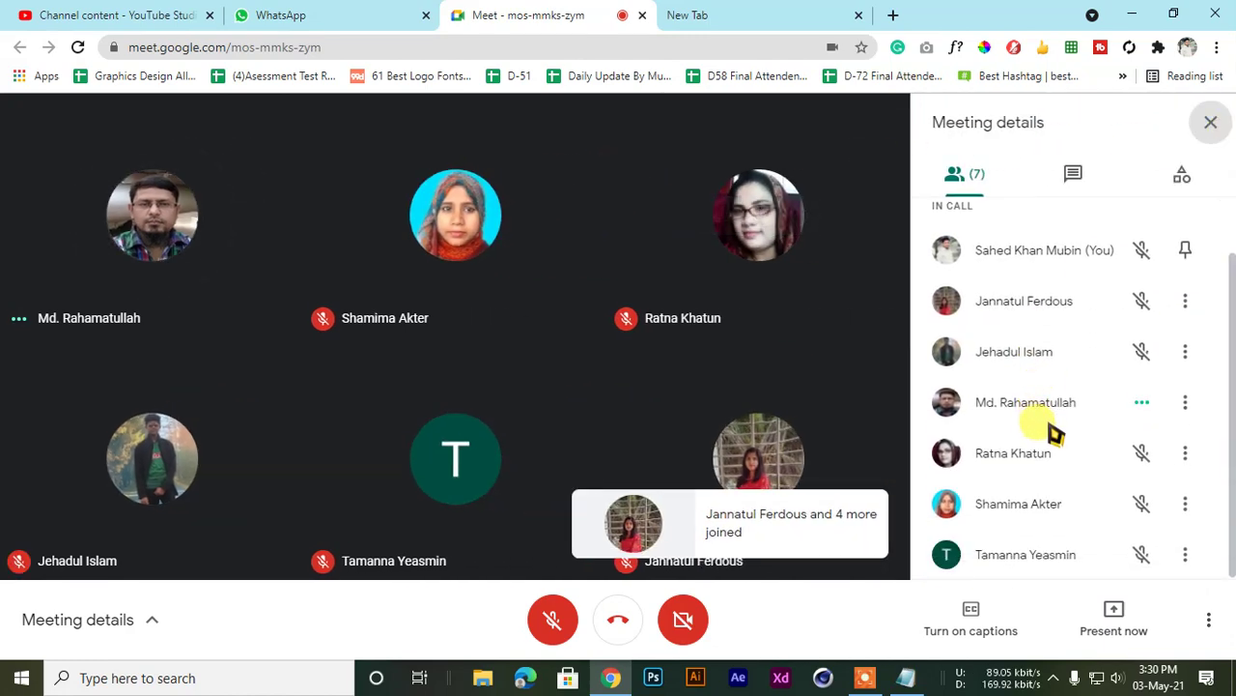
Close the meeting details, check the screen recorder's microphone level and minimize the recorder
left_click(1211, 123)
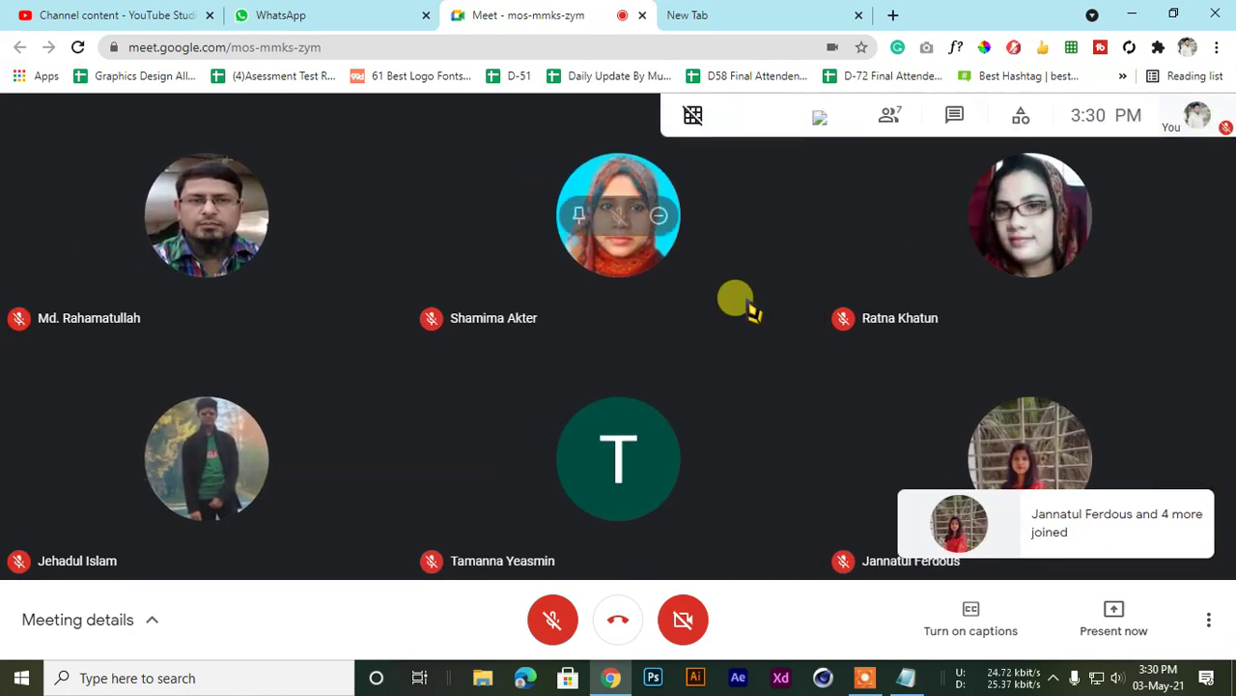
left_click(866, 679)
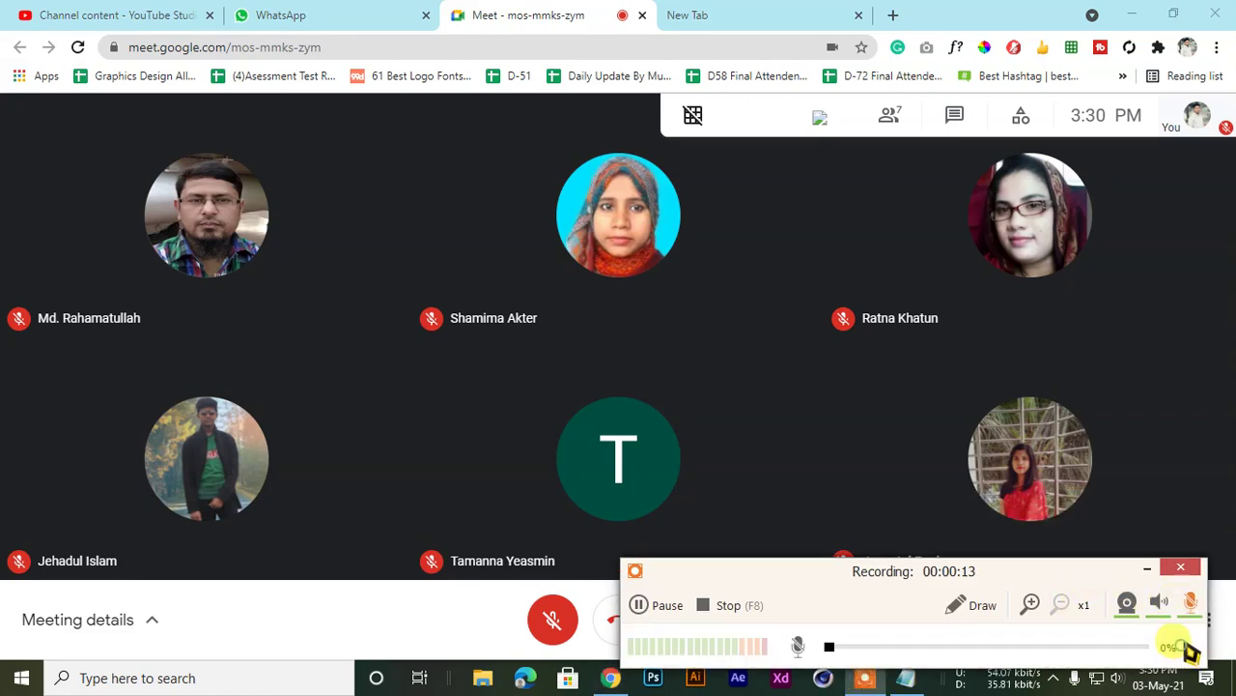
left_click(1146, 570)
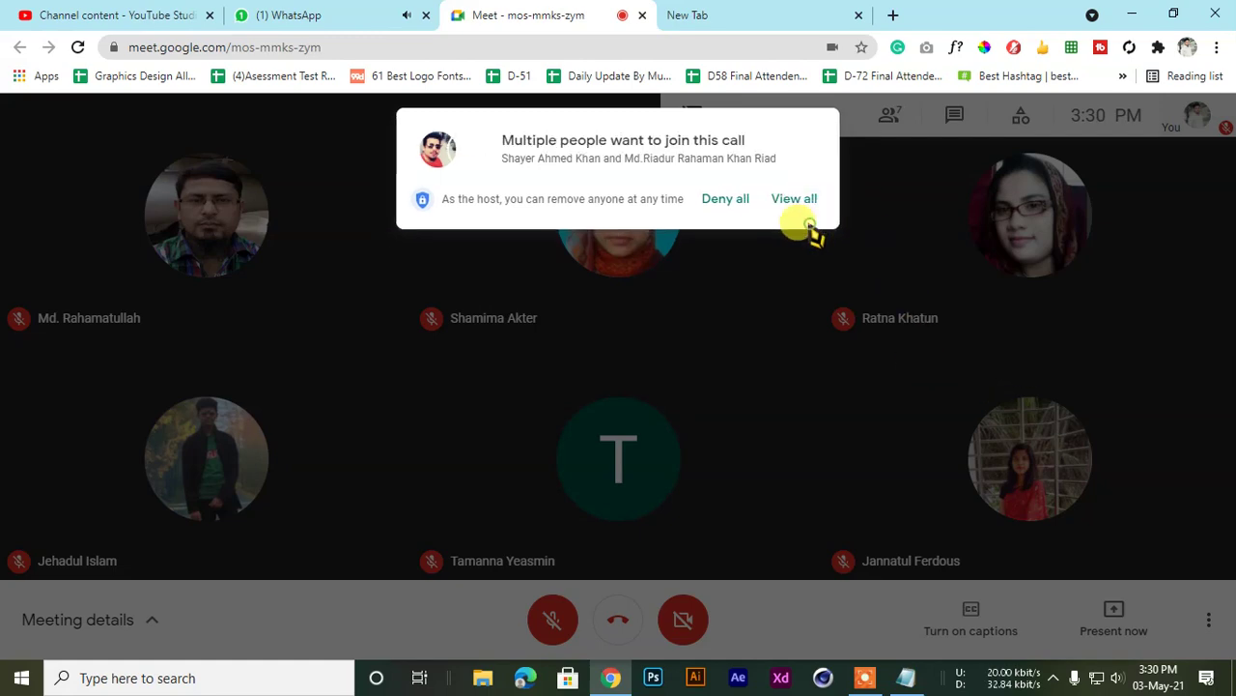
Admit all the participants waiting to join the call, both the groups and the individual requests
left_click(797, 206)
left_click(809, 324)
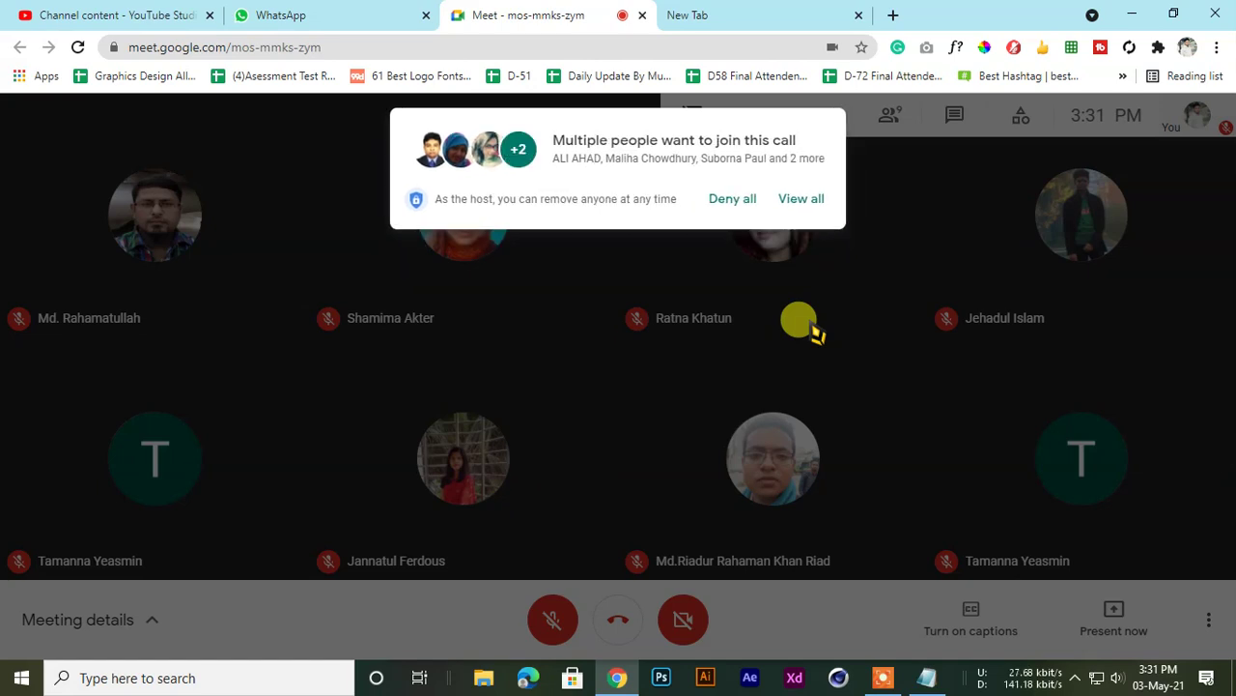
left_click(804, 199)
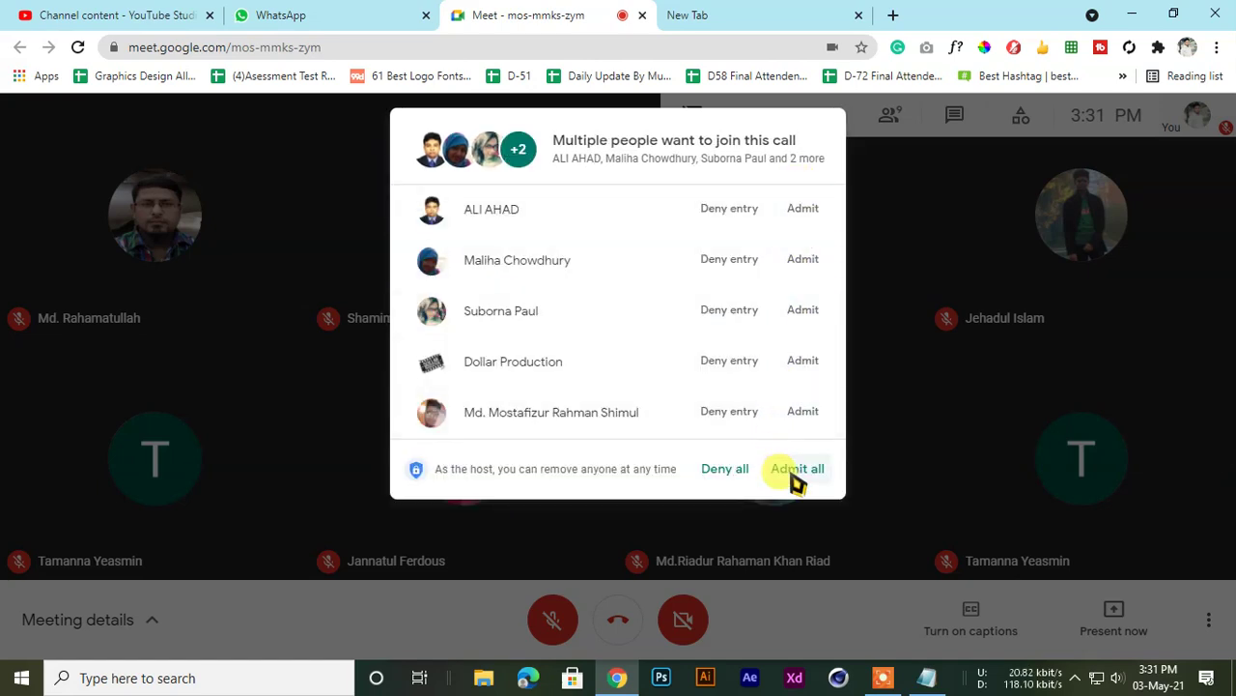
left_click(794, 470)
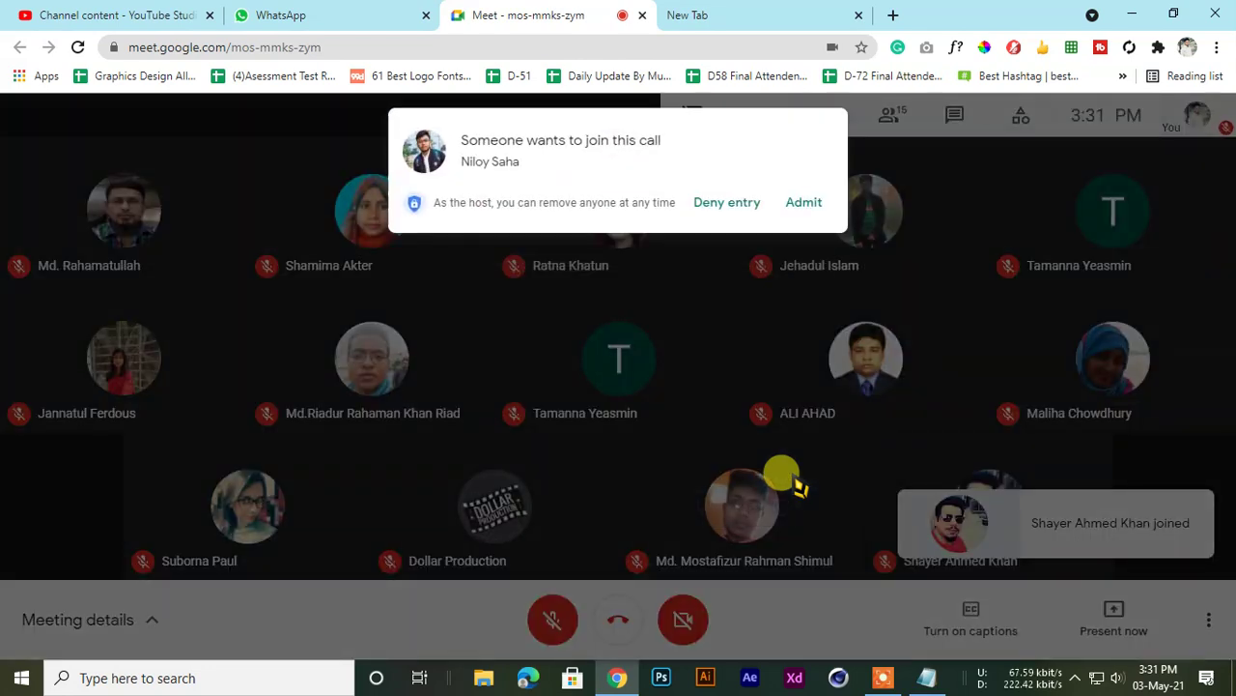
left_click(809, 204)
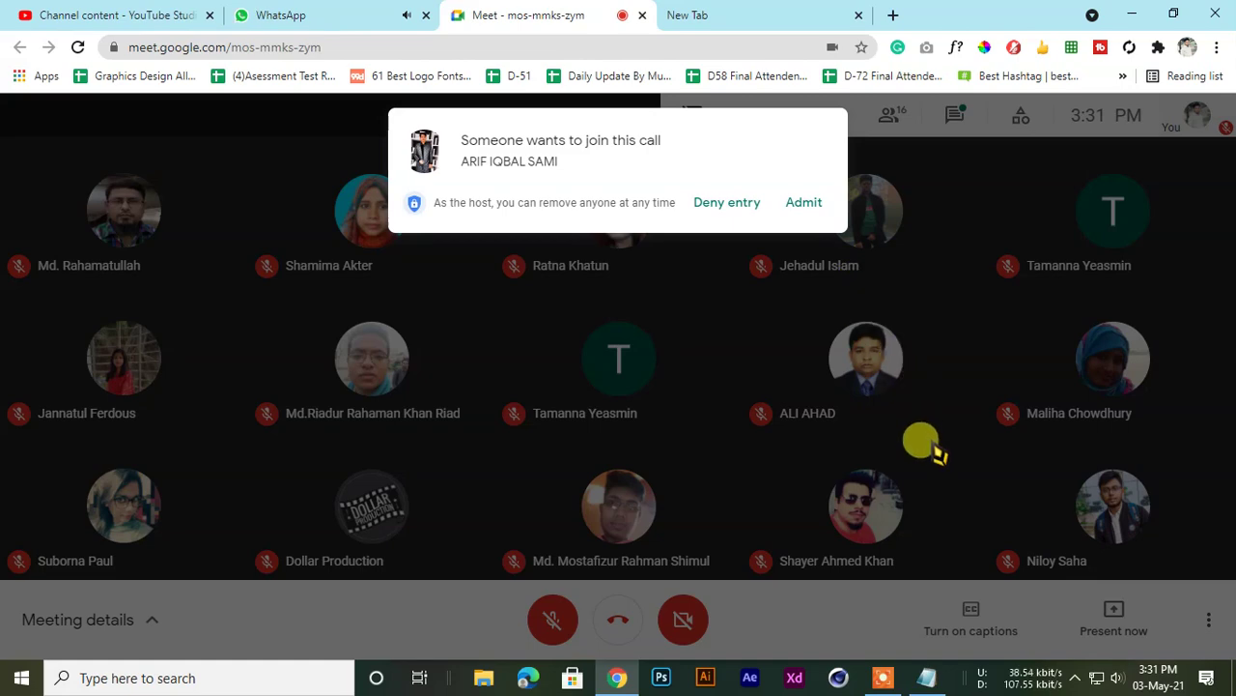
left_click(802, 203)
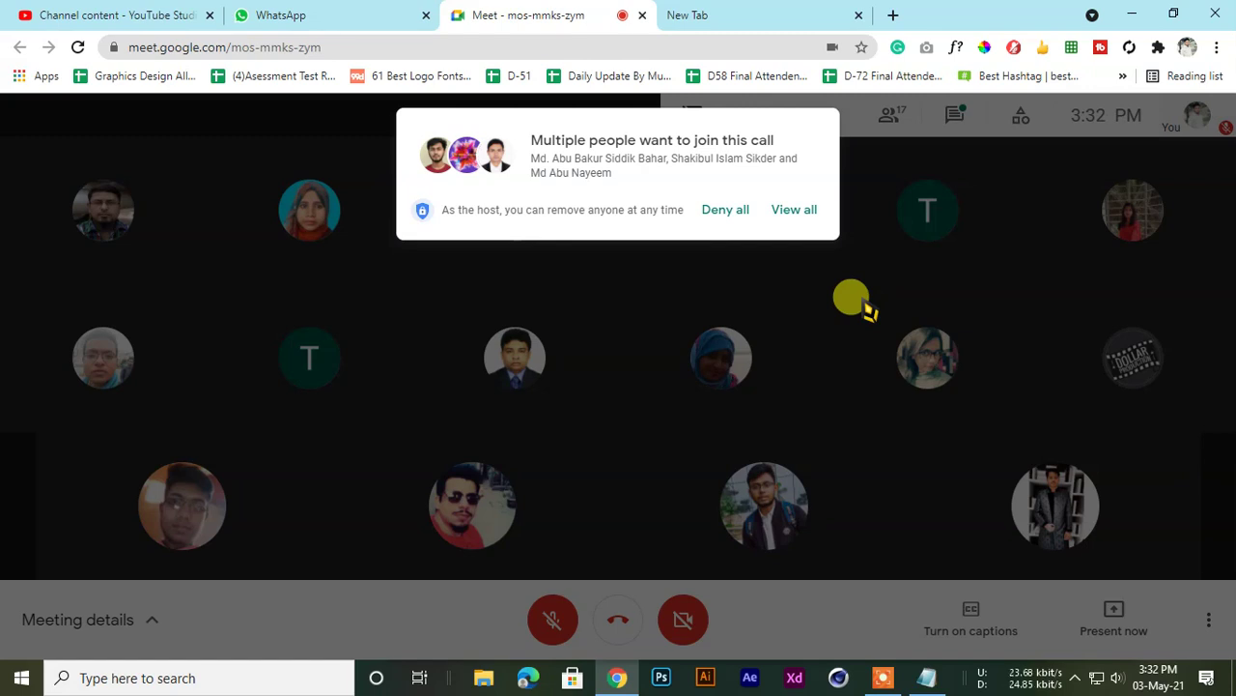
left_click(810, 210)
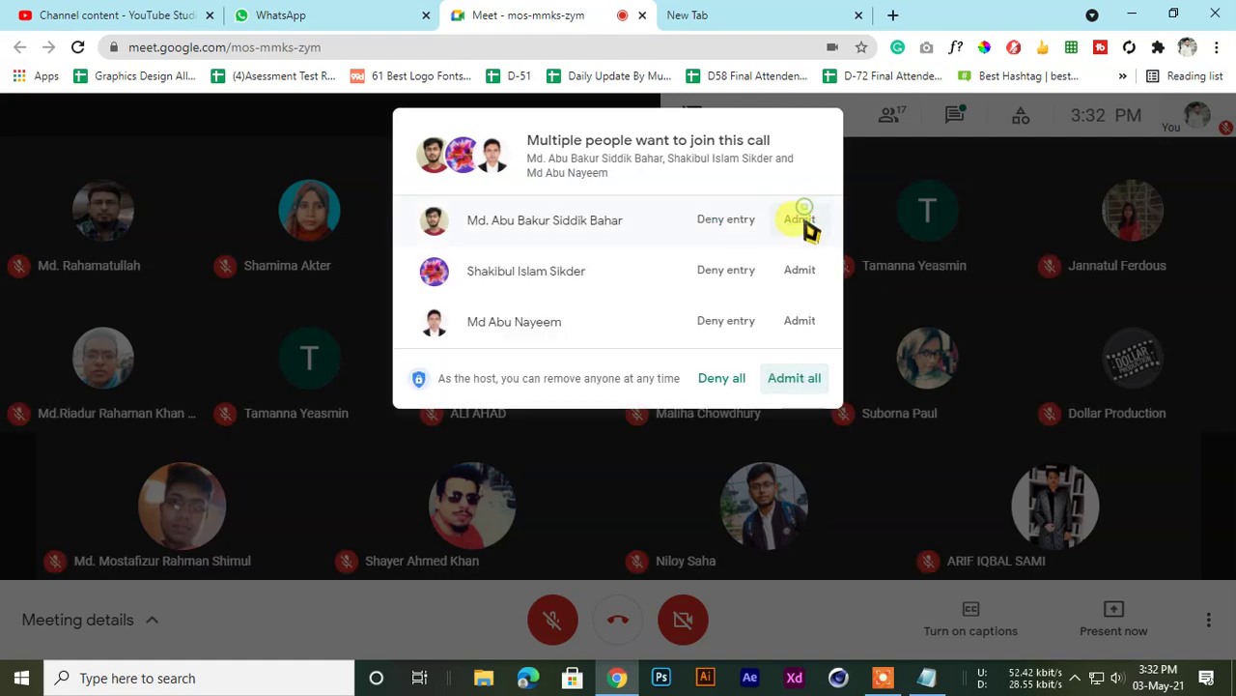
left_click(792, 382)
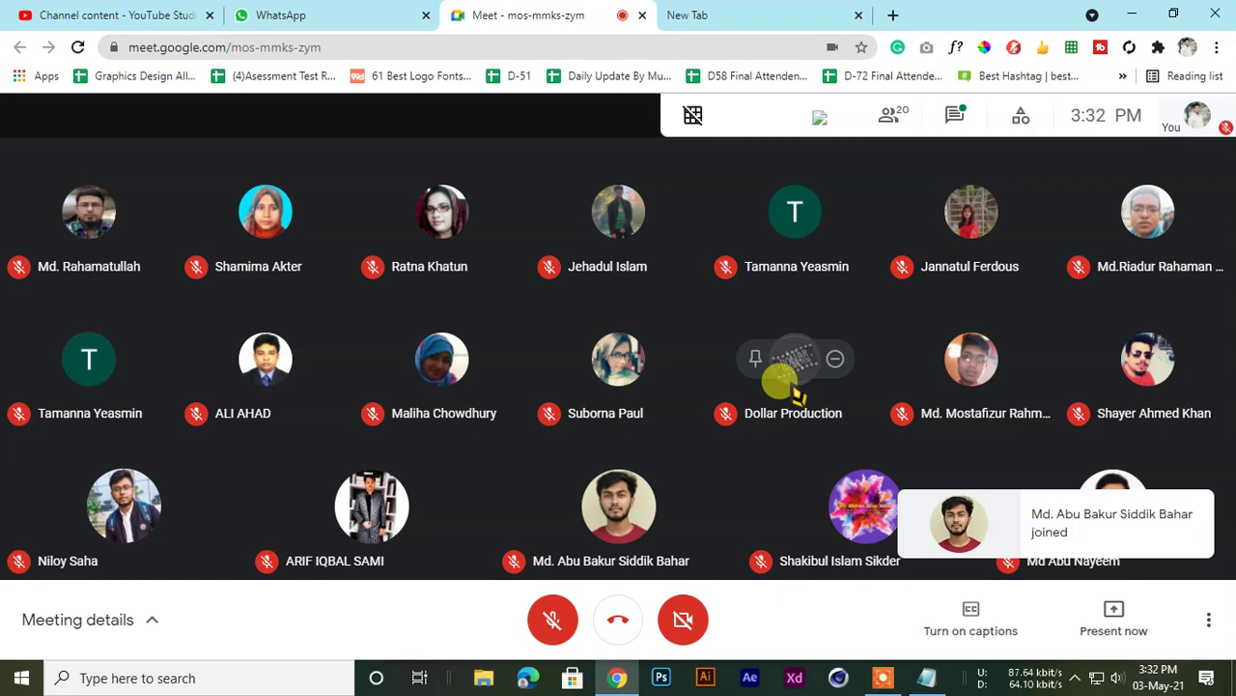
Launch Illustrator and turn on the microphone in the meeting
left_click(704, 677)
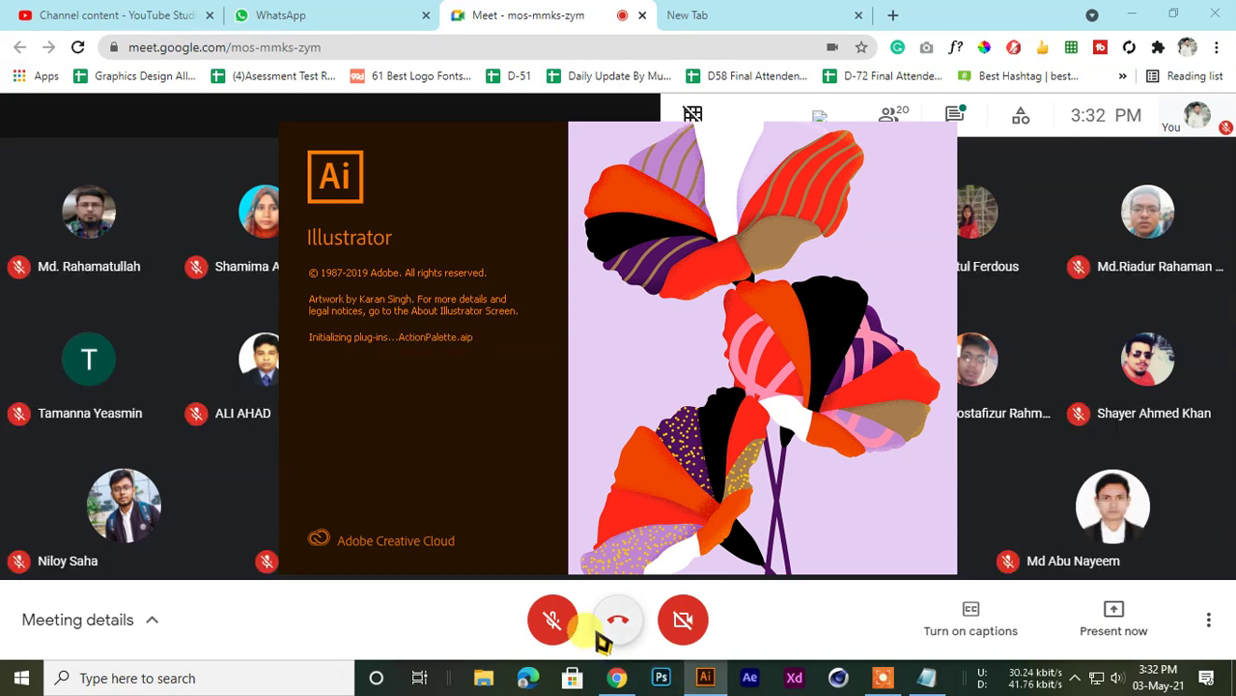
left_click(280, 14)
left_click(570, 14)
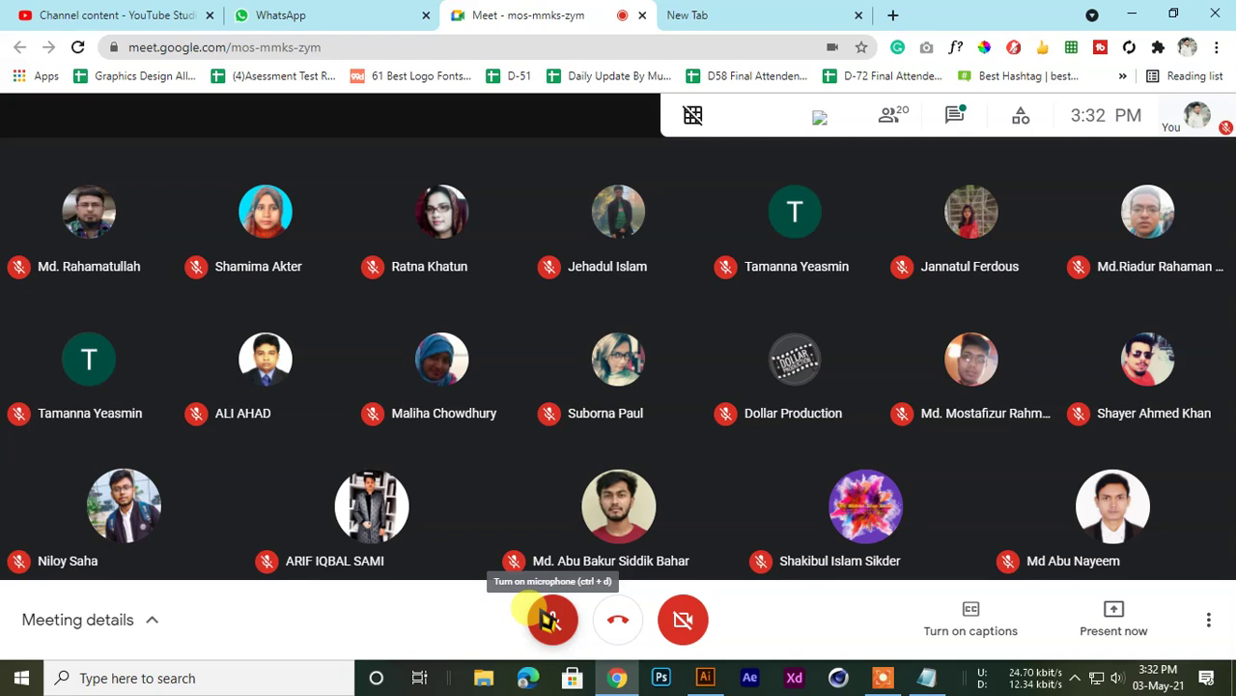
key("ctrl+d")
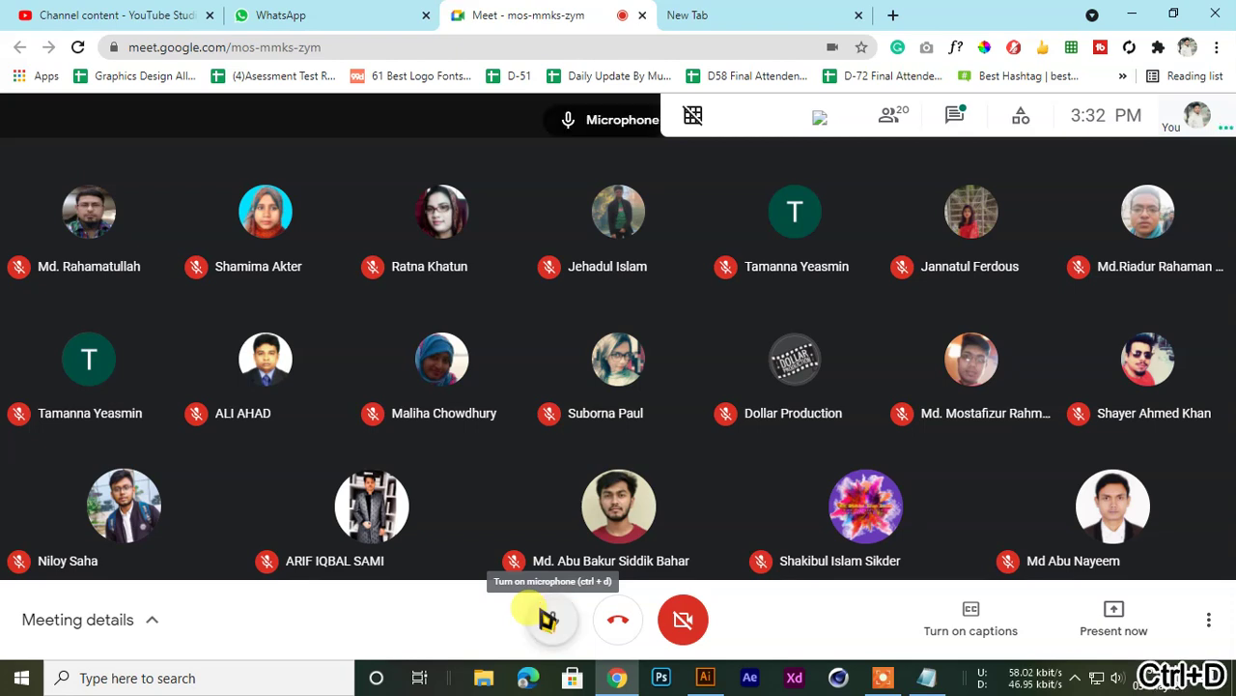
Open the screen recorder's controls and raise its microphone volume to 100%
left_click(883, 677)
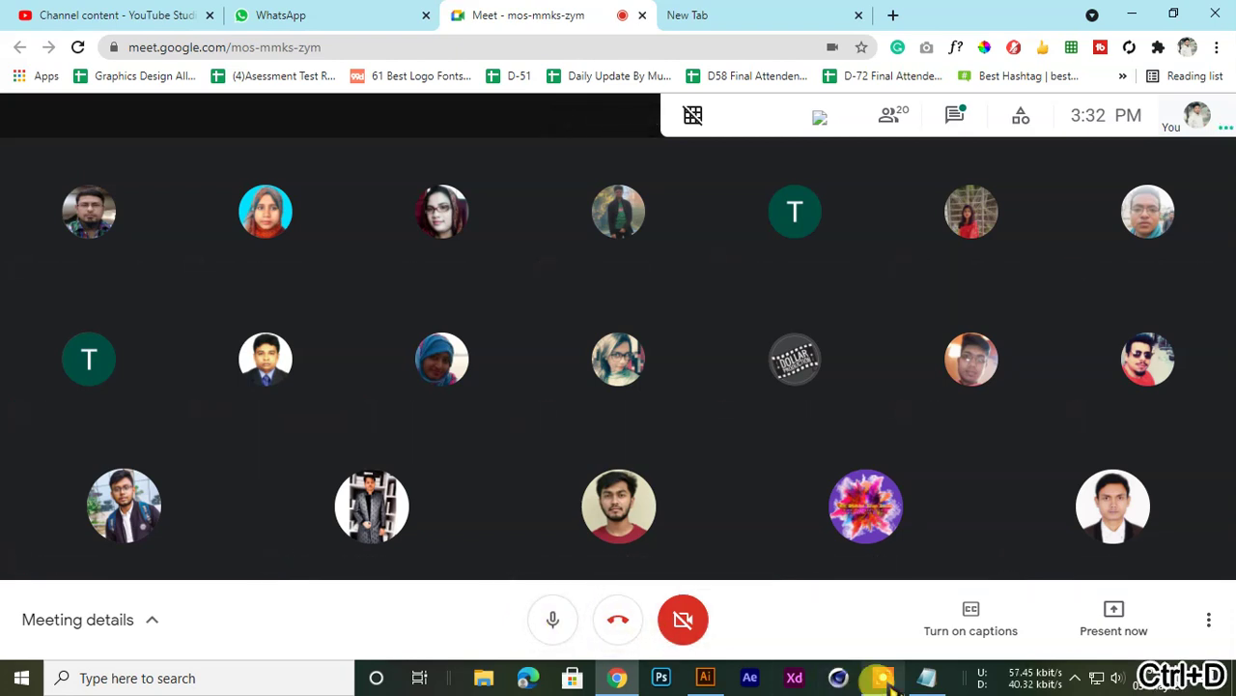
left_click(796, 645)
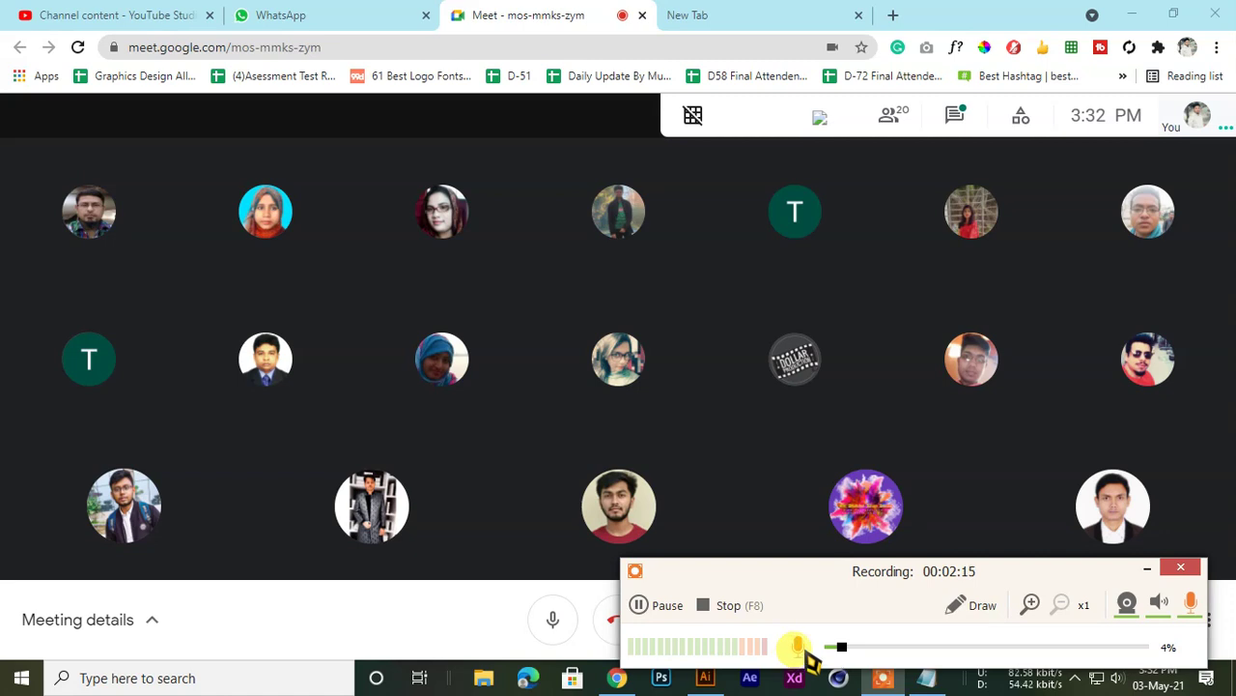
left_click_drag(841, 646, 857, 647)
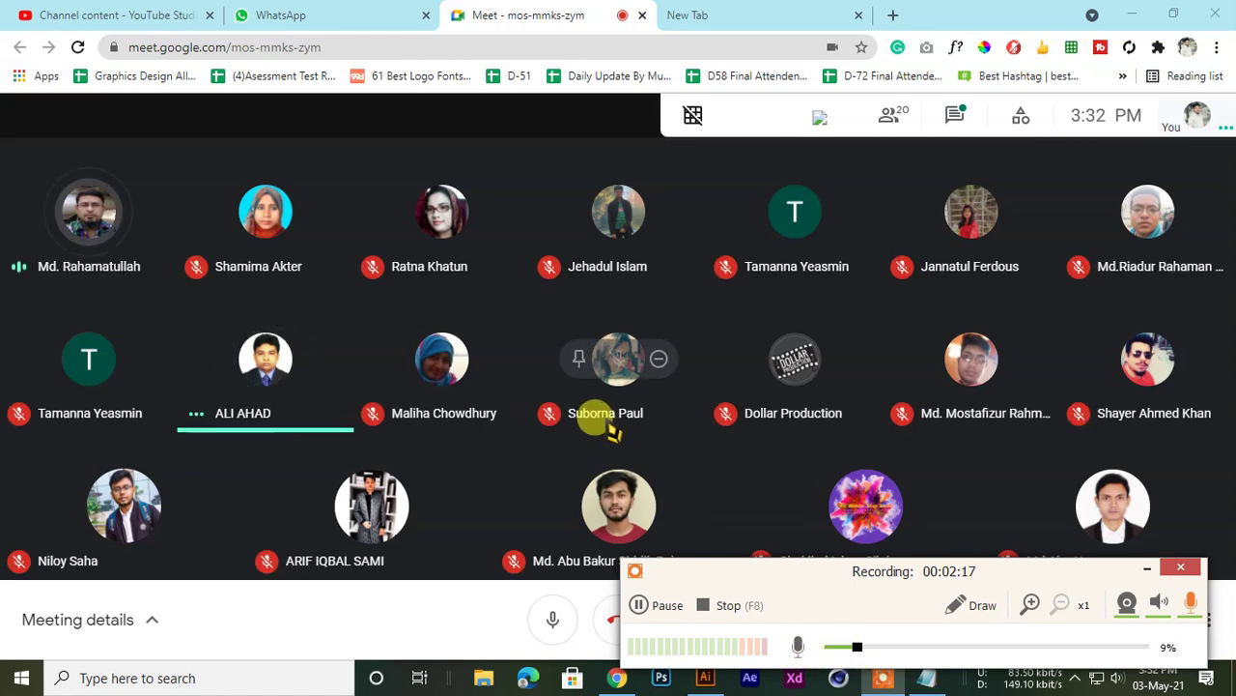
left_click_drag(857, 648, 1144, 647)
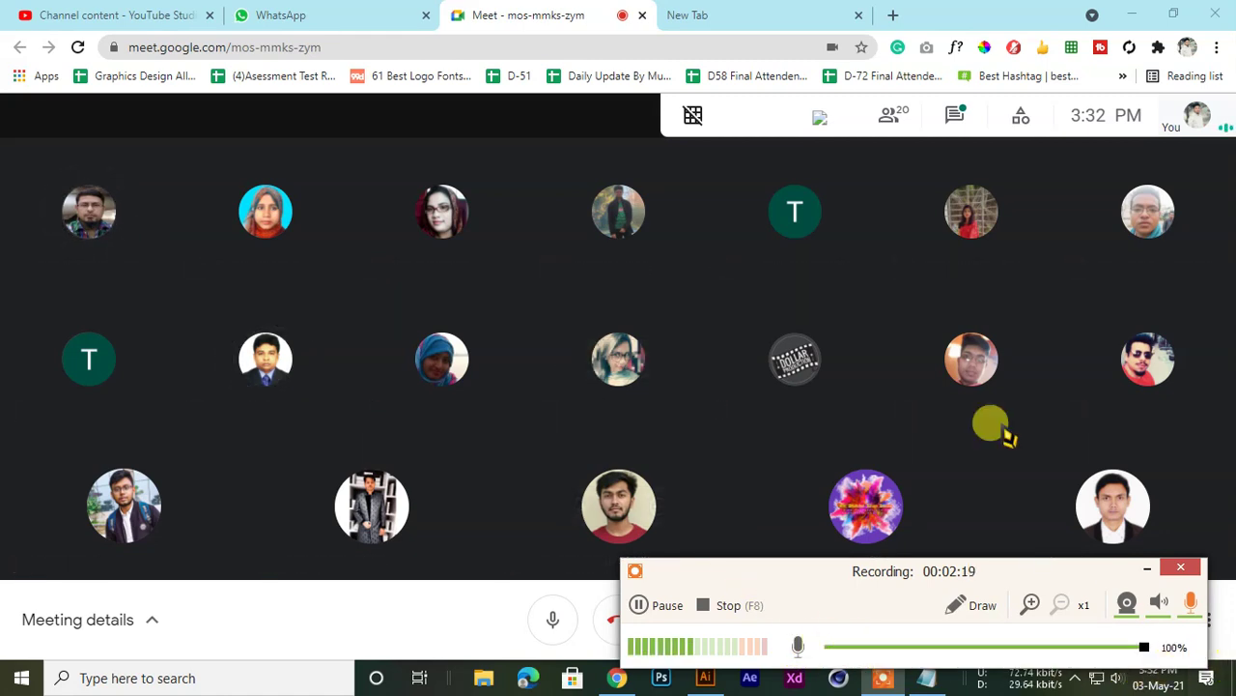
left_click(692, 14)
left_click(545, 14)
left_click(748, 14)
left_click(532, 13)
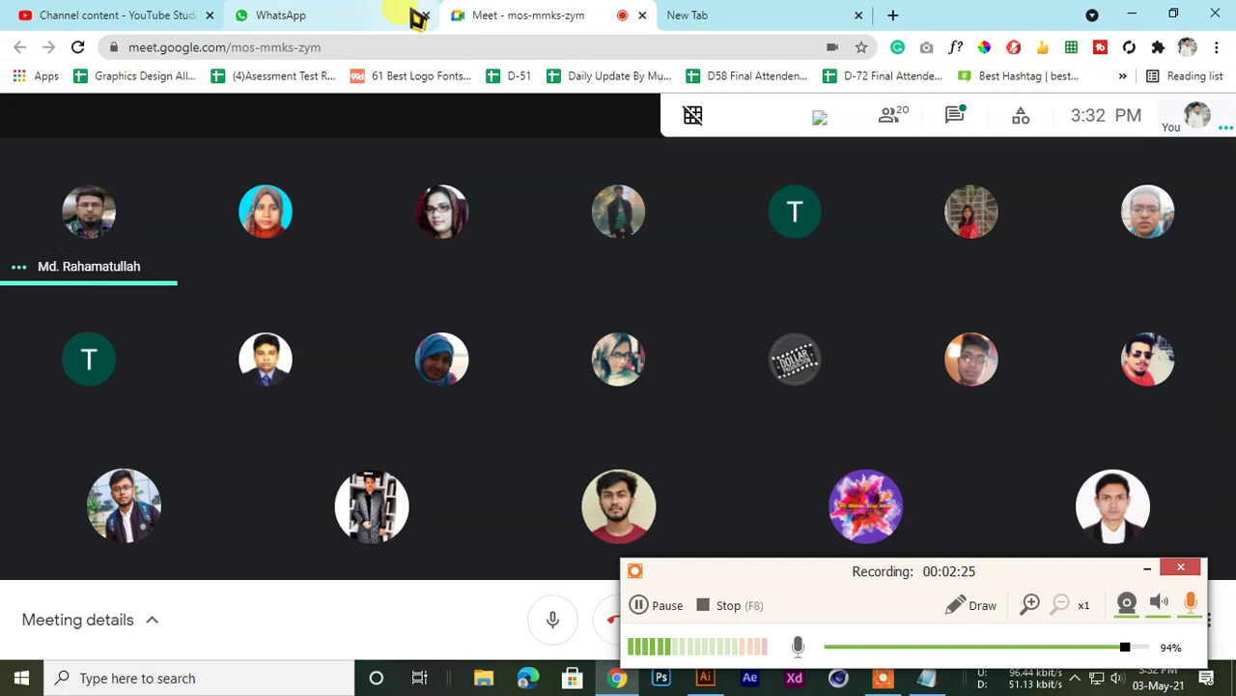
left_click(676, 13)
left_click(556, 14)
left_click(708, 13)
left_click(560, 12)
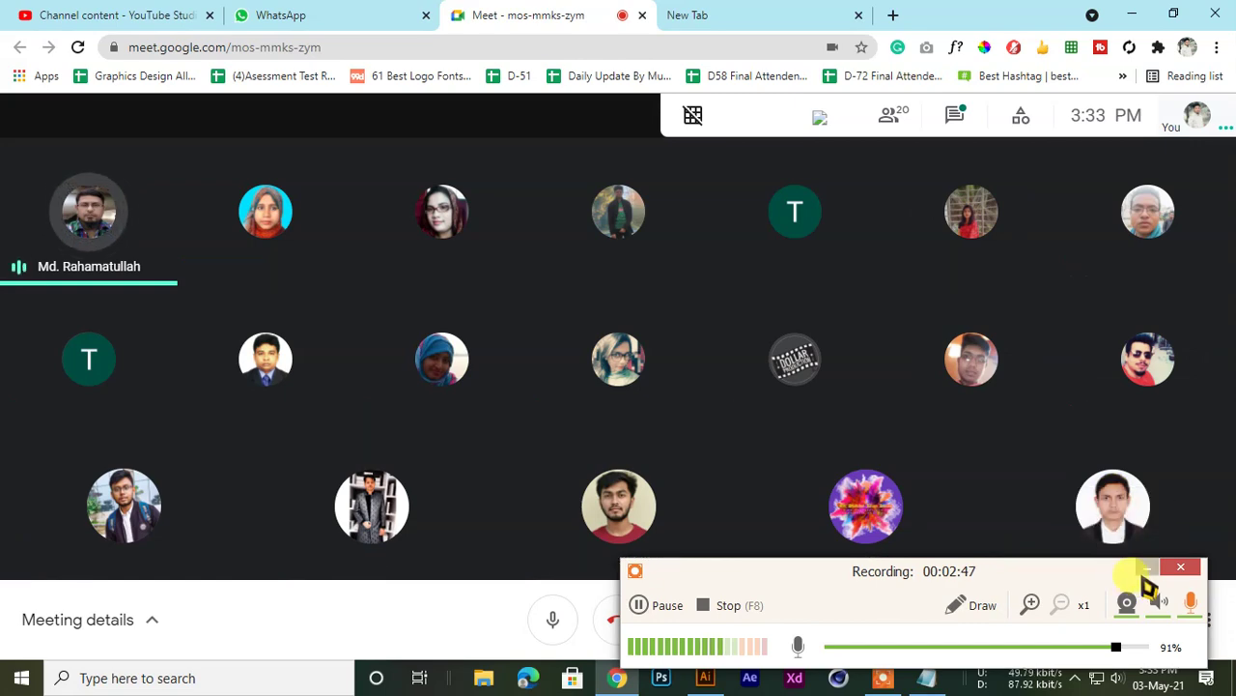
Minimize the screen recorder and return to the Google Meet call
left_click(1149, 568)
left_click(414, 13)
left_click(495, 14)
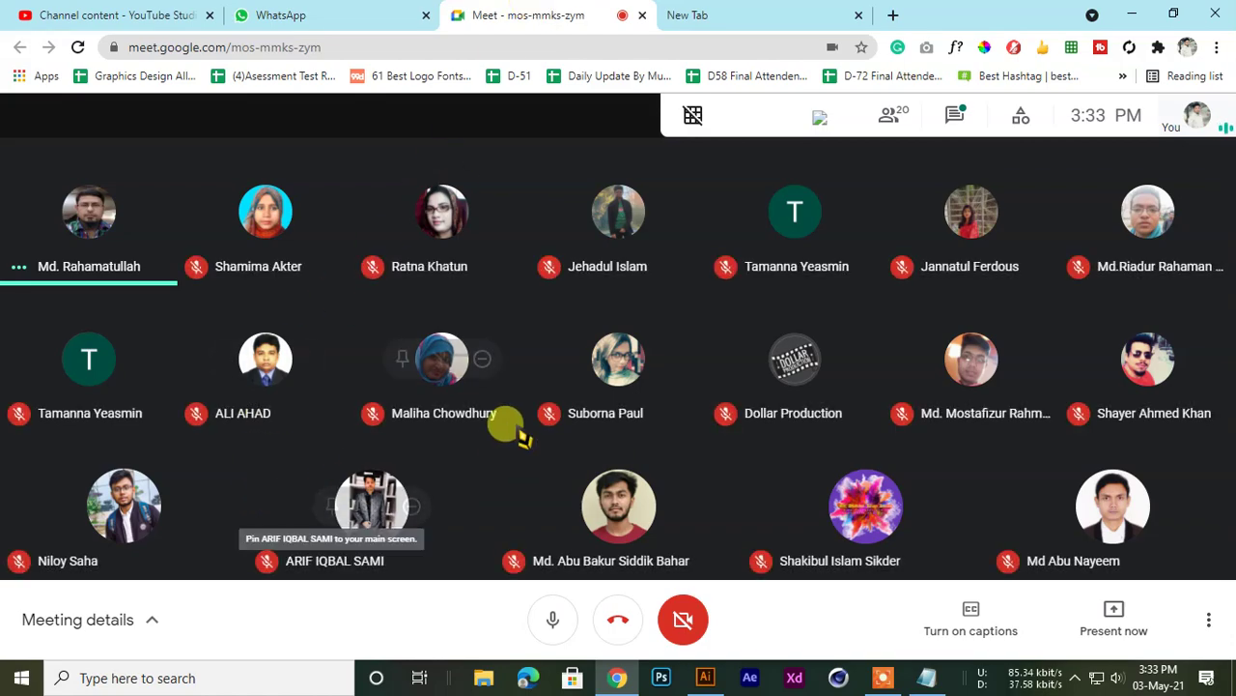
left_click(739, 13)
left_click(607, 14)
left_click(712, 13)
left_click(635, 13)
left_click(687, 14)
left_click(551, 15)
left_click(312, 11)
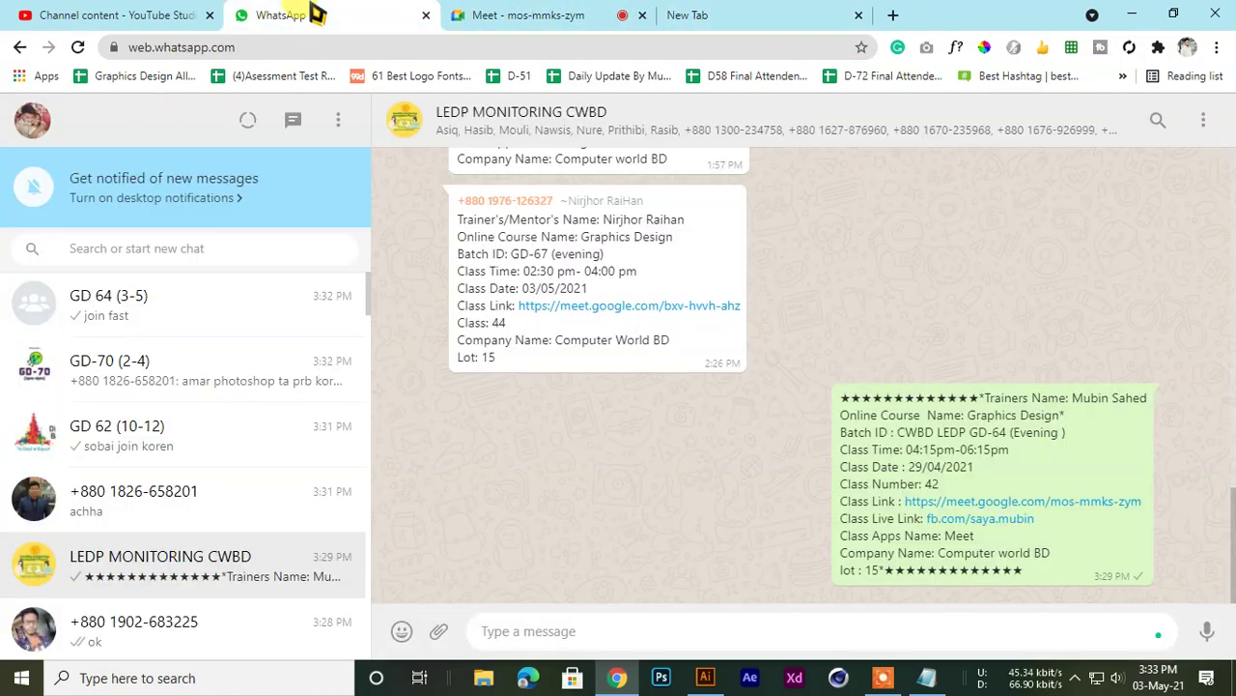
left_click(463, 12)
left_click(781, 15)
left_click(577, 14)
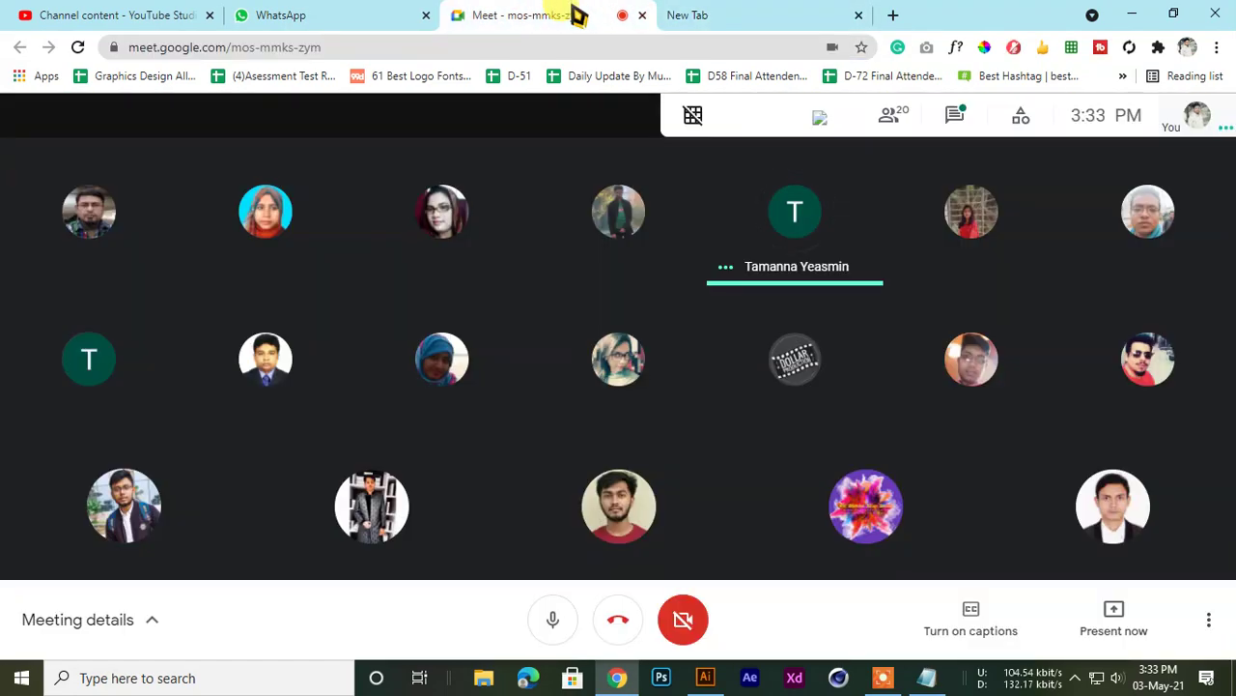
key("ctrl+Tab")
left_click(577, 14)
left_click(712, 11)
left_click(585, 12)
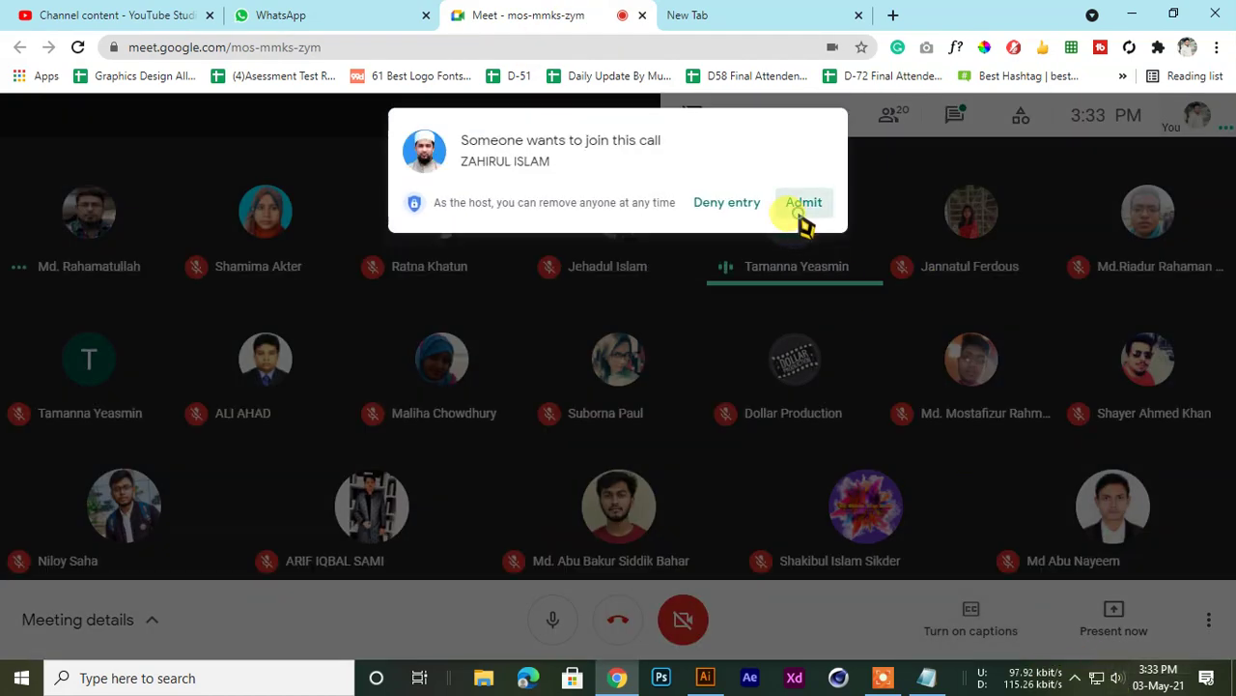
Admit the two participants asking to join one after the other and open the meeting chat
left_click(802, 204)
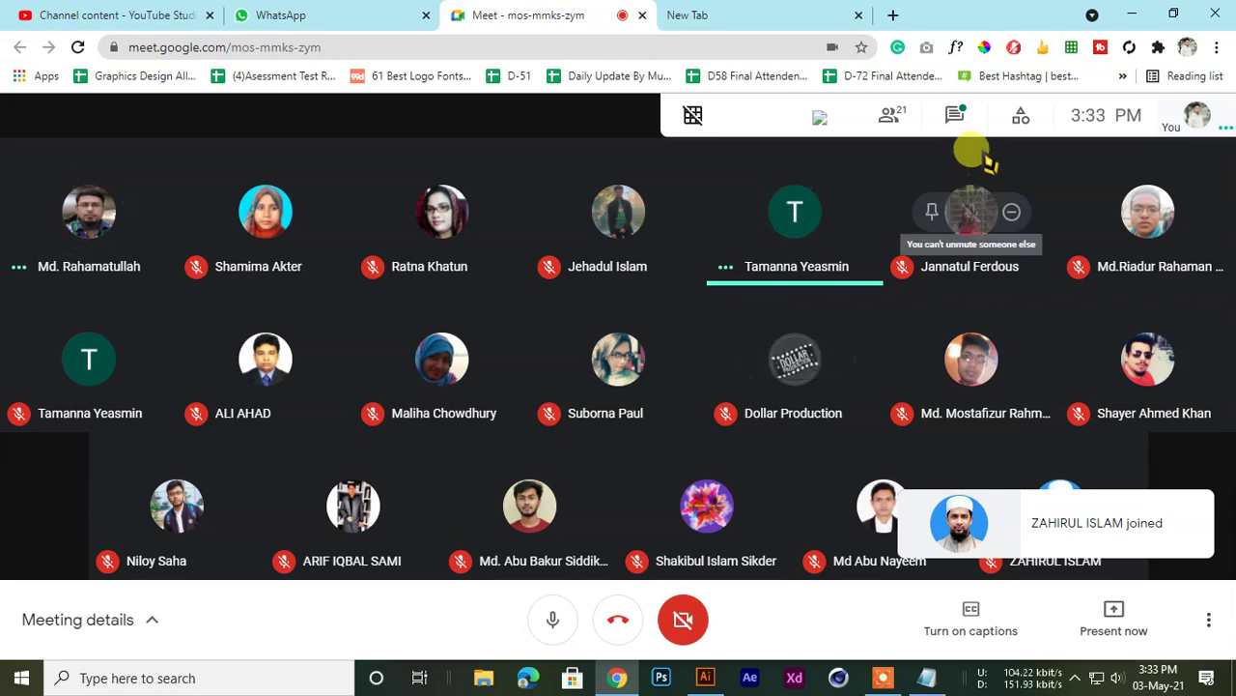
left_click(955, 116)
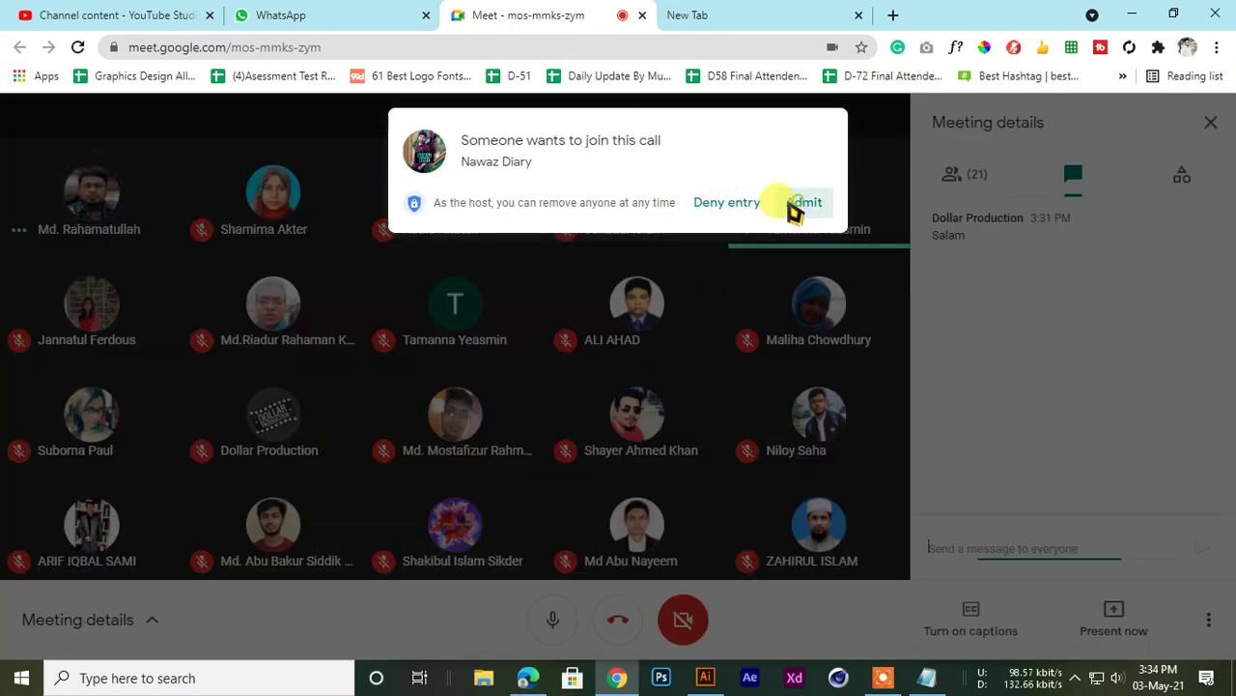
left_click(798, 204)
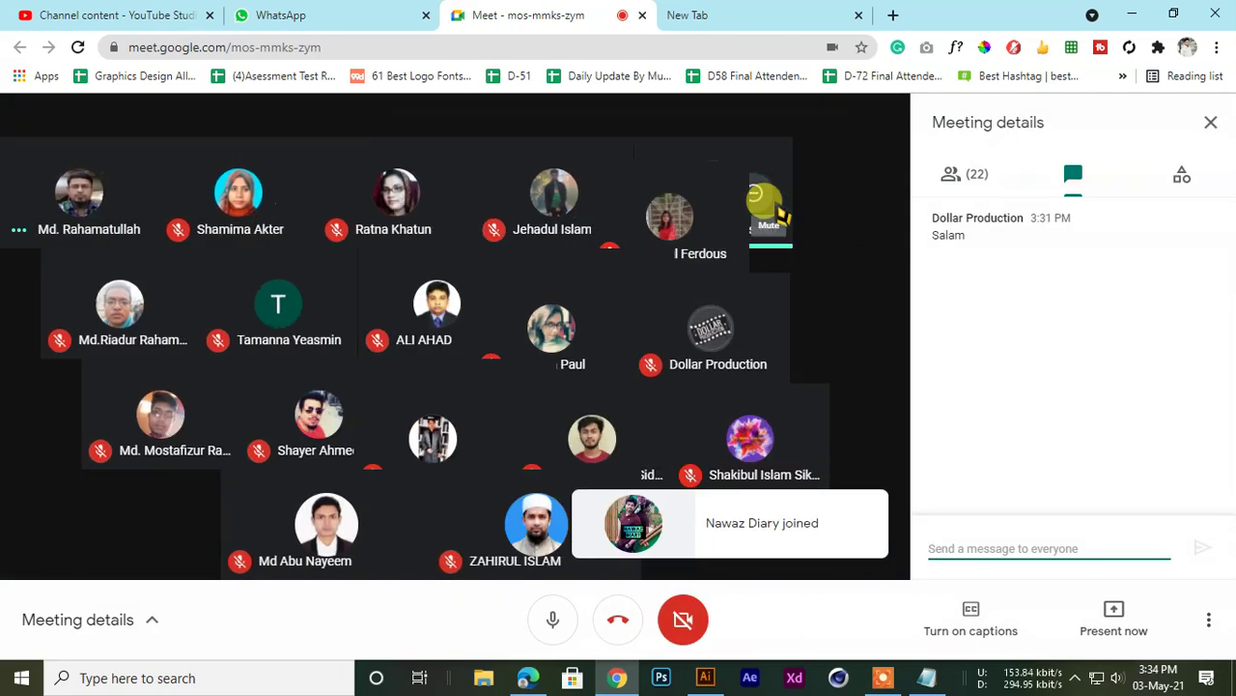
Show the list of people in the call and admit the next participant asking to join
left_click(953, 172)
left_click(1180, 177)
left_click(1091, 172)
left_click(953, 174)
left_click(691, 14)
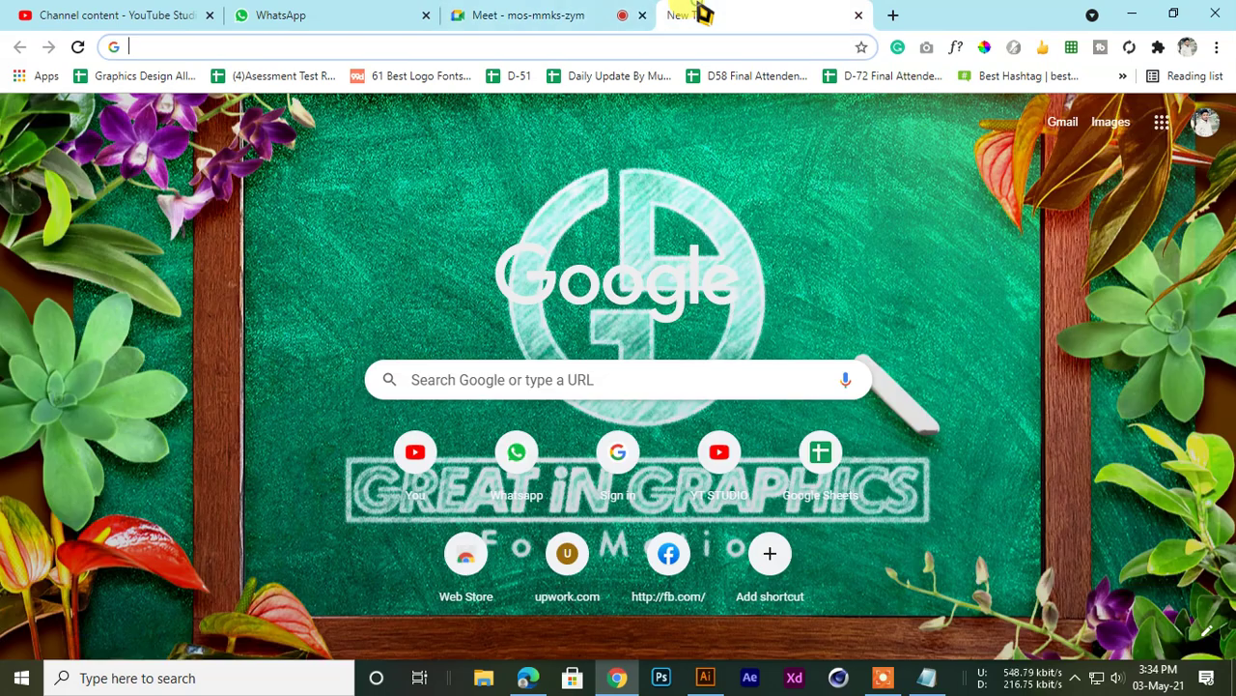
left_click(443, 12)
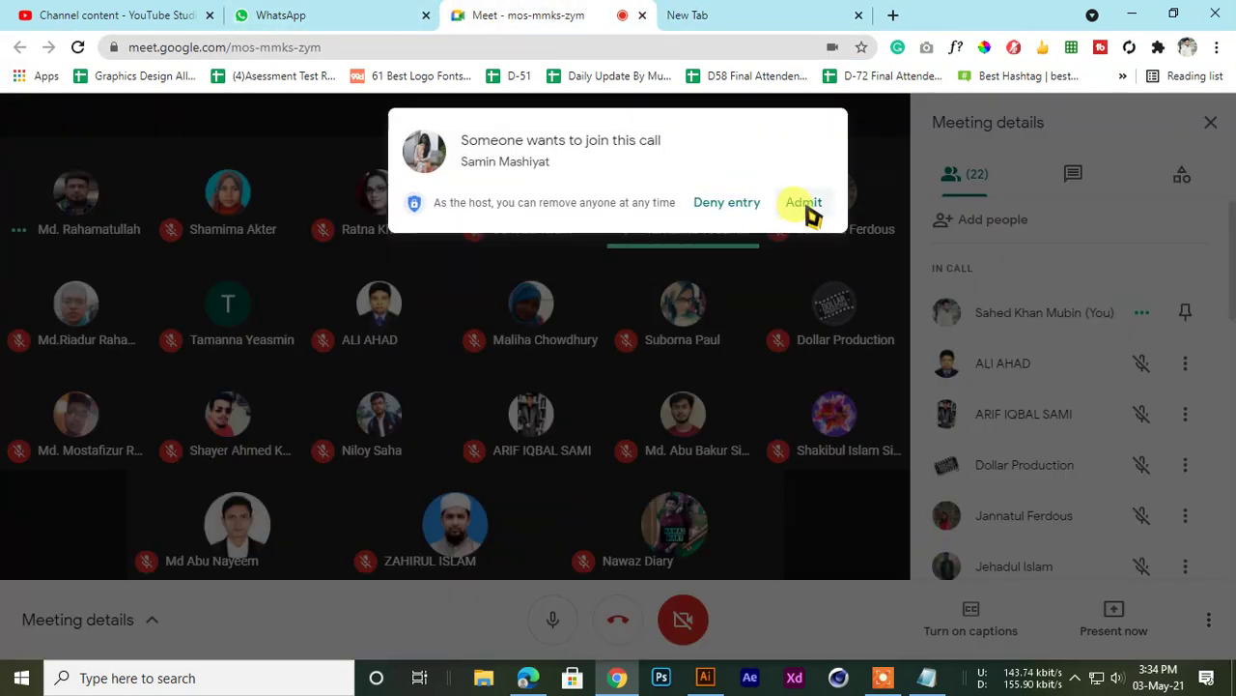
left_click(798, 204)
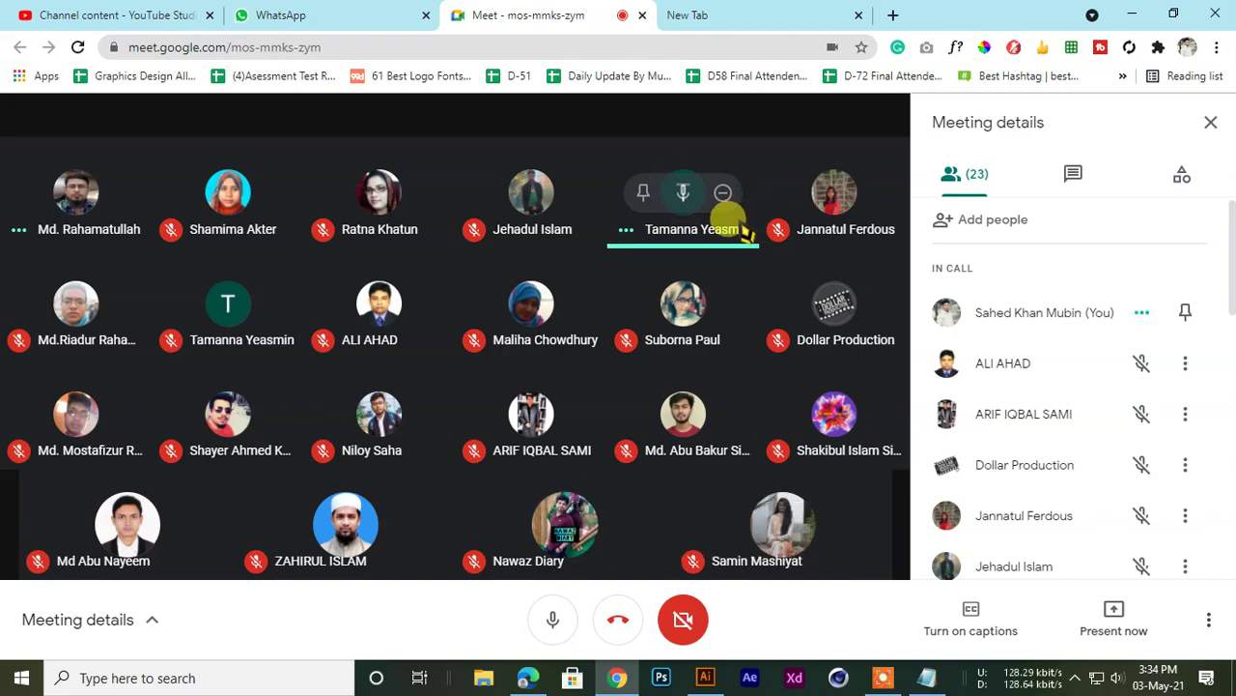
left_click(736, 7)
left_click(548, 7)
left_click(725, 5)
left_click(589, 14)
left_click(724, 15)
left_click(594, 15)
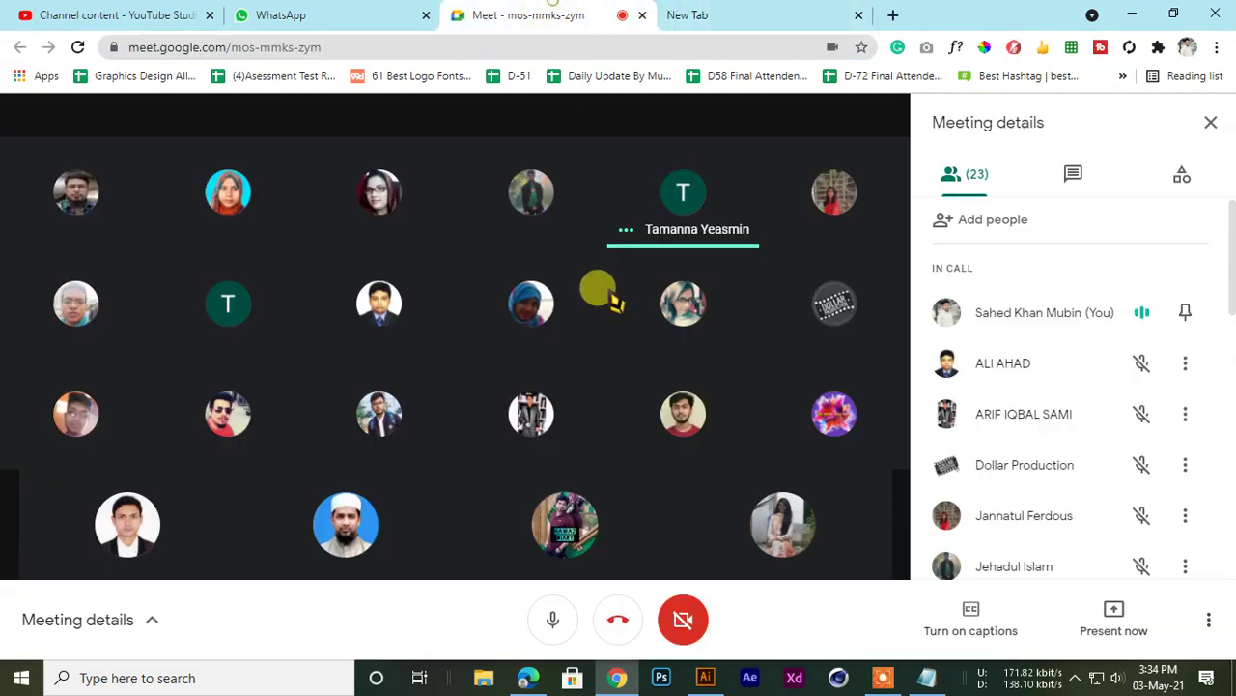
left_click(754, 13)
left_click(534, 11)
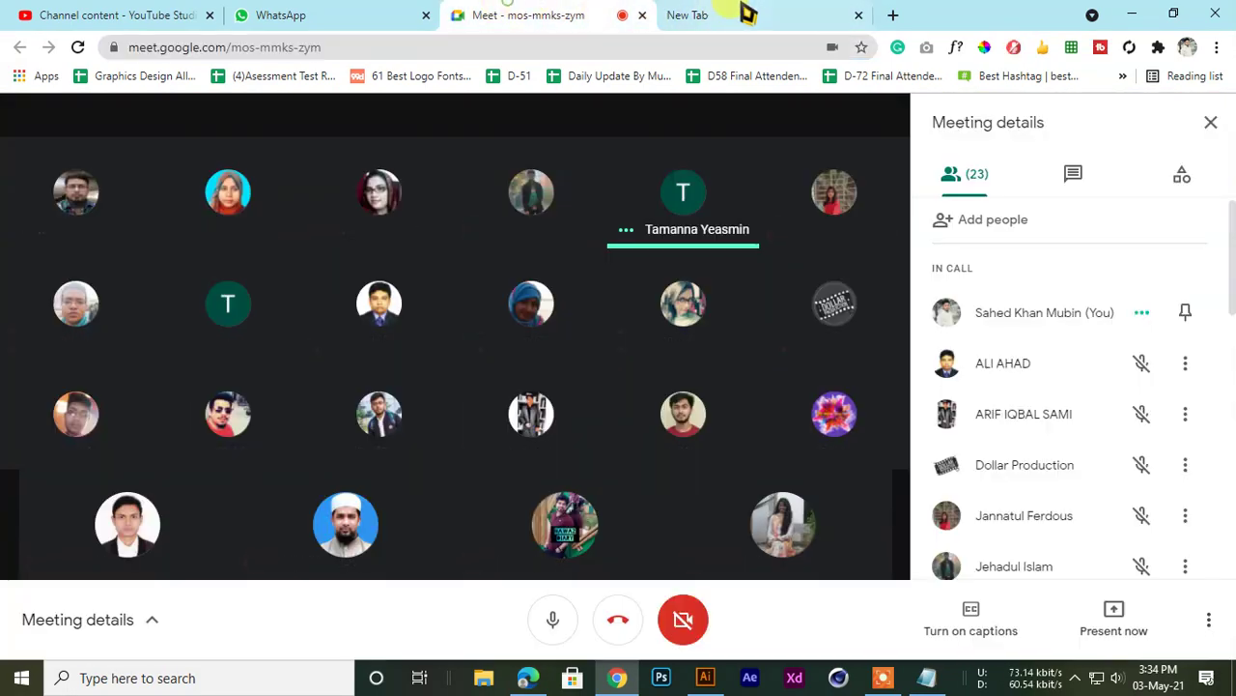
left_click(743, 10)
left_click(532, 11)
left_click(690, 15)
left_click(536, 12)
left_click(745, 12)
left_click(534, 15)
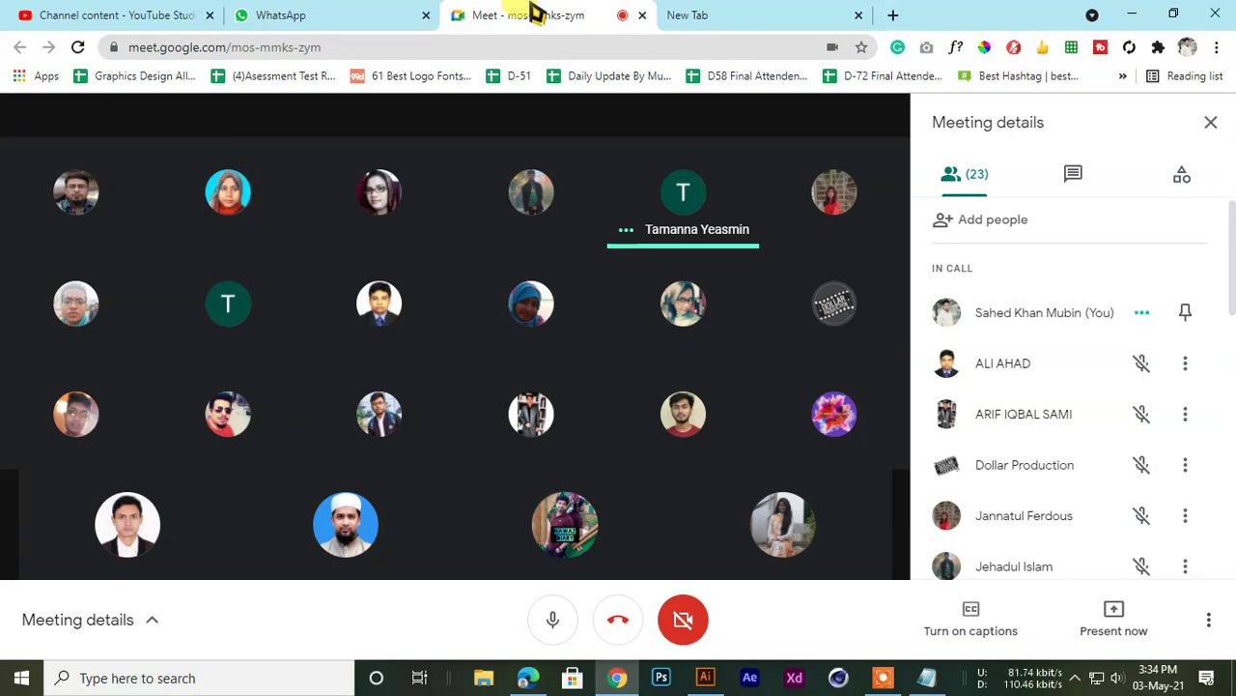
left_click(744, 14)
left_click(522, 7)
left_click(756, 6)
left_click(507, 5)
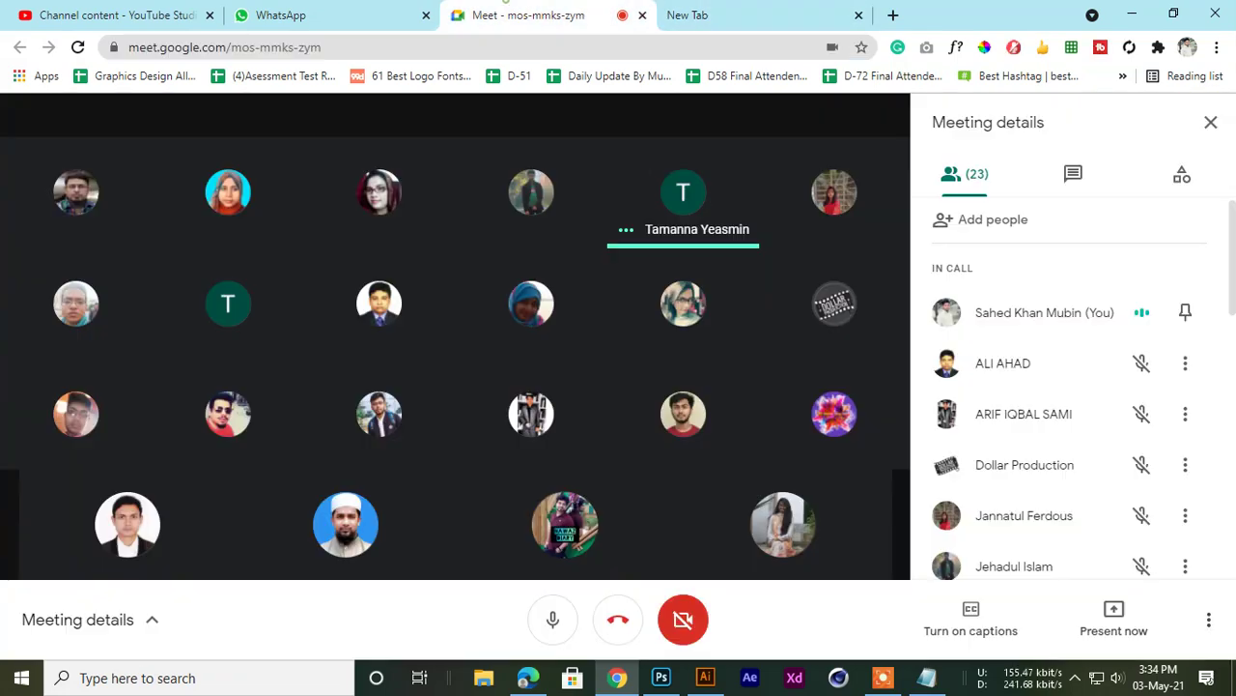
left_click(750, 10)
left_click(548, 12)
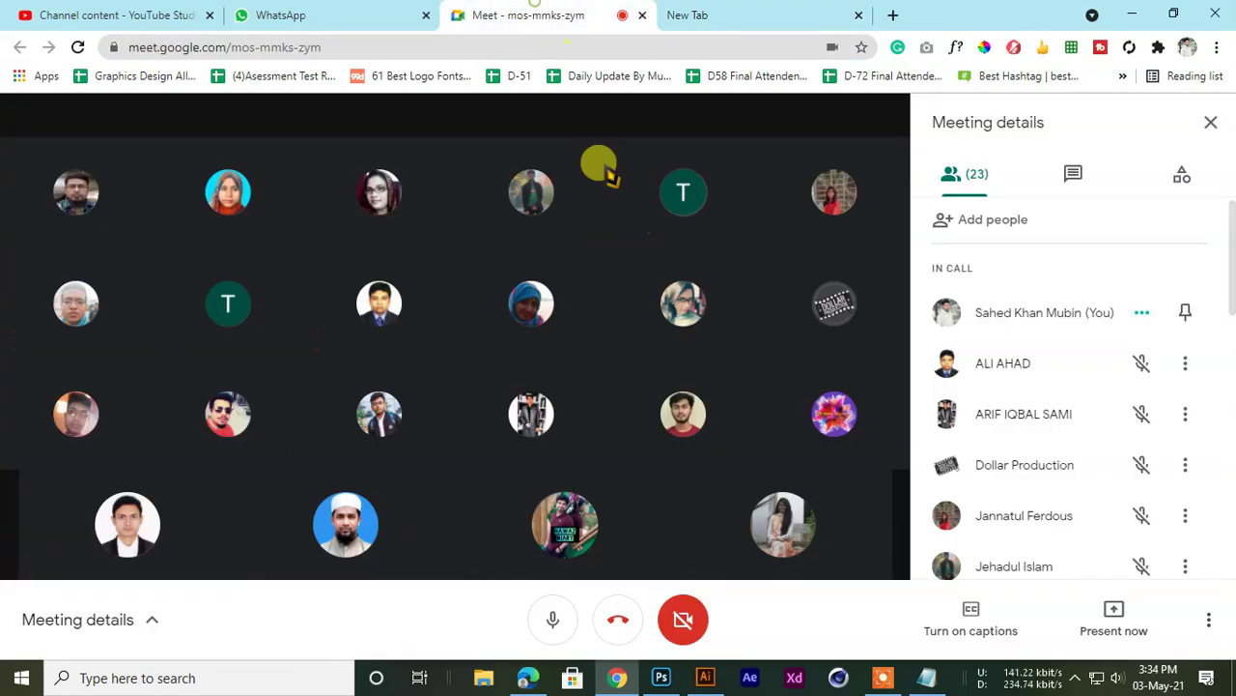
left_click(659, 676)
left_click_drag(1056, 96, 1094, 60)
scroll(555, 305, "down", 2)
scroll(563, 309, "up", 2)
left_click(1148, 10)
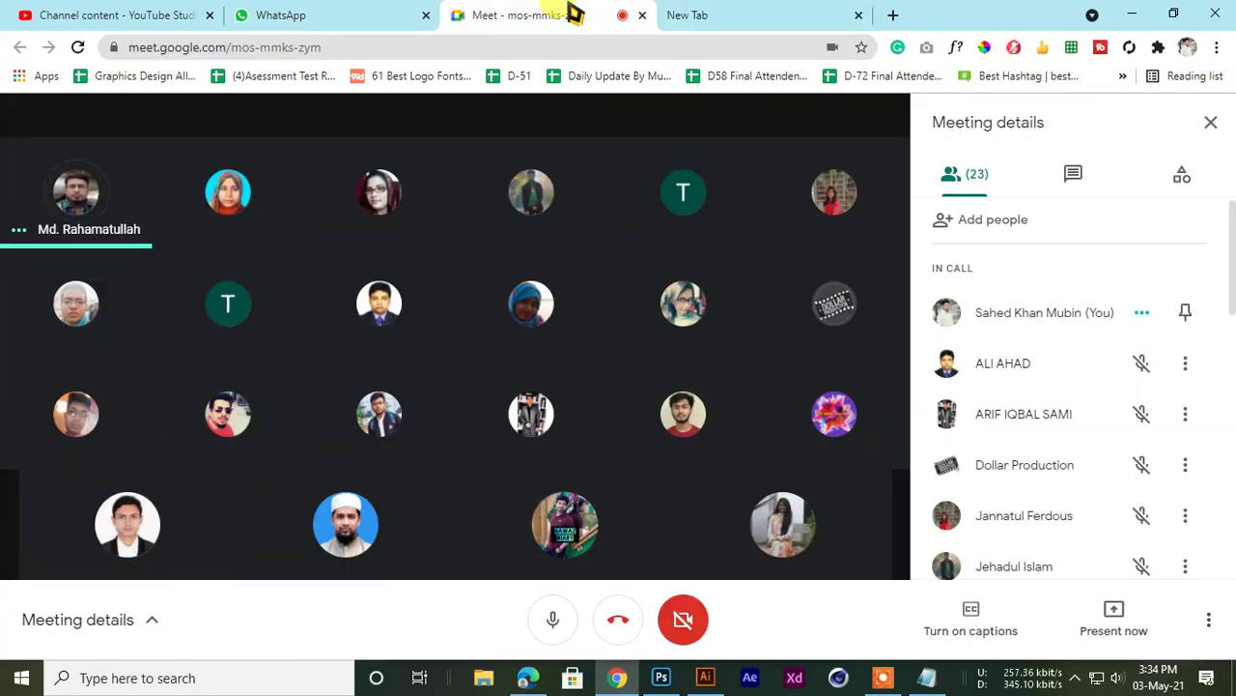
Minimize the Google Meet browser, the Fiverr browser window and Illustrator to reach the desktop
left_click(1132, 13)
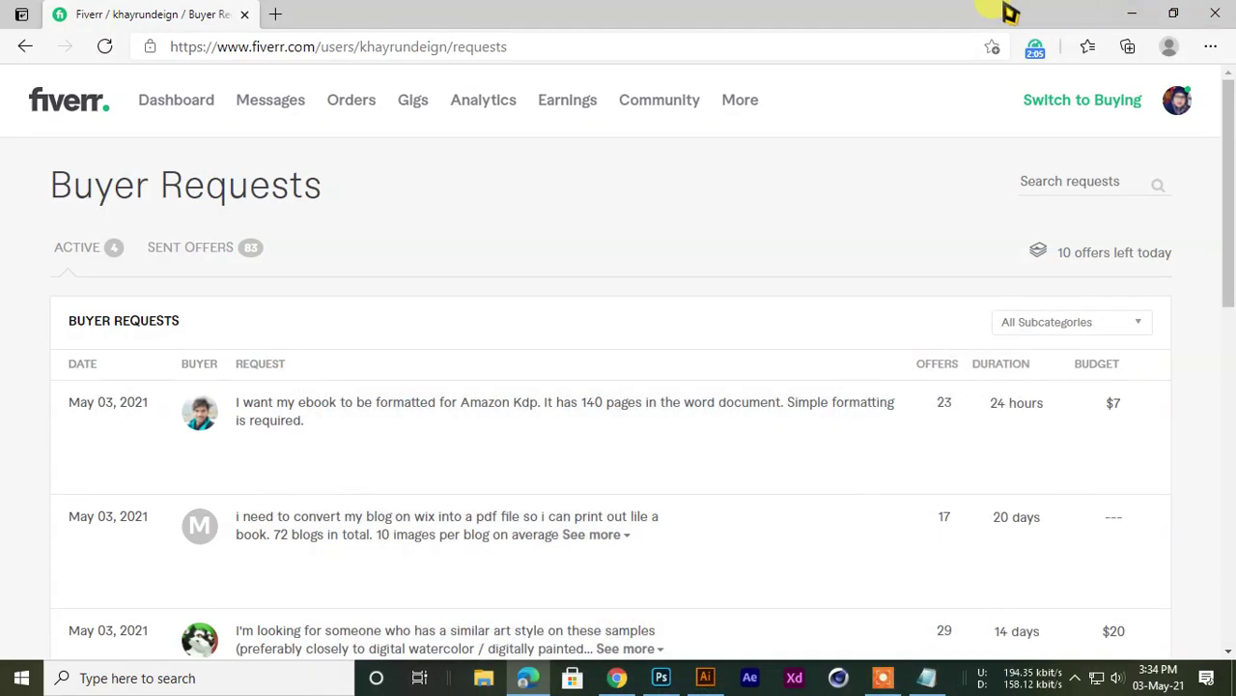
left_click(1132, 13)
left_click(92, 12)
left_click(94, 14)
mouse_move(119, 14)
left_click(483, 124)
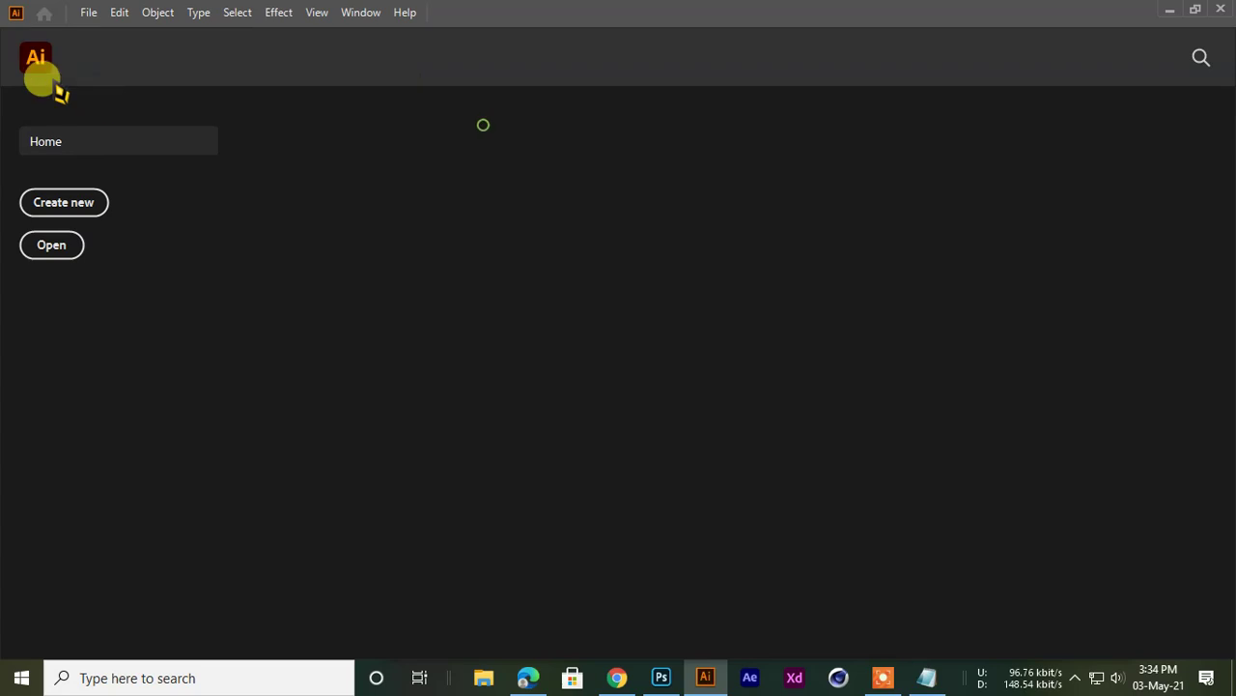
left_click(1173, 11)
left_click(1028, 15)
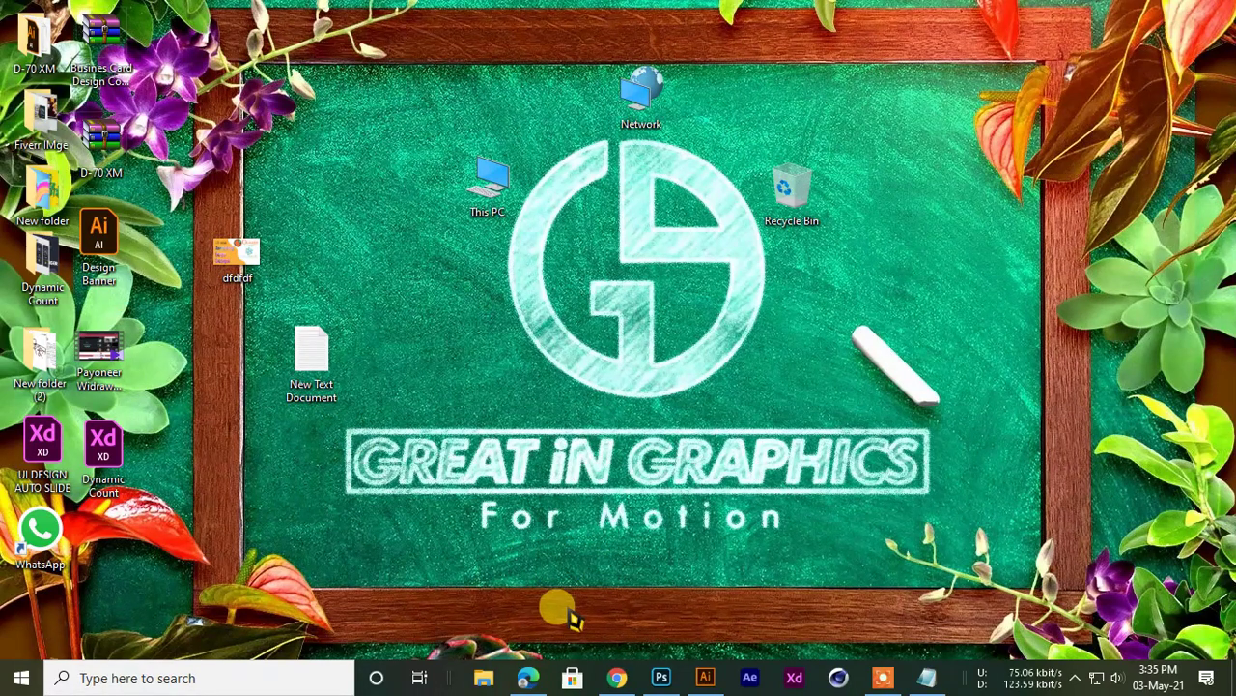
Bring up Photoshop, shift its floating Layers panel slightly and minimize the window again
left_click(663, 678)
left_click_drag(1124, 61, 1111, 64)
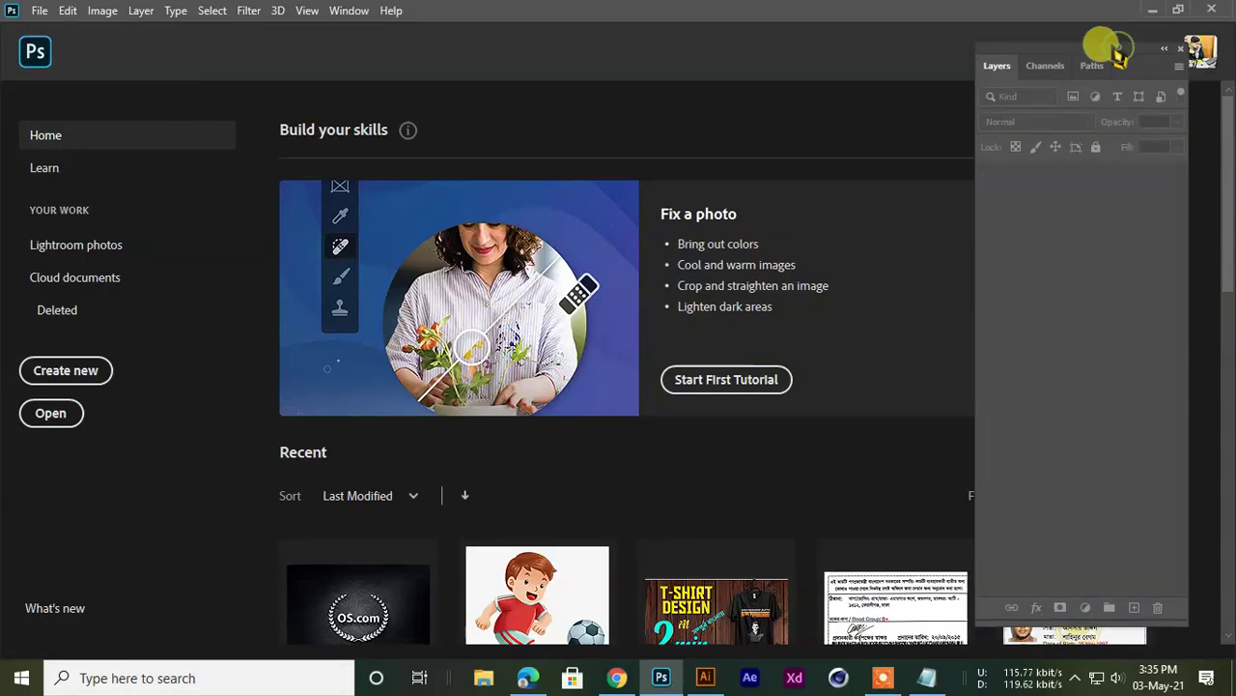
left_click(1149, 11)
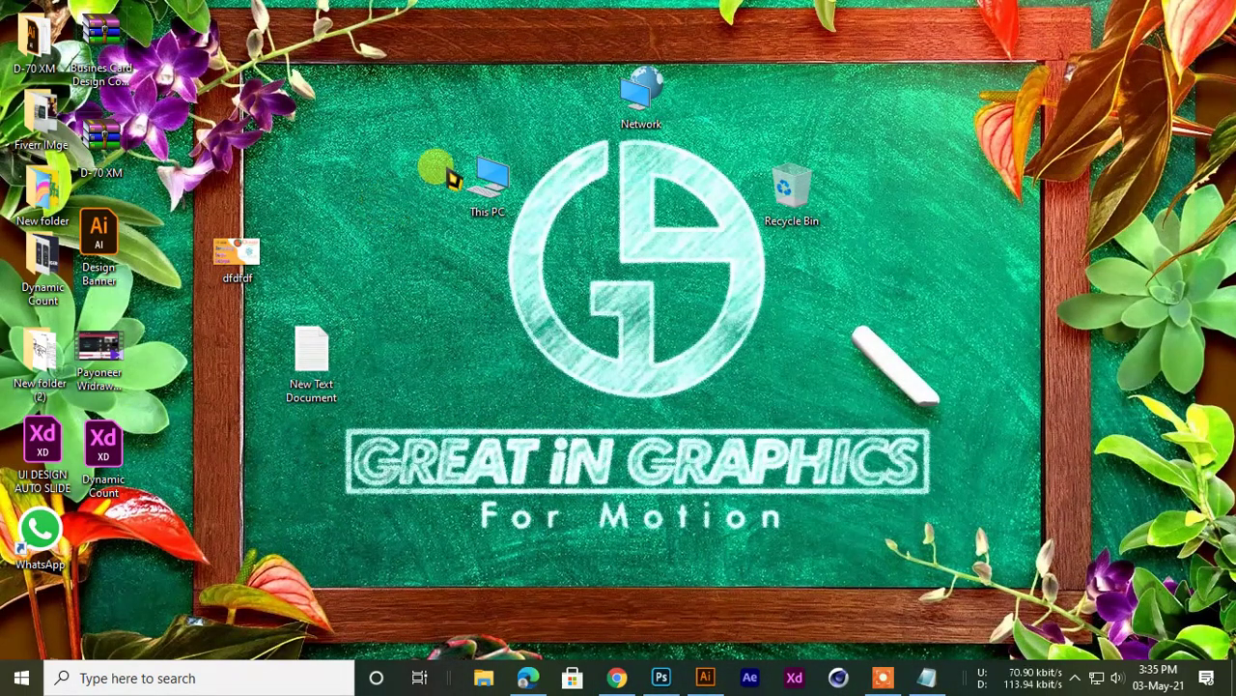
Open This PC and look through the contents of the Pink Rose (G:) and LEDP CLASS (F:) drives
double_click(488, 184)
double_click(1021, 270)
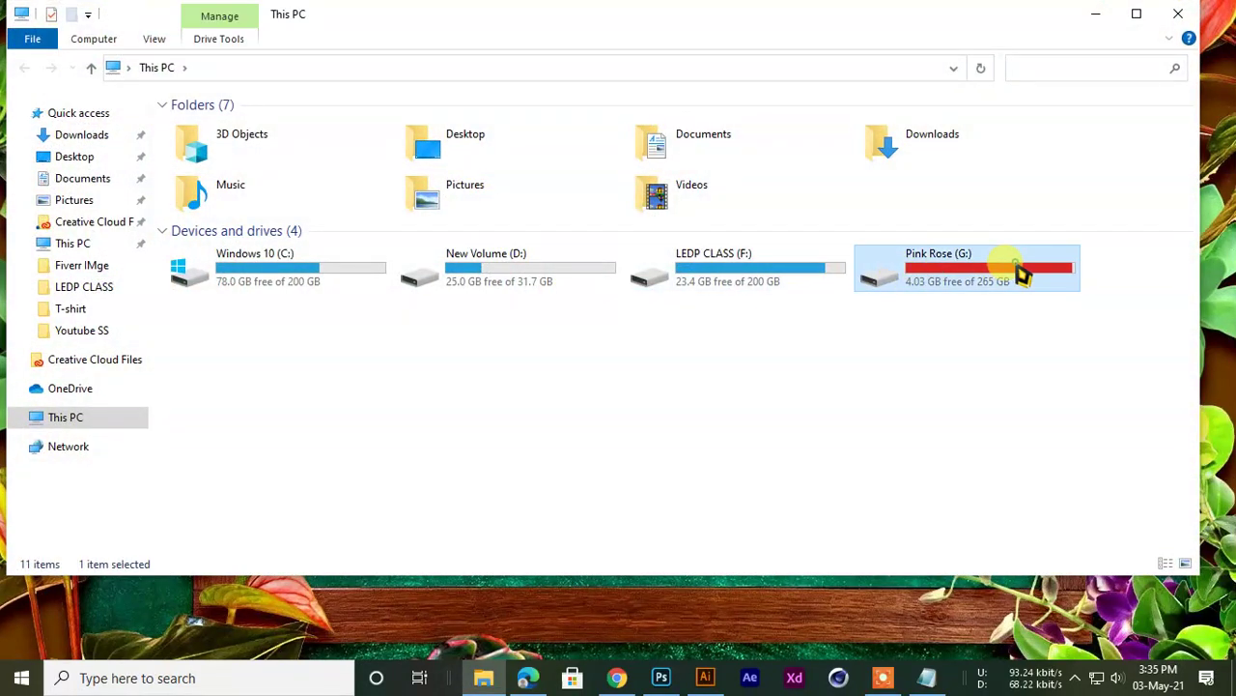
left_click(27, 70)
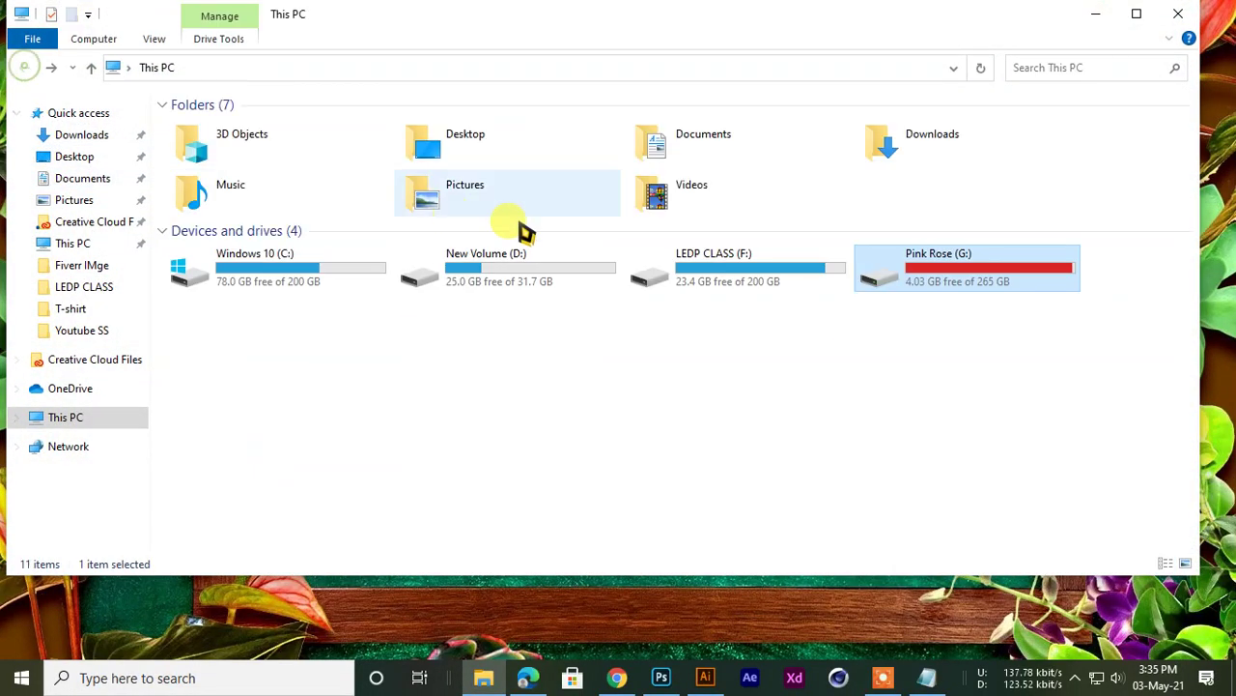
left_click(750, 282)
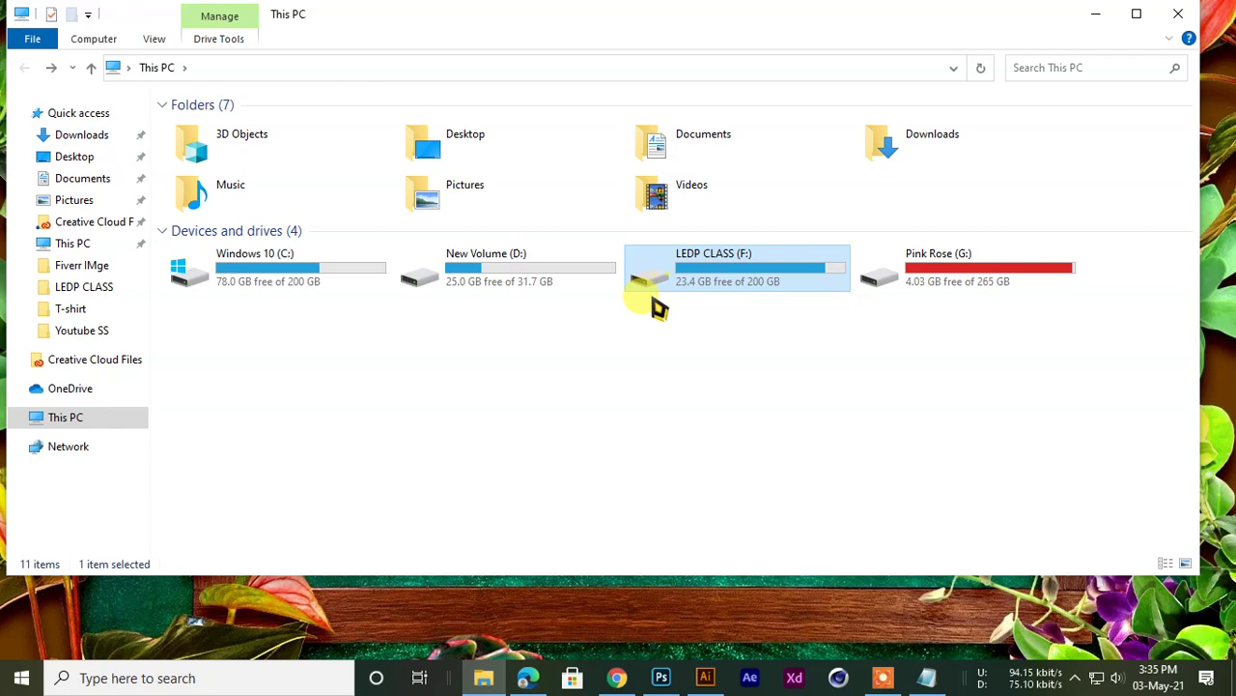
double_click(704, 273)
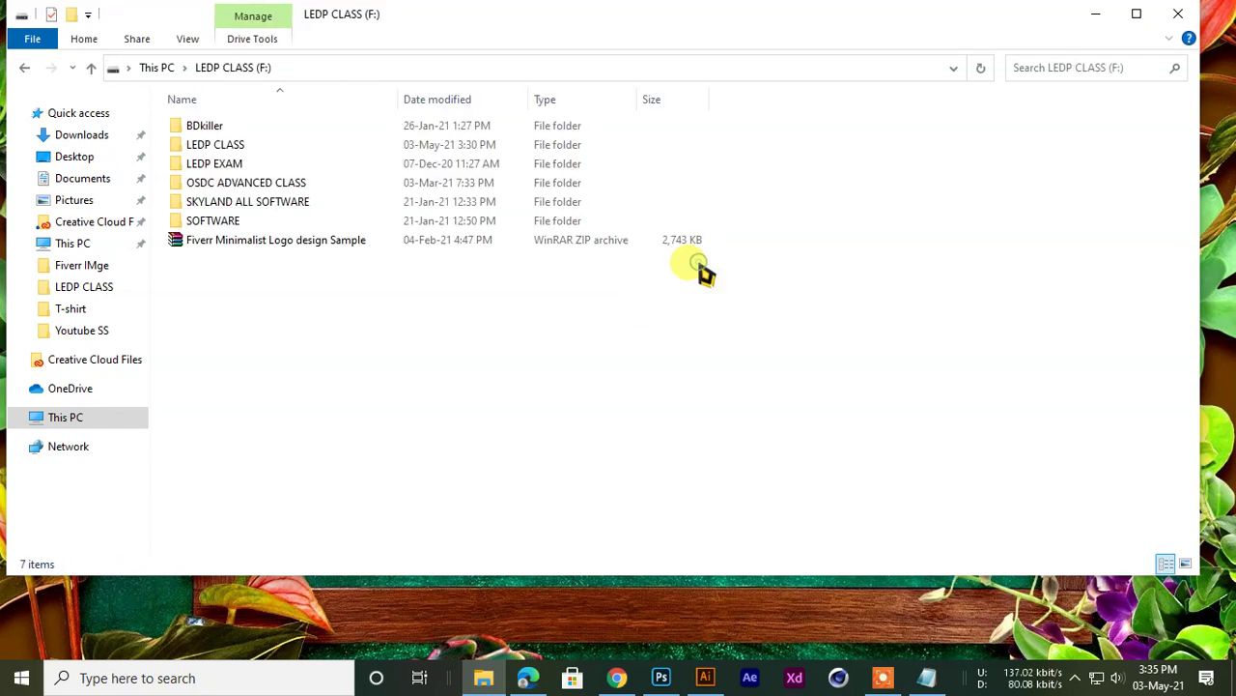
left_click(26, 70)
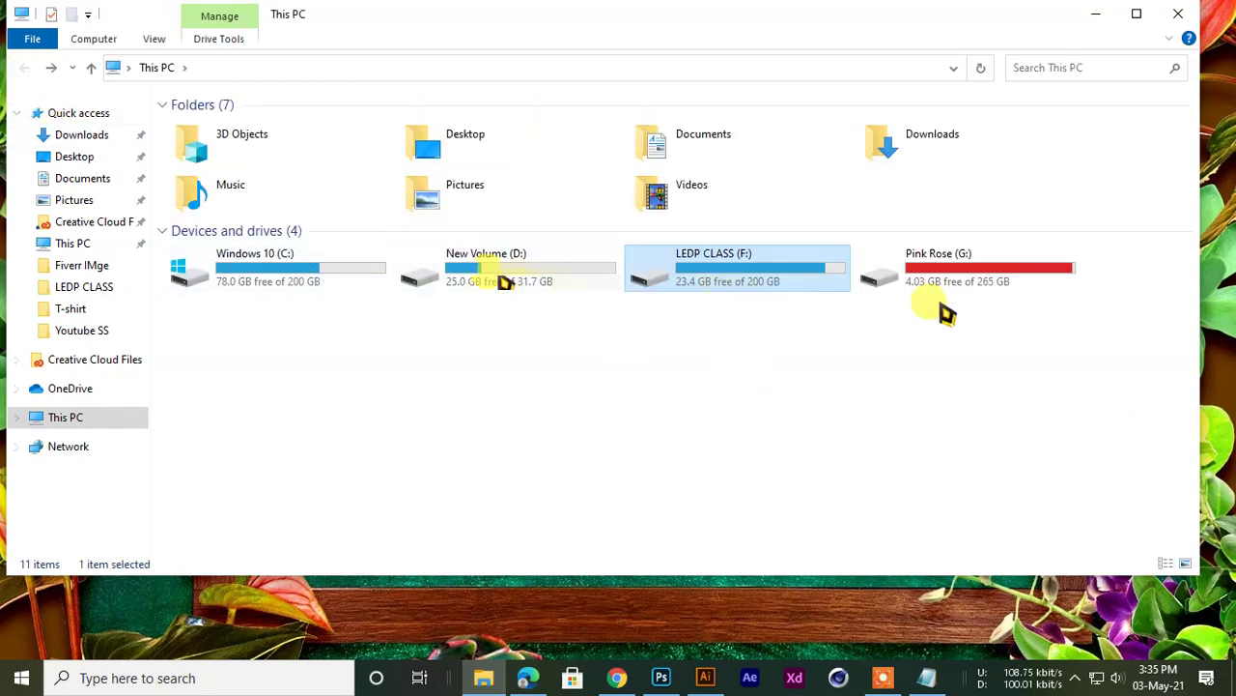
double_click(990, 285)
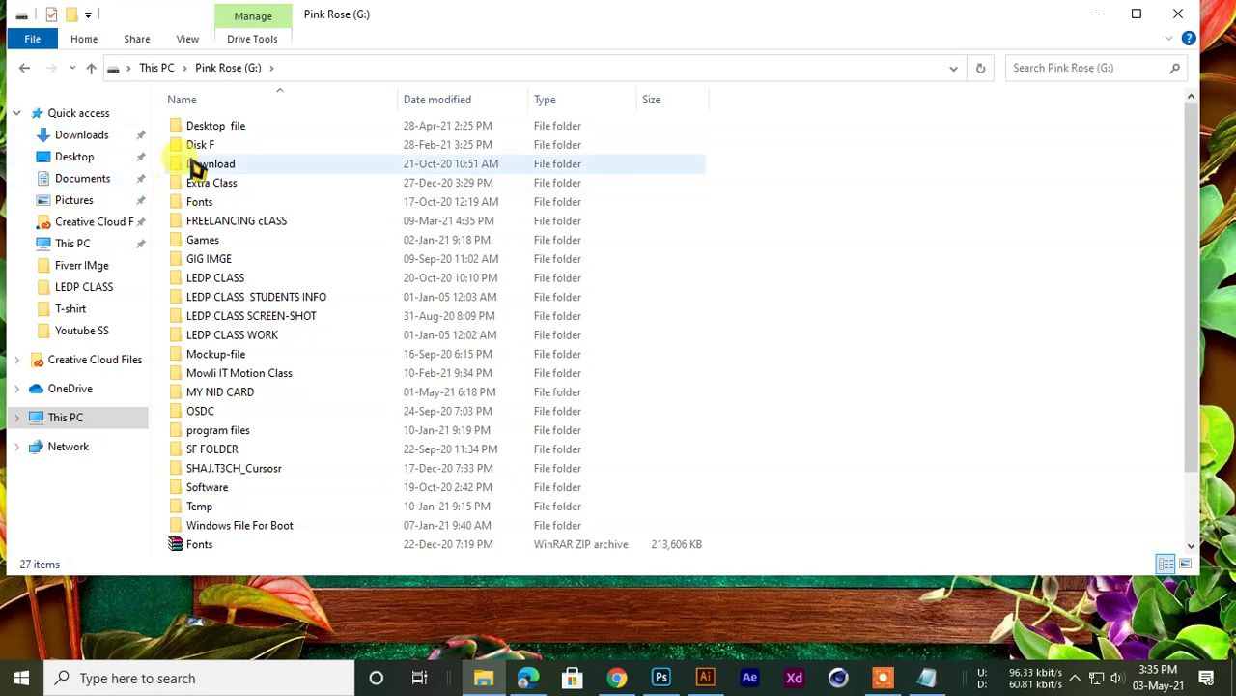
left_click(24, 68)
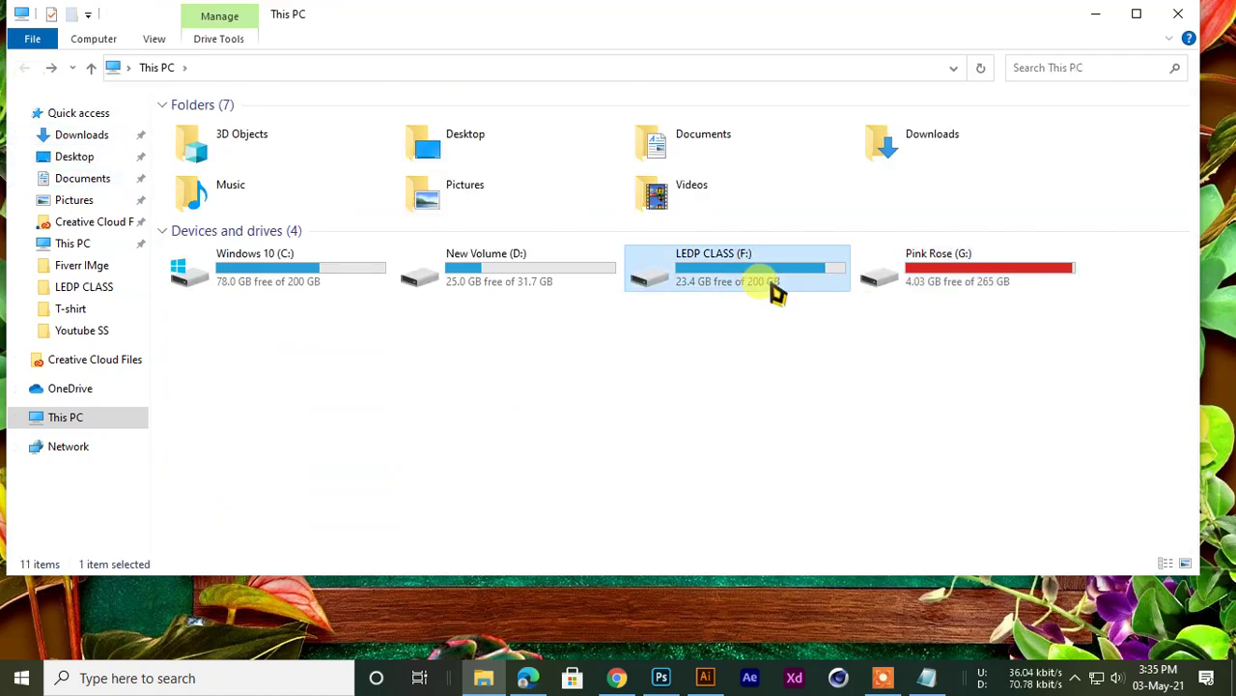
Look into the LEDP CLASS folder and its D-70 subfolder on drive F:, and return to the drive's root
double_click(773, 283)
double_click(218, 146)
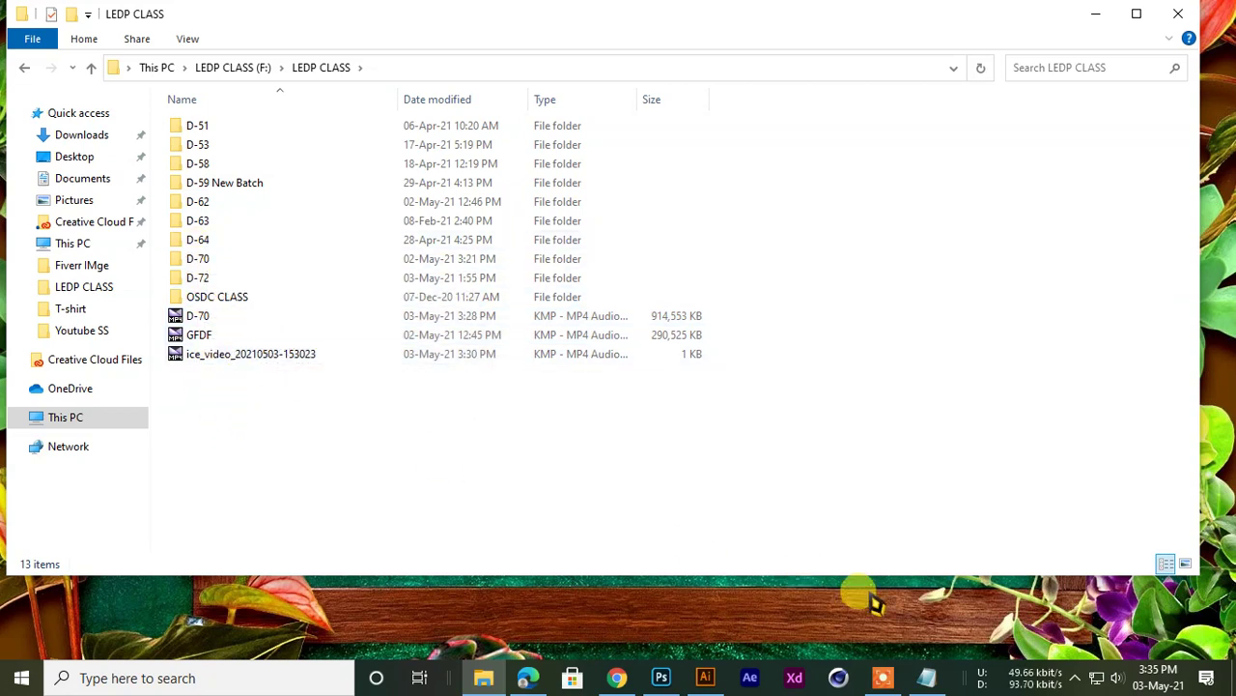
double_click(202, 259)
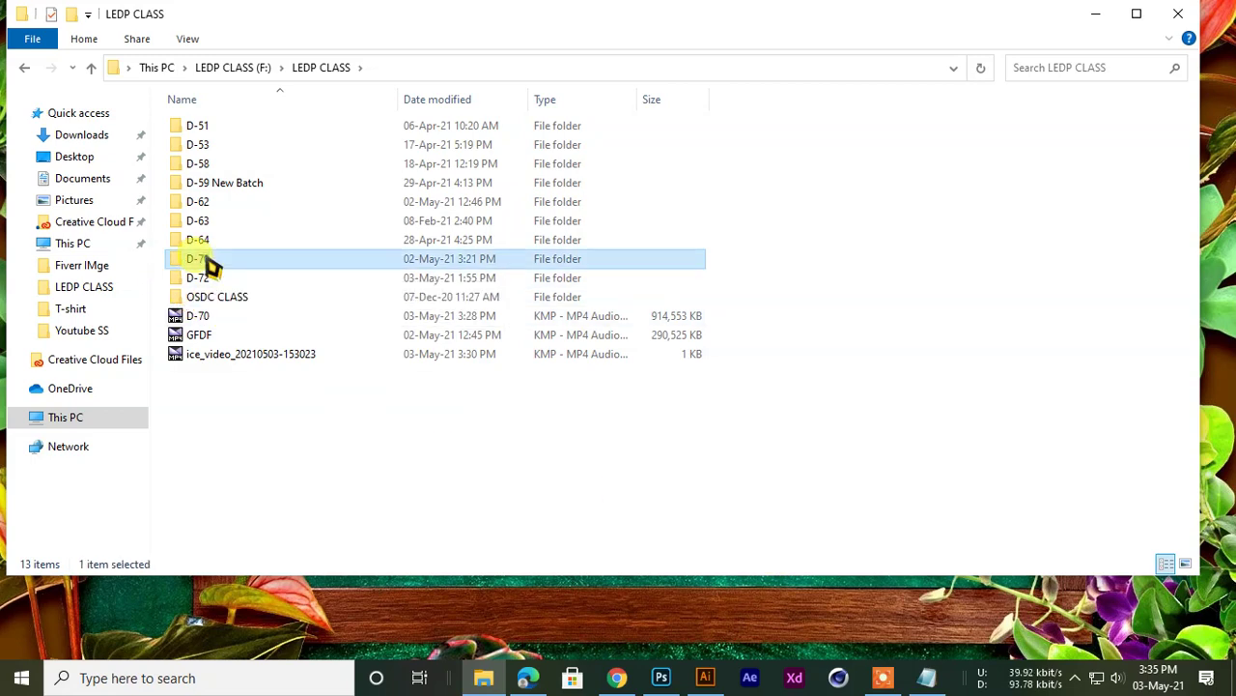
left_click(25, 70)
left_click(25, 69)
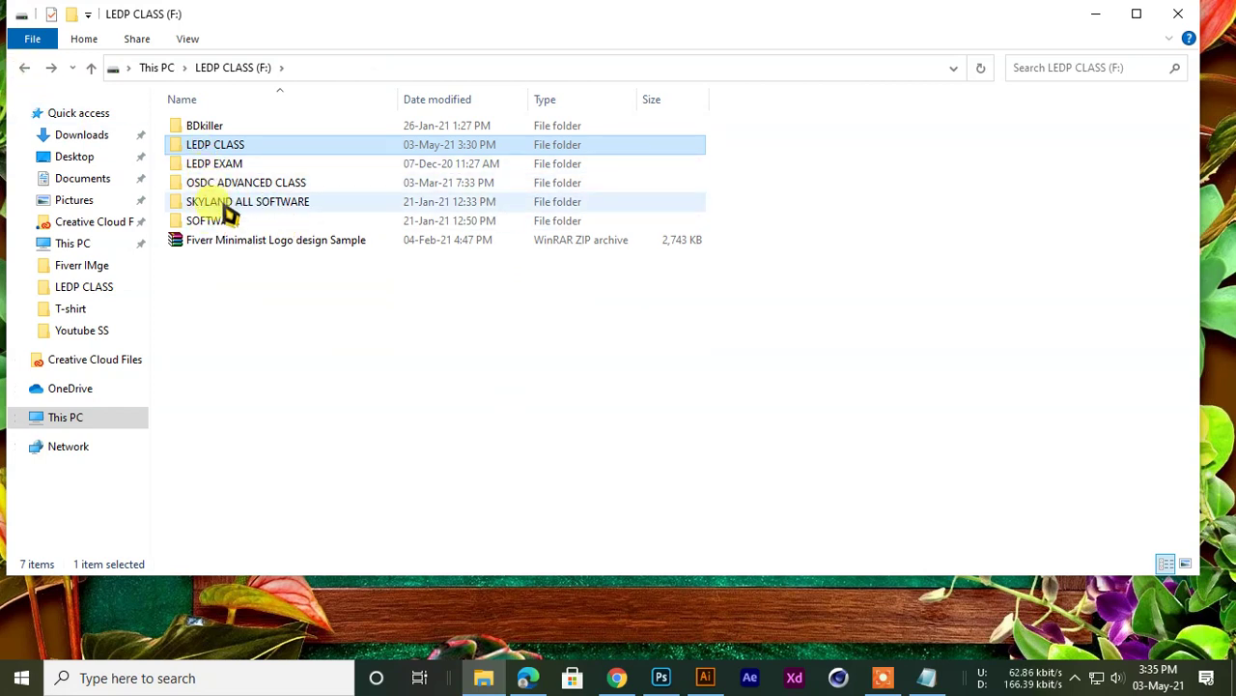
Open the nested Image Edit & Color Enhancement folder under OSDC ADVANCED CLASS, Class Video, Class-11 and browse its practice images
double_click(220, 184)
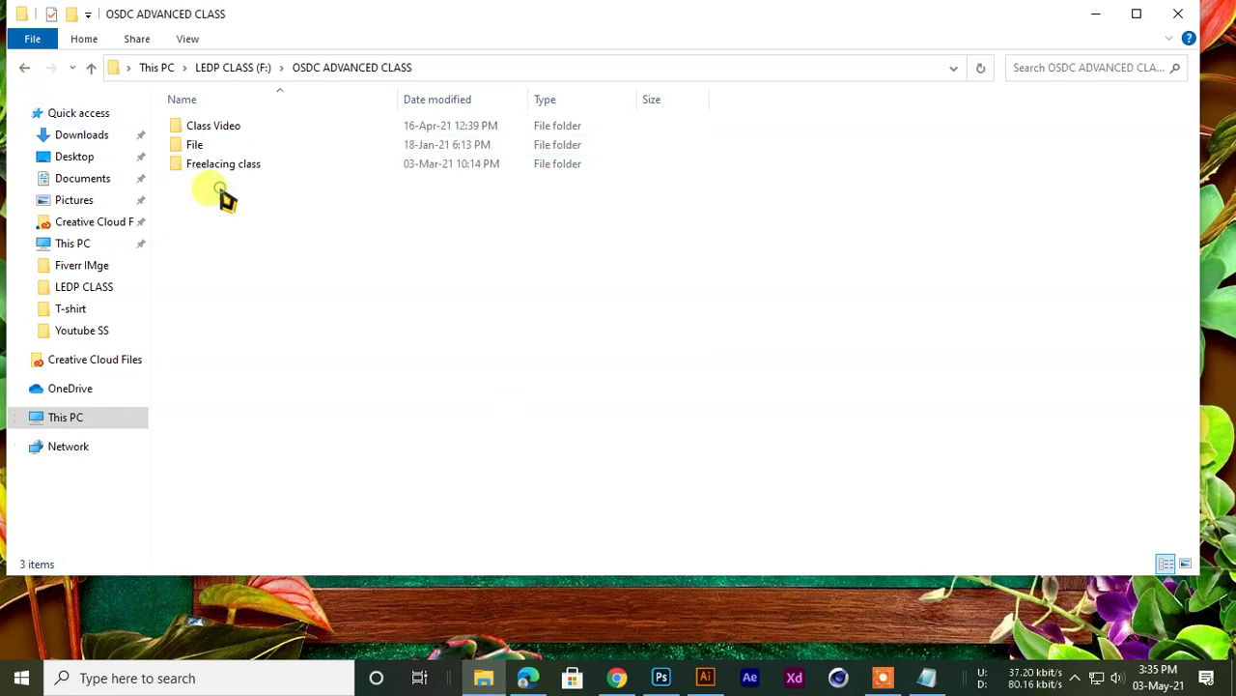
left_click(215, 145)
double_click(209, 129)
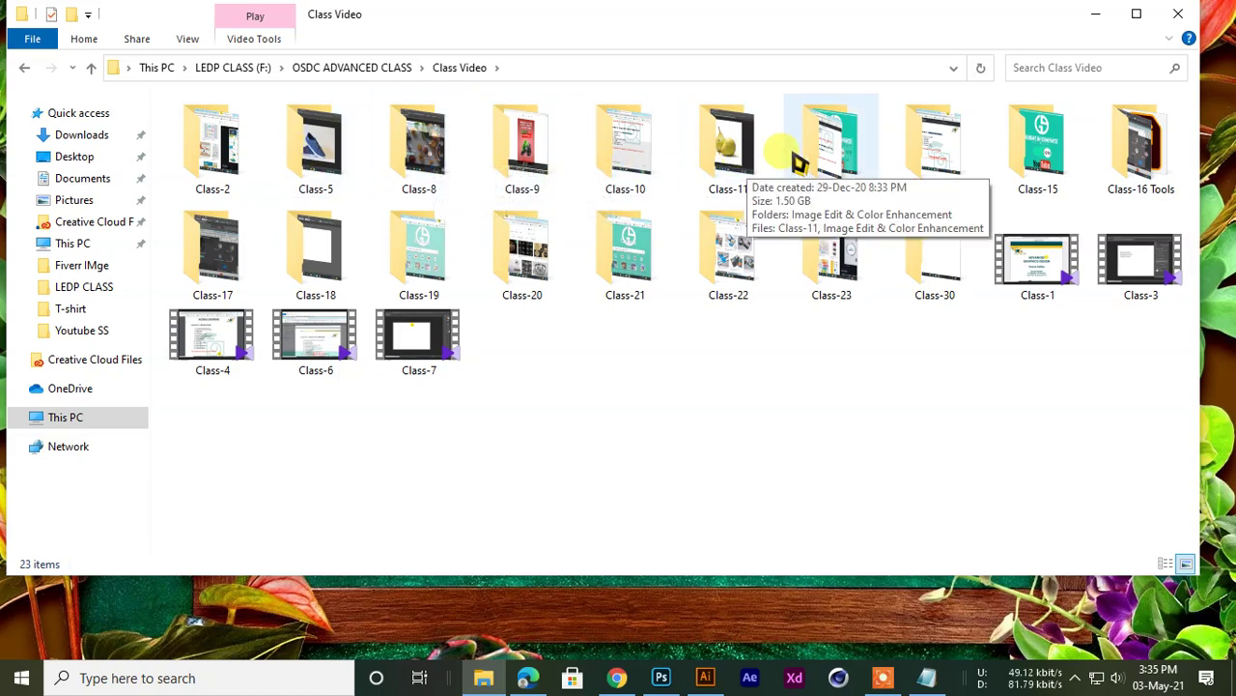
double_click(746, 154)
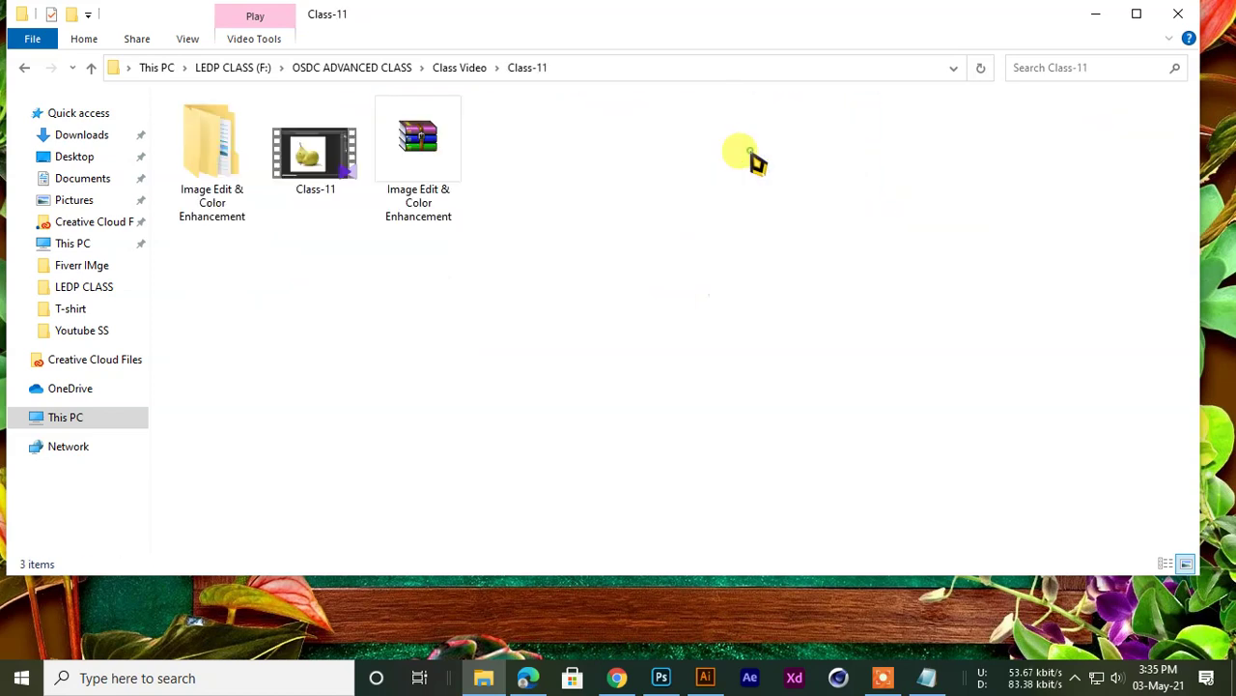
double_click(213, 179)
double_click(292, 133)
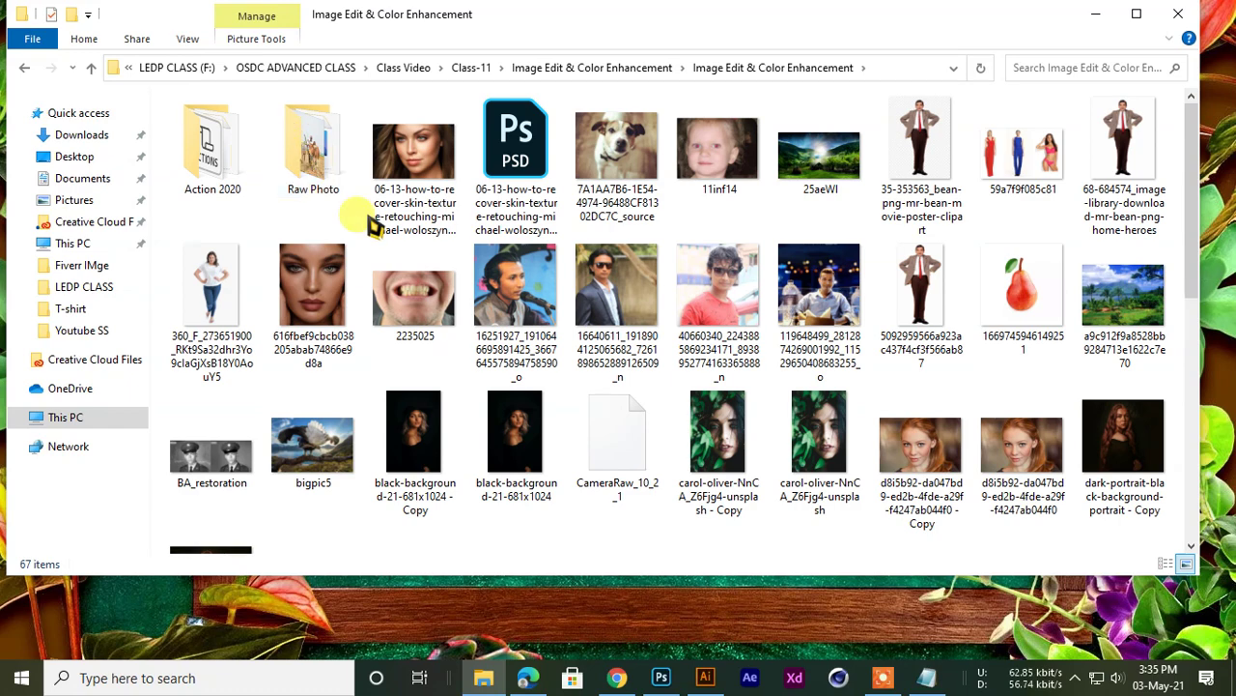
scroll(474, 272, "down", 10)
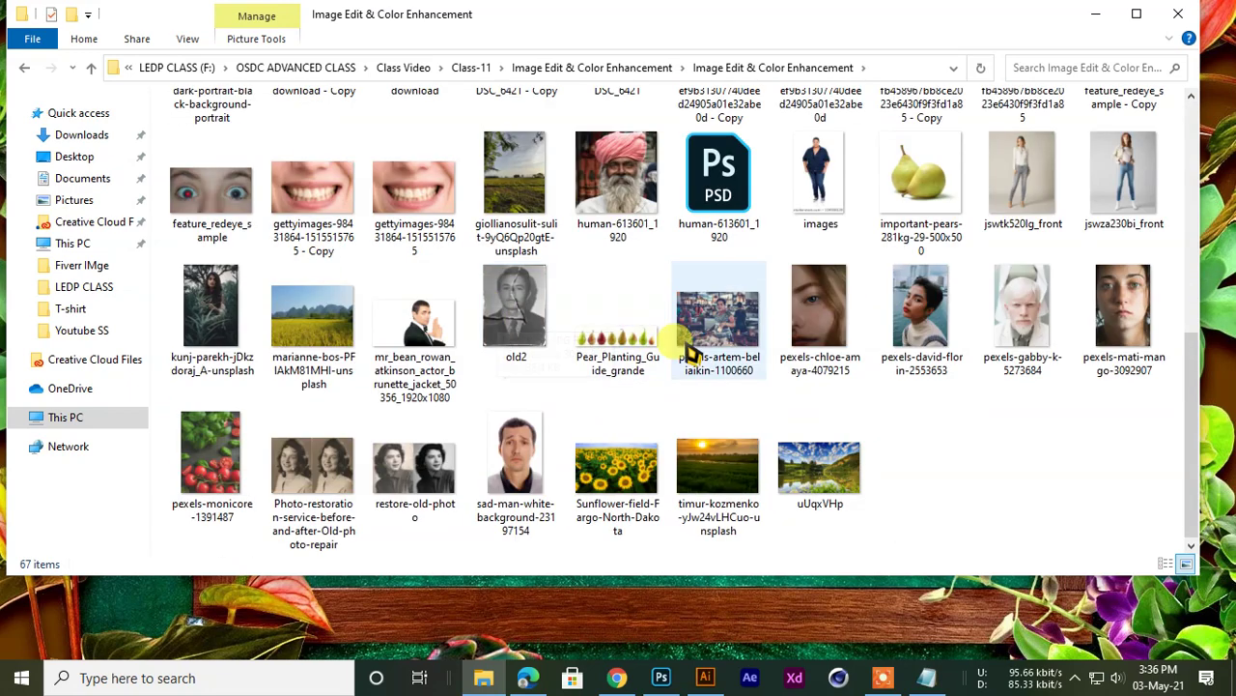
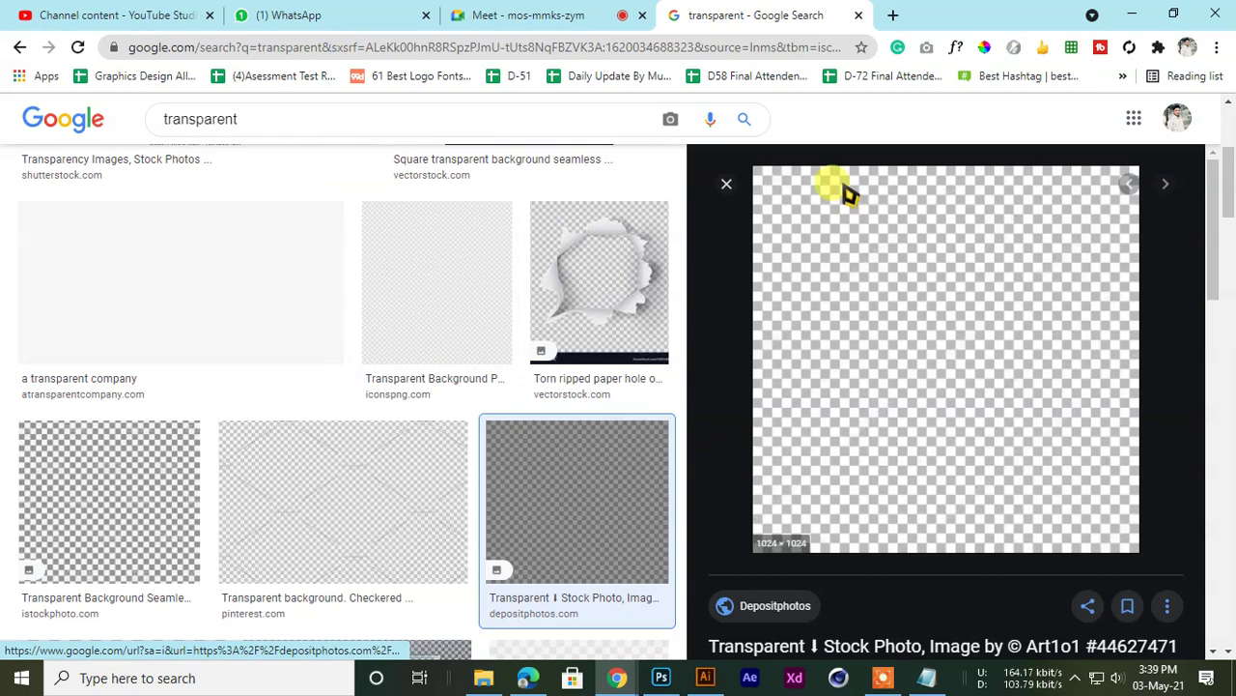
Switch from the browser to Photoshop, close the Untitled-1 document without saving and move the floating Layers panel slightly up
left_click(1138, 14)
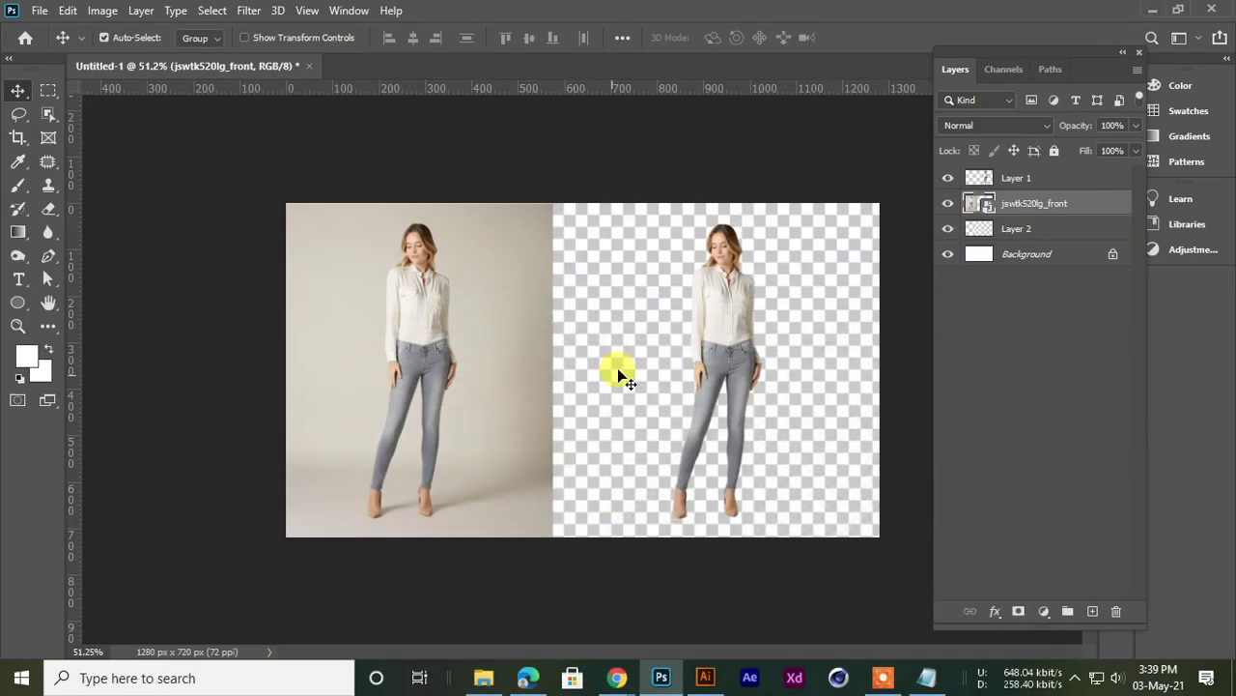
scroll(737, 314, "up", 3)
scroll(737, 315, "down", 3)
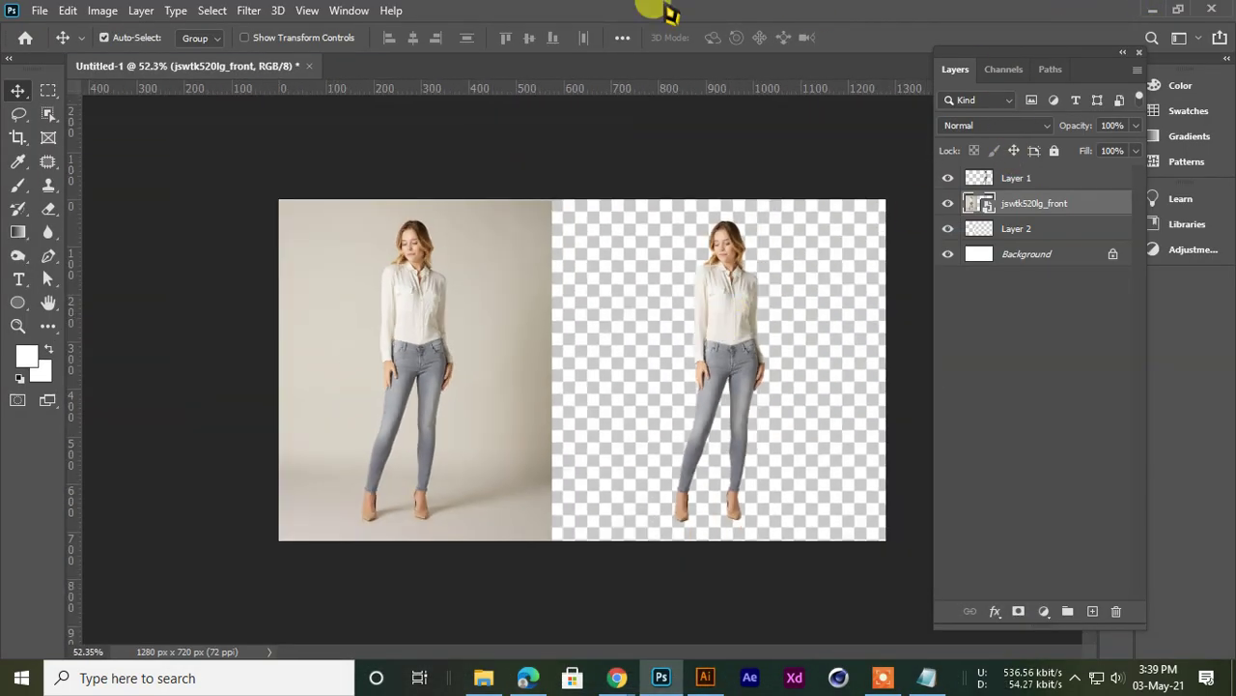
left_click(299, 66)
left_click(607, 263)
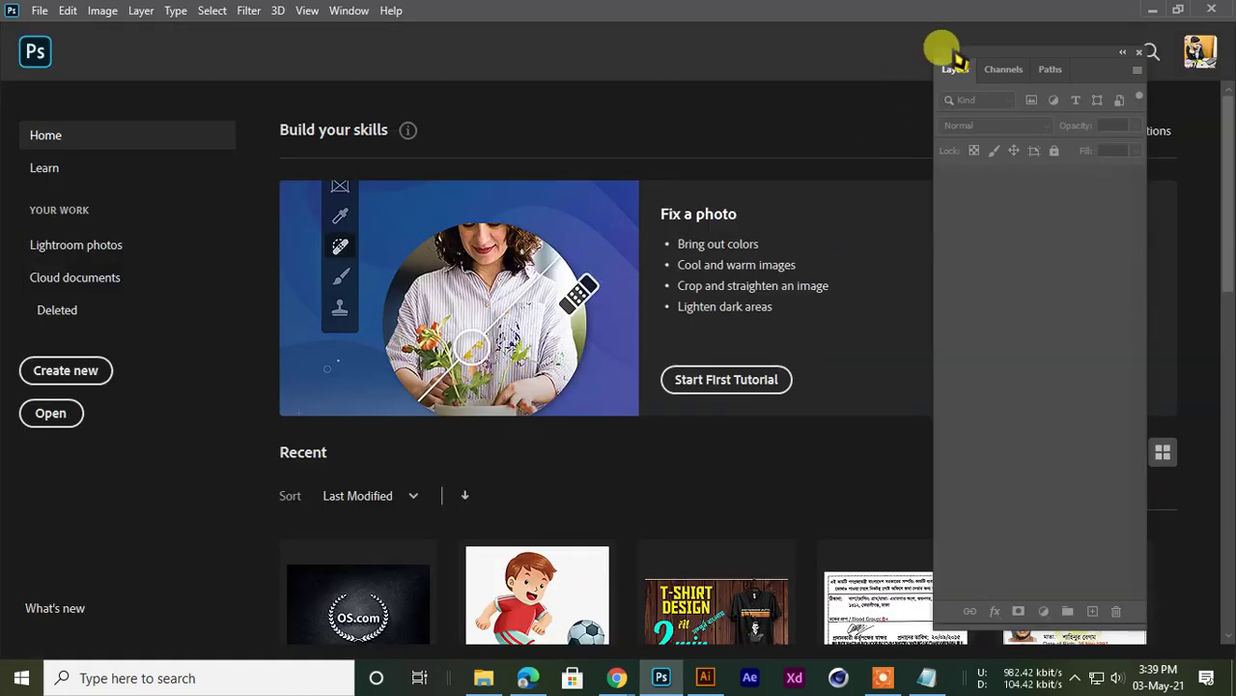
mouse_move(956, 63)
left_mouse_down()
mouse_move(952, 33)
mouse_move(1015, 35)
mouse_move(951, 38)
left_mouse_up()
Return to the Google Meet call and review the whole list of participants in the meeting
mouse_move(623, 676)
left_click(511, 628)
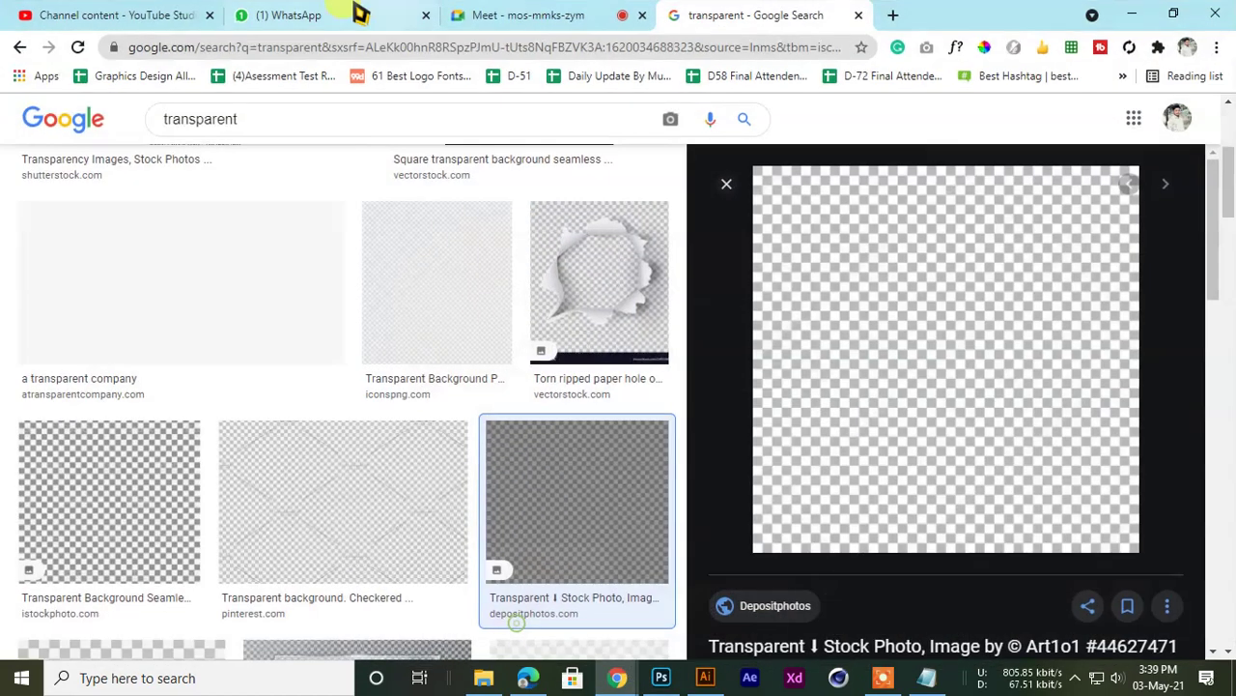
left_click(527, 14)
scroll(951, 439, "down", 6)
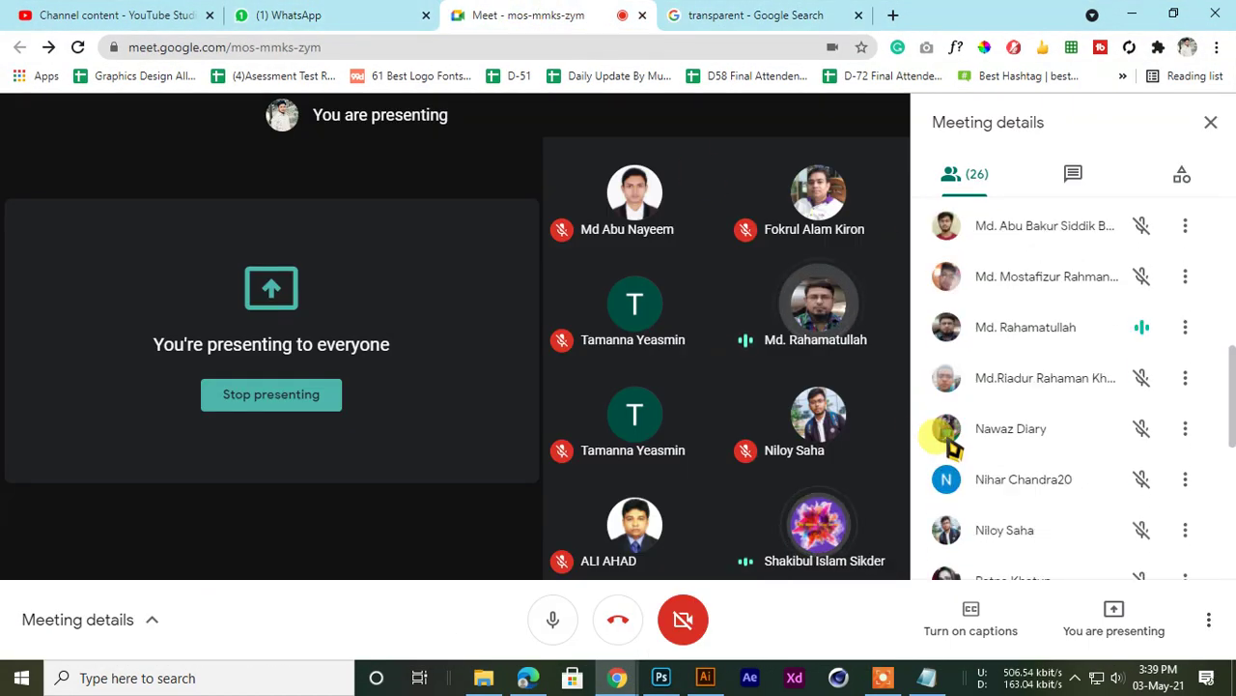
scroll(952, 443, "down", 5)
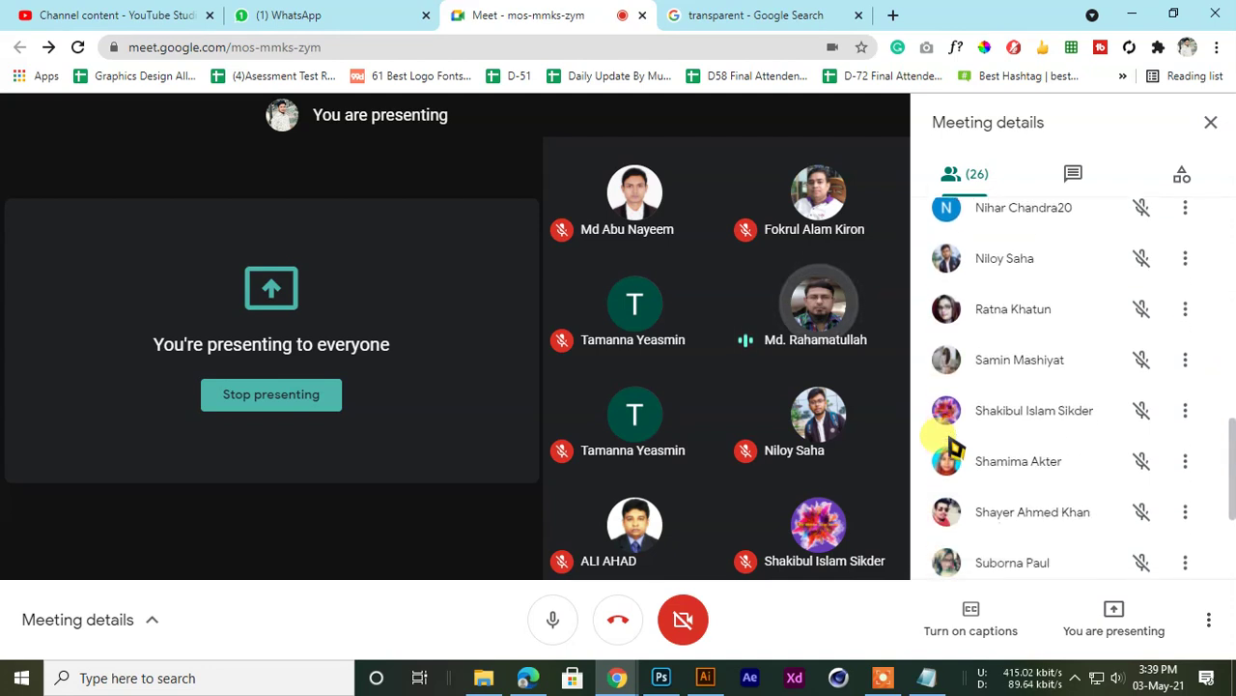
scroll(952, 444, "down", 2)
scroll(951, 445, "down", 1)
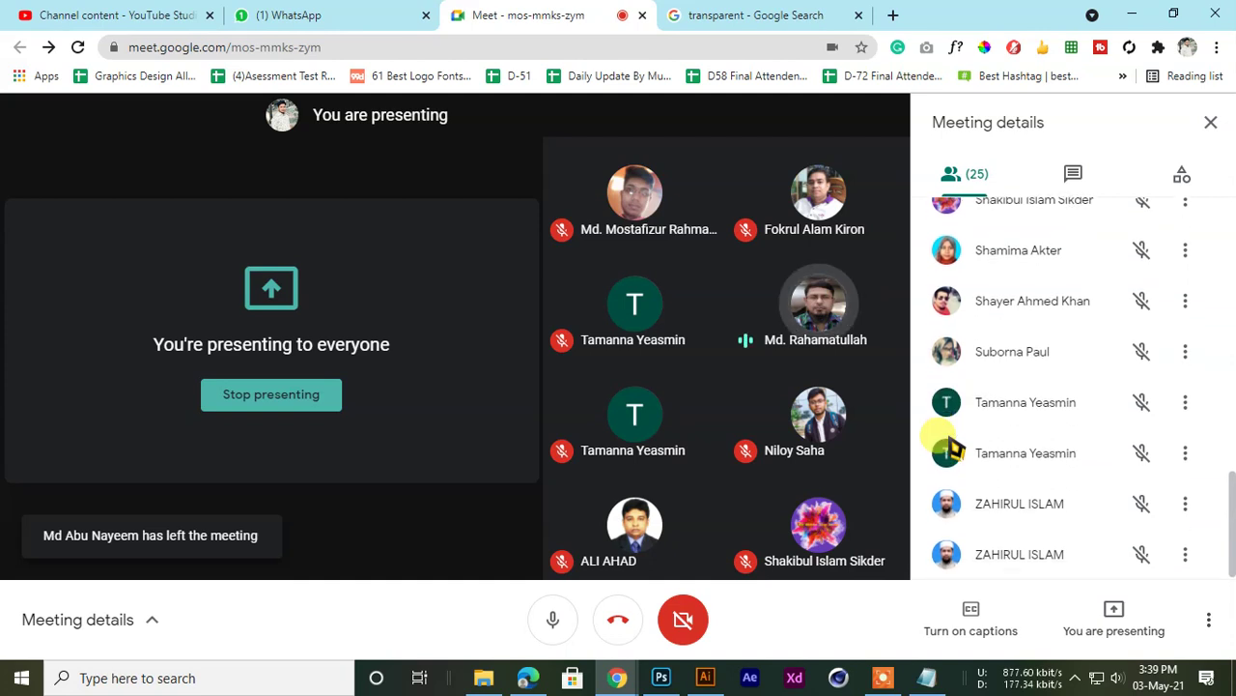
scroll(952, 446, "up", 7)
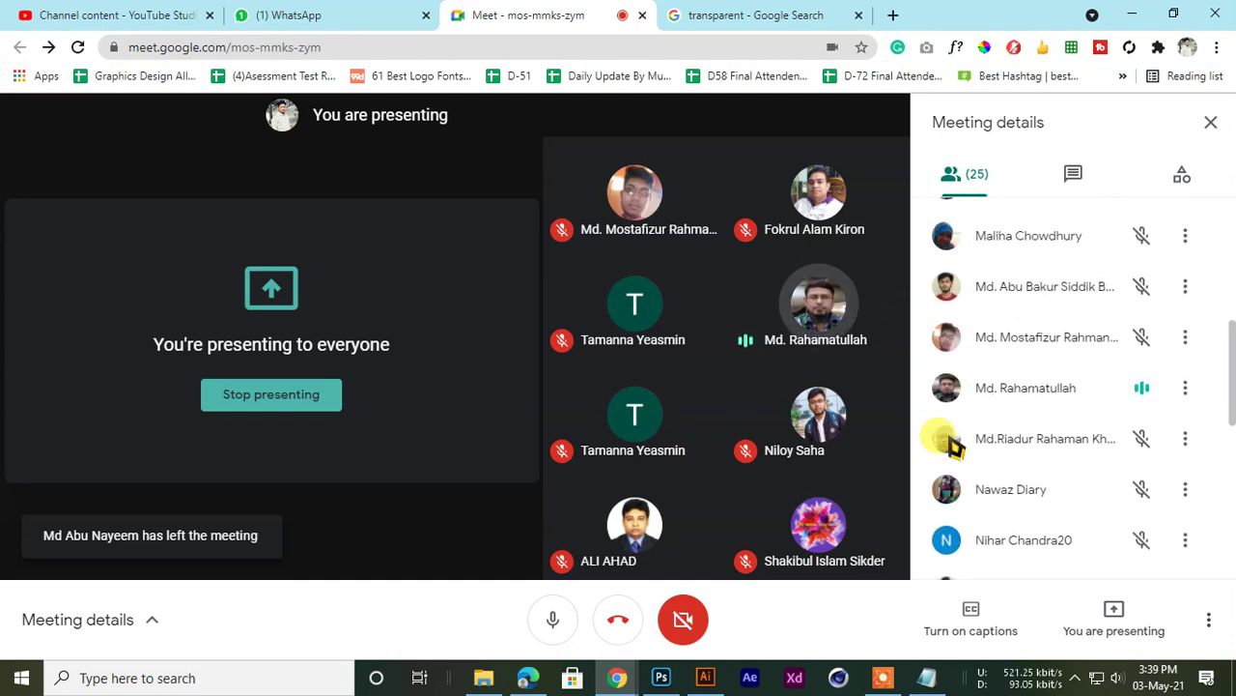
scroll(952, 444, "up", 3)
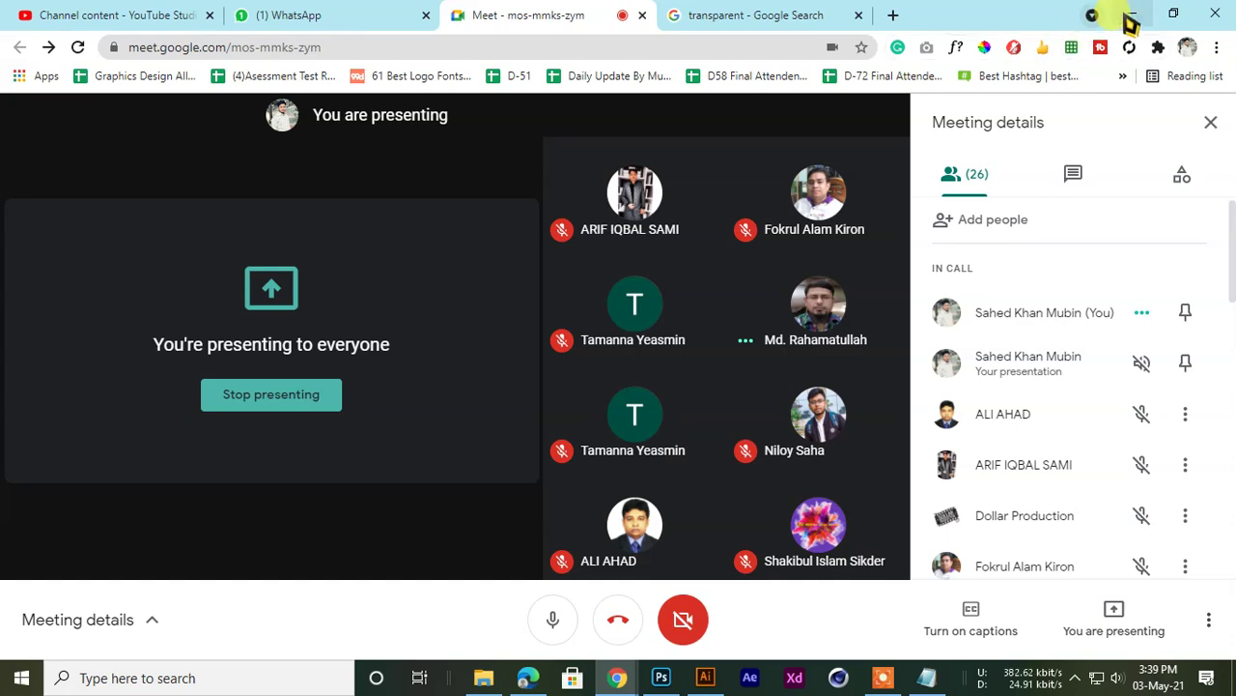
Minimize the browser, Photoshop and Illustrator to reach the practice image folder, and restore the Google Meet window
left_click(1130, 14)
mouse_move(969, 45)
left_mouse_down()
mouse_move(941, 39)
mouse_move(964, 43)
left_mouse_up()
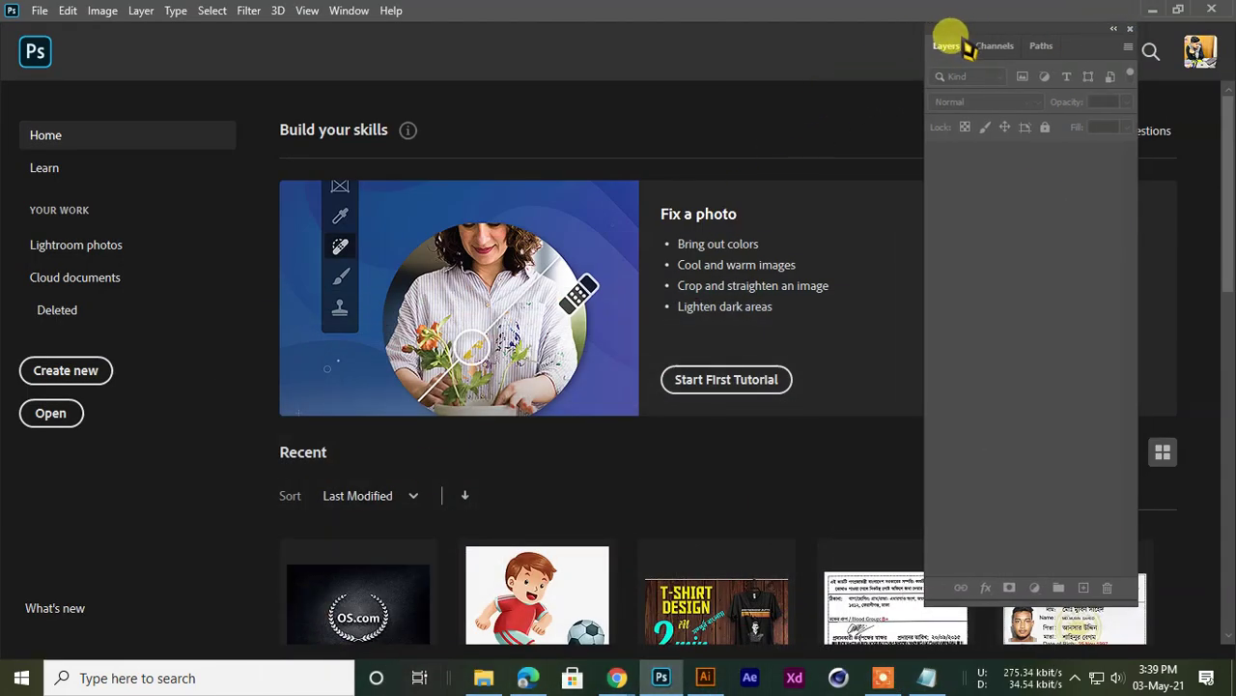
left_click(1150, 9)
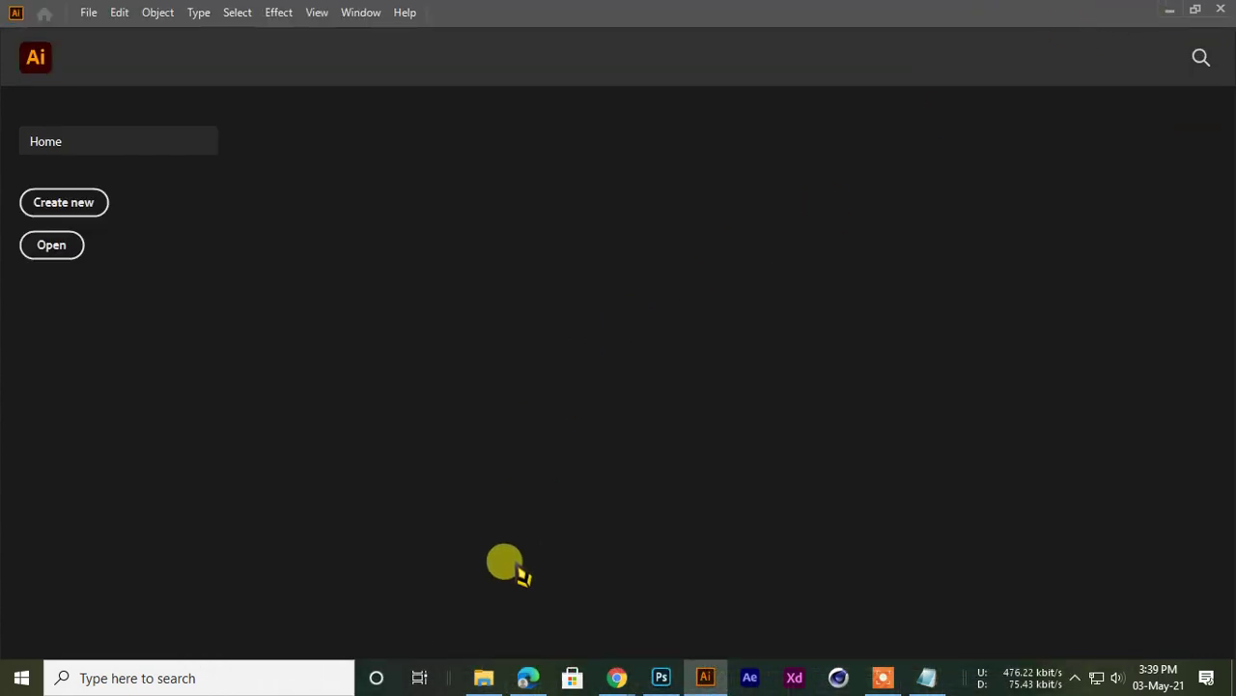
left_click(1171, 10)
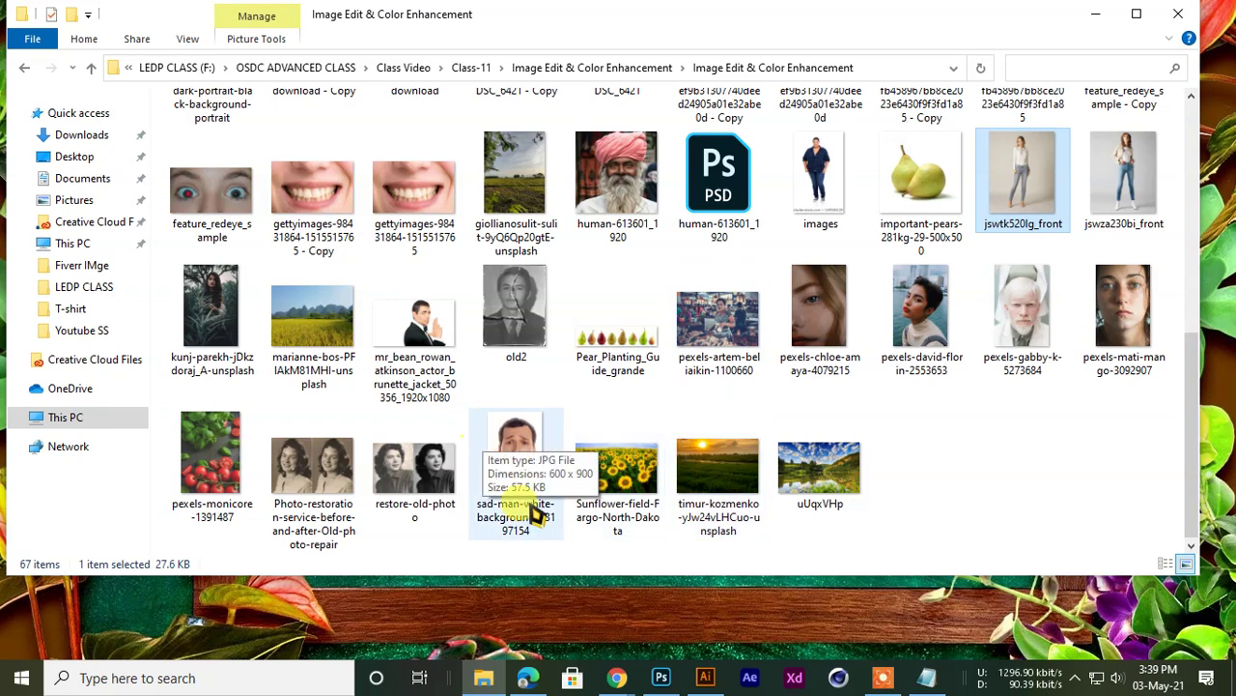
mouse_move(618, 679)
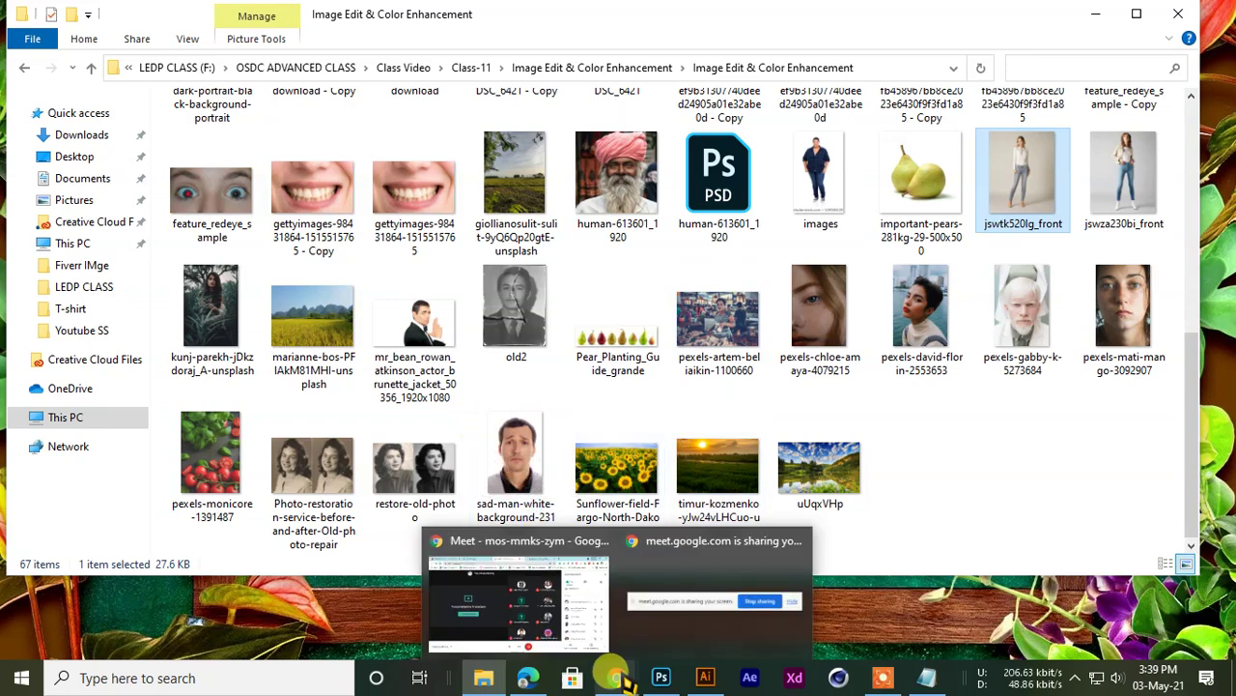
left_click(541, 594)
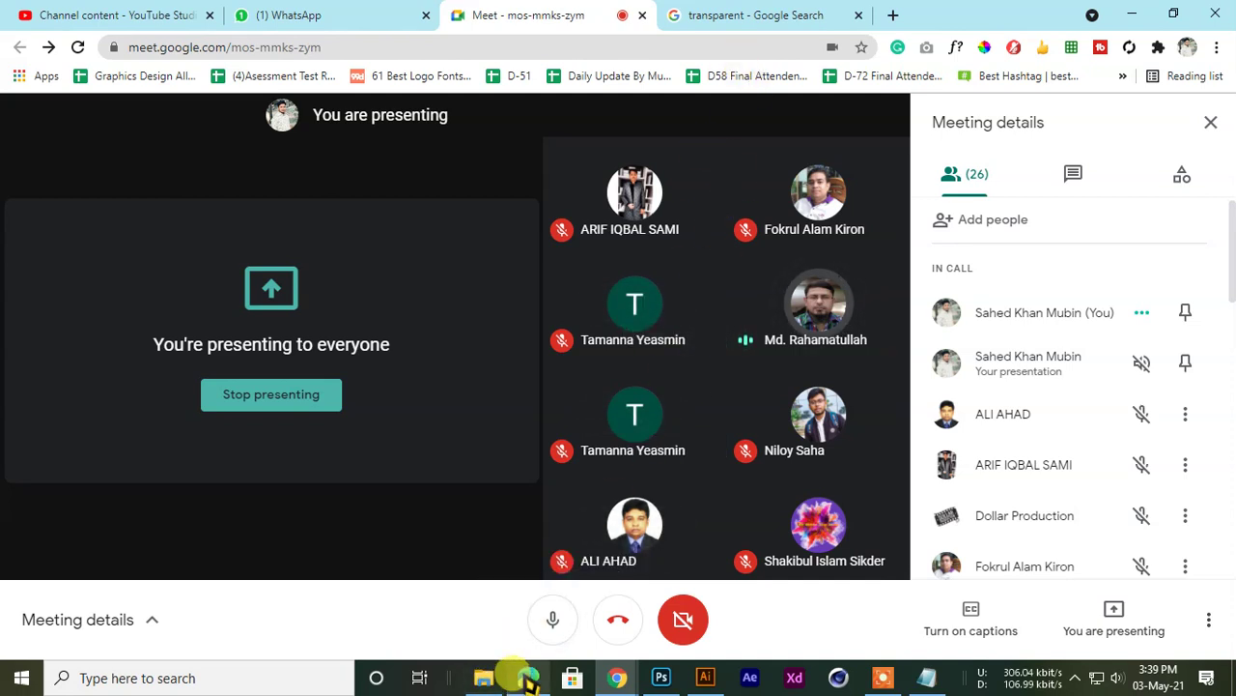
Close the transparent image search page in the browser, leaving a blank new tab beside the Google Meet call
scroll(1090, 409, "down", 1)
scroll(1087, 425, "up", 1)
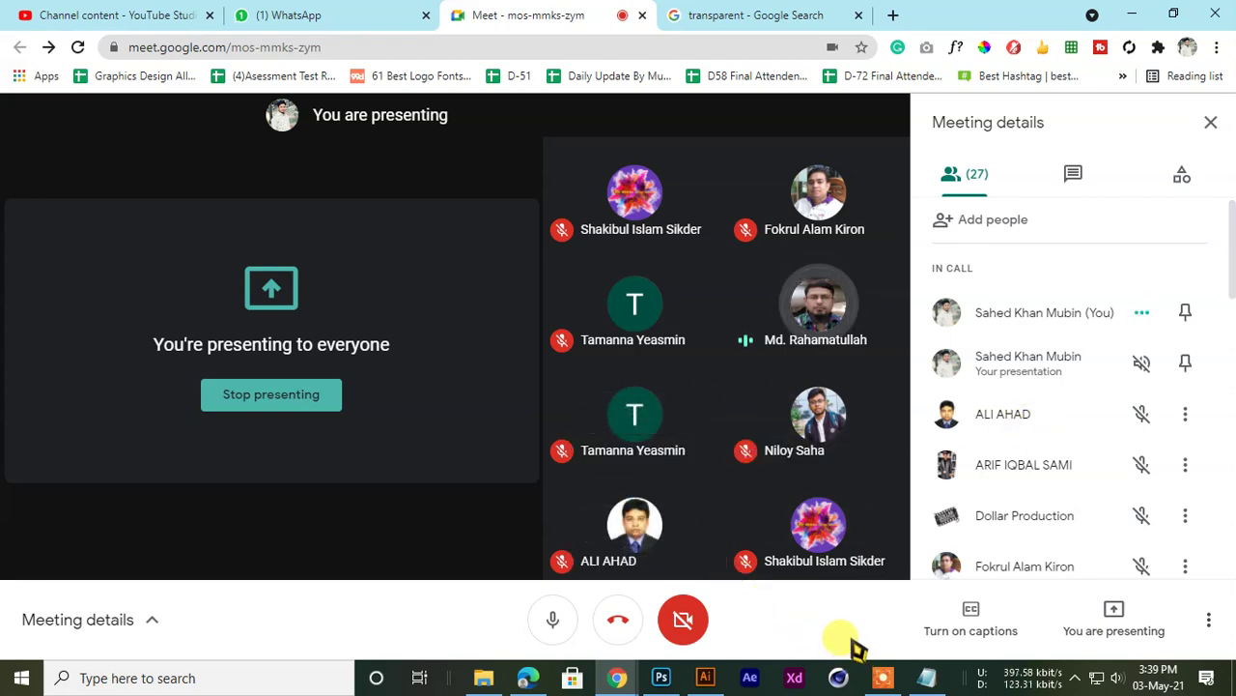
left_click(754, 15)
key("ctrl+shift+Tab")
left_click(772, 14)
left_click(893, 15)
key("ctrl+w")
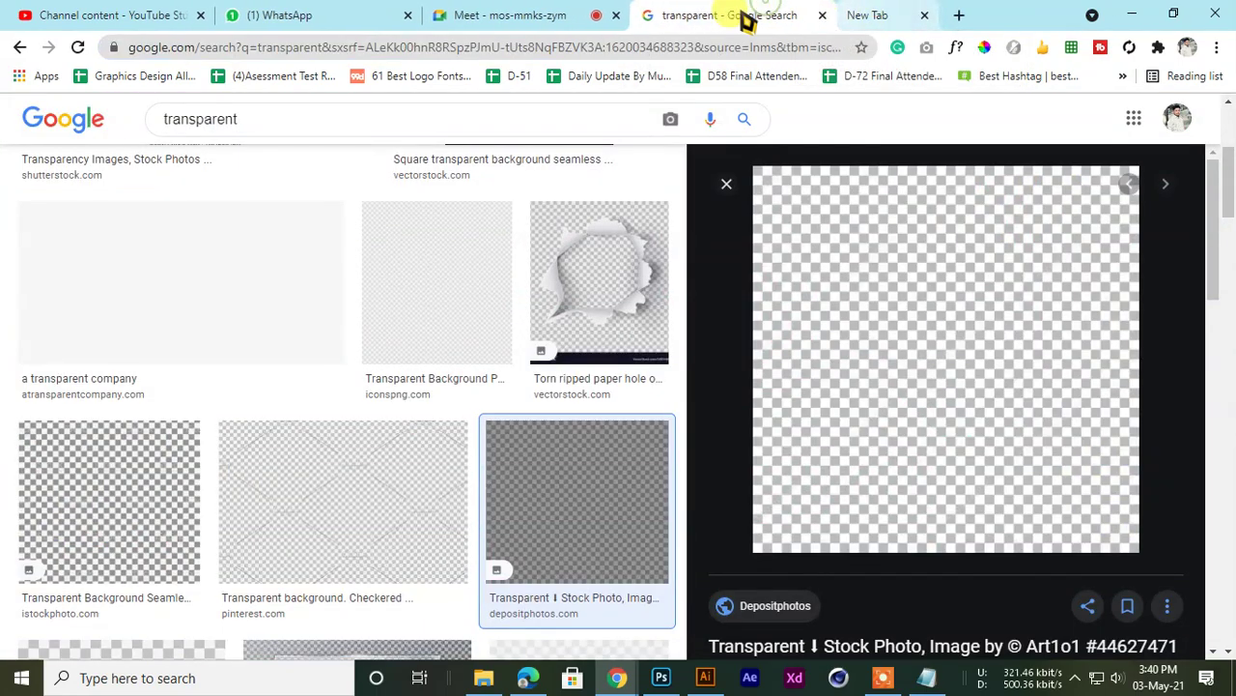
key("ctrl+w")
left_click(681, 15)
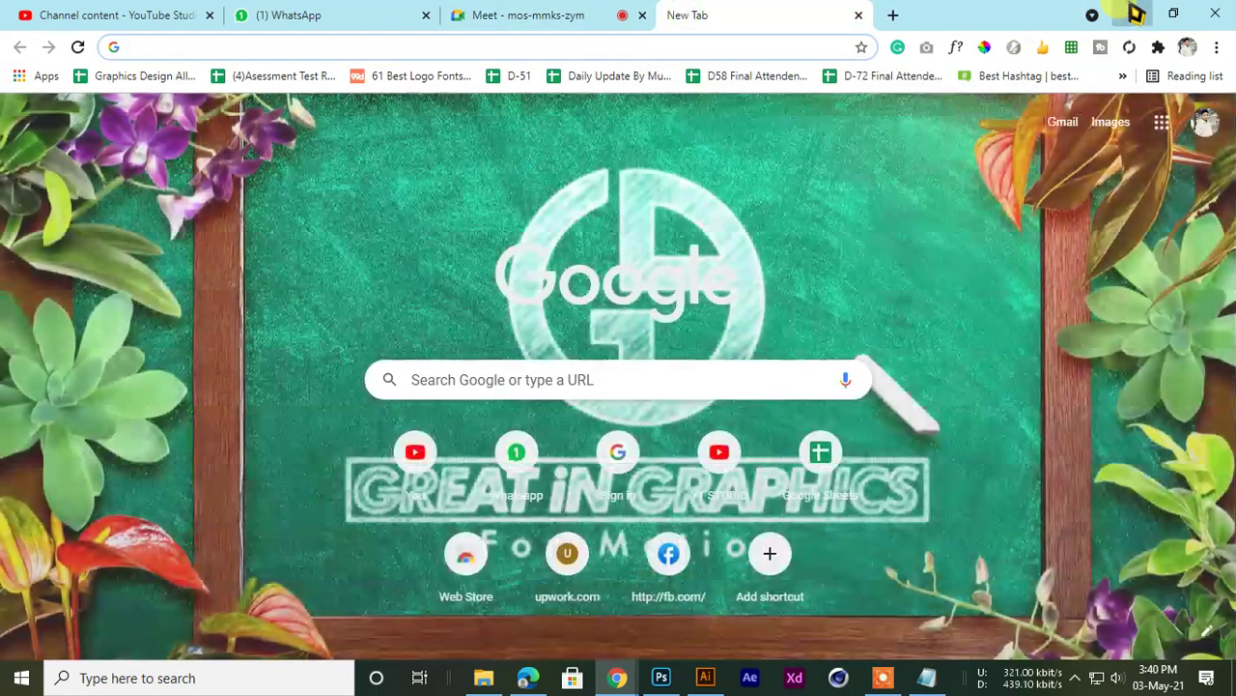
Open the sad-man-white-background-23197154 image from the practice folder in Photoshop, close it again, nudge the Layers panel slightly and minimize Photoshop
left_click(1133, 14)
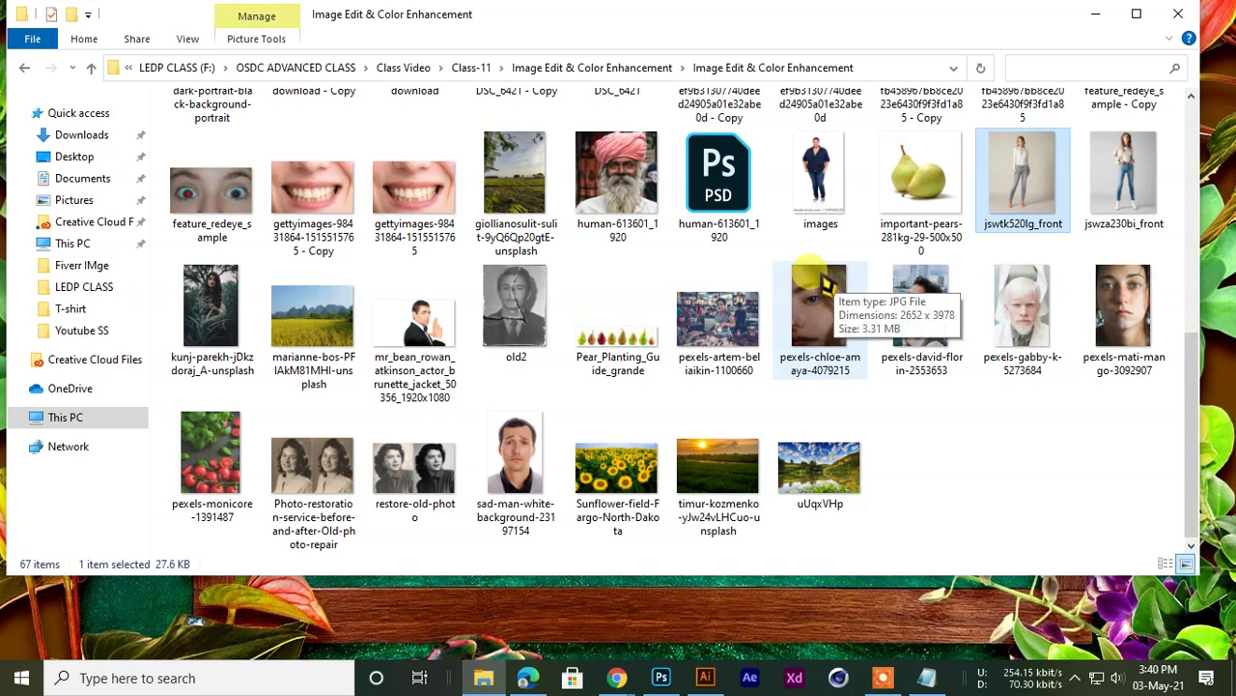
left_click_drag(516, 464, 591, 14)
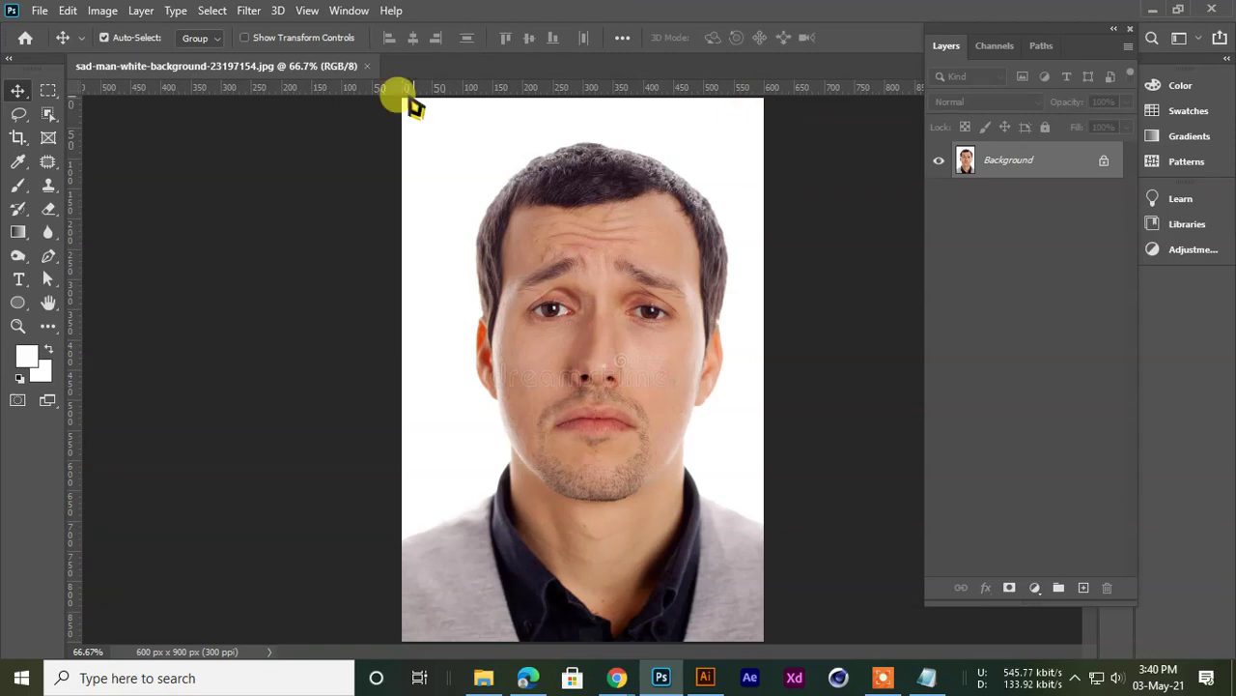
left_click(367, 66)
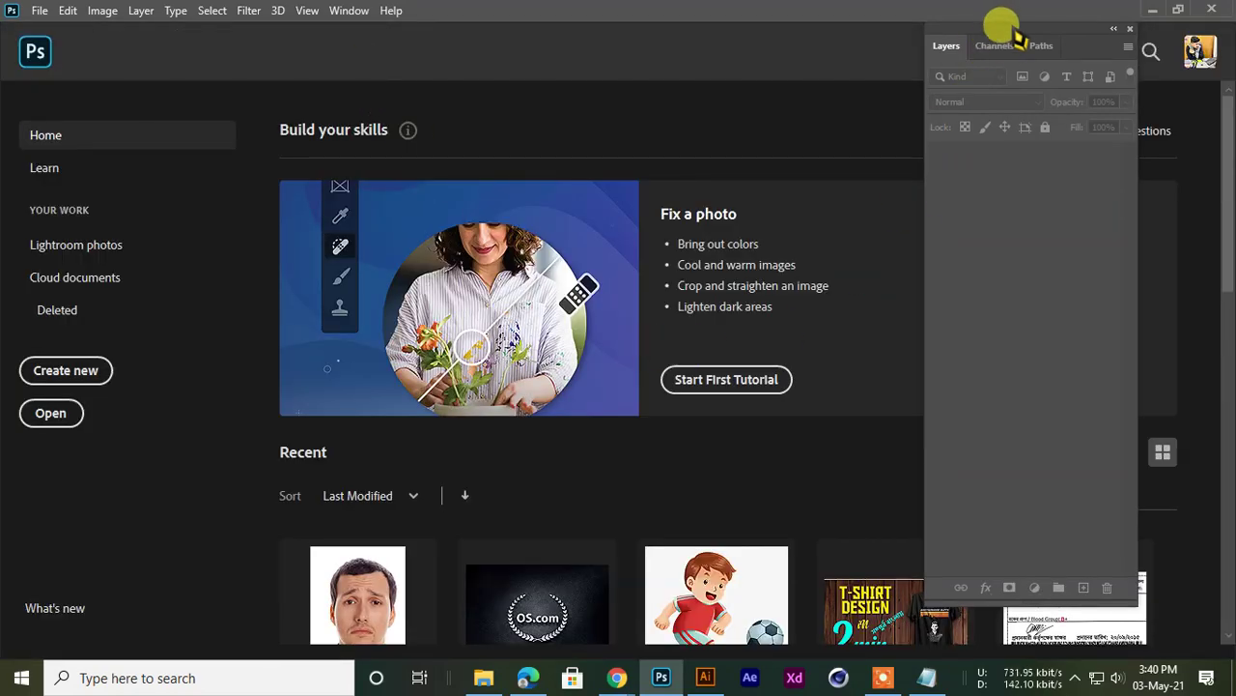
left_click_drag(1008, 30, 1014, 32)
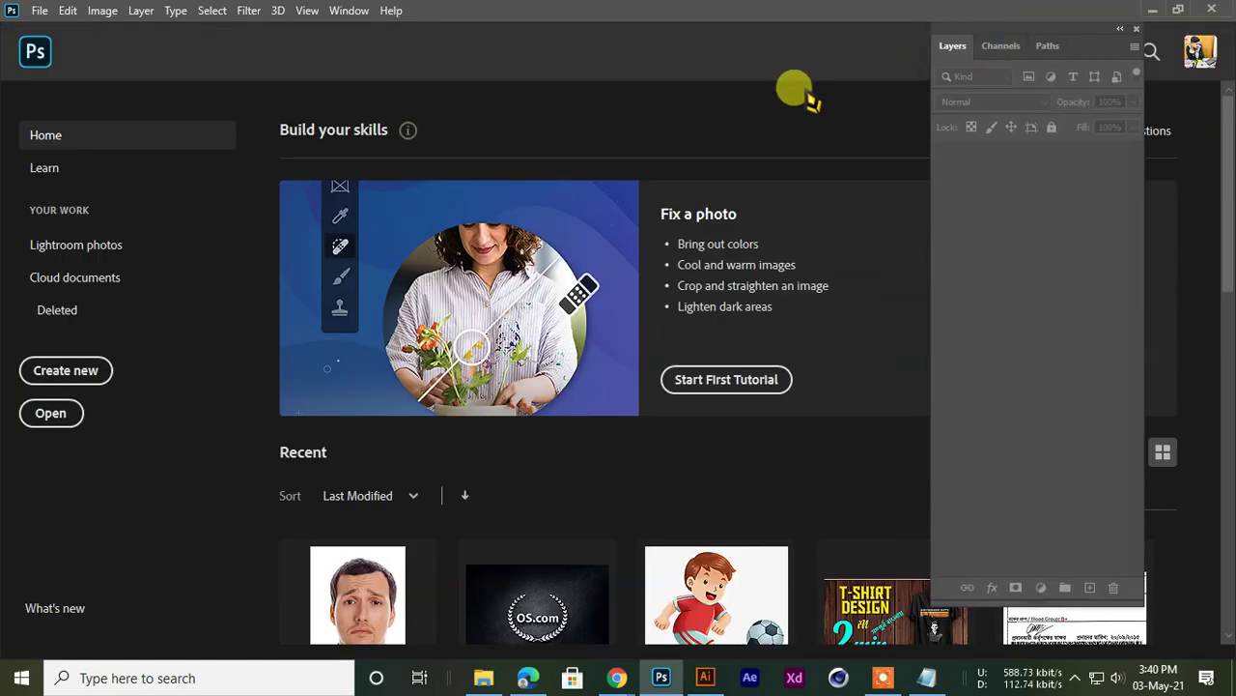
left_click(1149, 12)
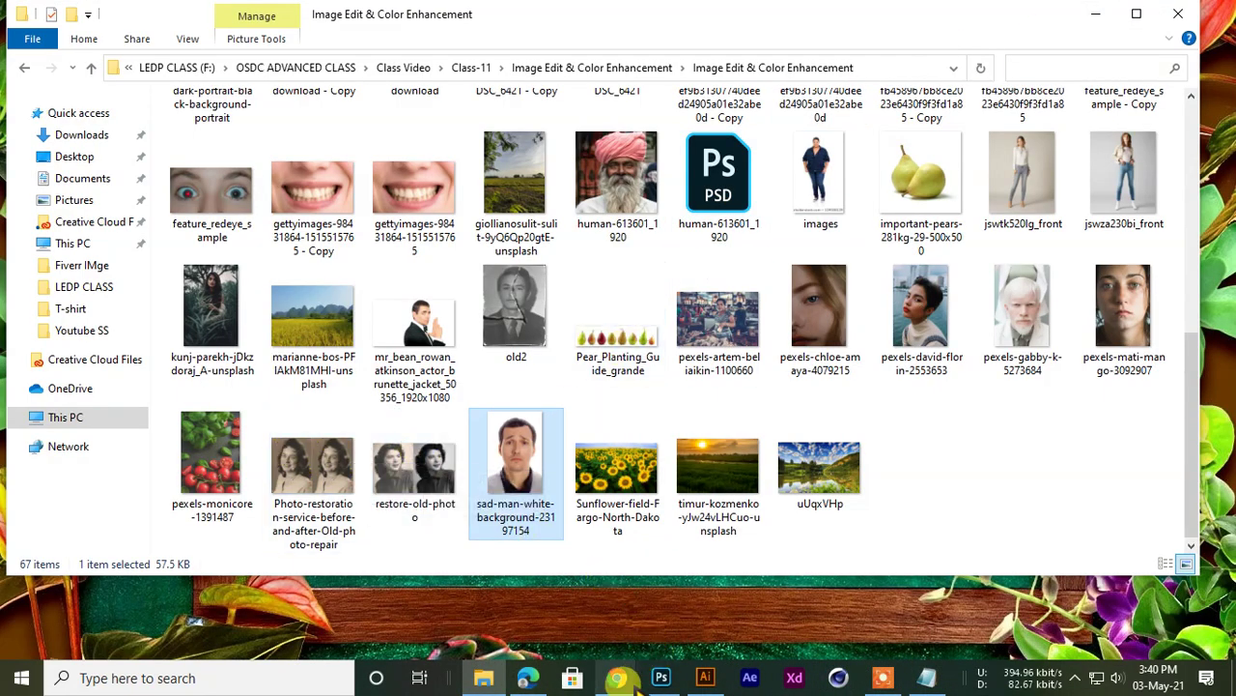
Switch back to the browser and get its blank new tab ready for a web search
mouse_move(616, 678)
left_click(526, 612)
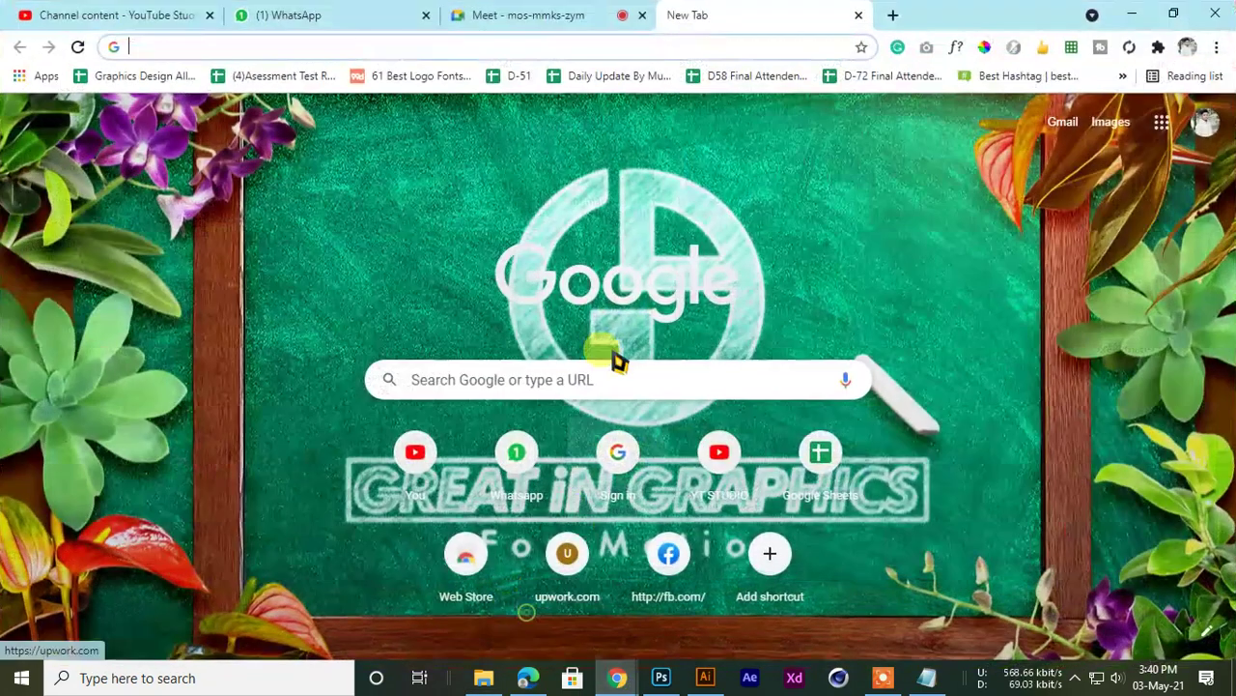
left_click(436, 47)
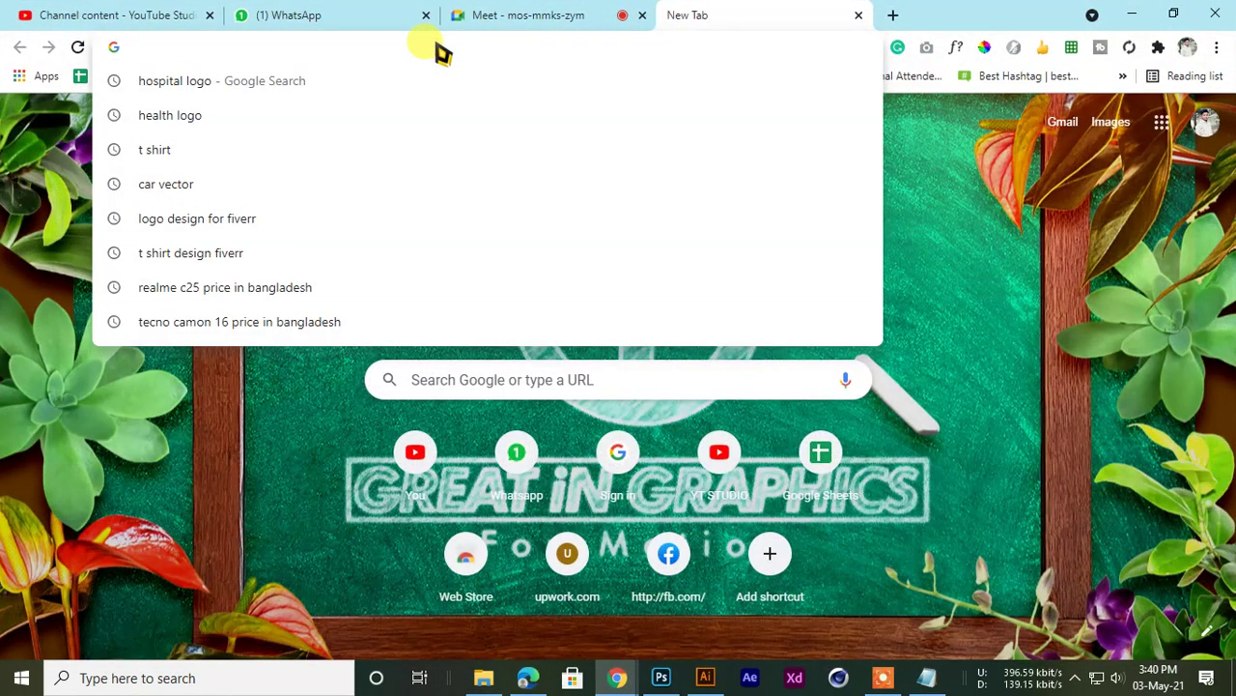
type("pictur")
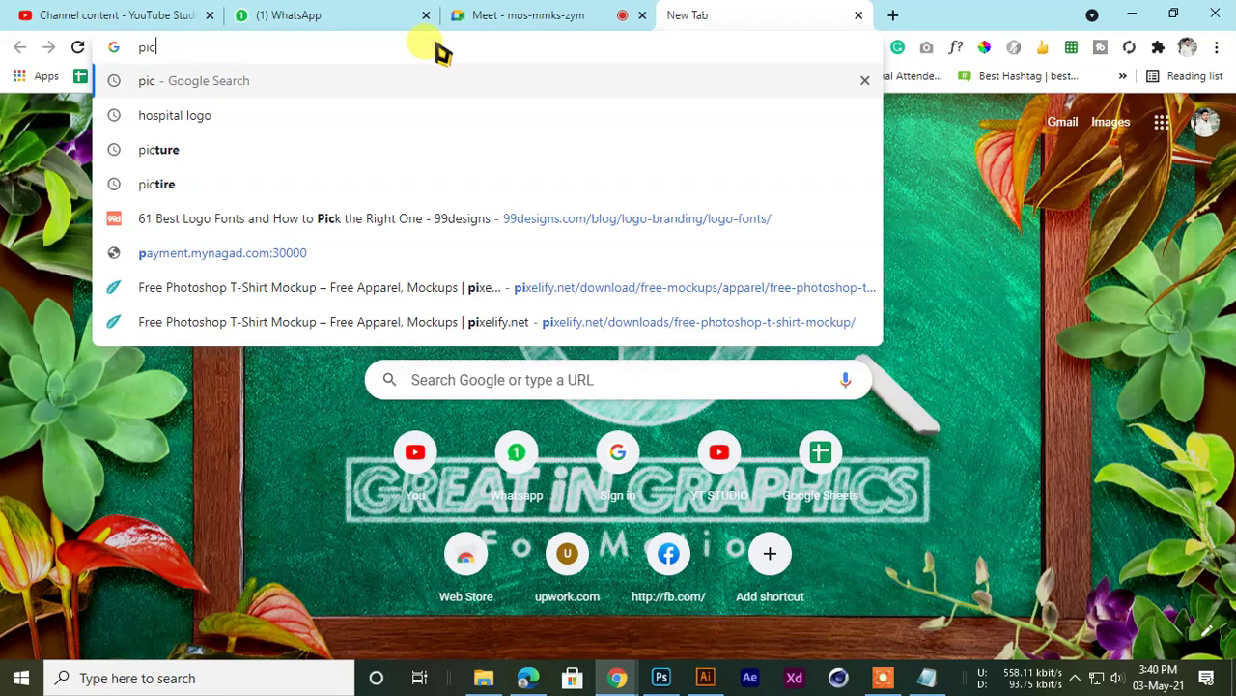
key("BackSpace")
key("BackSpace")
key("BackSpace")
key("BackSpace")
key("BackSpace")
key("BackSpace")
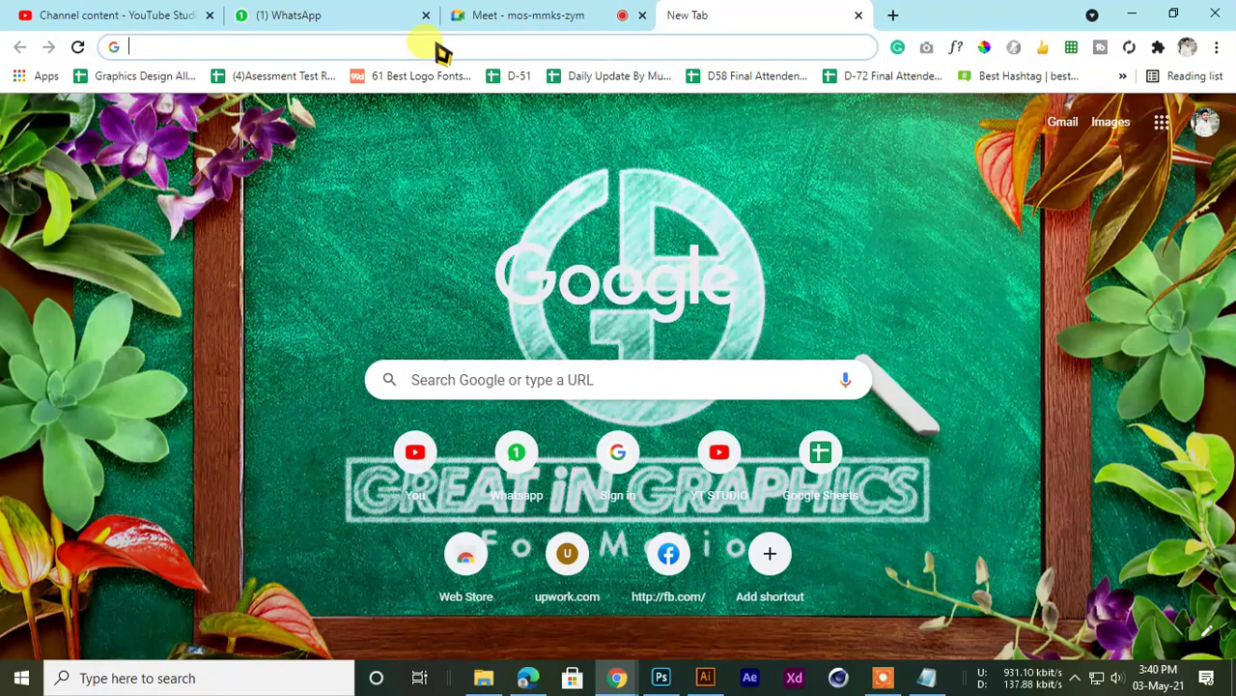
Search Google Images for "Man model Picture" and browse the image results
type("Man m")
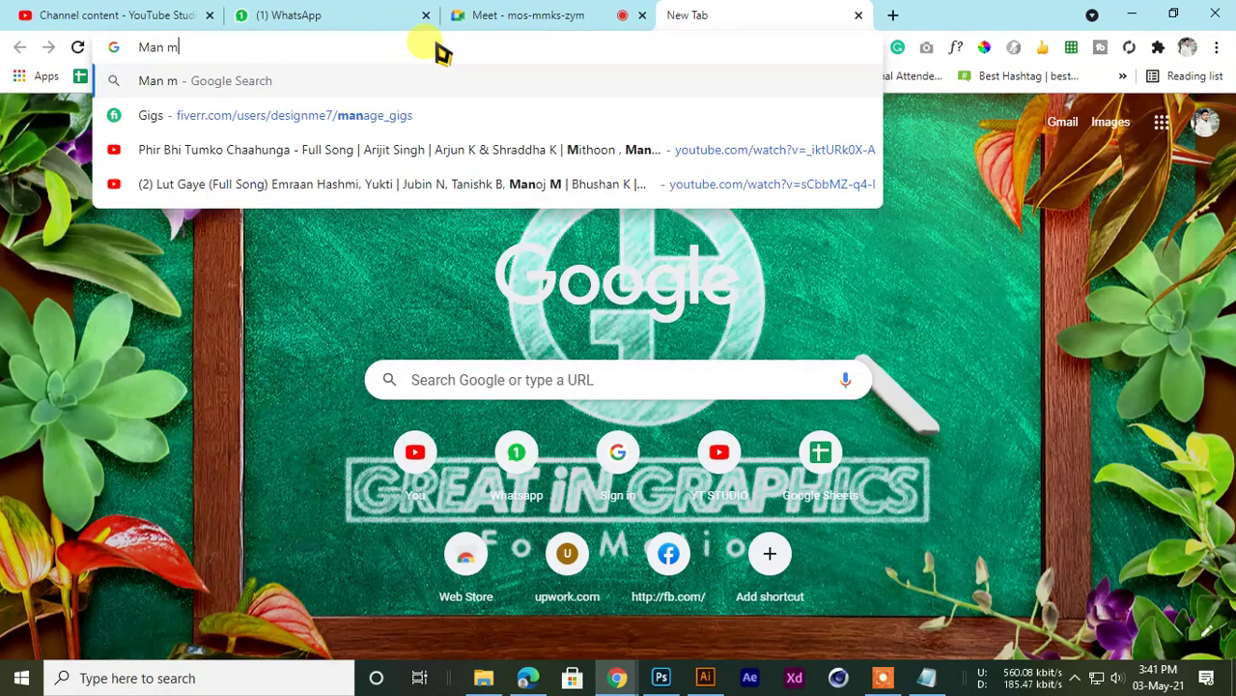
type("odel Pict")
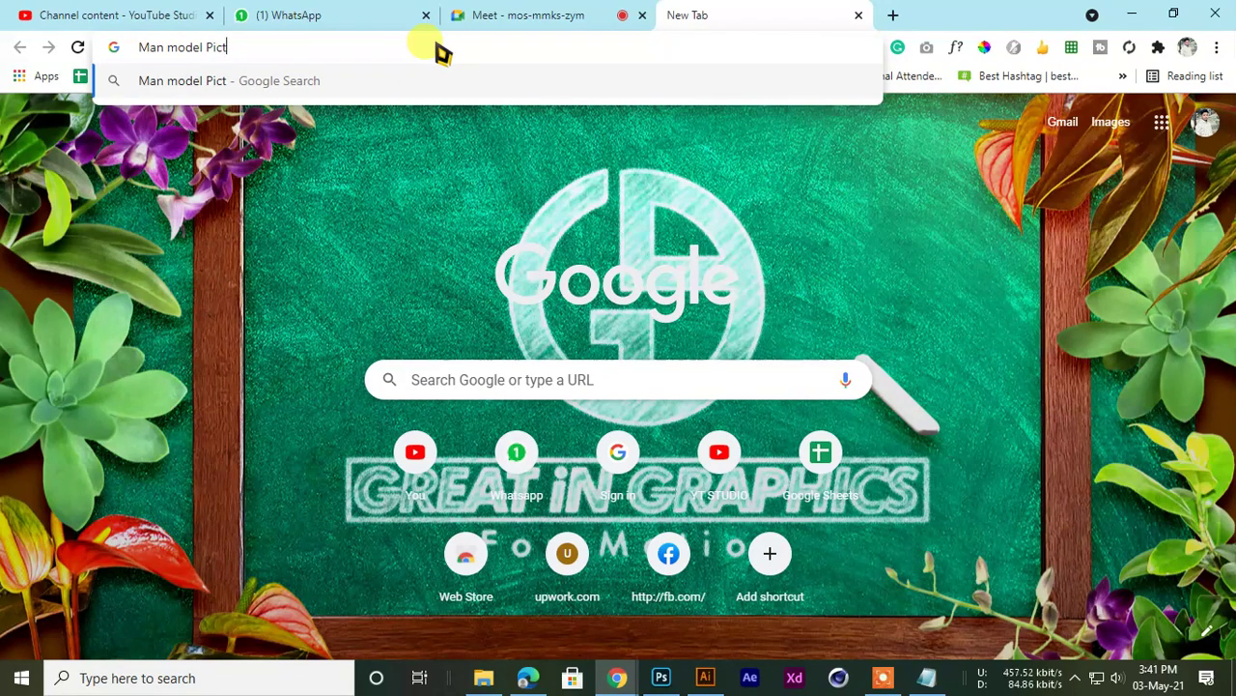
type("ure")
key("Return")
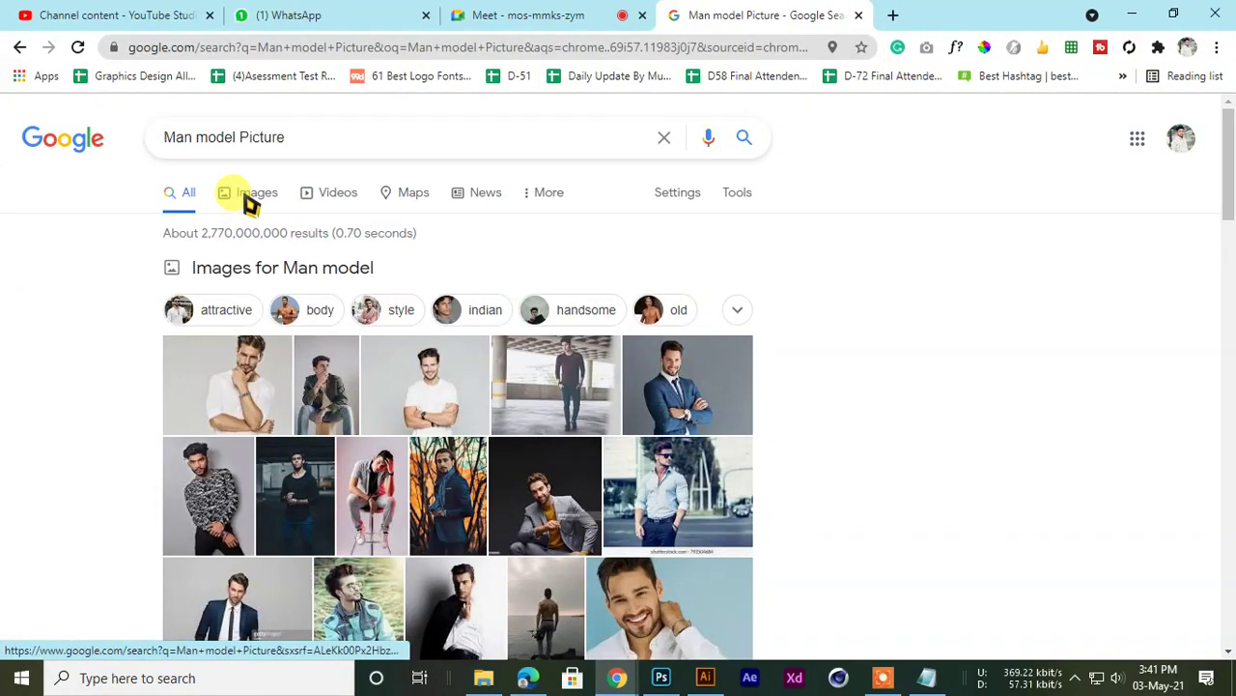
left_click(248, 198)
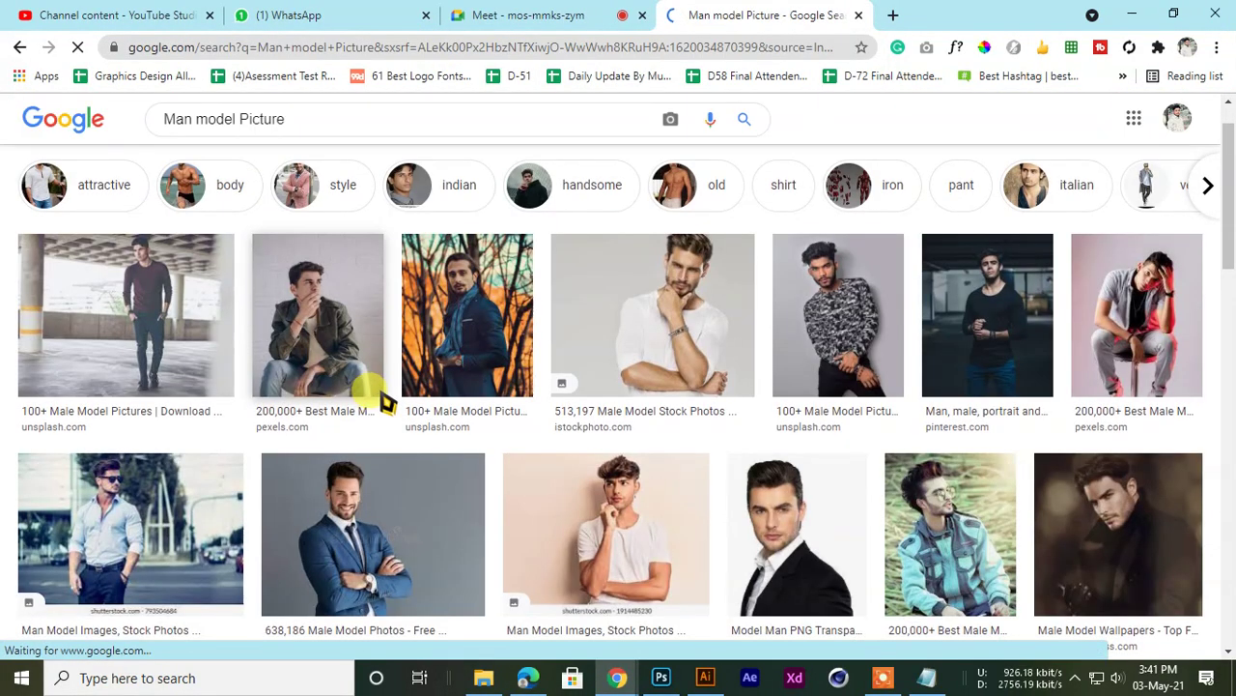
scroll(384, 401, "down", 10)
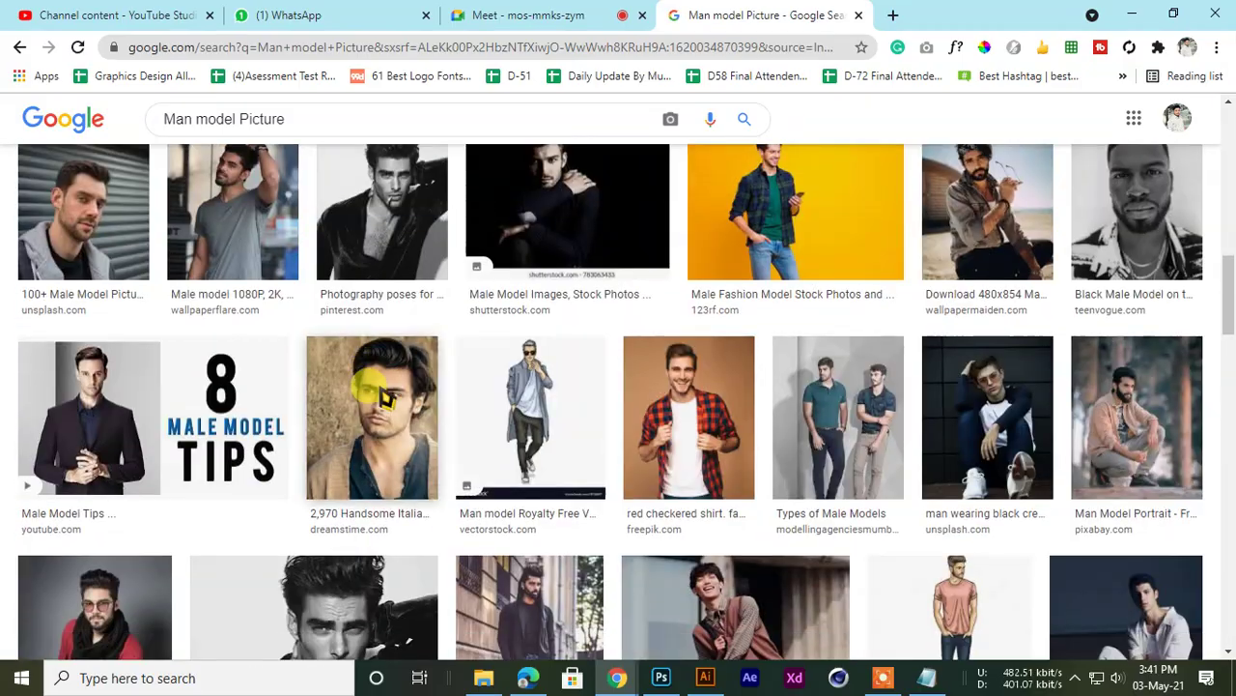
scroll(381, 396, "down", 5)
scroll(381, 390, "up", 3)
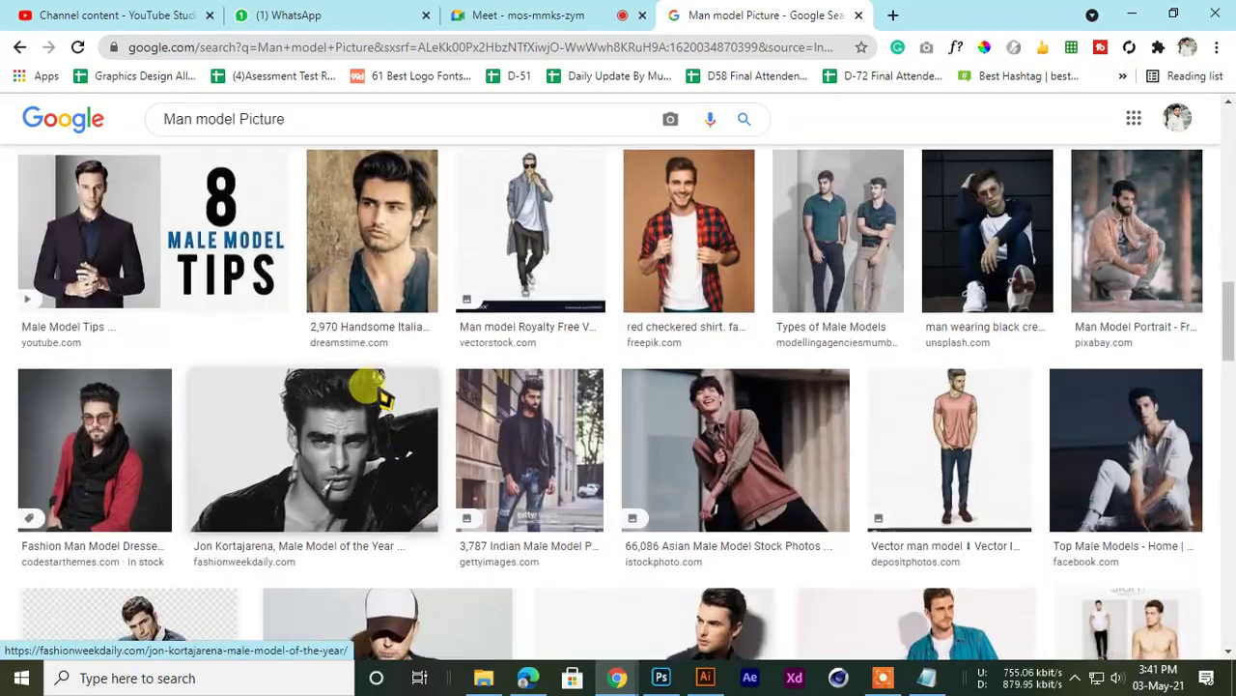
scroll(379, 388, "down", 6)
scroll(379, 386, "up", 10)
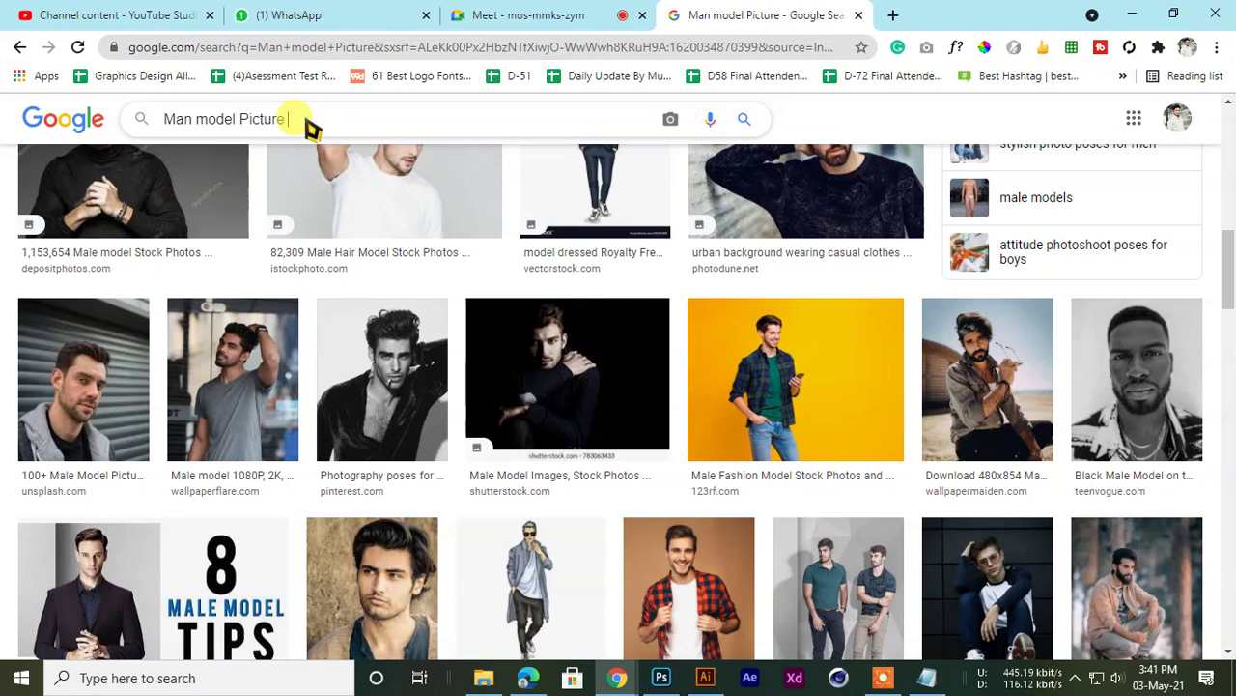
Refine the image search to "Man model Picture with bg" and look through the results
type("bg")
key("Return")
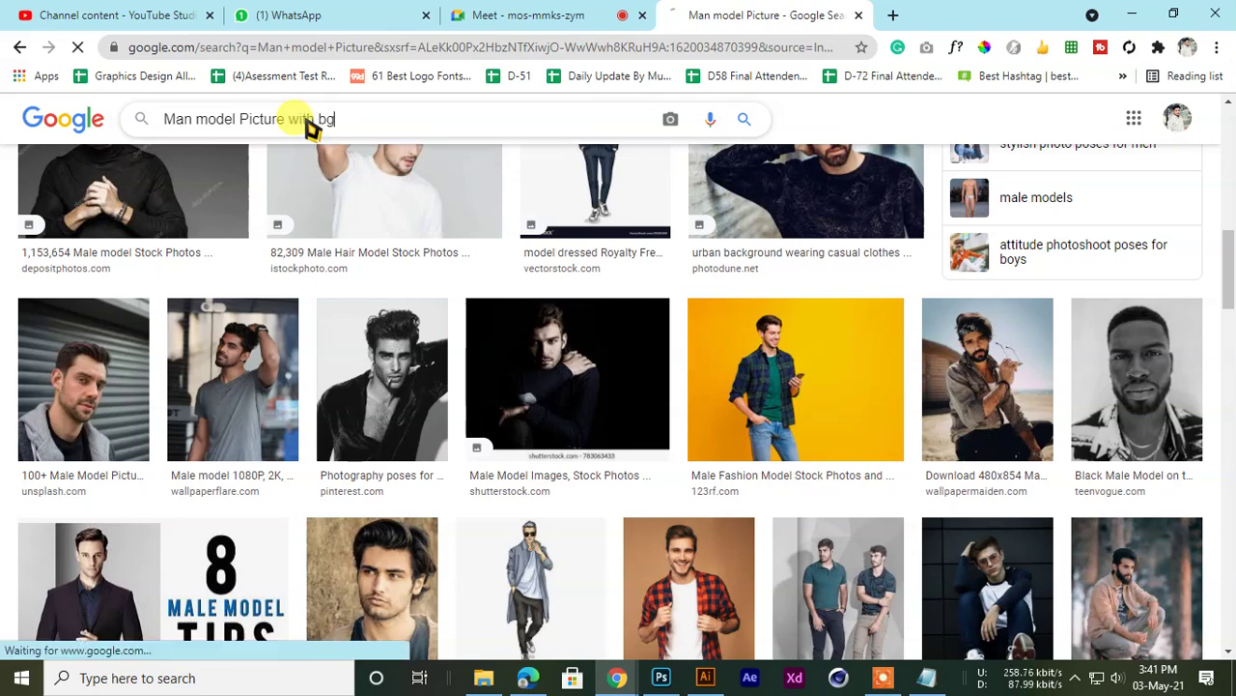
scroll(322, 354, "down", 12)
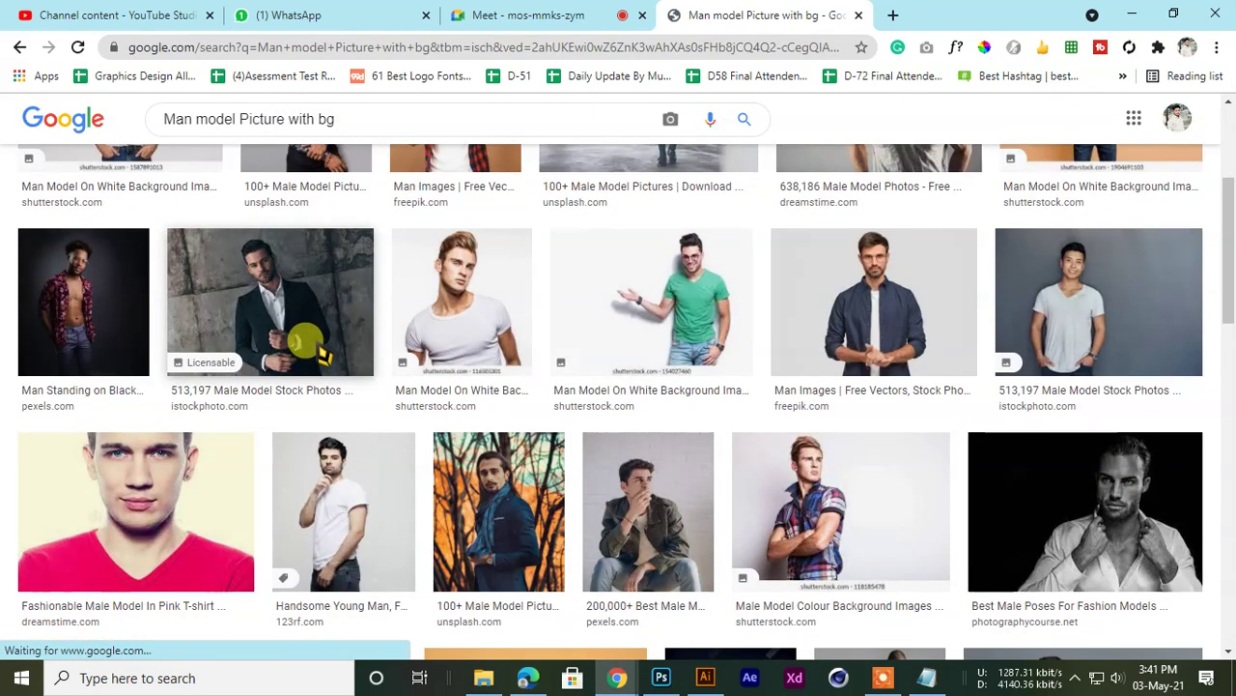
scroll(319, 347, "down", 4)
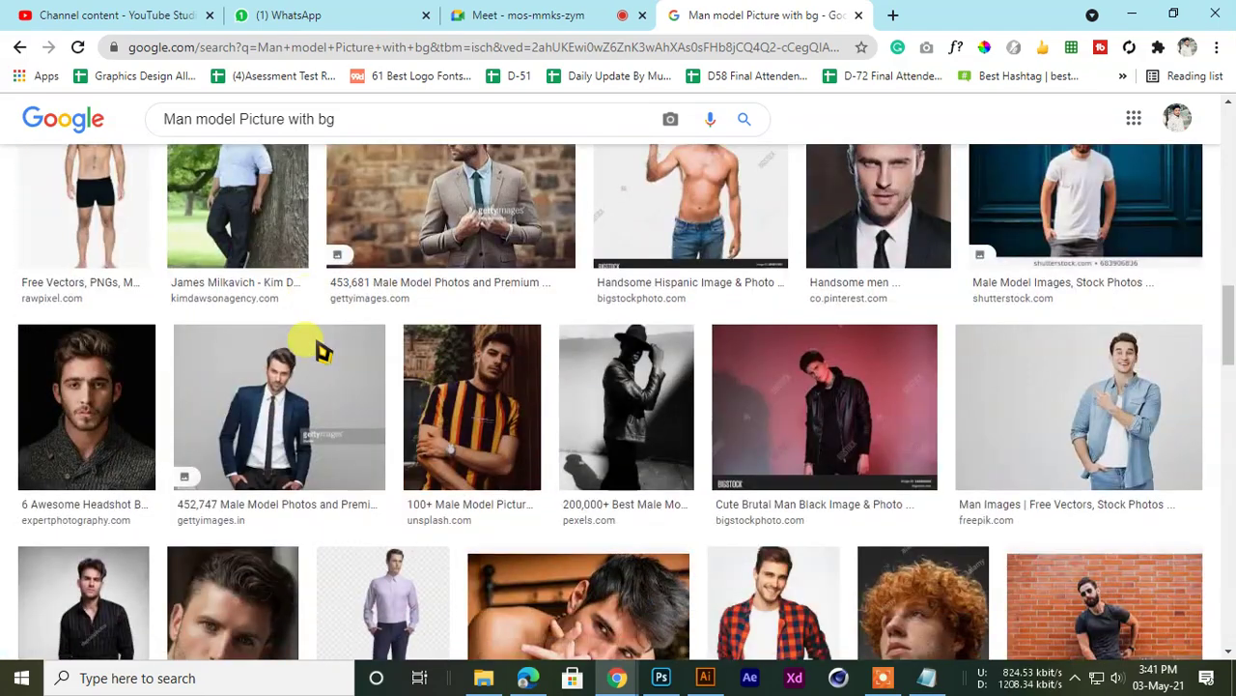
scroll(309, 344, "up", 2)
Preview the photo of the man leaning against a tree and browse its full set of related images
left_click(219, 348)
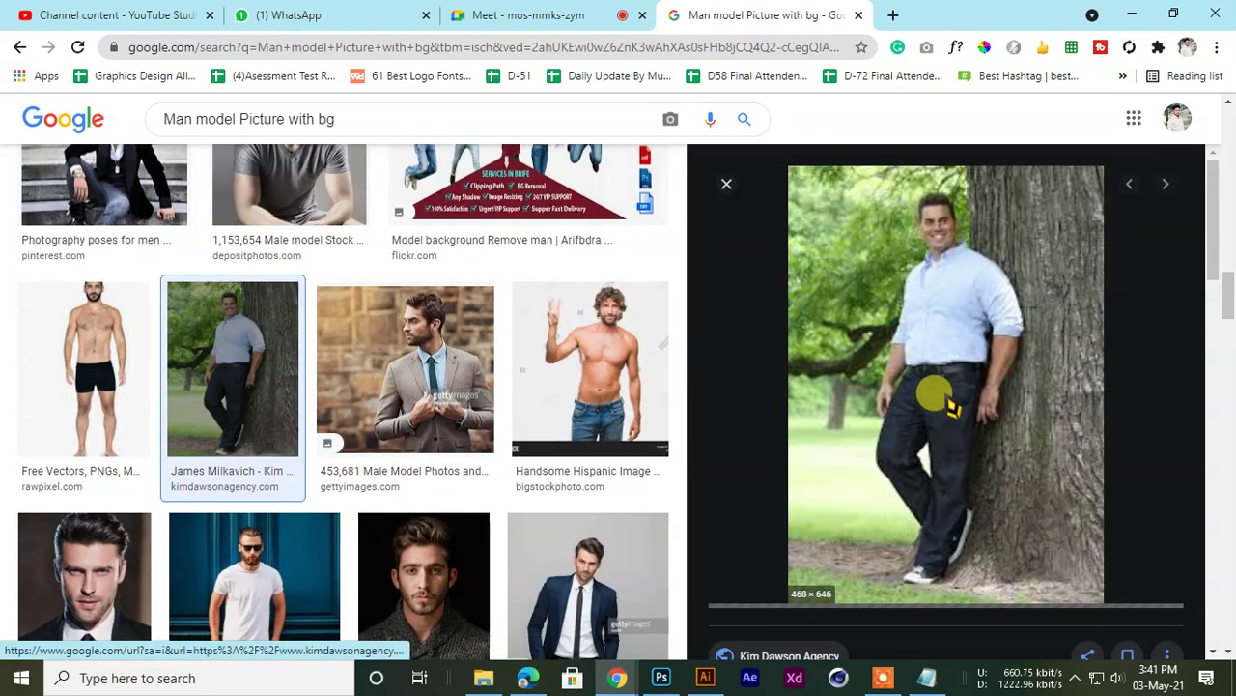
scroll(914, 332, "down", 8)
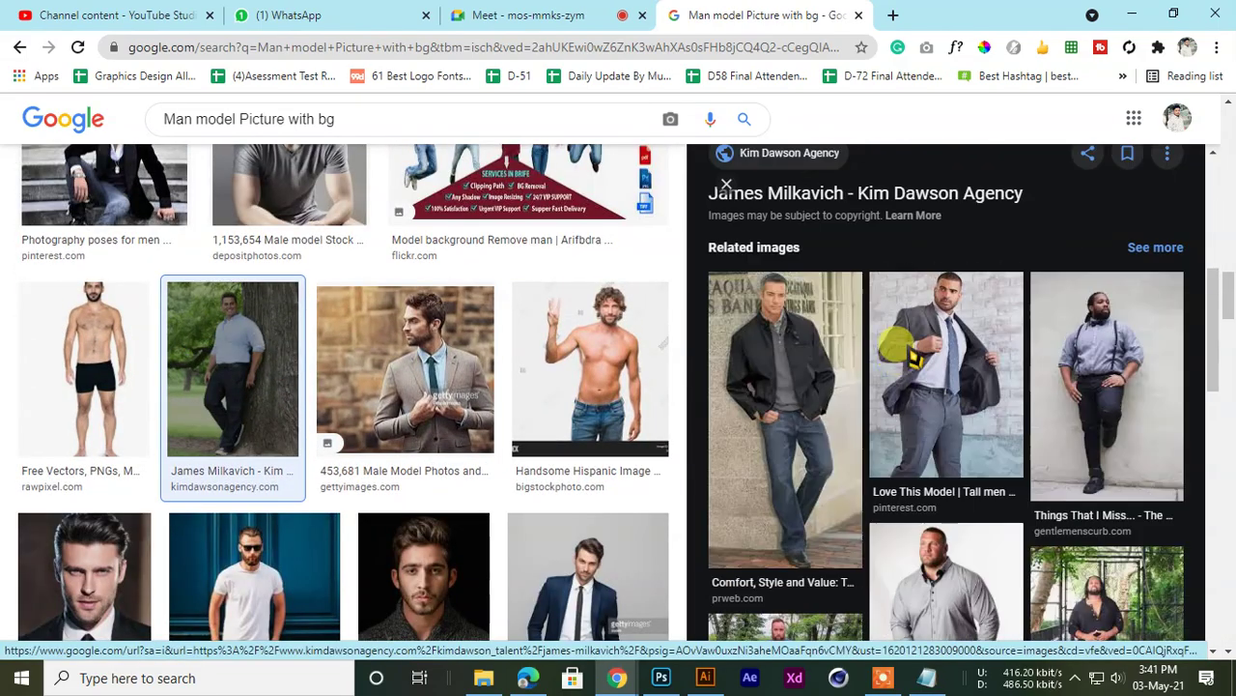
scroll(917, 435, "down", 6)
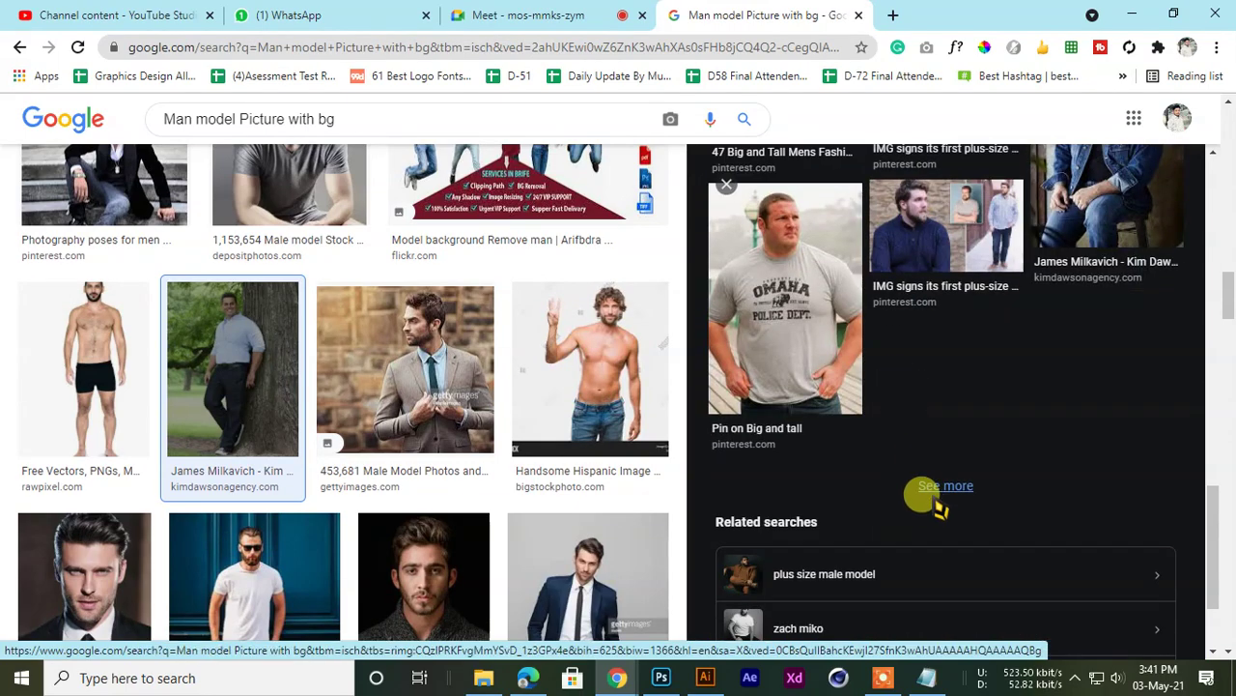
left_click(927, 494)
scroll(590, 480, "down", 3)
scroll(624, 488, "up", 3)
scroll(656, 483, "down", 6)
scroll(681, 482, "down", 3)
Preview the side-profile photo of the man in a white shirt and the photo of the man in a dark shirt and jeans
left_click(1106, 353)
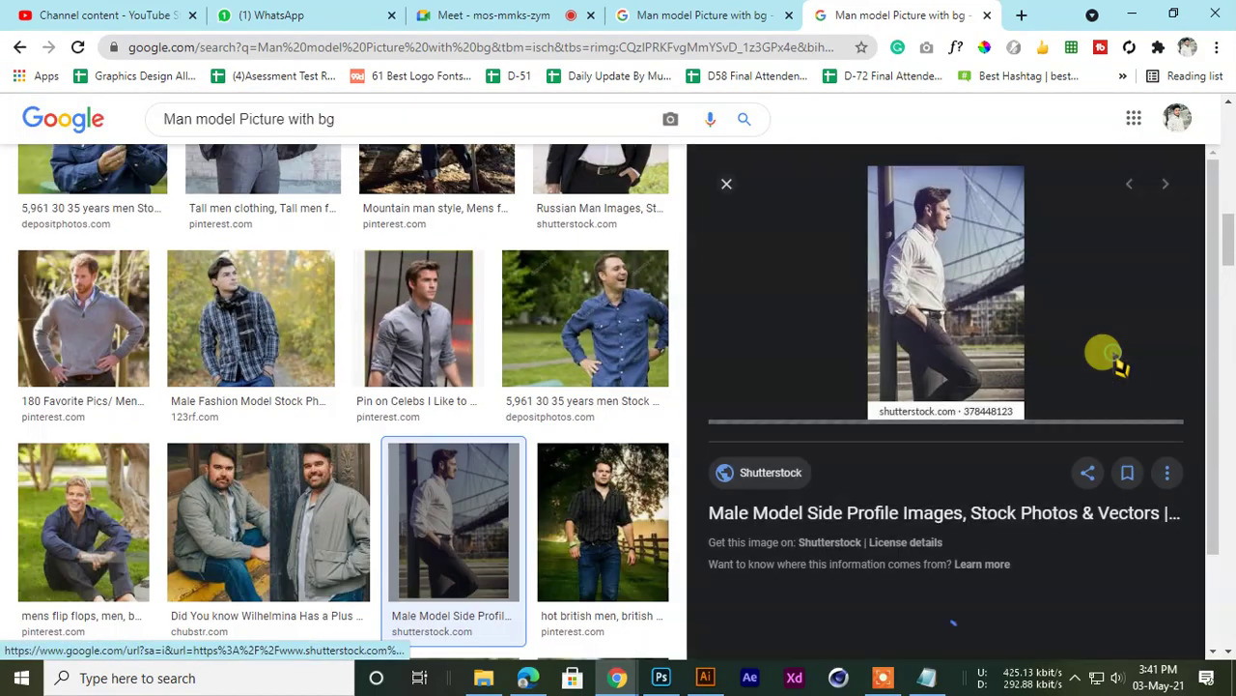
scroll(884, 425, "down", 2)
scroll(734, 425, "down", 3)
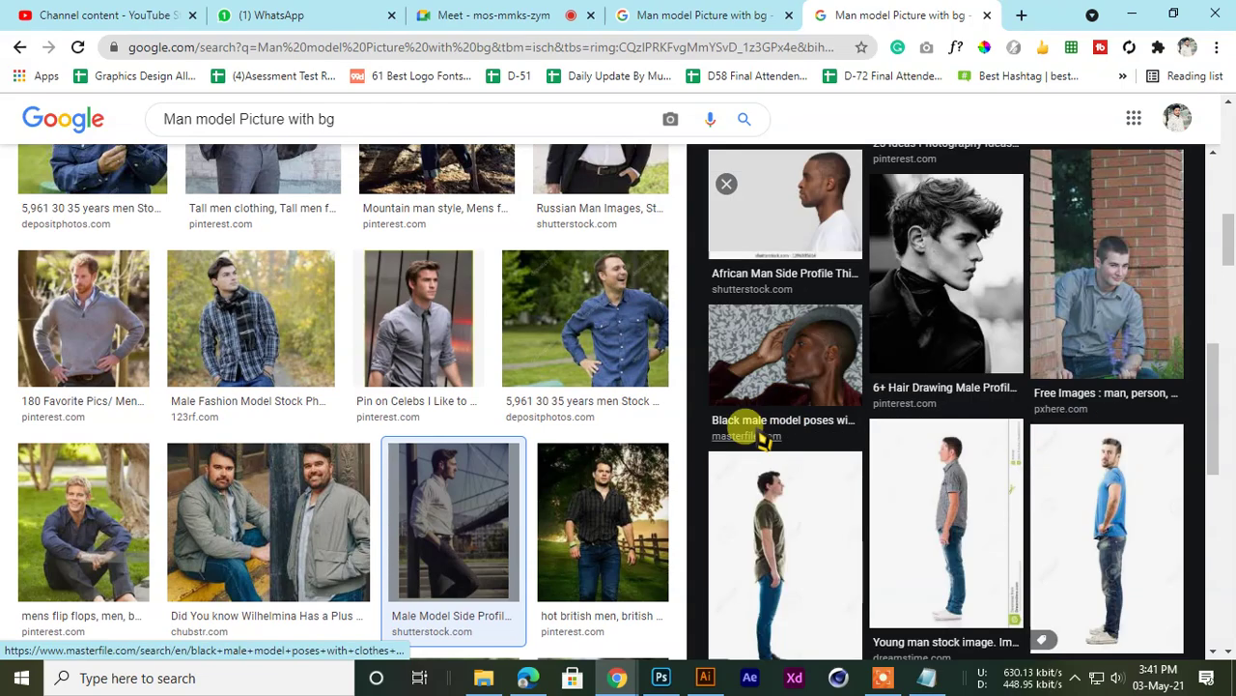
scroll(860, 348, "up", 5)
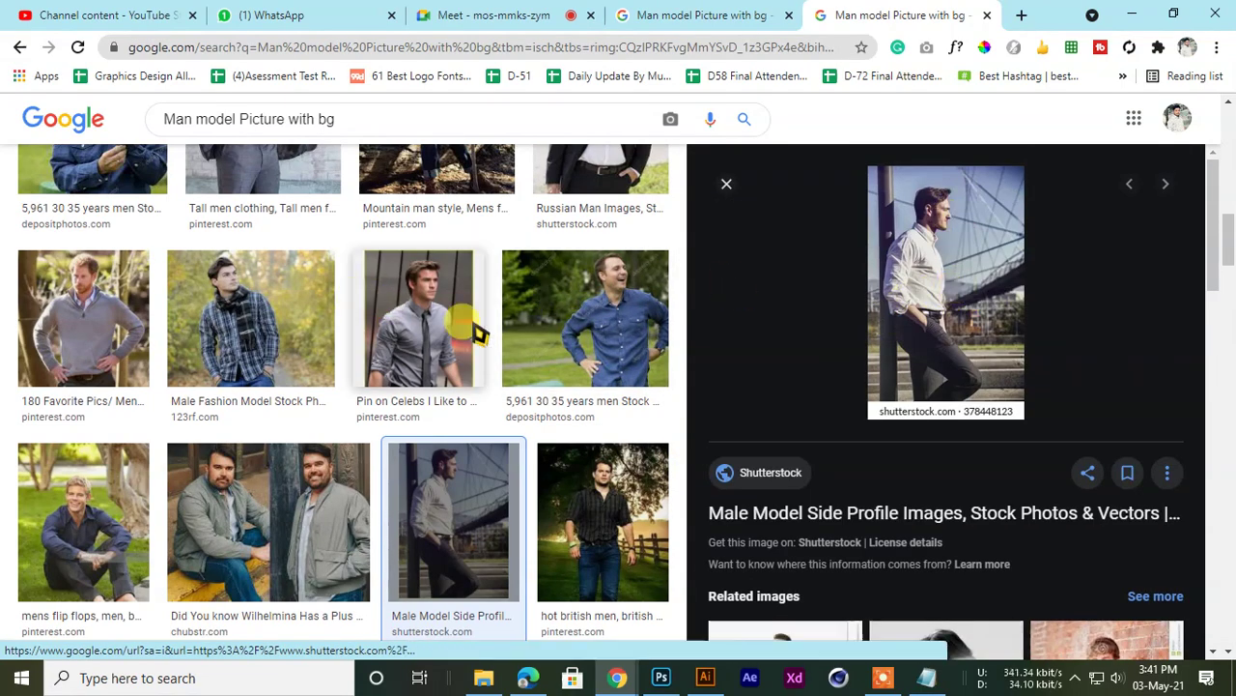
scroll(591, 413, "down", 2)
scroll(593, 413, "up", 1)
left_click(604, 367)
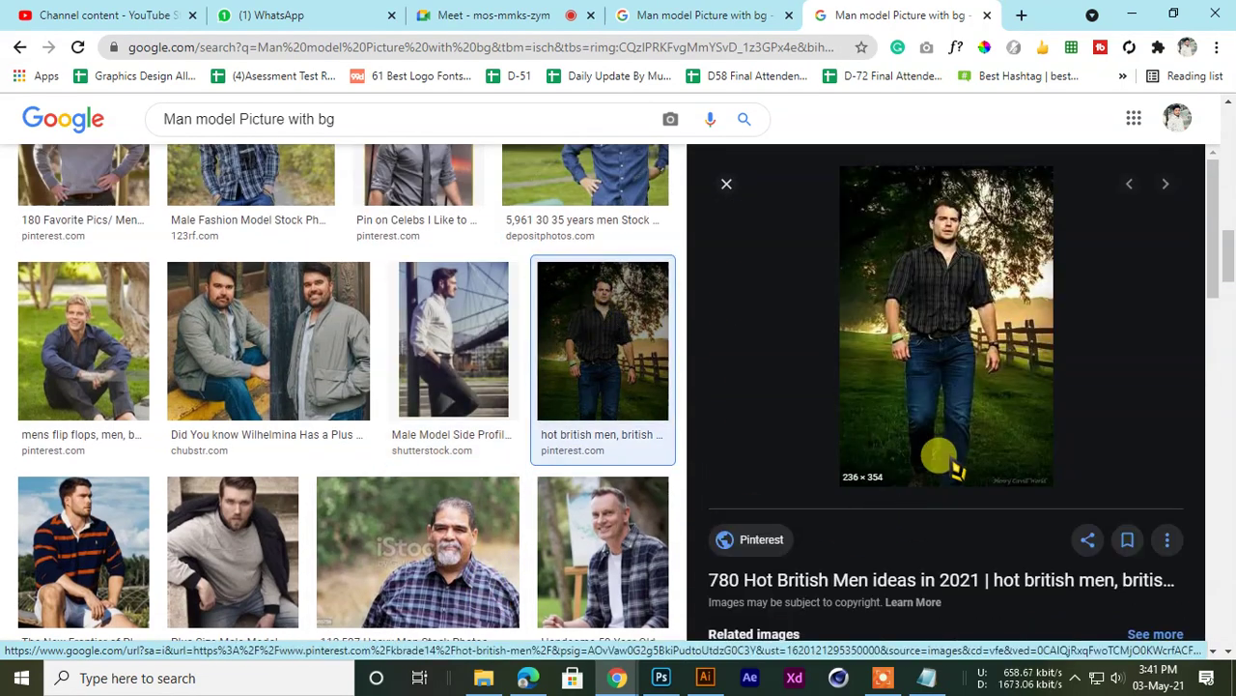
scroll(827, 416, "up", 2)
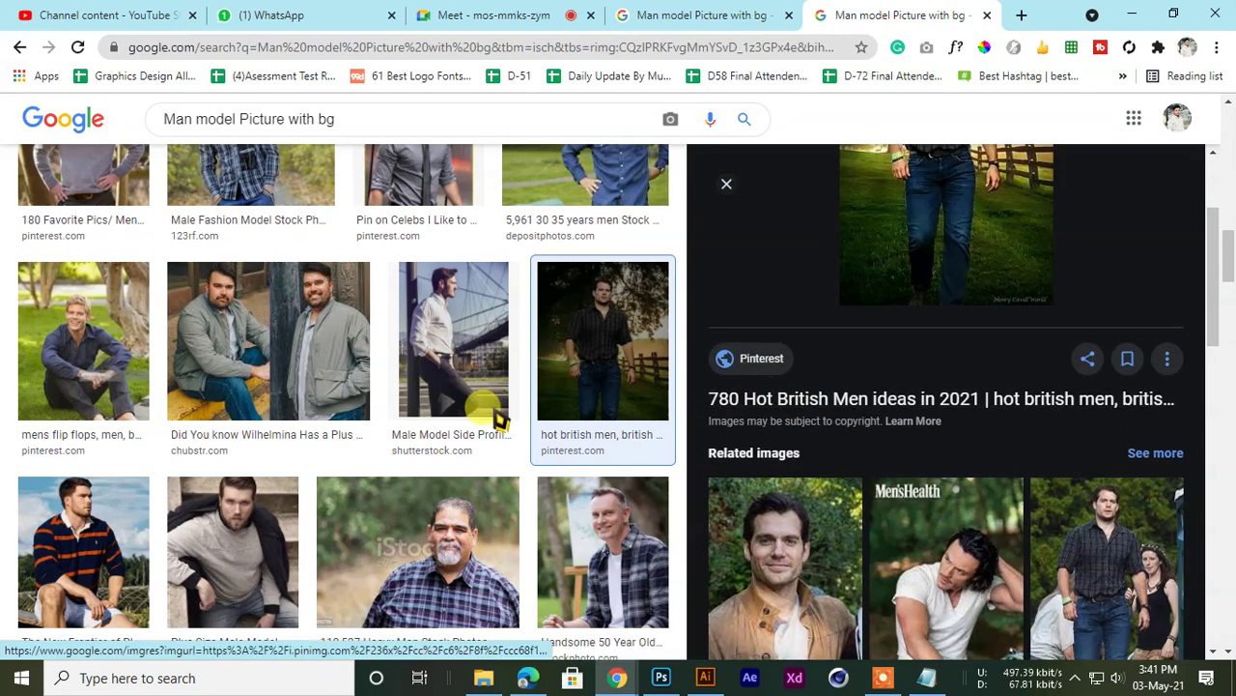
Refine the image search to "Man model Picture with bg hd" and look through the results
left_click(413, 123)
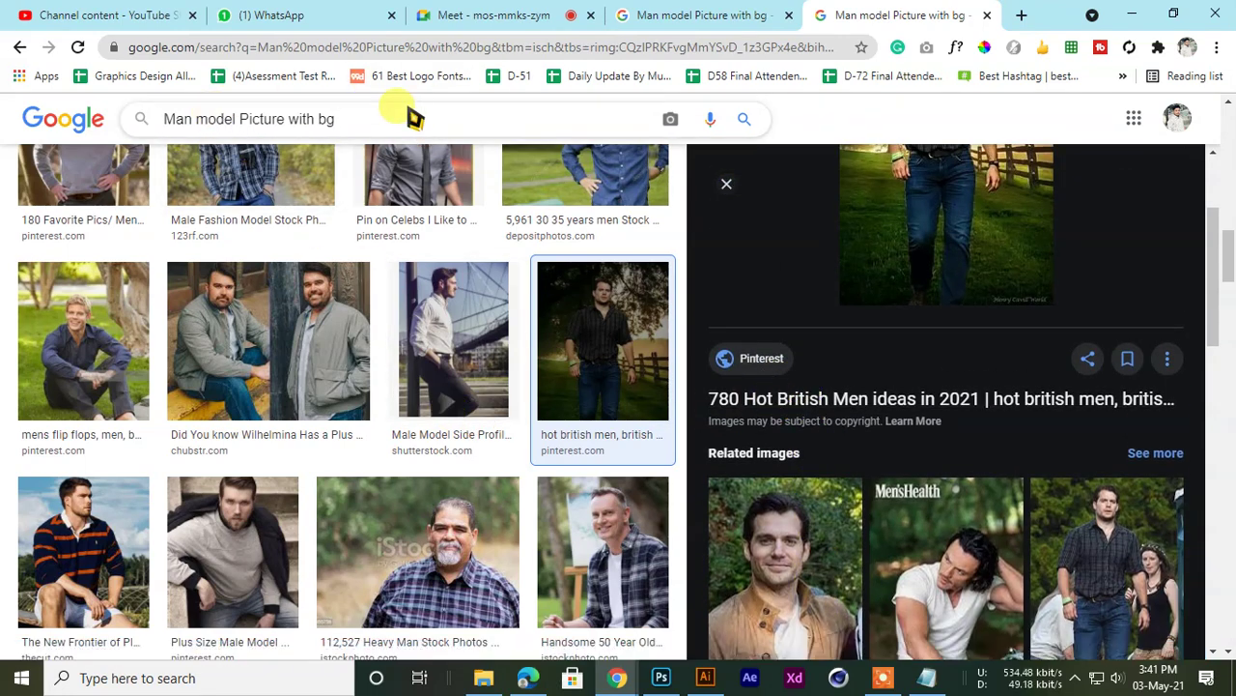
type("hd")
key("Return")
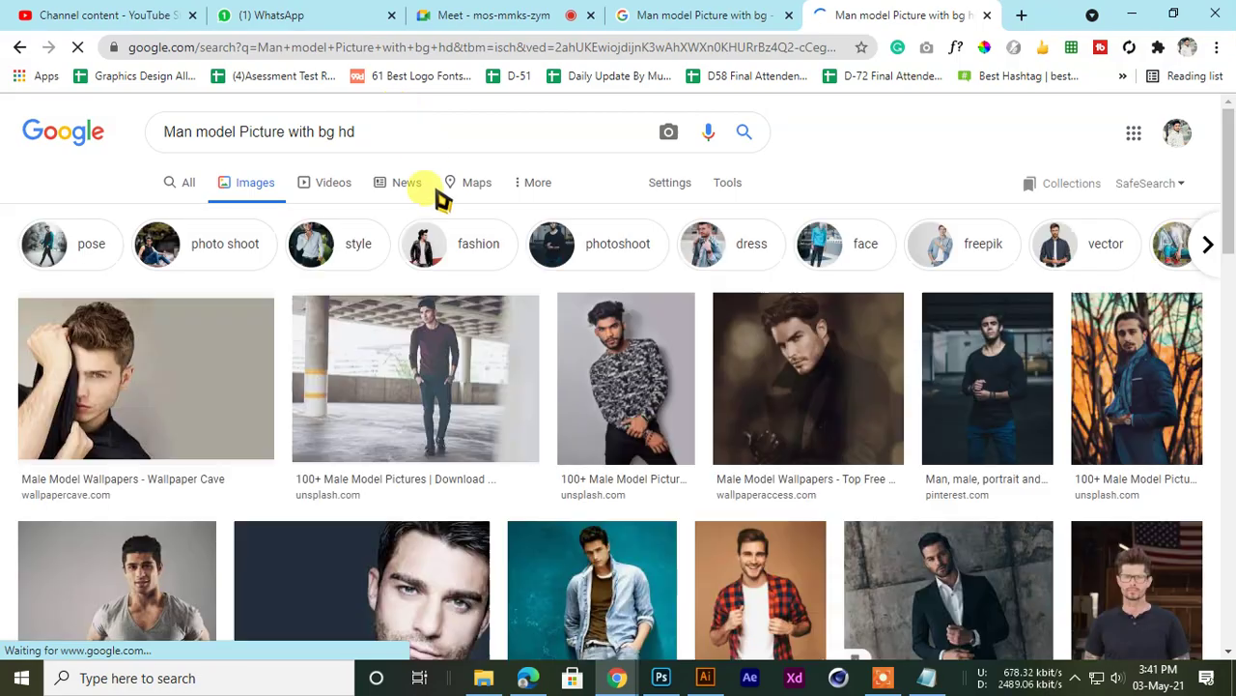
scroll(303, 390, "down", 3)
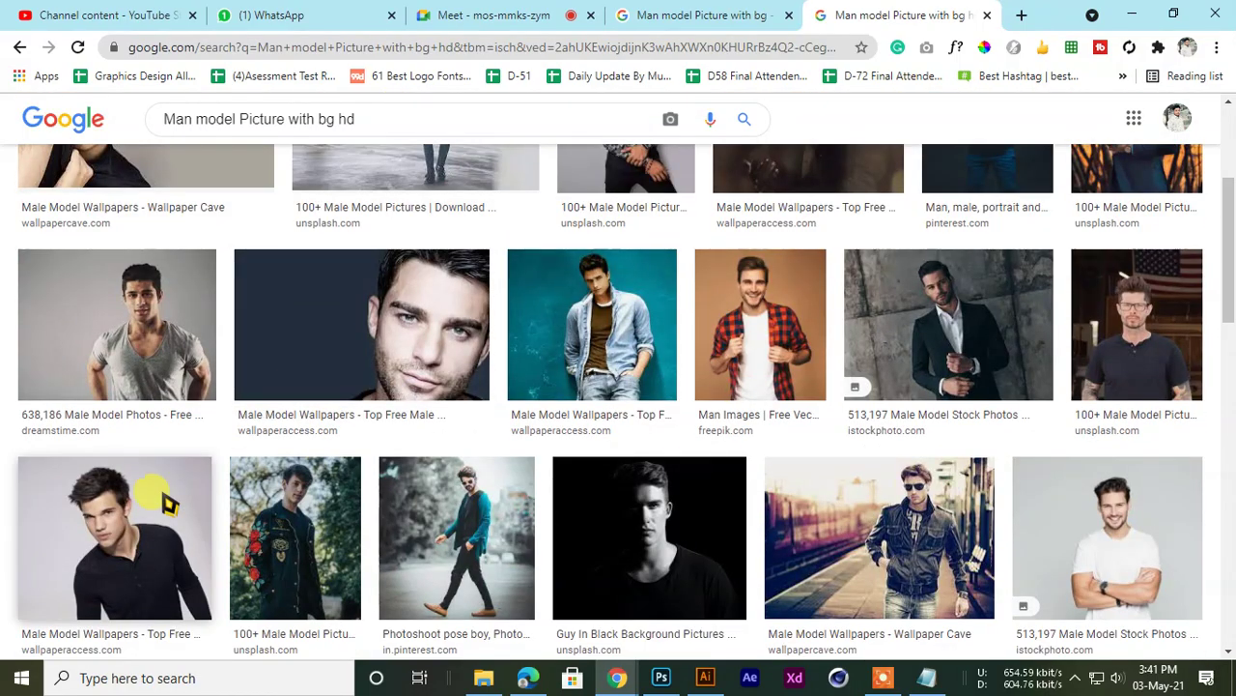
scroll(164, 498, "up", 3)
Search Google for "unsplash" in a new browser tab and open the Unsplash website from the results
left_click(1022, 15)
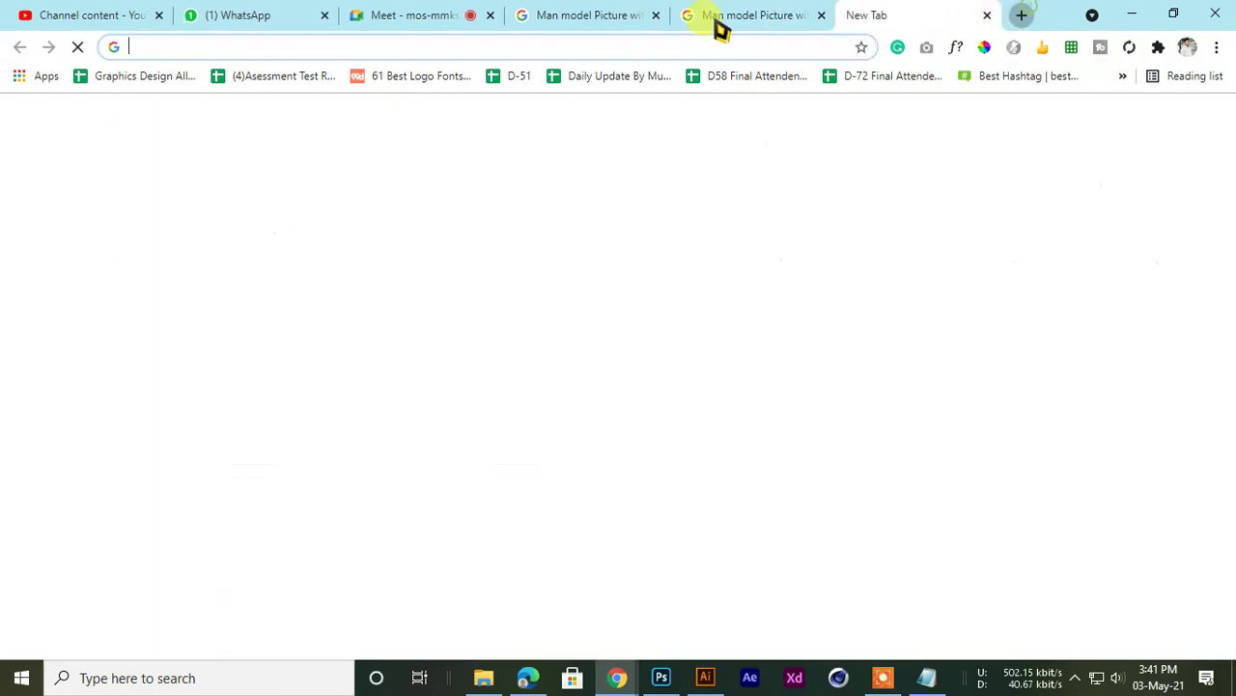
left_click(584, 47)
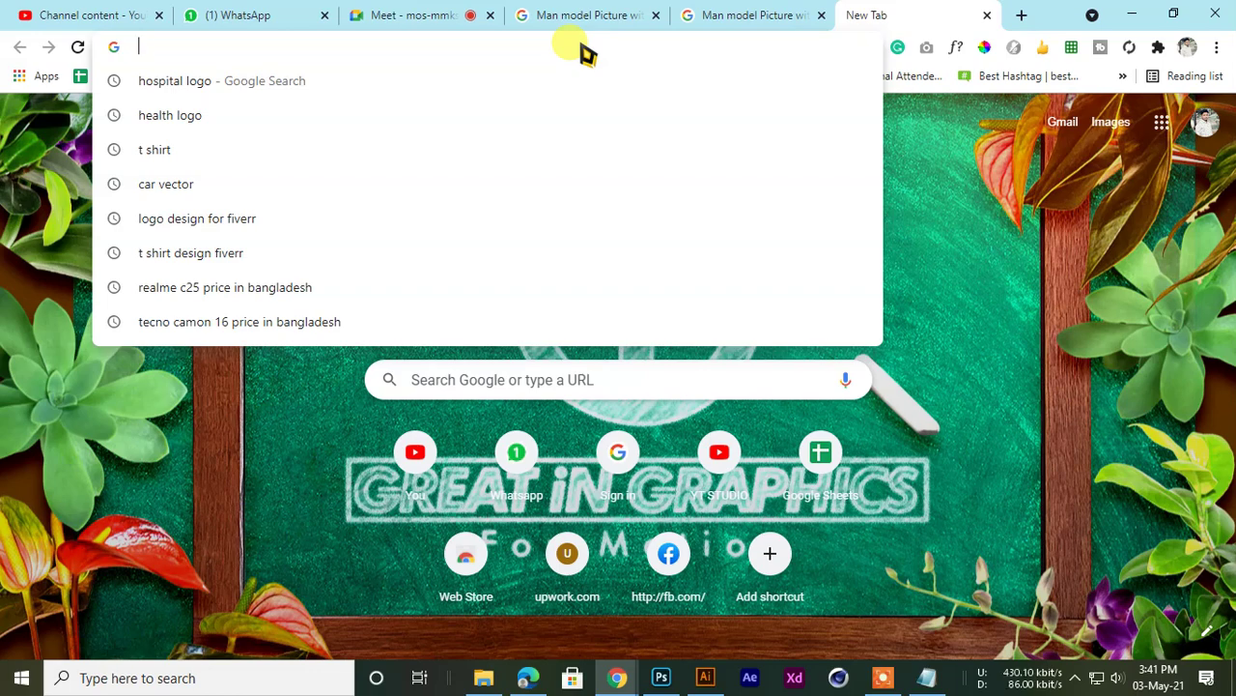
type("un")
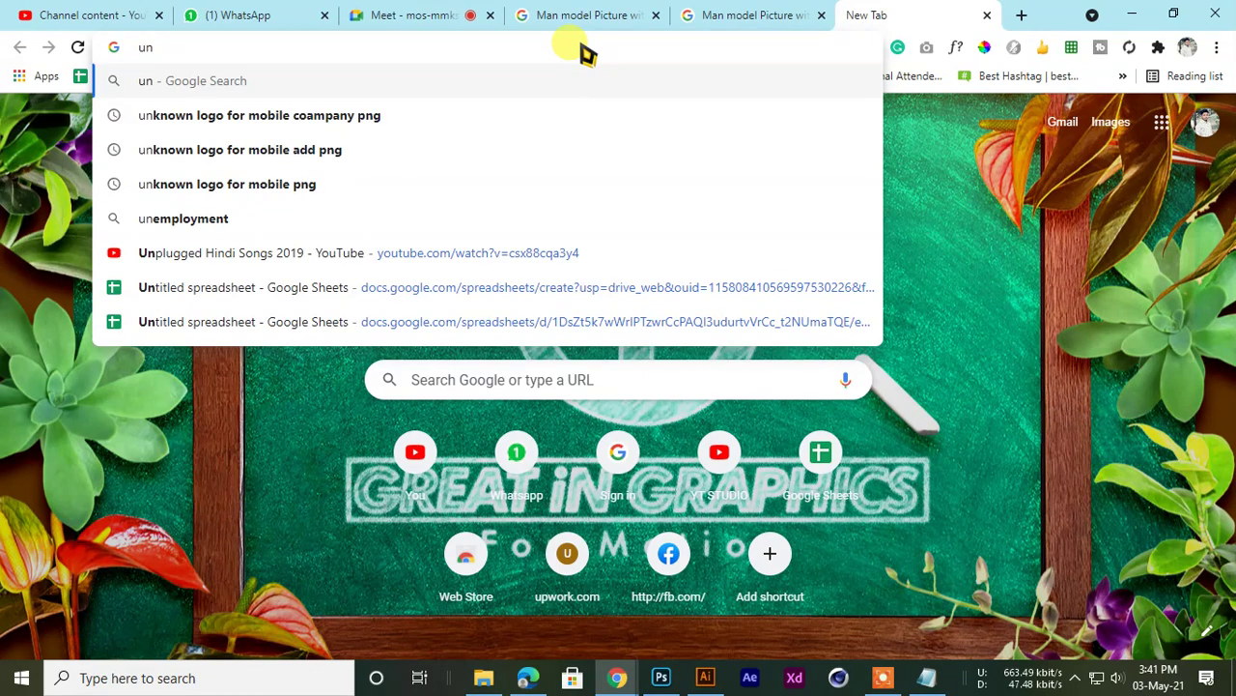
type("pl")
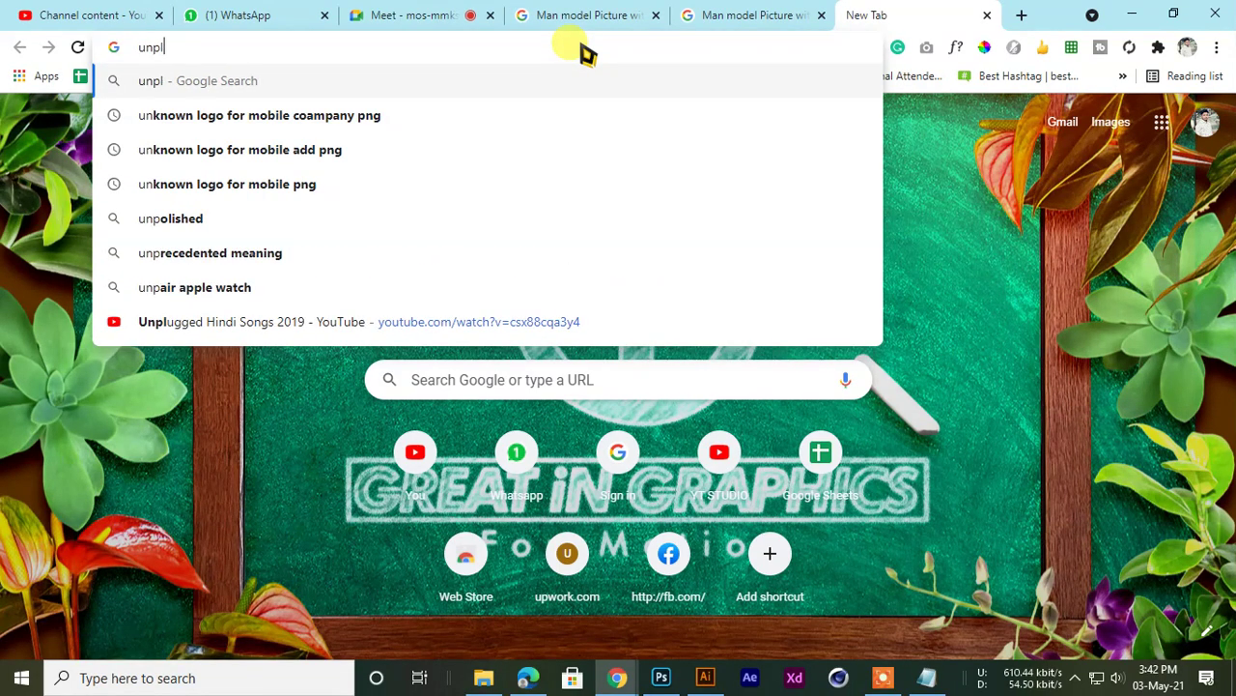
key("BackSpace")
key("BackSpace")
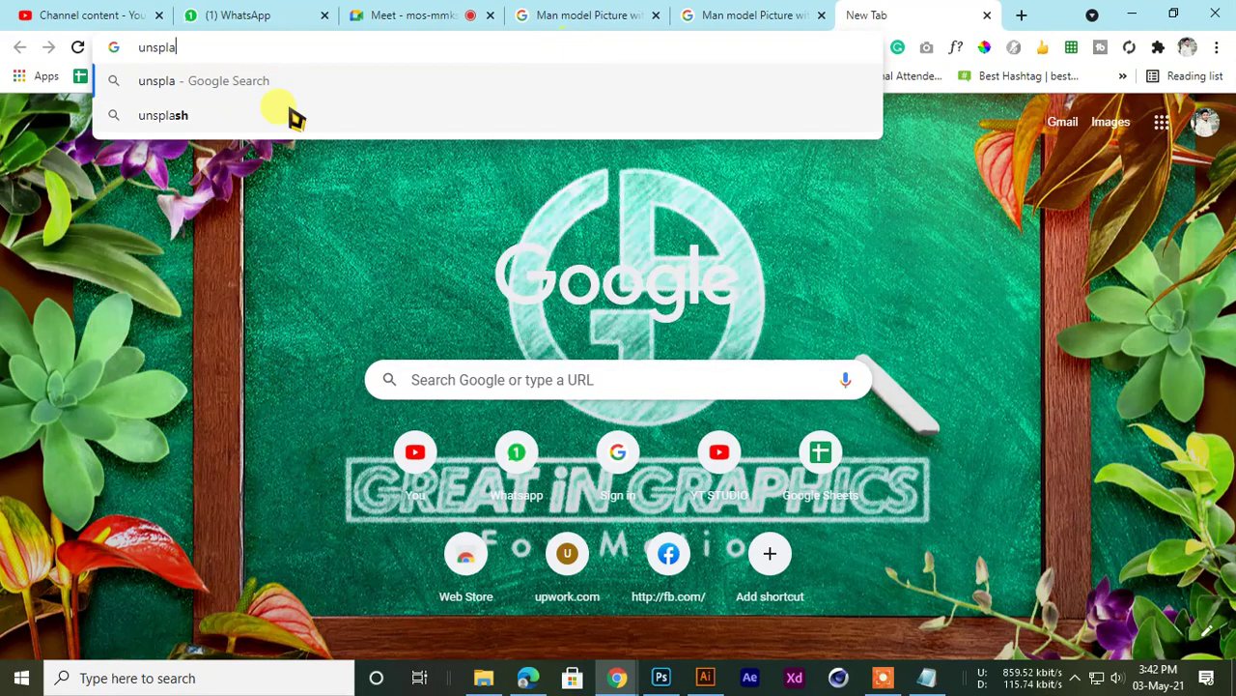
left_click(145, 114)
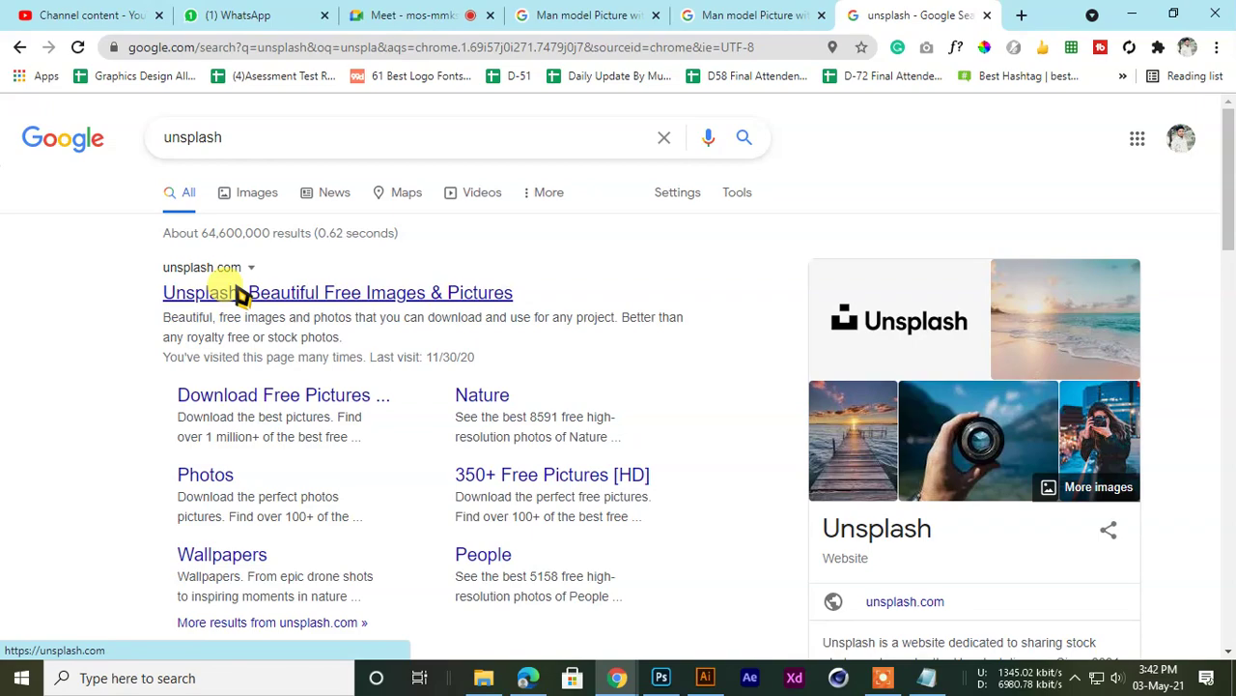
left_click(239, 290)
Look through the featured photos on the Unsplash home page for an image suitable for practice
scroll(299, 415, "down", 10)
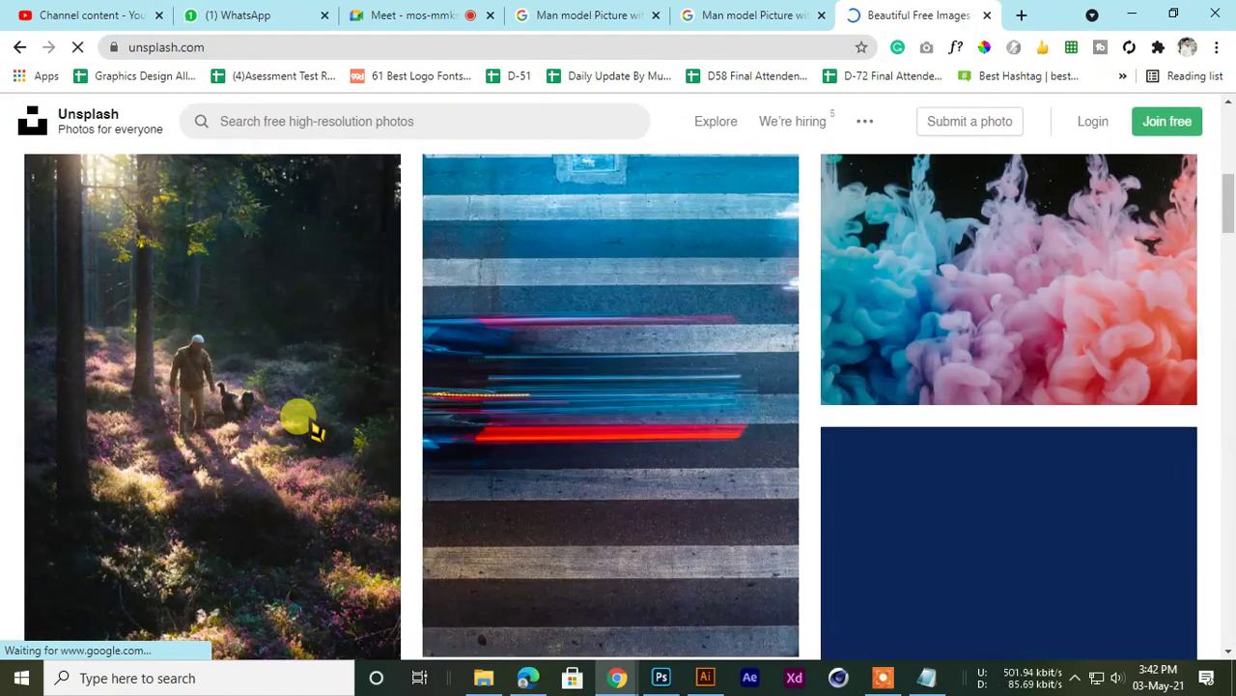
scroll(324, 402, "up", 8)
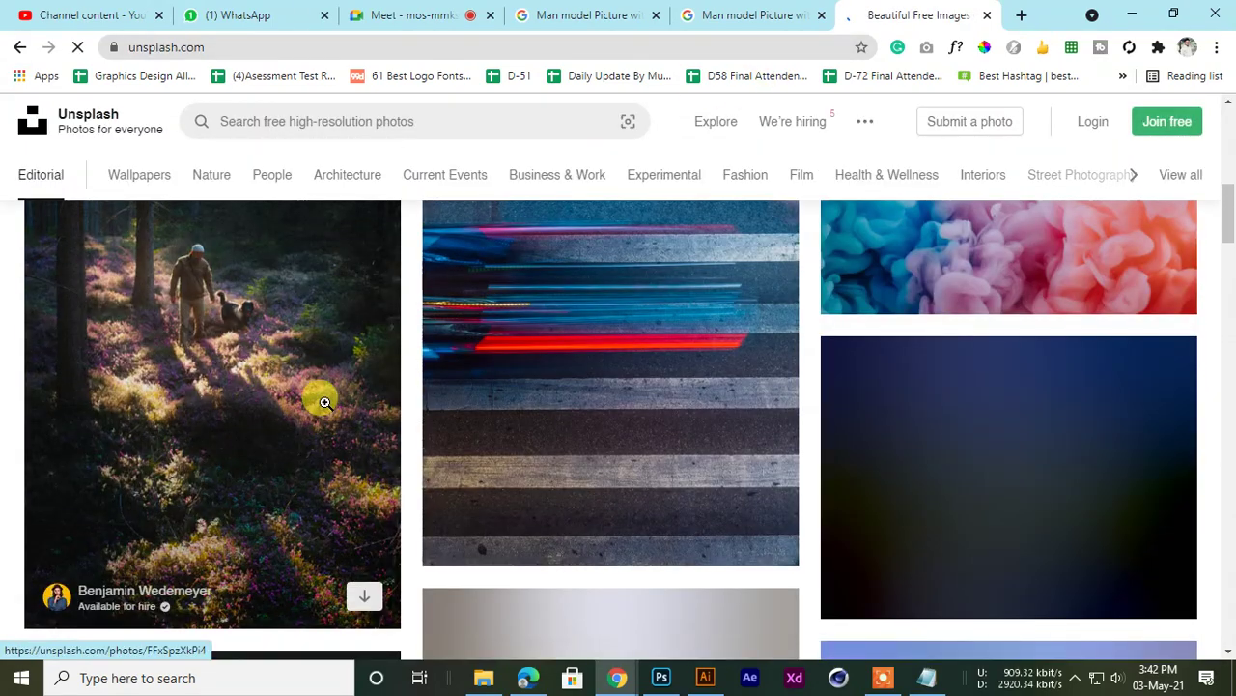
scroll(290, 401, "down", 4)
scroll(290, 396, "down", 6)
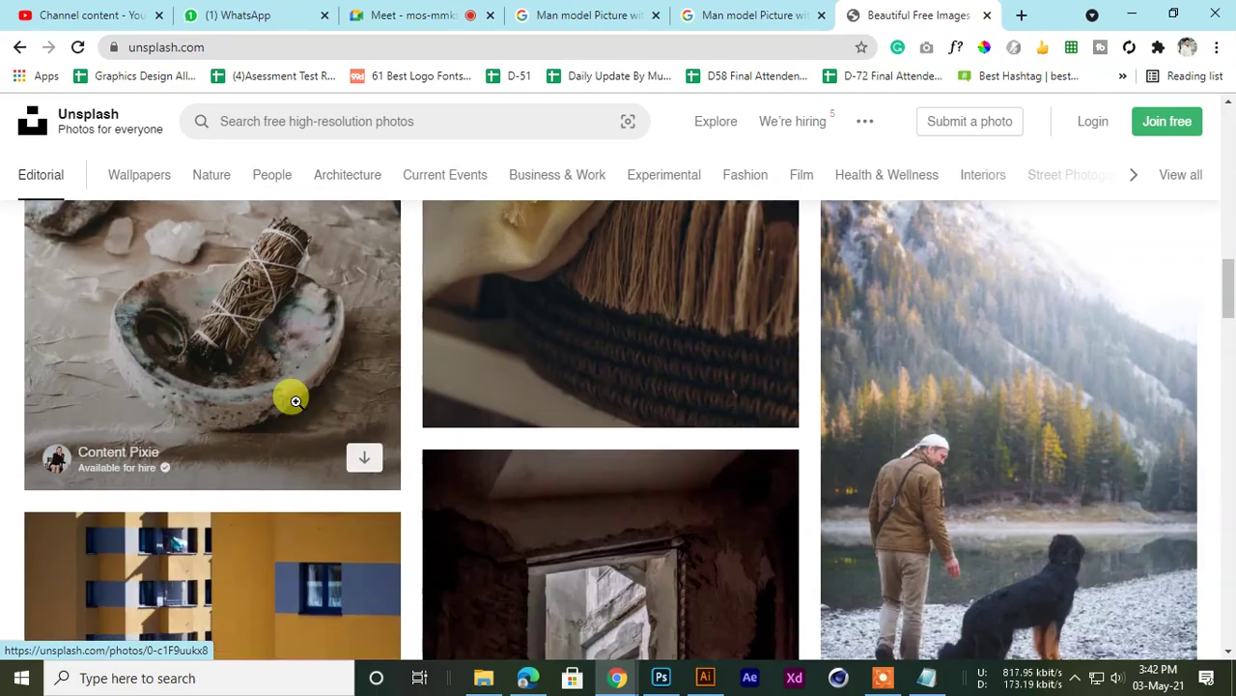
scroll(295, 401, "up", 3)
scroll(781, 428, "down", 5)
scroll(822, 462, "up", 3)
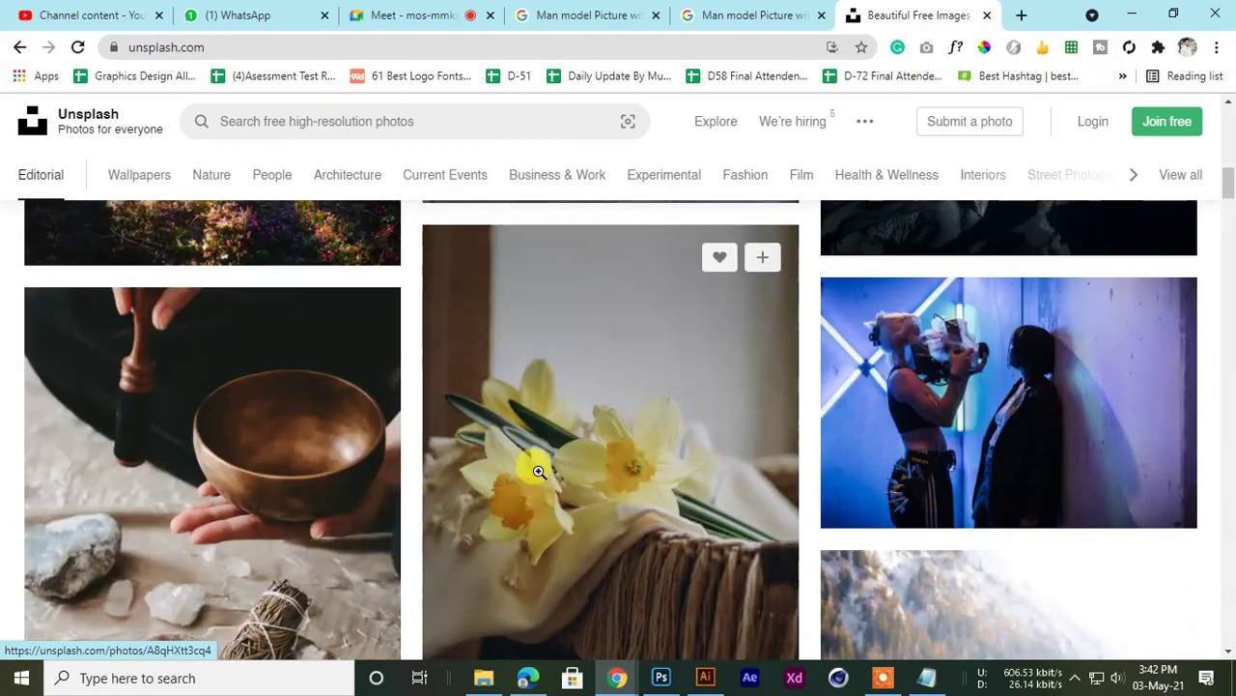
scroll(538, 470, "up", 5)
scroll(536, 471, "down", 8)
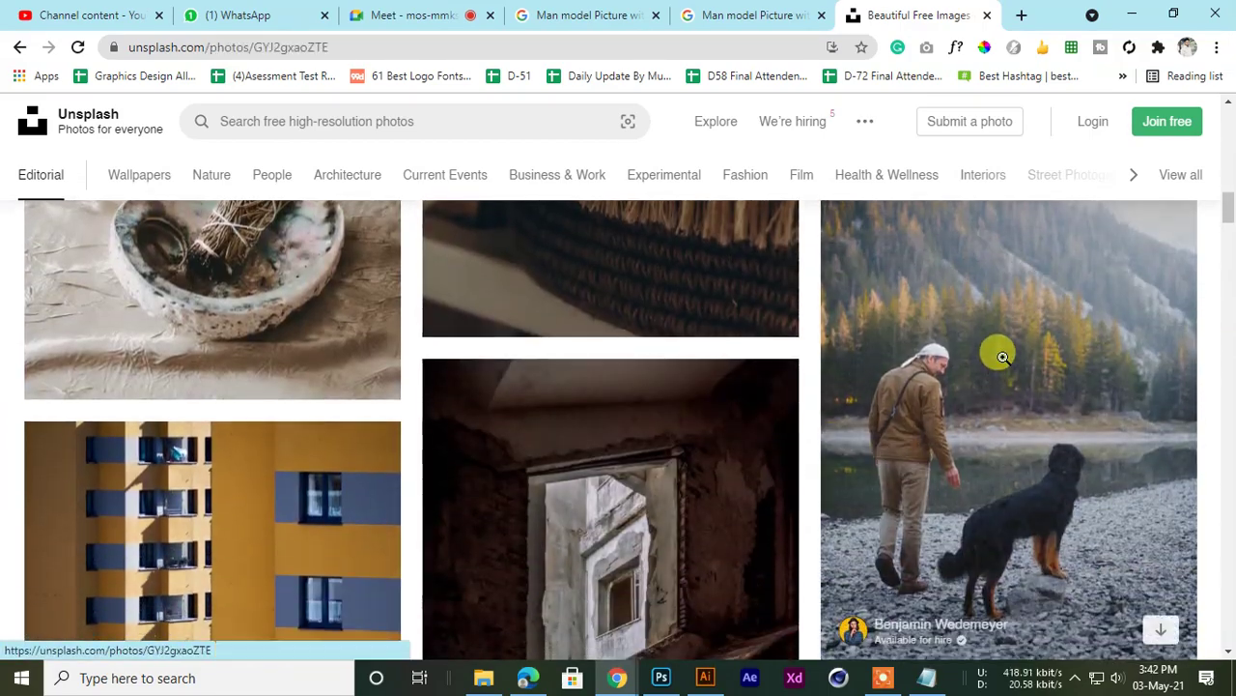
Preview the photo of the man in a brown jacket with a black dog and browse its related photos
left_click(1002, 358)
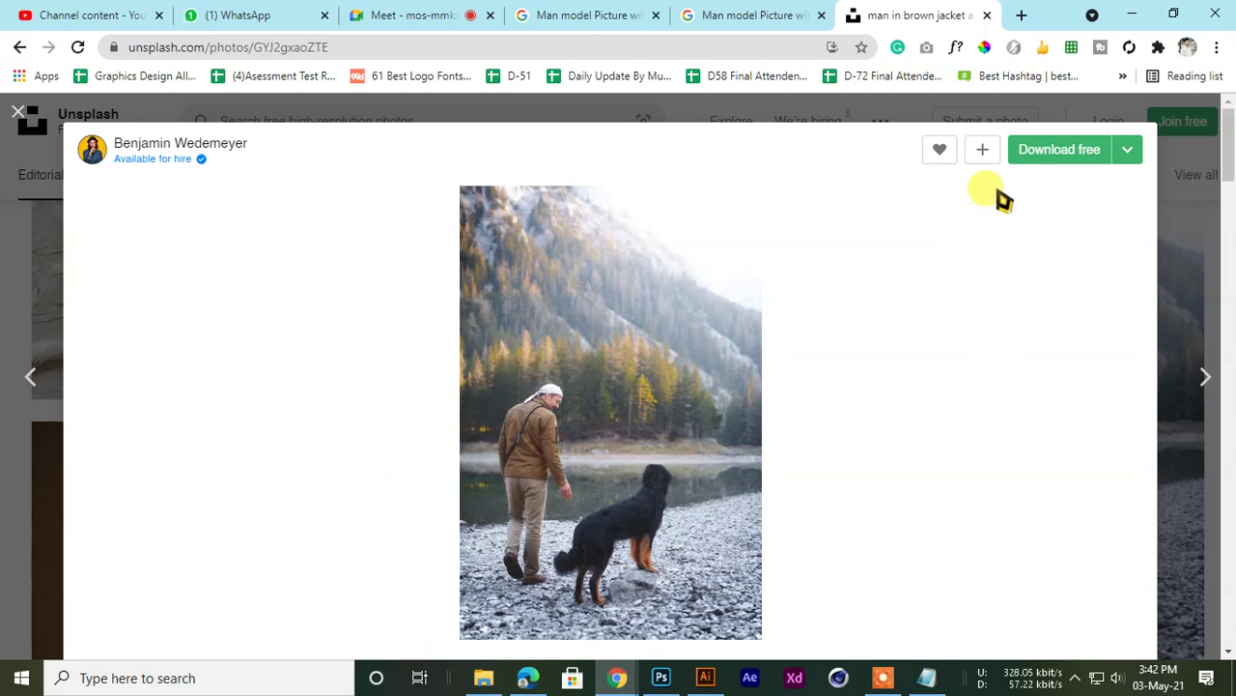
scroll(342, 490, "down", 4)
scroll(507, 508, "down", 3)
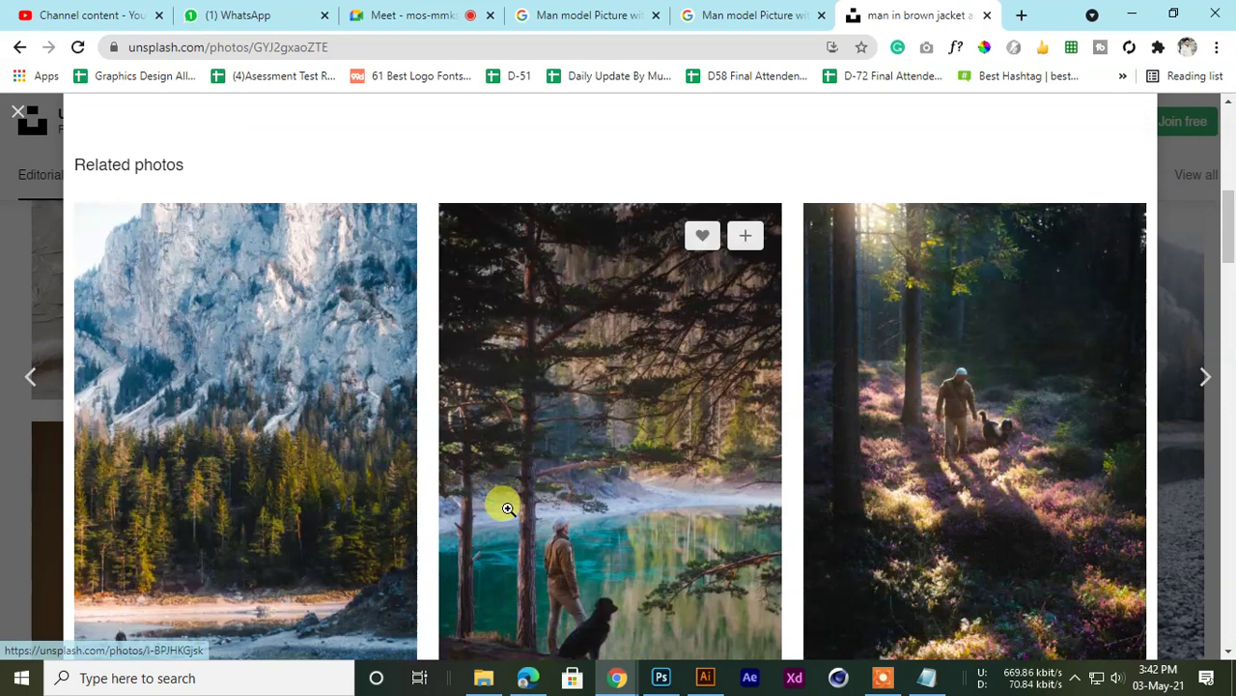
scroll(497, 519, "down", 1)
scroll(367, 483, "down", 3)
scroll(375, 493, "up", 1)
scroll(362, 502, "down", 10)
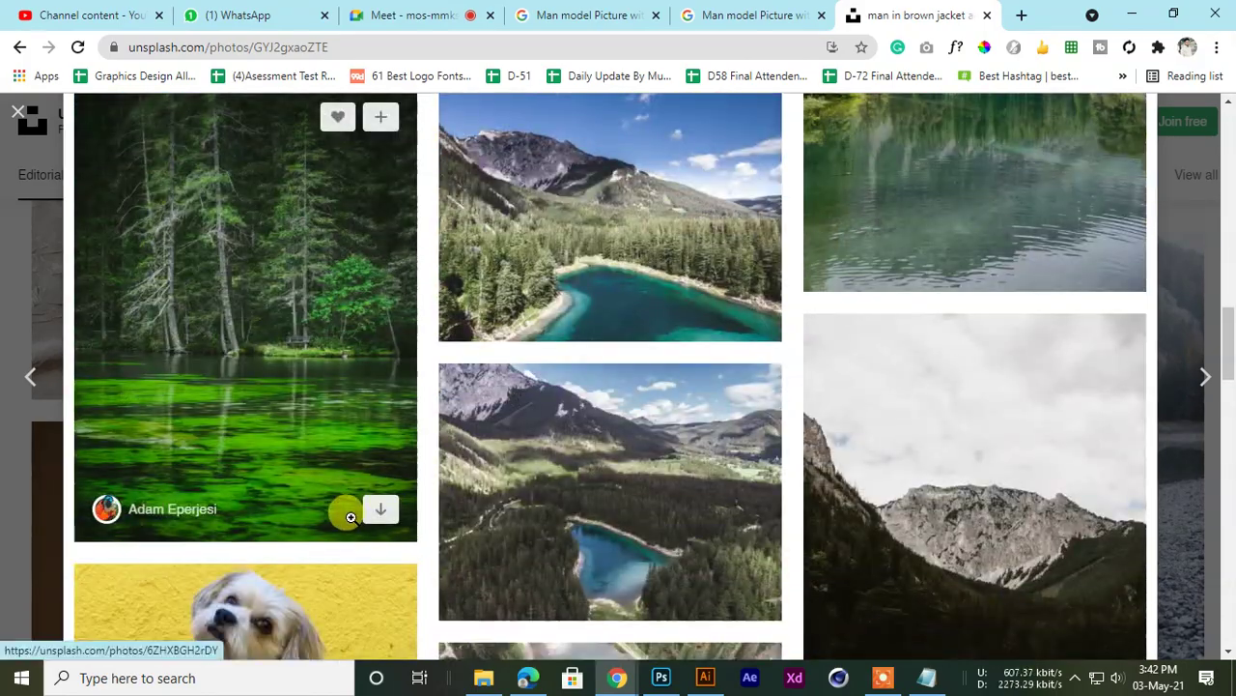
scroll(348, 512, "down", 10)
Download the related photo of the man and dog beneath pine trees by the turquoise lake and open it in Photoshop
scroll(351, 505, "up", 2)
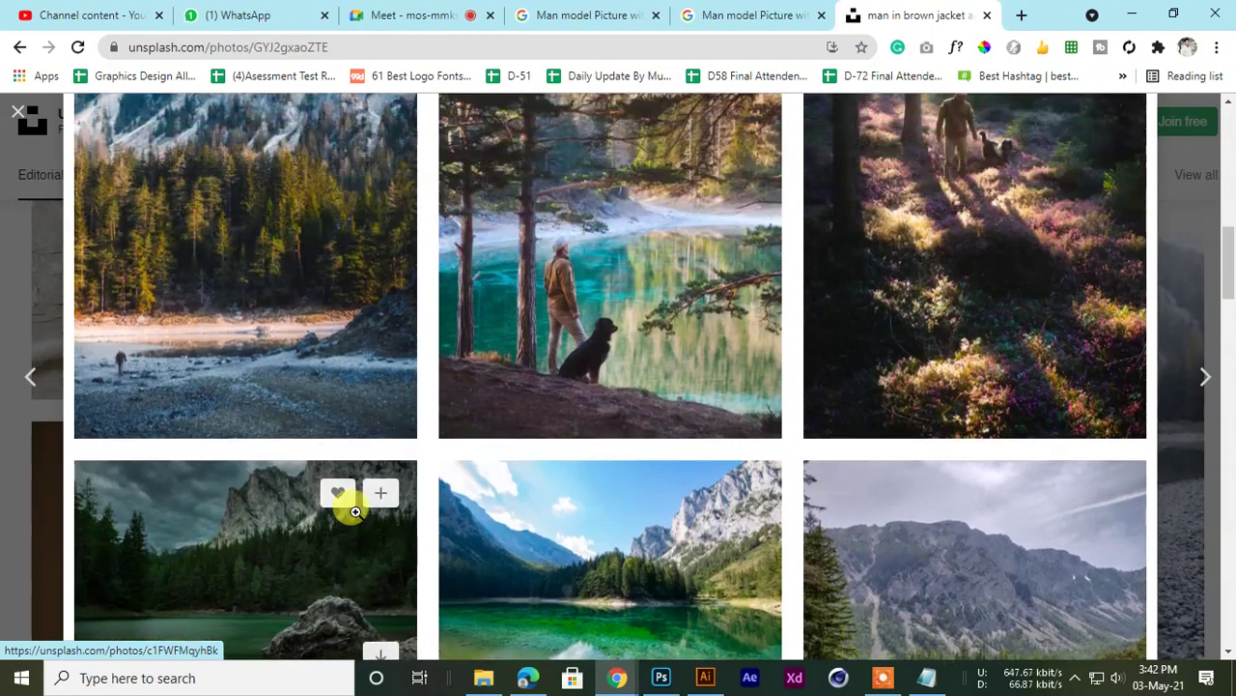
scroll(494, 497, "up", 2)
left_click(599, 435)
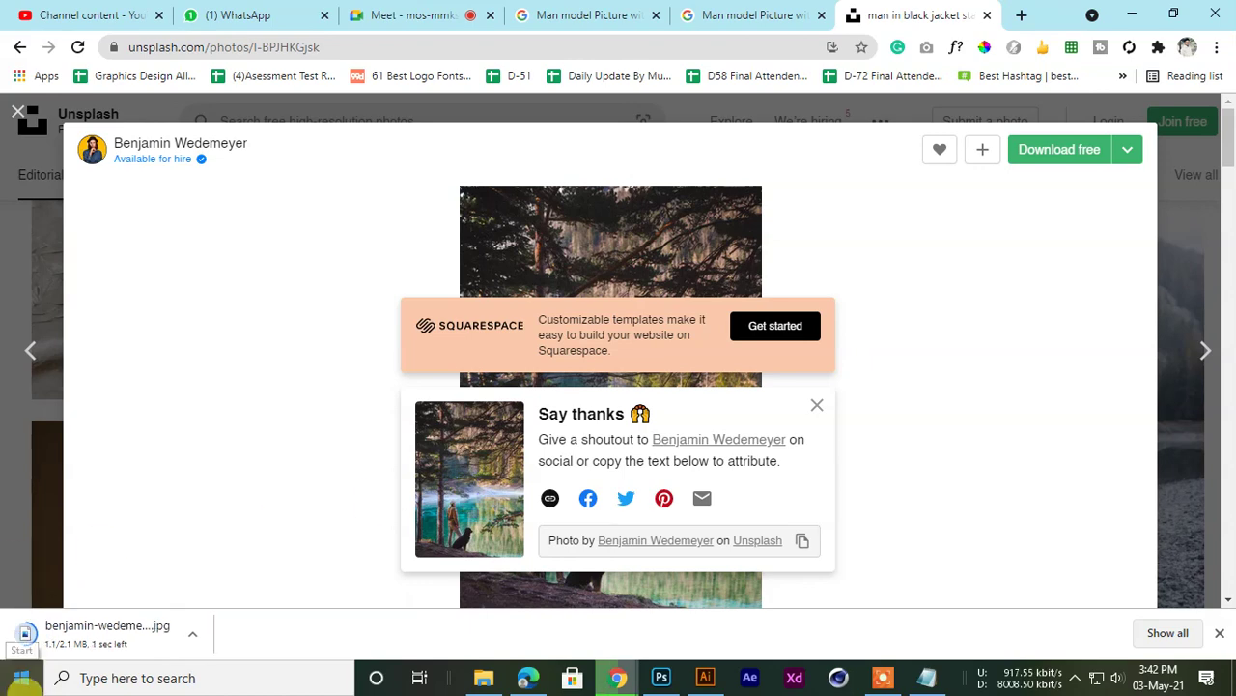
left_click(819, 405)
right_click(110, 635)
left_click(157, 582)
left_click_drag(227, 198, 411, 287)
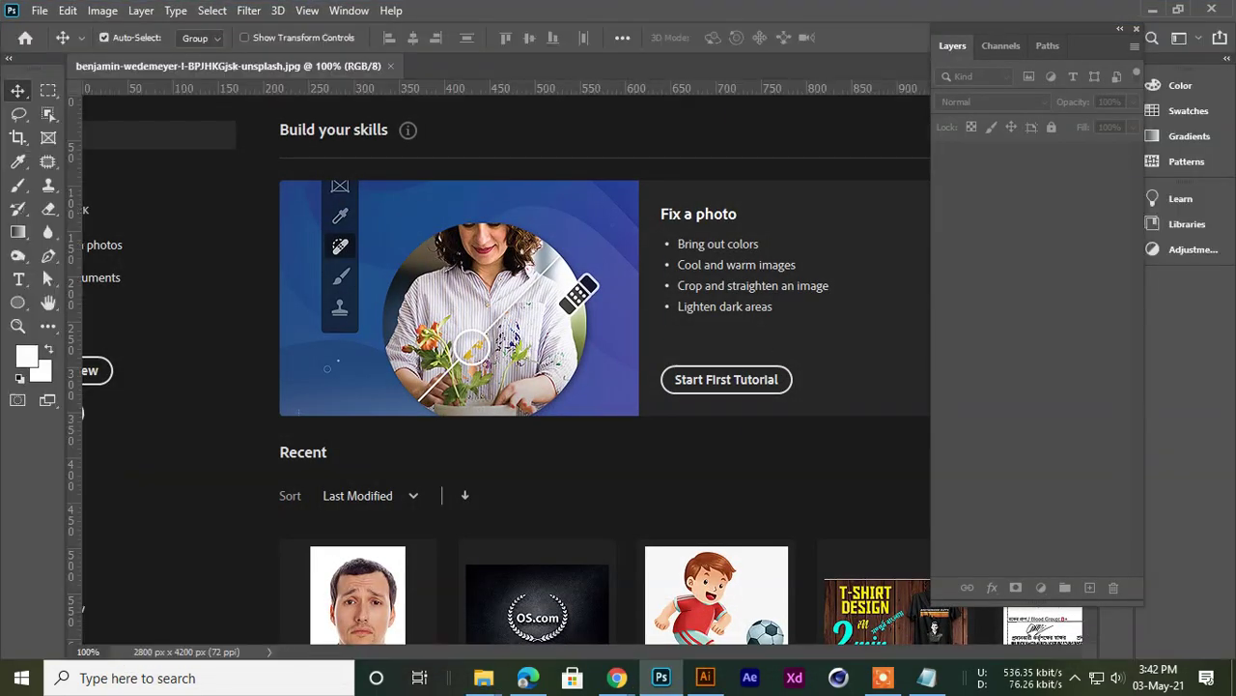
Examine the opened lake photo up close and as a whole to judge its image quality
scroll(585, 425, "up", 15)
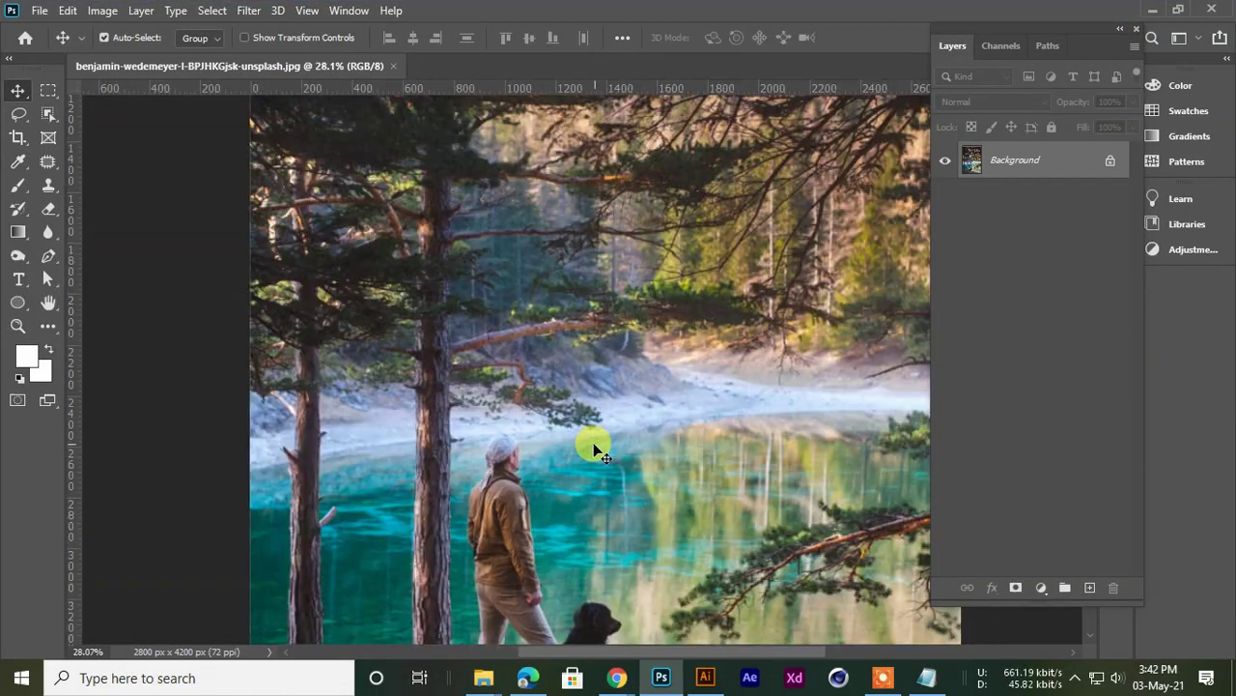
scroll(613, 315, "down", 15)
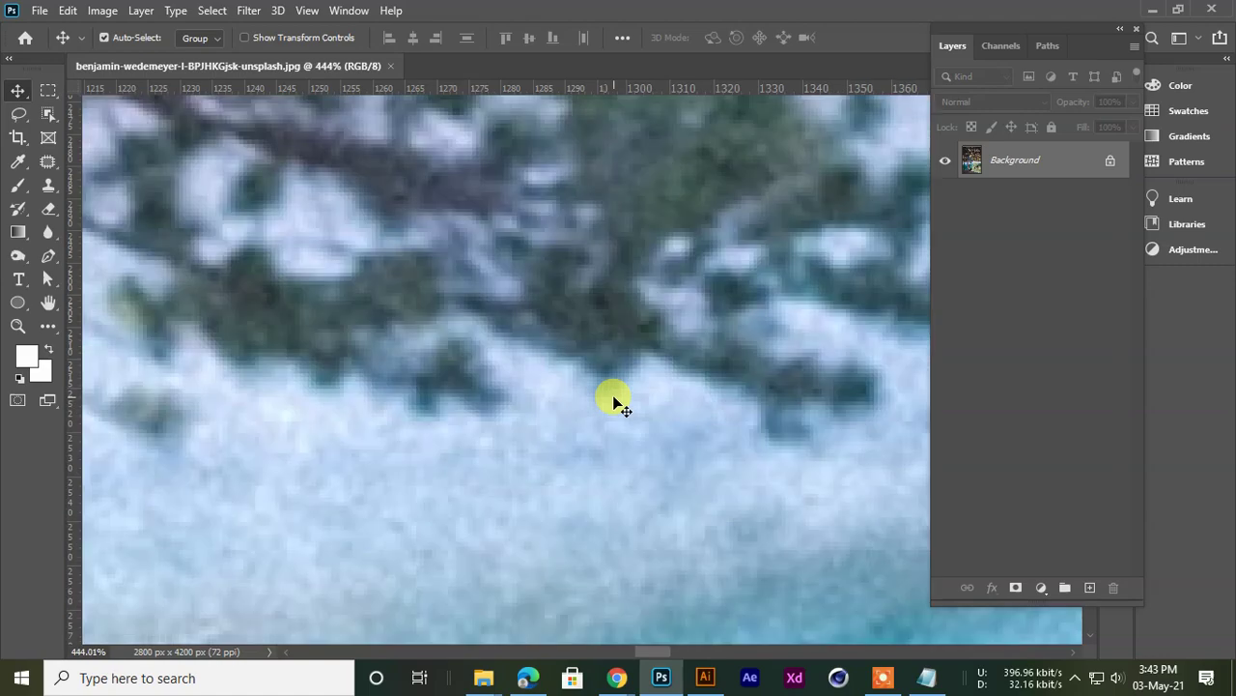
scroll(438, 351, "down", 5)
scroll(443, 345, "up", 5)
scroll(445, 342, "down", 3)
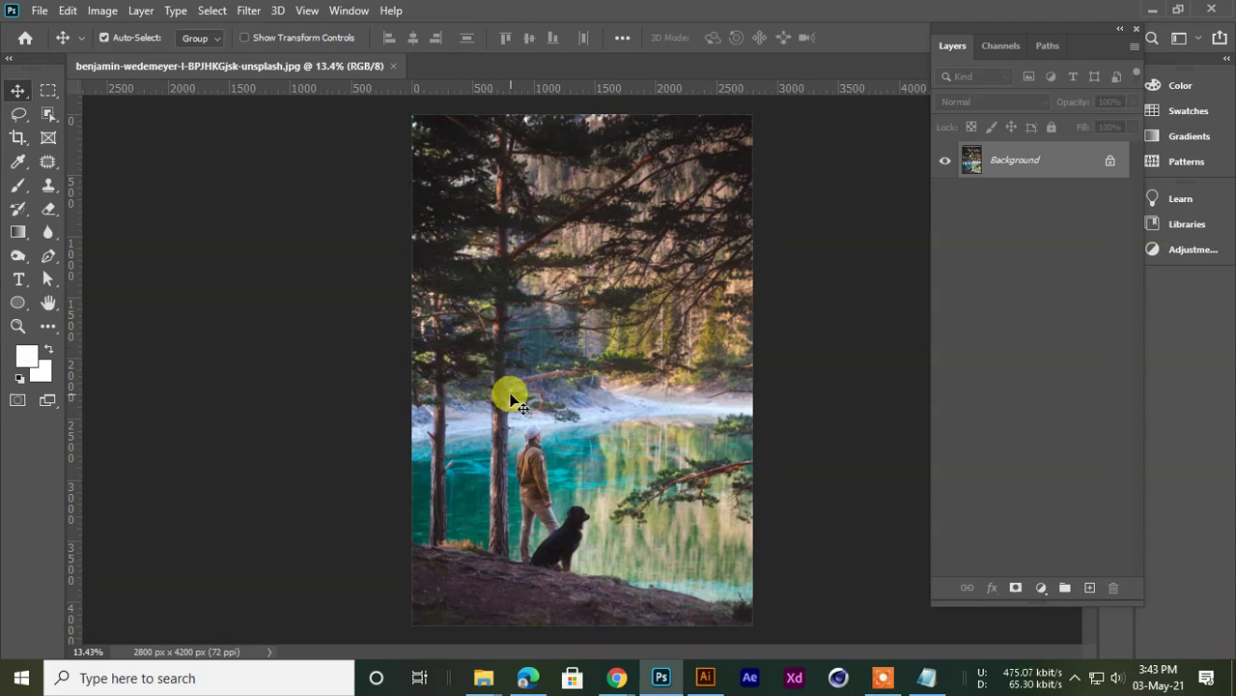
scroll(512, 398, "up", 2)
scroll(497, 401, "down", 4)
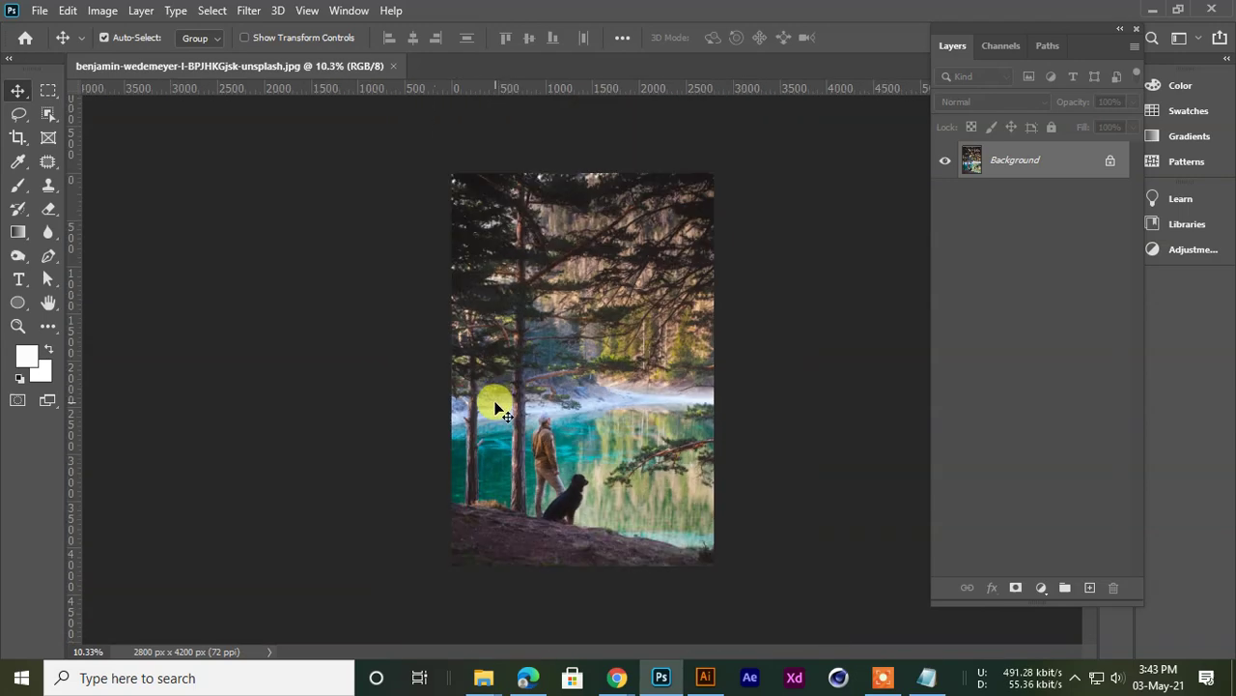
scroll(493, 409, "up", 3)
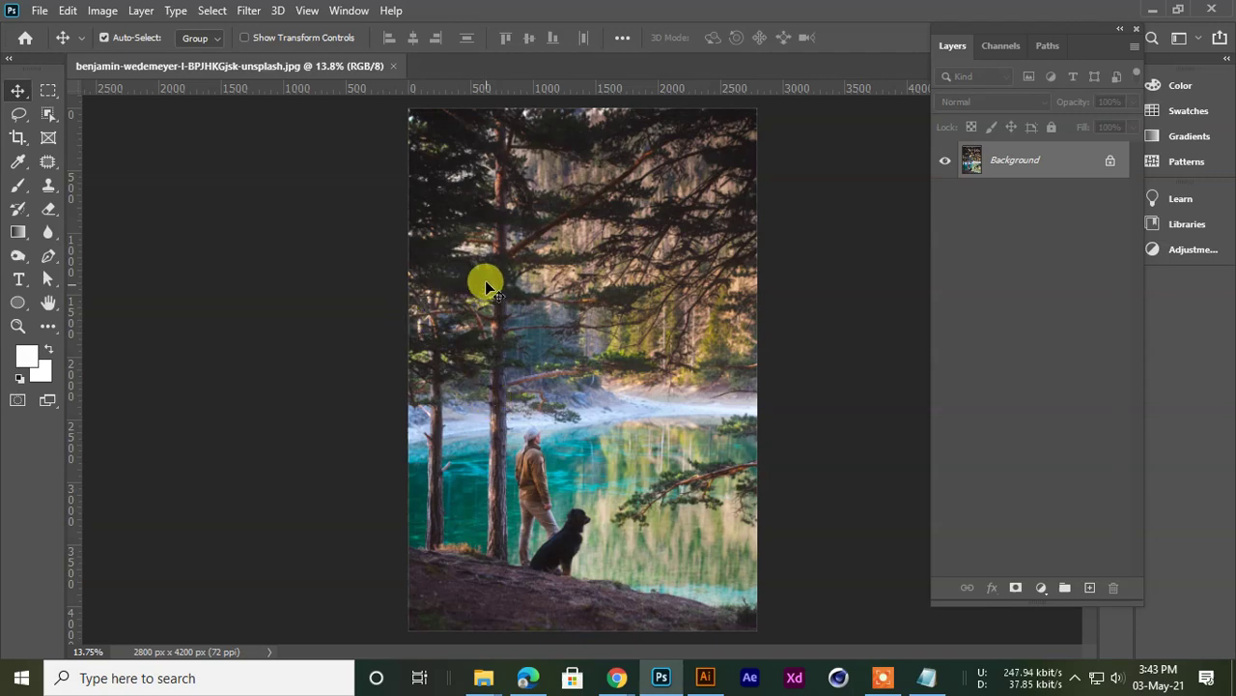
left_click(246, 17)
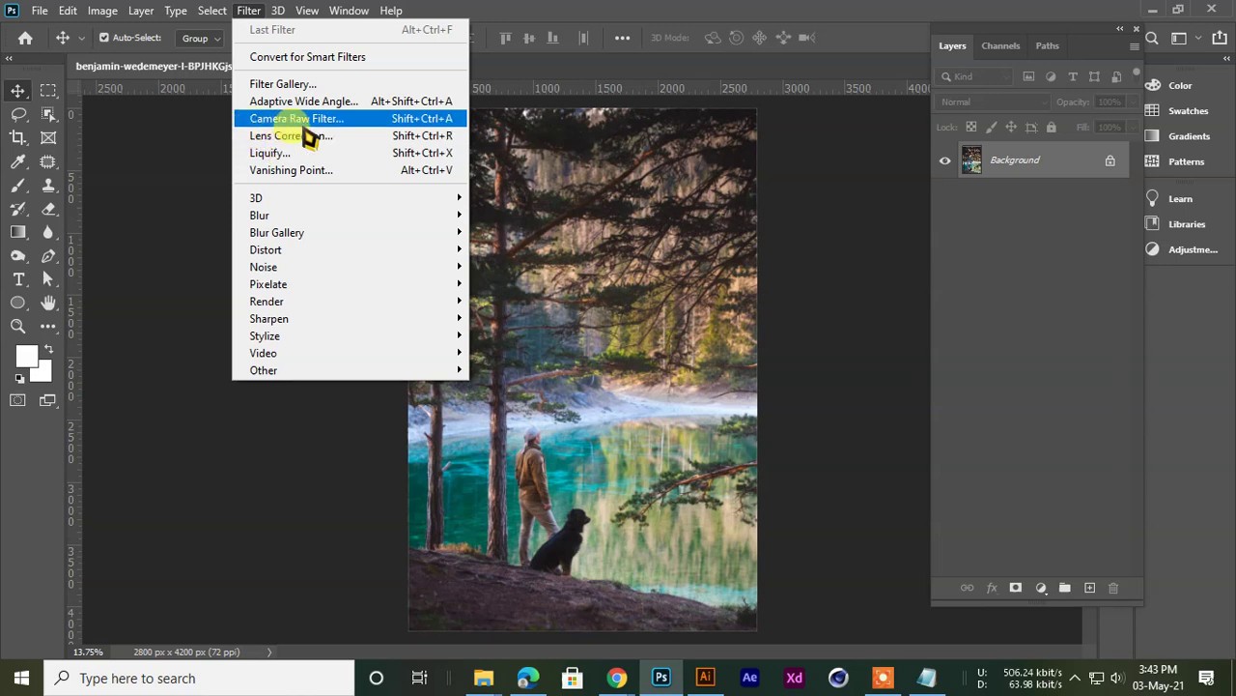
left_click(582, 11)
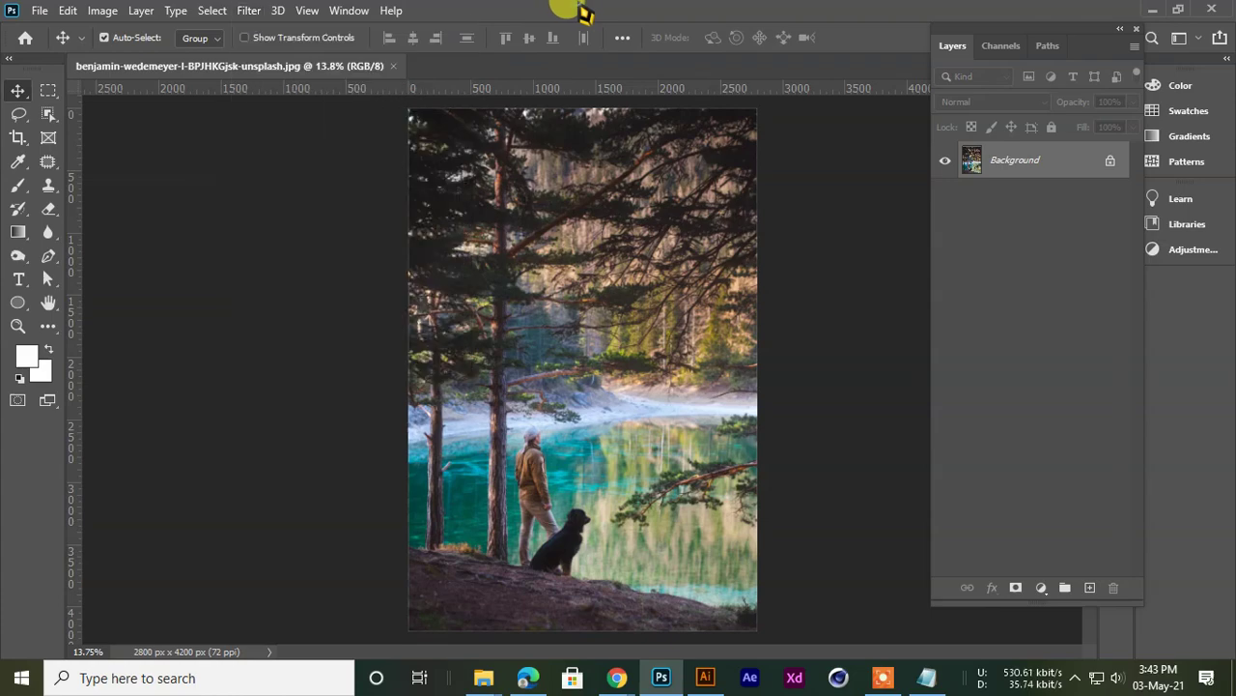
scroll(517, 443, "up", 3)
scroll(522, 444, "down", 3)
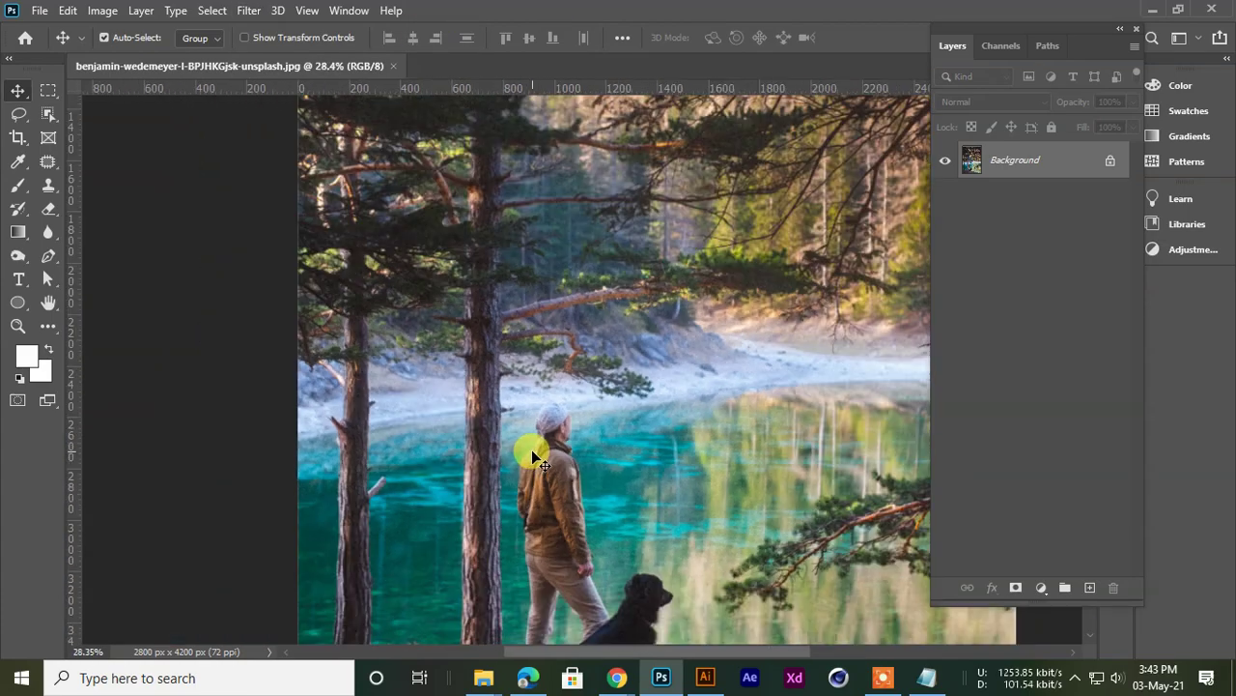
scroll(546, 451, "up", 2)
scroll(548, 451, "down", 3)
scroll(588, 404, "up", 2)
scroll(587, 404, "up", 1)
Duplicate the Background layer and hide the original, keeping the copy visible
left_click_drag(1052, 159, 1090, 588)
scroll(479, 367, "down", 2)
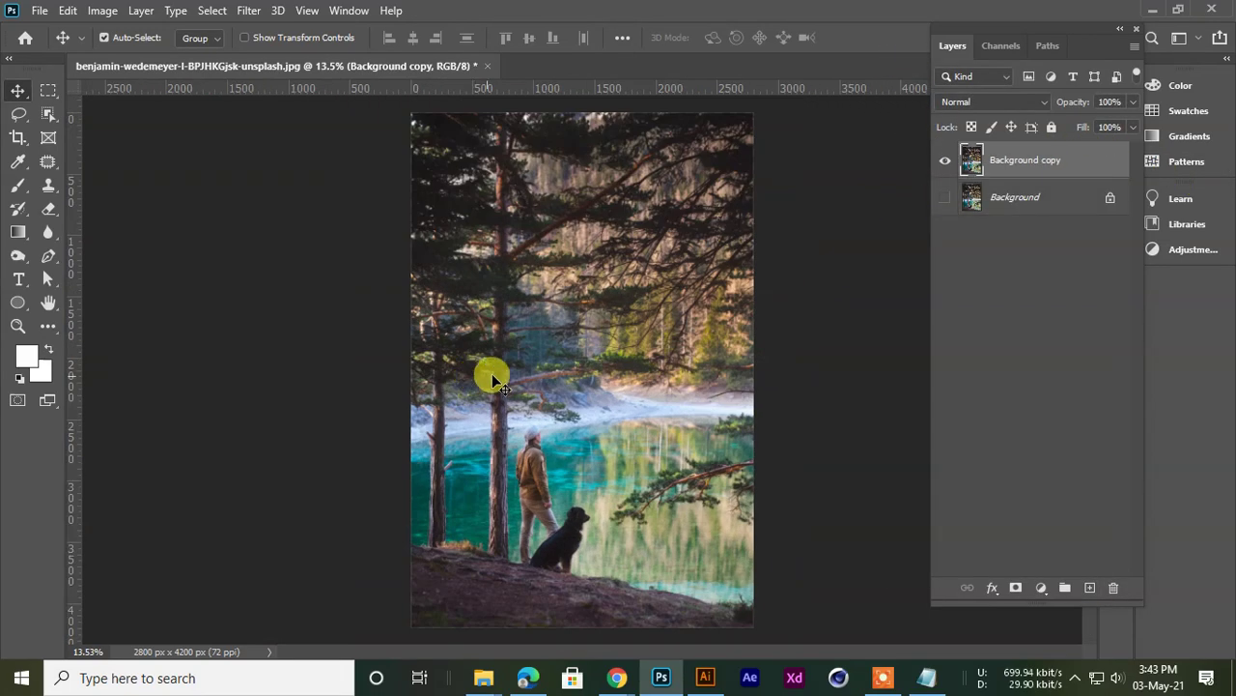
left_click(946, 161)
left_click(945, 161)
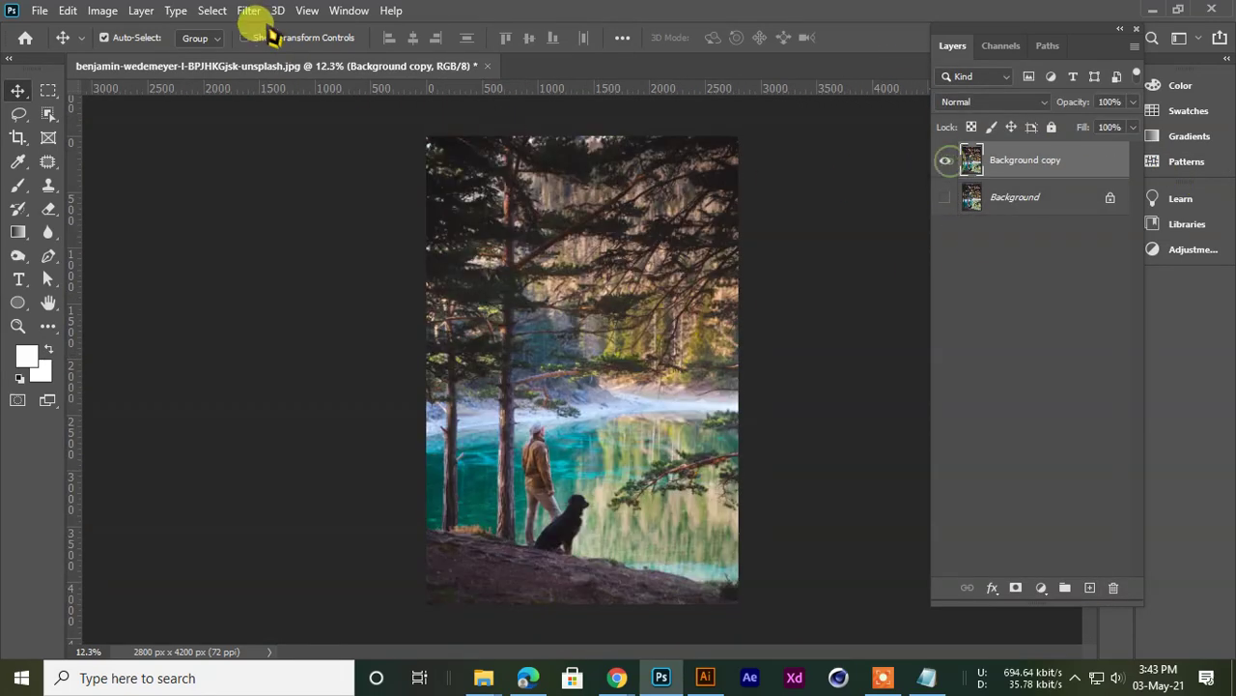
Open the Camera Raw Filter for the Background copy layer and move its window clear of the screen edge
left_click(247, 10)
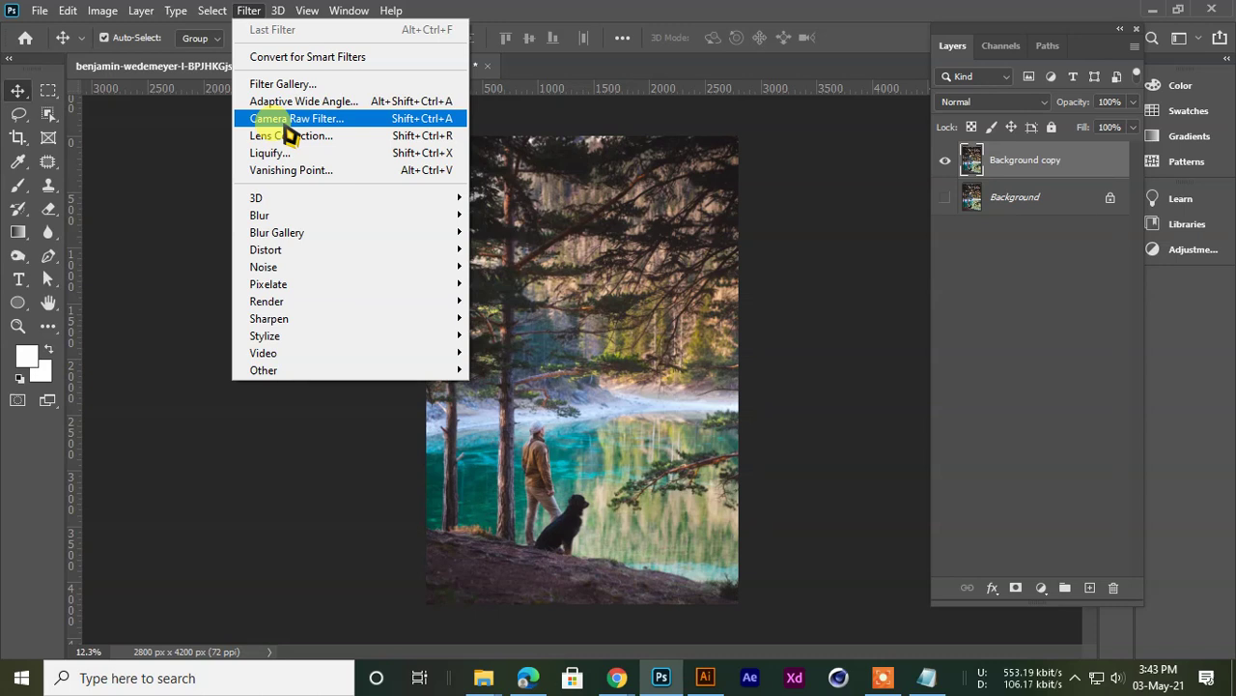
left_click(682, 14)
left_click(250, 11)
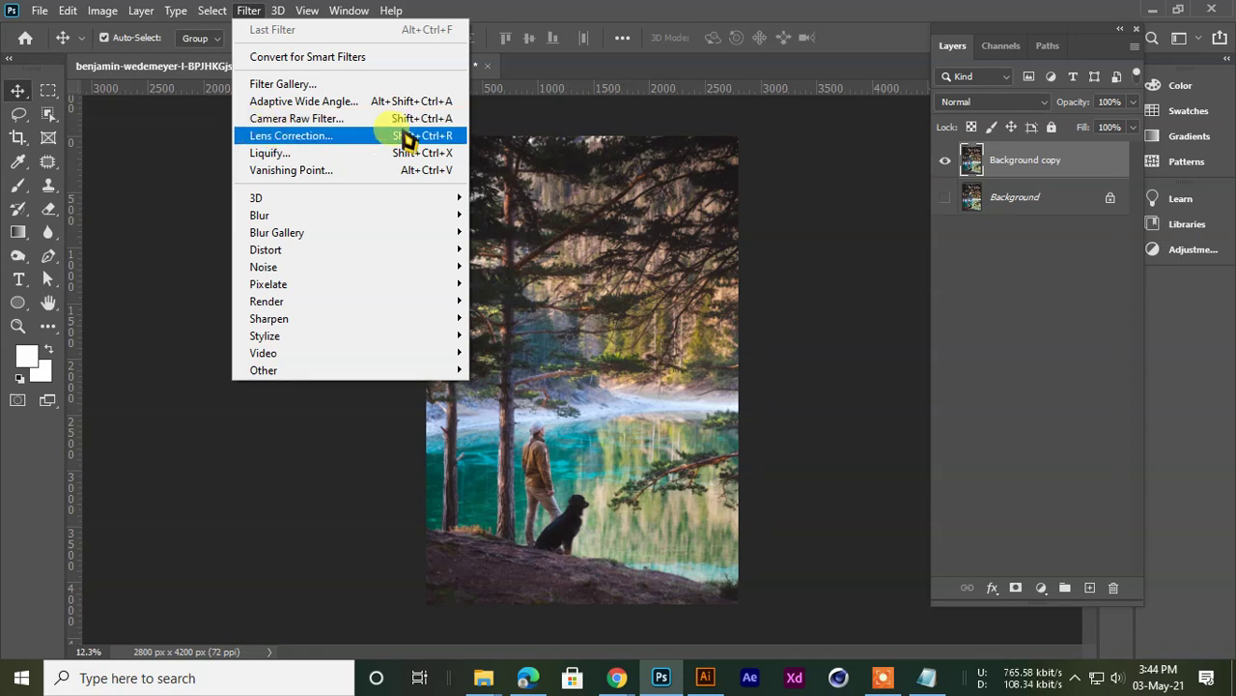
left_click(320, 120)
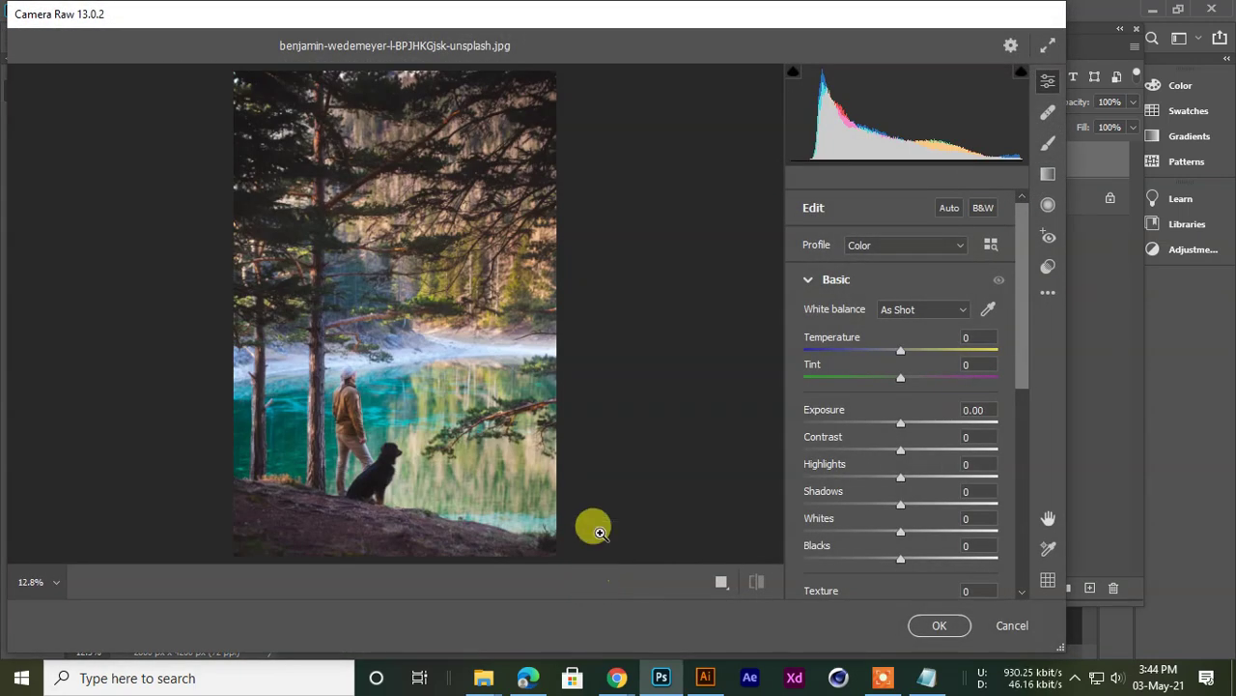
left_click_drag(430, 26, 517, 24)
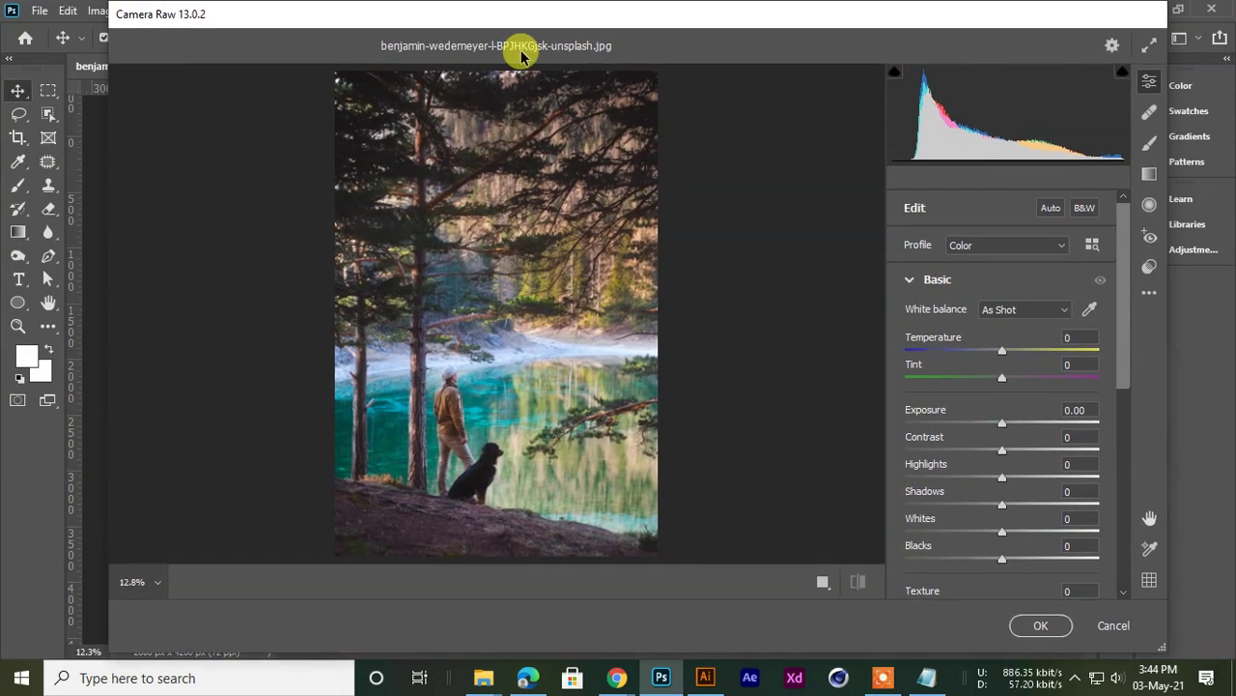
Check the Google Meet call in Chrome, return to Photoshop and reposition the Camera Raw window
left_click(618, 679)
left_click(494, 581)
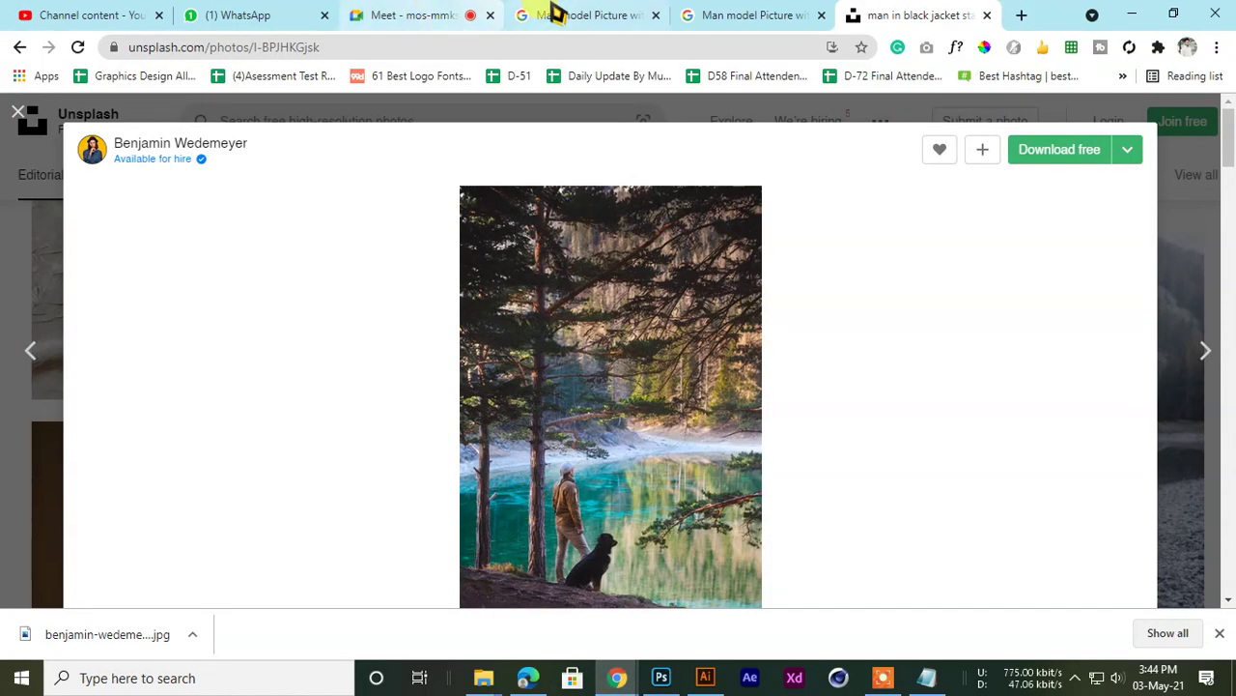
left_click(416, 14)
left_click(1132, 15)
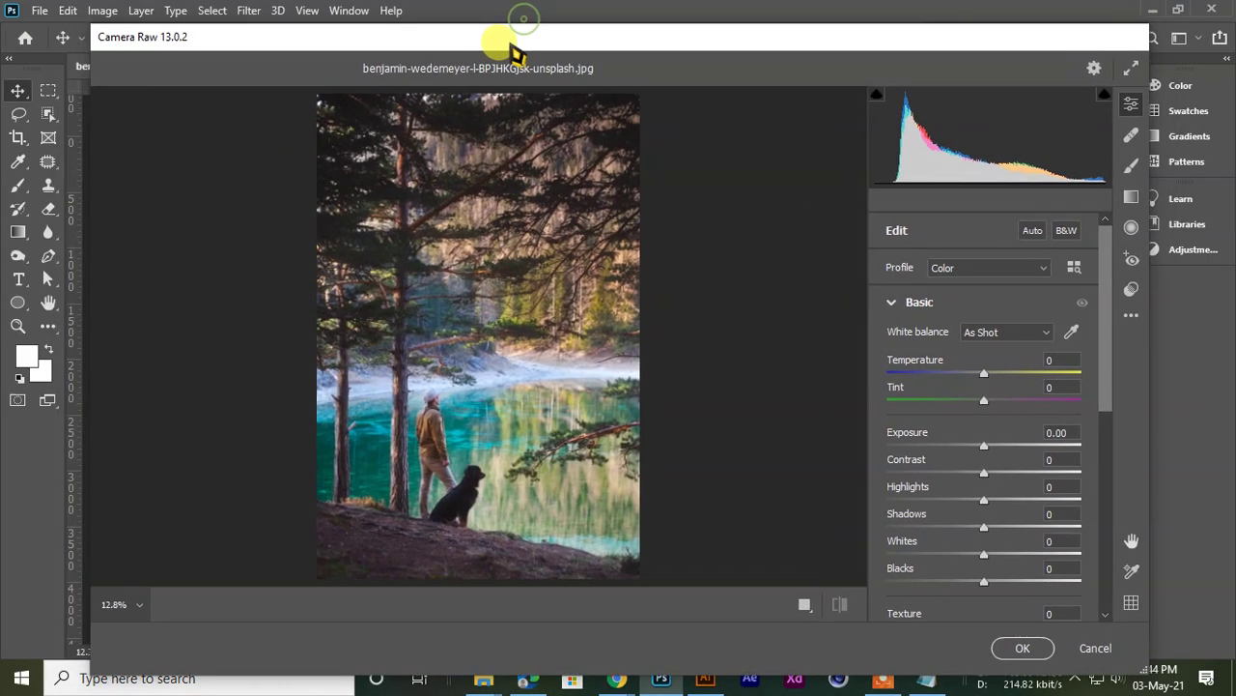
left_click_drag(511, 46, 515, 22)
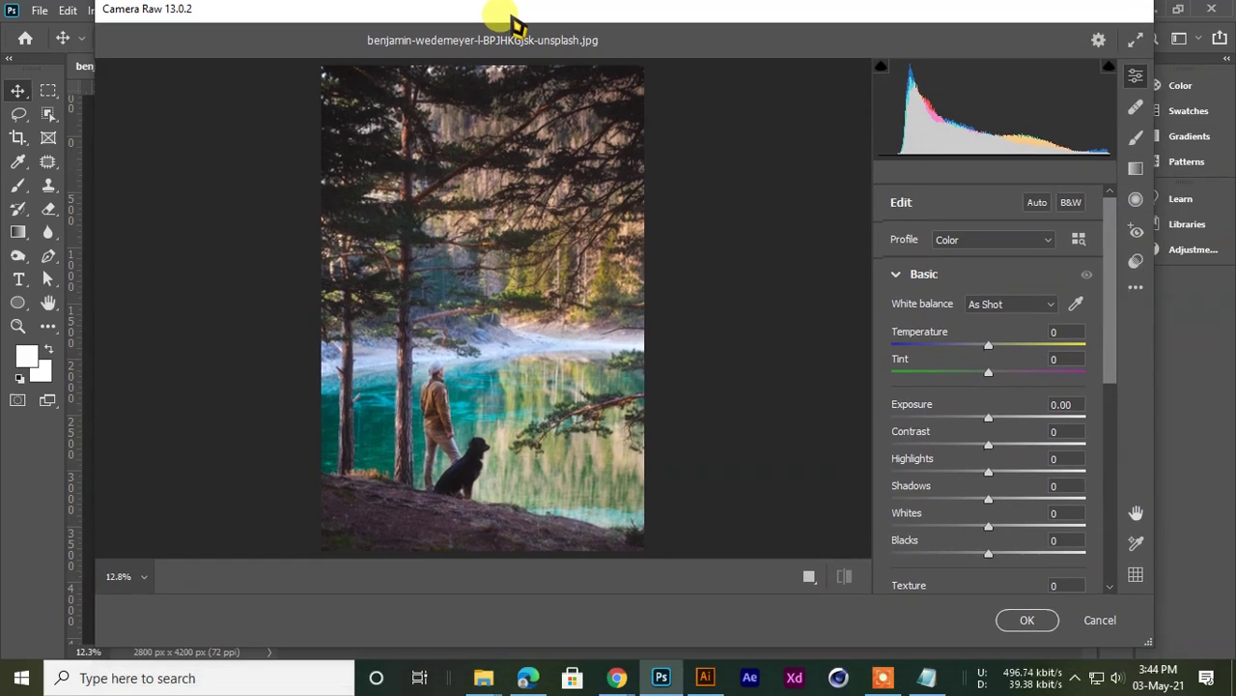
mouse_move(1110, 240)
left_mouse_down()
mouse_move(1118, 468)
mouse_move(1112, 231)
left_mouse_up()
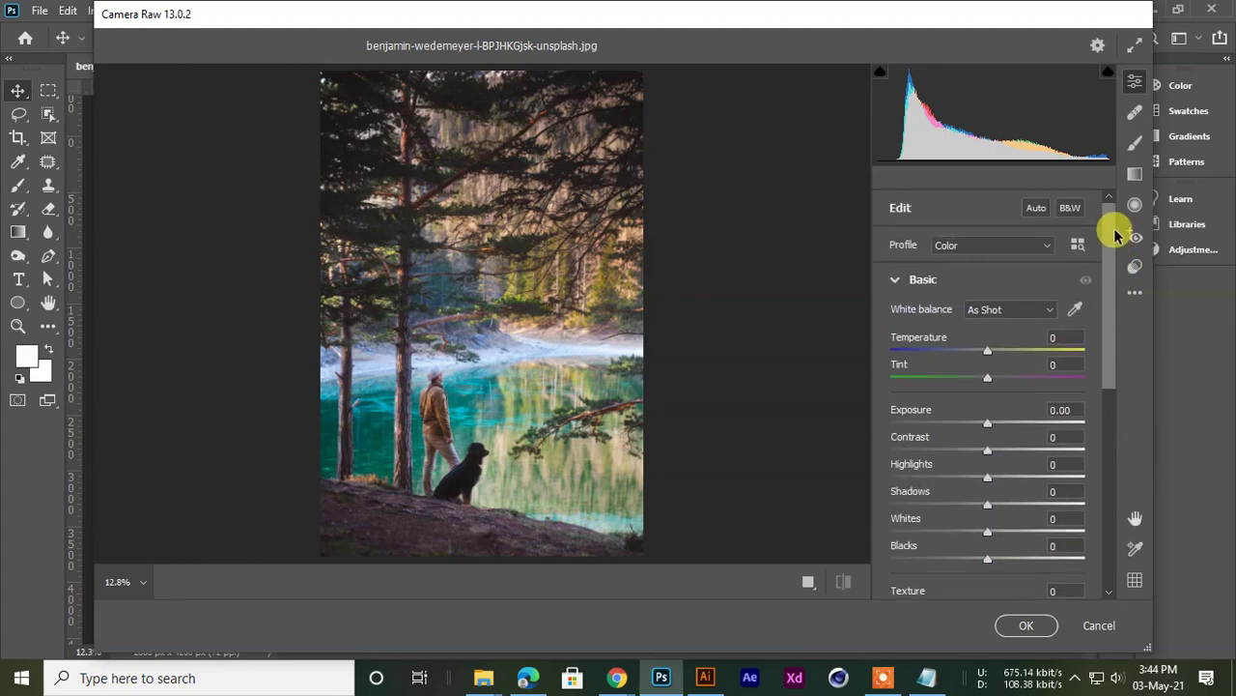
Switch to the Google Meet call in Chrome, admit the person waiting to join and return to the Camera Raw window in Photoshop
left_click_drag(339, 278, 527, 276)
key("space")
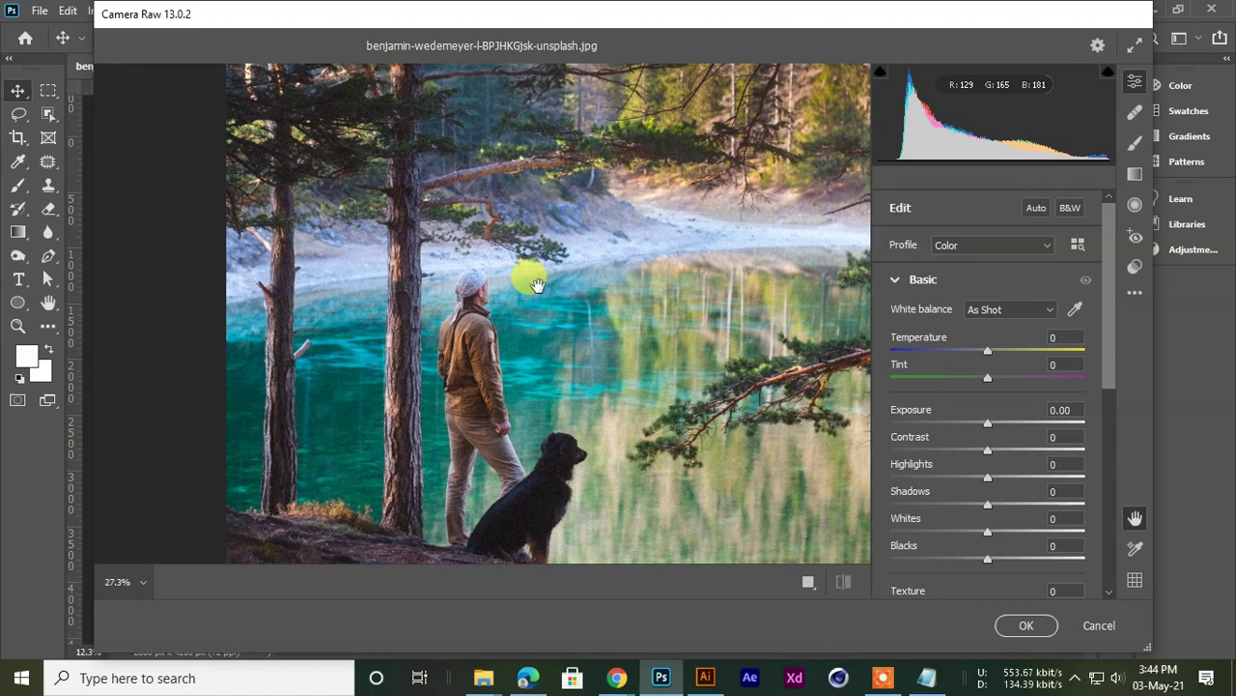
mouse_move(617, 677)
left_click(566, 637)
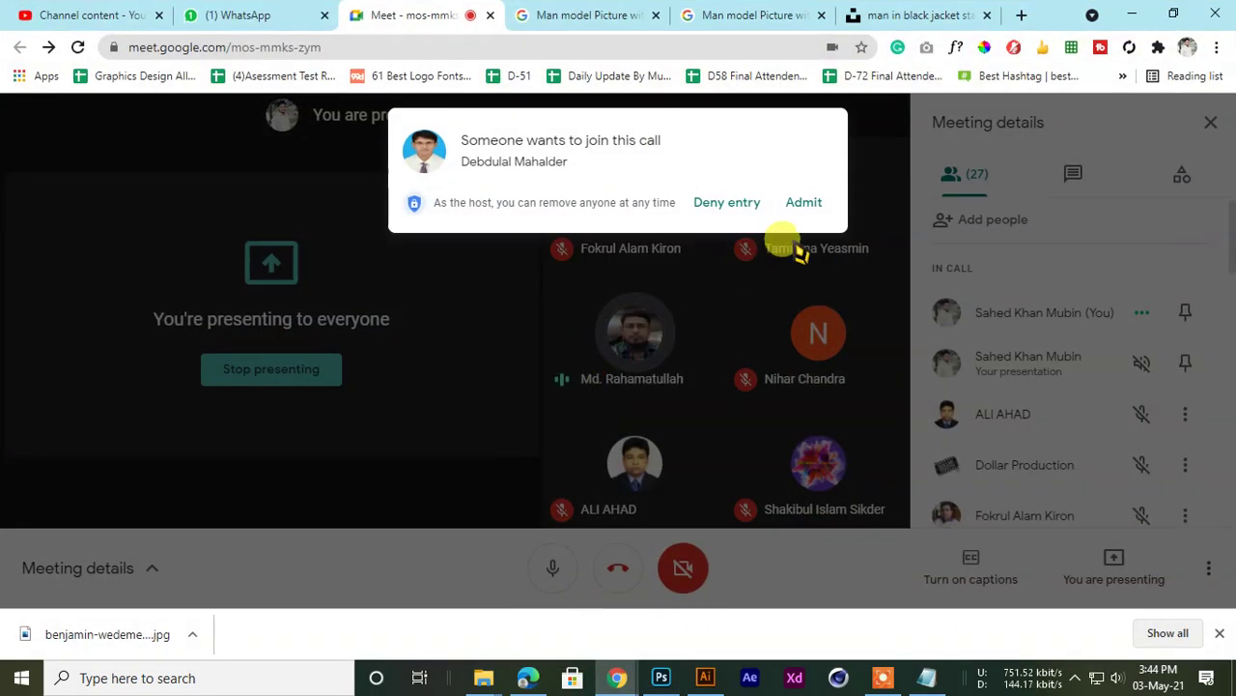
left_click(801, 214)
left_click(794, 319)
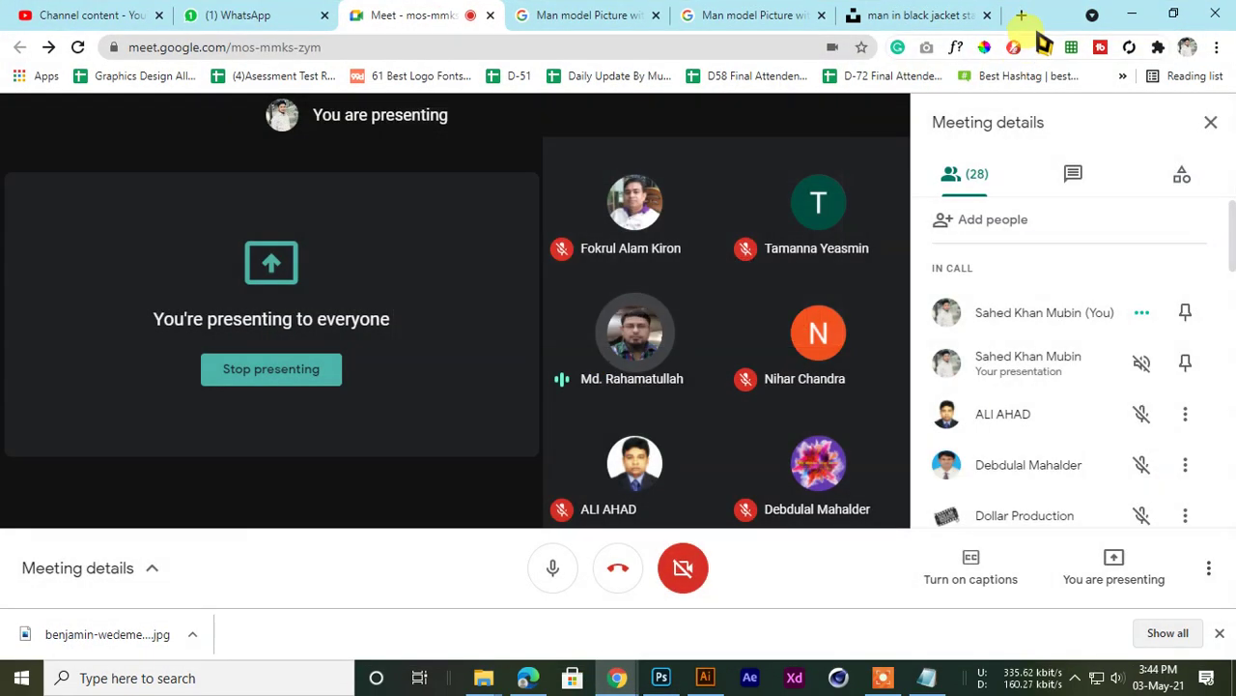
left_click(1138, 12)
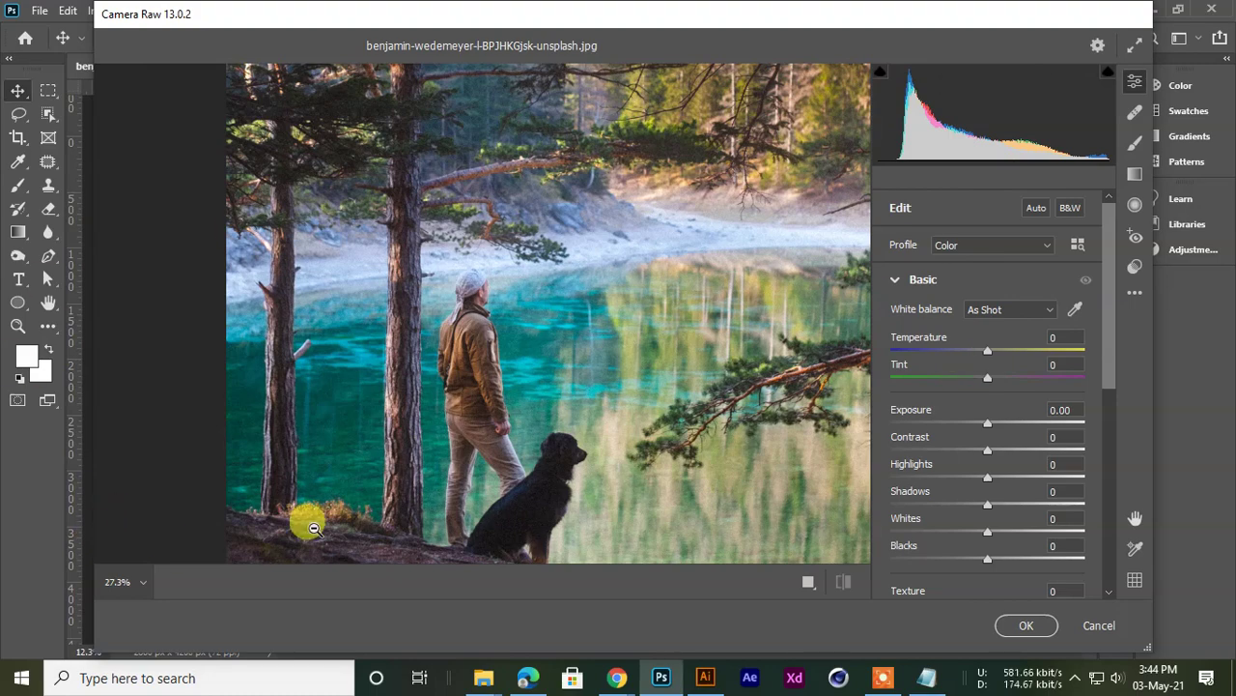
Raise the lake photo's Exposure to +0.45 in the Basic adjustments
left_click(608, 246, "alt")
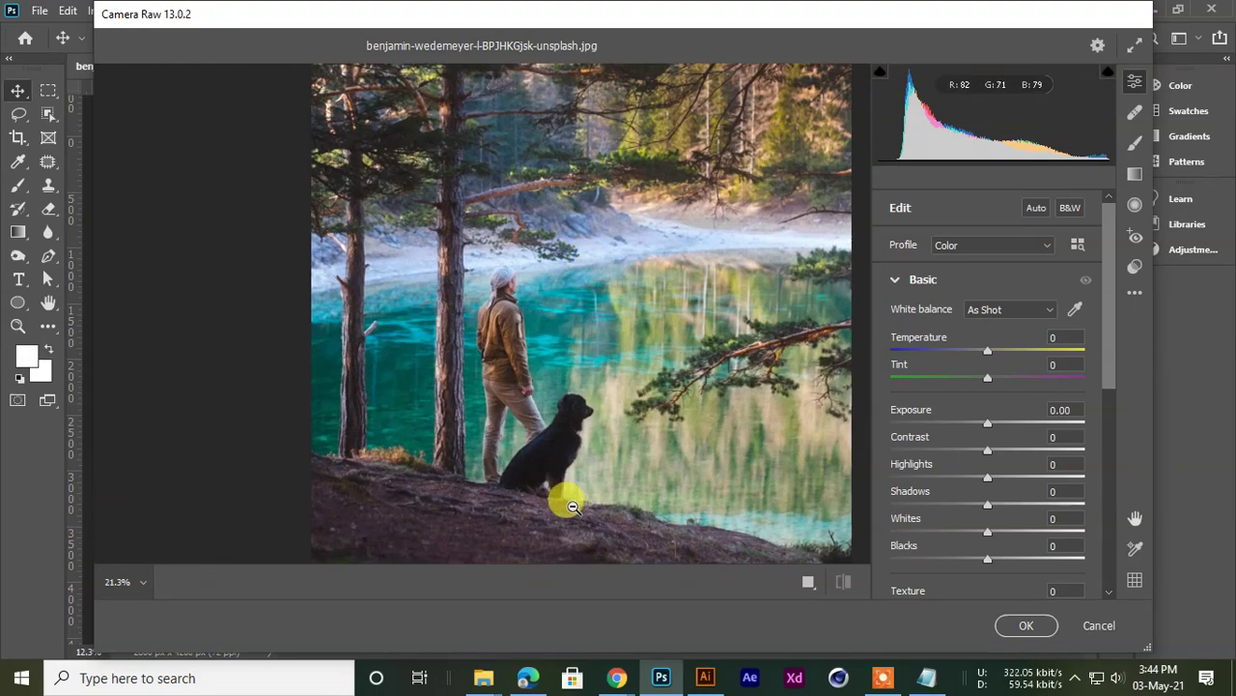
mouse_move(301, 20)
left_mouse_down()
mouse_move(270, 25)
mouse_move(295, 21)
left_mouse_up()
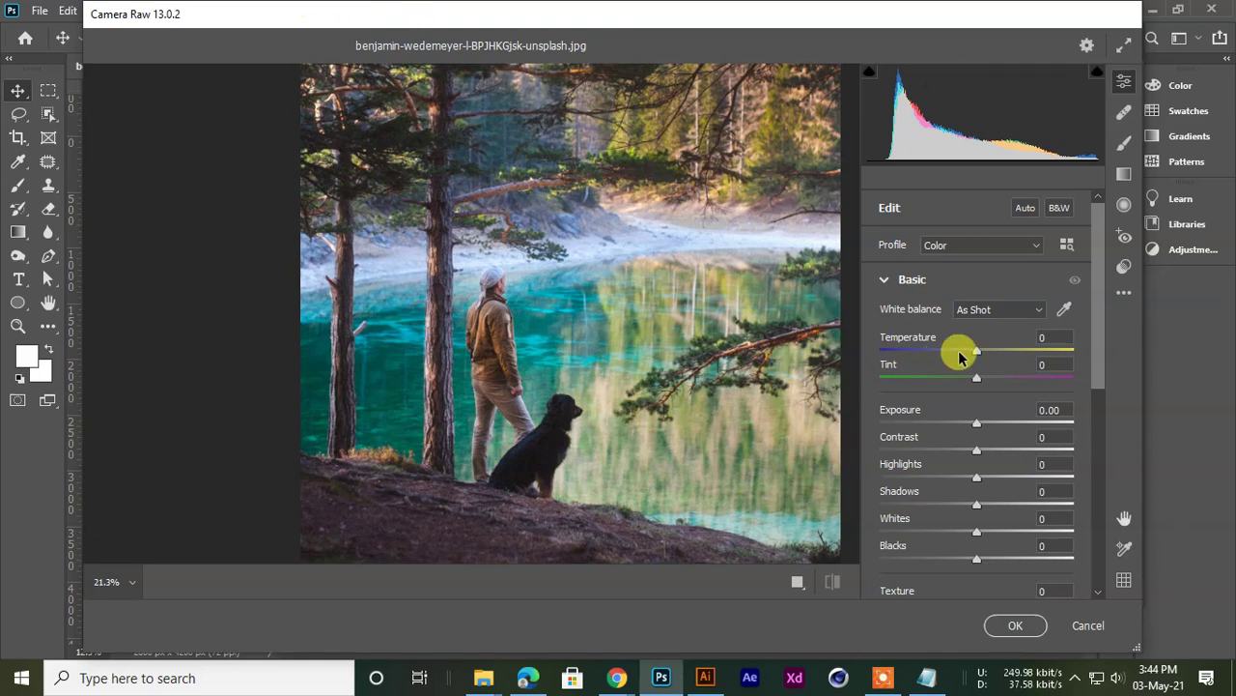
left_click_drag(1098, 274, 1086, 204)
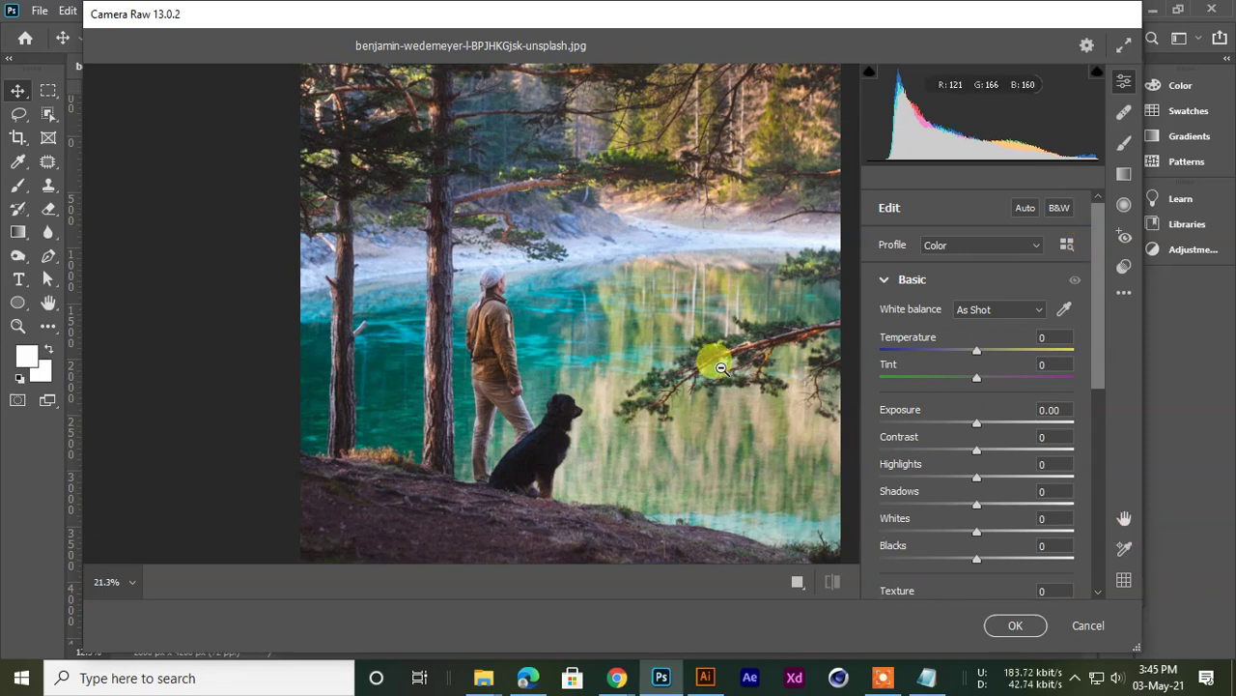
left_click_drag(1098, 270, 1098, 297)
left_click(623, 346, "alt")
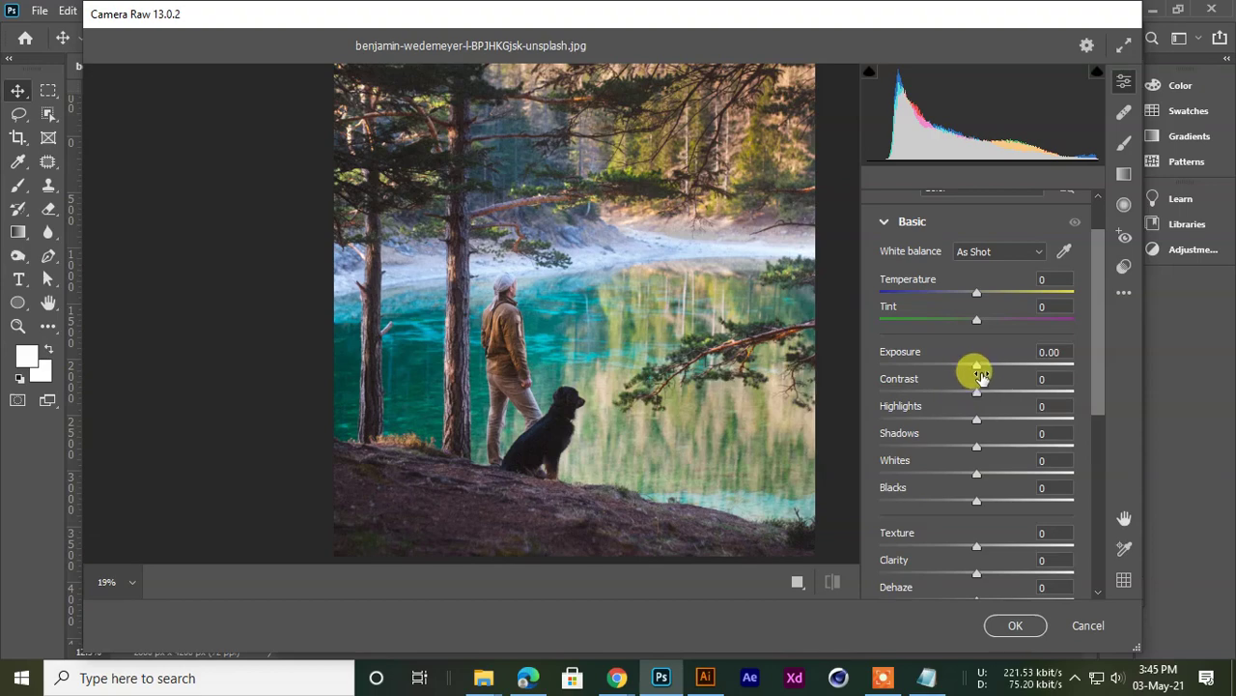
mouse_move(983, 368)
left_mouse_down()
mouse_move(1005, 367)
mouse_move(990, 368)
left_mouse_up()
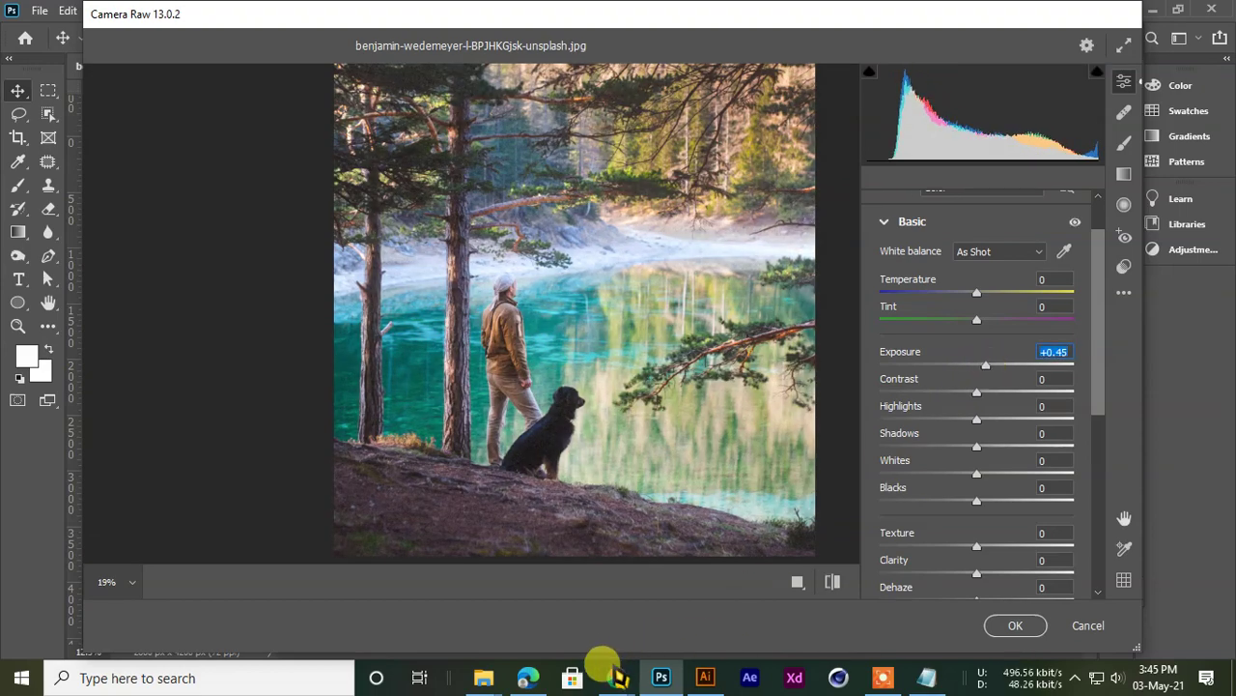
Go back to the Google Meet call, let the next waiting participant in and return to Photoshop
mouse_move(617, 678)
left_click(518, 599)
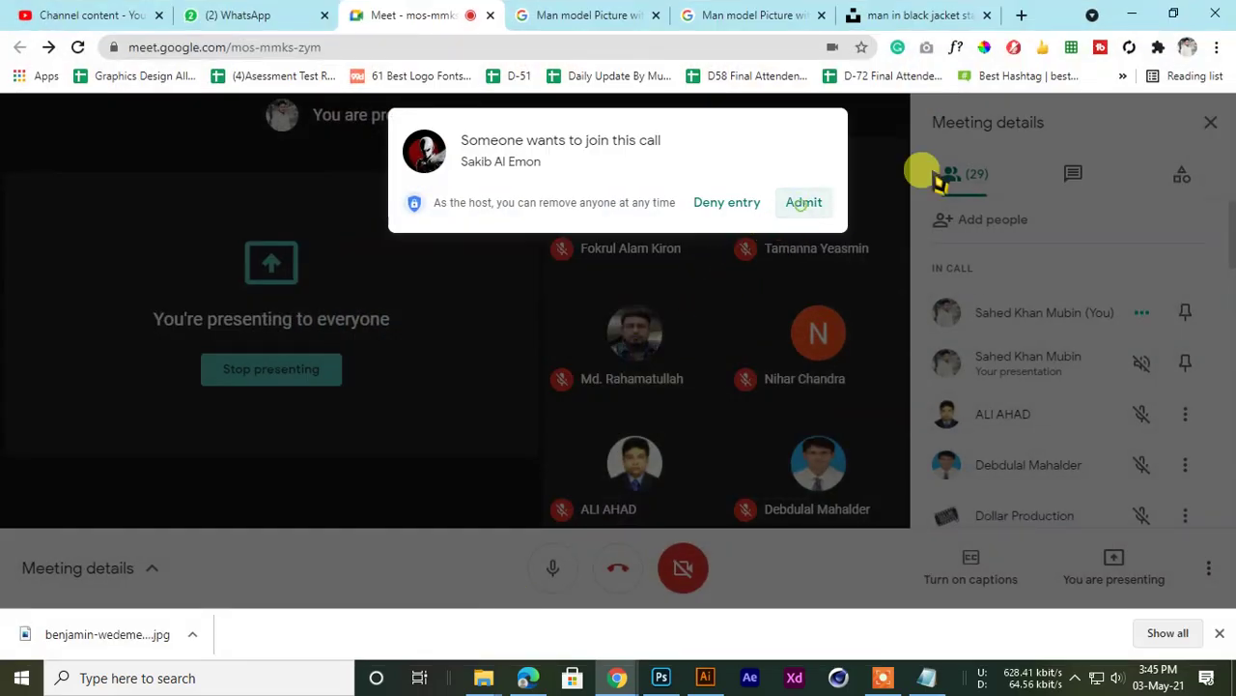
left_click(819, 204)
left_click(1131, 14)
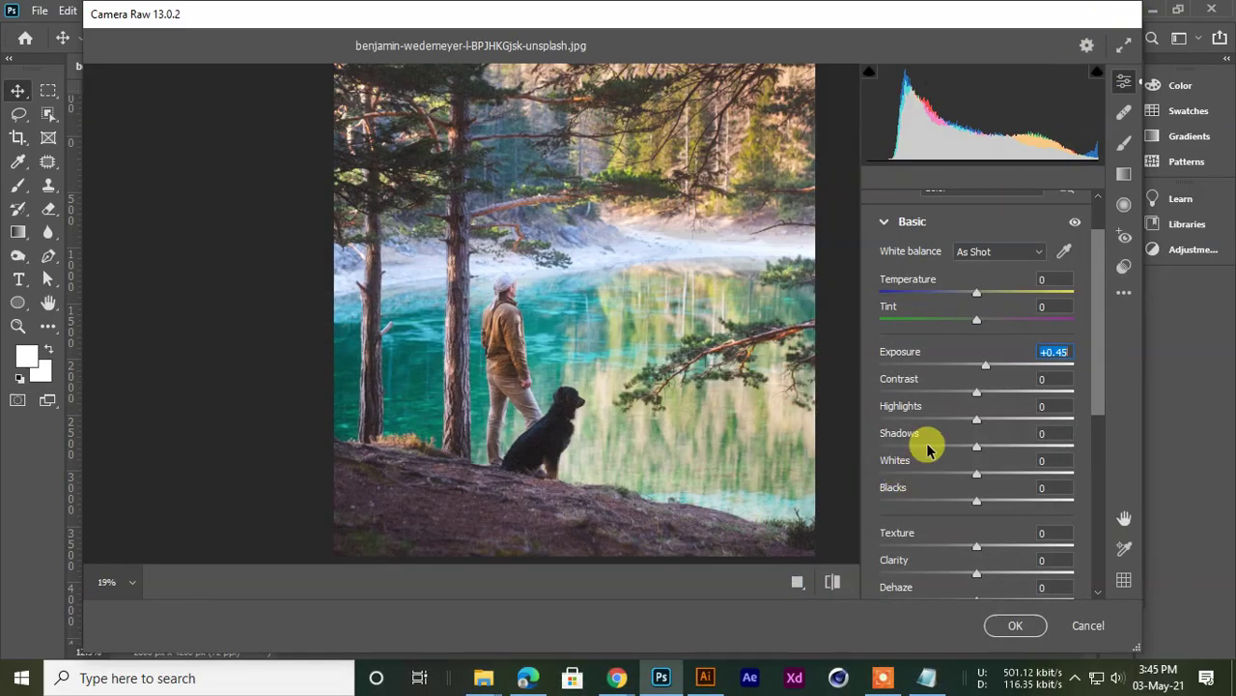
Set the photo's Contrast to +28 and Shadows to -7, checking the man and dog up close
left_click_drag(978, 394, 1007, 390)
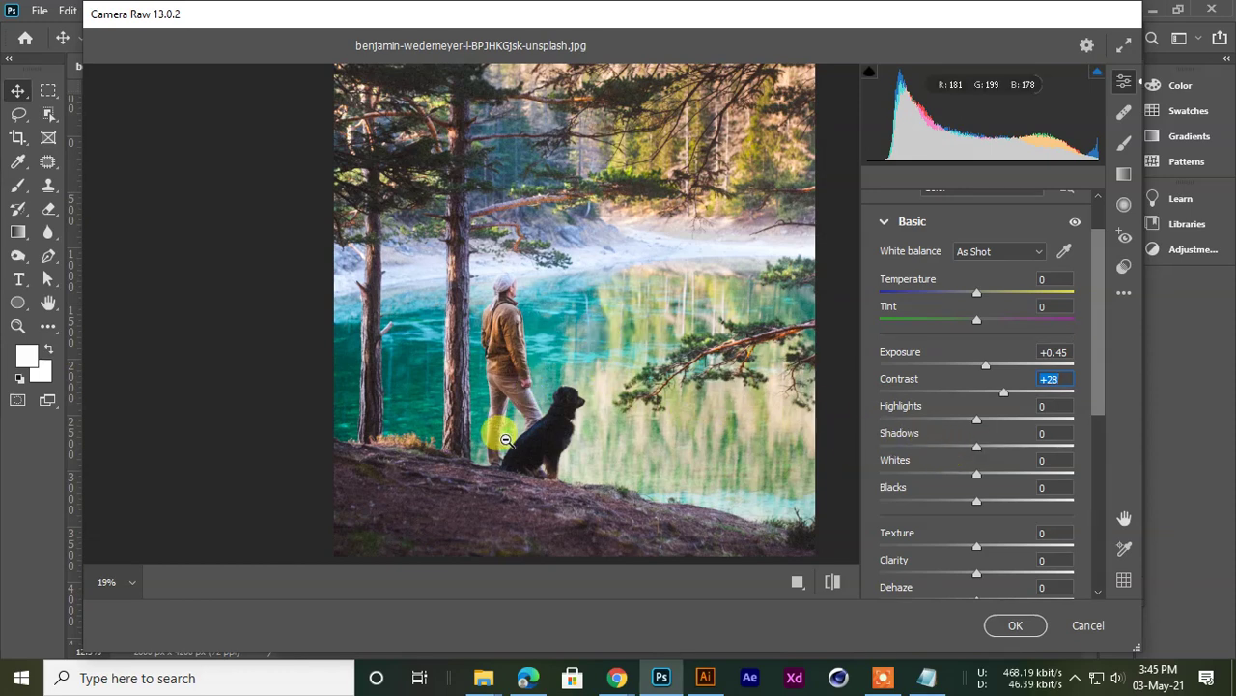
key("ctrl+space")
left_click_drag(520, 432, 561, 452)
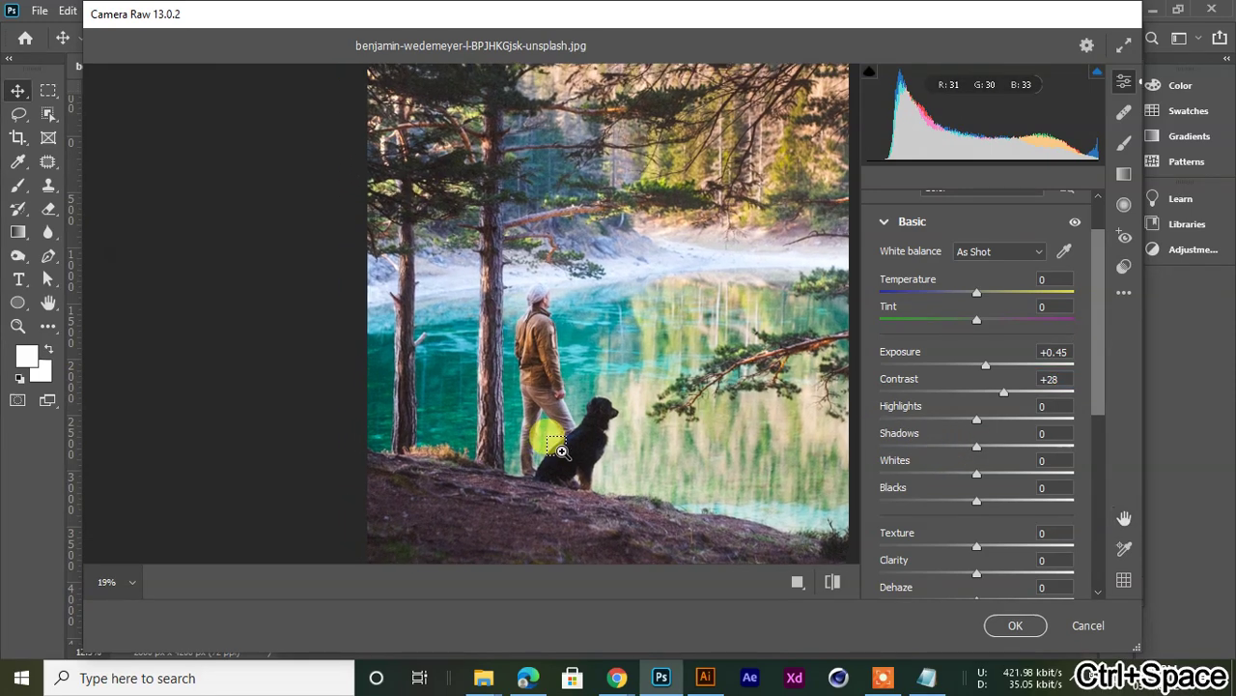
left_click_drag(525, 387, 565, 395)
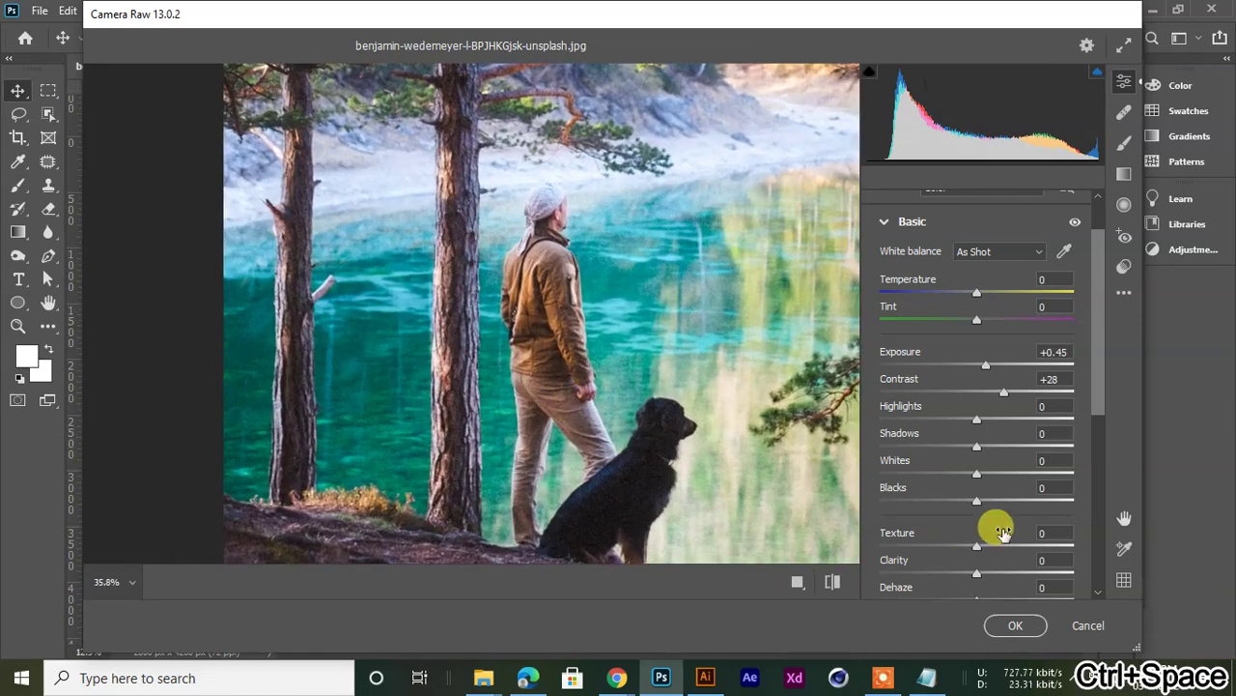
left_click_drag(641, 422, 527, 327)
mouse_move(978, 452)
left_mouse_down()
mouse_move(1085, 458)
mouse_move(924, 464)
mouse_move(1071, 470)
mouse_move(970, 465)
left_mouse_up()
scroll(570, 348, "down", 3)
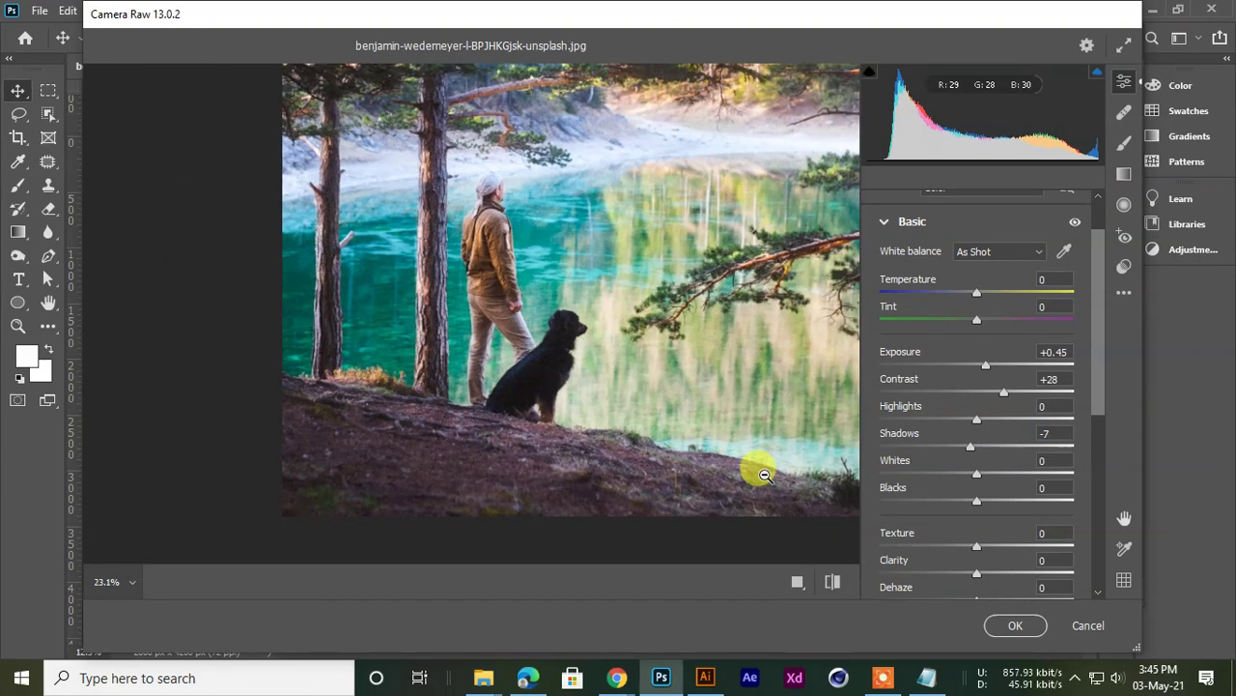
Try Highlights at +45, settle on +21 and set Blacks to -1
left_click_drag(978, 425, 1020, 415)
left_click(661, 152, "alt")
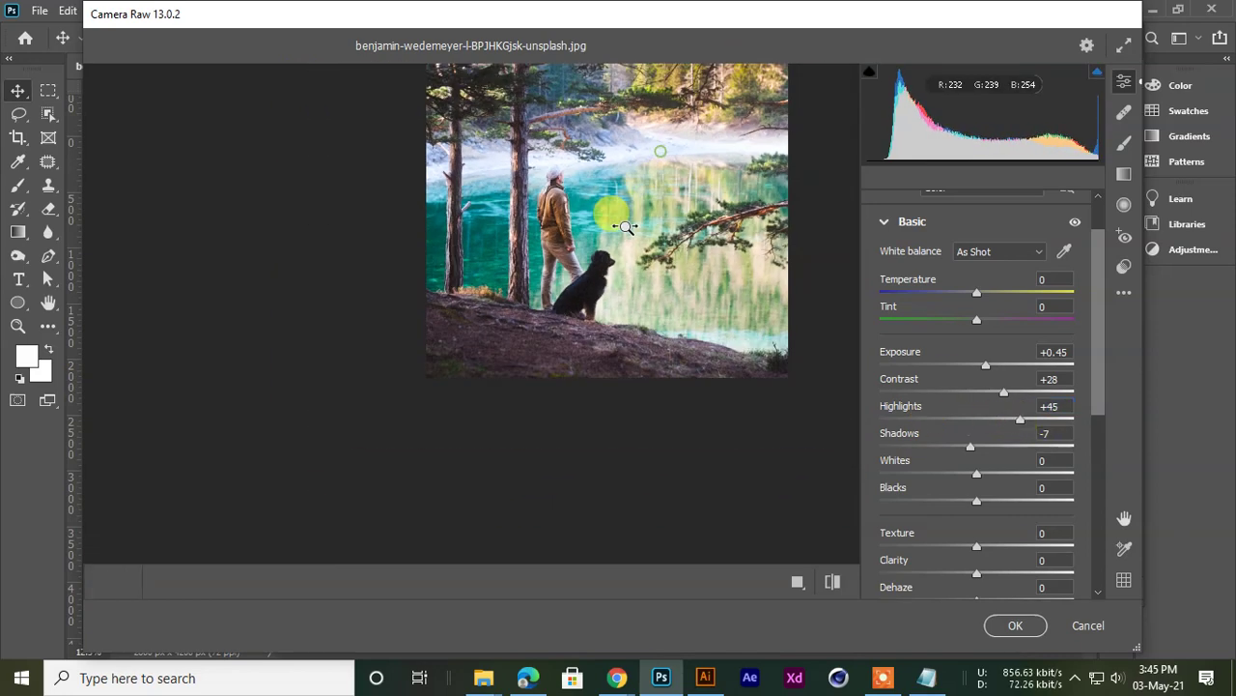
left_click(587, 225, "alt")
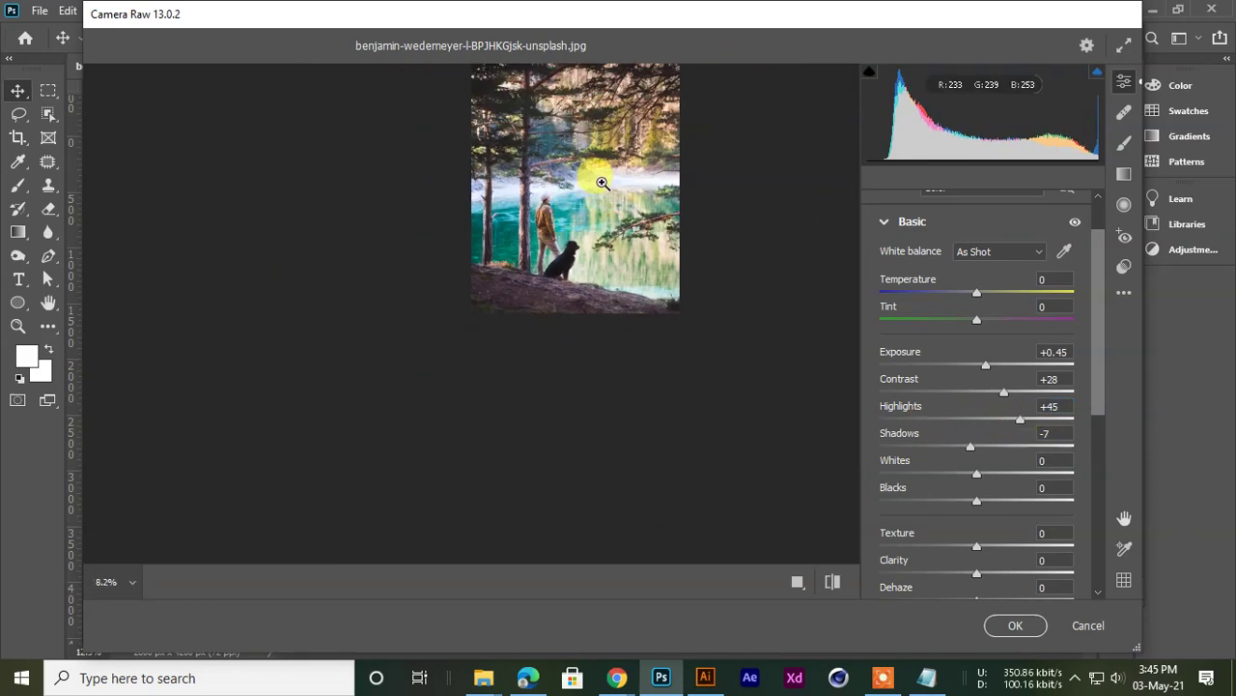
scroll(601, 183, "up", 4)
key("space")
left_click_drag(568, 152, 516, 276)
key("ctrl+space")
left_click(974, 465)
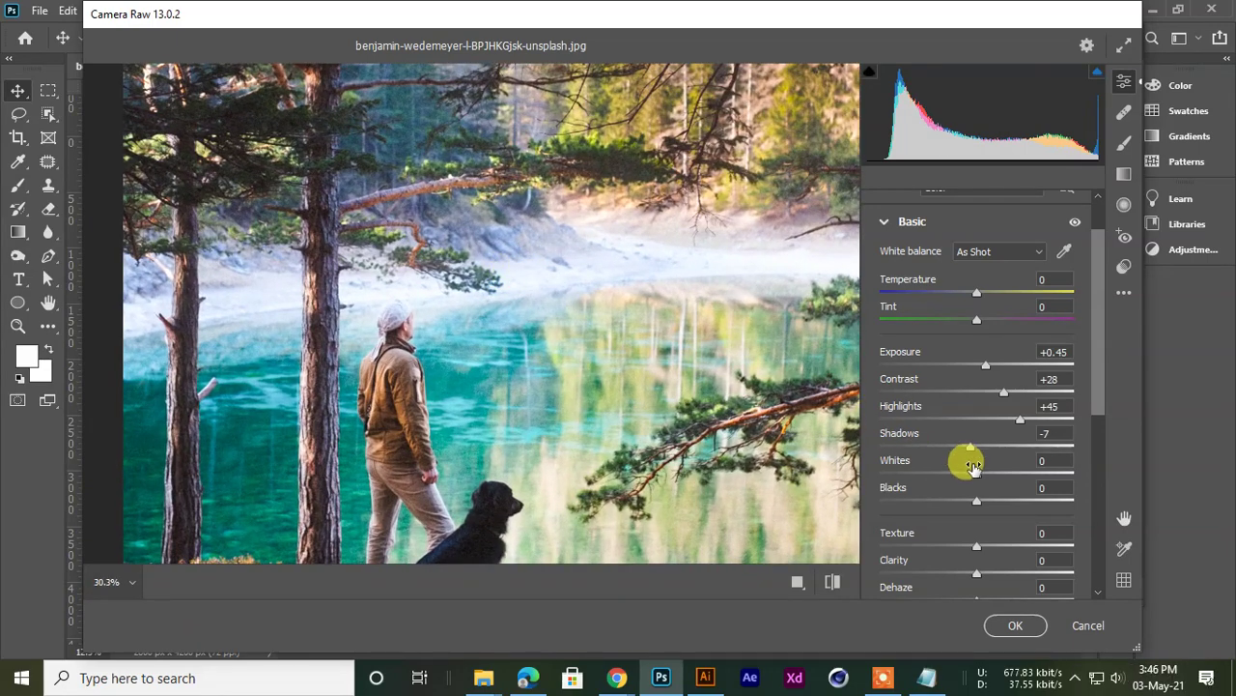
mouse_move(1022, 425)
left_mouse_down()
mouse_move(985, 421)
mouse_move(1049, 422)
mouse_move(999, 431)
left_mouse_up()
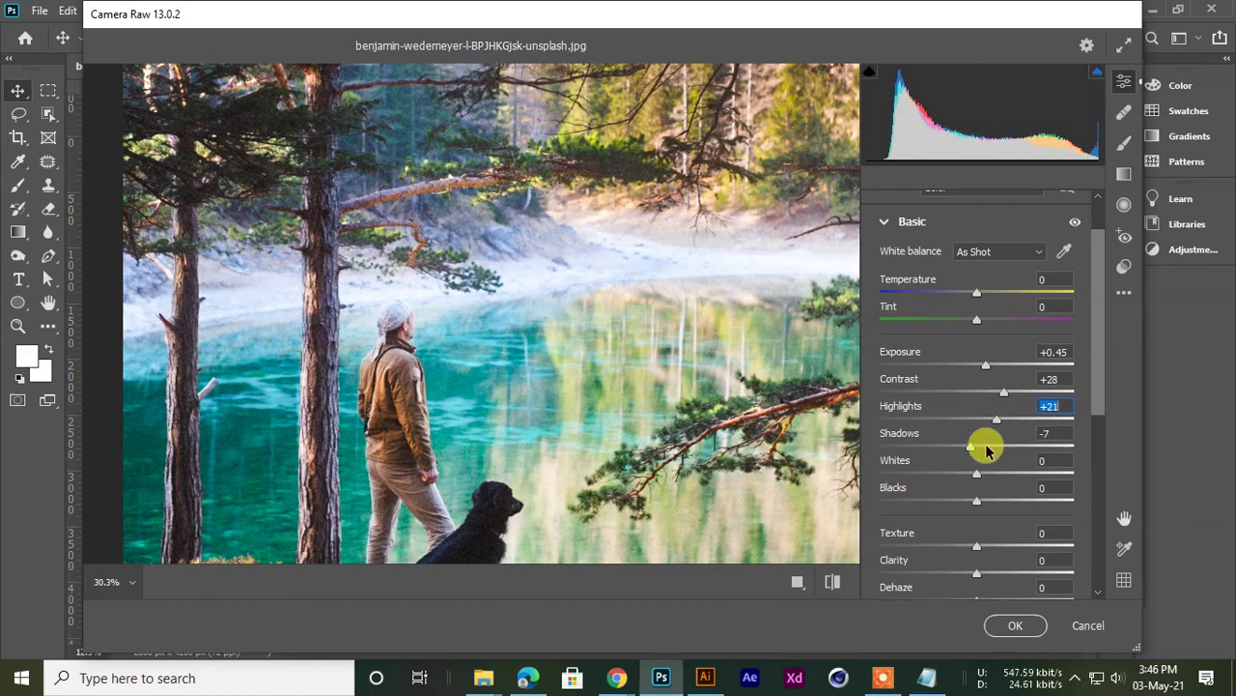
left_click_drag(936, 488, 934, 485)
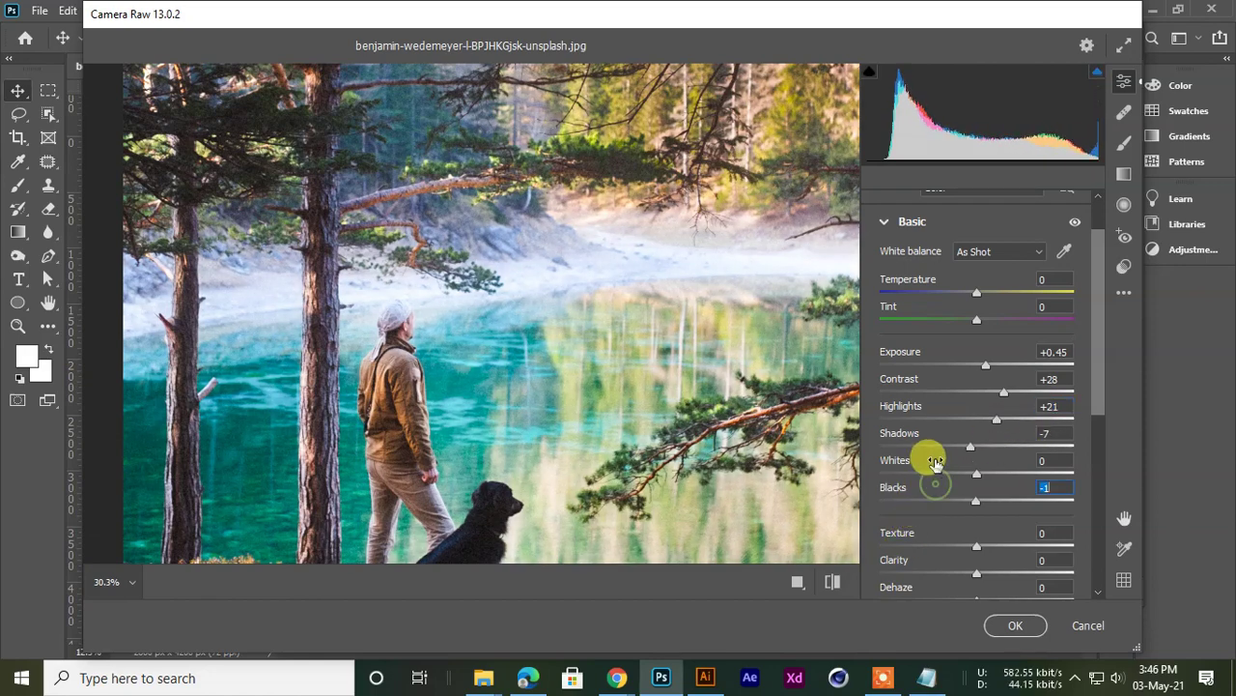
Lower Clarity to -12 while viewing the water beside the man up close
left_click_drag(1097, 358, 1101, 406)
key("ctrl+space")
left_click_drag(434, 336, 667, 377)
left_click_drag(897, 442, 969, 468)
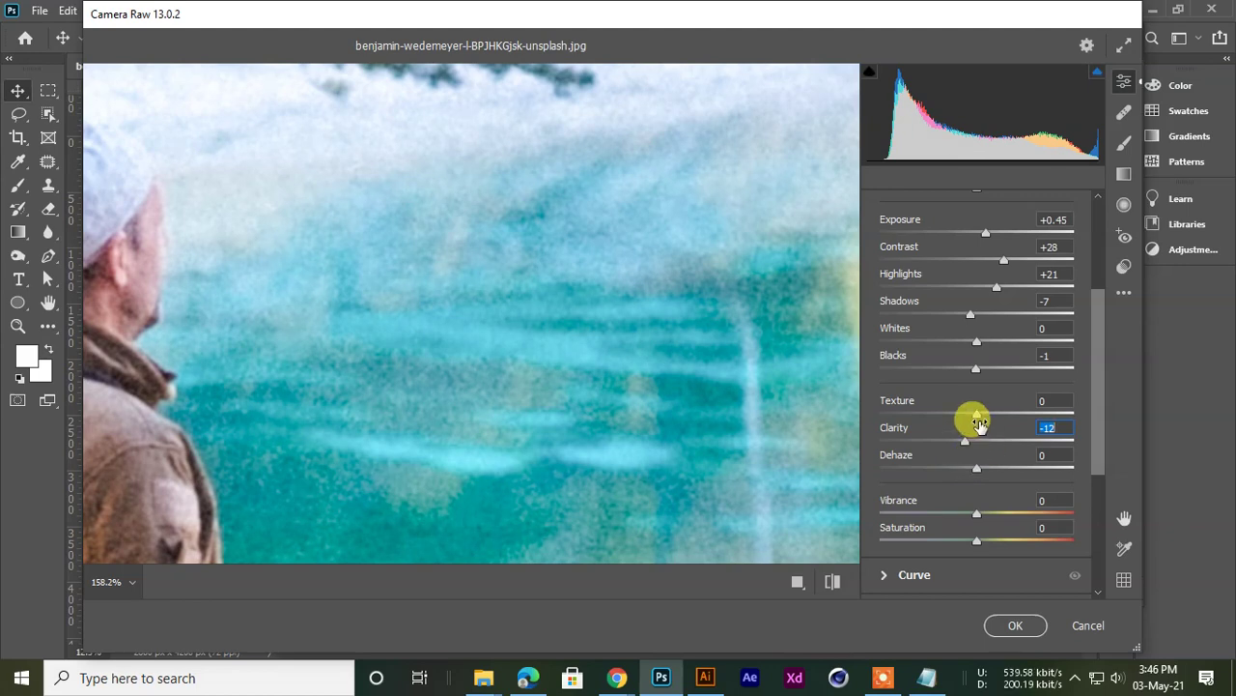
Compare Texture at -93 and +73 on the man and water, and settle on -44
left_click_drag(979, 418, 886, 415)
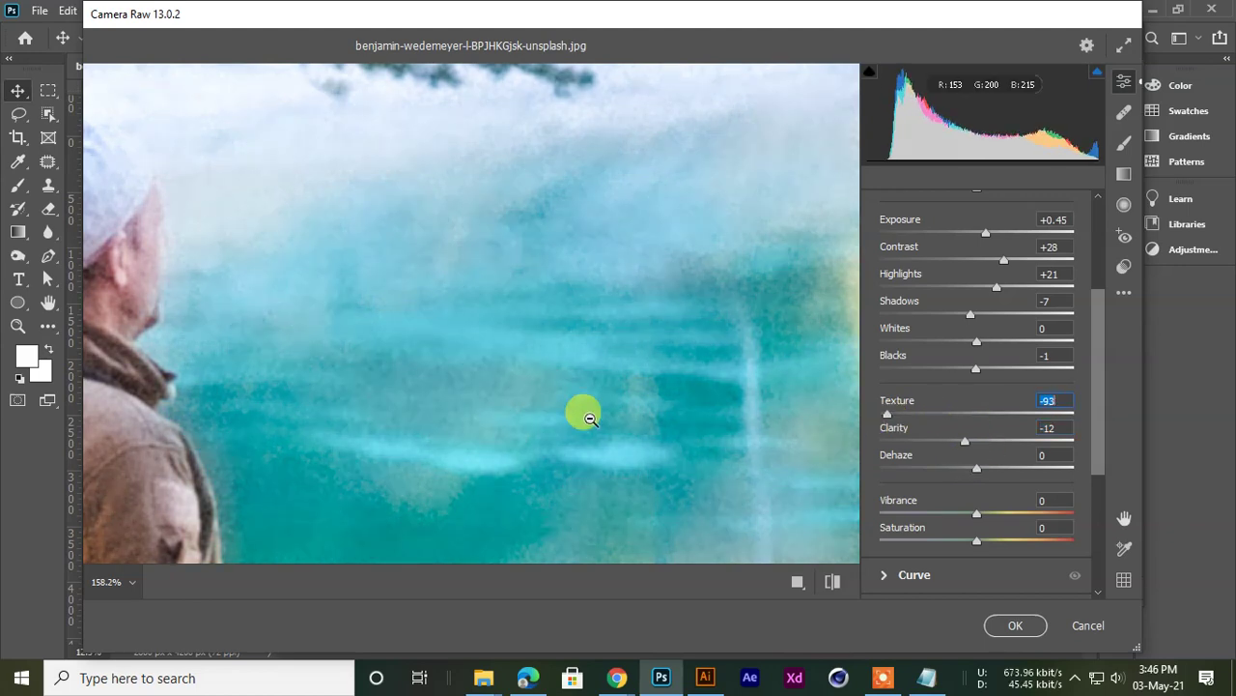
left_click(468, 356)
left_click_drag(469, 357, 912, 473)
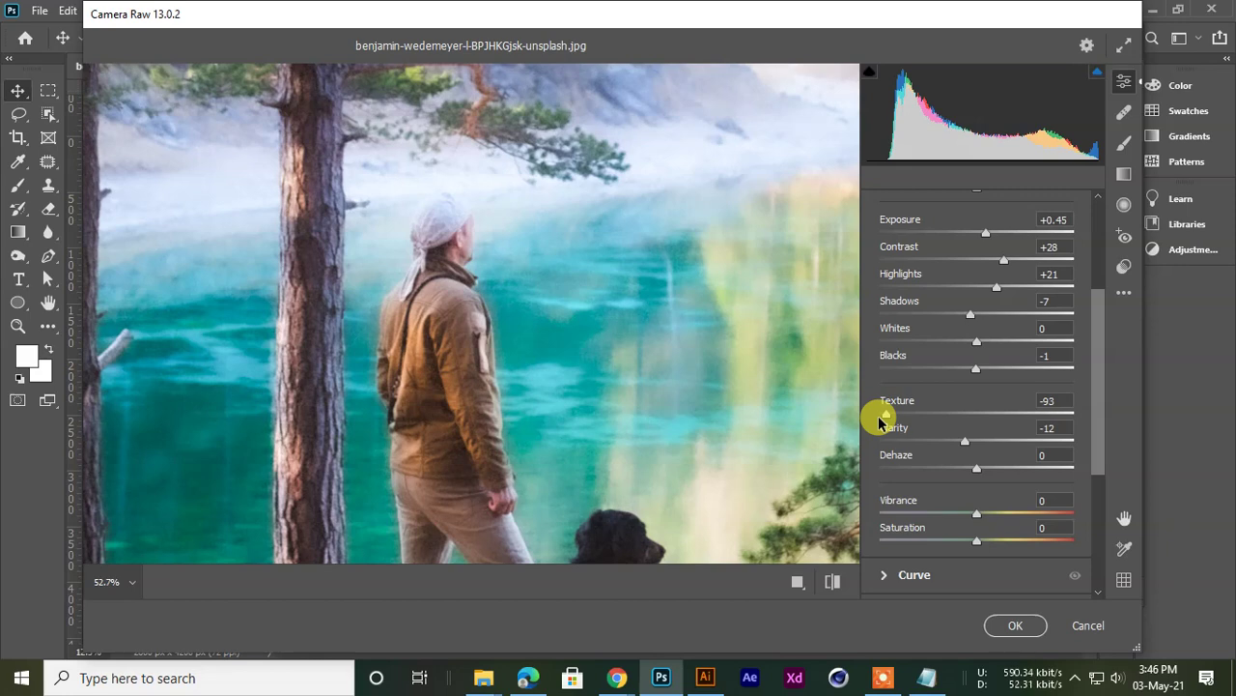
left_click_drag(881, 413, 1048, 416)
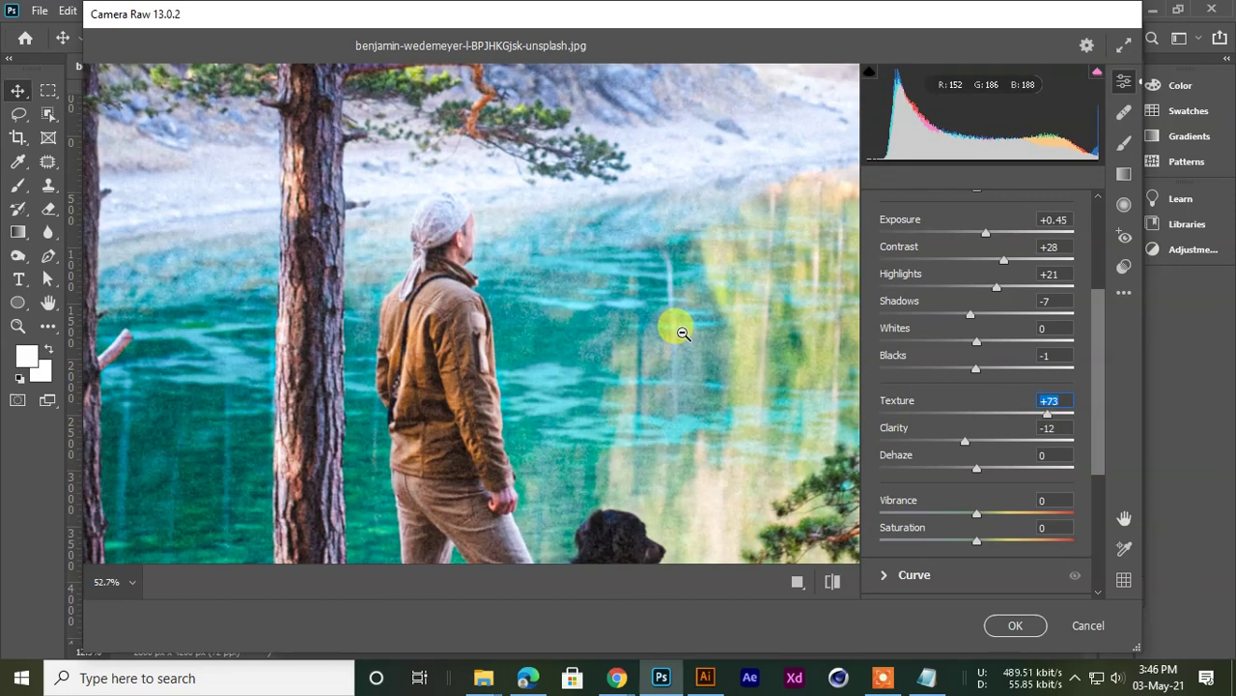
left_click_drag(1039, 415, 941, 431)
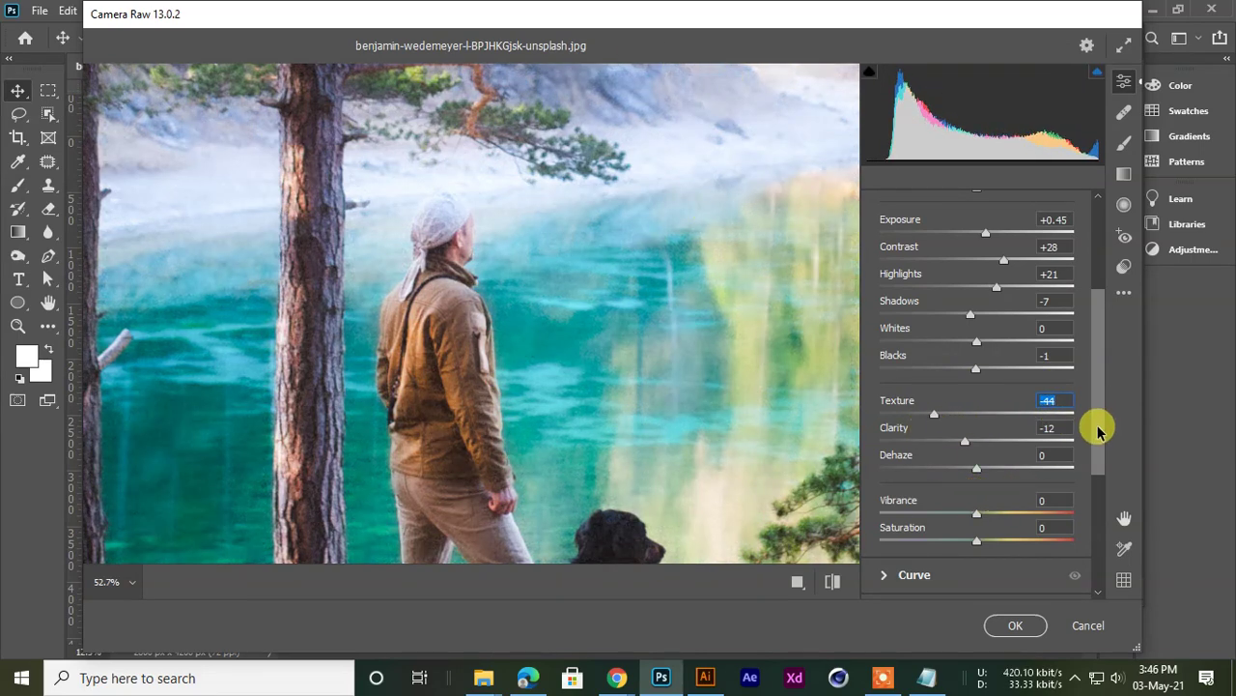
Try Vibrance at about +28 on the whole photo and raise it to +91
left_click_drag(1100, 402, 1099, 450)
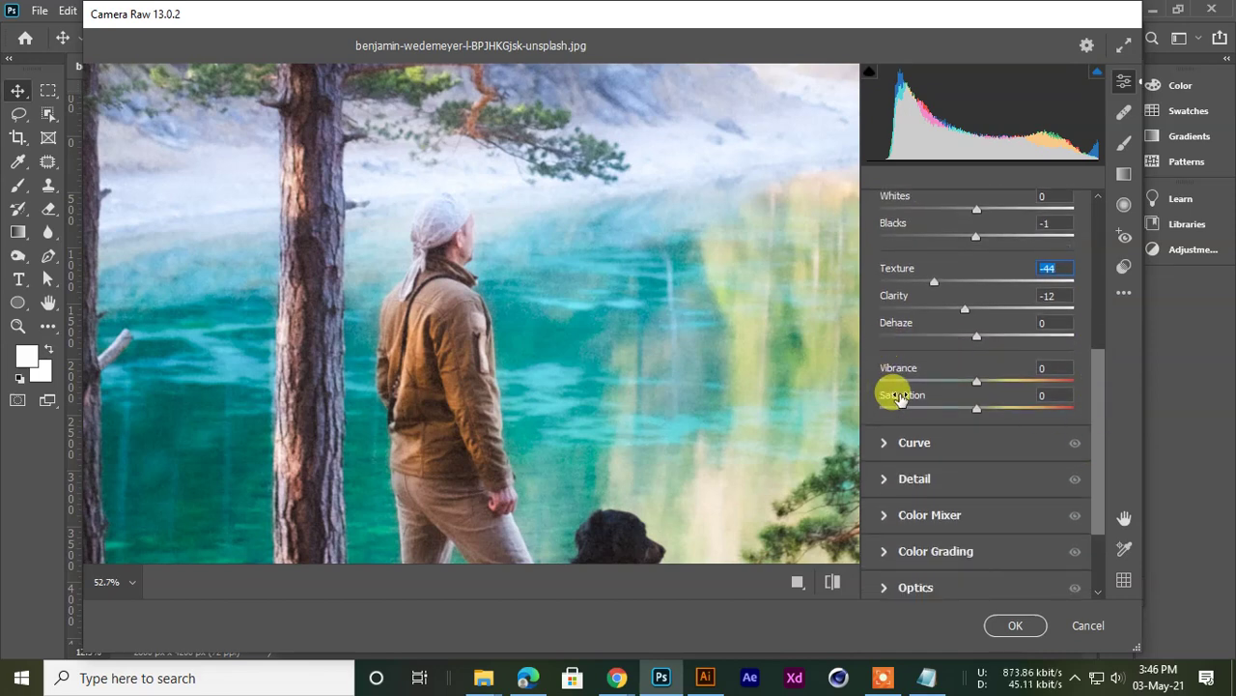
left_click_drag(978, 386, 1004, 384)
scroll(571, 331, "down", 5)
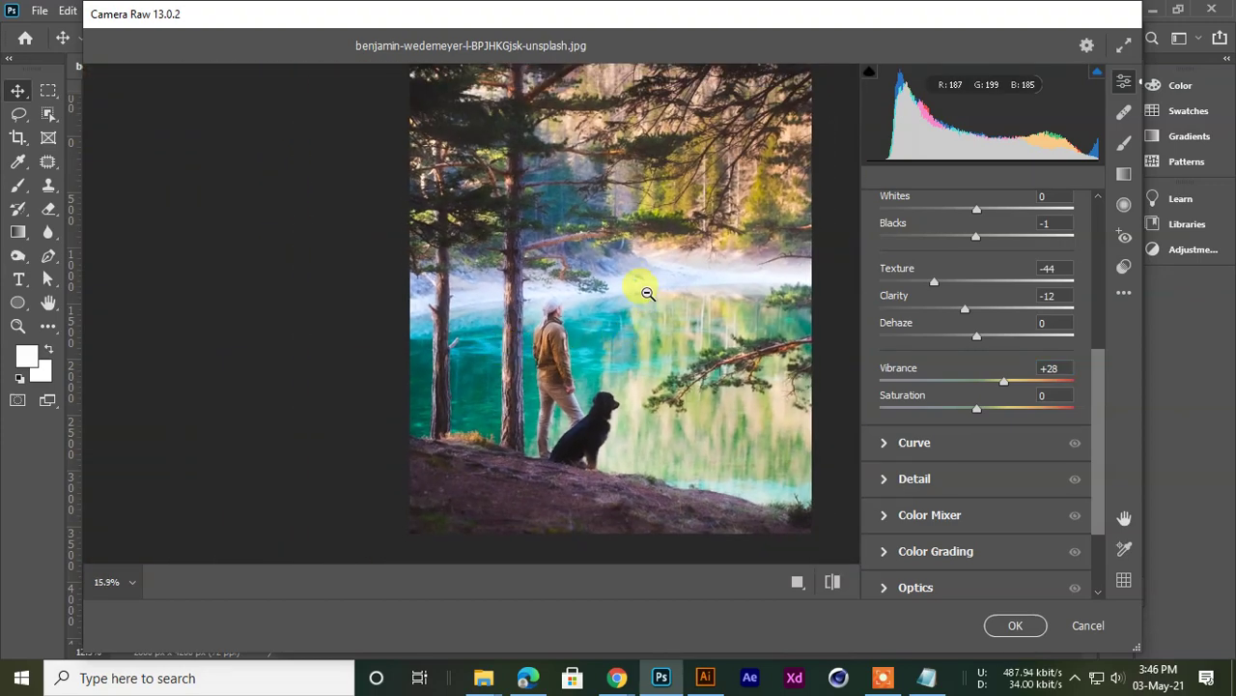
scroll(648, 293, "up", 3)
scroll(634, 266, "down", 1)
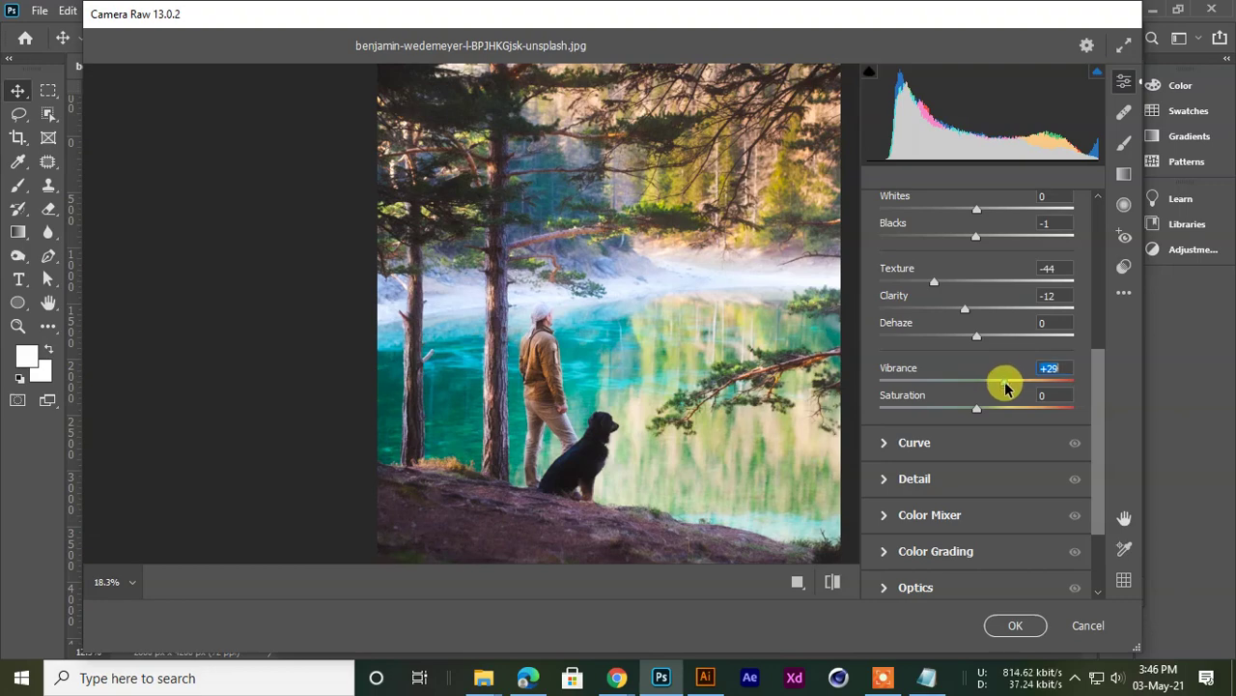
left_click_drag(1004, 386, 1068, 386)
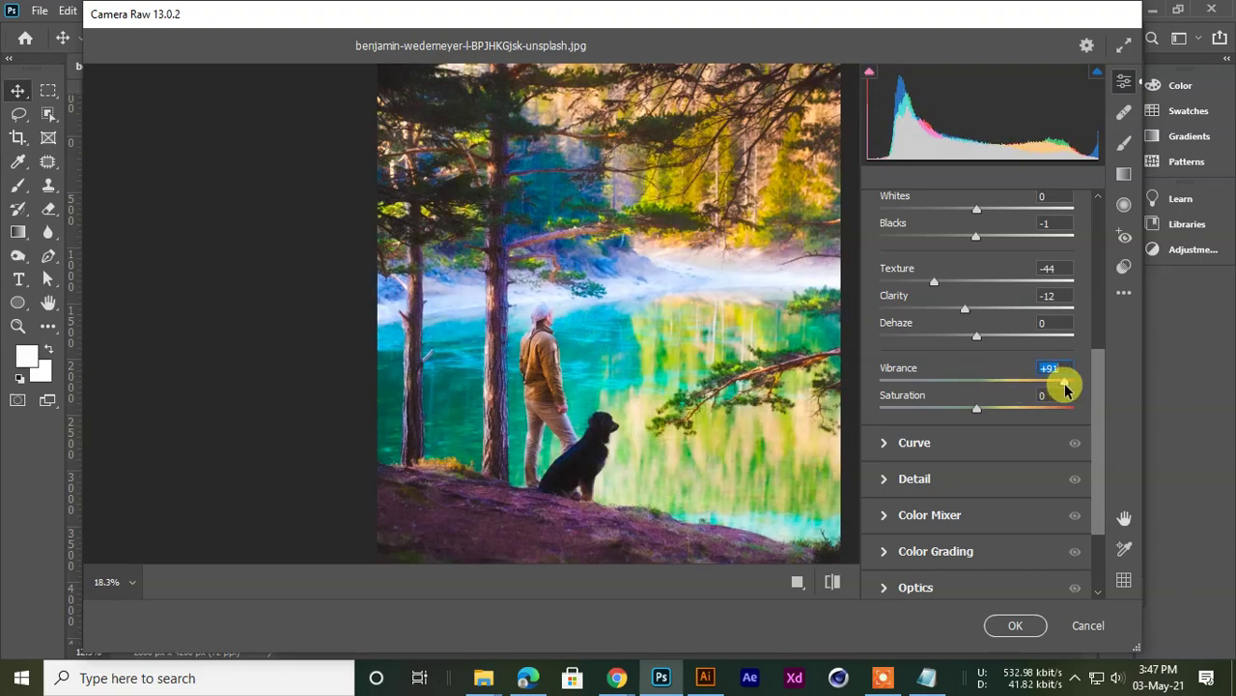
Review the whole photo's colours, try Saturation at +34 and -66, and settle on +5
left_click_drag(530, 260, 580, 292)
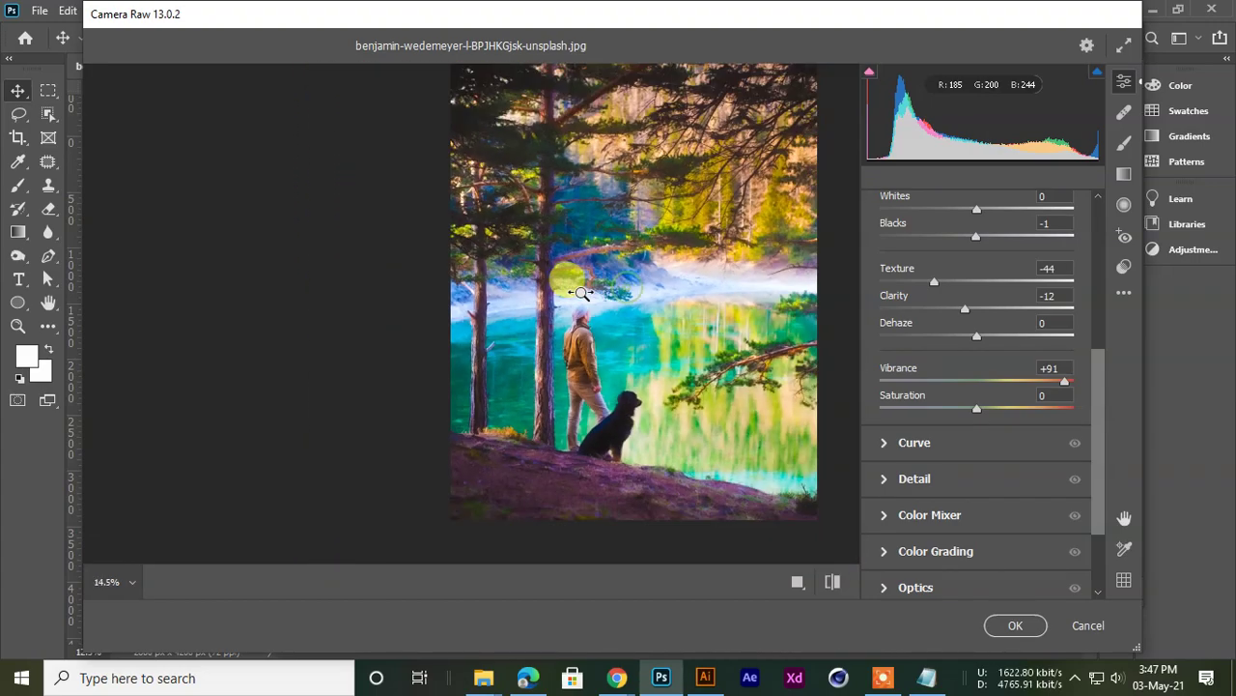
left_click_drag(645, 200, 475, 300)
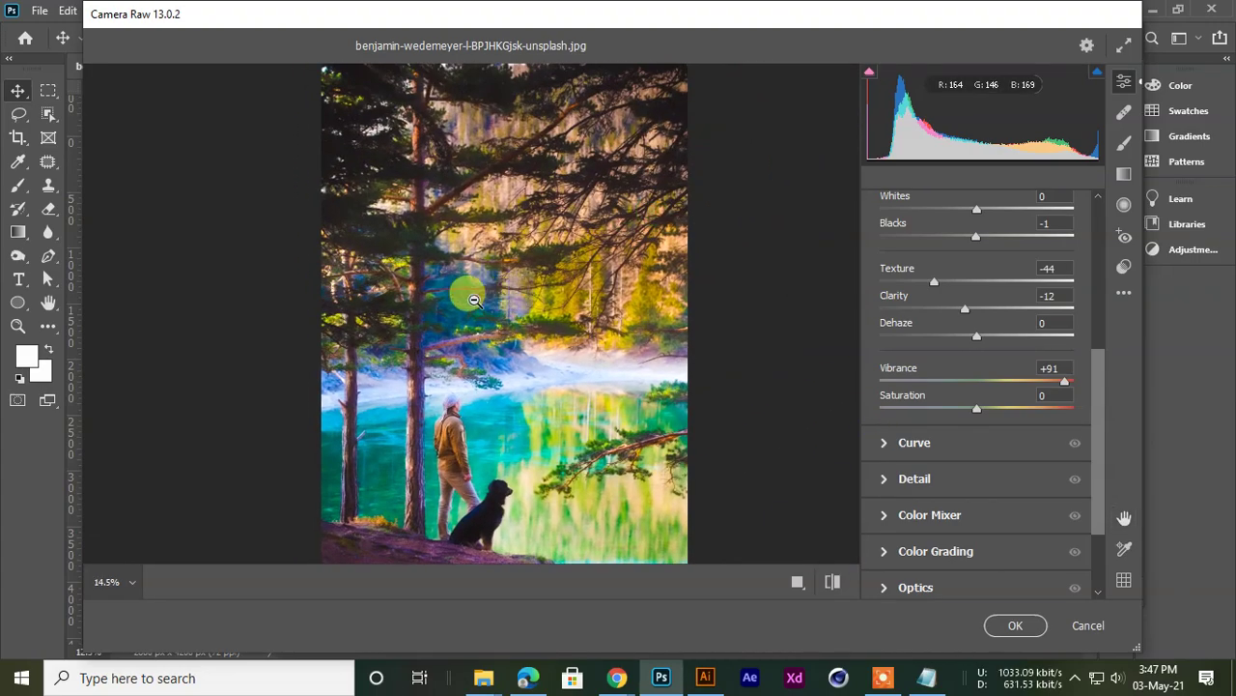
left_click_drag(345, 249, 543, 329)
left_click_drag(432, 419, 499, 307)
left_click_drag(612, 325, 609, 327)
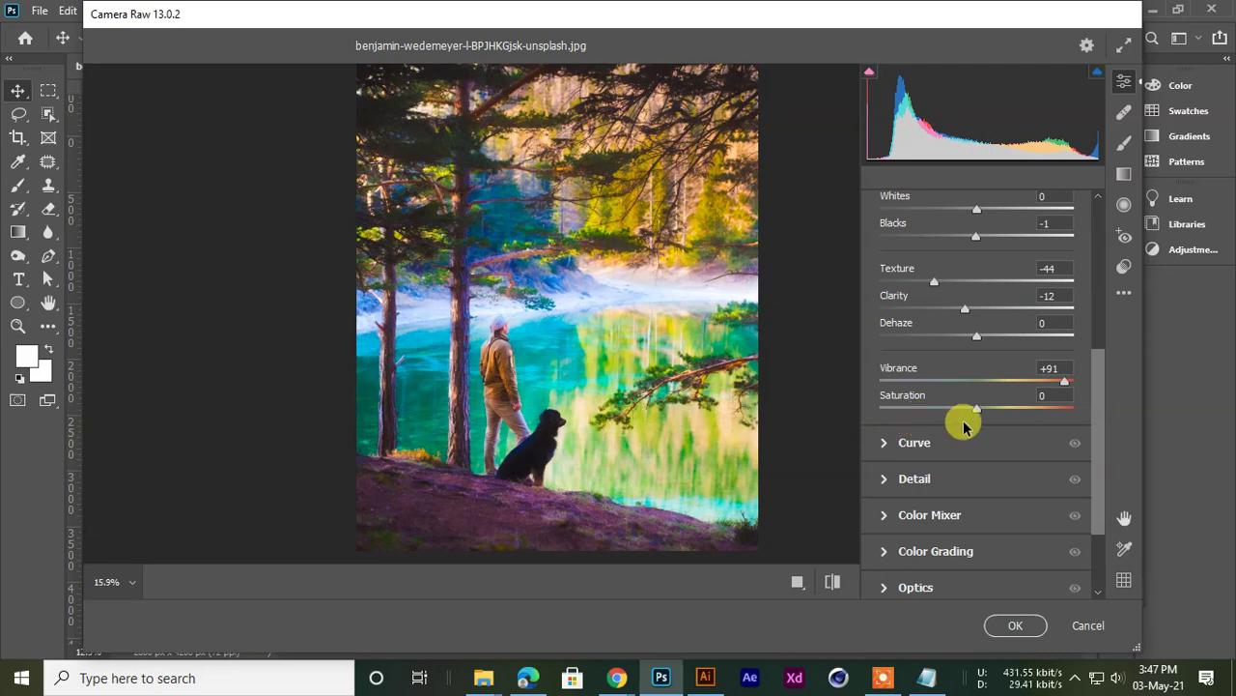
left_click_drag(978, 414, 1010, 429)
mouse_move(516, 330)
left_mouse_down()
mouse_move(566, 325)
mouse_move(523, 343)
mouse_move(494, 335)
left_mouse_up()
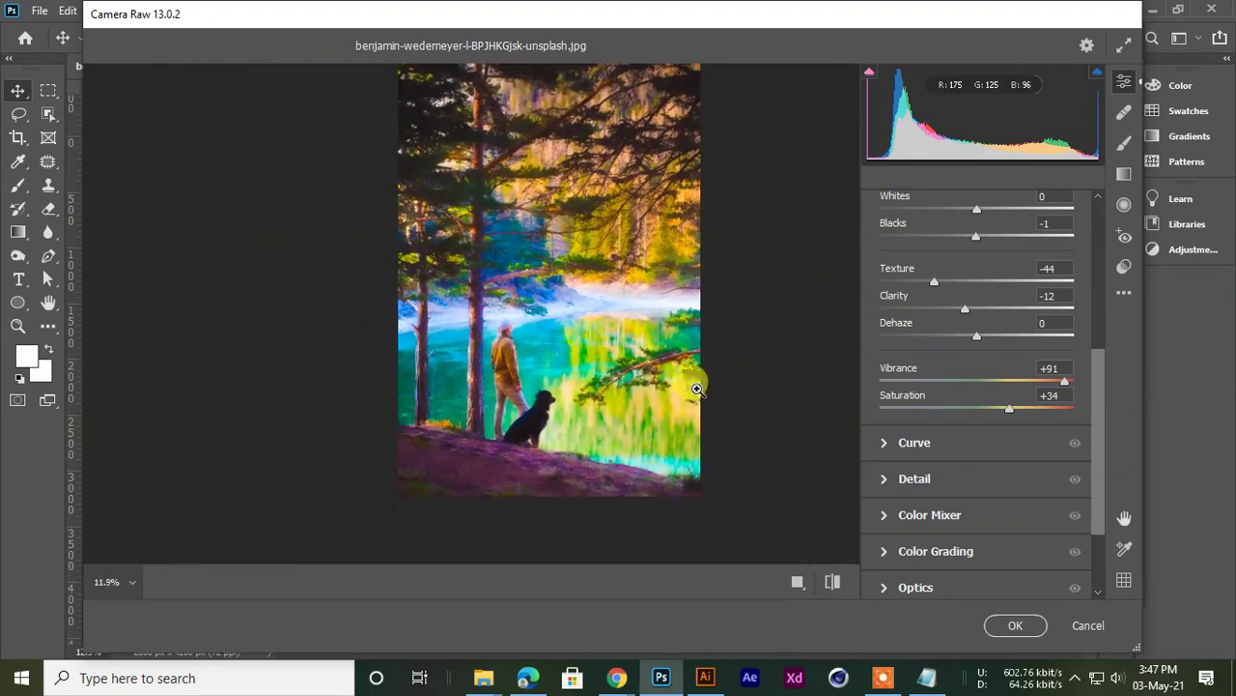
left_click_drag(1003, 413, 918, 416)
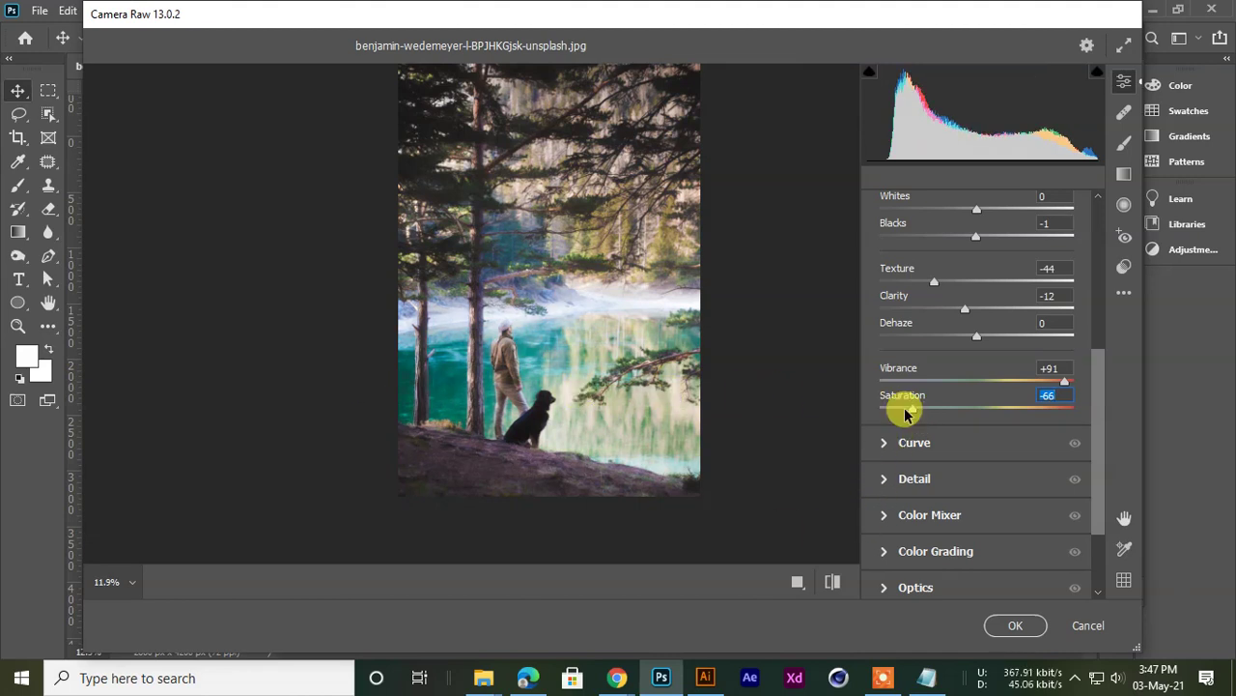
left_click_drag(917, 414, 979, 413)
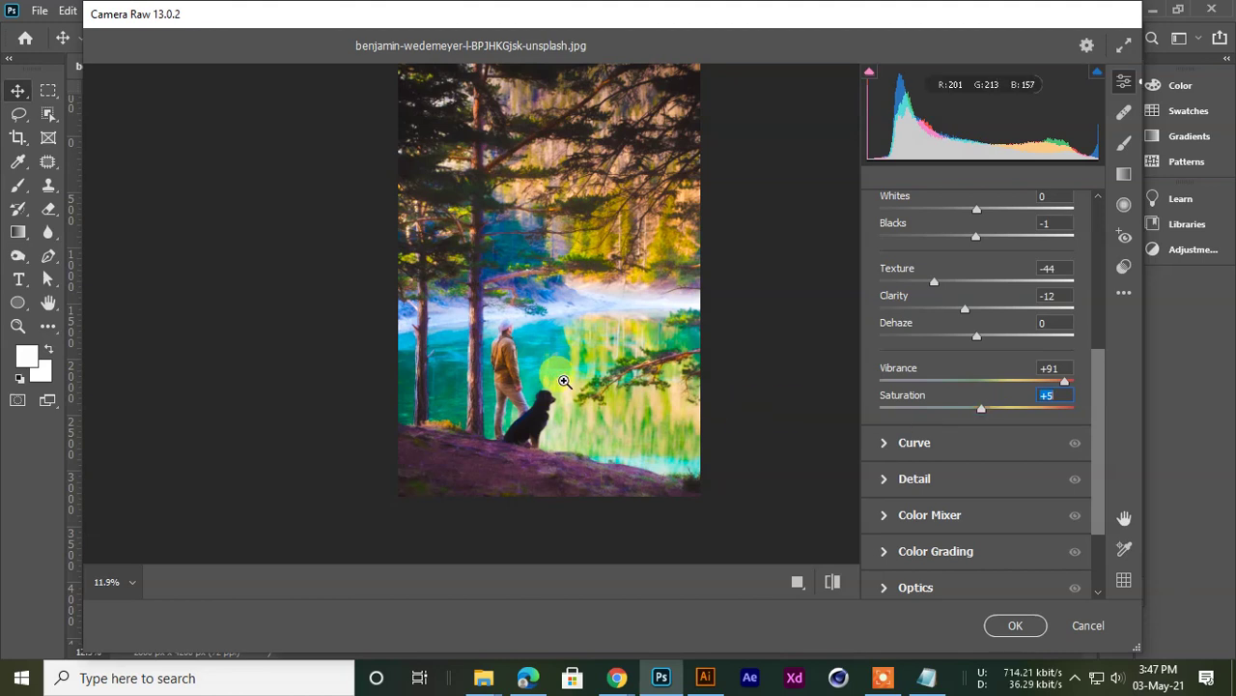
Shape the main point curve with two upper points, one at input 190, output 188, and a shadow point at input 69
scroll(937, 488, "down", 2)
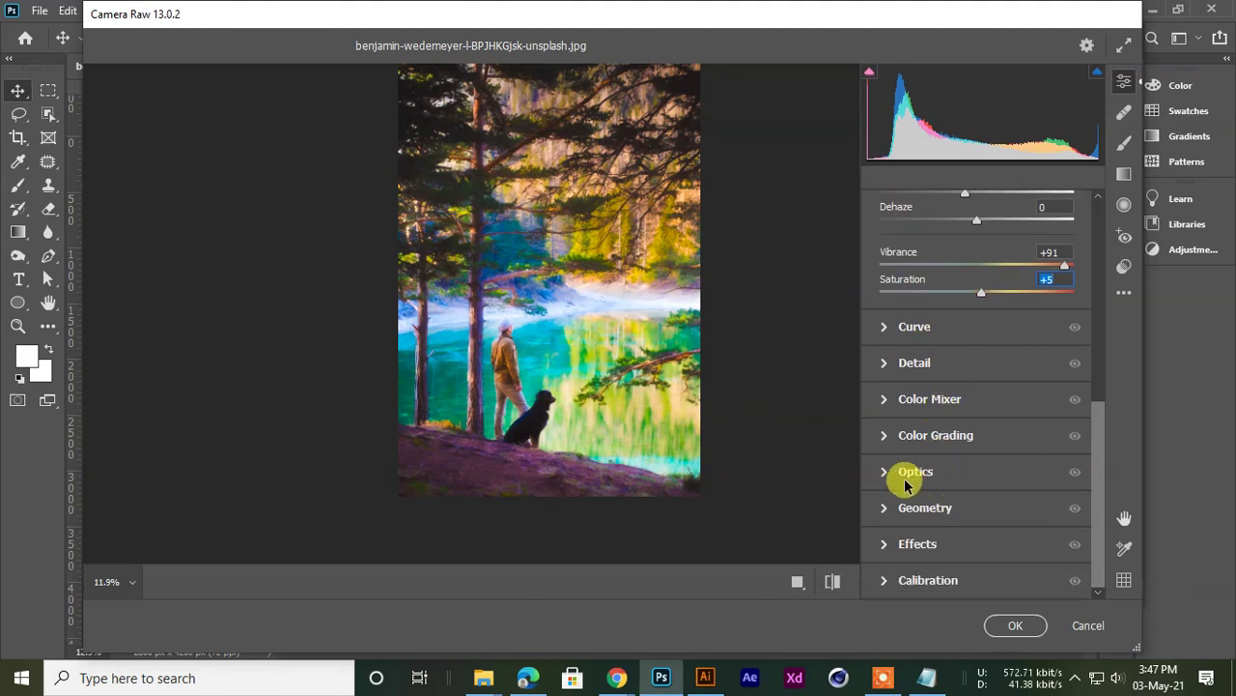
left_click(894, 329)
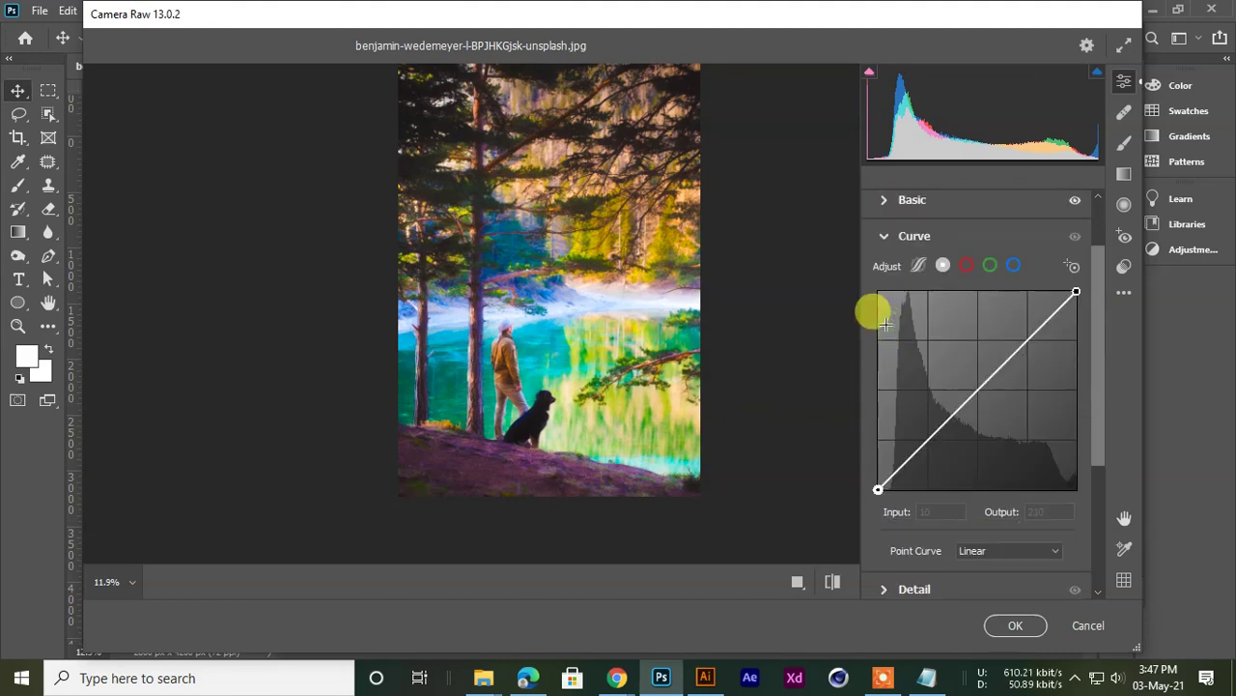
left_click_drag(980, 364, 1010, 329)
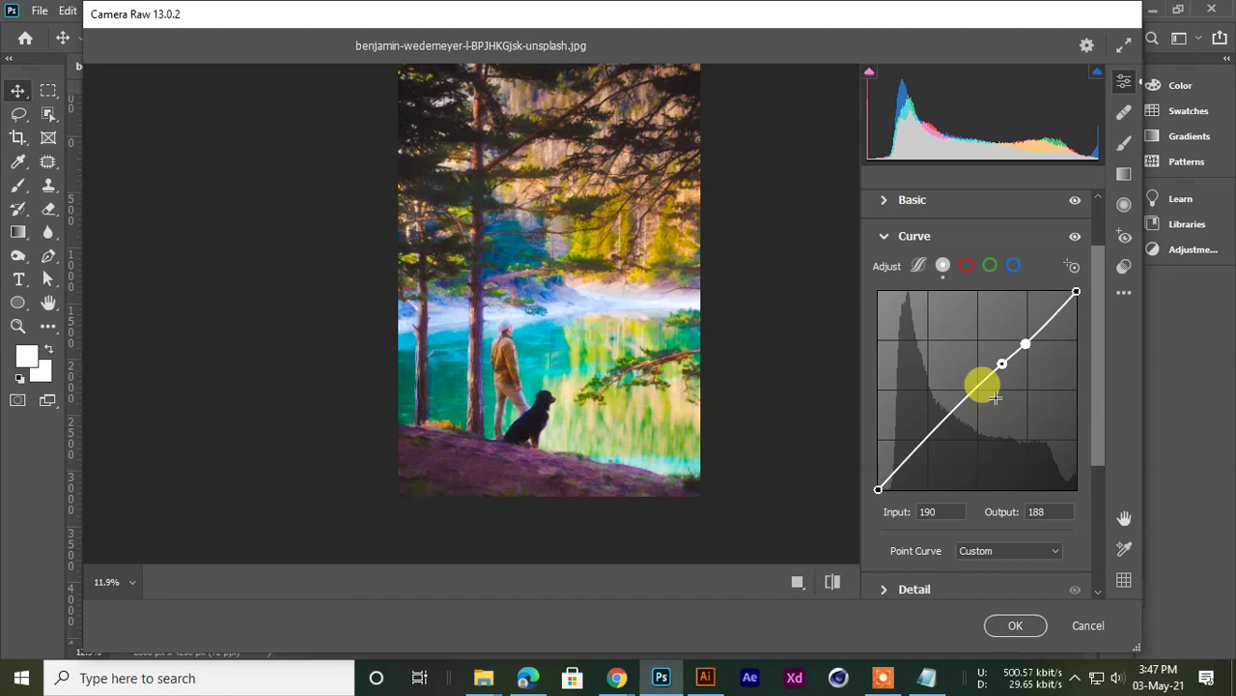
left_click_drag(934, 435, 930, 426)
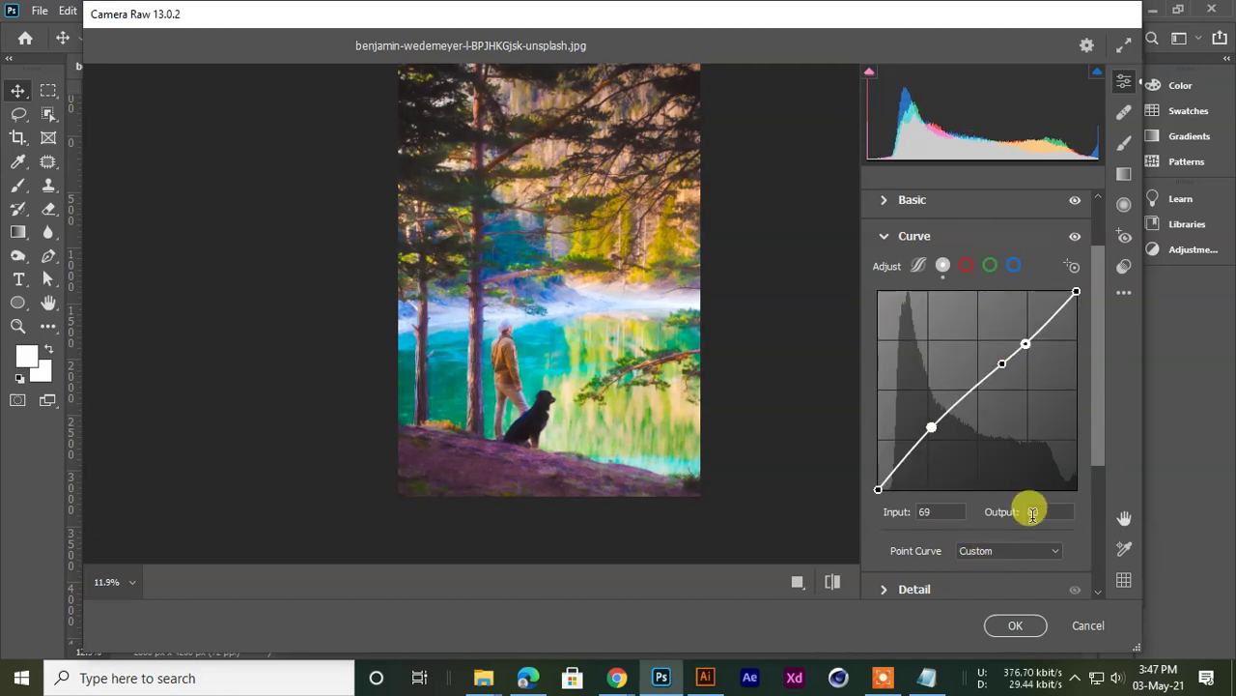
Lower the midpoint of the red channel curve to input 147, output 115
left_click(967, 267)
mouse_move(1022, 343)
left_mouse_down()
mouse_move(1011, 325)
mouse_move(1031, 364)
mouse_move(1019, 357)
left_mouse_up()
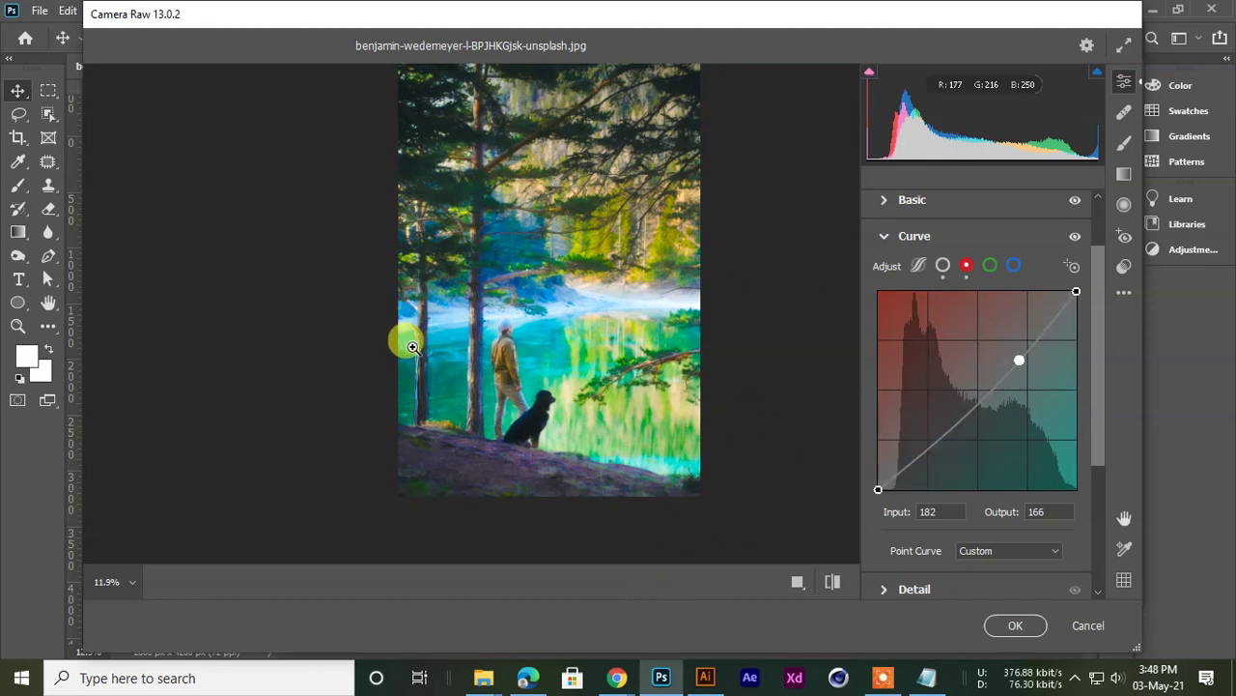
left_click_drag(1018, 360, 990, 400)
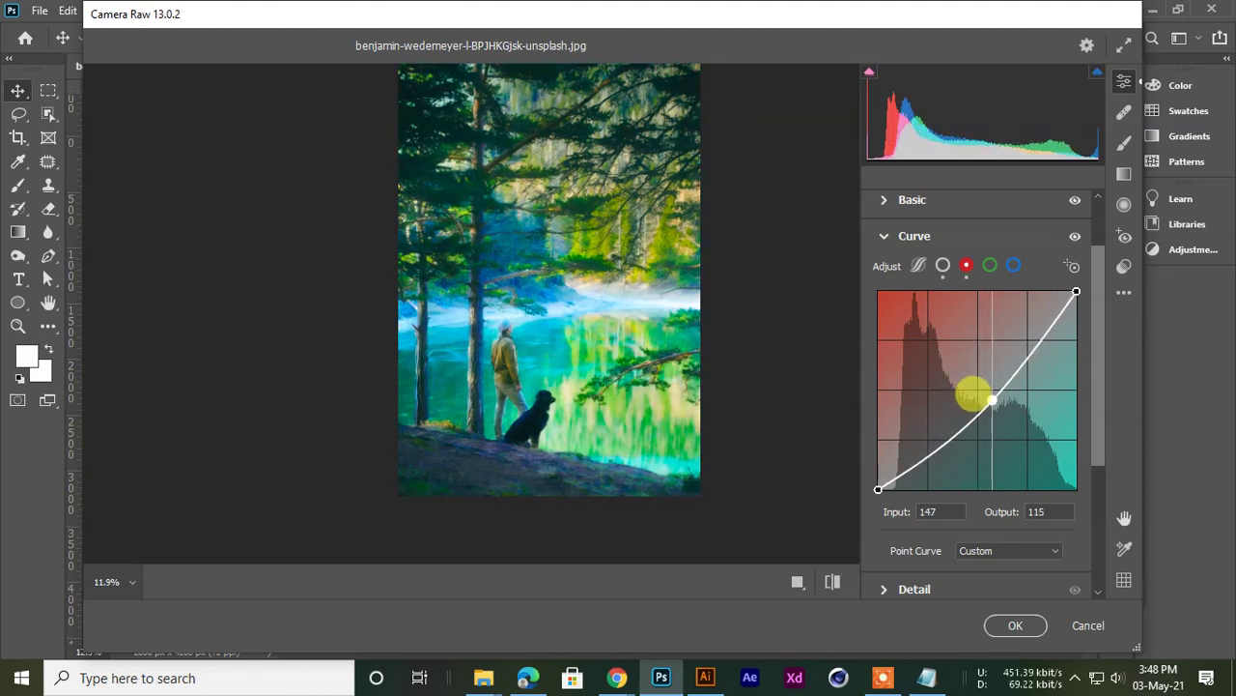
left_click_drag(475, 22, 496, 21)
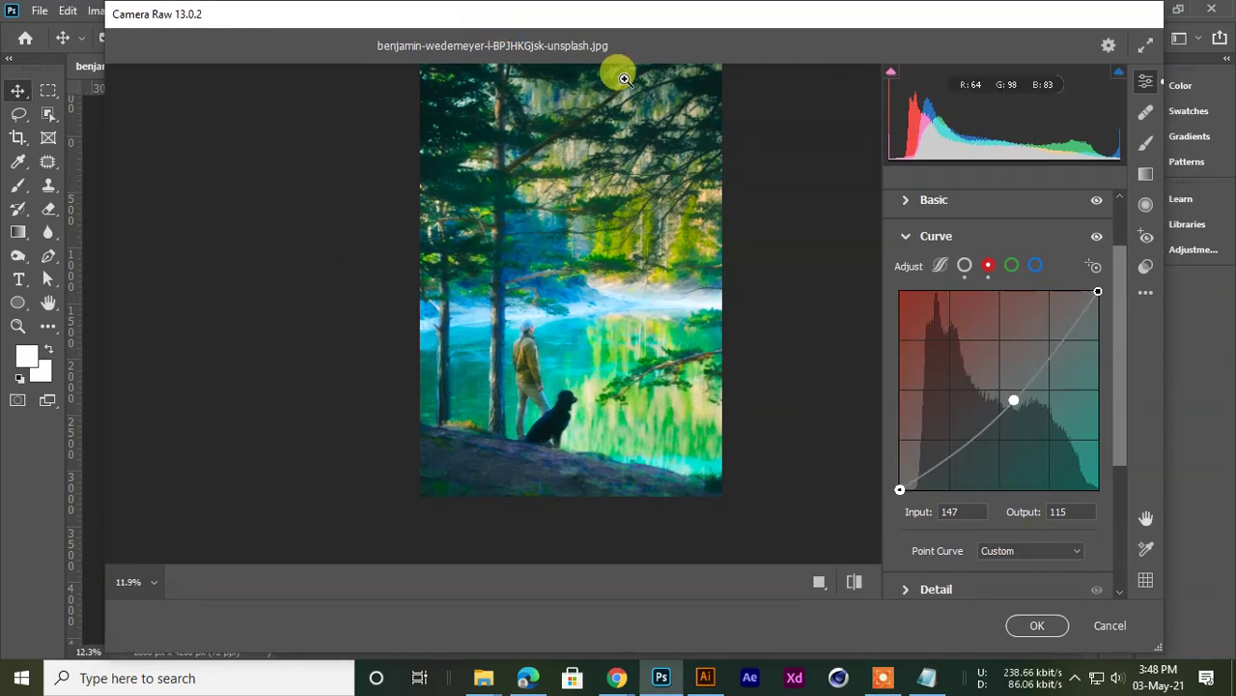
left_click_drag(454, 20, 422, 32)
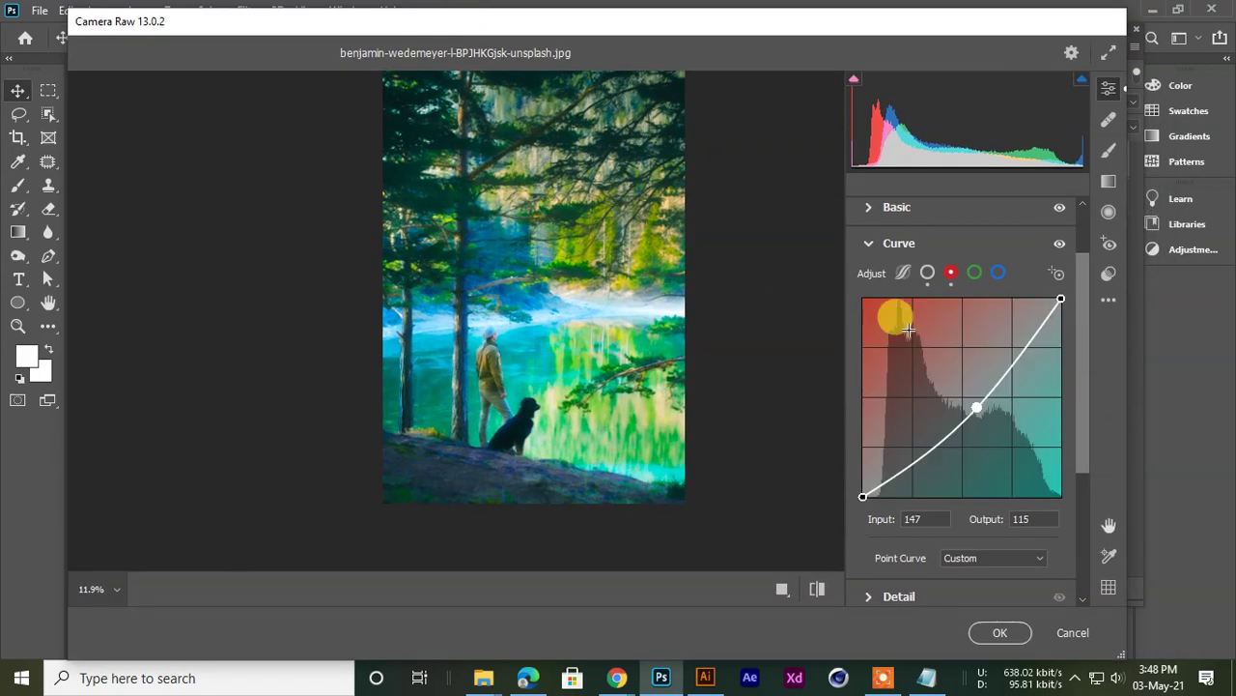
Reopen the Basic adjustments, try Temperature at +22, and inspect the lake around the man up close
left_click(868, 247)
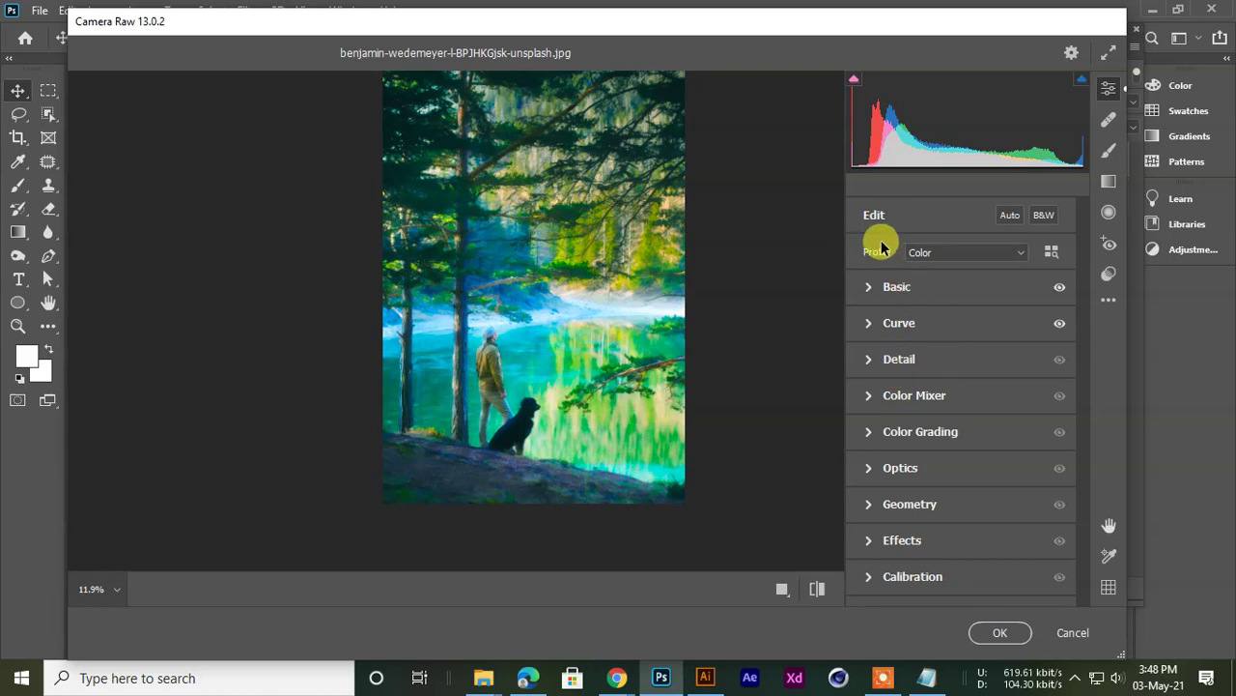
left_click(867, 287)
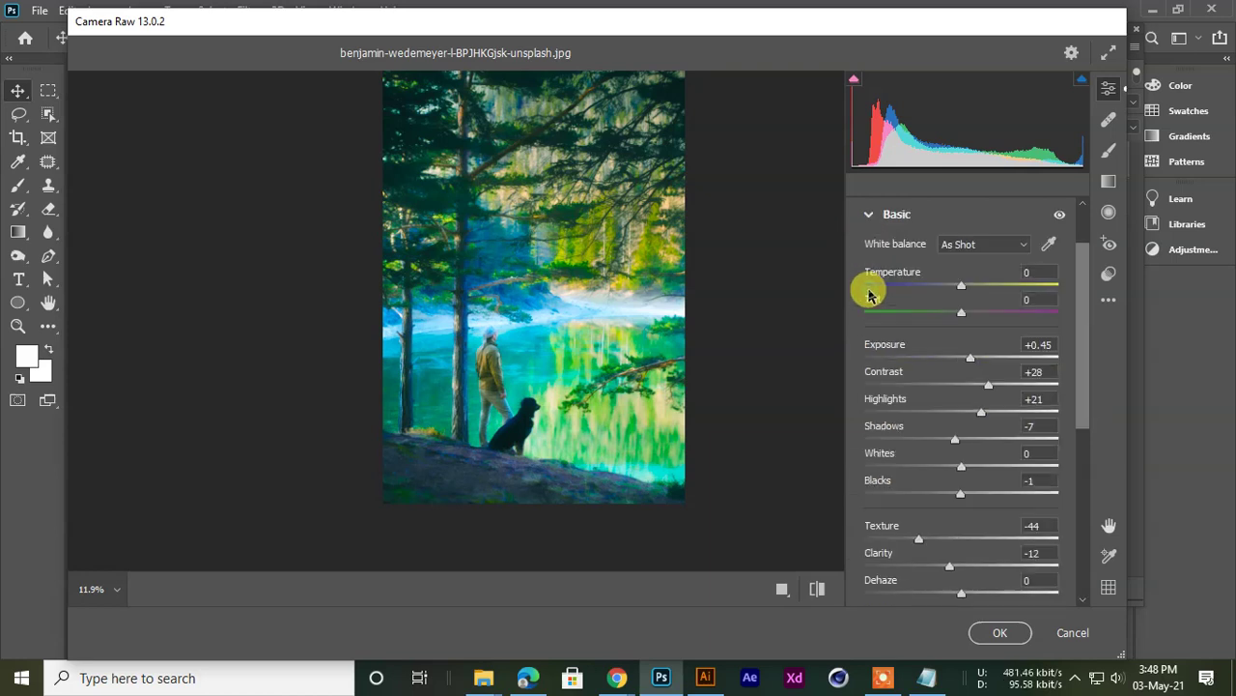
left_click(870, 216)
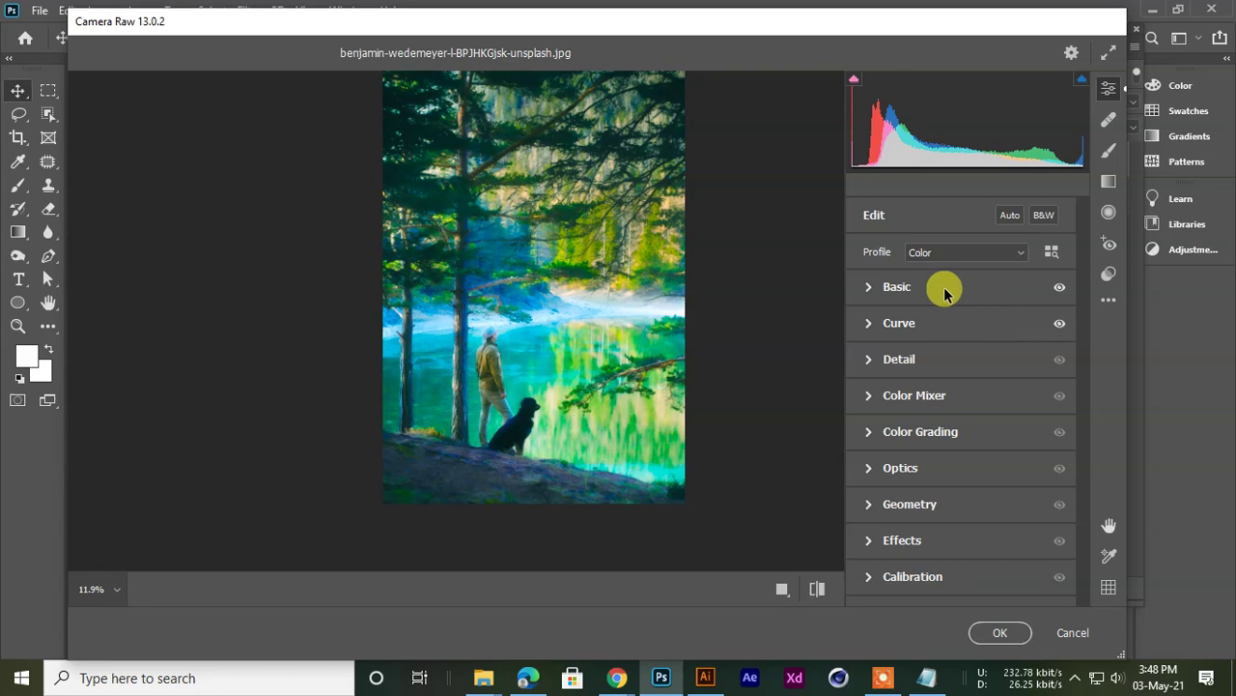
left_click(875, 289)
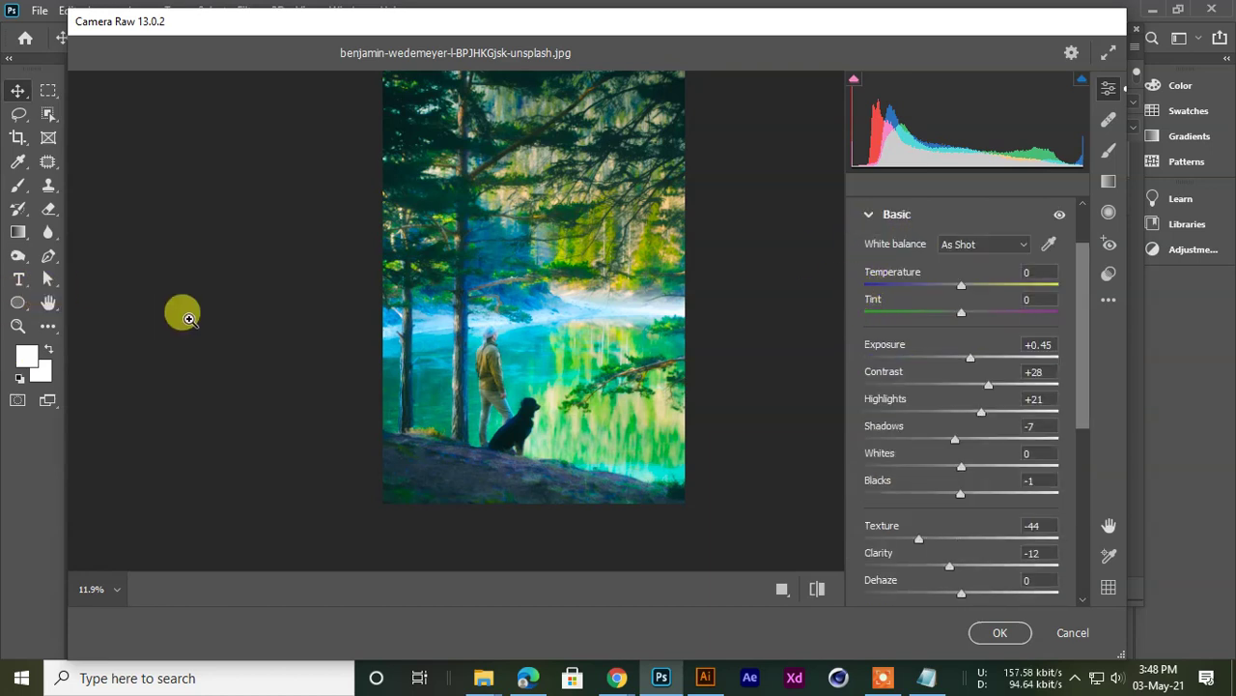
left_click_drag(467, 255, 477, 281)
left_click(963, 293)
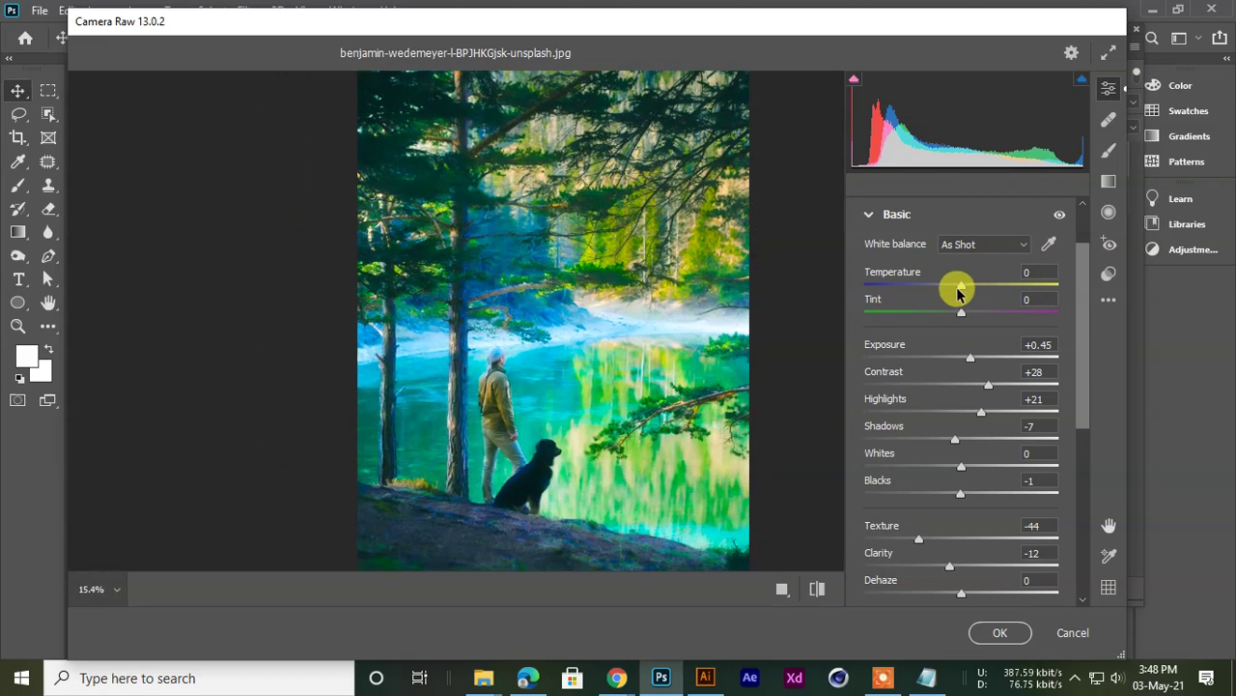
left_click_drag(964, 293, 982, 293)
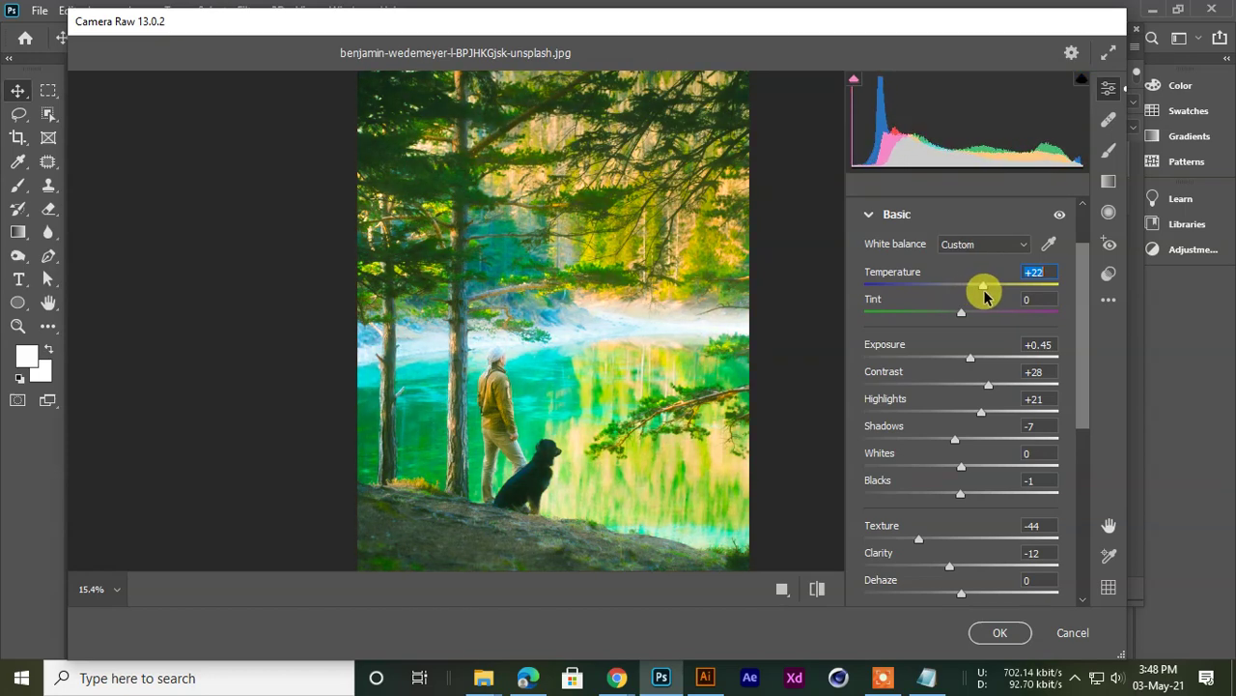
scroll(578, 354, "up", 5)
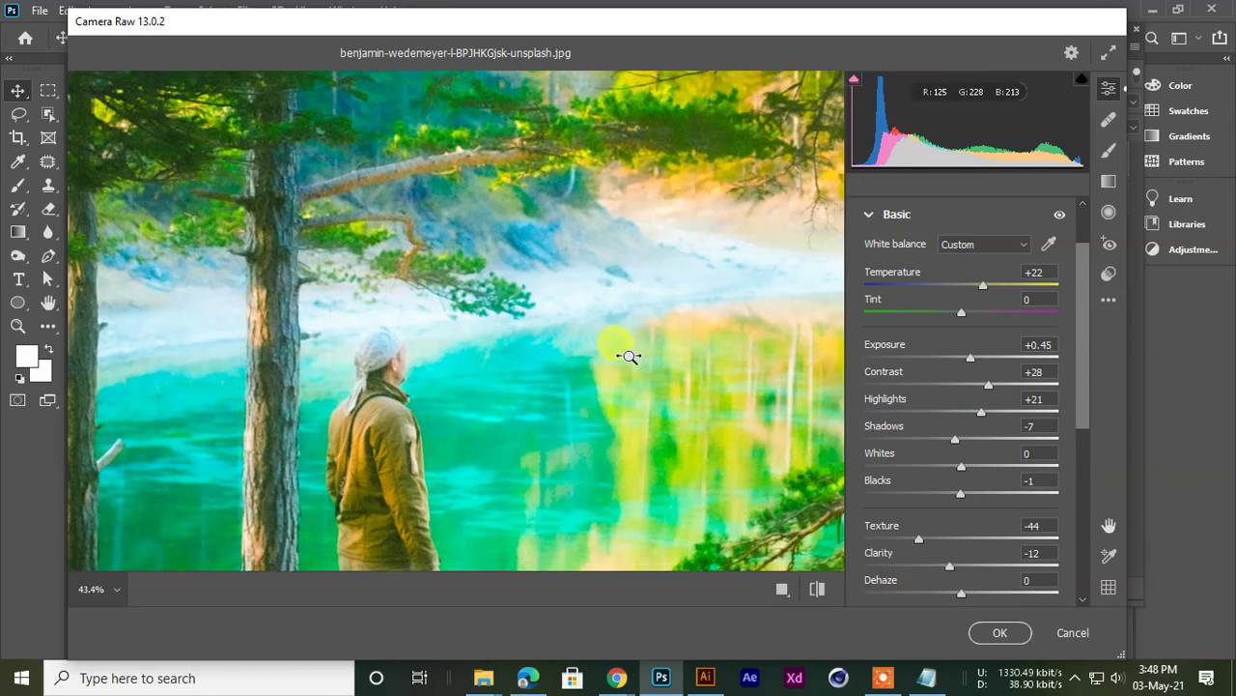
scroll(618, 354, "down", 2)
Shift the Basic Tint towards magenta and check the effect on the whole photo
left_click(980, 327)
left_click_drag(971, 320, 971, 294)
left_click_drag(836, 314, 981, 520)
left_click_drag(1079, 288, 1078, 508)
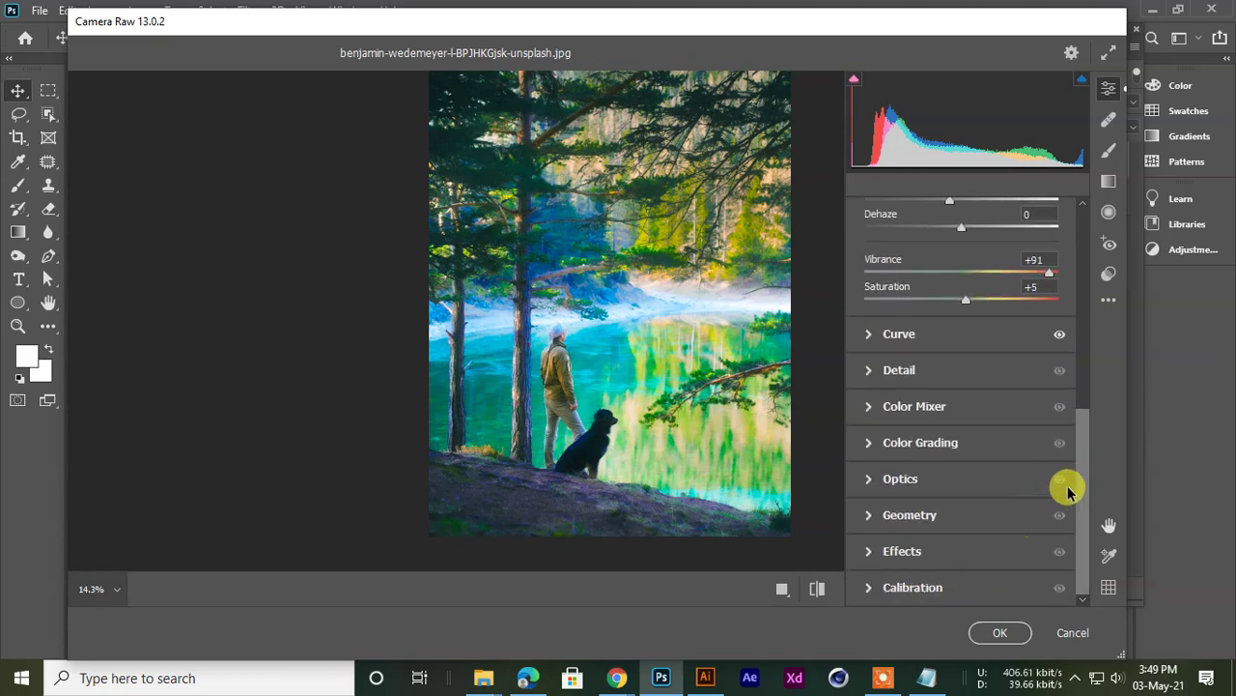
Place a color sampler on the lake's yellow reflection and raise Saturation to +18
left_click(1109, 524)
left_click_drag(800, 466, 409, 335)
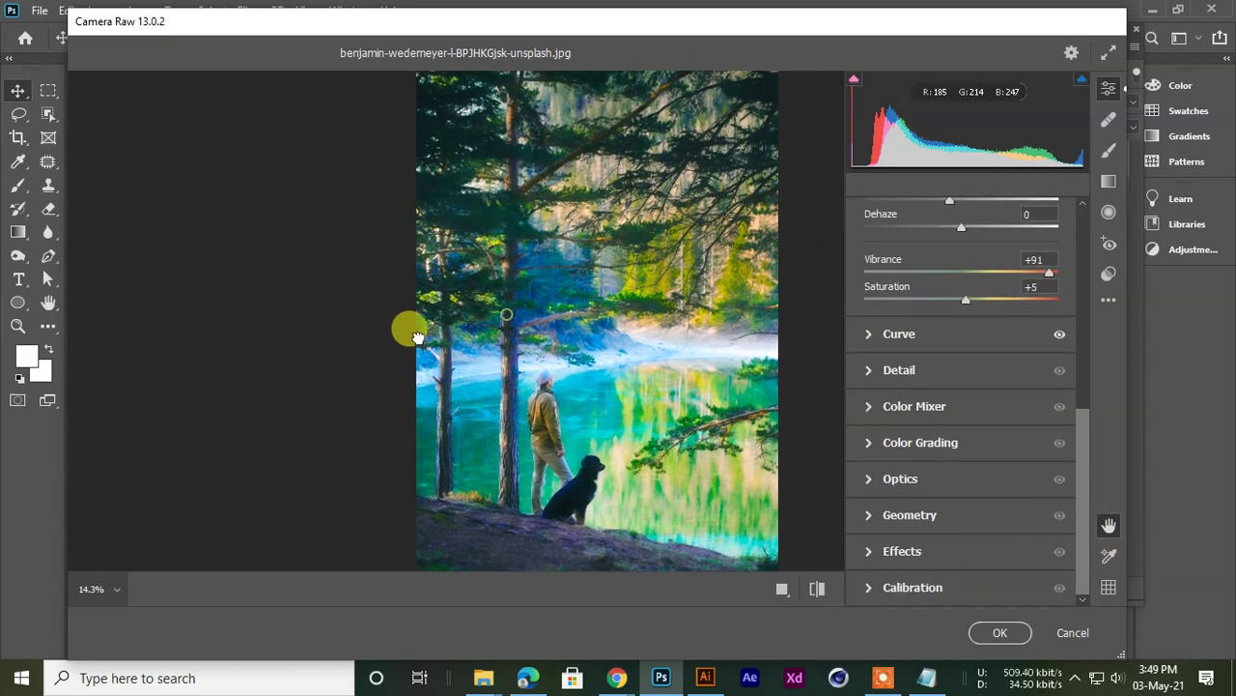
left_click(1108, 555)
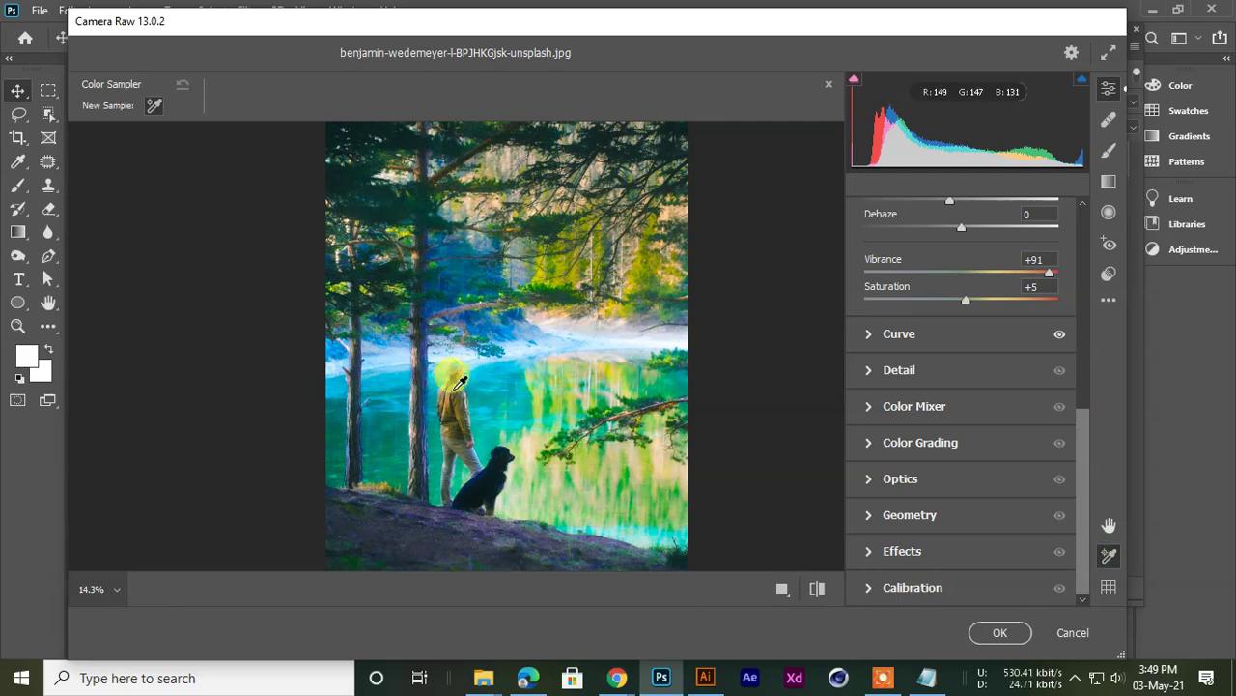
left_click(546, 404)
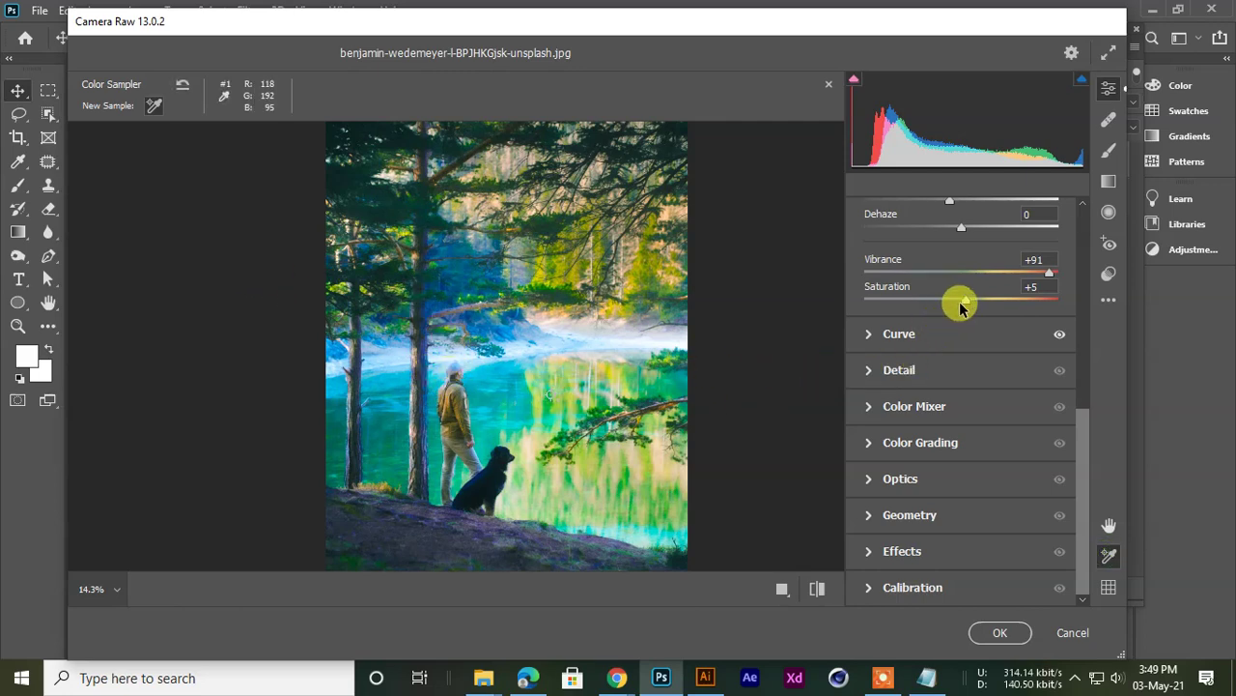
mouse_move(965, 306)
left_mouse_down()
mouse_move(985, 303)
mouse_move(947, 309)
mouse_move(986, 313)
left_mouse_up()
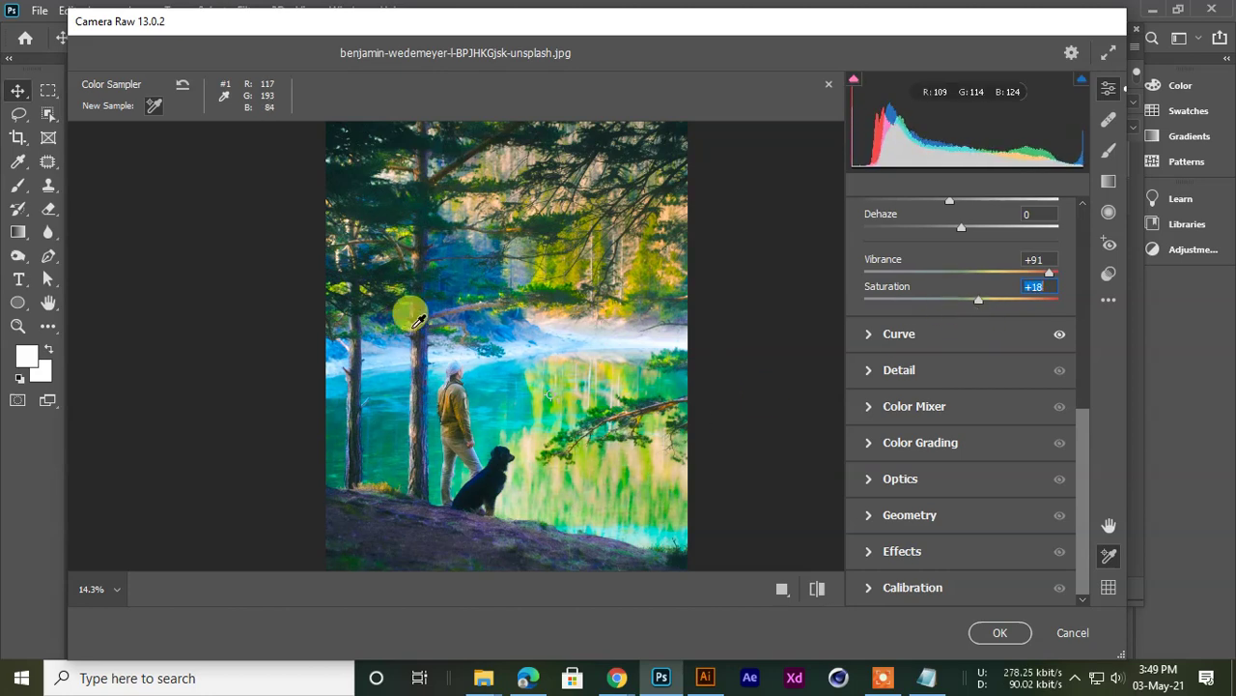
Overlay the grid on the photo and open the Heal tool's settings
left_click(1109, 585)
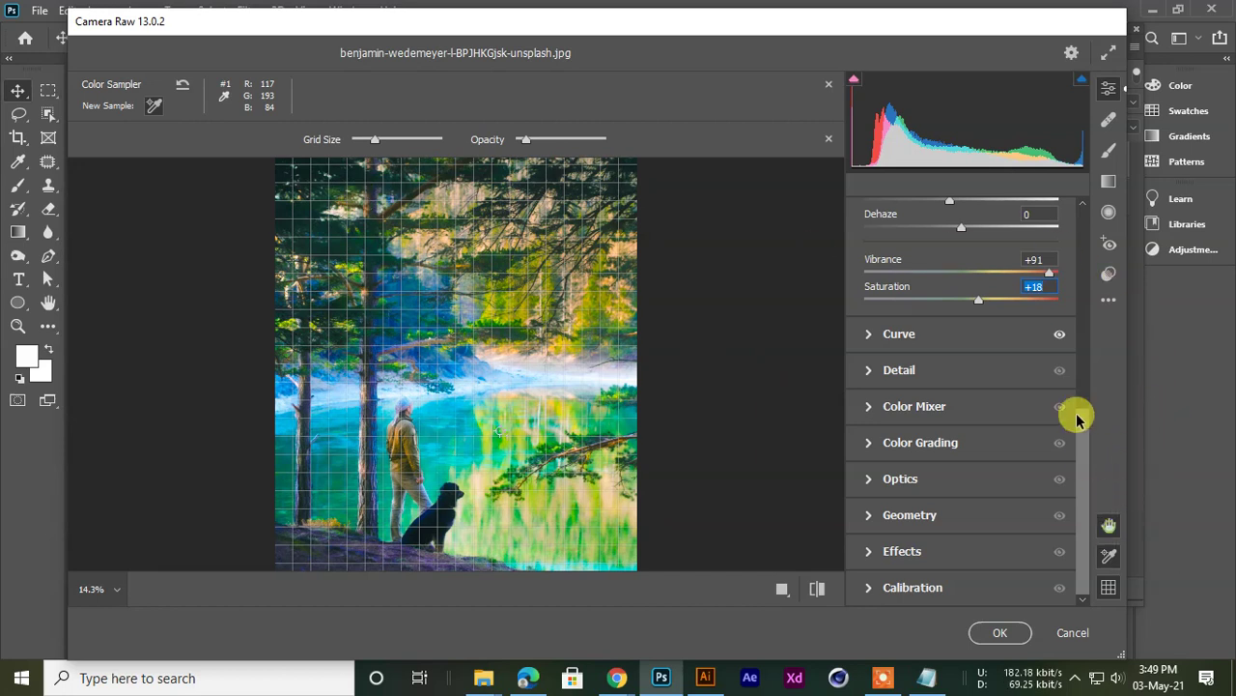
left_click(1109, 119)
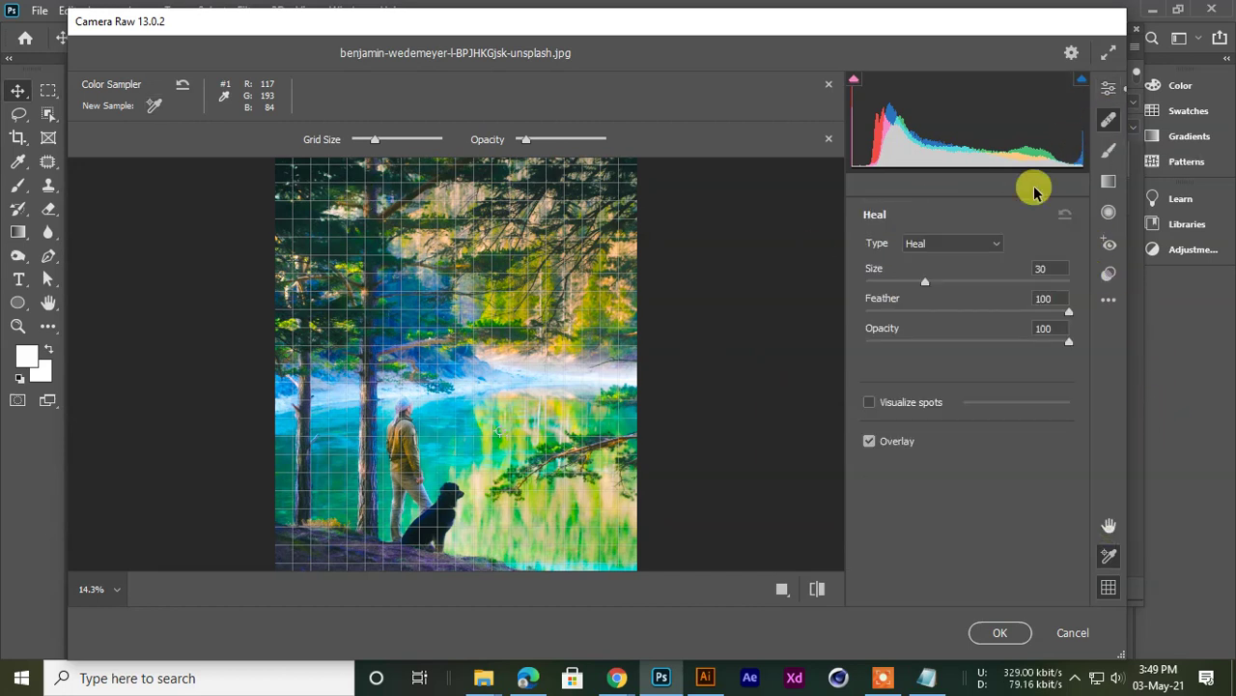
Try Adjustment Brush strokes at size 30 over the far shore, and undo them
left_click(1109, 151)
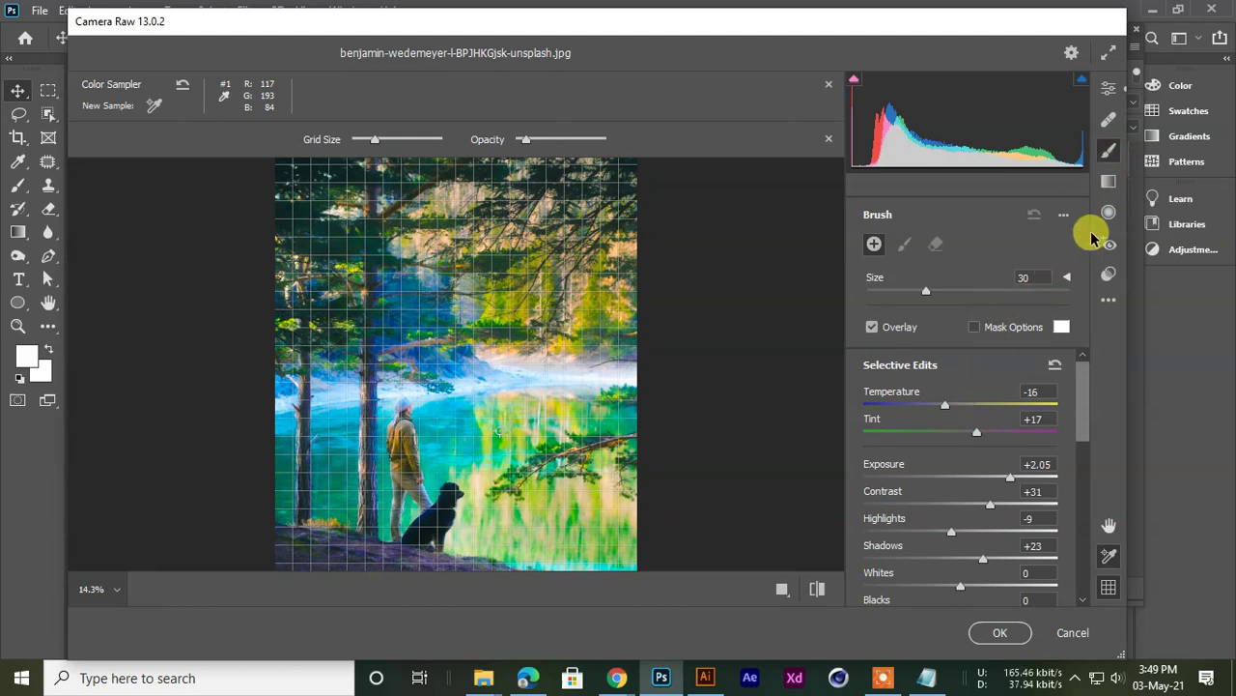
left_click_drag(416, 311, 478, 375)
mouse_move(491, 307)
left_mouse_down()
mouse_move(281, 331)
mouse_move(485, 391)
left_mouse_up()
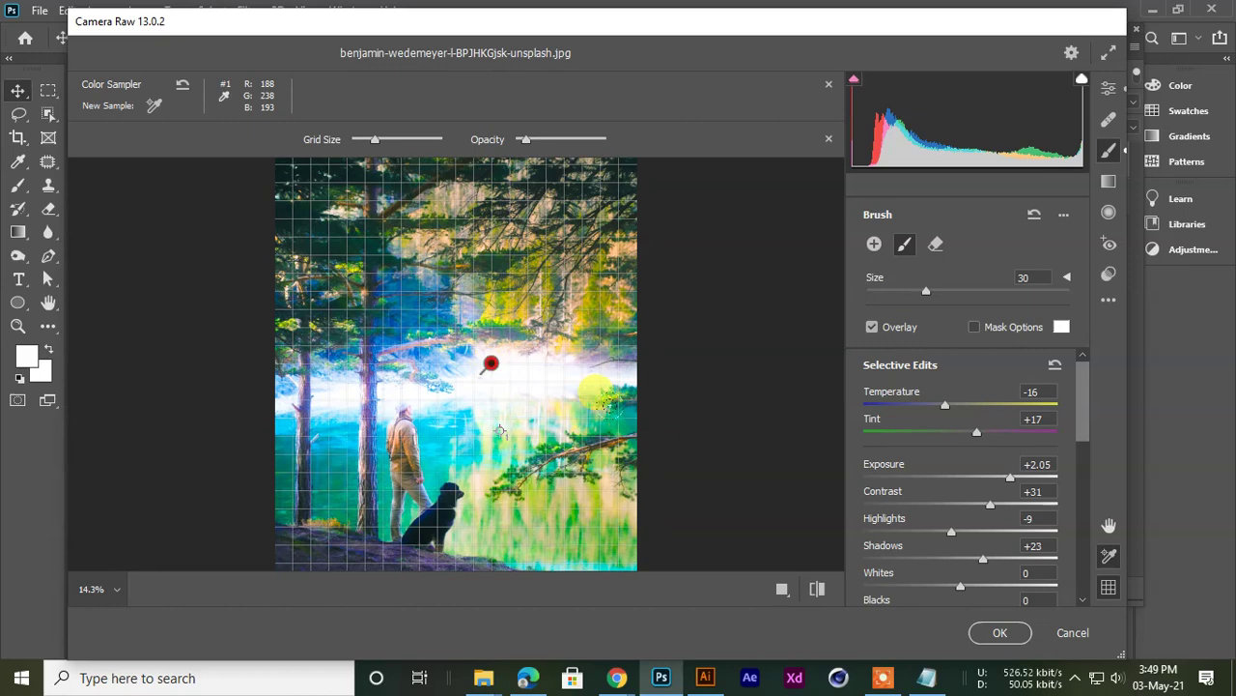
key("ctrl+z")
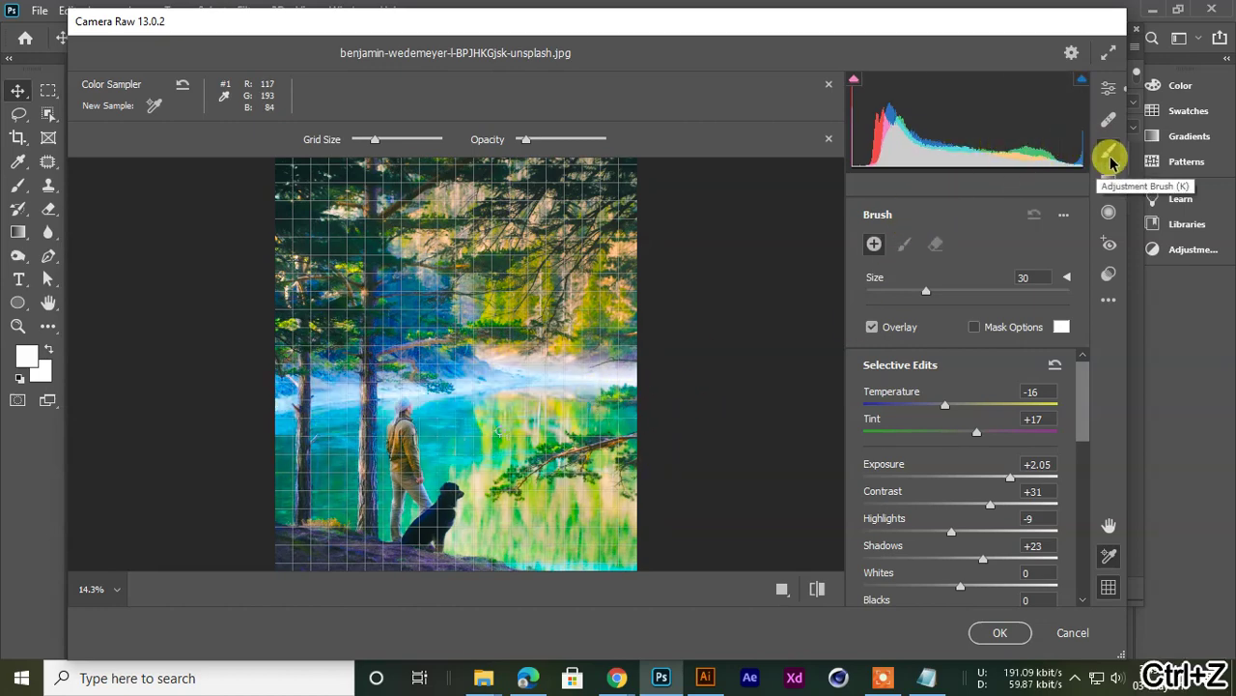
Reduce the brush to size 10, try a dab on the yellow trees, and undo it
scroll(307, 201, "up", 4)
scroll(384, 193, "down", 5)
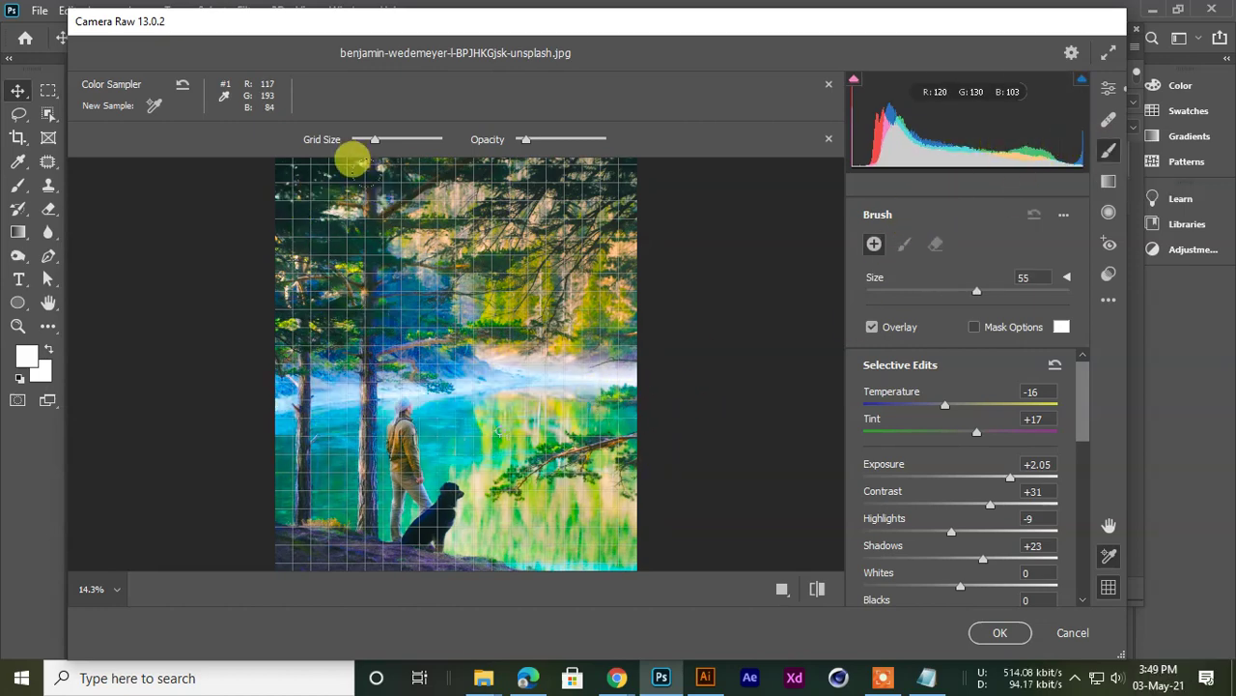
scroll(468, 261, "down", 2)
key("ctrl+space")
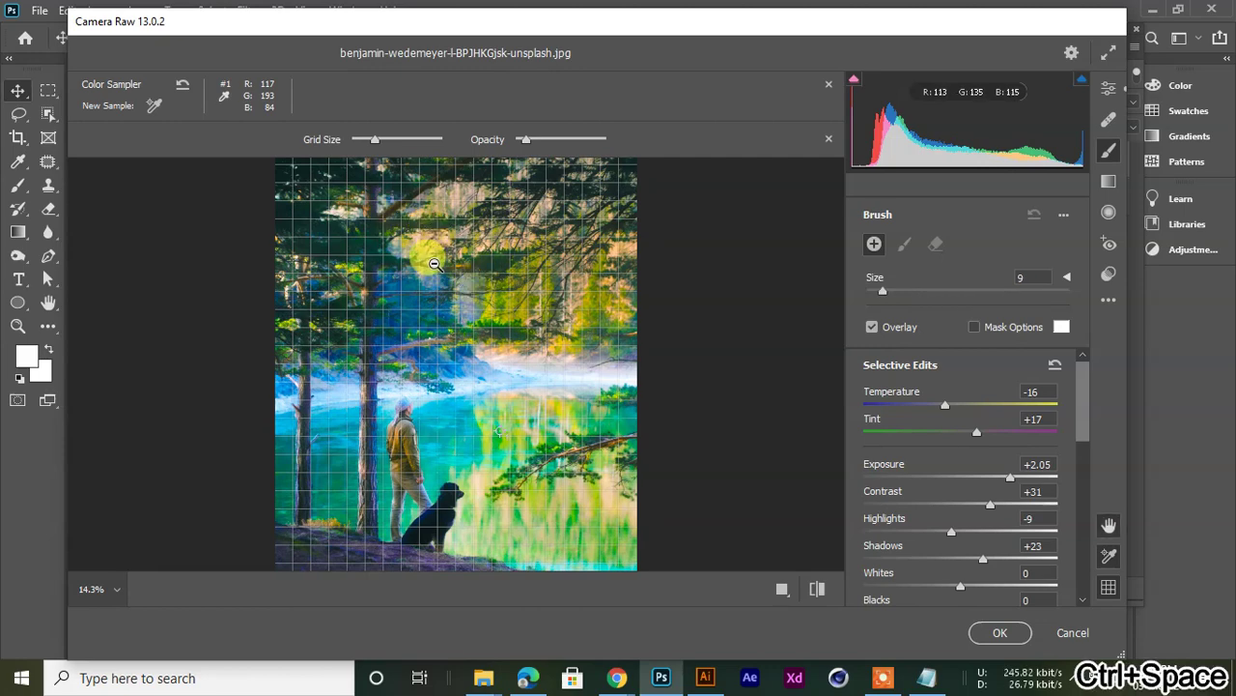
left_click(540, 299)
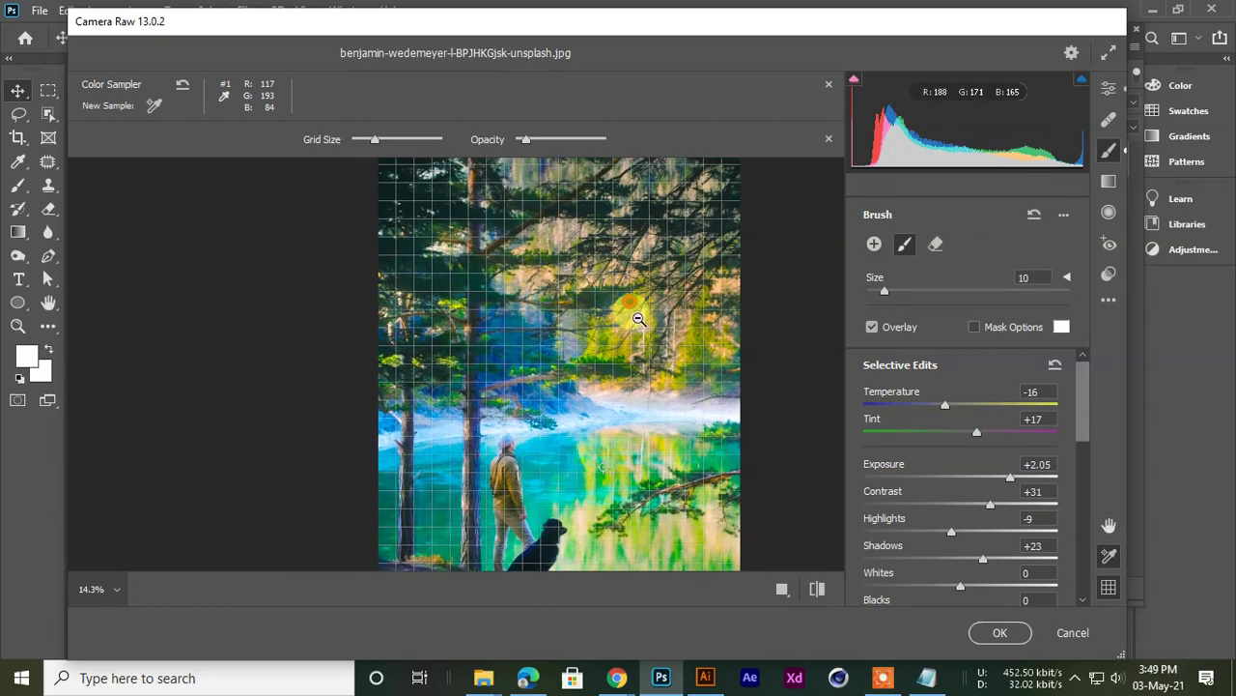
key("ctrl+z")
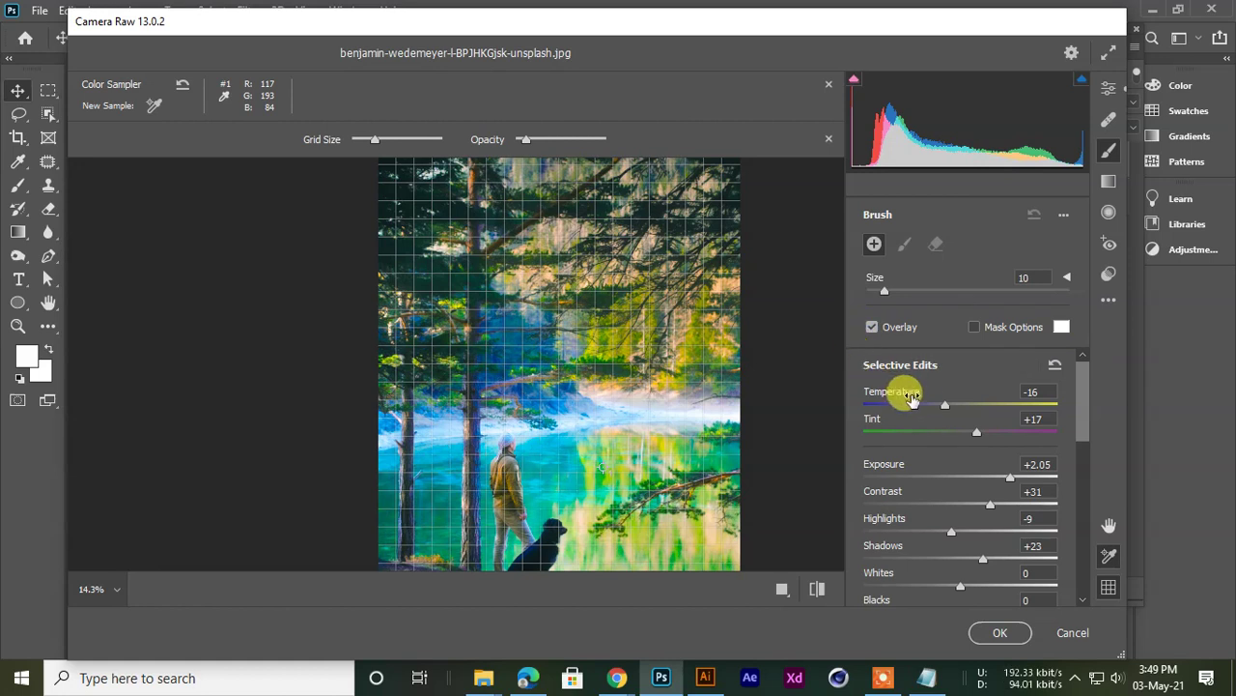
Set the brush's Temperature to +15, try a stroke along the far shoreline, and undo the stroke
left_click(1108, 158)
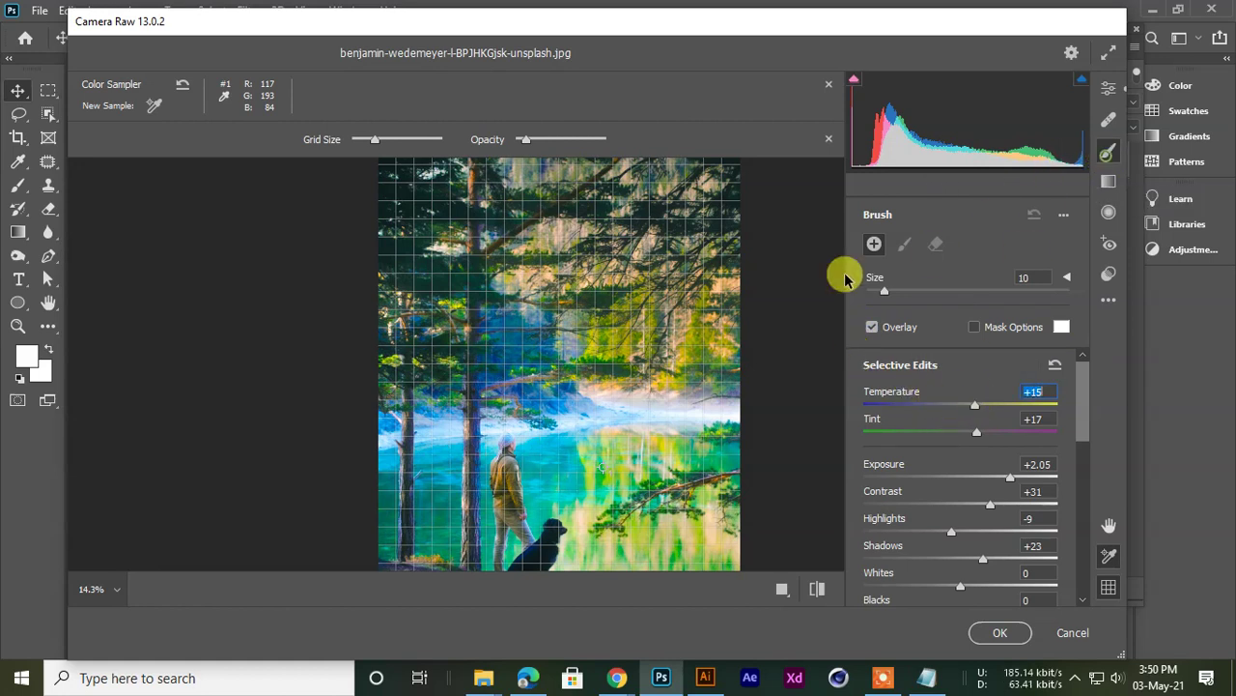
mouse_move(694, 409)
left_mouse_down()
mouse_move(633, 398)
mouse_move(365, 411)
left_mouse_up()
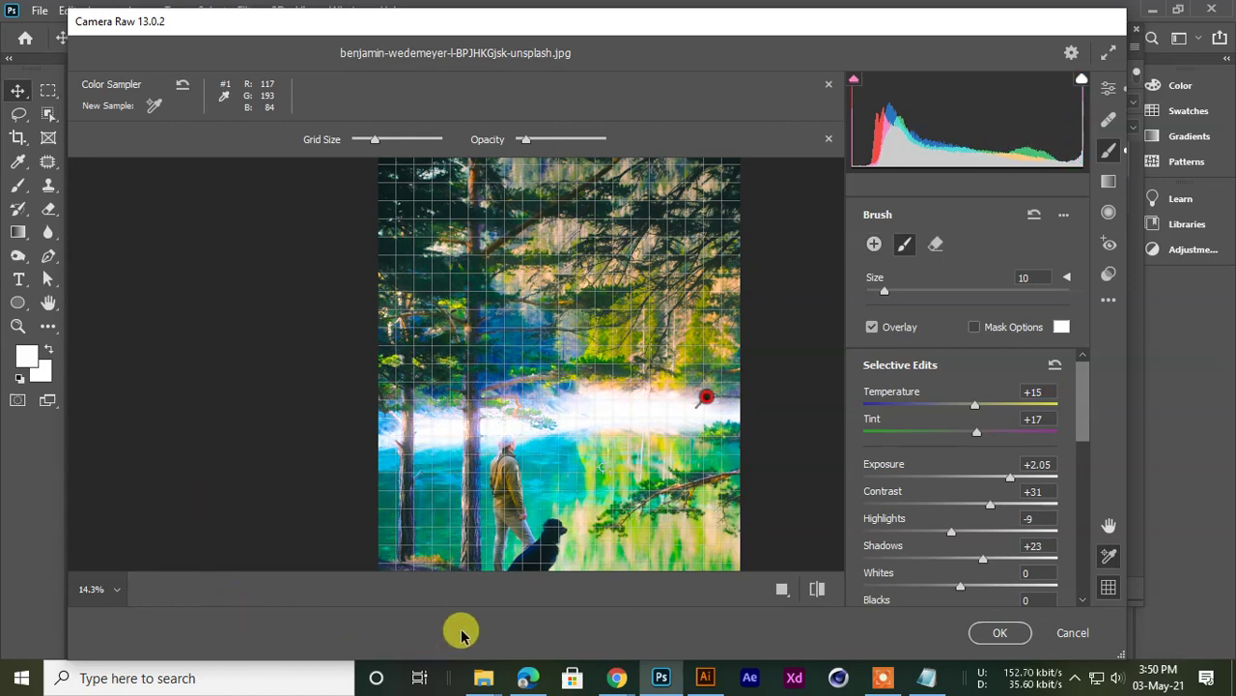
key("ctrl+z")
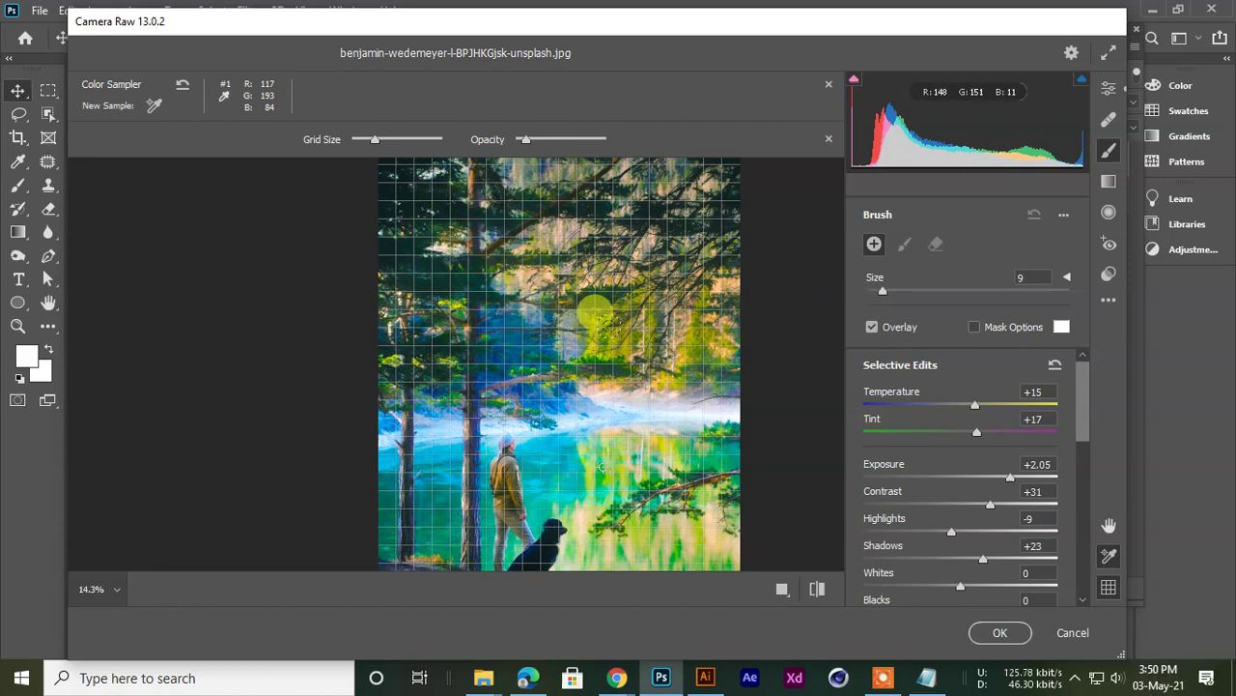
Shrink the brush to size 2, try fine strokes over the yellow trees above the lake, and undo them
key("ctrl+space")
left_click_drag(593, 331, 566, 350)
key("ctrl+alt+space")
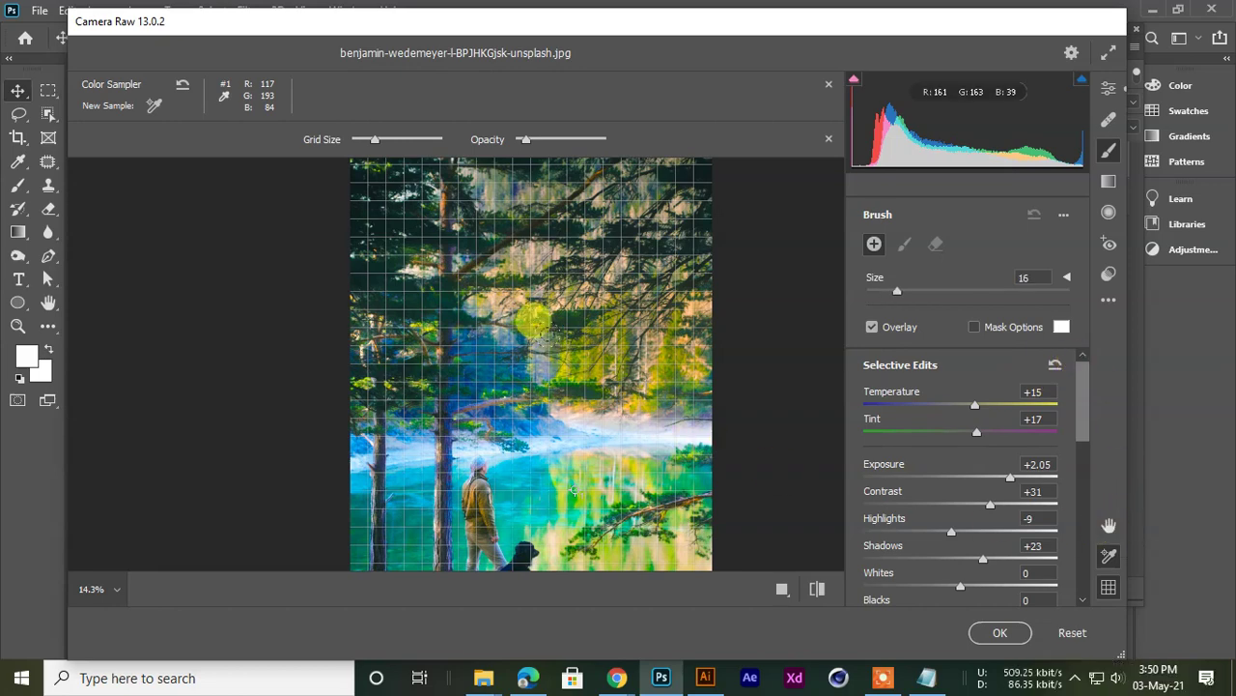
key("bracketleft")
key("bracketleft")
key("bracketleft")
key("ctrl+space")
mouse_move(569, 357)
left_mouse_down()
mouse_move(627, 356)
mouse_move(568, 396)
left_mouse_up()
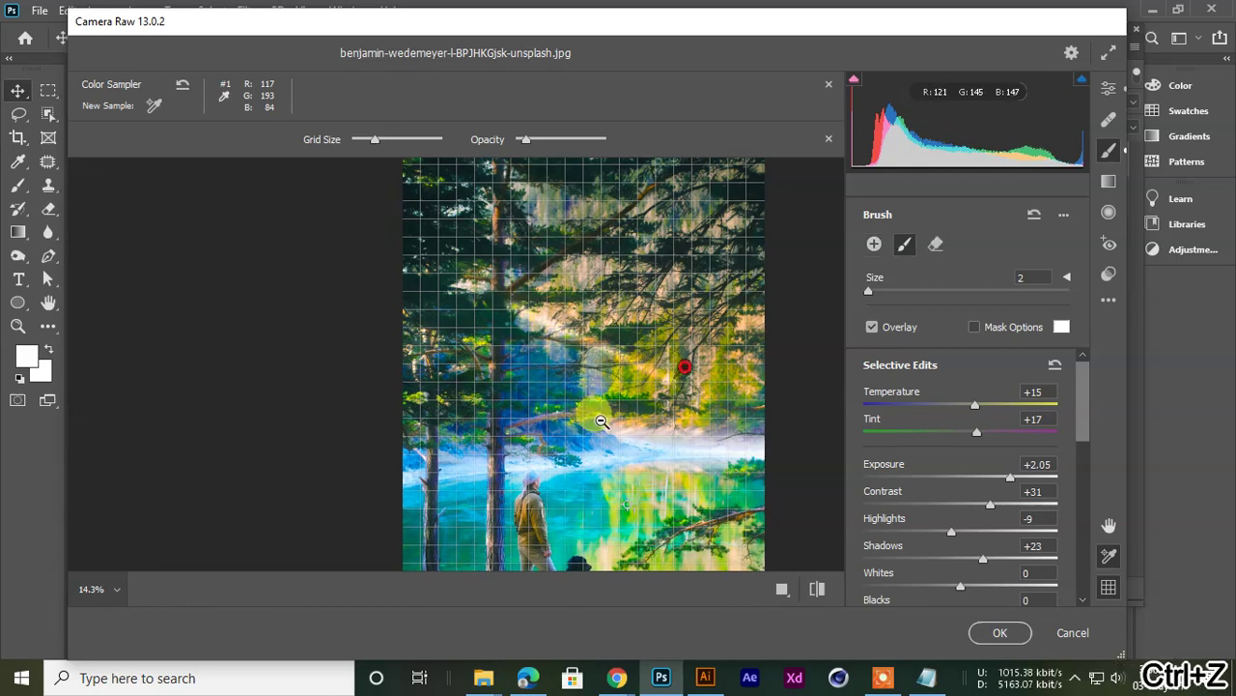
key("ctrl+z")
left_click_drag(684, 372, 614, 426)
key("ctrl+z")
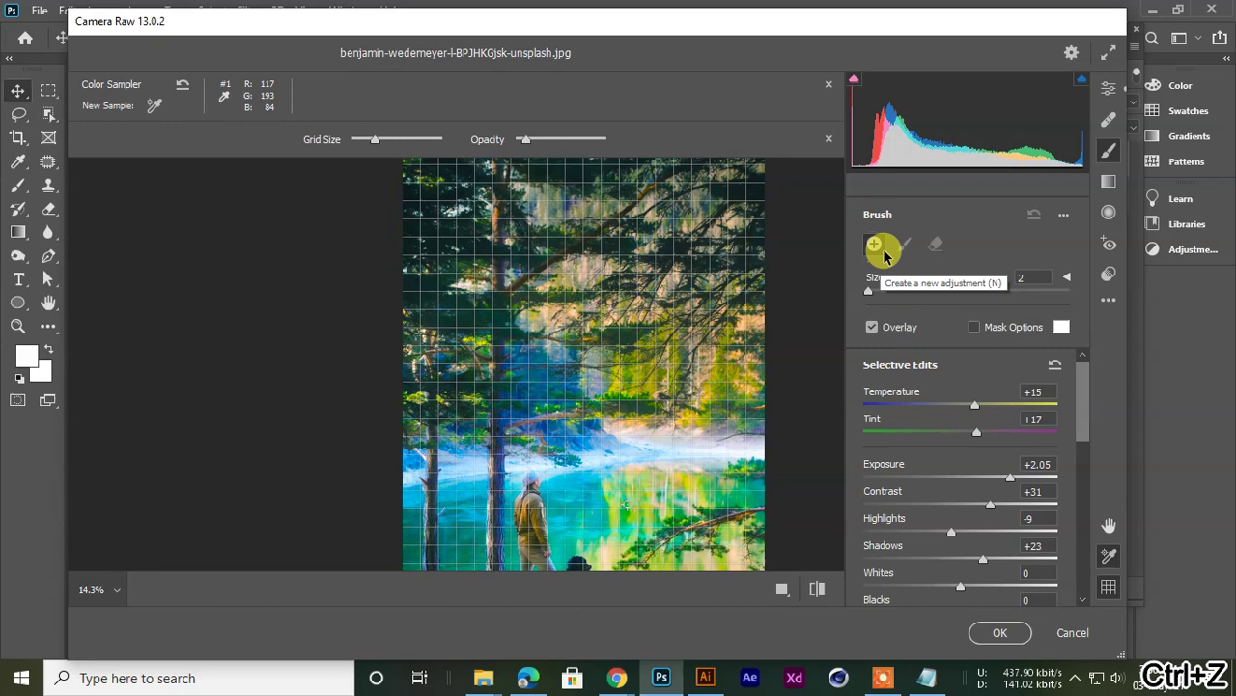
Switch to the Radial Filter, set its Feather to 56, and toggle Invert on and off
left_click(1109, 220)
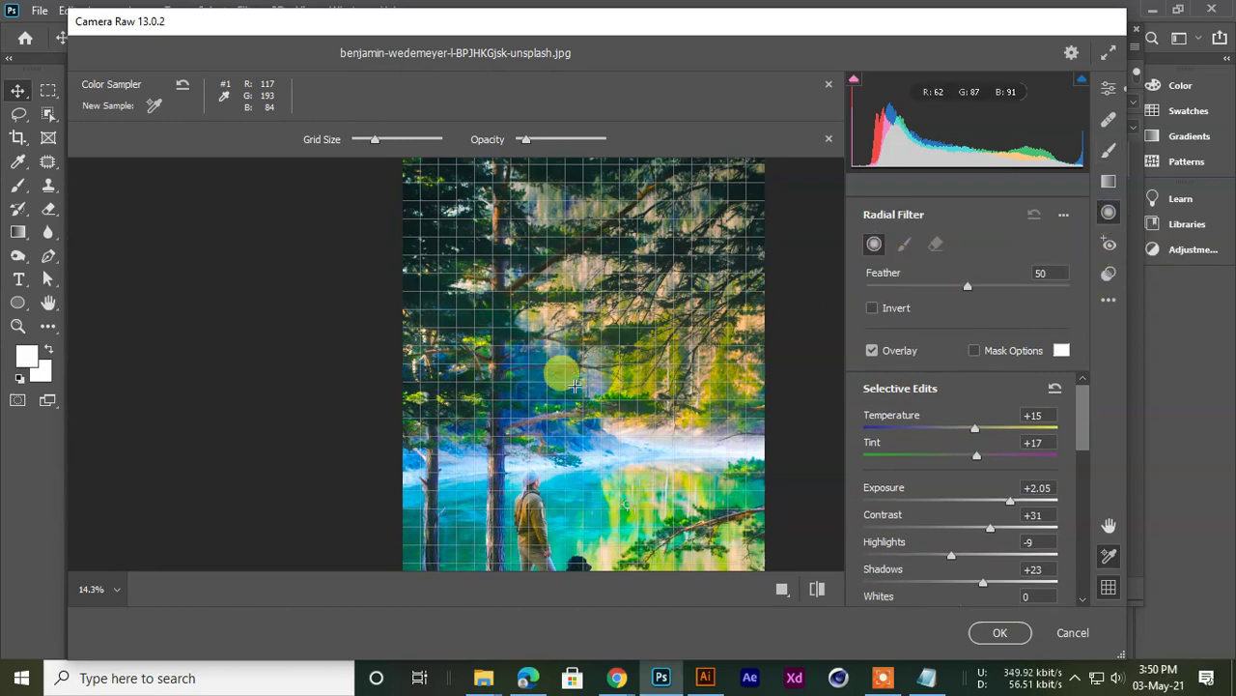
key("ctrl+minus")
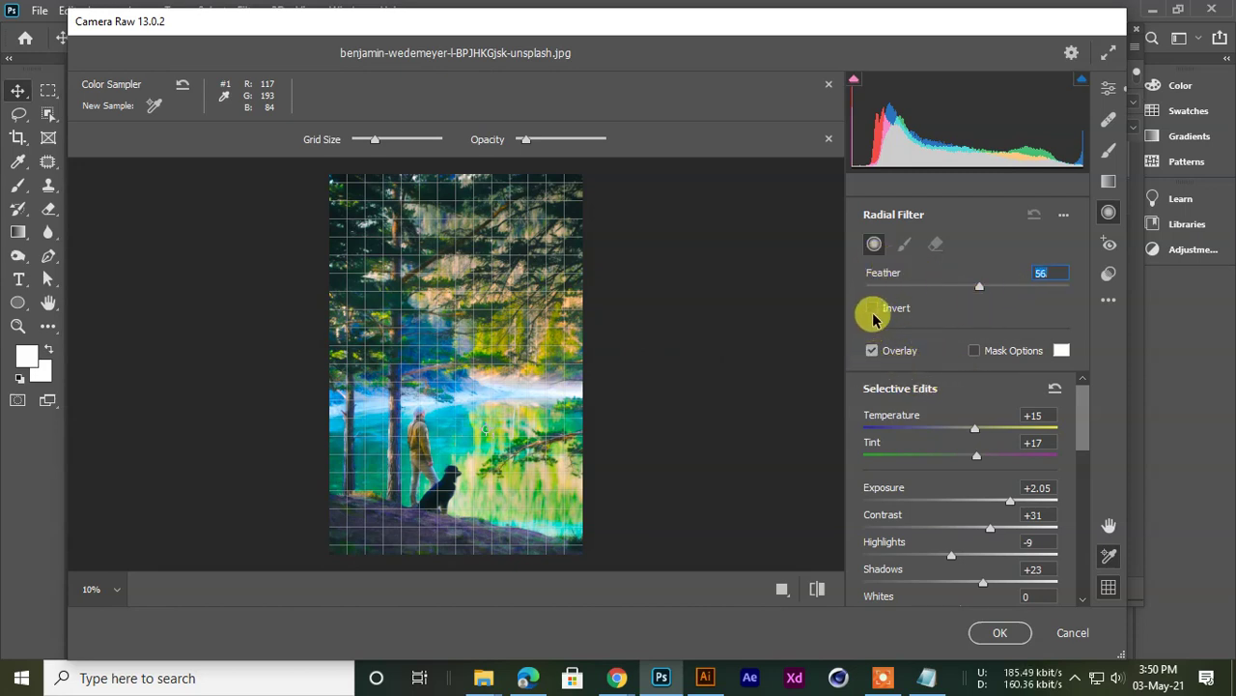
left_click(873, 313)
left_click(873, 310)
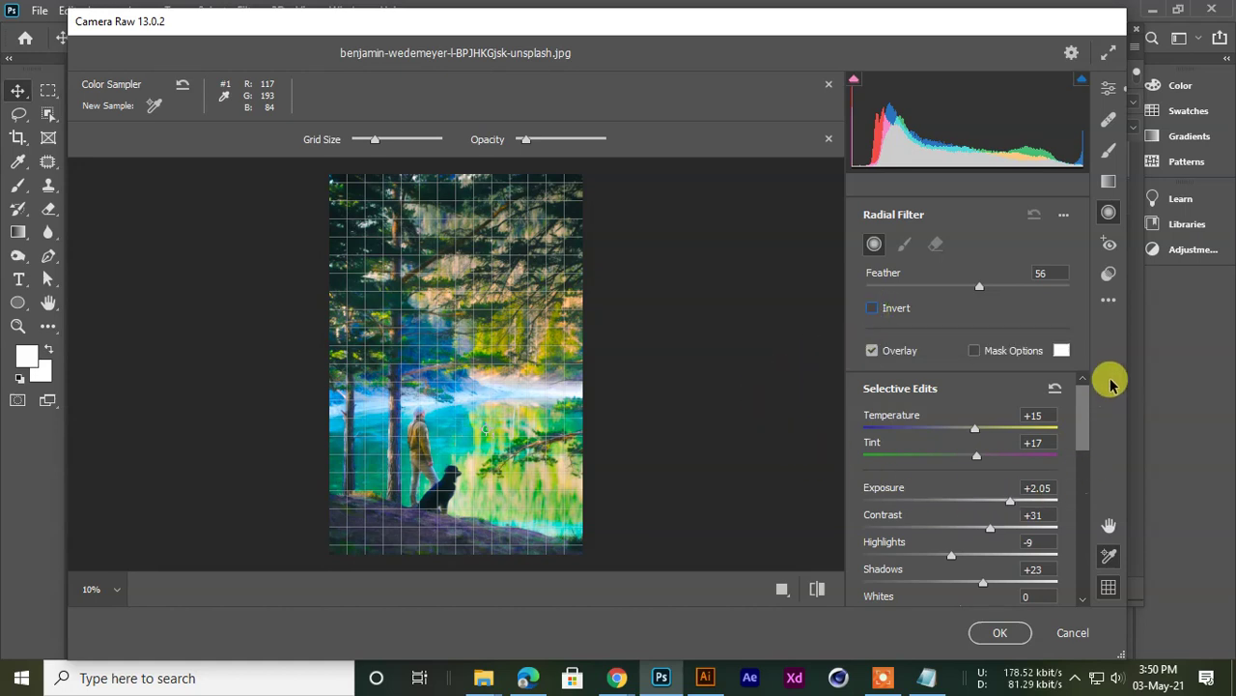
Look through the settings of the Red Eye, Graduated Filter, Adjustment Brush and Spot Removal tools
left_click(1109, 244)
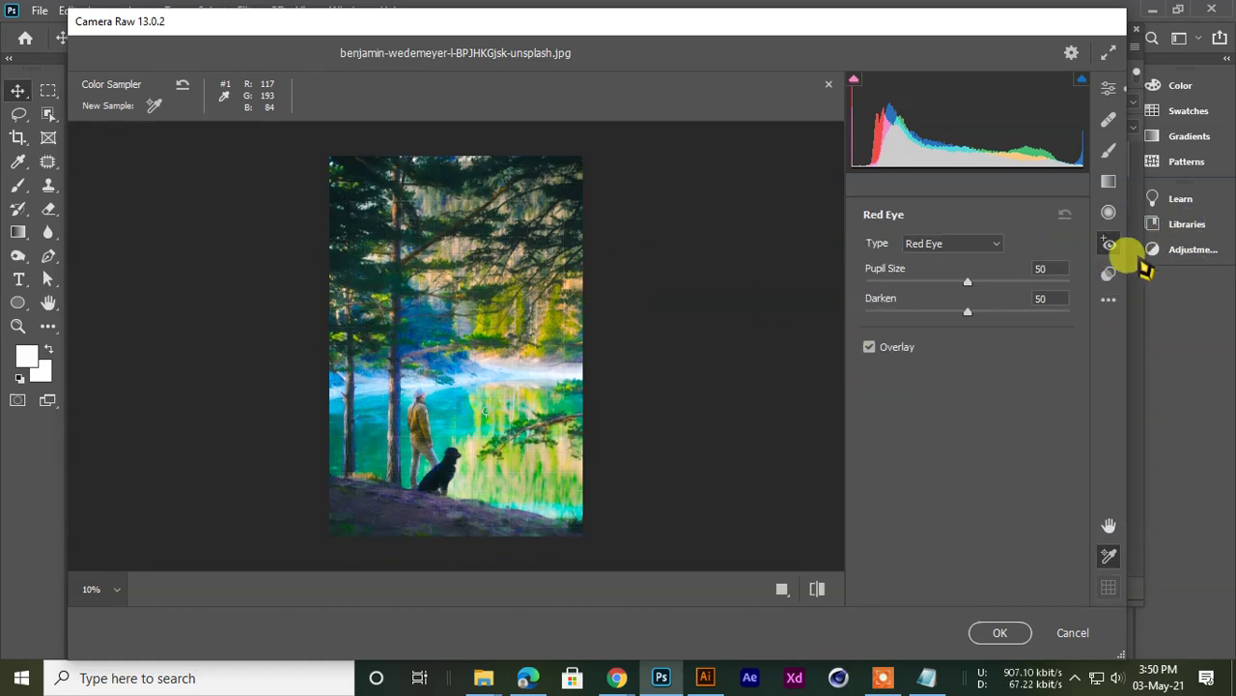
left_click(1108, 281)
left_click(1108, 186)
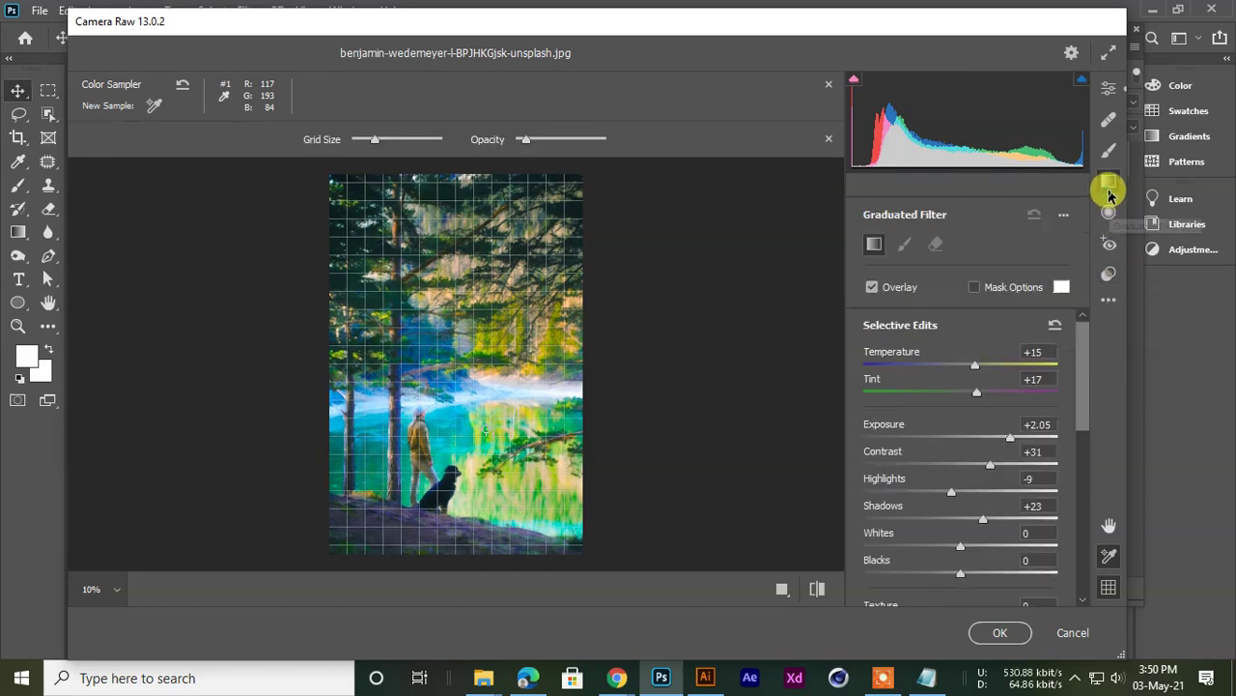
left_click(1108, 153)
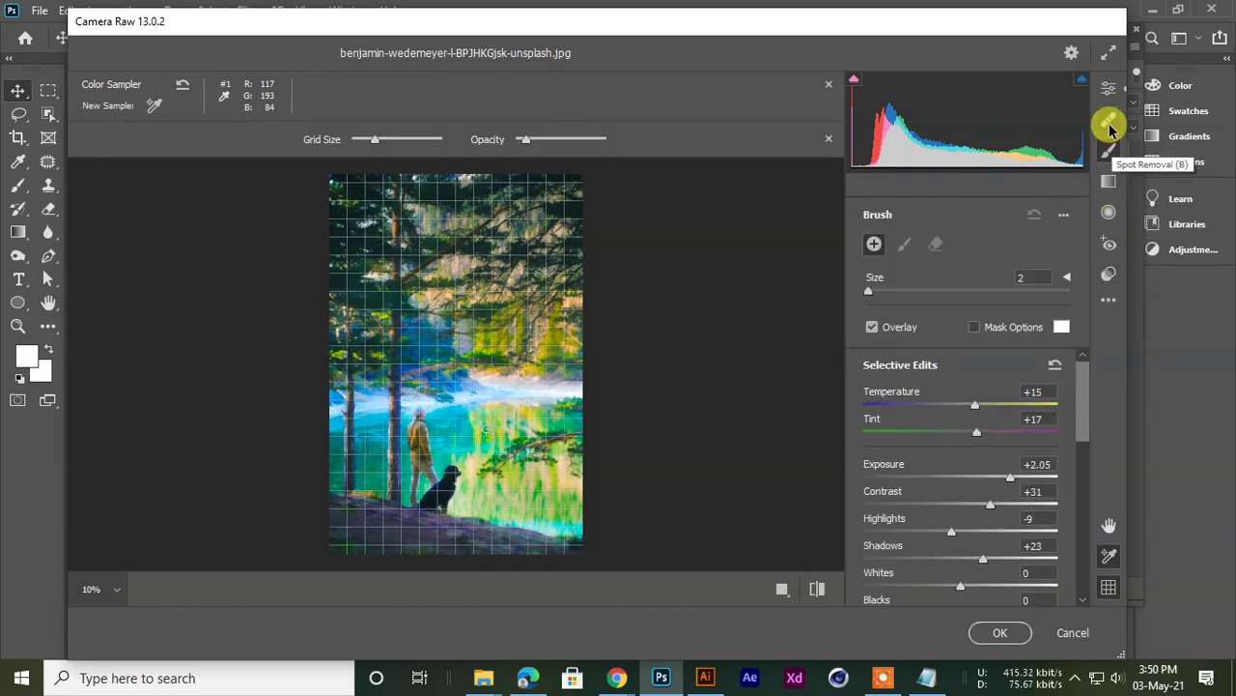
left_click(1109, 126)
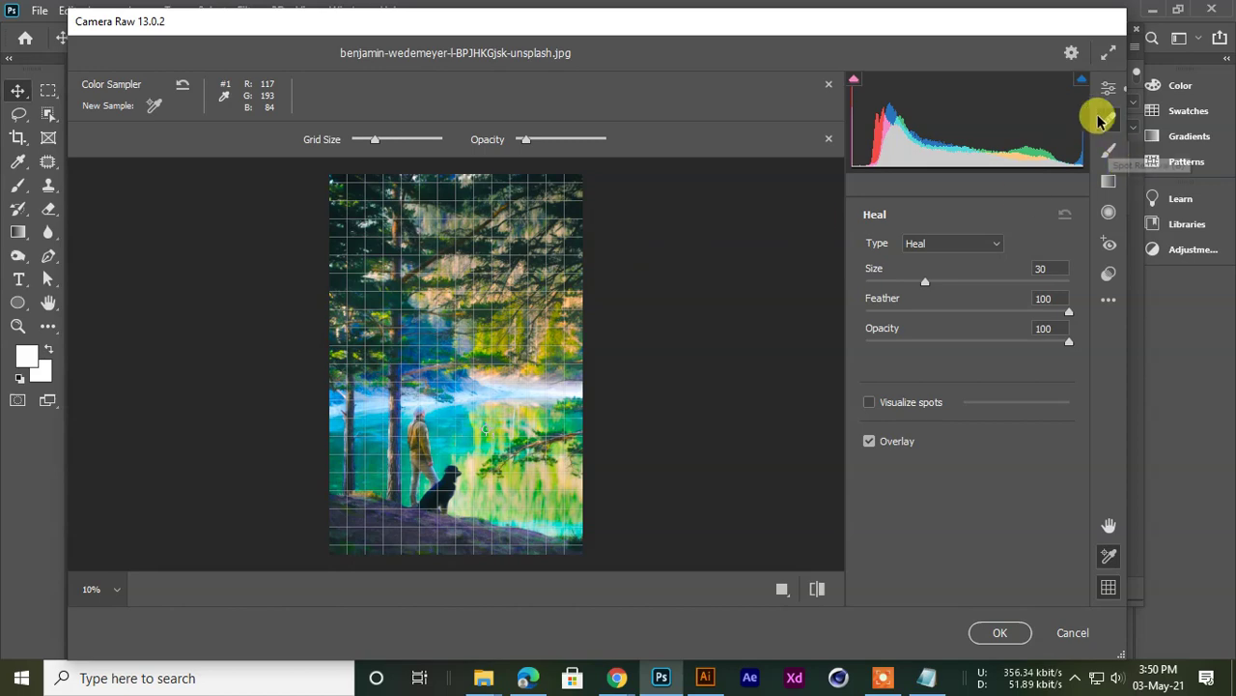
Return to the Basic edit settings, raise the photo's Temperature to +15, and apply the Camera Raw filter to the Background copy layer
left_click_drag(966, 36, 1204, 283)
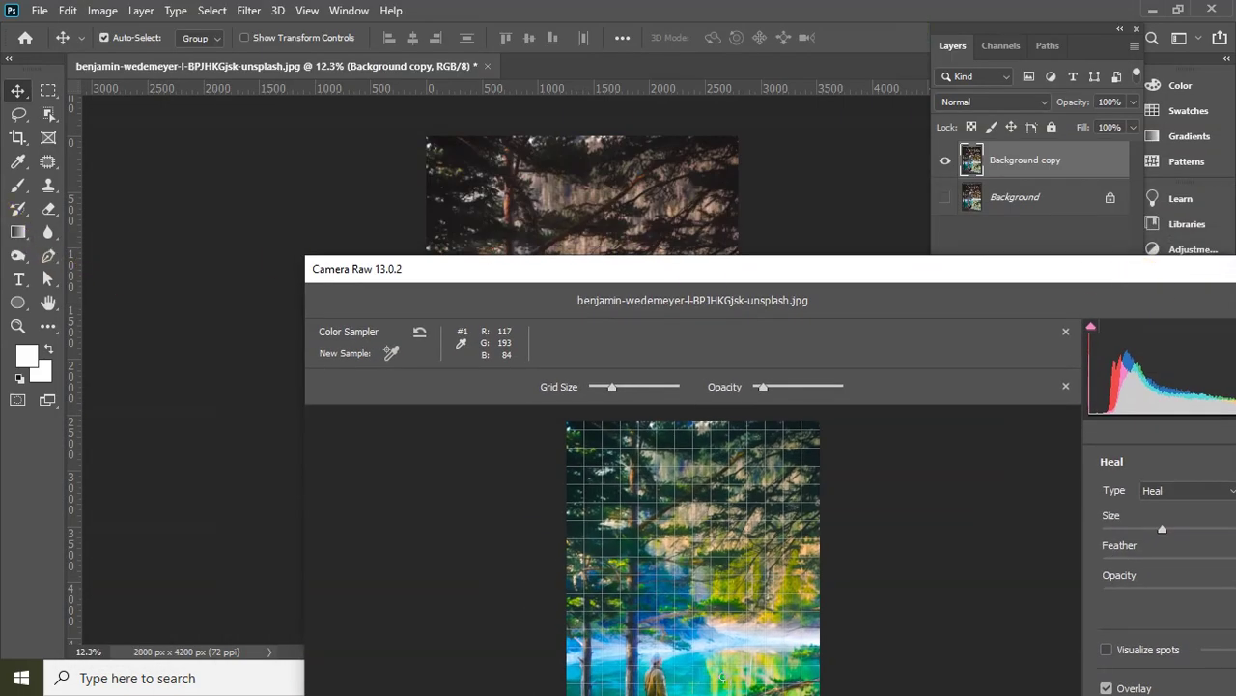
left_click_drag(546, 278, 364, 78)
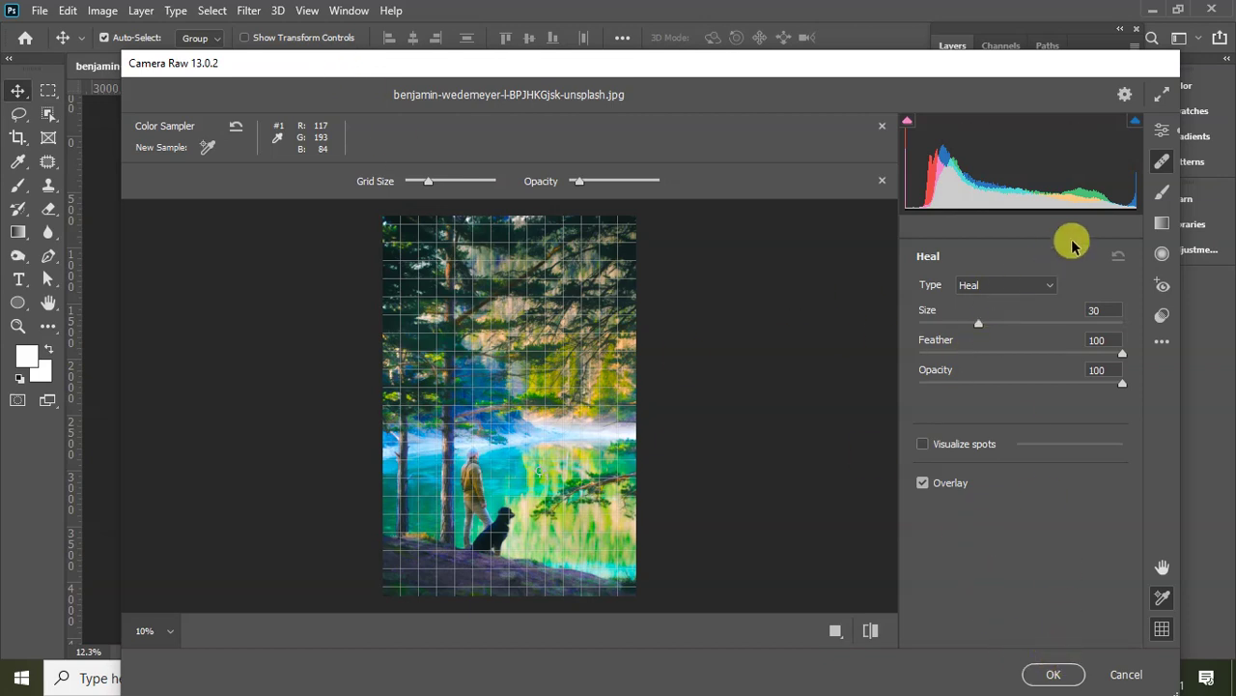
left_click(1163, 131)
scroll(986, 387, "up", 5)
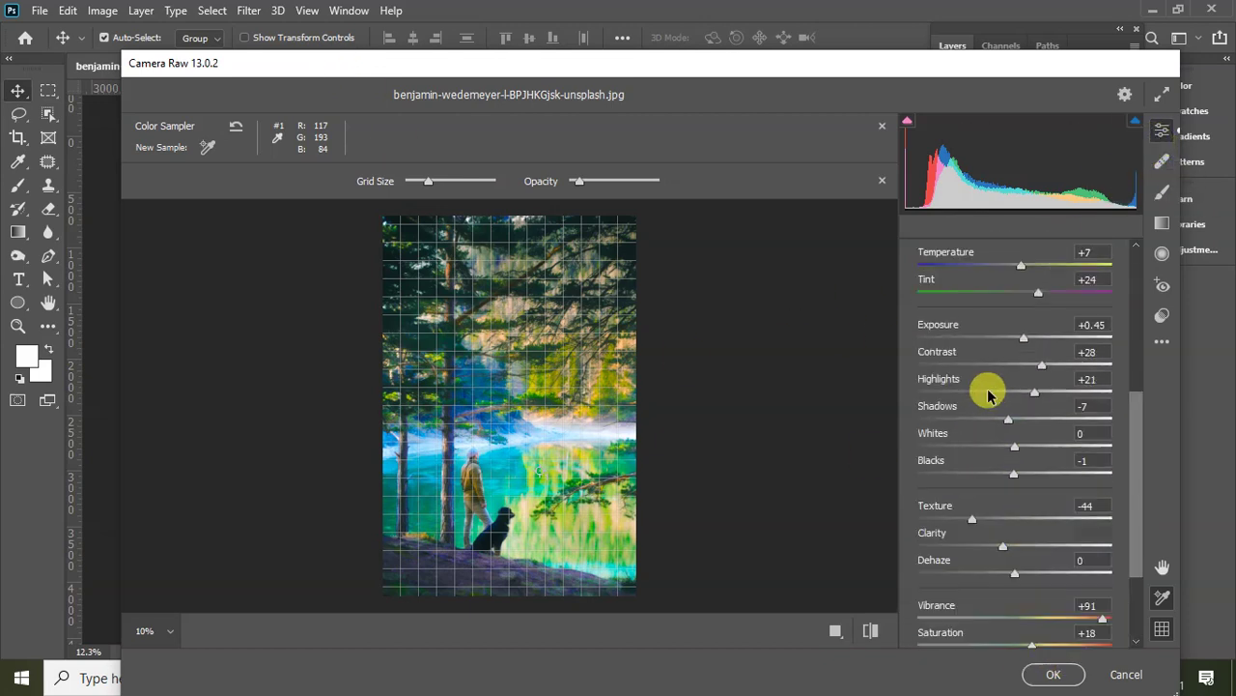
scroll(988, 395, "up", 3)
left_click_drag(1008, 396, 1029, 404)
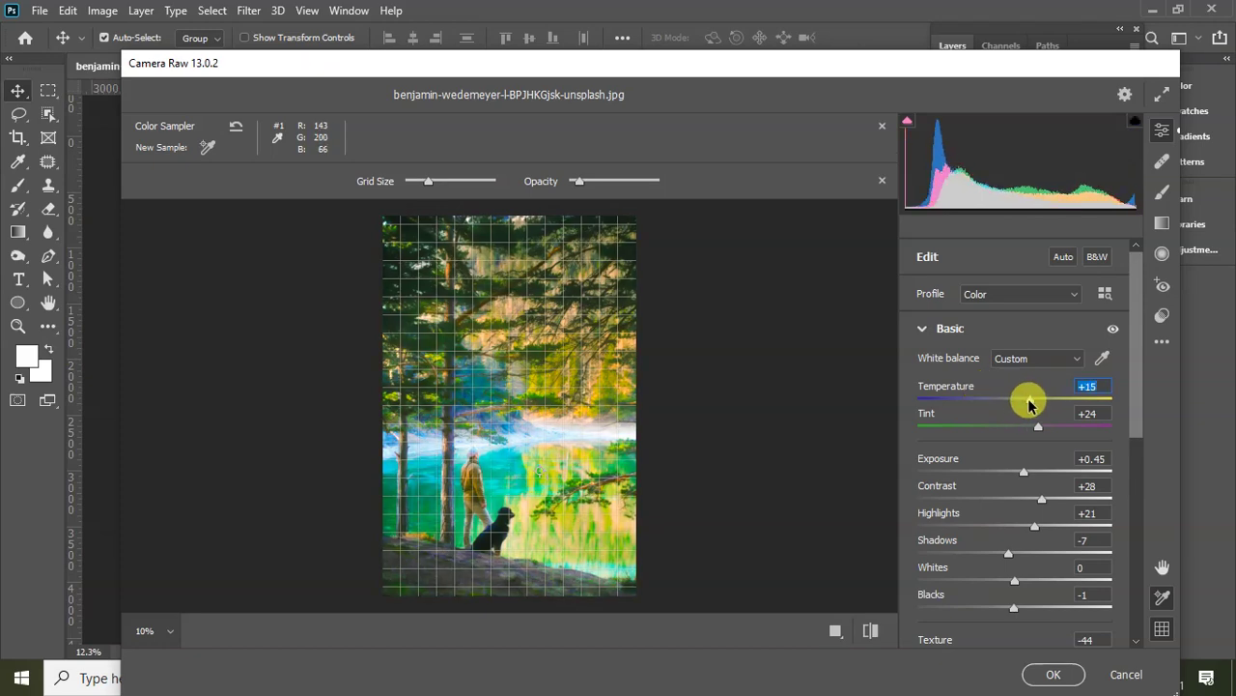
left_click(1053, 675)
scroll(612, 419, "up", 6)
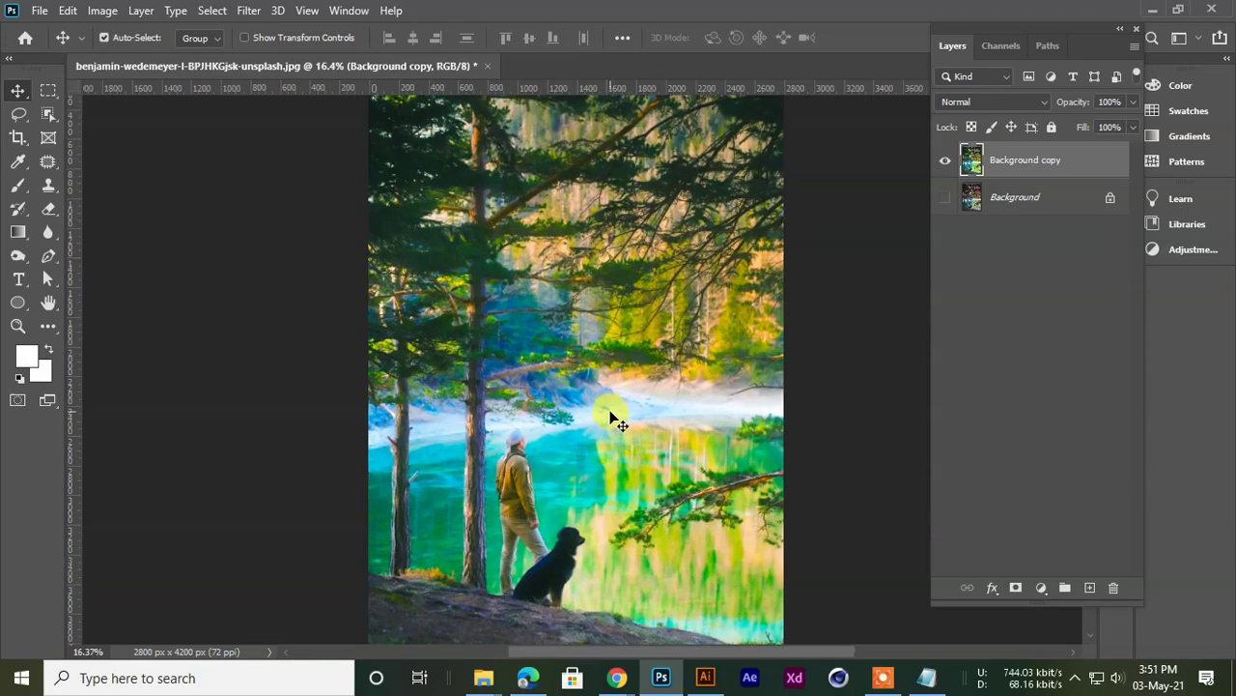
scroll(613, 419, "down", 6)
Switch to the Google Meet call in Chrome, admit the waiting participant, and return to Photoshop
left_click(616, 676)
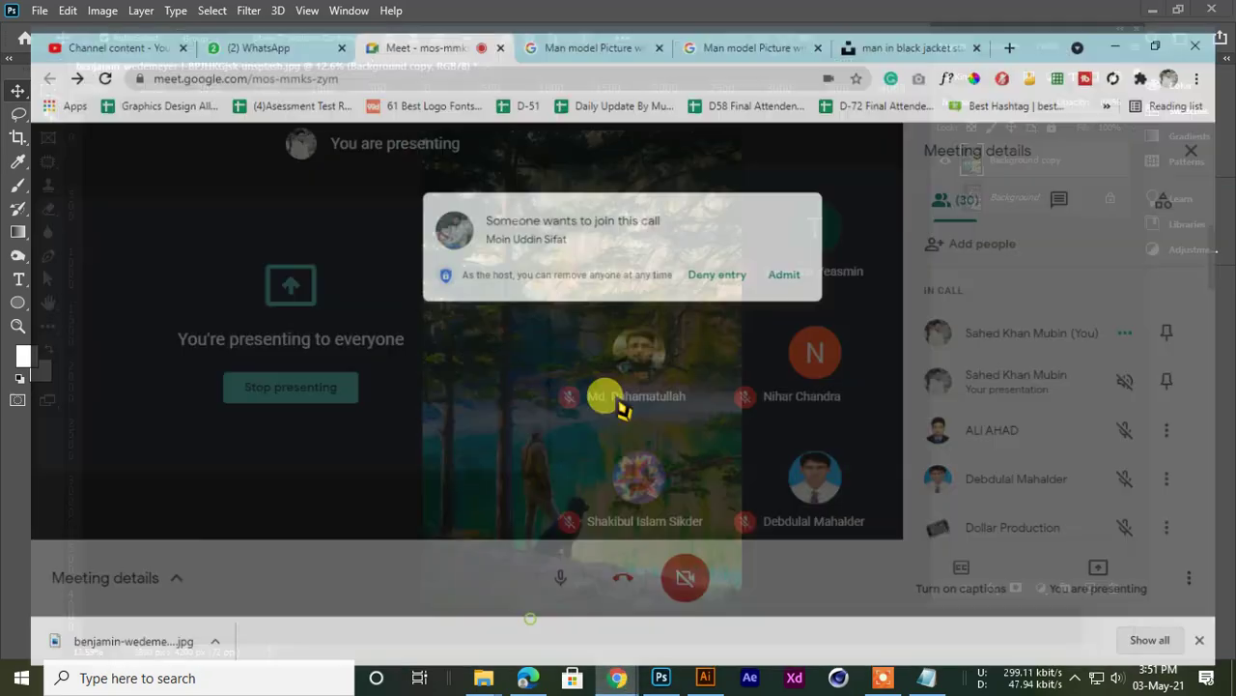
left_click(805, 202)
left_click(1132, 14)
Compare the edited photo with the original by hiding the Background copy layer and showing it again
scroll(585, 346, "up", 4)
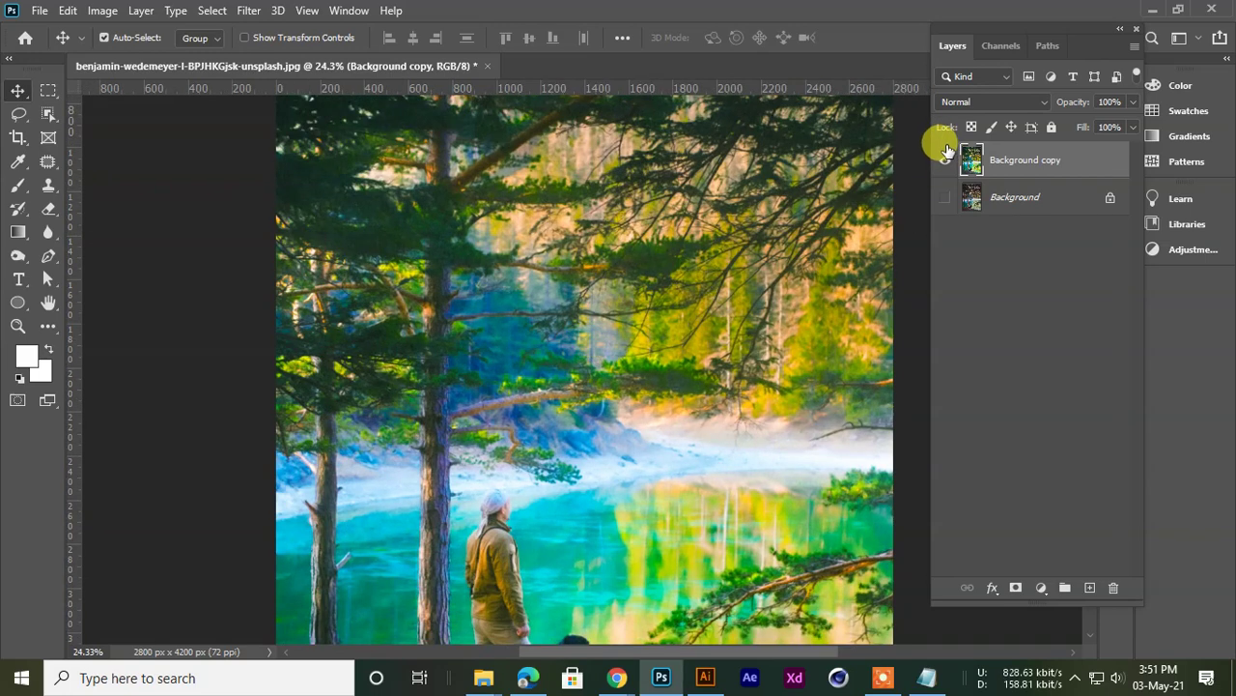
left_click(945, 162)
scroll(618, 367, "down", 3)
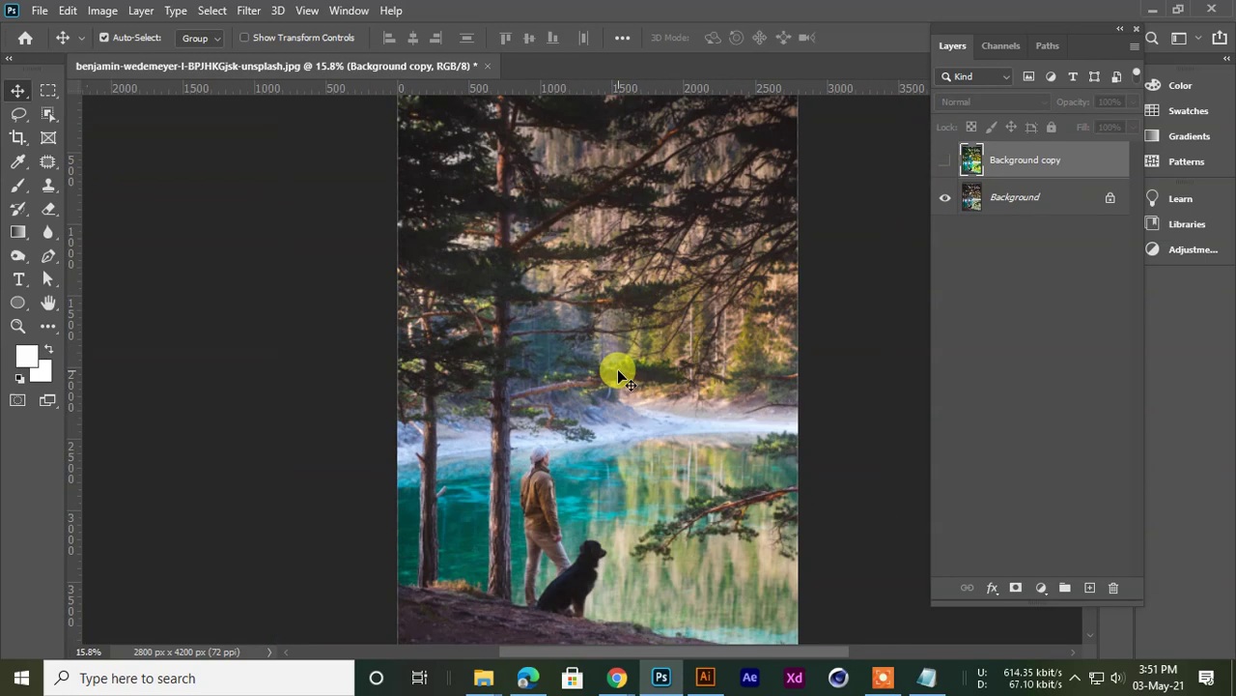
scroll(589, 420, "up", 3)
scroll(585, 414, "down", 4)
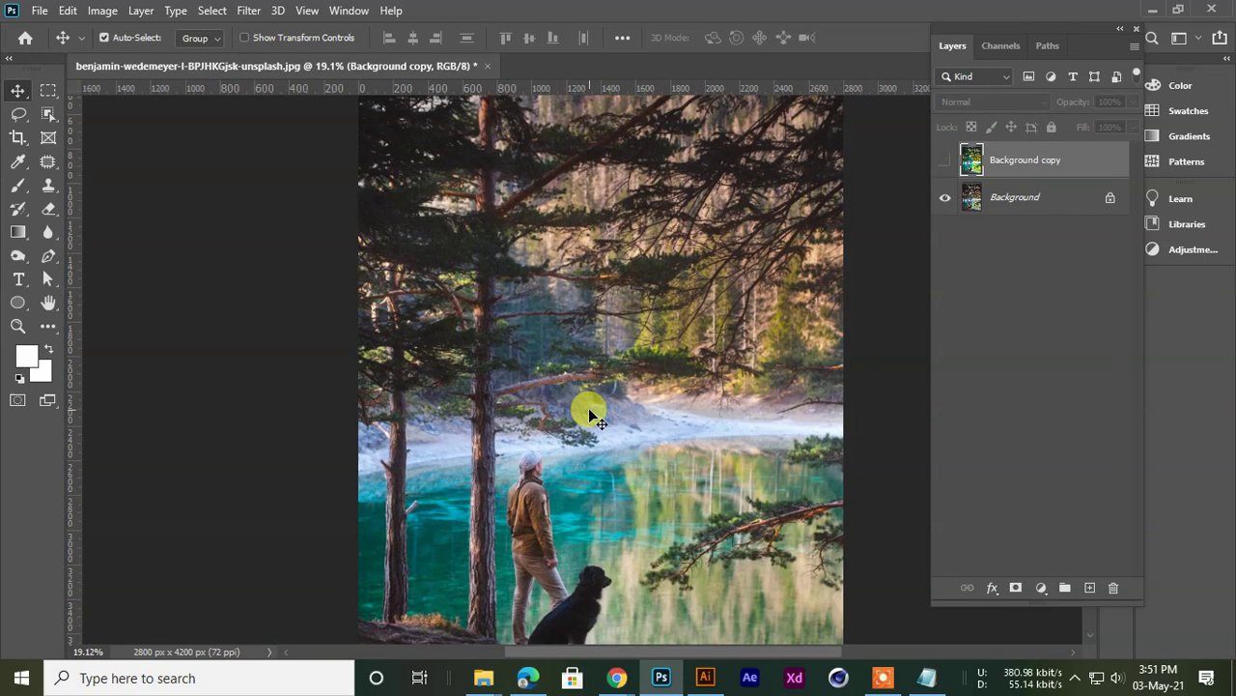
scroll(632, 242, "up", 1)
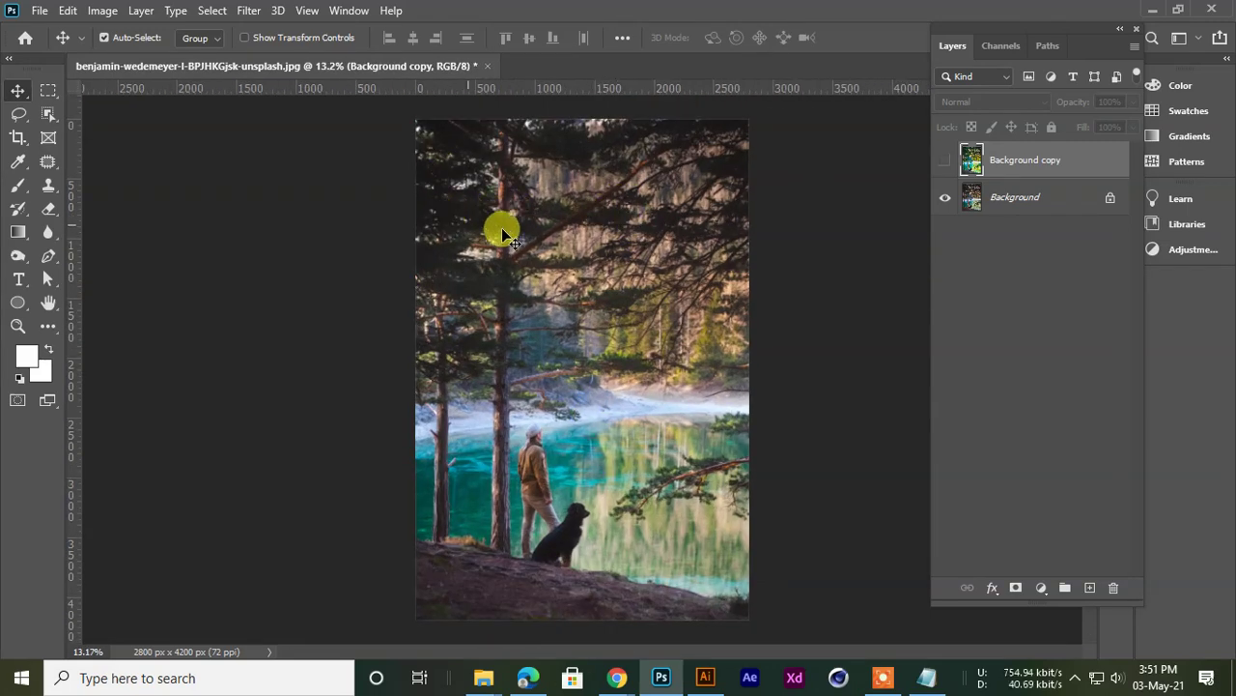
left_click(945, 160)
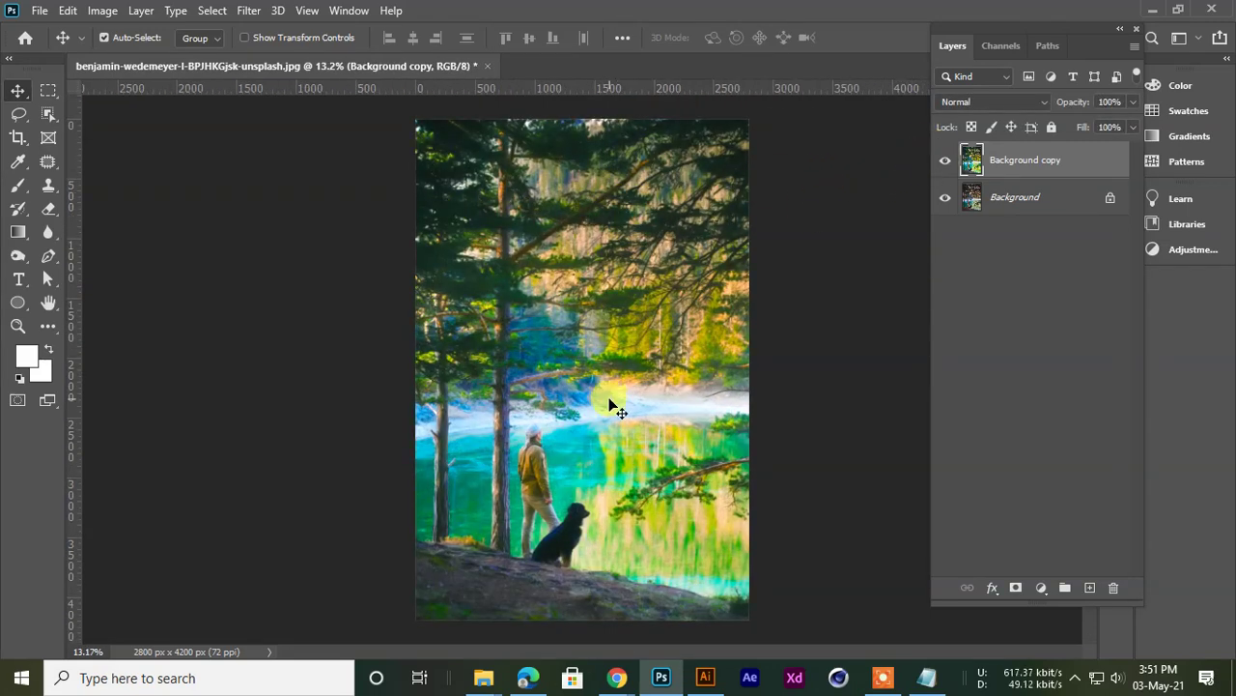
Examine the colour-enhanced forest lake photo at several zoom levels
scroll(611, 406, "up", 4)
scroll(656, 425, "down", 2)
scroll(674, 439, "down", 2)
scroll(685, 511, "up", 3)
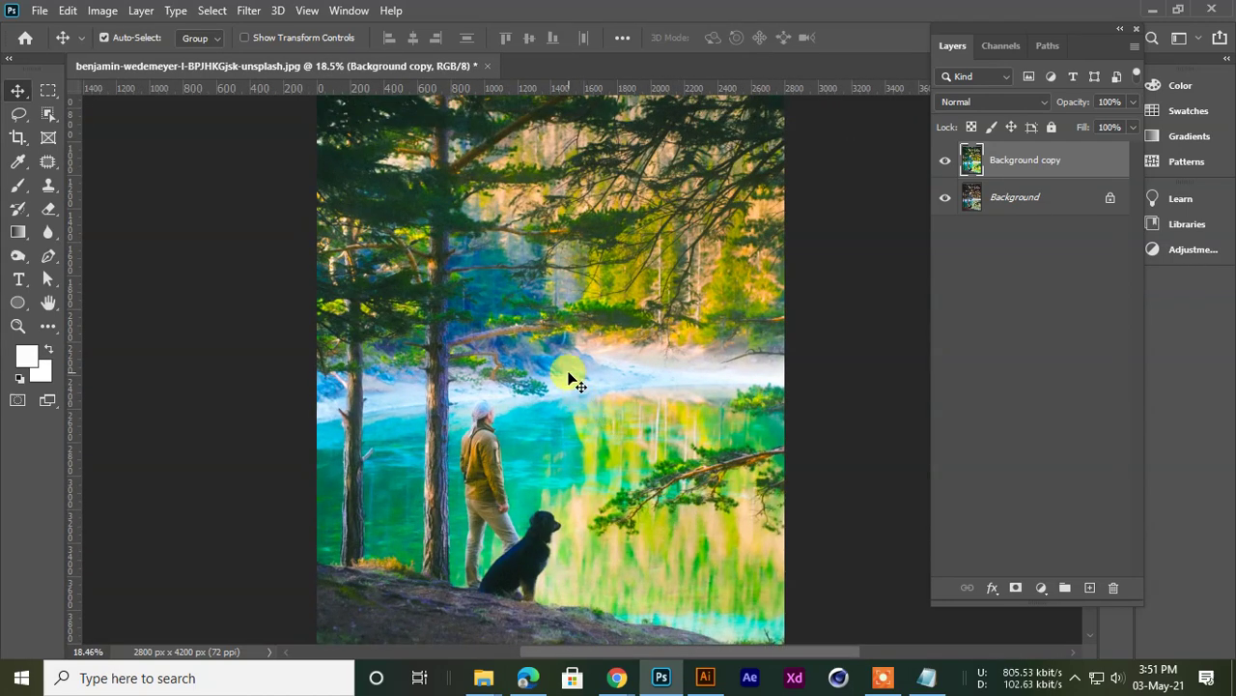
scroll(570, 377, "down", 2)
scroll(569, 368, "up", 1)
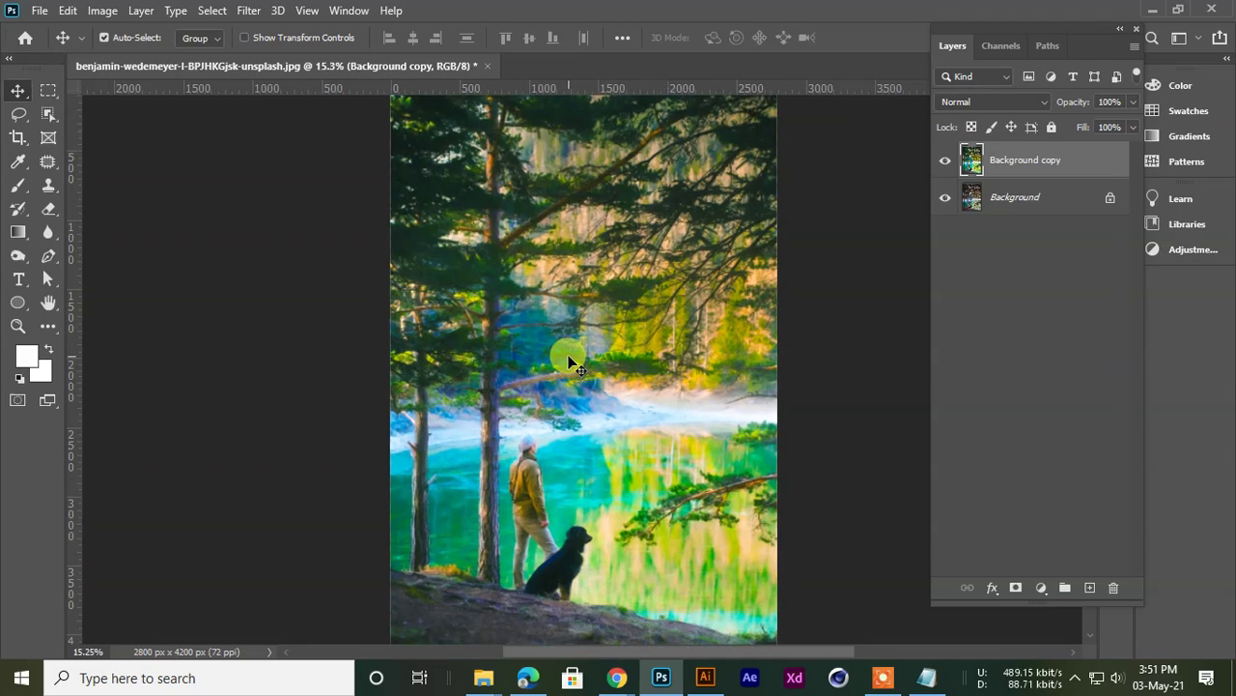
scroll(570, 356, "down", 1)
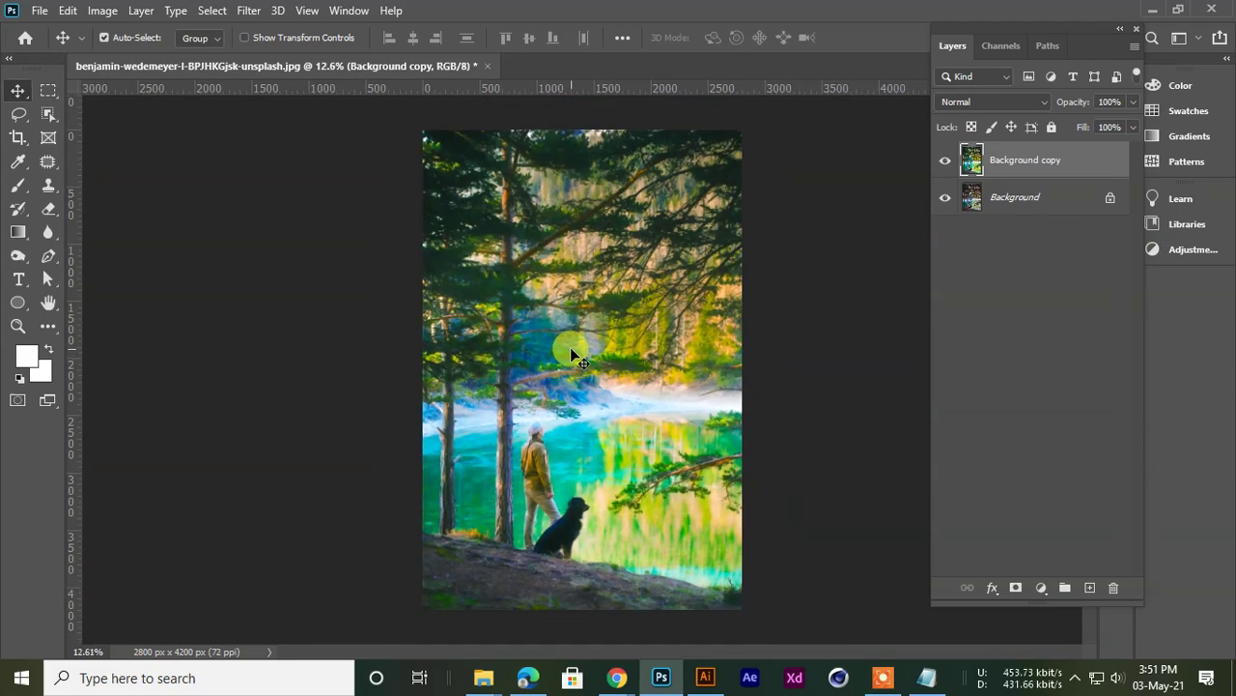
scroll(570, 353, "down", 1)
scroll(571, 354, "up", 1)
scroll(570, 356, "down", 1)
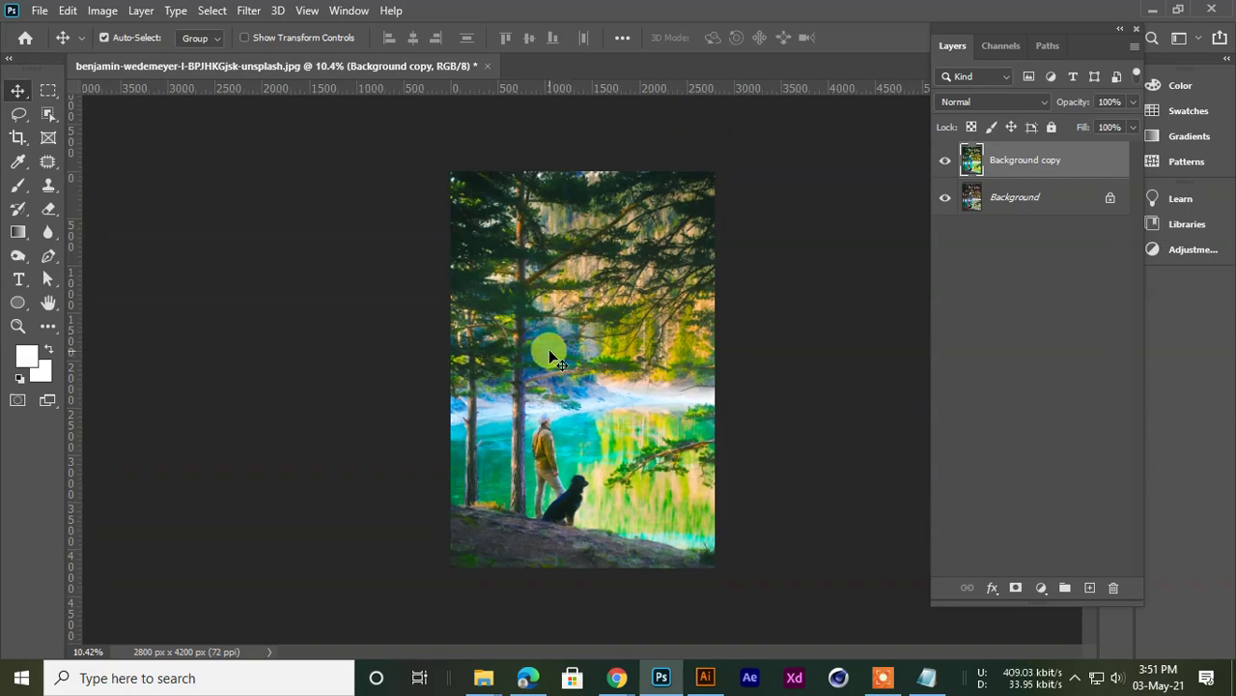
scroll(548, 352, "up", 1)
scroll(547, 352, "down", 1)
scroll(544, 358, "up", 1)
scroll(570, 363, "down", 1)
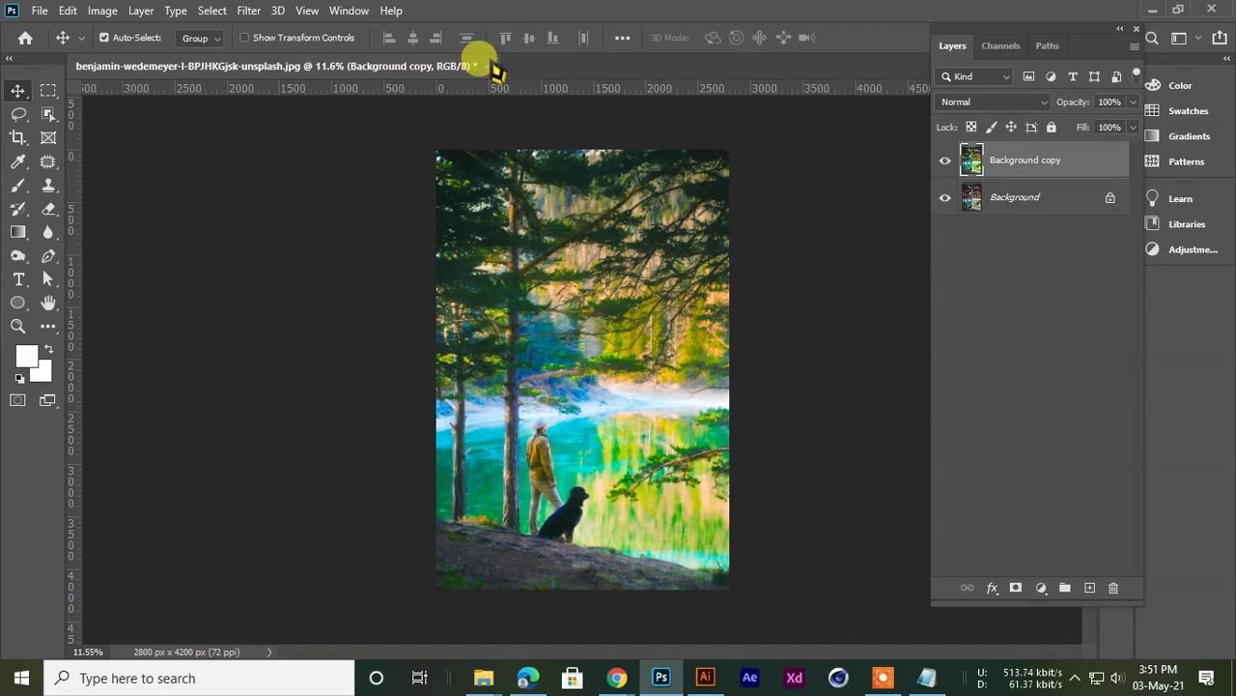
left_click(488, 65)
left_click(691, 263)
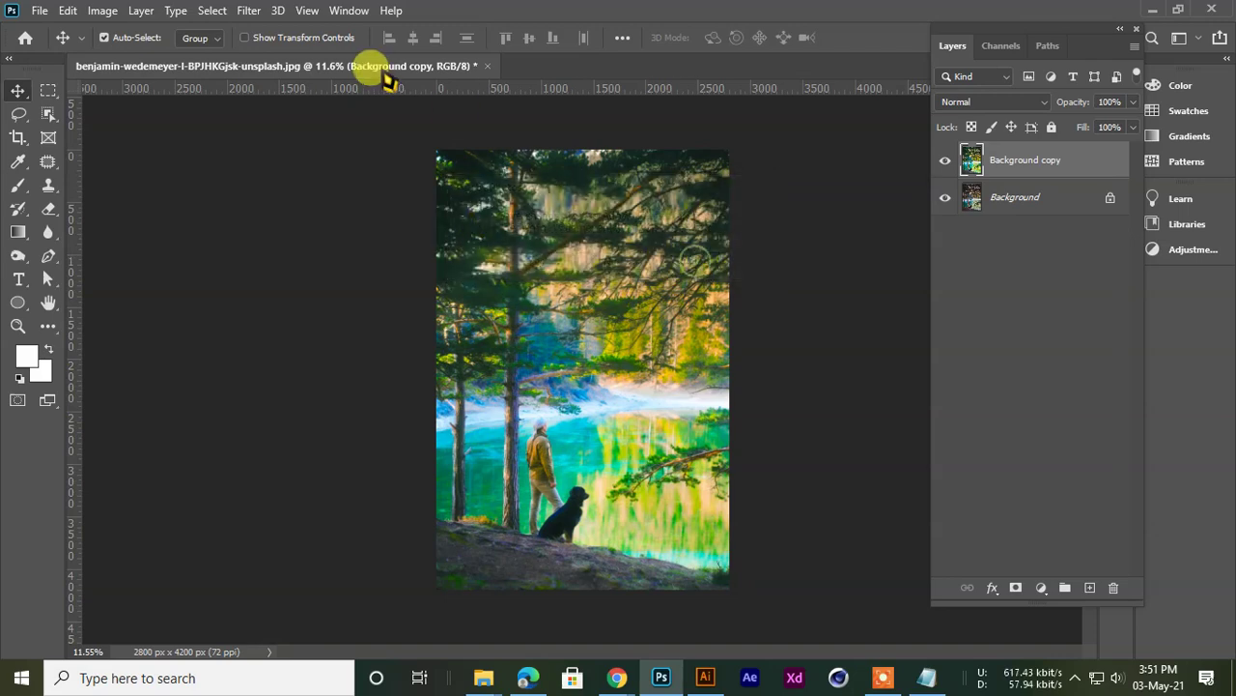
Collapse the Layers panel group, switch to File Explorer and open the Raw Photo folder within Image Edit & Color Enhancement
left_click(1123, 29)
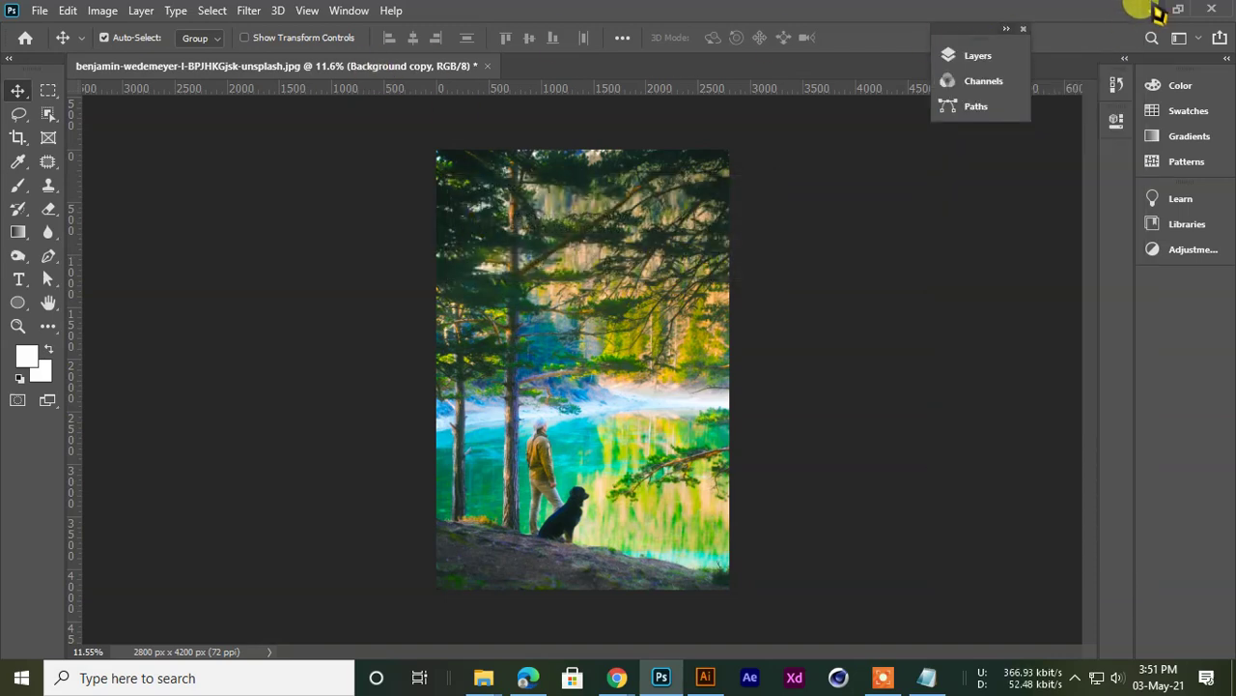
left_click(974, 55)
left_click(1153, 9)
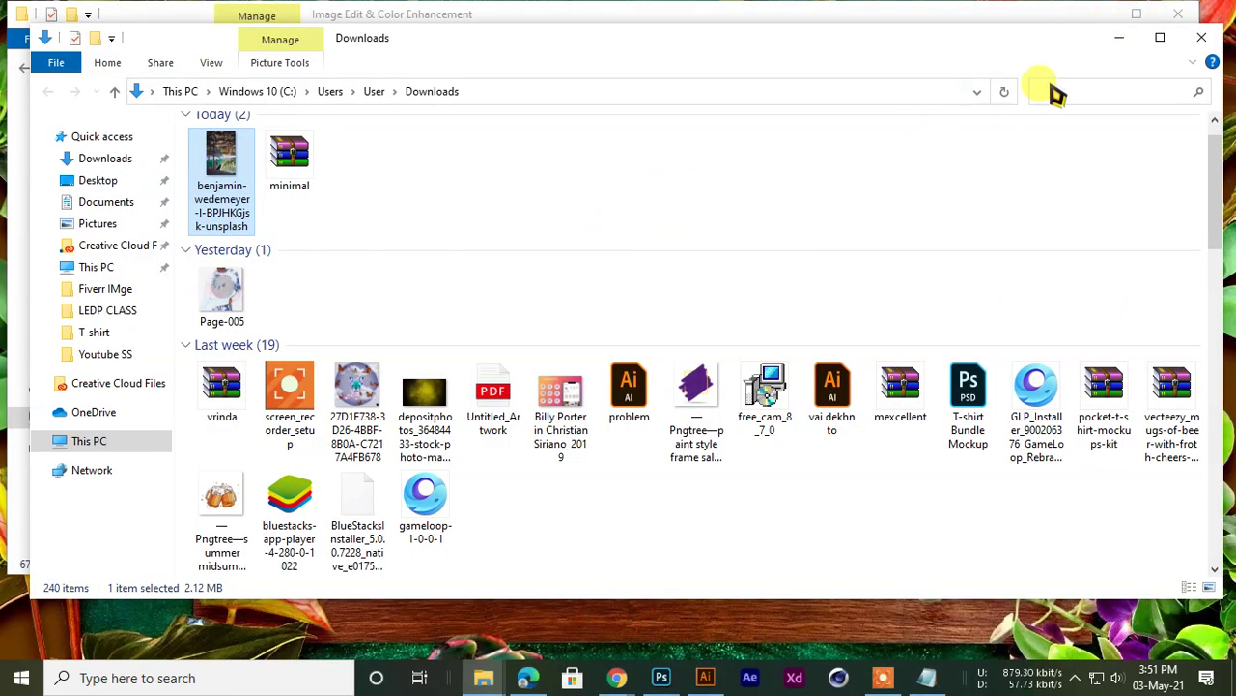
left_click(1119, 39)
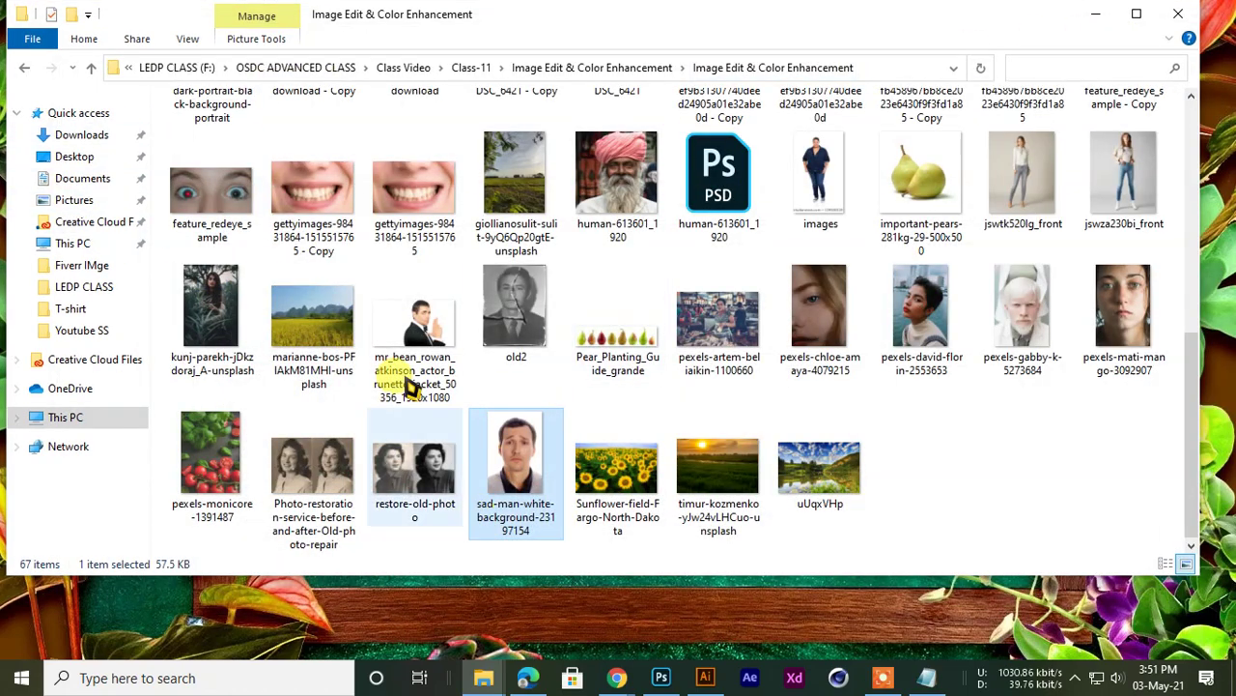
scroll(359, 298, "up", 5)
double_click(301, 157)
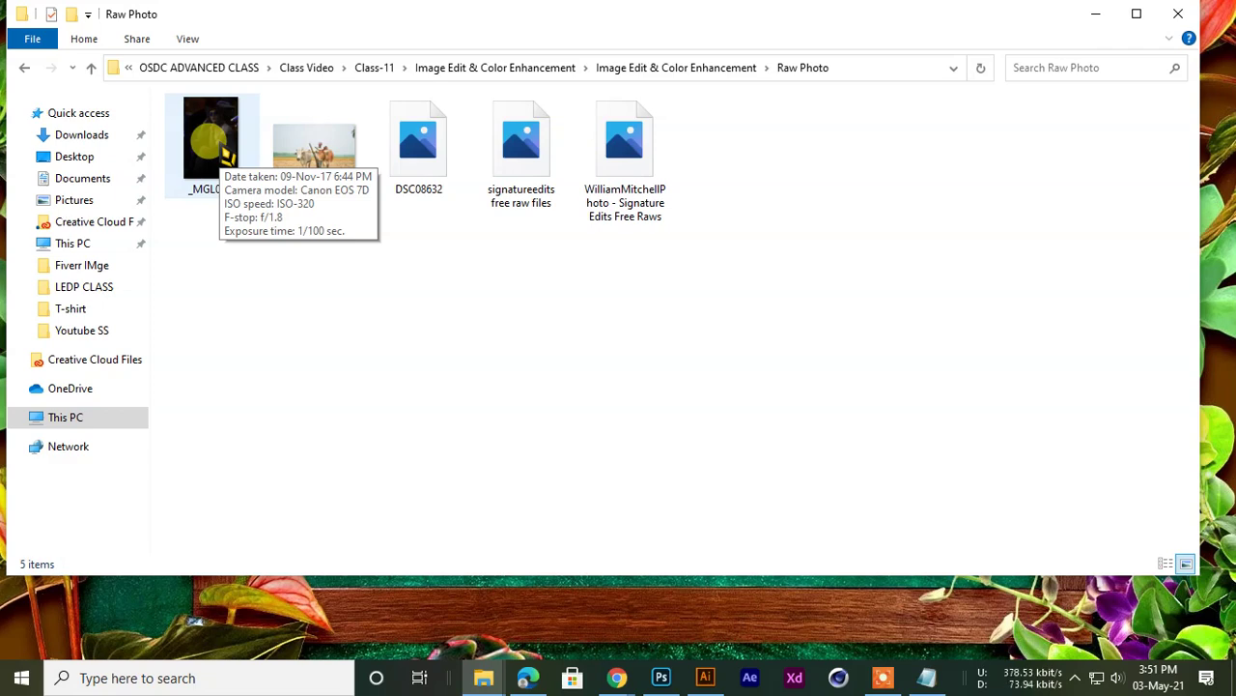
Check the file type of the photo with the oxen in the field in its properties
left_click(288, 126)
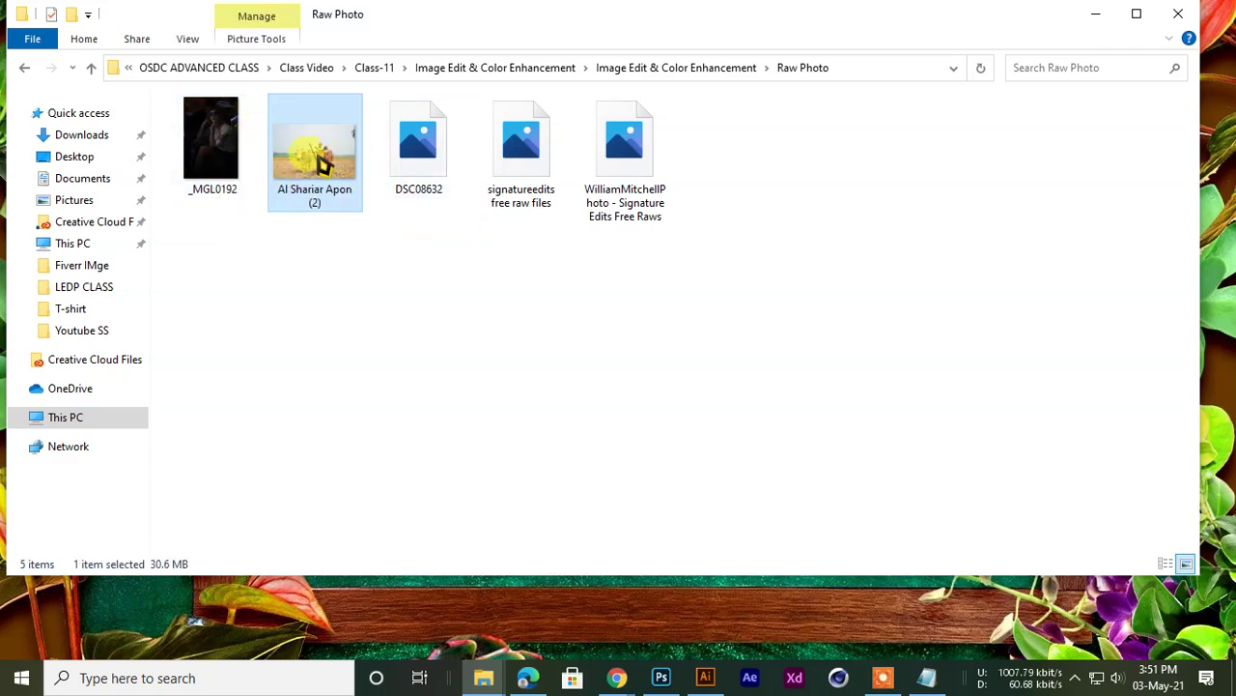
right_click(323, 165)
left_click(371, 531)
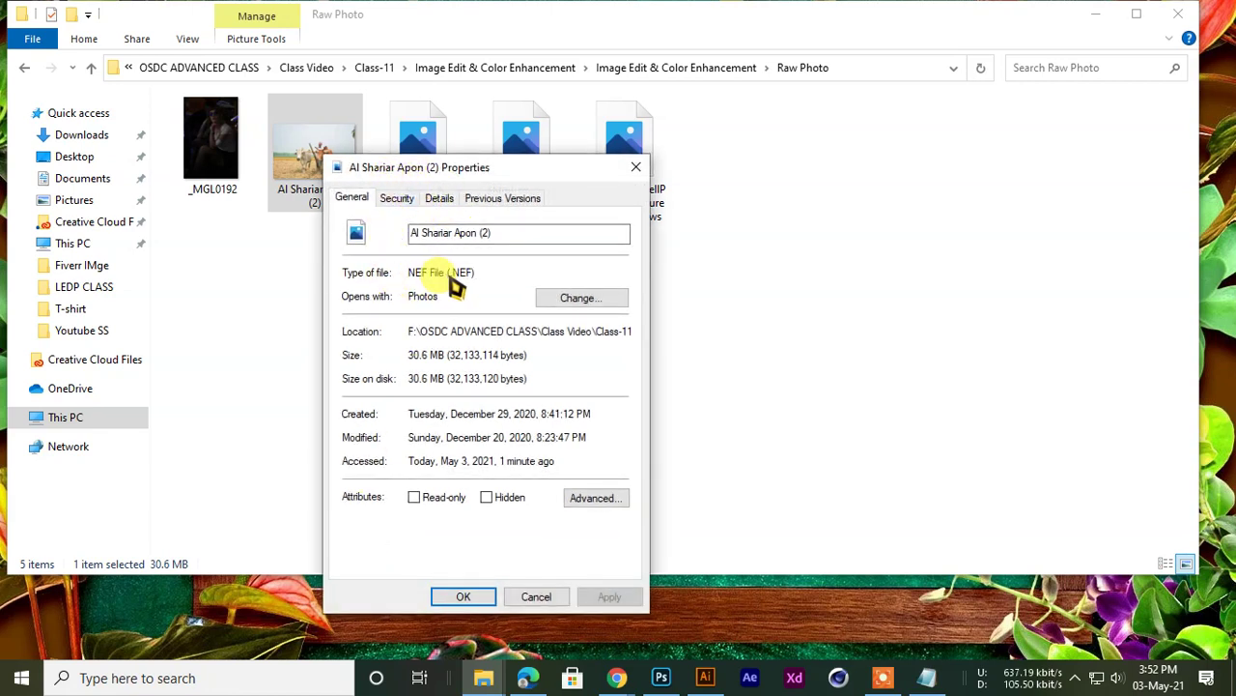
left_click(636, 168)
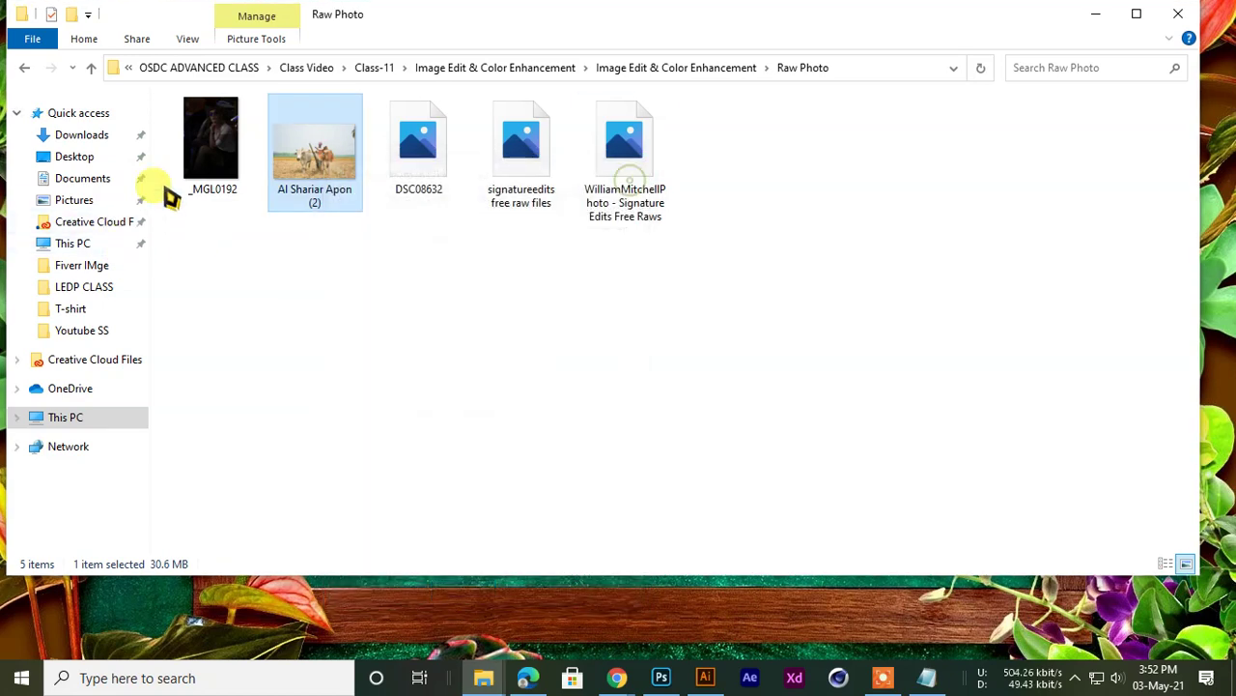
Check the file type of the _MGL0192 photo in its properties
left_click(199, 165)
right_click(197, 166)
left_click(242, 541)
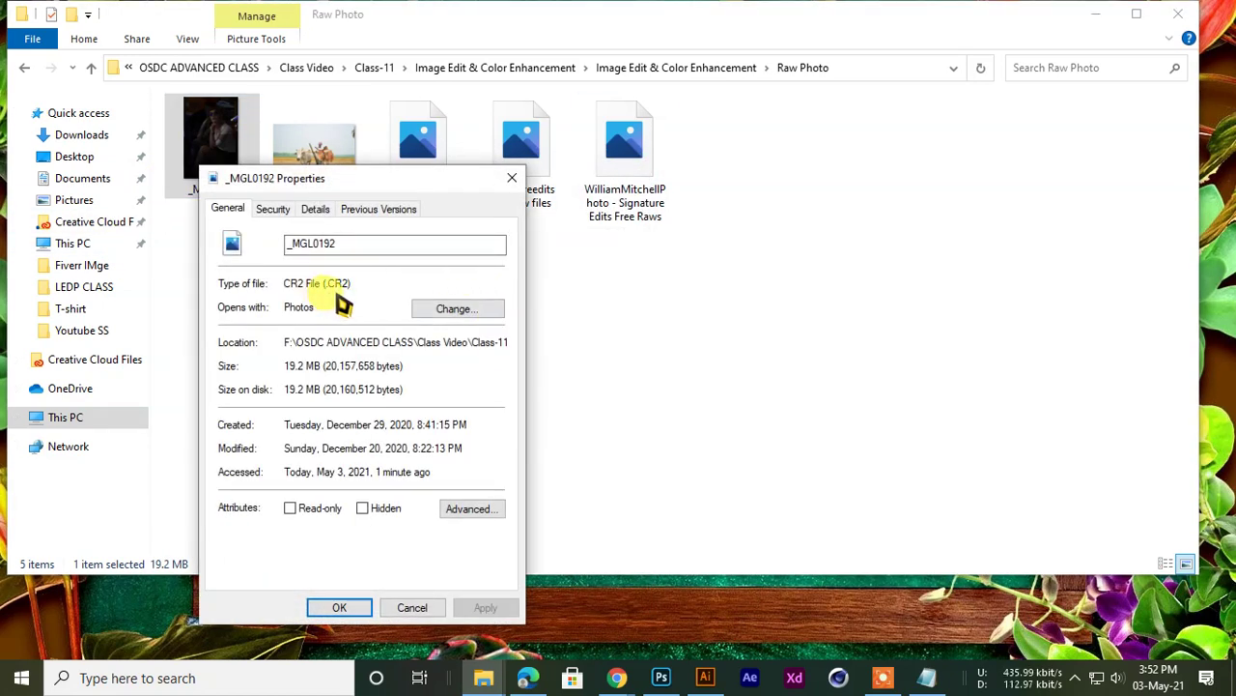
left_click(512, 177)
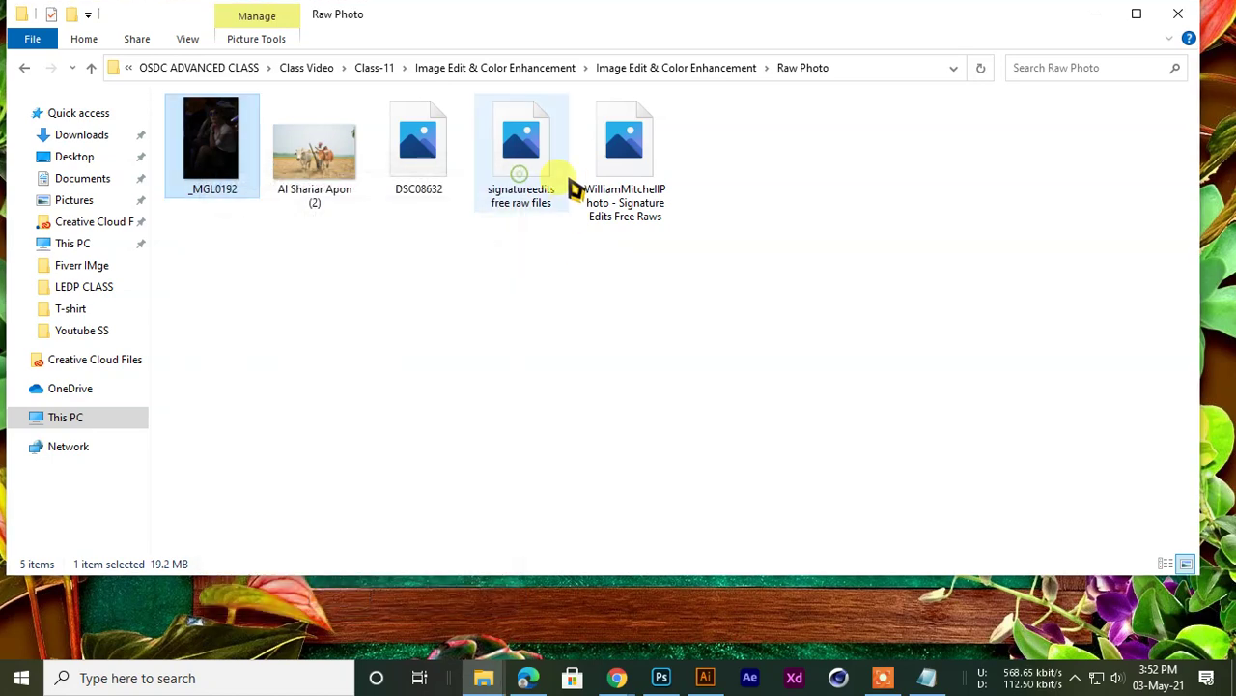
Check the file type of the signatureedits free raw files image in its properties
left_click(547, 160)
right_click(546, 152)
left_click(596, 527)
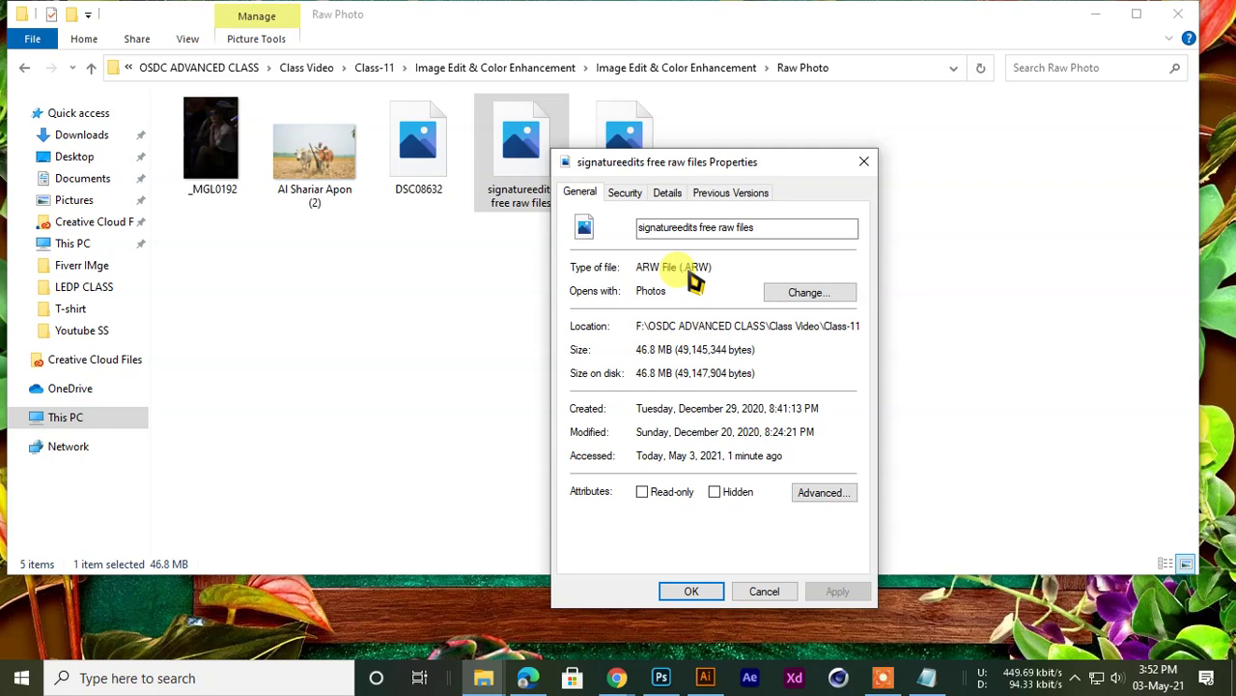
left_click(862, 163)
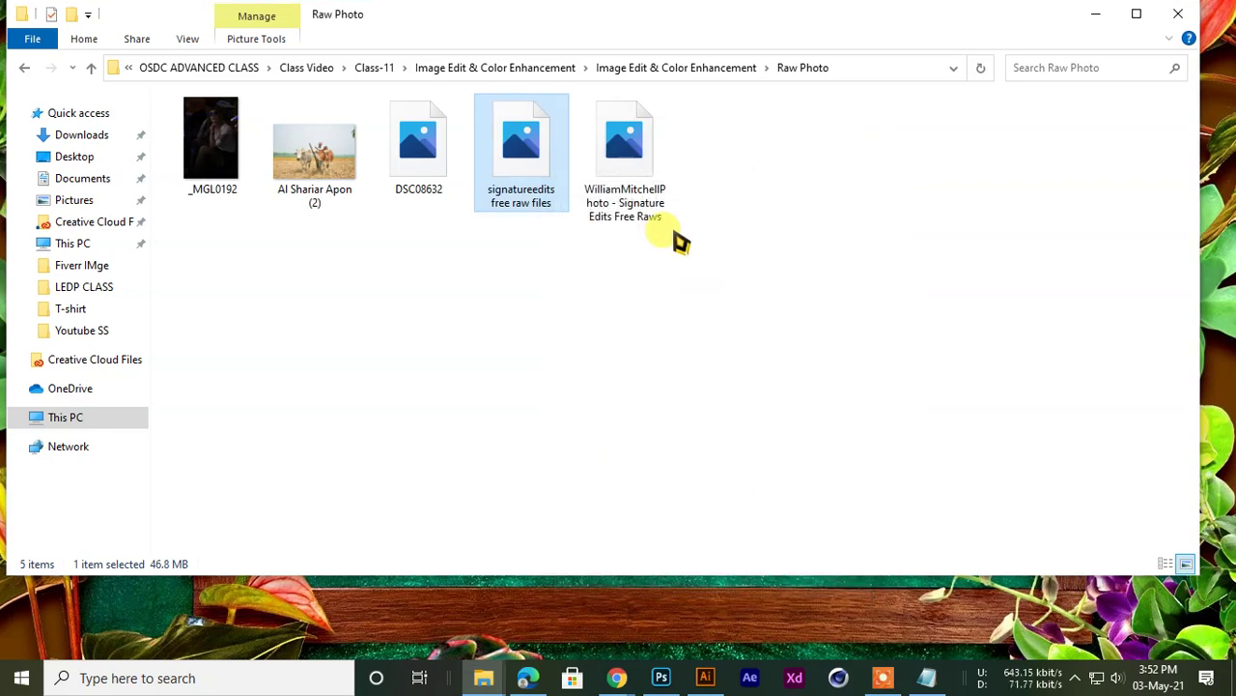
Check the file type of the last image in the Raw Photo folder in its properties
right_click(642, 149)
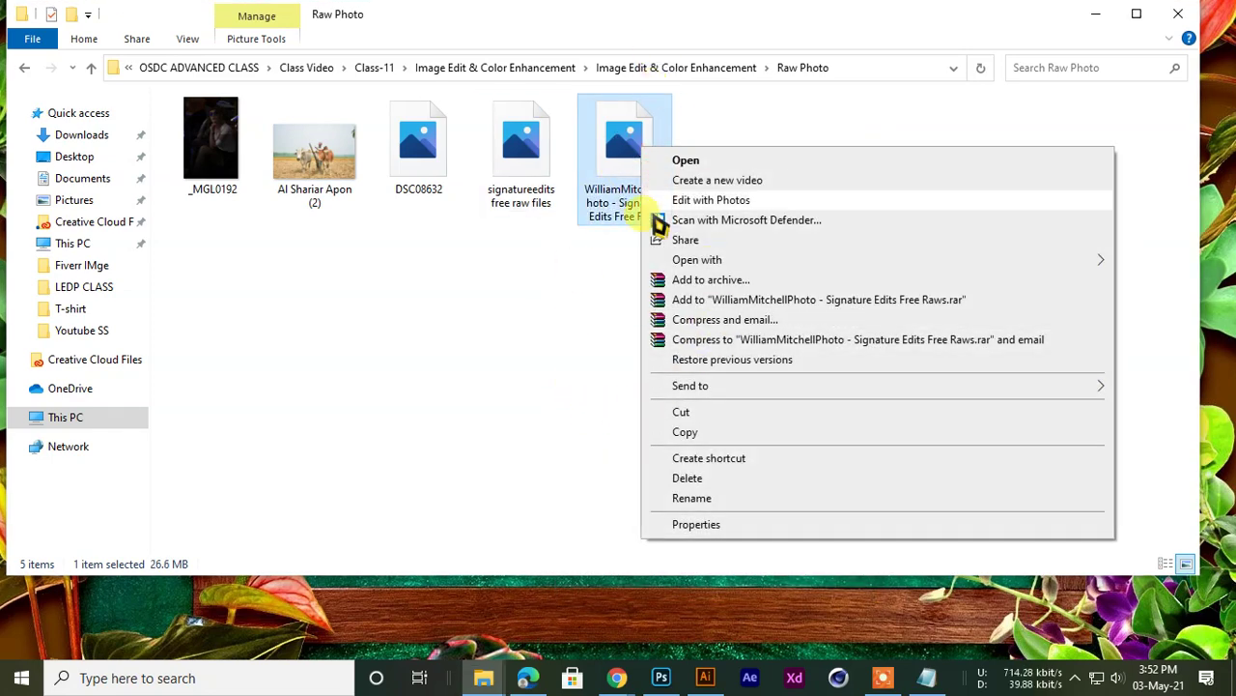
left_click(676, 527)
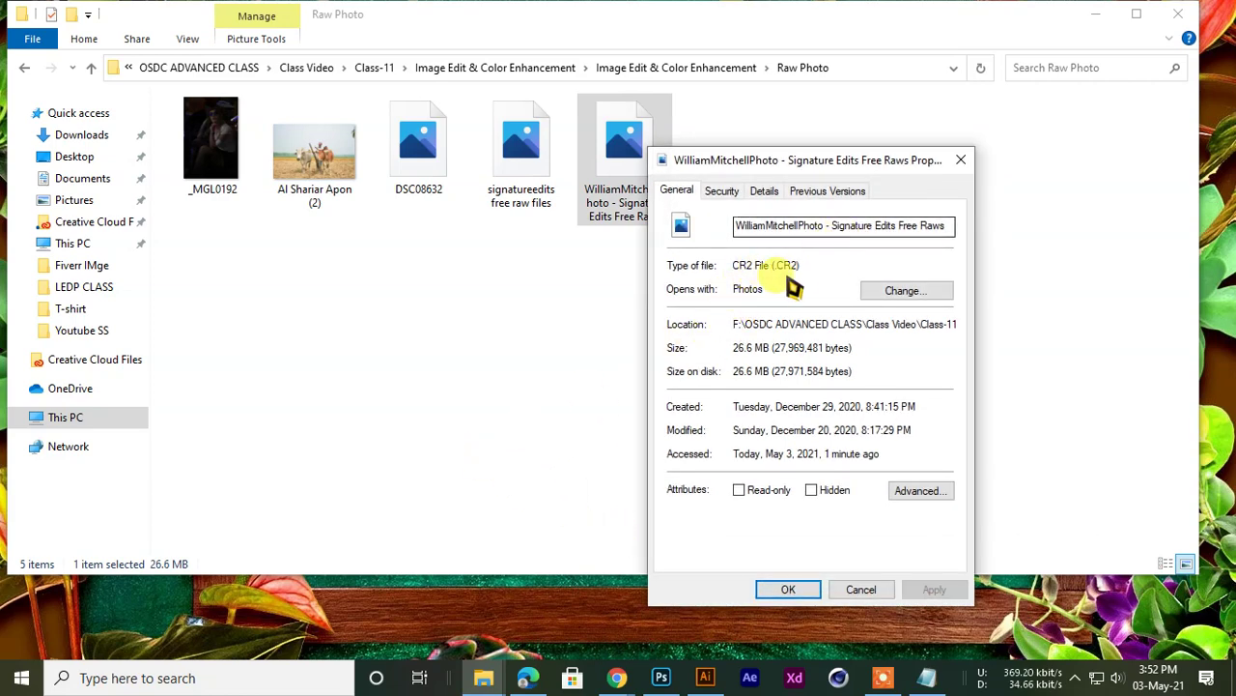
left_click(960, 159)
Open the Signature Edits Free Raws CR2 image from the Raw Photo folder in Photoshop's Camera Raw
left_click(198, 194)
left_click(620, 195)
left_click_drag(624, 145, 478, 7)
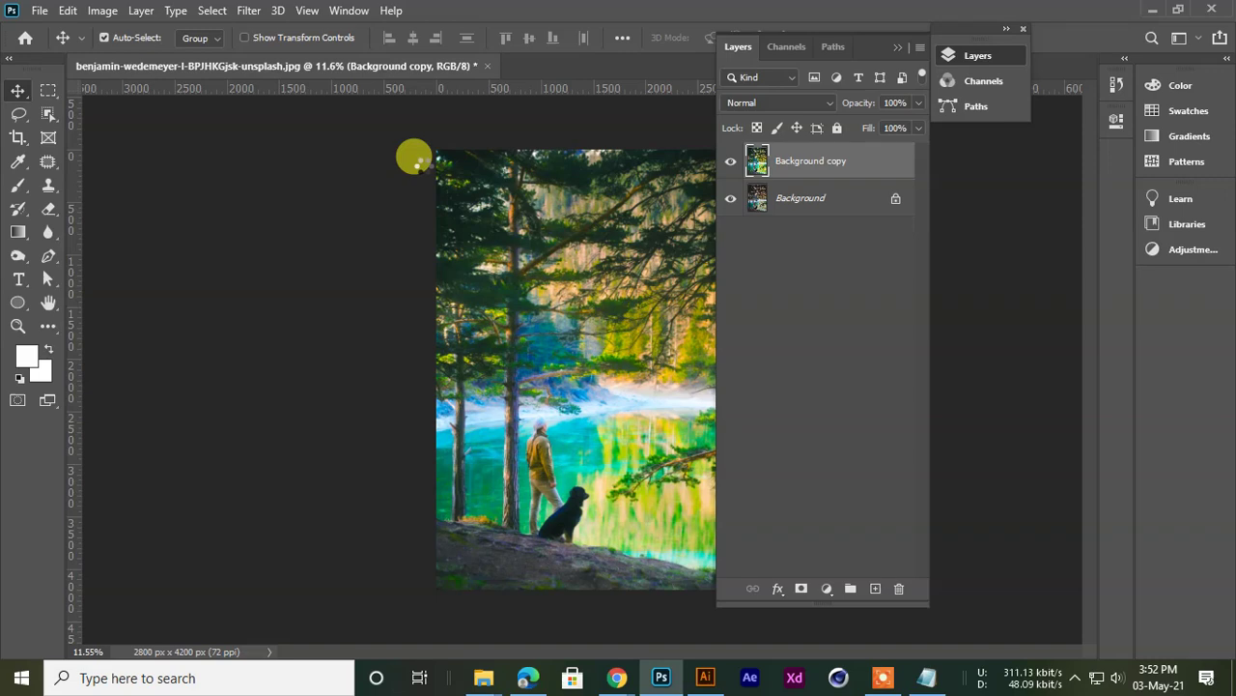
left_click_drag(415, 159, 415, 160)
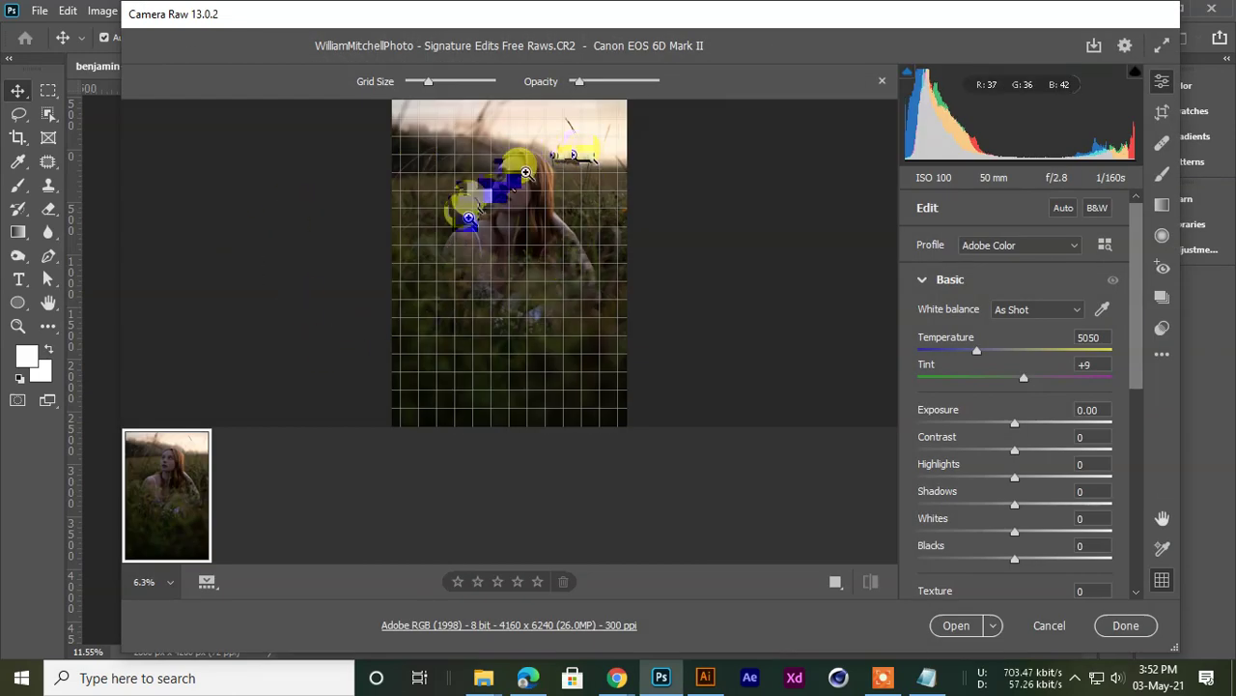
Fit the whole portrait in the preview and hide the grid overlay
scroll(479, 208, "up", 1)
left_click(475, 199, "ctrl")
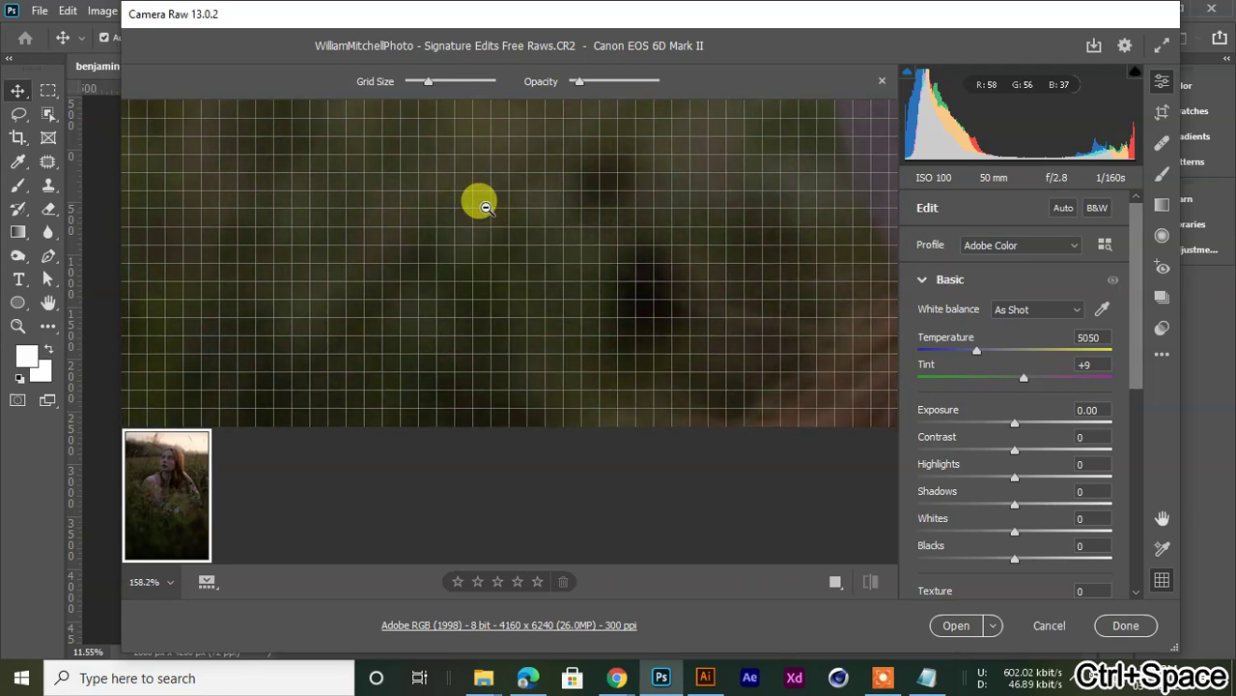
left_click(544, 221, "alt")
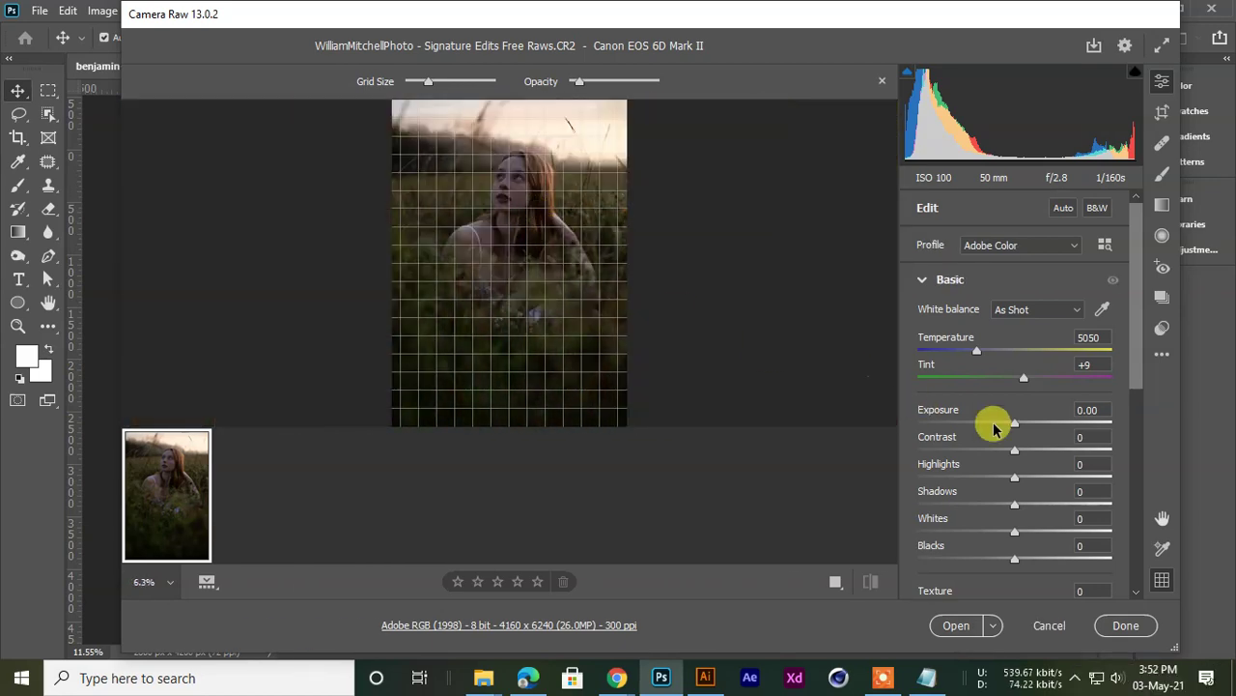
left_click(1163, 580)
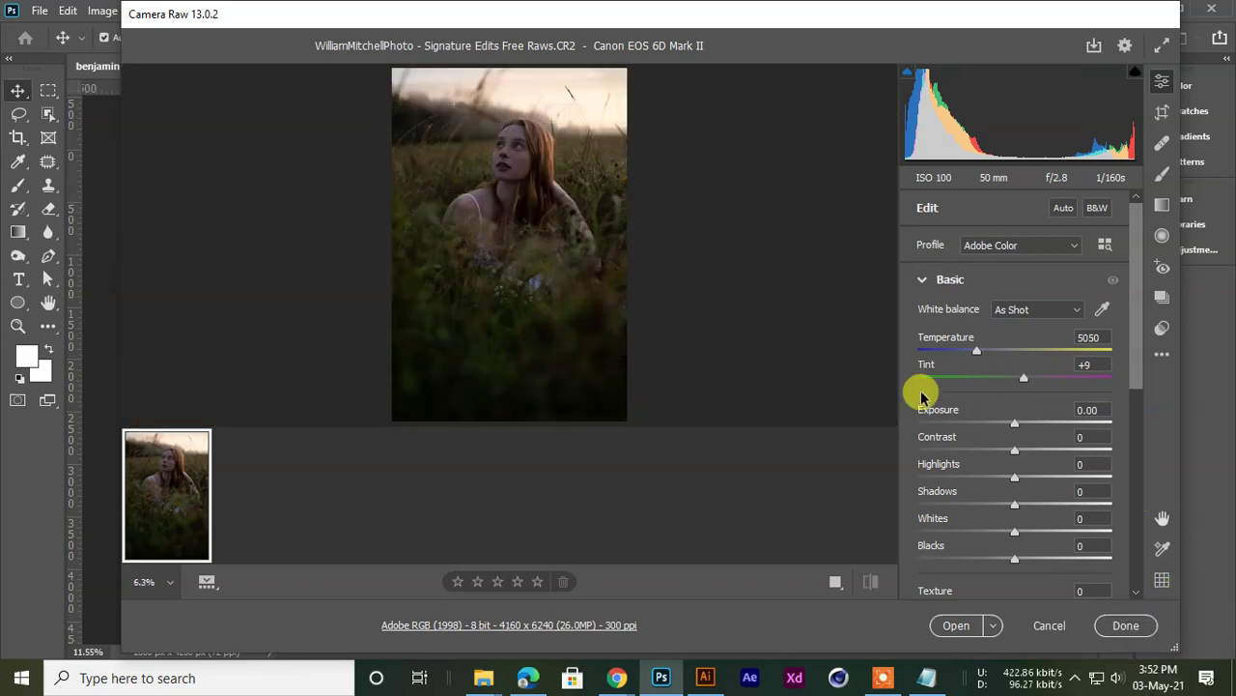
Review the Raw Defaults page of the Camera Raw preferences and close it
scroll(1033, 549, "down", 2)
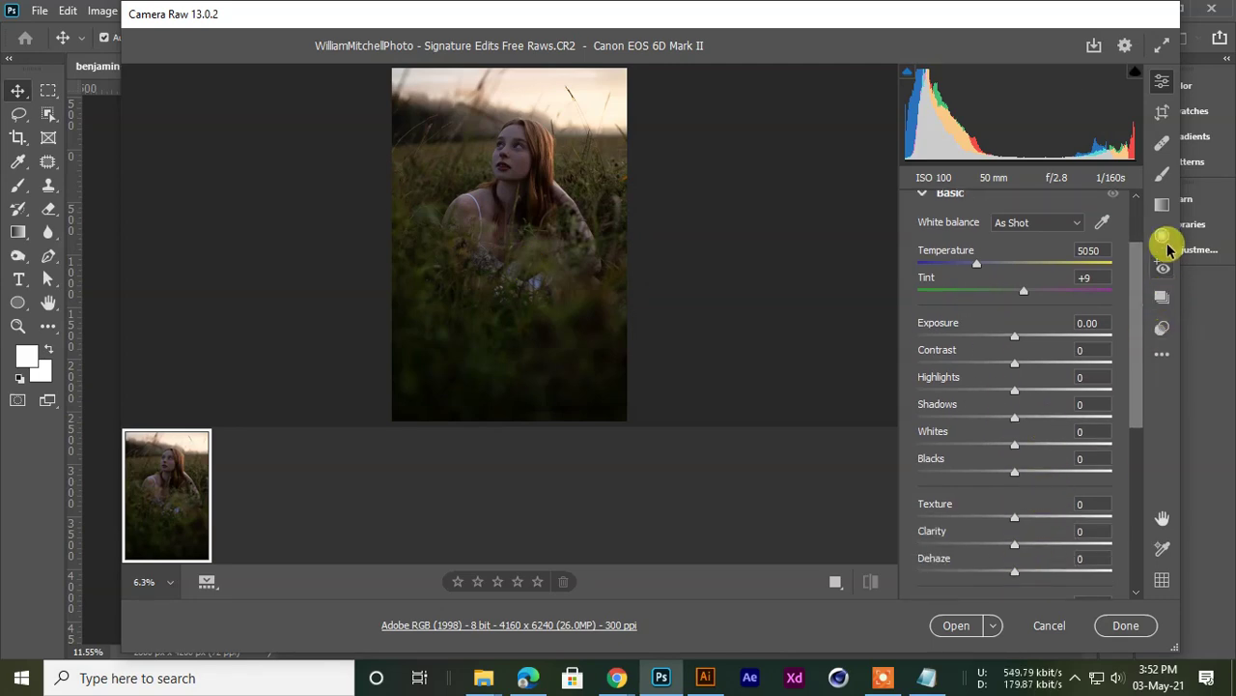
left_click(1162, 353)
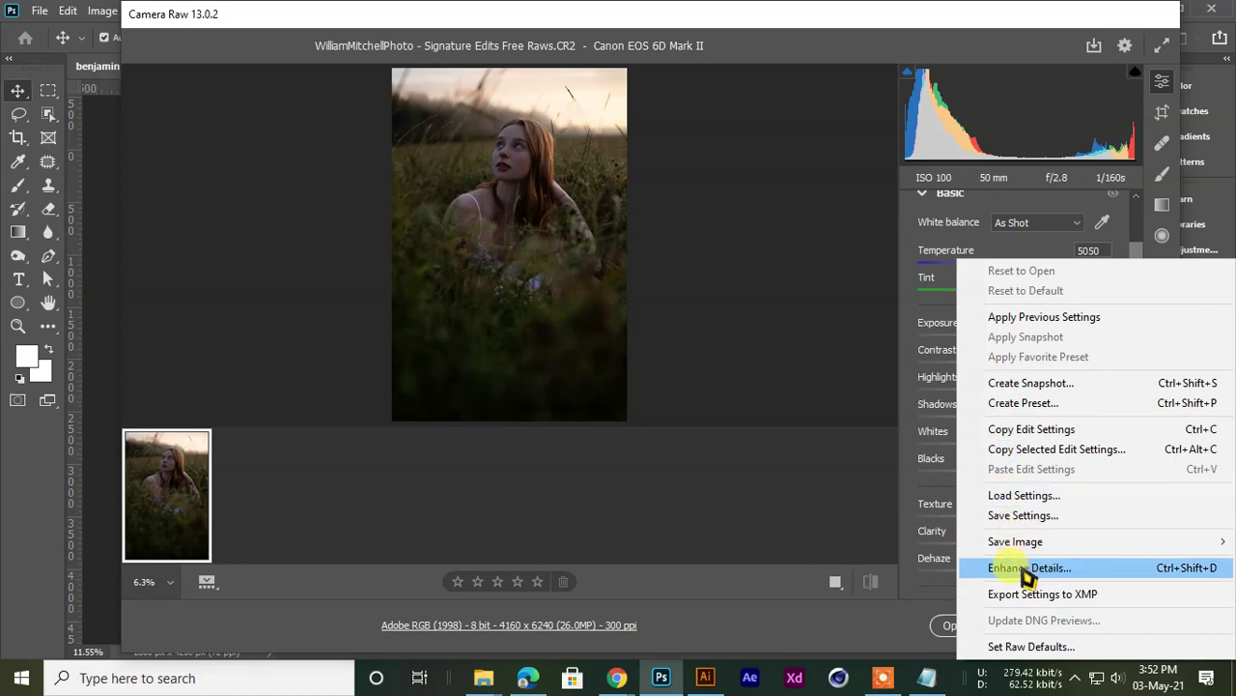
left_click(1014, 646)
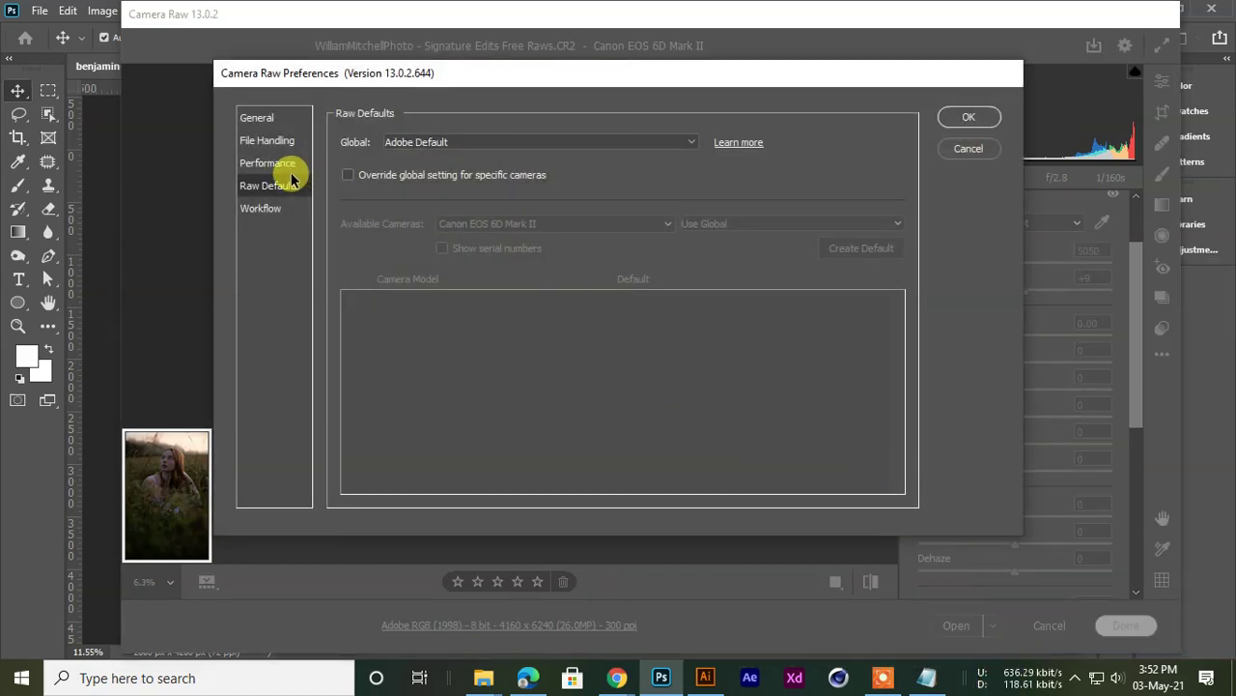
left_click(967, 119)
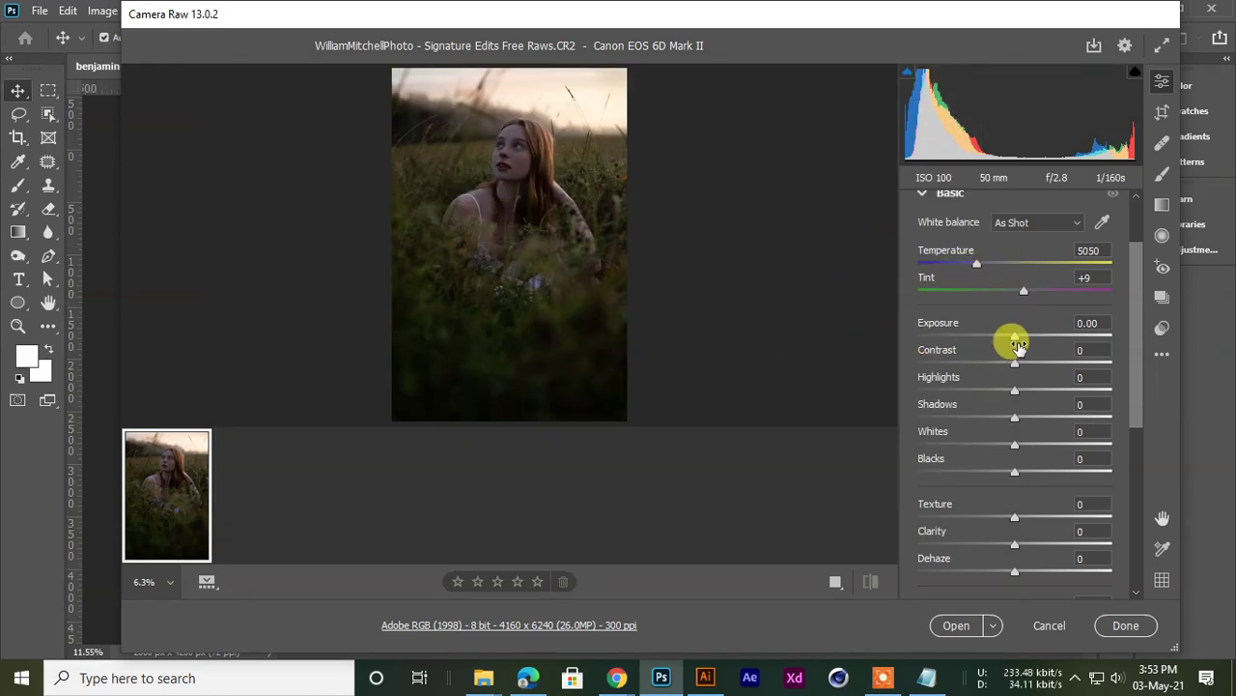
Raise the portrait's Exposure to +1.55 and inspect the woman and the grass up close
left_click_drag(1016, 340, 1043, 345)
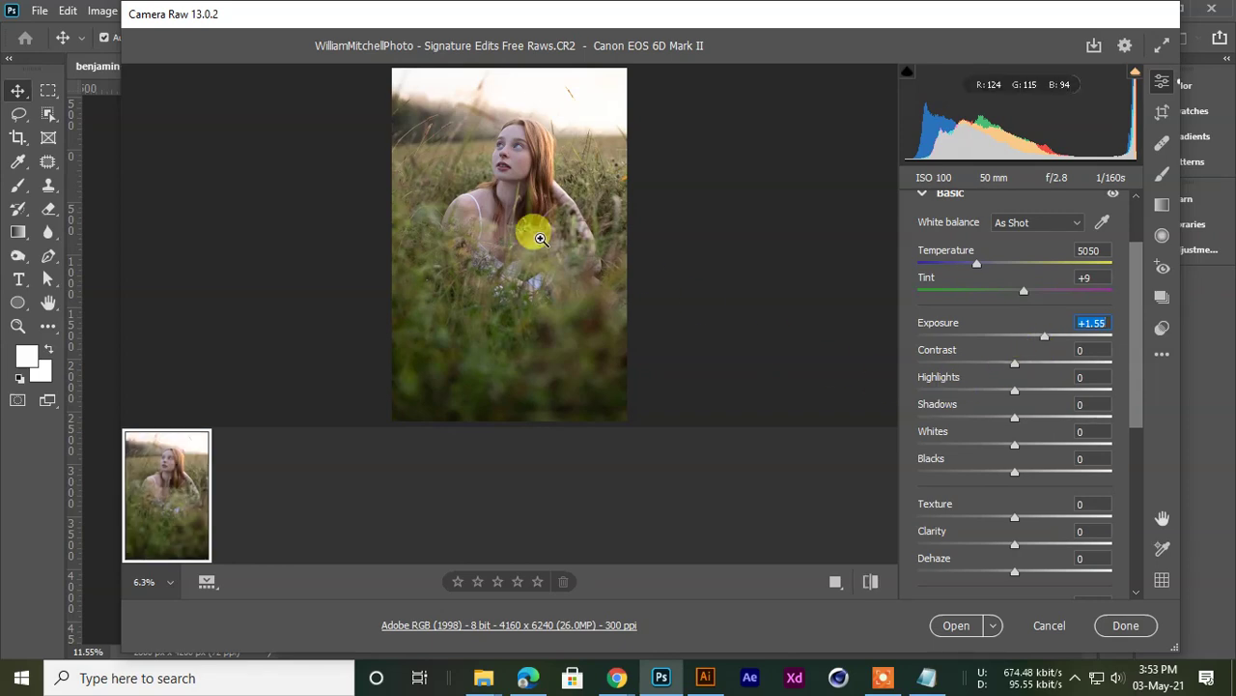
left_click(454, 184)
scroll(529, 201, "down", 2)
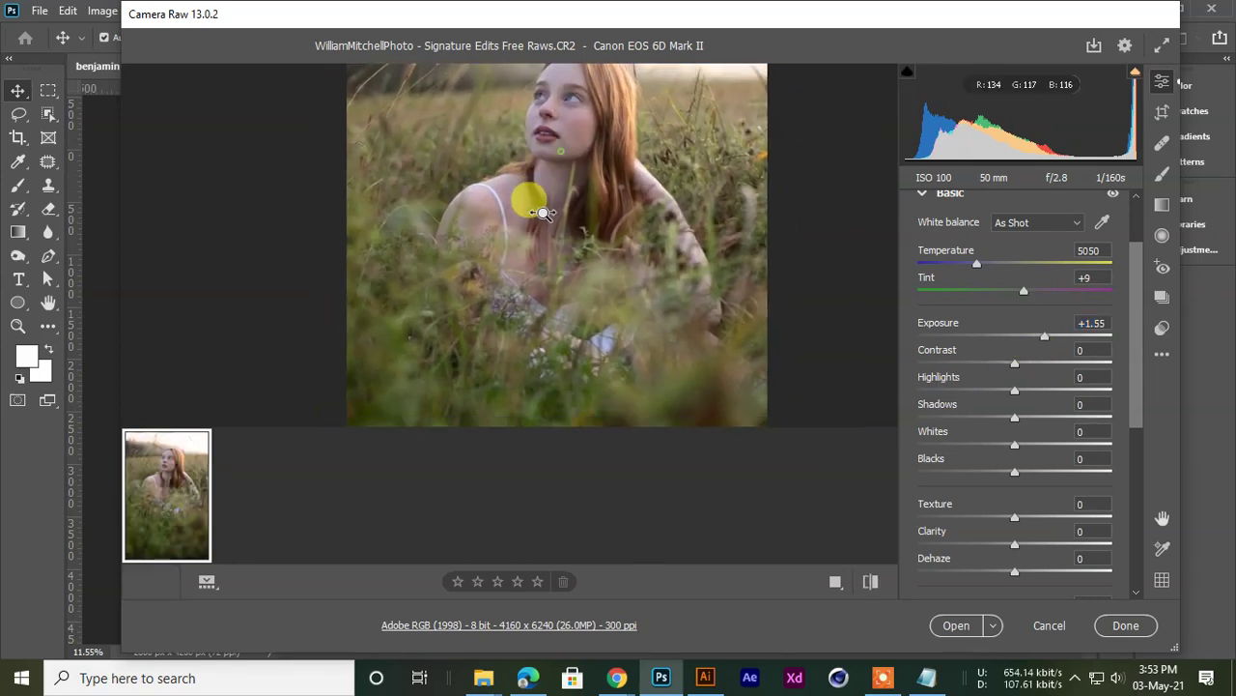
scroll(543, 178, "up", 3)
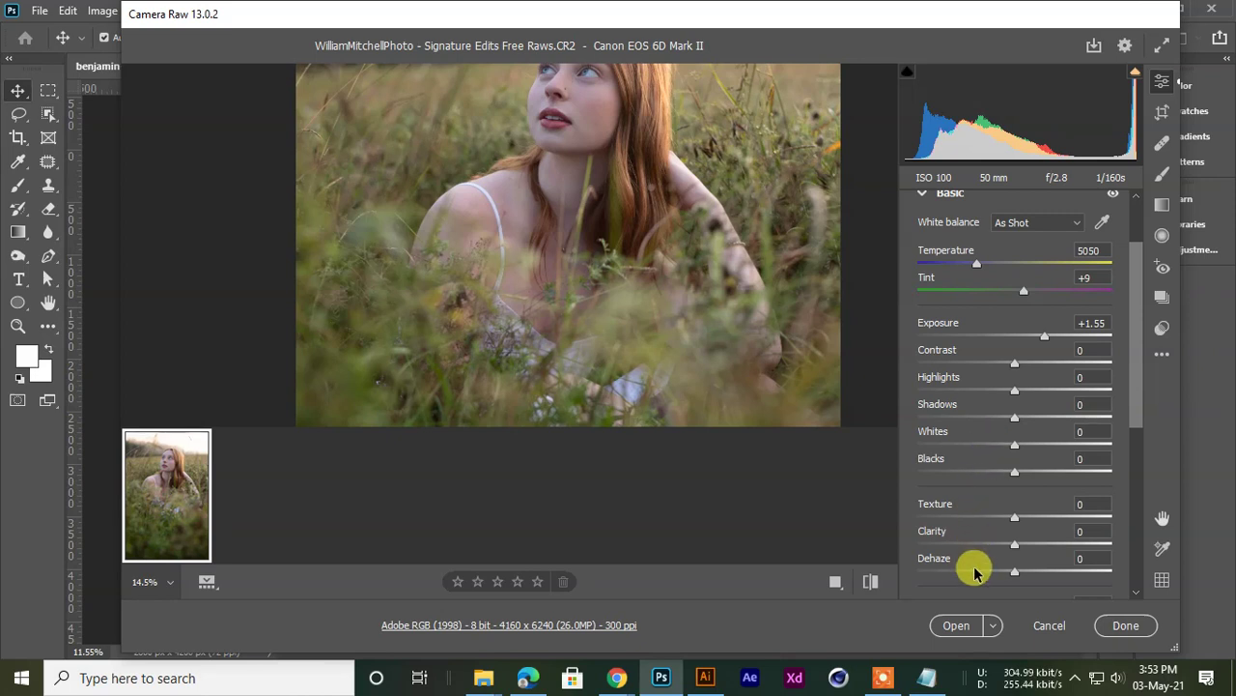
scroll(689, 215, "down", 4)
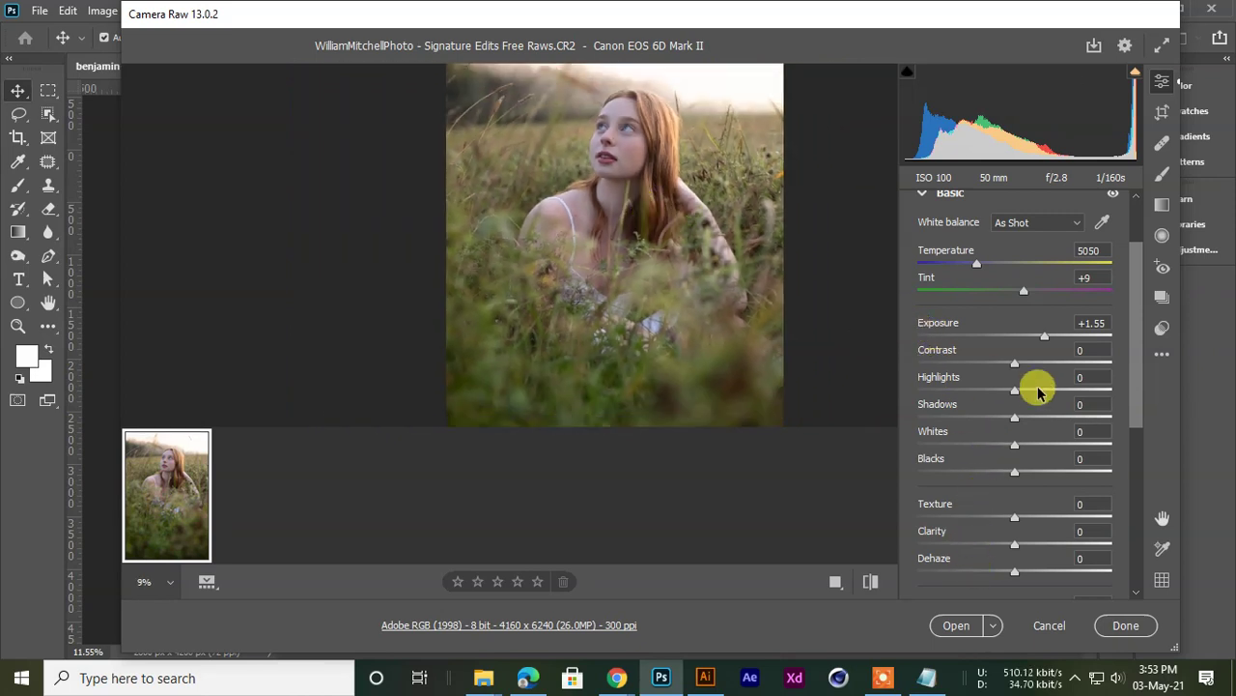
Set the portrait's Contrast to +9, Highlights to +50 and Whites to +18, and inspect the grass detail
left_click_drag(1013, 370, 1064, 396)
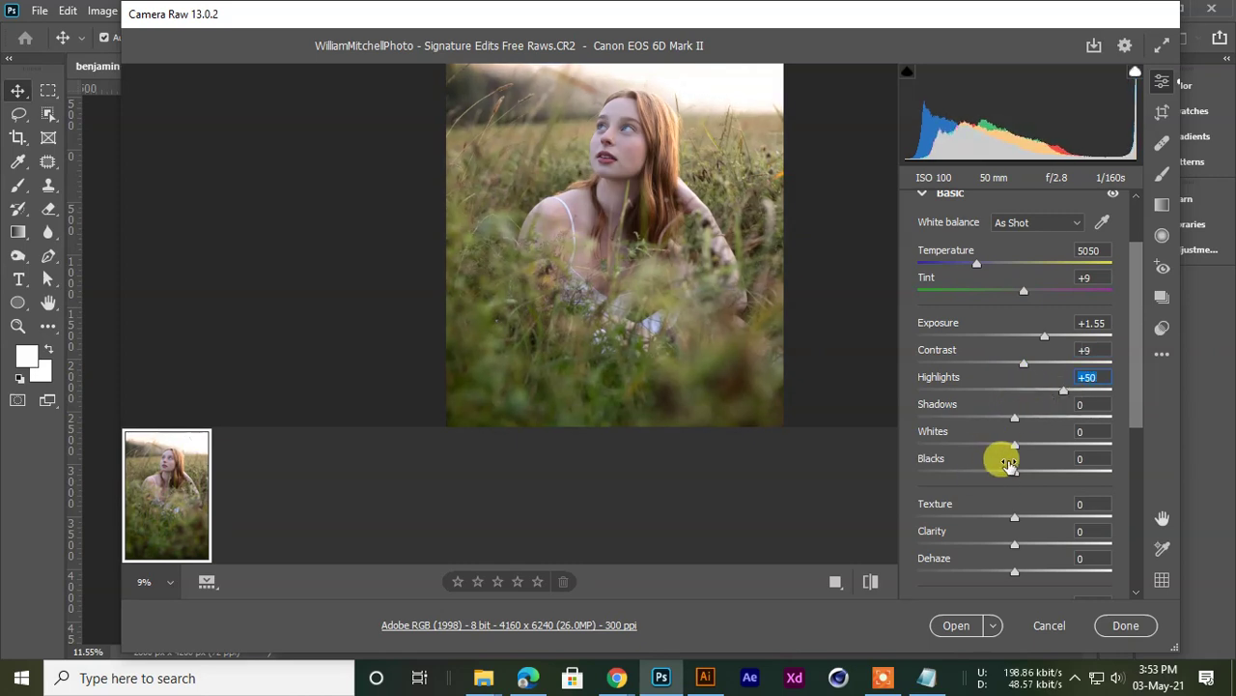
mouse_move(1037, 452)
left_mouse_down()
mouse_move(960, 454)
mouse_move(1088, 458)
mouse_move(1036, 464)
left_mouse_up()
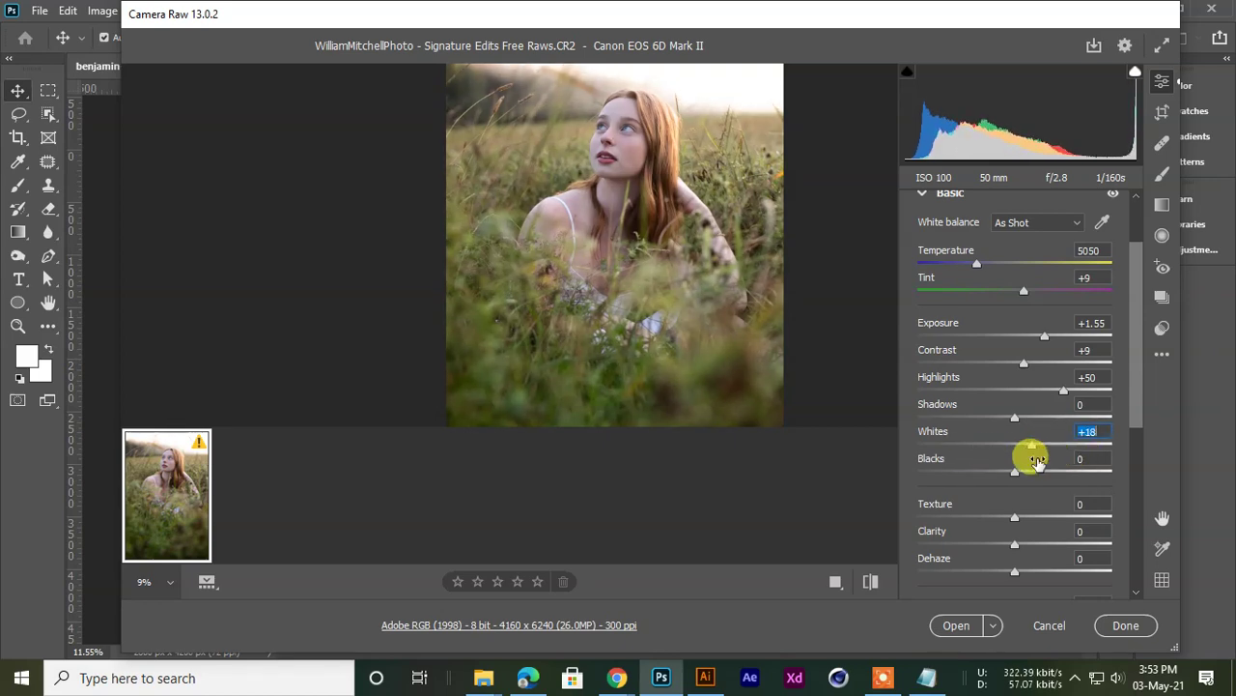
scroll(572, 282, "up", 6)
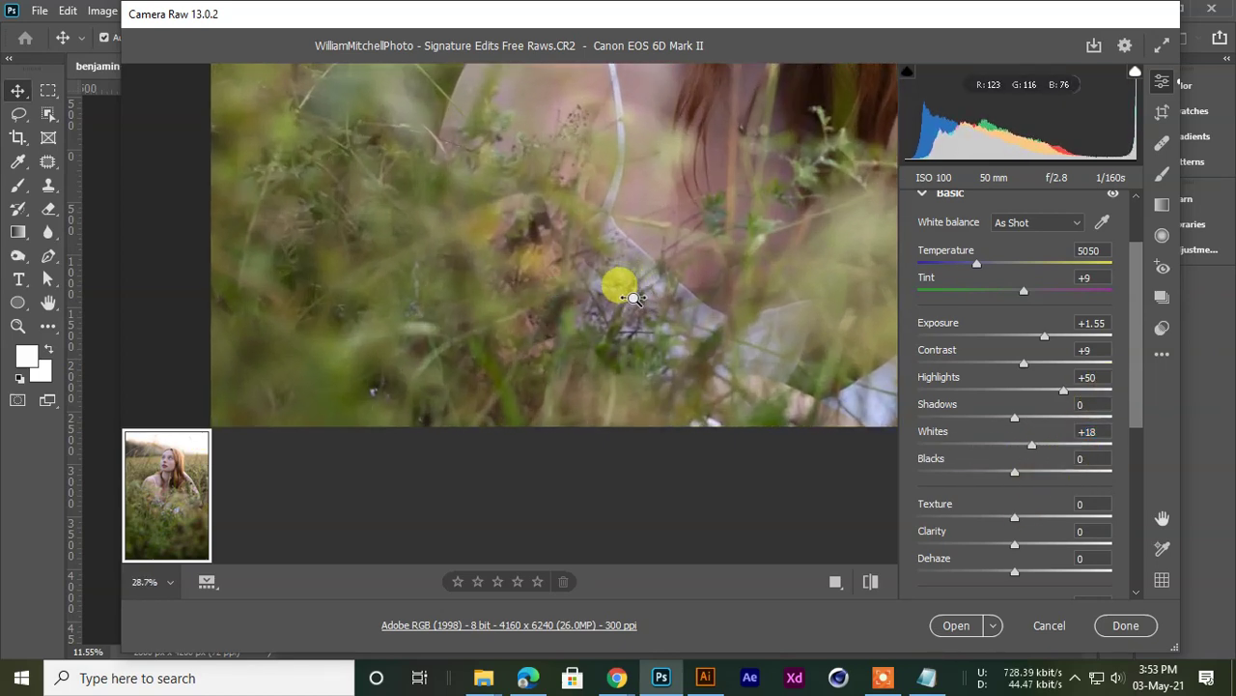
Set the portrait's Saturation to +27 and its Vibrance to +29
scroll(413, 276, "up", 2)
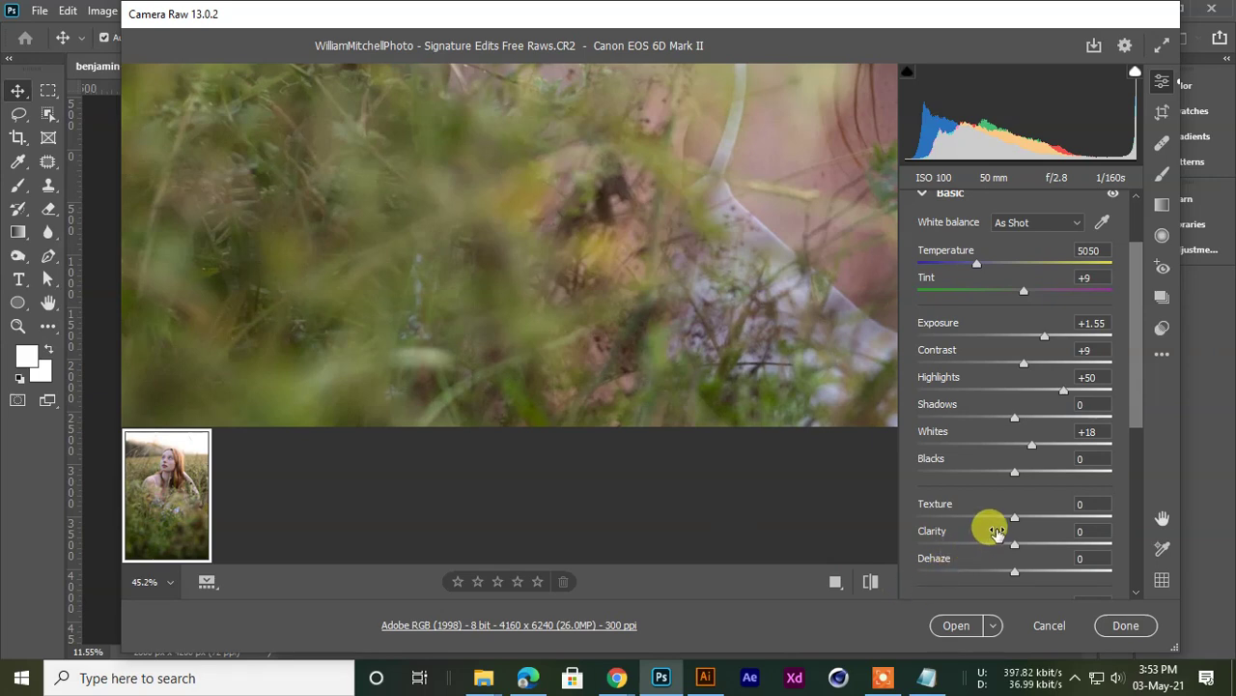
left_click_drag(1144, 358, 1133, 458)
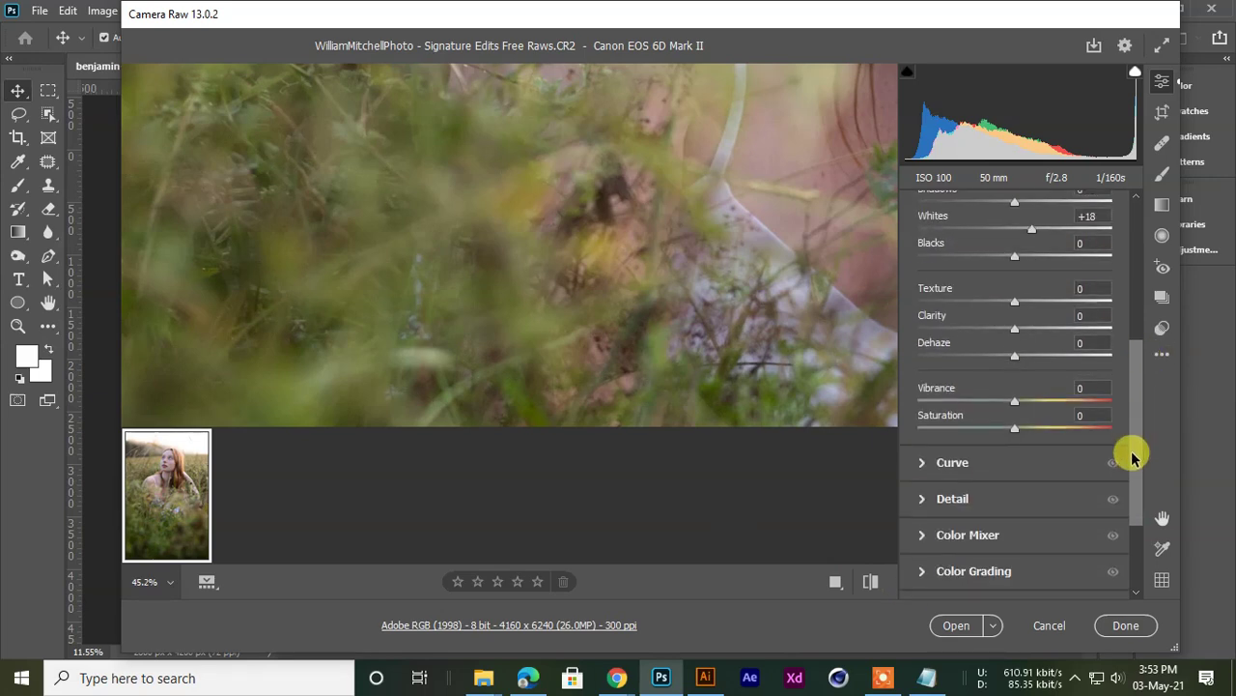
scroll(389, 267, "down", 5)
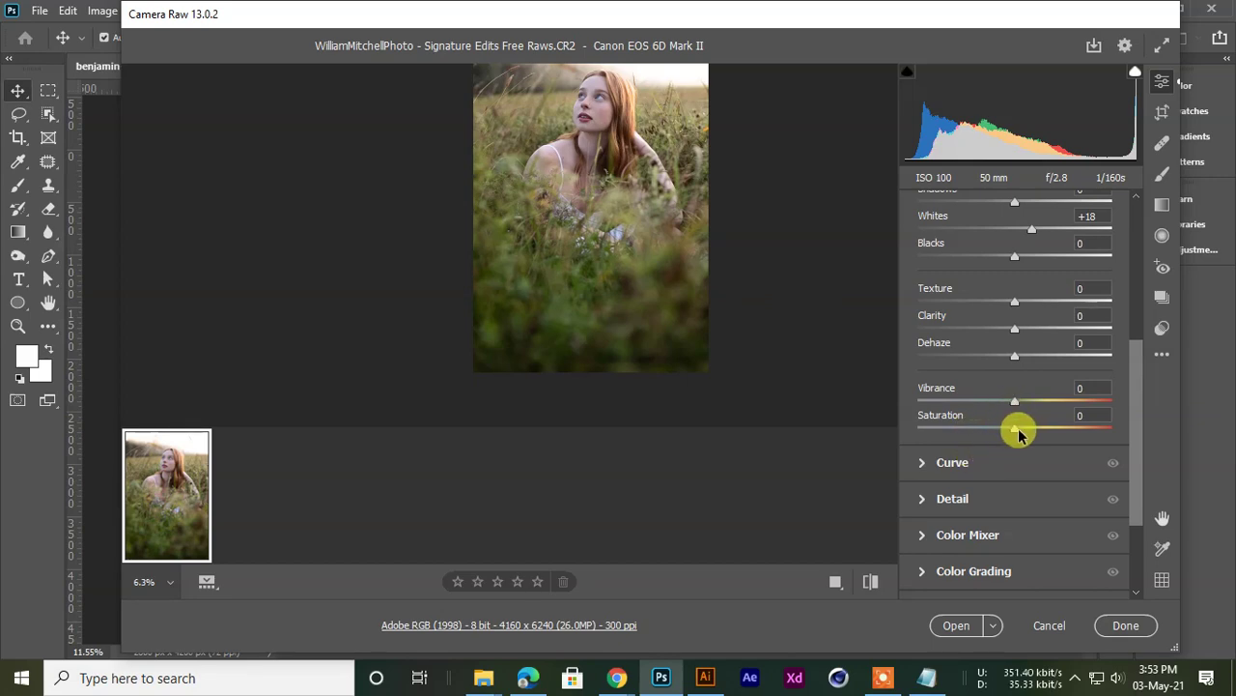
mouse_move(1029, 433)
left_mouse_down()
mouse_move(1055, 430)
mouse_move(1032, 439)
left_mouse_up()
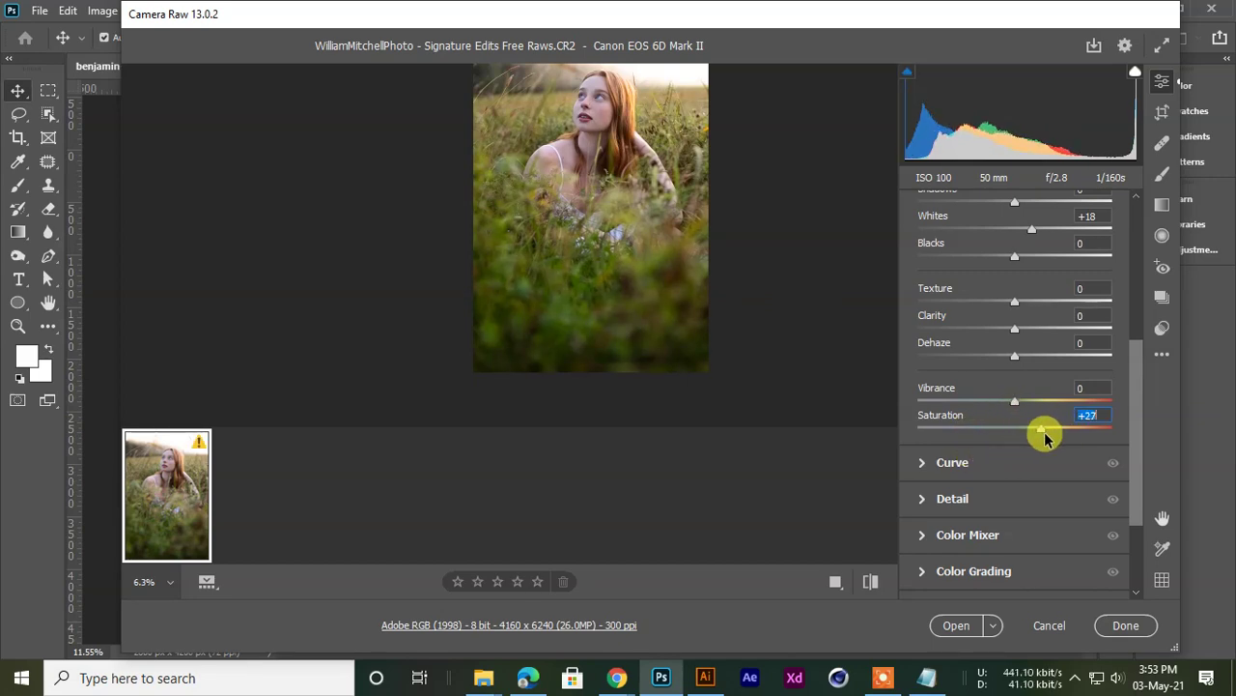
scroll(580, 135, "up", 3)
left_click_drag(592, 141, 435, 322)
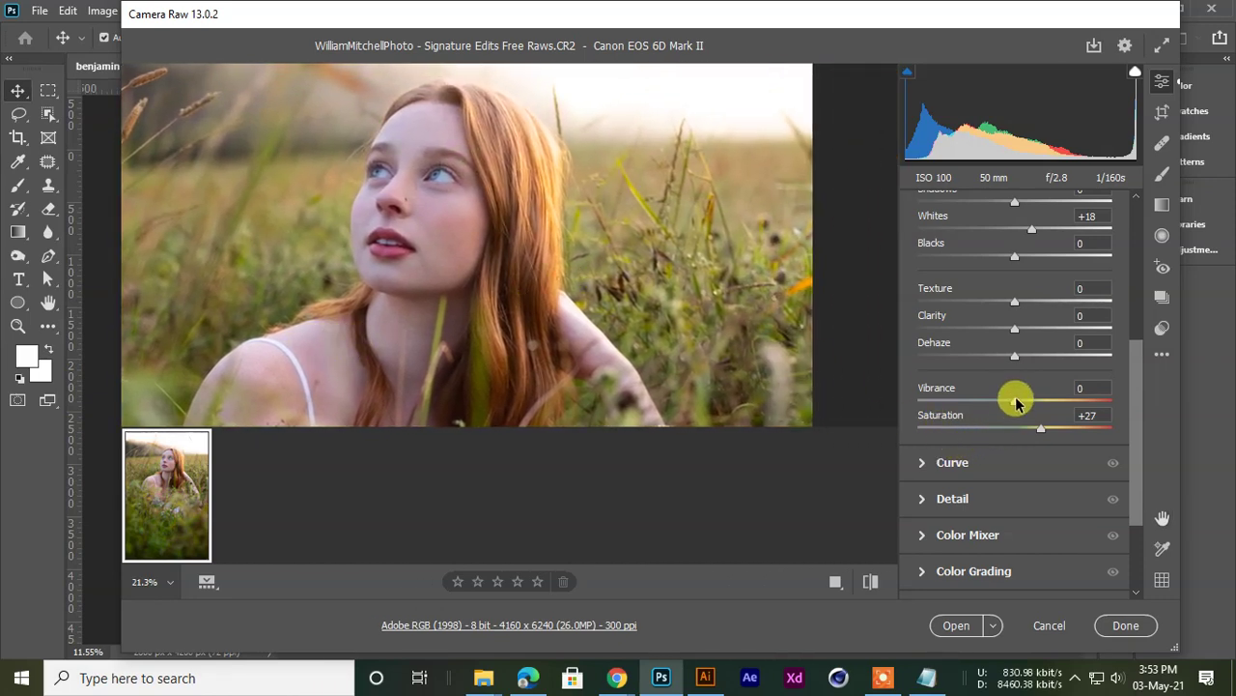
scroll(455, 171, "down", 3)
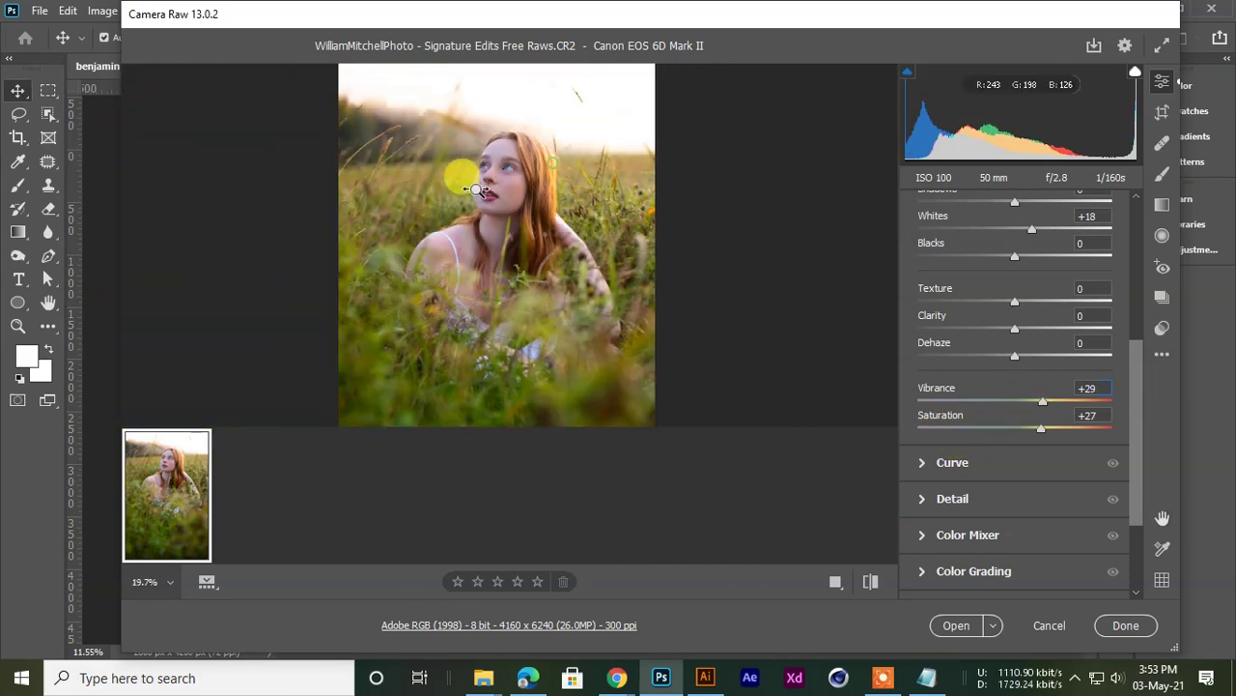
Add a tone curve point at input 186, output 190, and bend the red channel curve downward with its lower point at input 77, output 65
left_click(934, 473)
left_click(1063, 340)
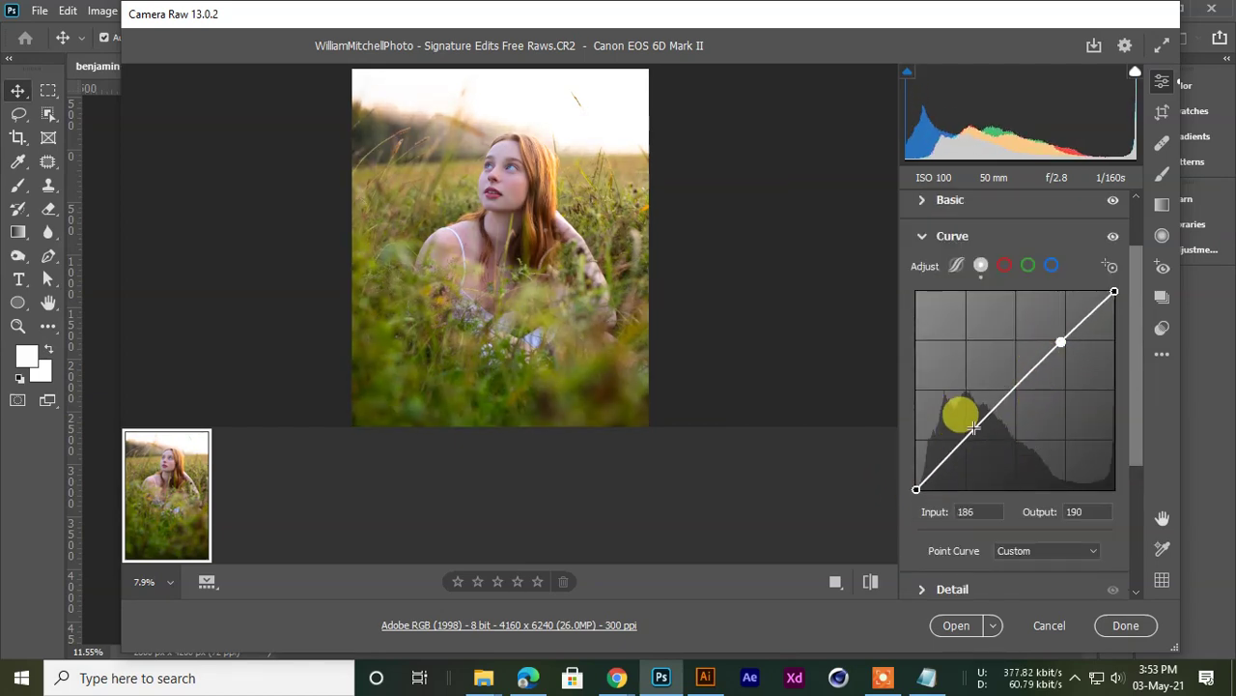
left_click(1005, 265)
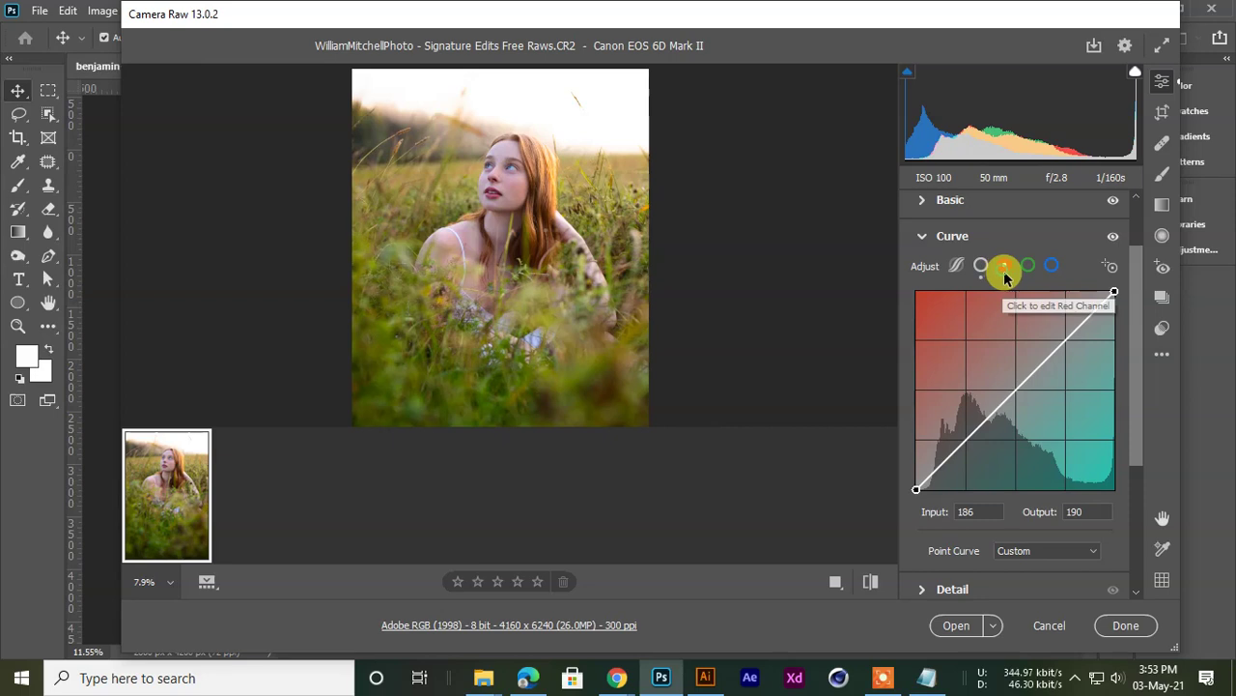
left_click(1061, 338)
left_click_drag(1047, 322, 1034, 323)
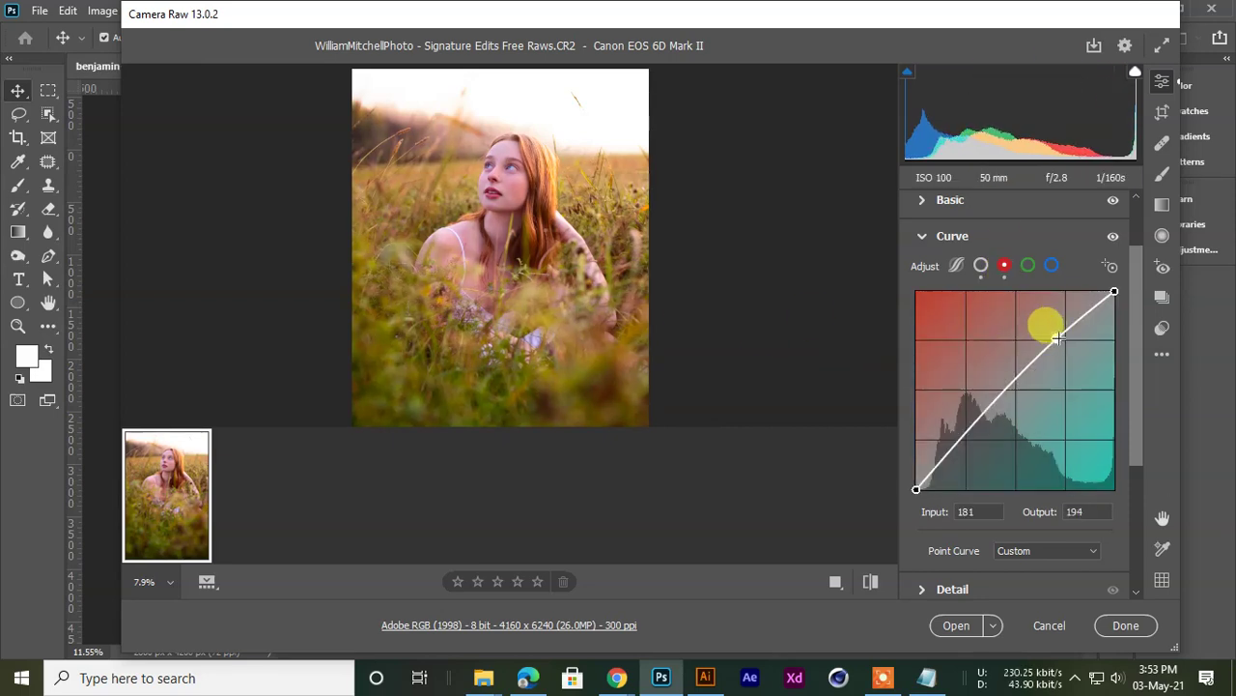
left_click_drag(1058, 337, 1064, 345)
mouse_move(968, 442)
left_mouse_down()
mouse_move(979, 450)
mouse_move(976, 439)
left_mouse_up()
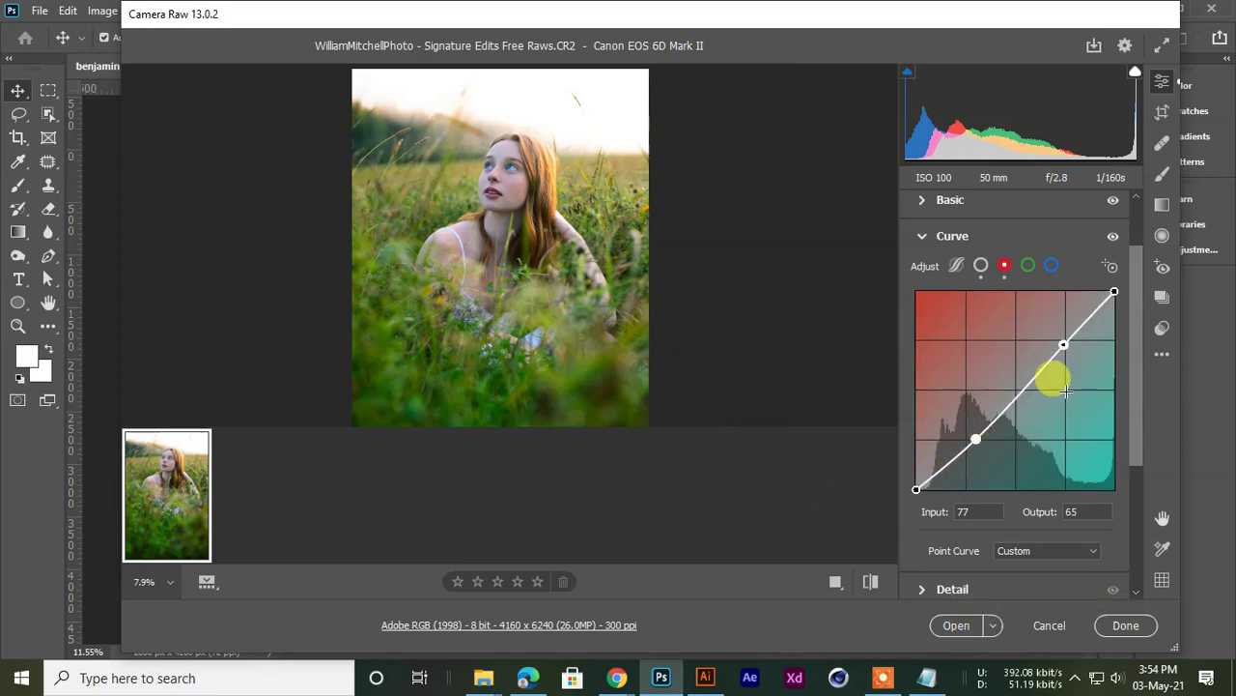
Expand the Color Grading settings to view the midtones, shadows and highlights wheels and collapse them
left_click_drag(1132, 320, 1132, 506)
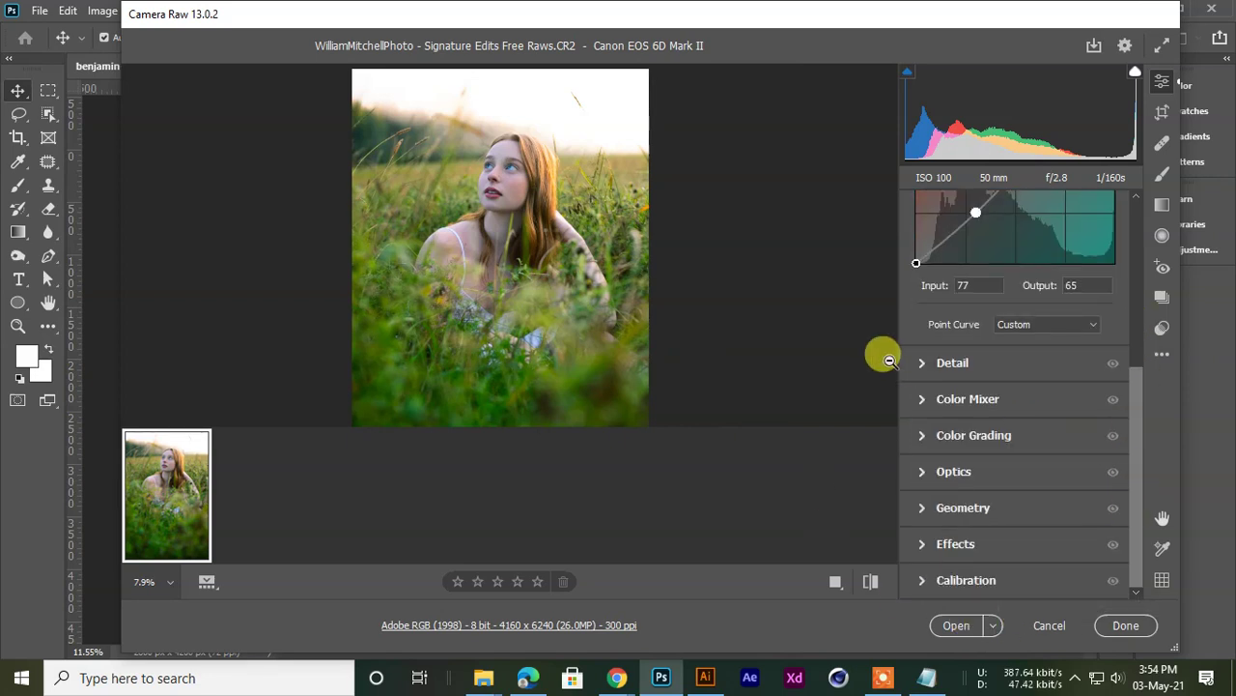
left_click(922, 437)
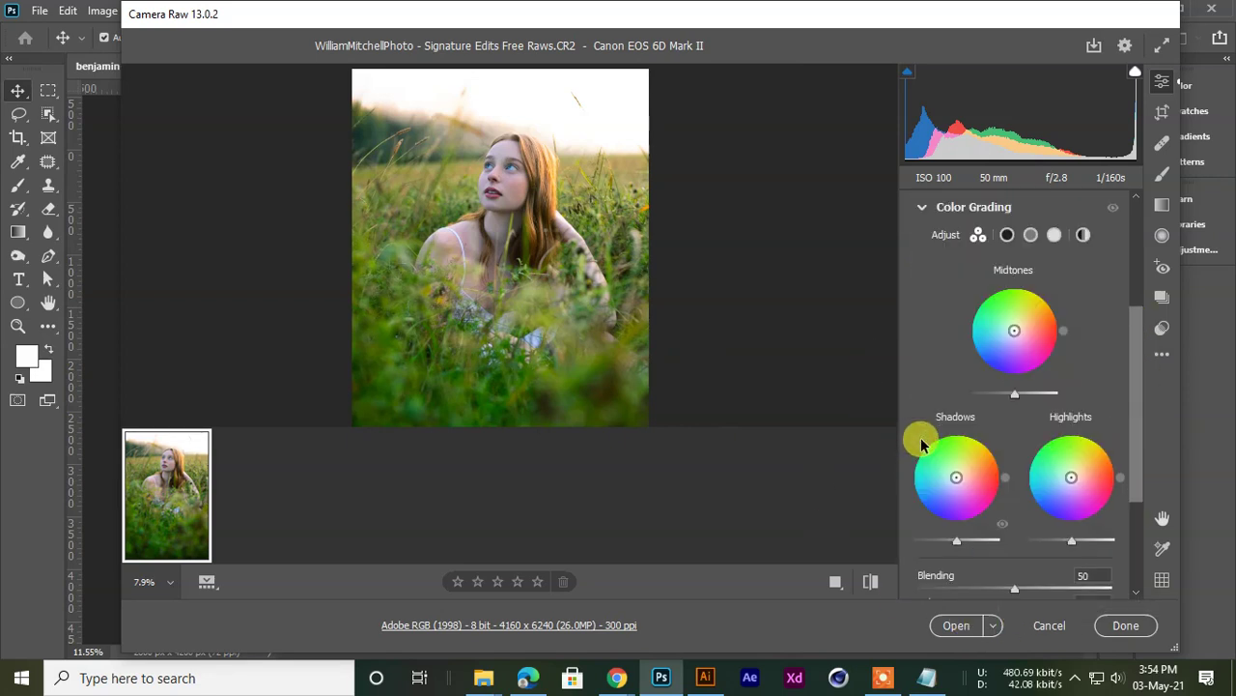
scroll(1015, 309, "up", 1)
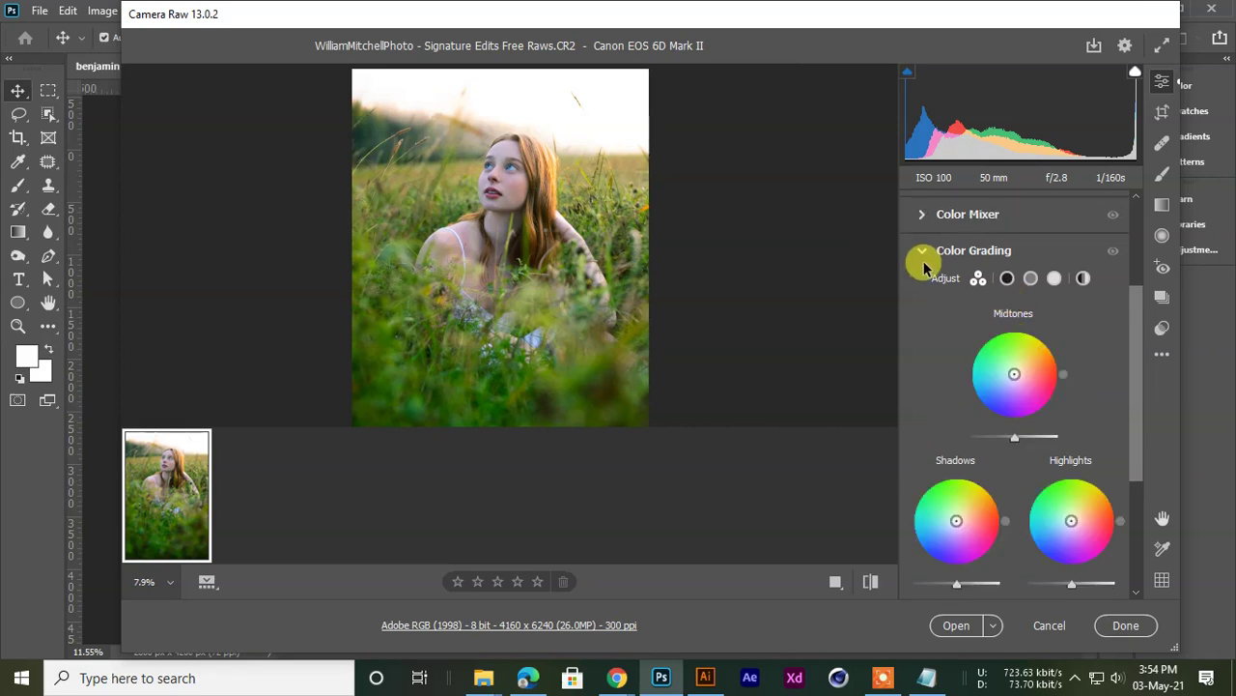
left_click(920, 253)
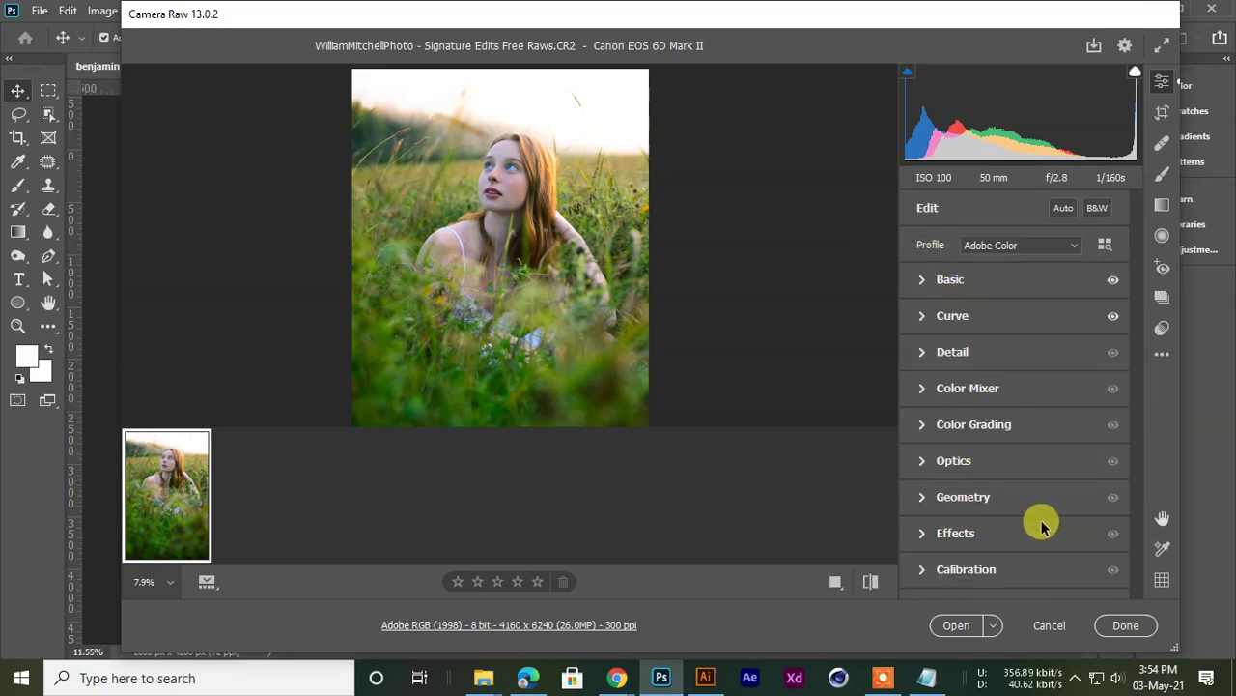
Open the edited portrait from Camera Raw as a Photoshop document, collapse the layer list and inspect the image
left_click(963, 630)
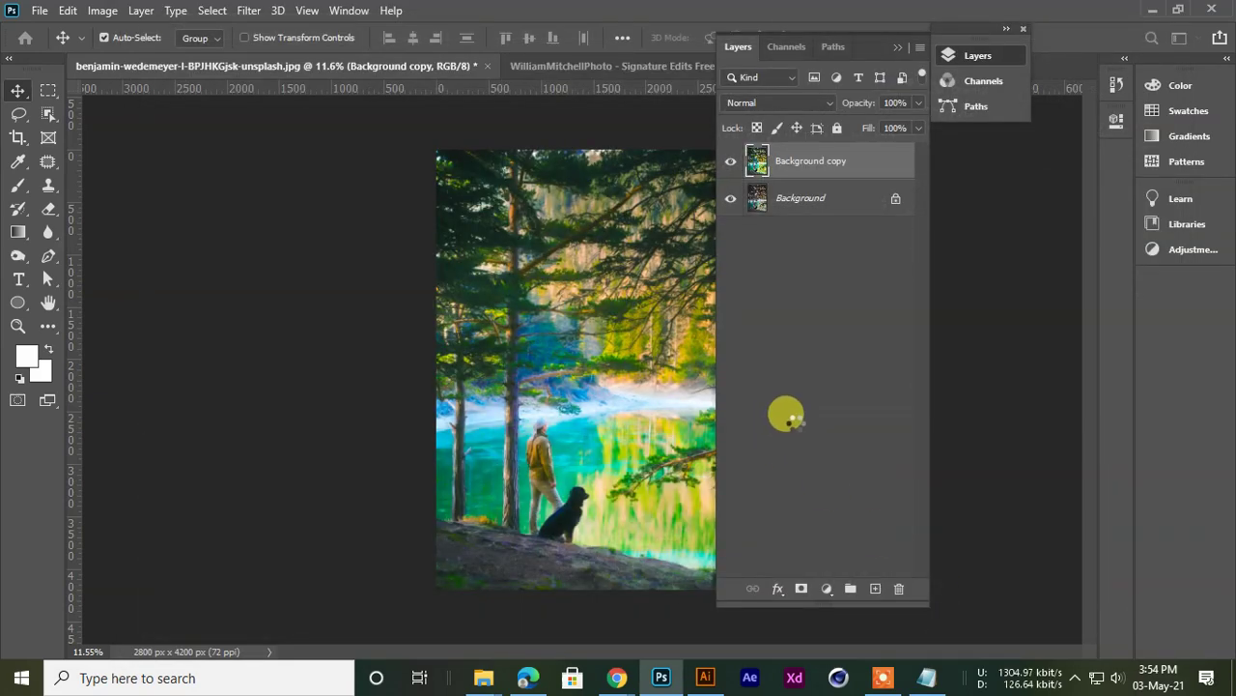
left_click(903, 49)
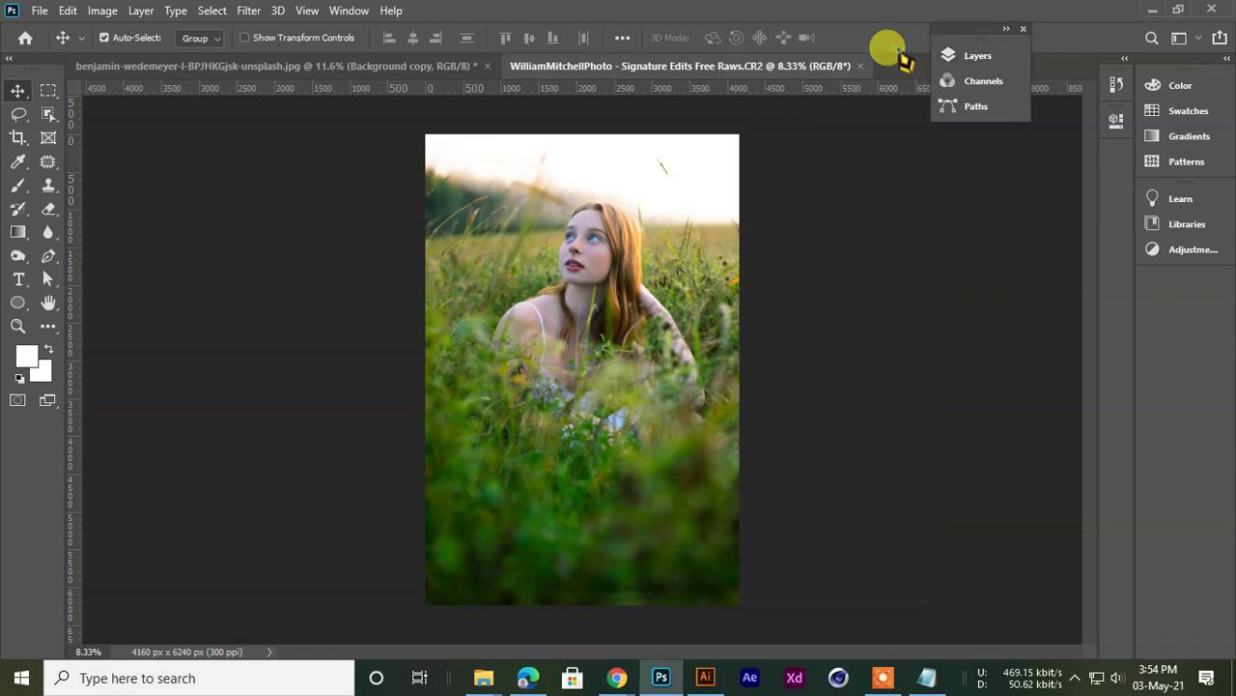
scroll(619, 258, "up", 5)
scroll(546, 278, "down", 5)
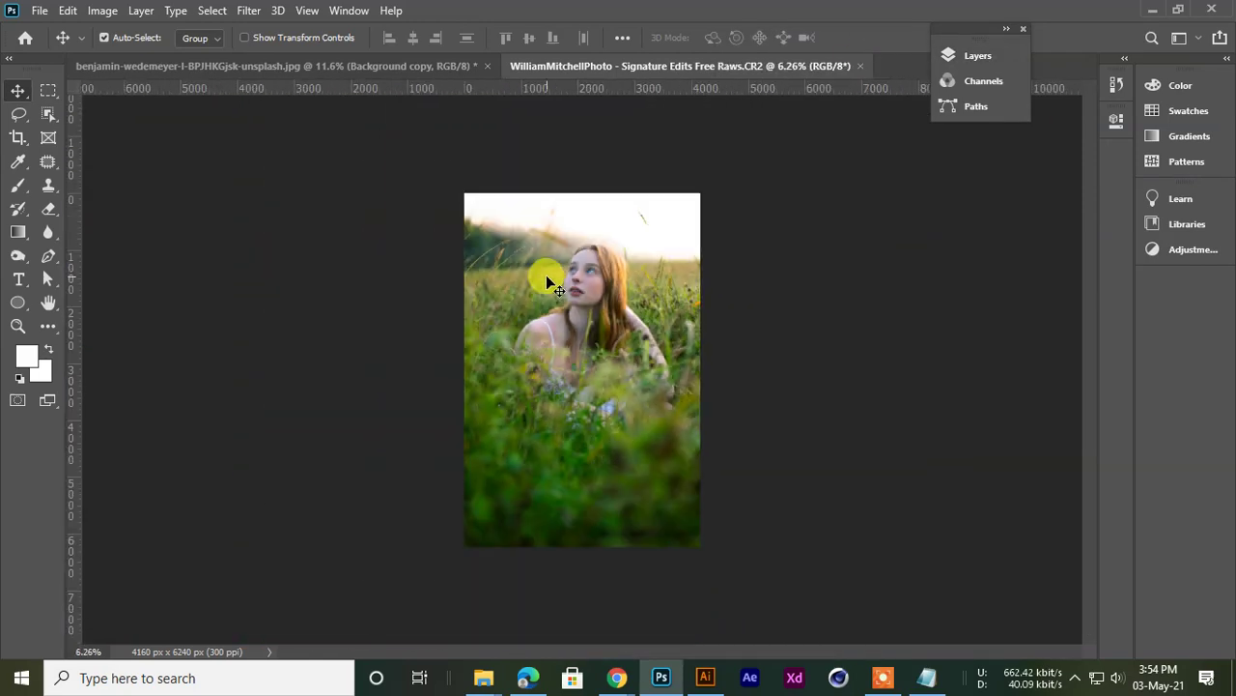
scroll(576, 312, "up", 3)
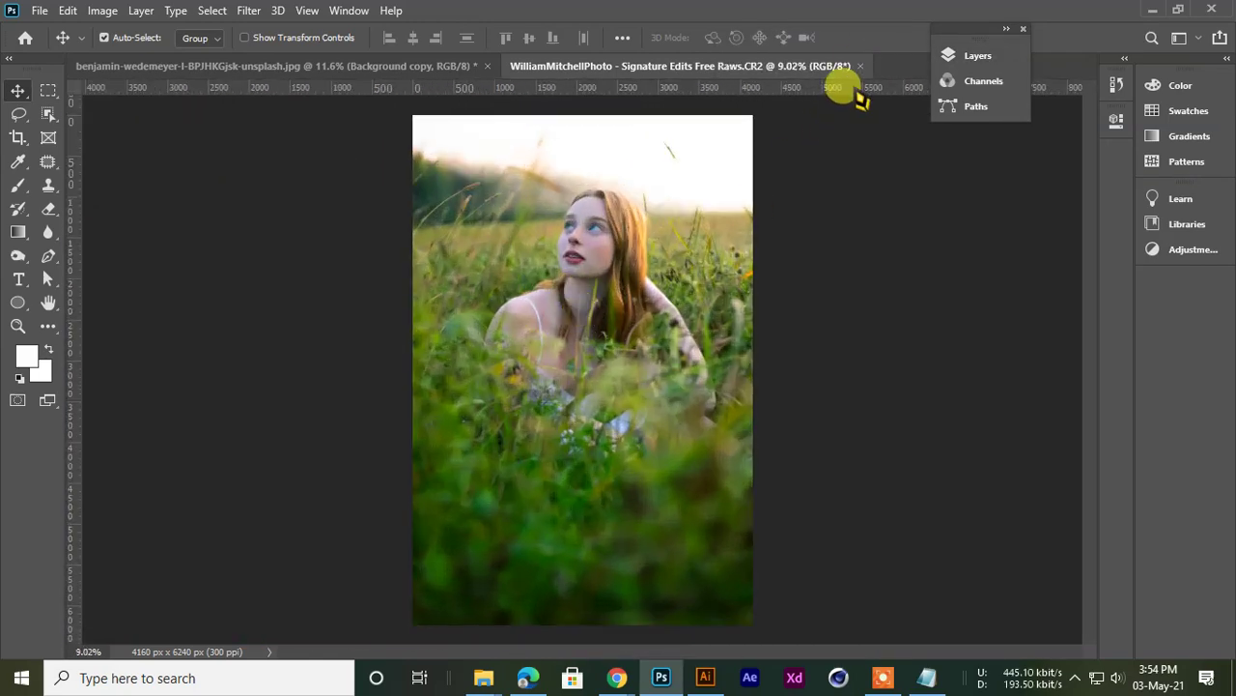
scroll(569, 277, "up", 2)
scroll(840, 150, "down", 1)
Bring the same portrait CR2 file from the Raw Photo folder into Photoshop and open it as a second document
left_click(1151, 11)
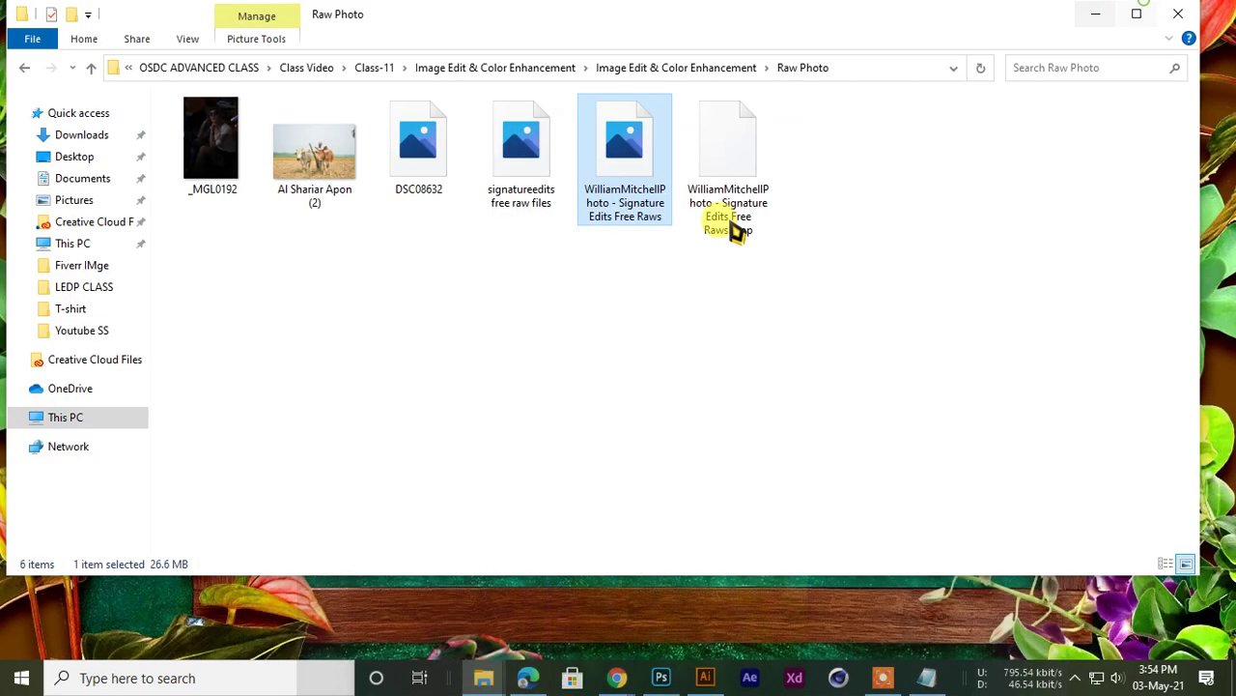
left_click_drag(580, 158, 709, 124)
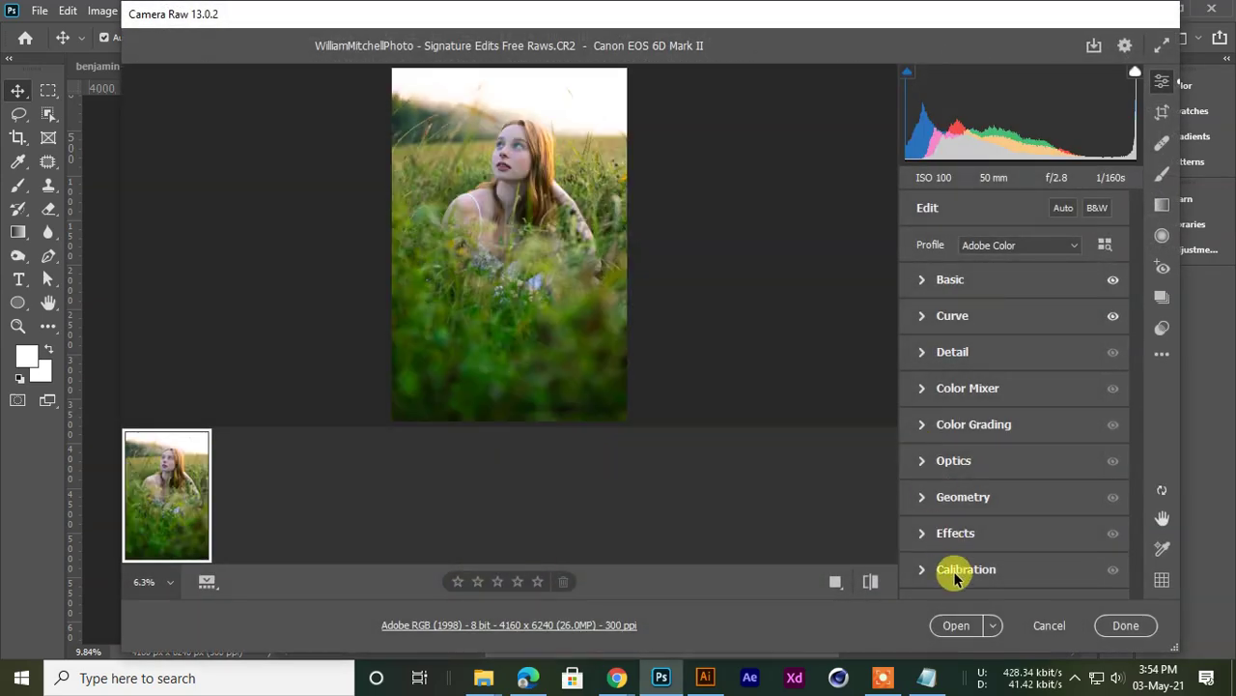
left_click(957, 625)
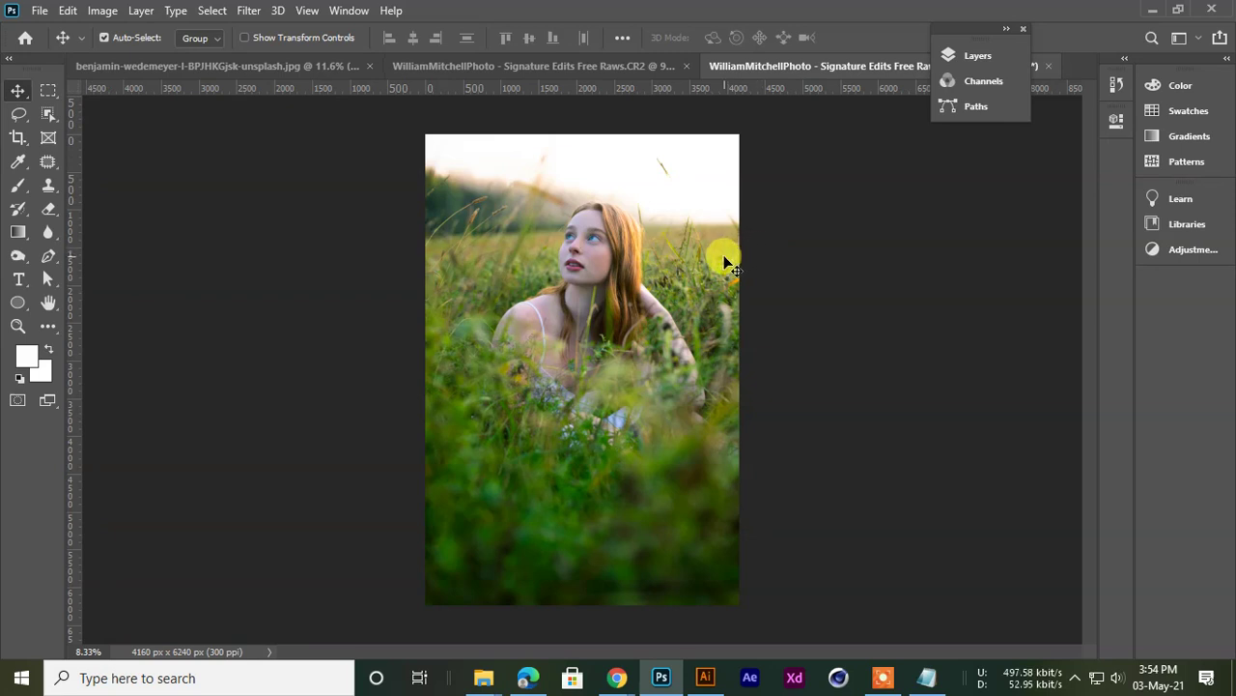
Compare the two open portrait documents and check the layer list of the second one
left_click(571, 76)
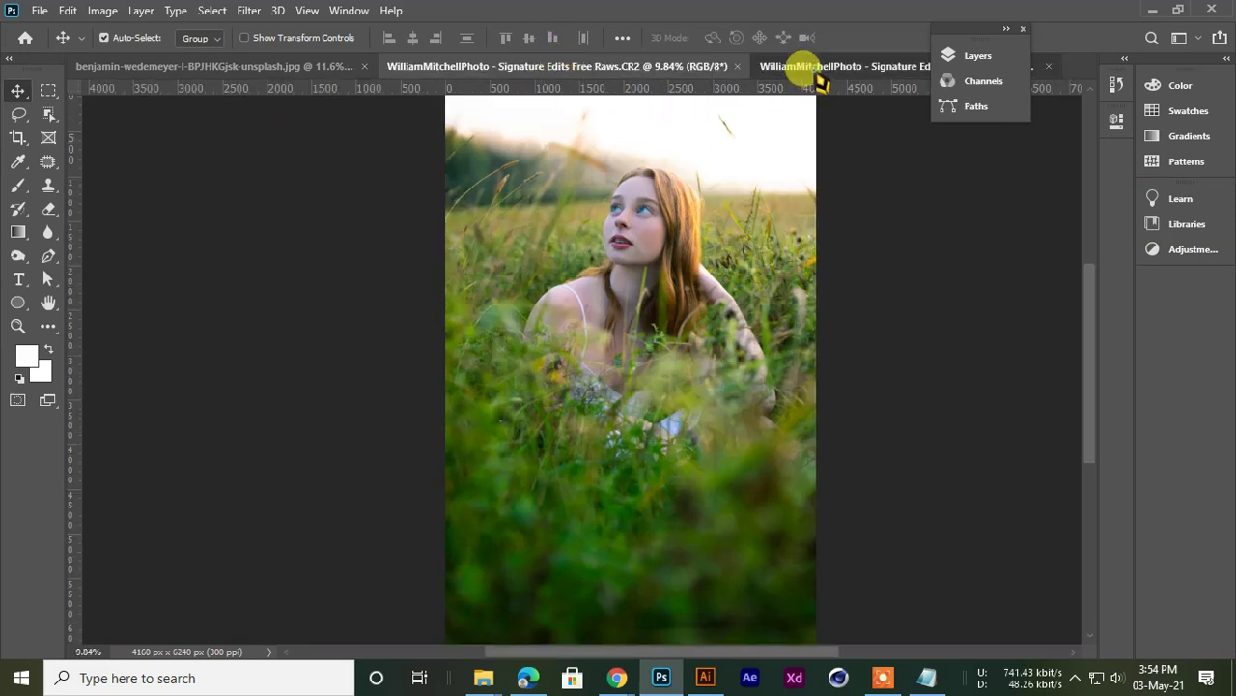
left_click(817, 70)
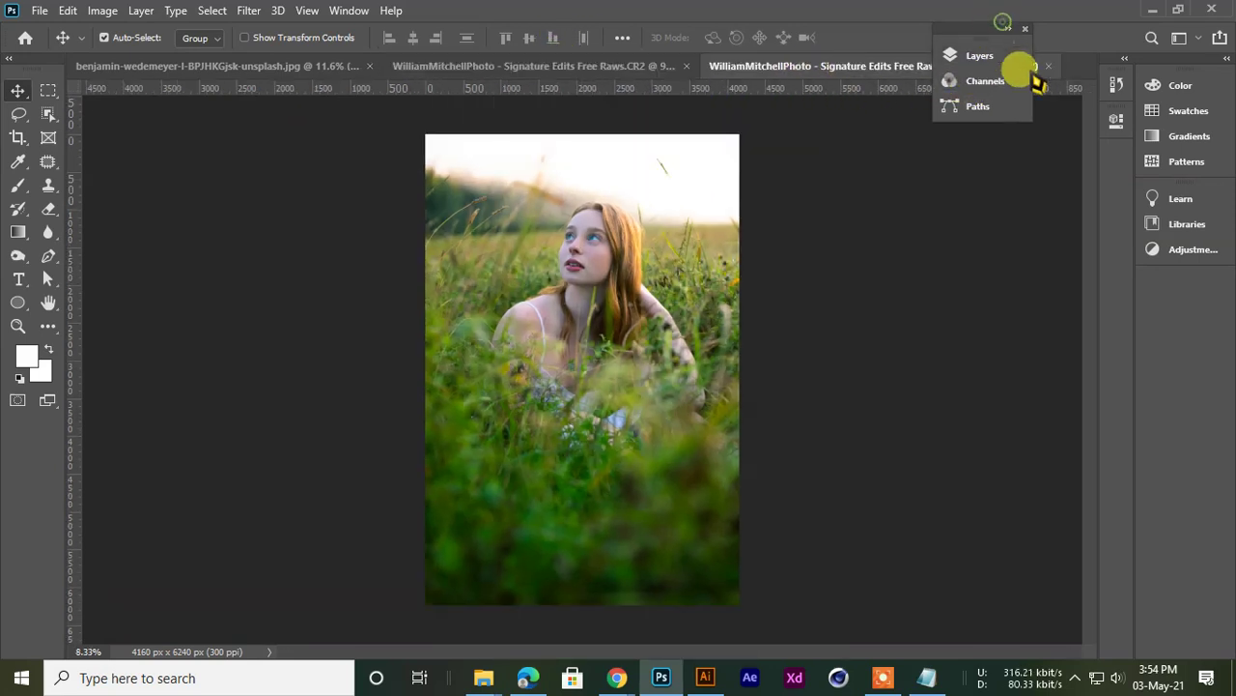
left_click(1006, 29)
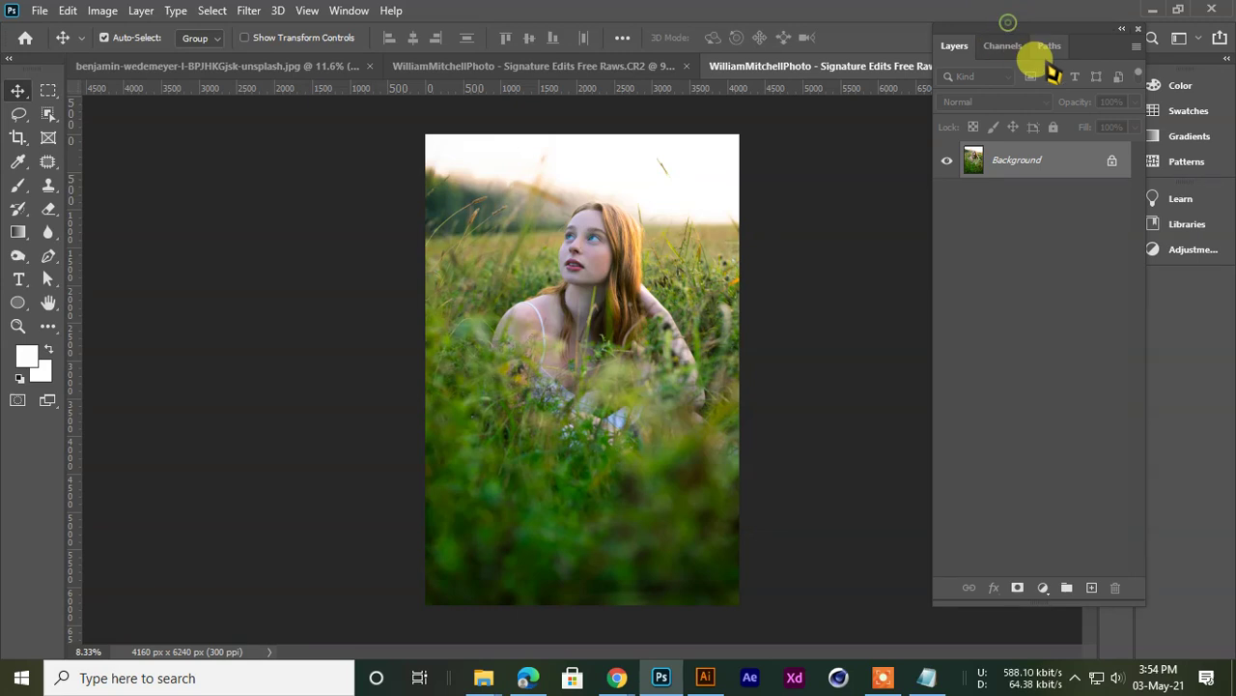
left_click(1122, 28)
Close both portrait documents without saving them
left_click(1037, 66)
left_click(635, 259)
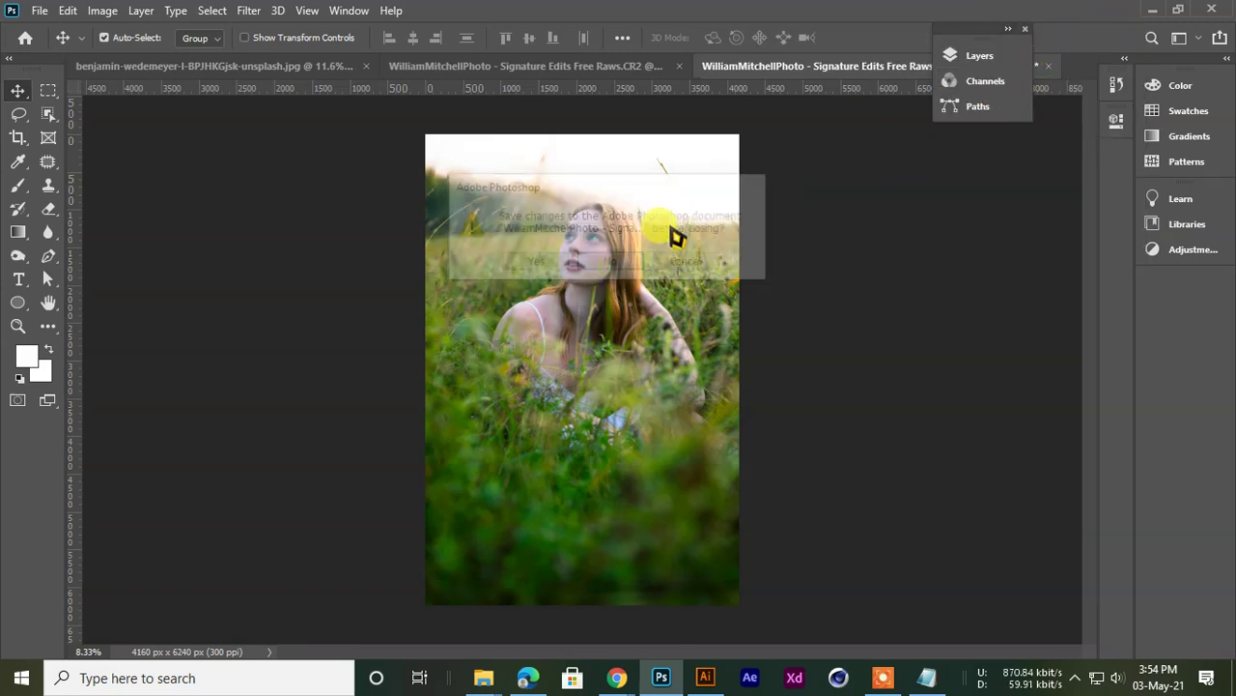
left_click(864, 66)
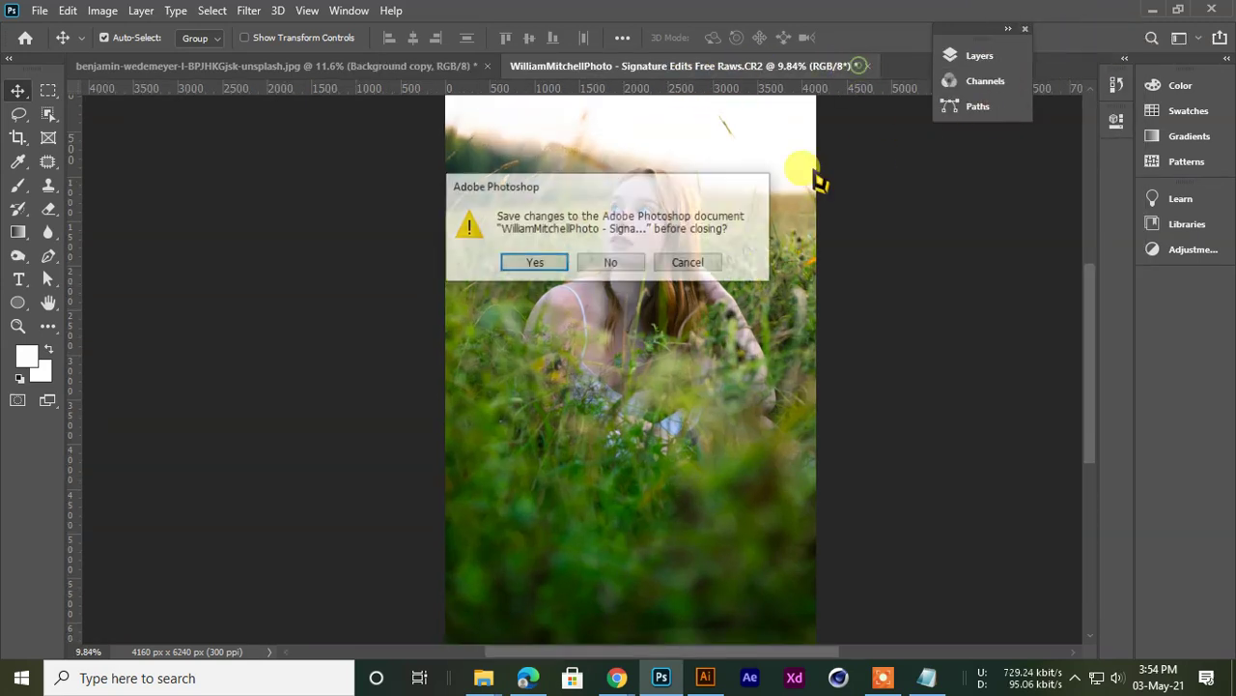
left_click(611, 263)
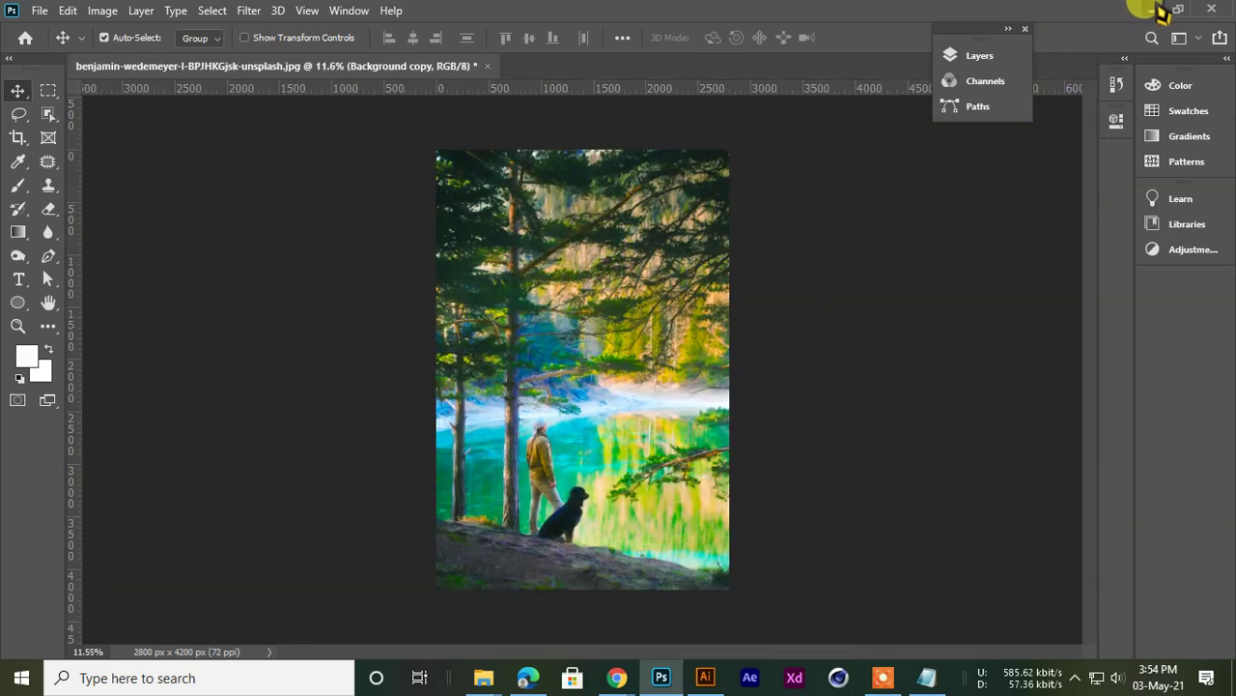
Load the portrait CR2 file from the Raw Photo folder into Camera Raw and open it as a Photoshop document
left_click(1153, 12)
left_click_drag(624, 154, 667, 12)
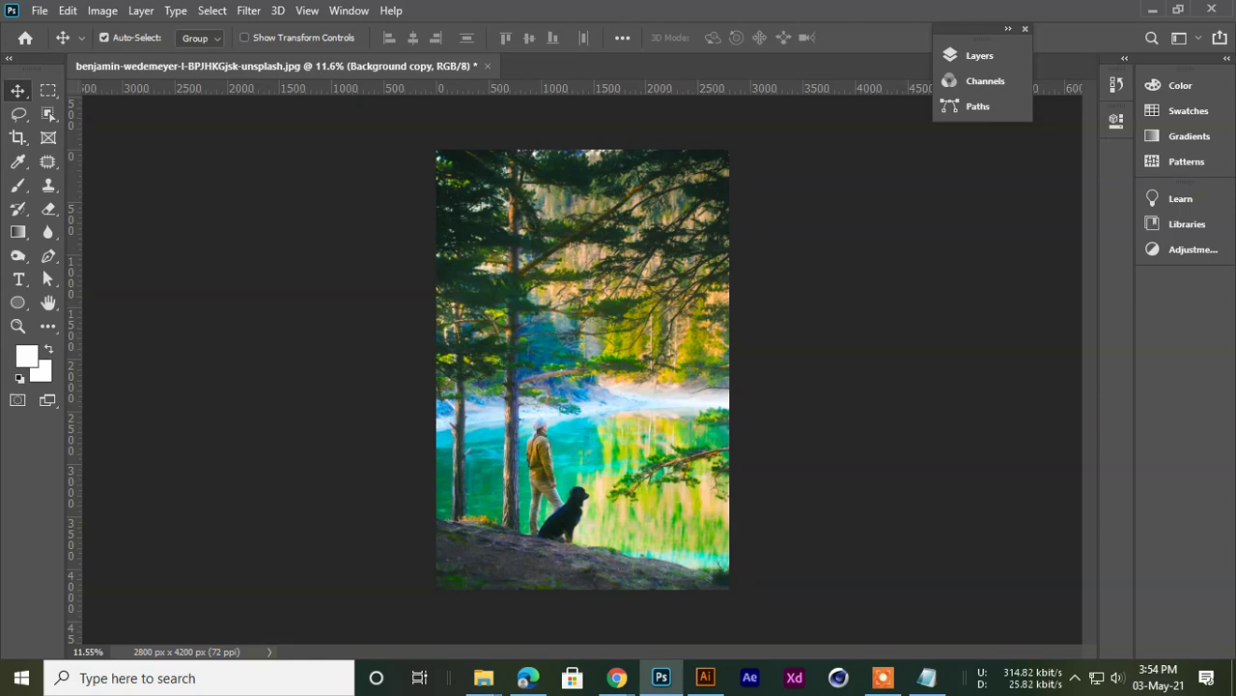
left_click_drag(667, 12, 621, 10)
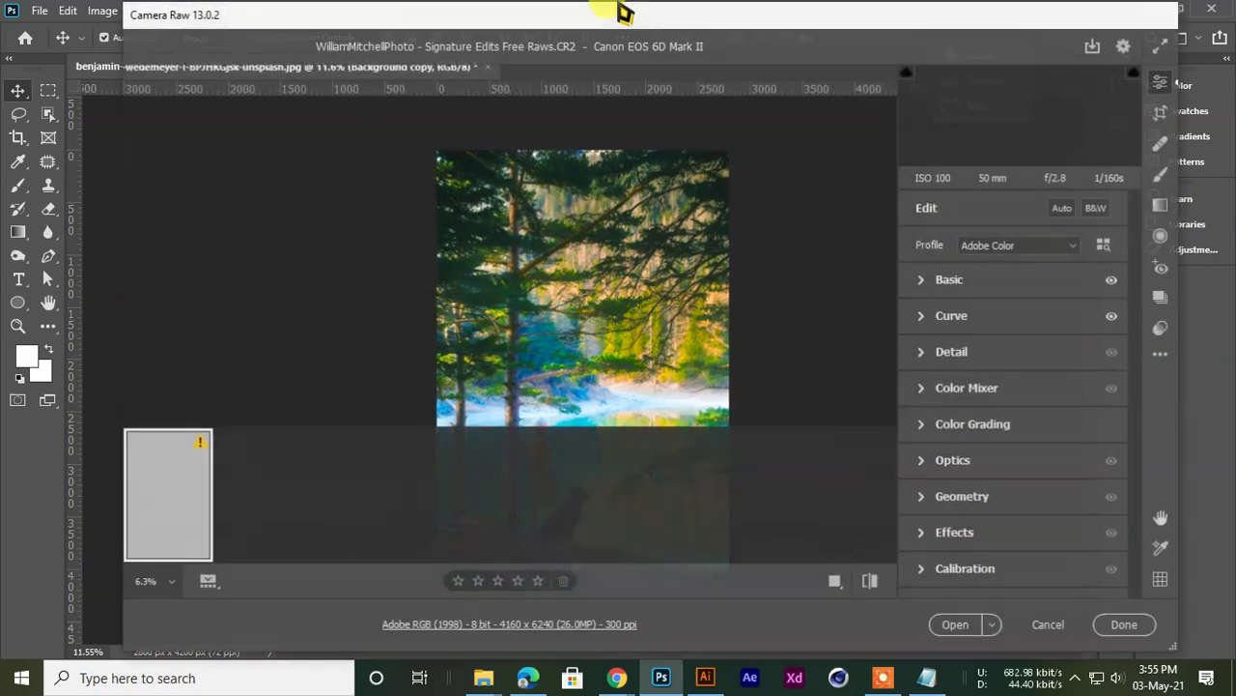
left_click(951, 626)
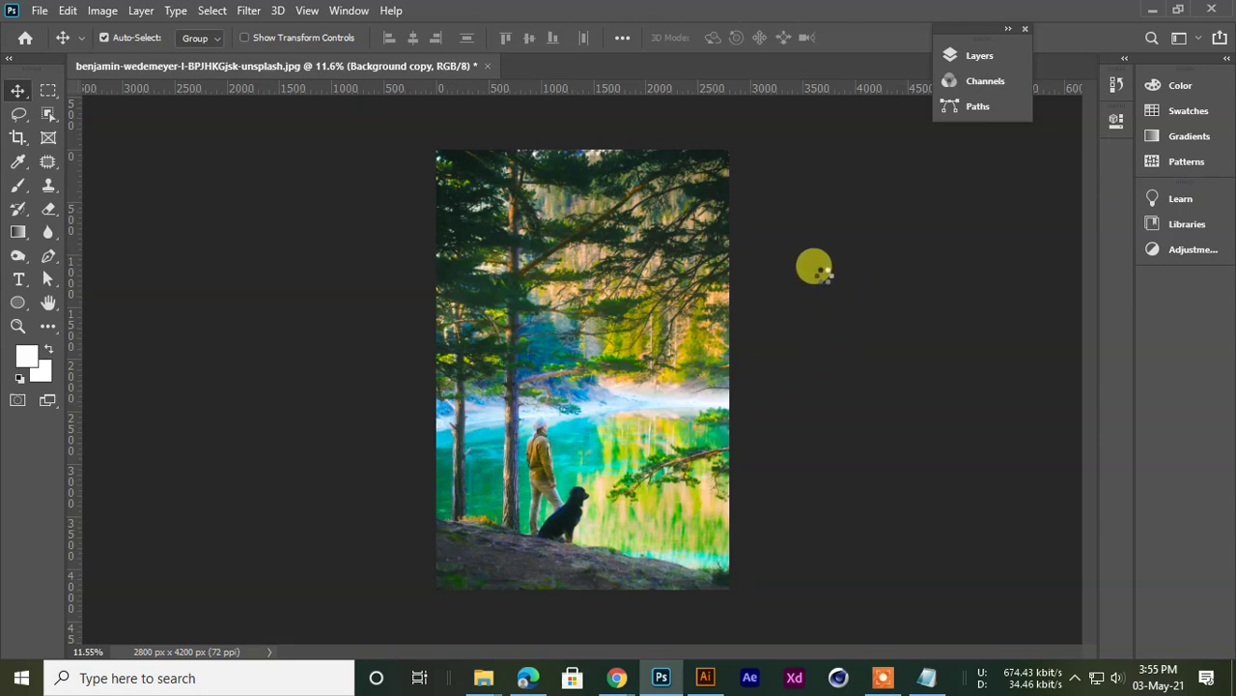
Inspect the reopened portrait at several zoom levels and display its layers
scroll(655, 274, "up", 5)
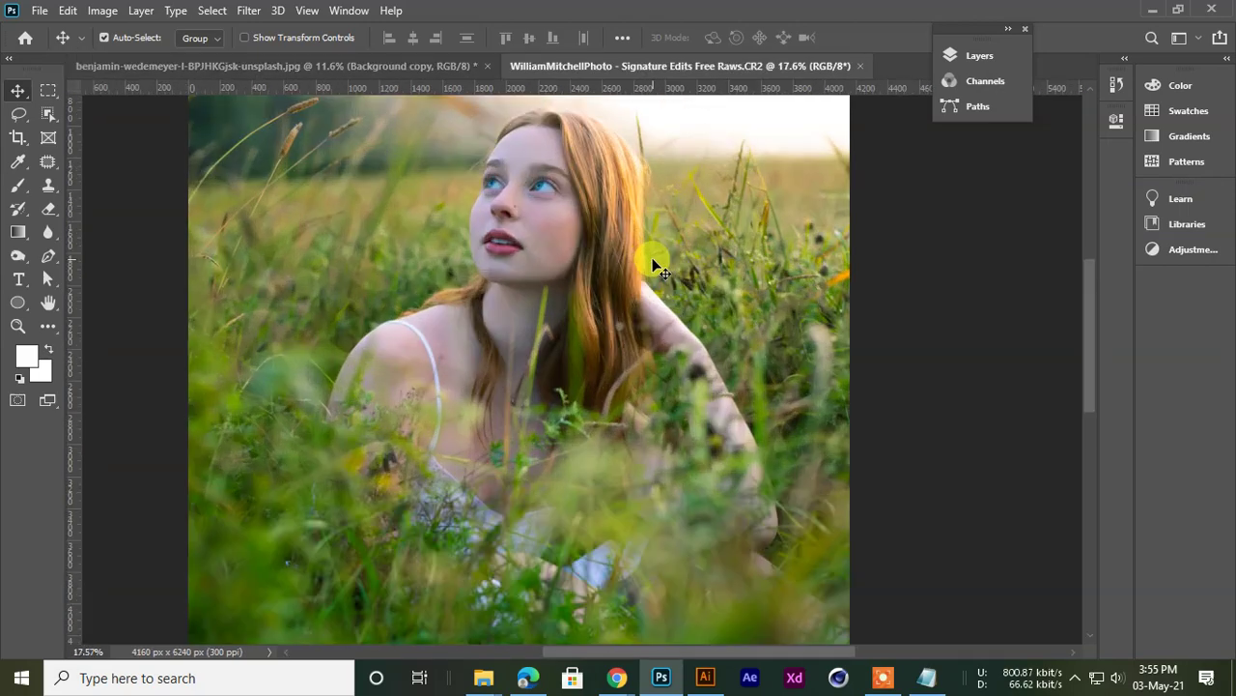
scroll(657, 266, "down", 8)
scroll(804, 89, "up", 5)
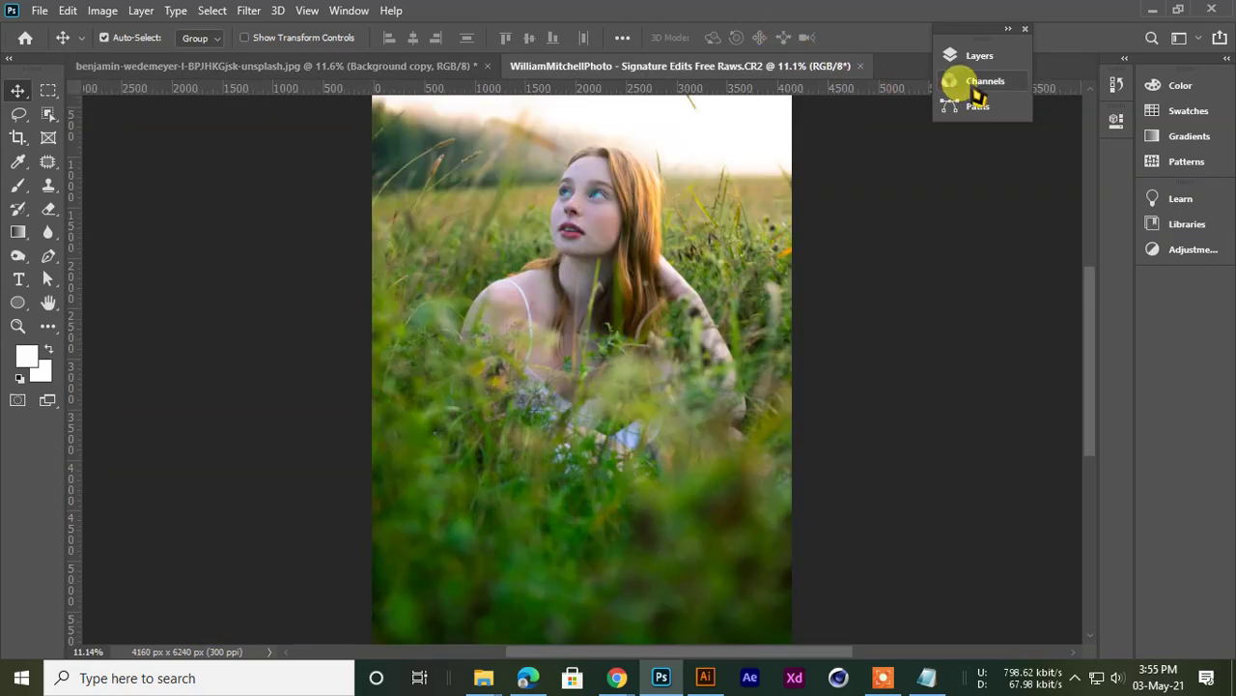
left_click(954, 81)
left_click(954, 56)
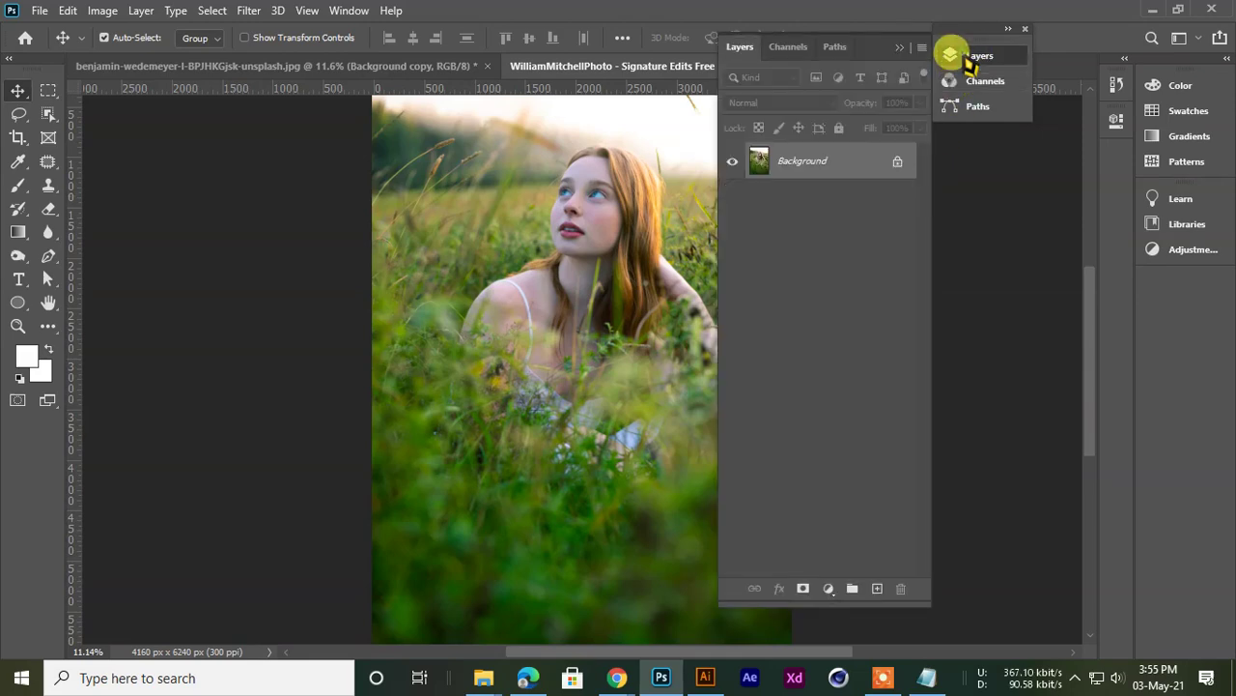
left_click(966, 58)
left_click(960, 56)
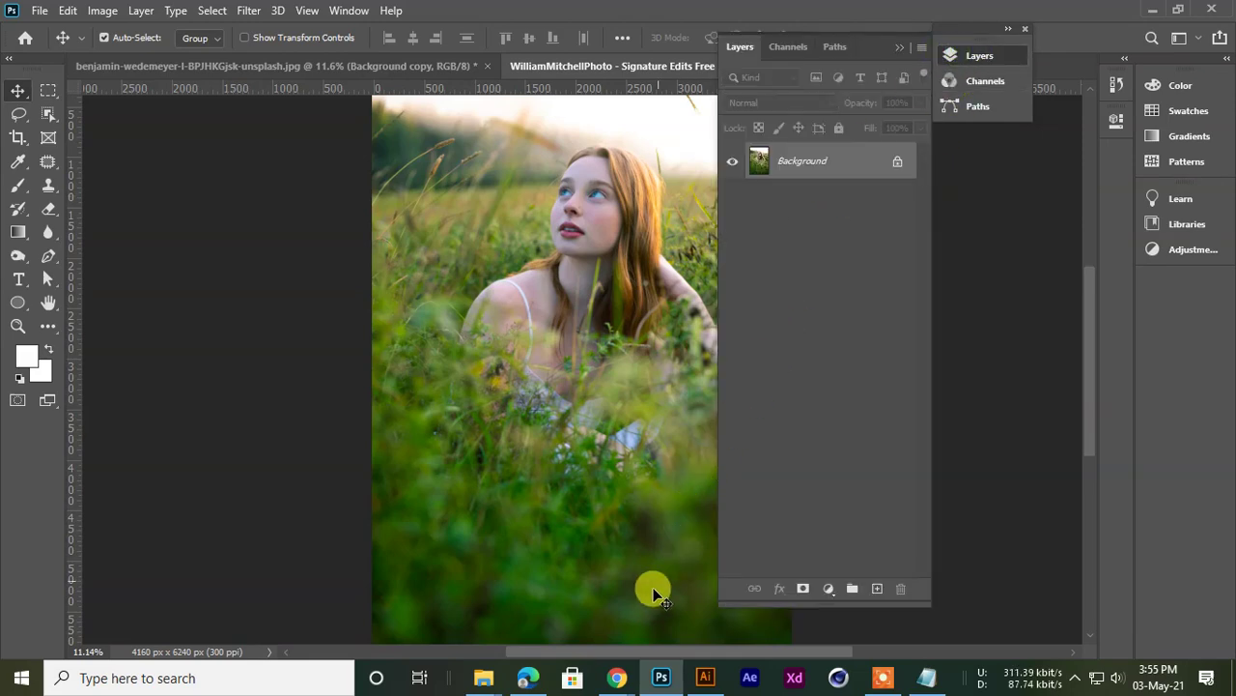
Switch to the Google Meet call in Chrome
mouse_move(609, 675)
left_click(546, 627)
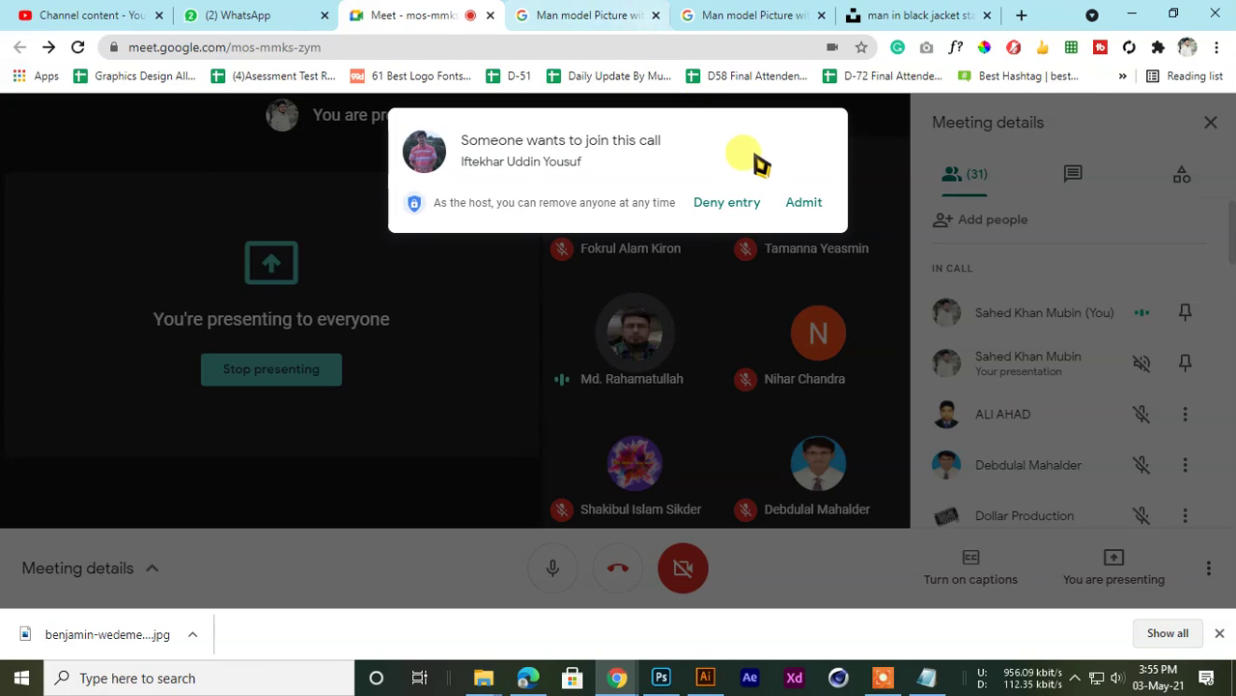
Admit the waiting participant to the Google Meet call and return to Photoshop
left_click(821, 196)
left_click(1131, 15)
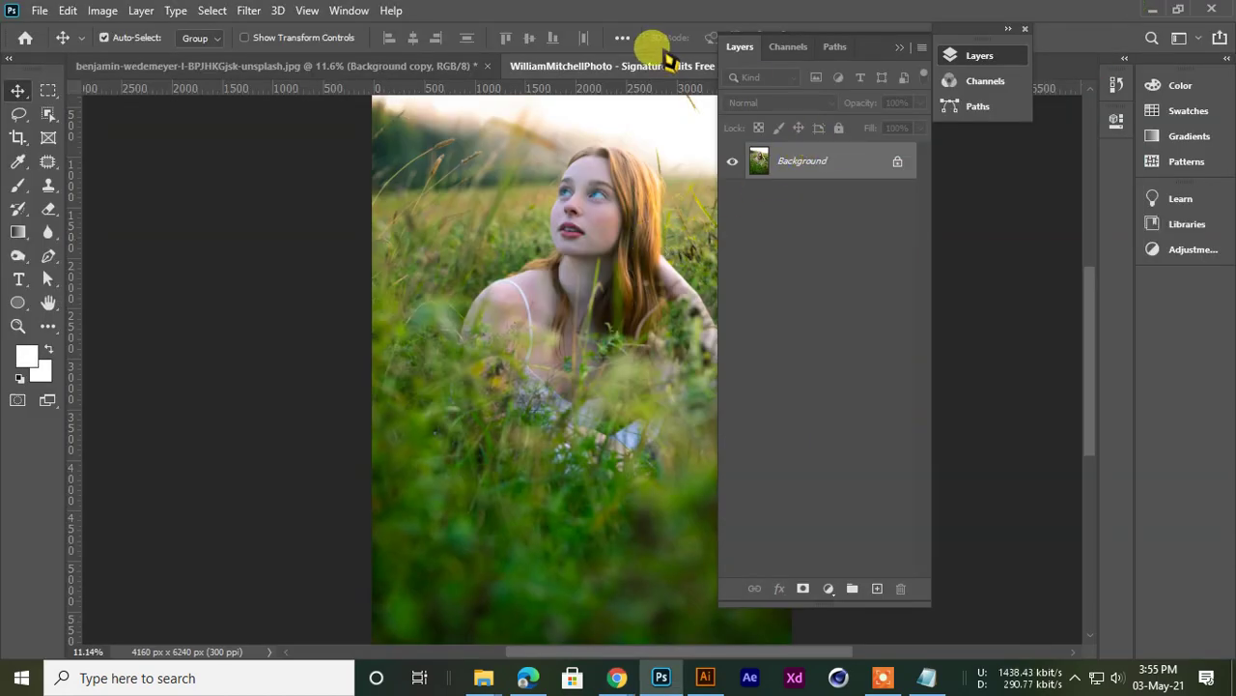
Move the Layers panel clear of the document tabs and close the portrait CR2 document without saving
left_click_drag(787, 37, 867, 70)
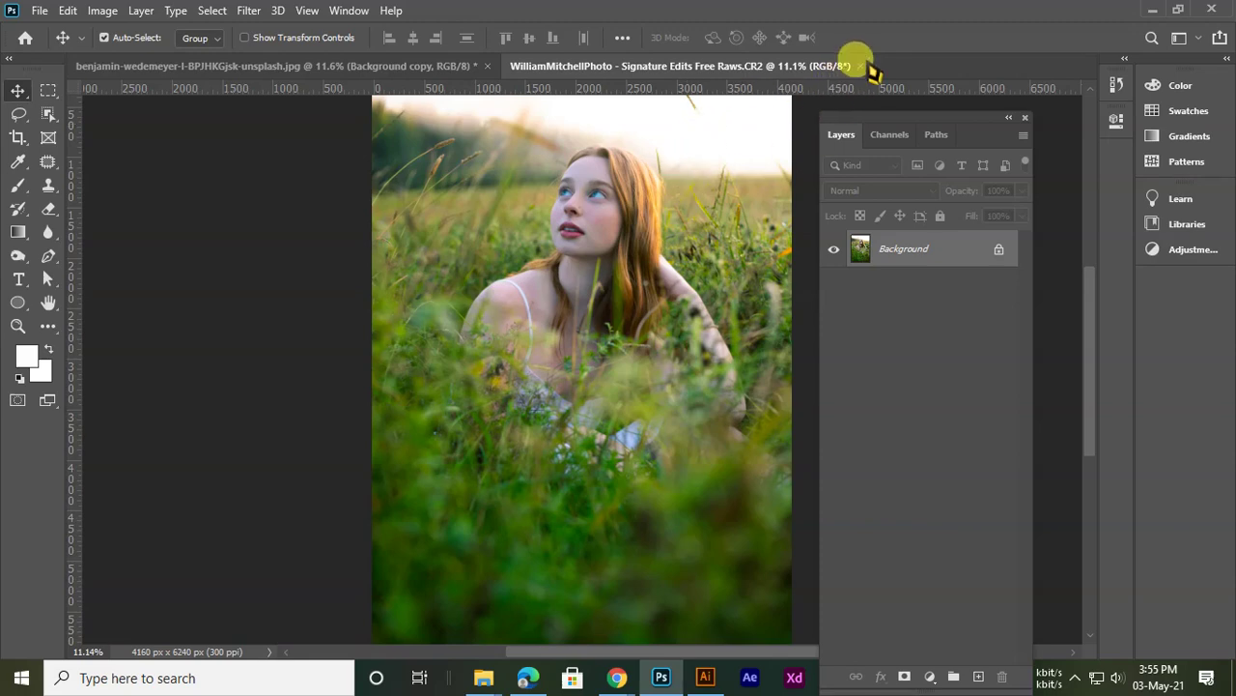
left_click(864, 66)
left_click(623, 265)
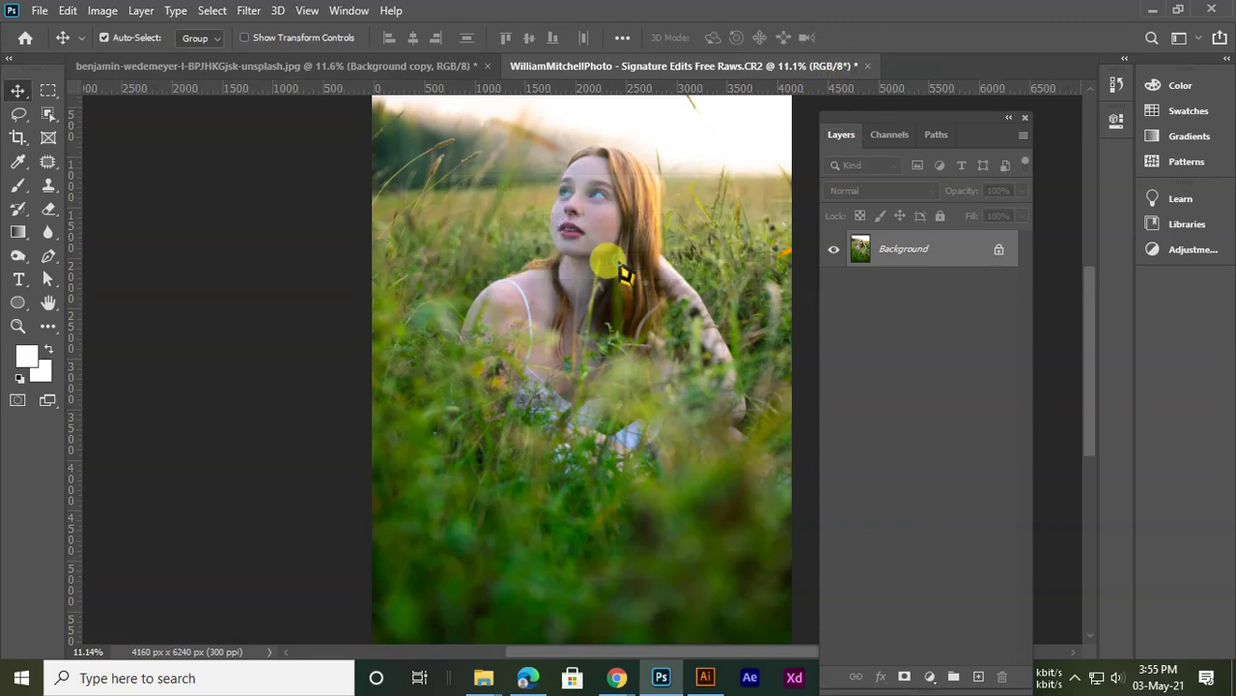
Load DSC08632 from the Raw Photo folder into Camera Raw and open it as a Photoshop document
left_click(1152, 10)
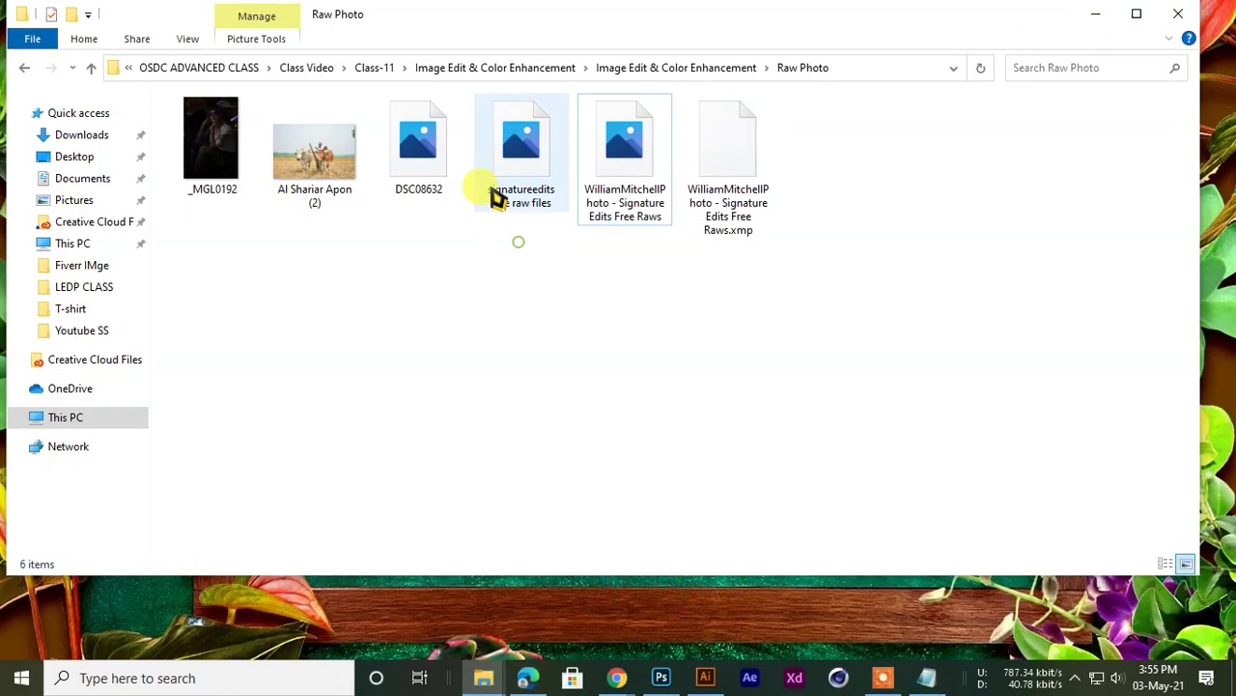
left_click(420, 177)
left_click_drag(418, 172, 670, 221)
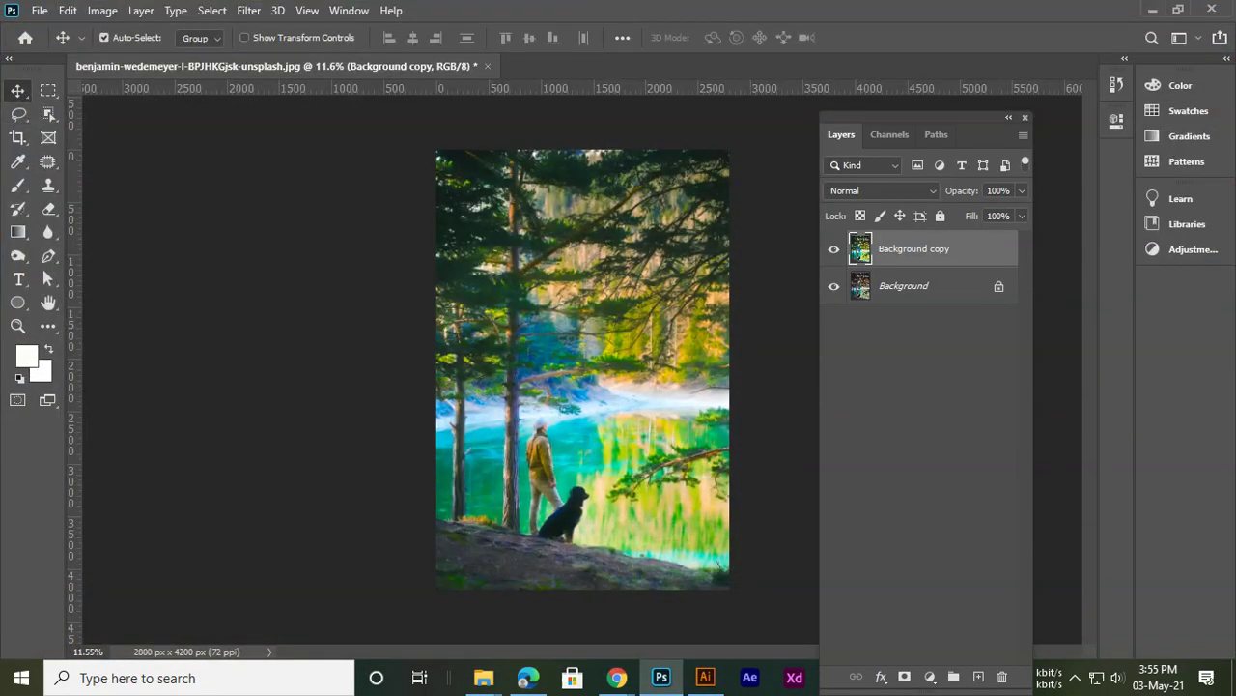
left_click_drag(573, 14, 566, 45)
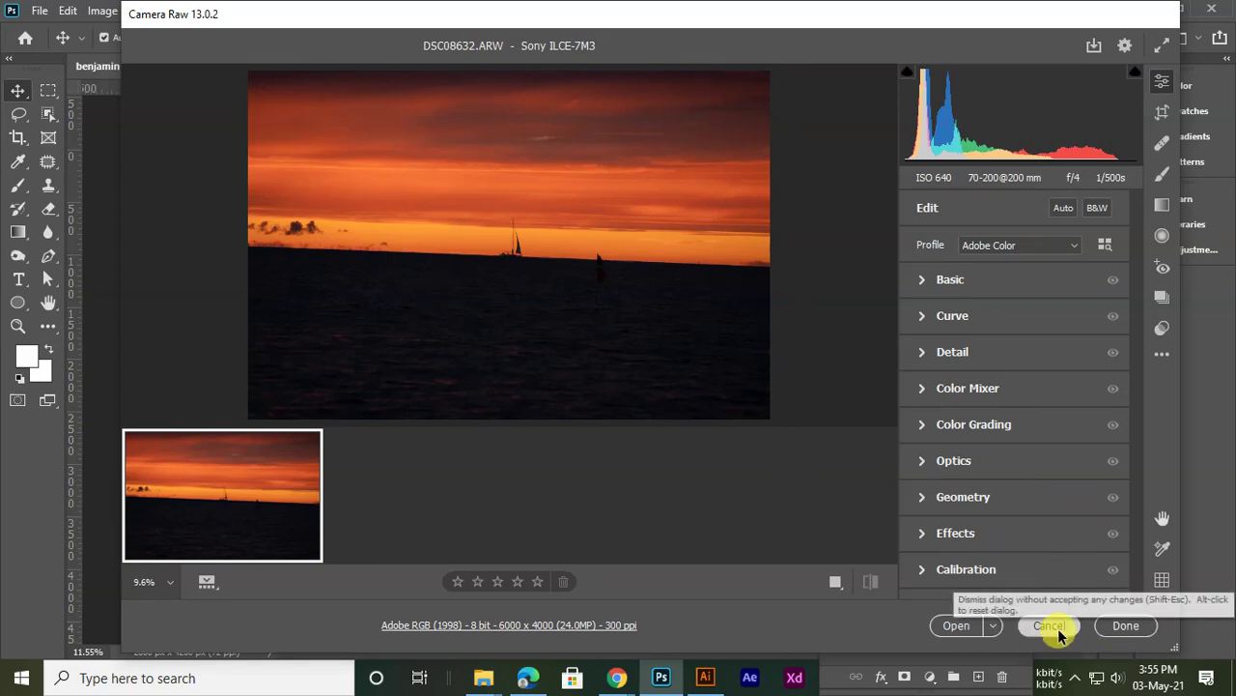
left_click(962, 625)
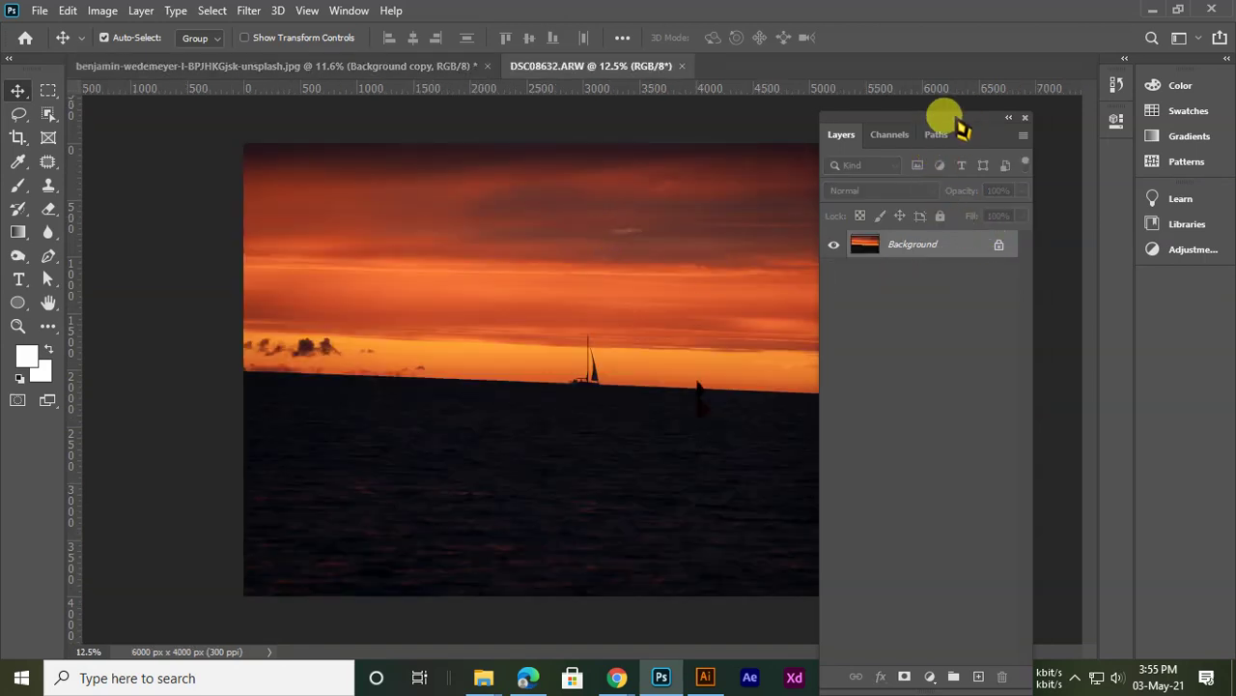
Move the Layers panel off the sunset photo, duplicate its Background layer and hide the original
left_click_drag(961, 125, 1057, 61)
left_click_drag(1027, 178, 1092, 616)
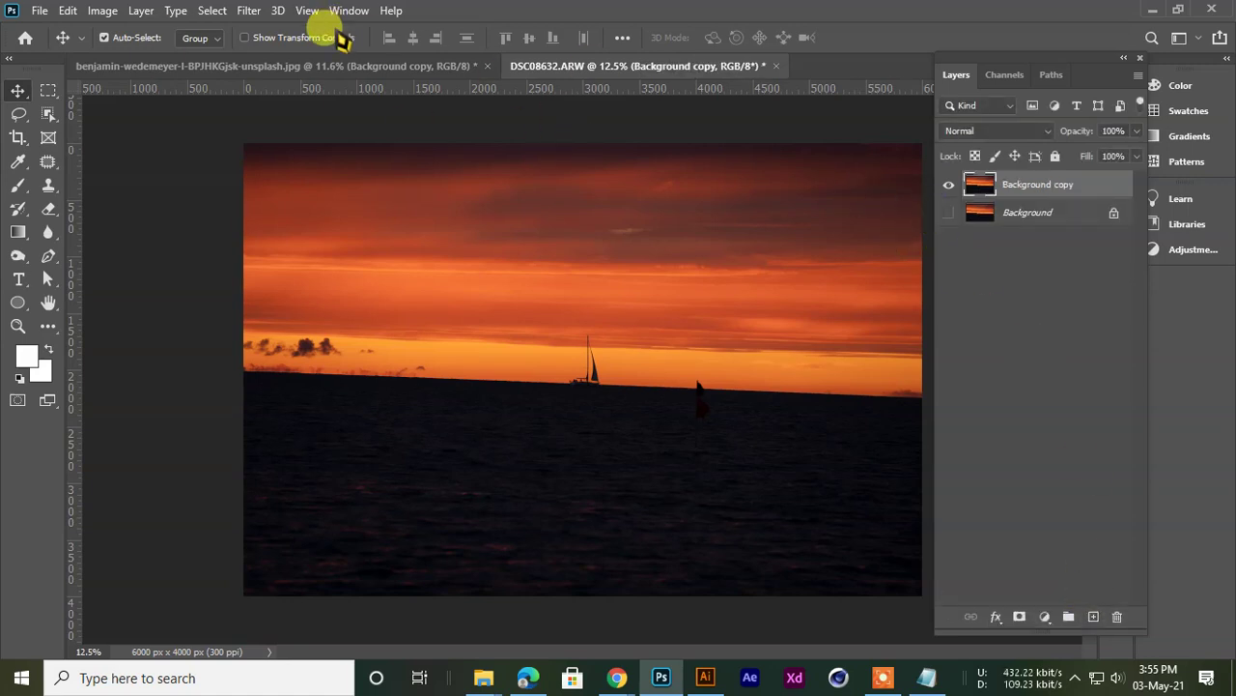
left_click(40, 14)
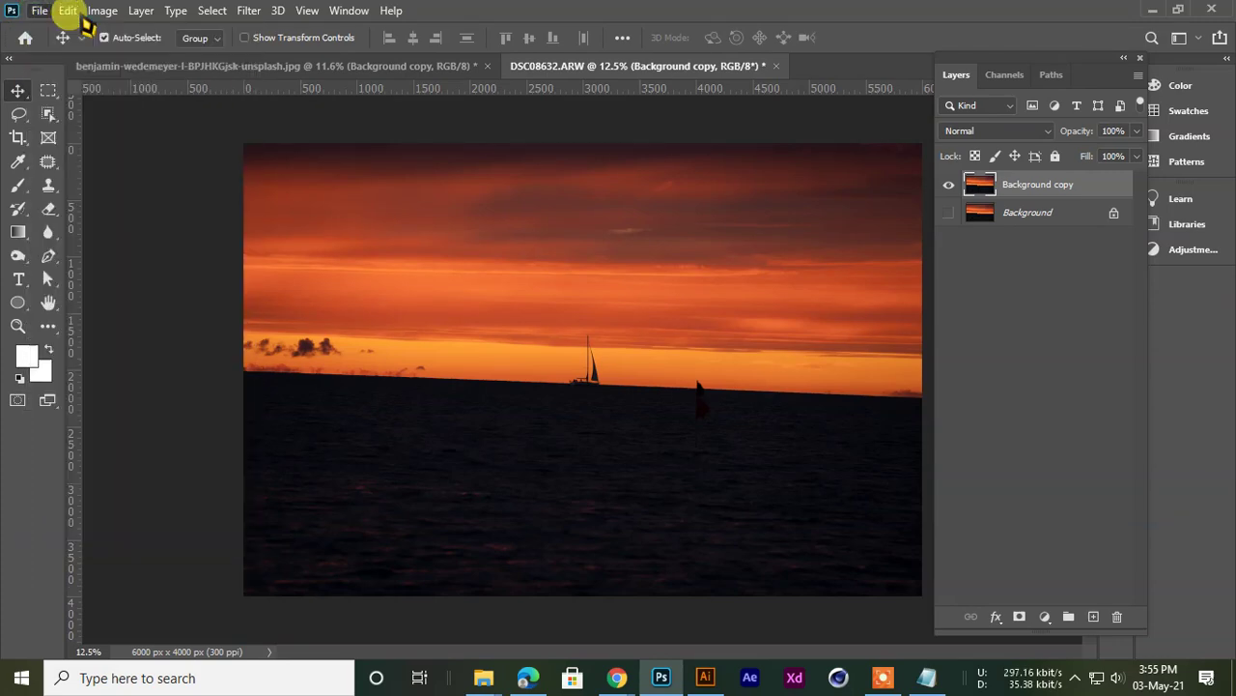
left_click(68, 12)
left_click(103, 9)
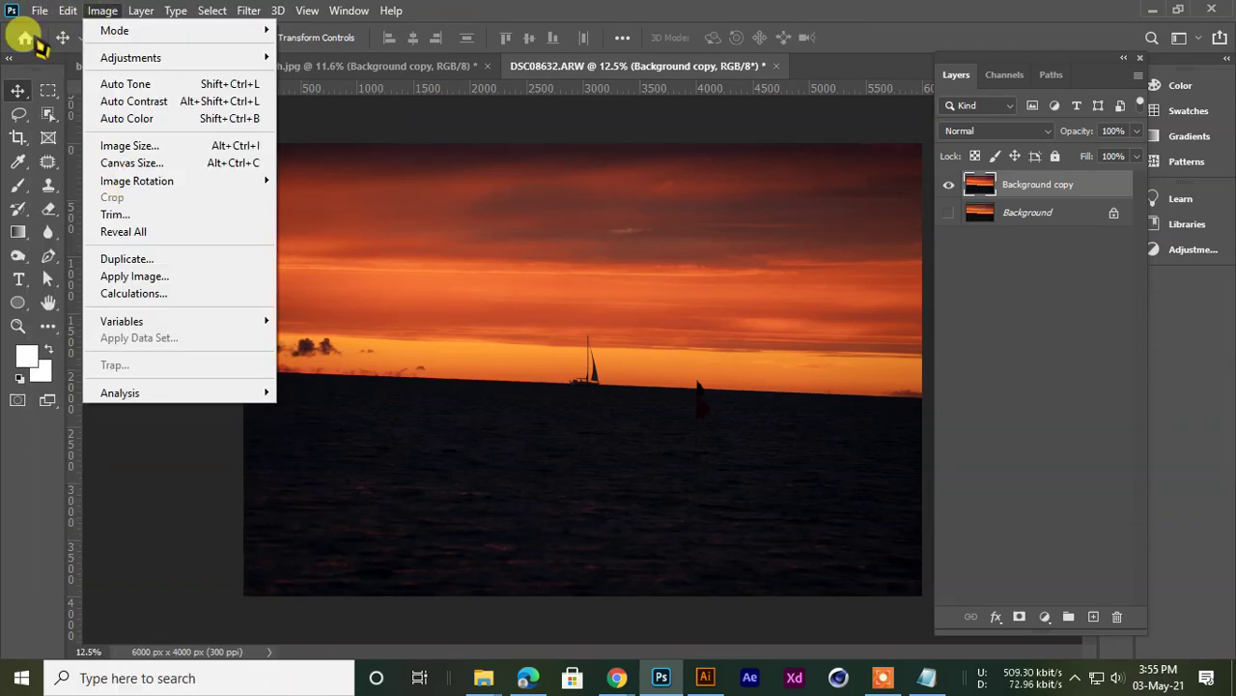
left_click(554, 12)
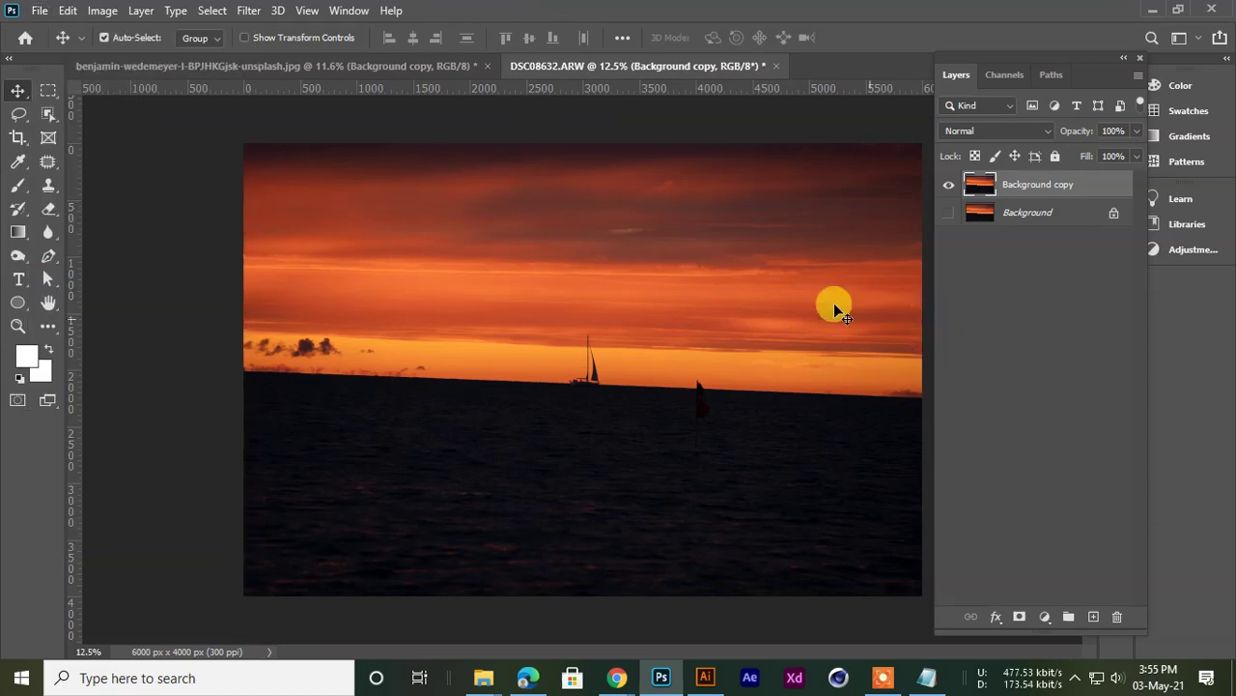
Apply the Camera Raw Filter to the Background copy with exposure +5.00 and temperature +75
left_click(249, 10)
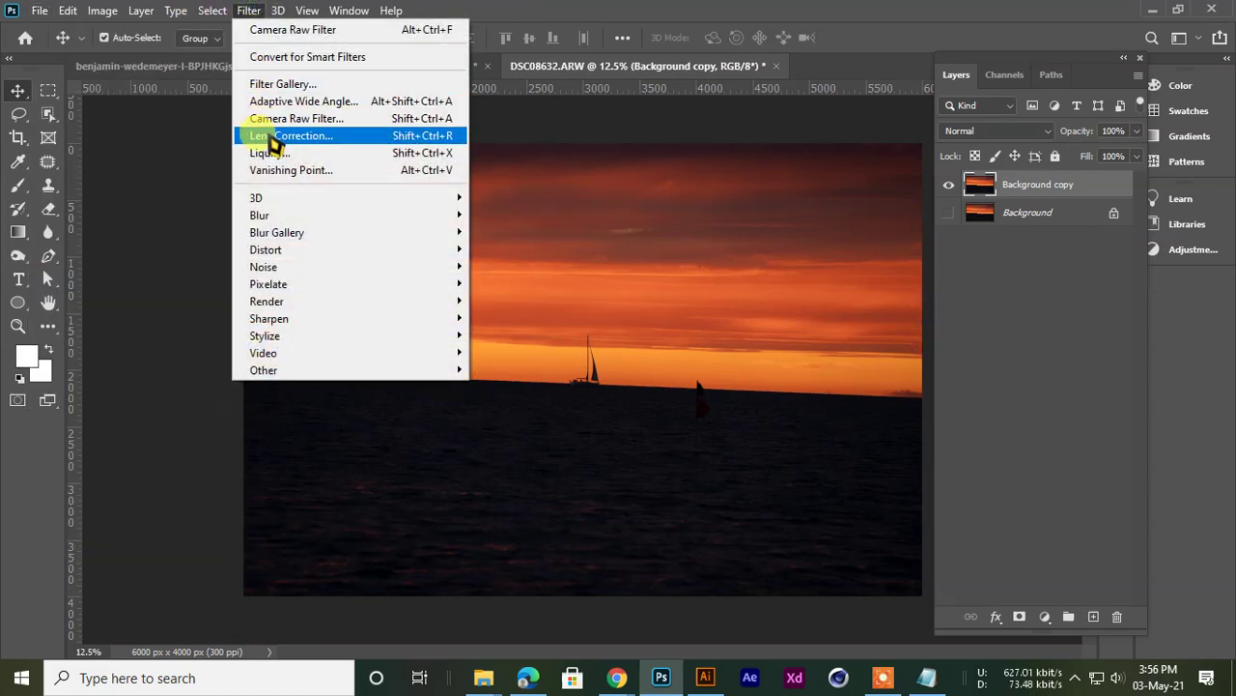
left_click(272, 117)
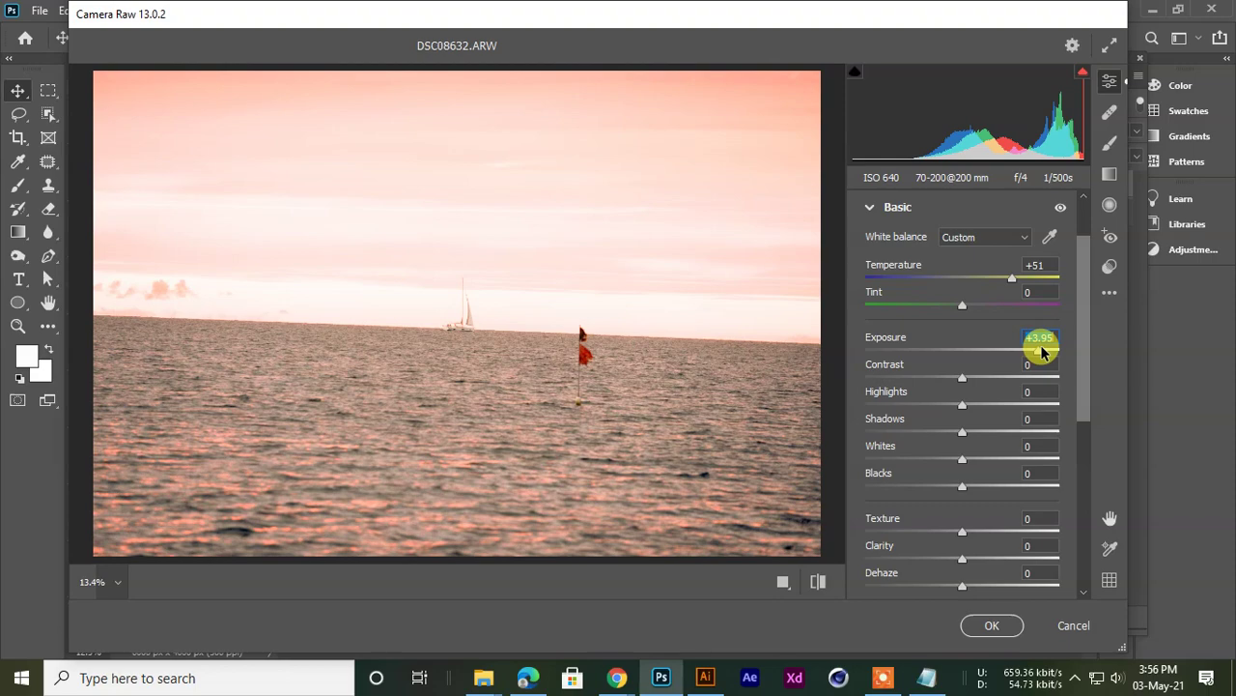
left_click_drag(1041, 348, 1069, 349)
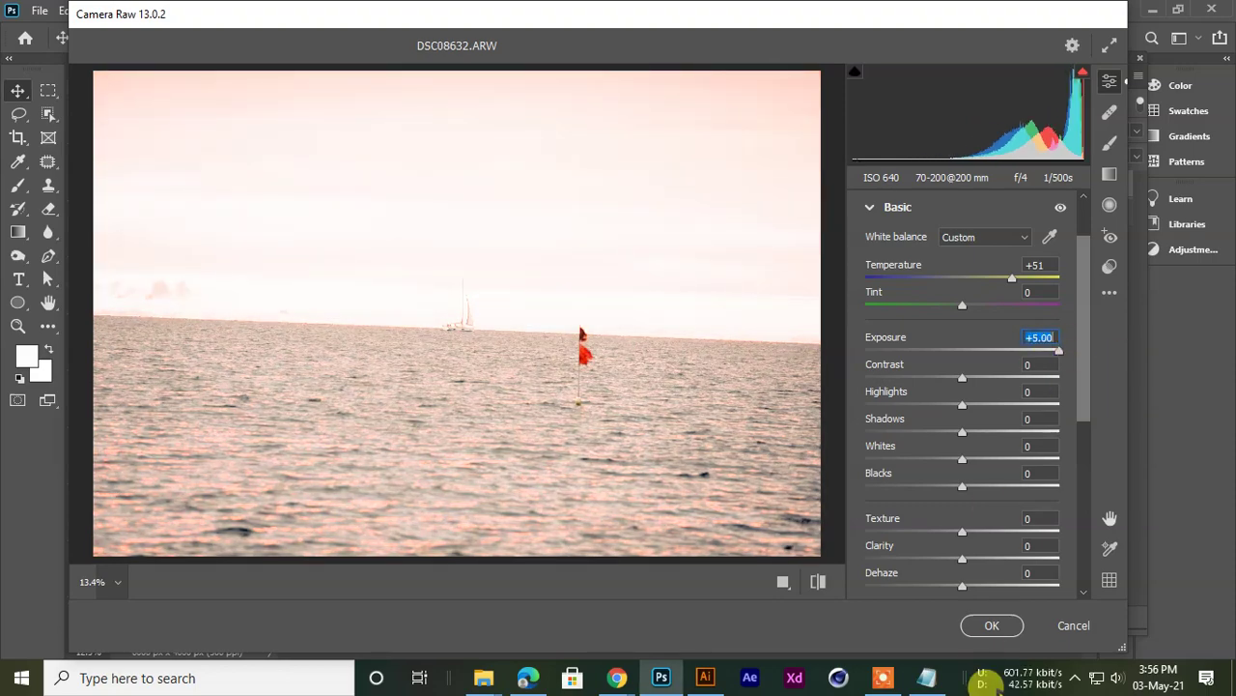
left_click_drag(360, 399, 325, 363)
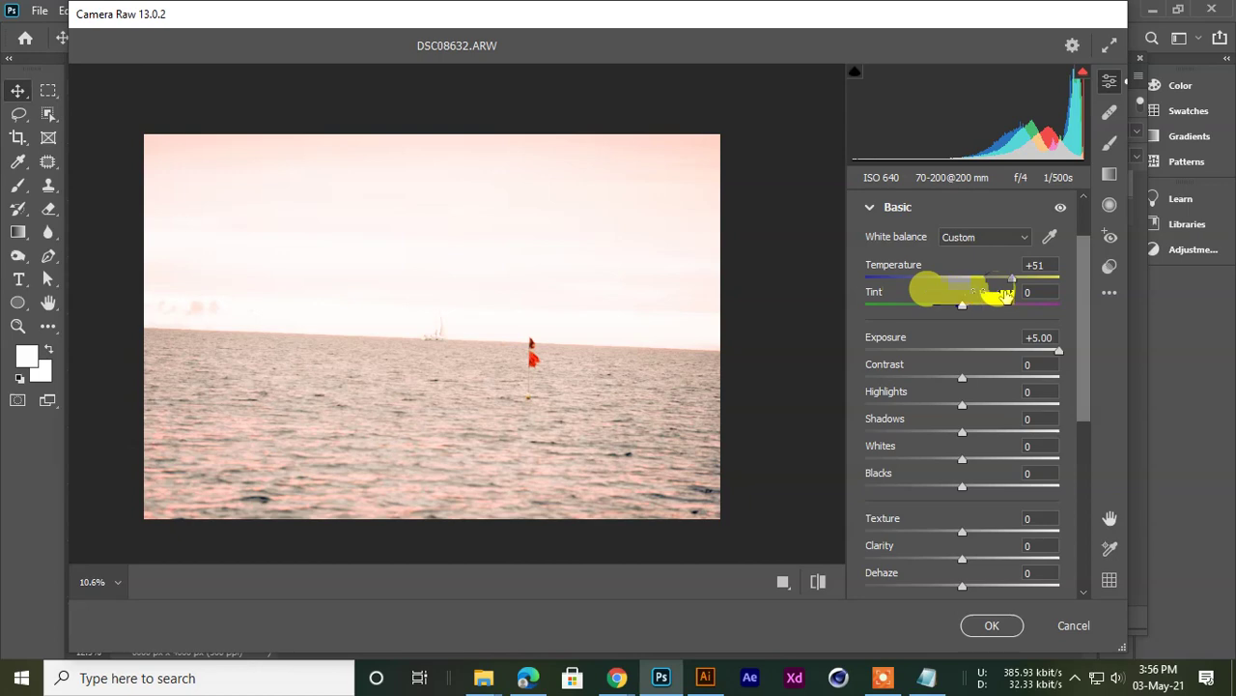
left_click_drag(1020, 284, 1032, 294)
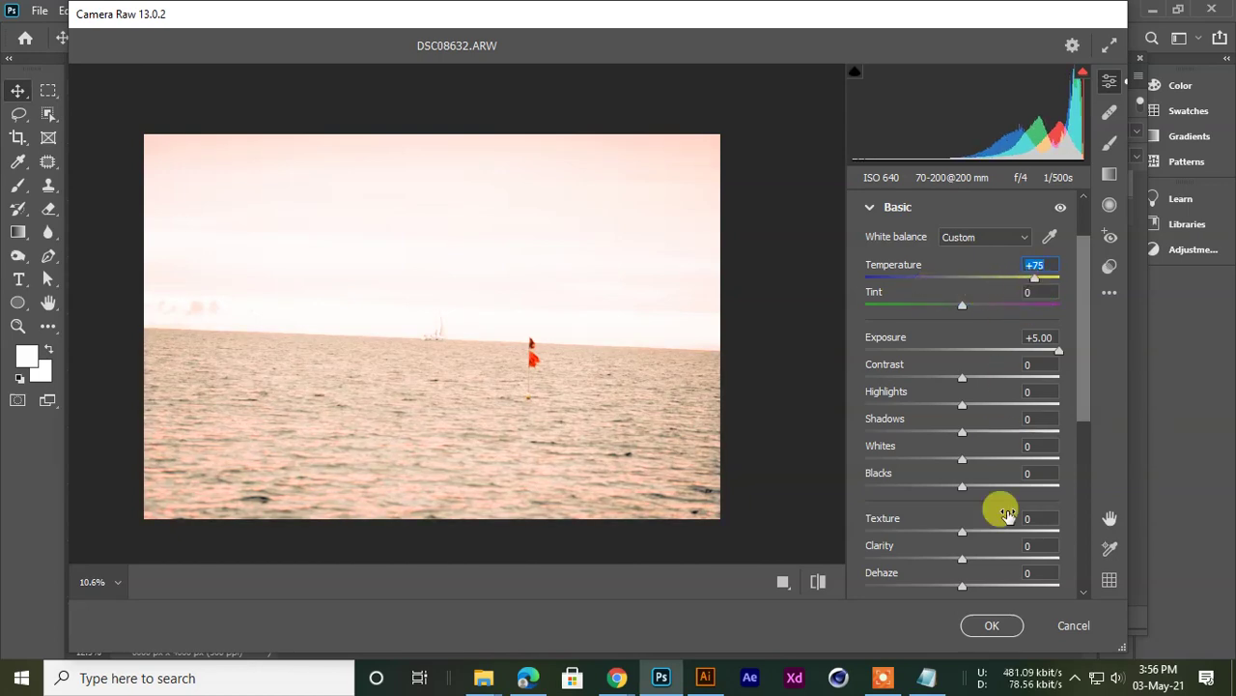
left_click(987, 628)
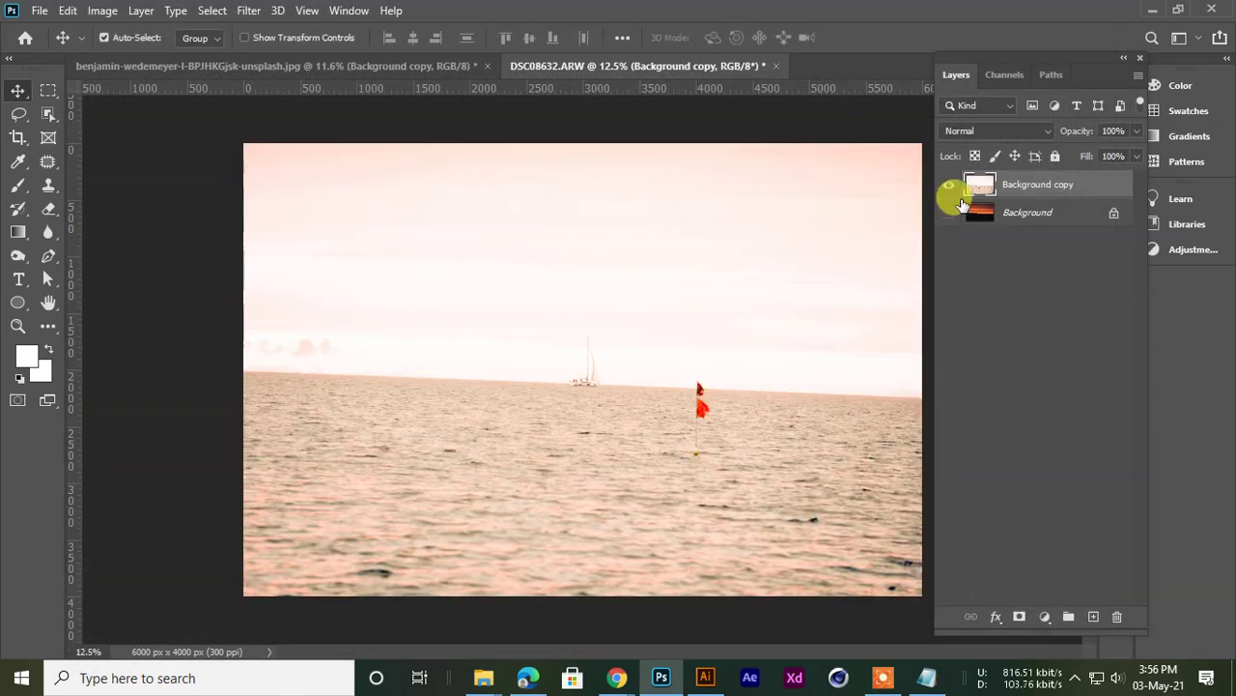
Show the original Background layer and toggle the Background copy's visibility to compare the two versions
left_click(948, 184)
left_click(948, 213)
left_click(949, 185)
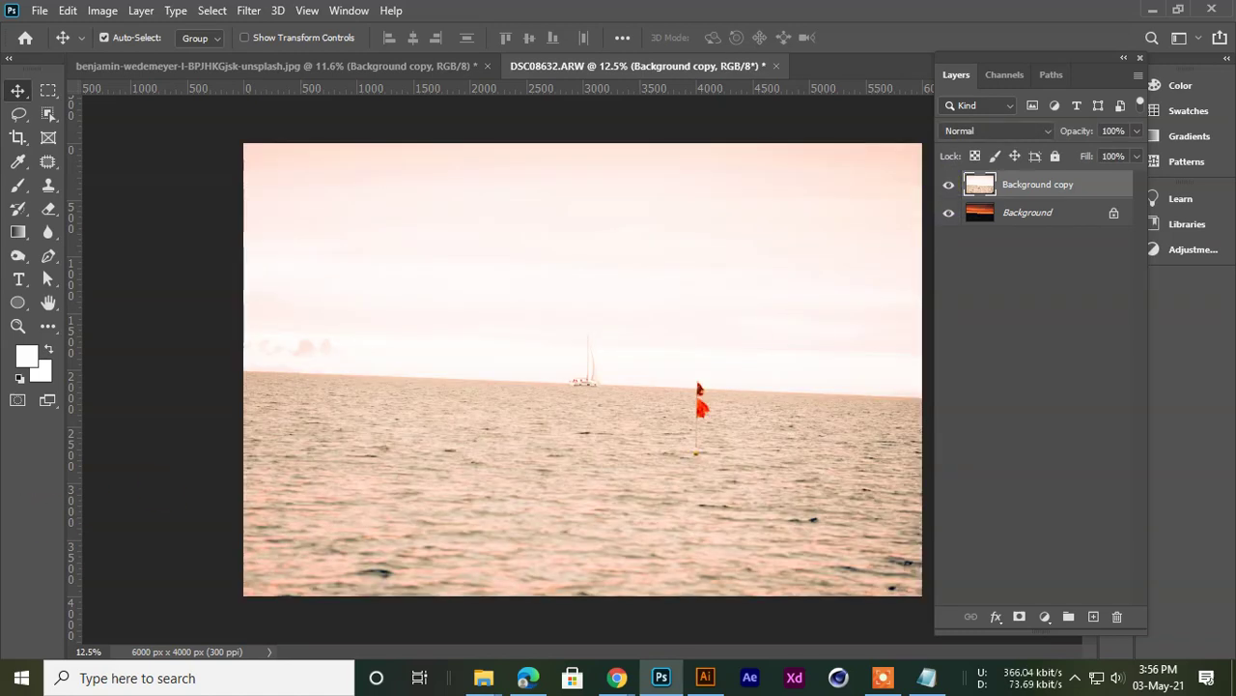
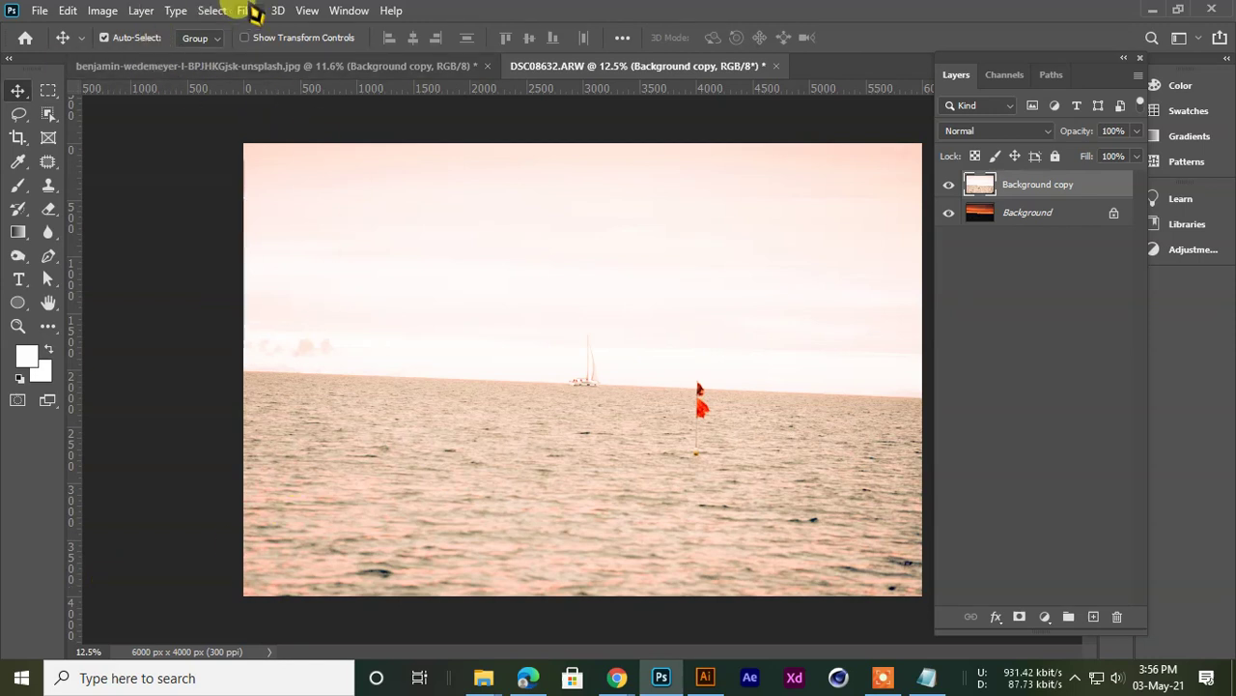
left_click(105, 10)
left_click(104, 11)
left_click(104, 11)
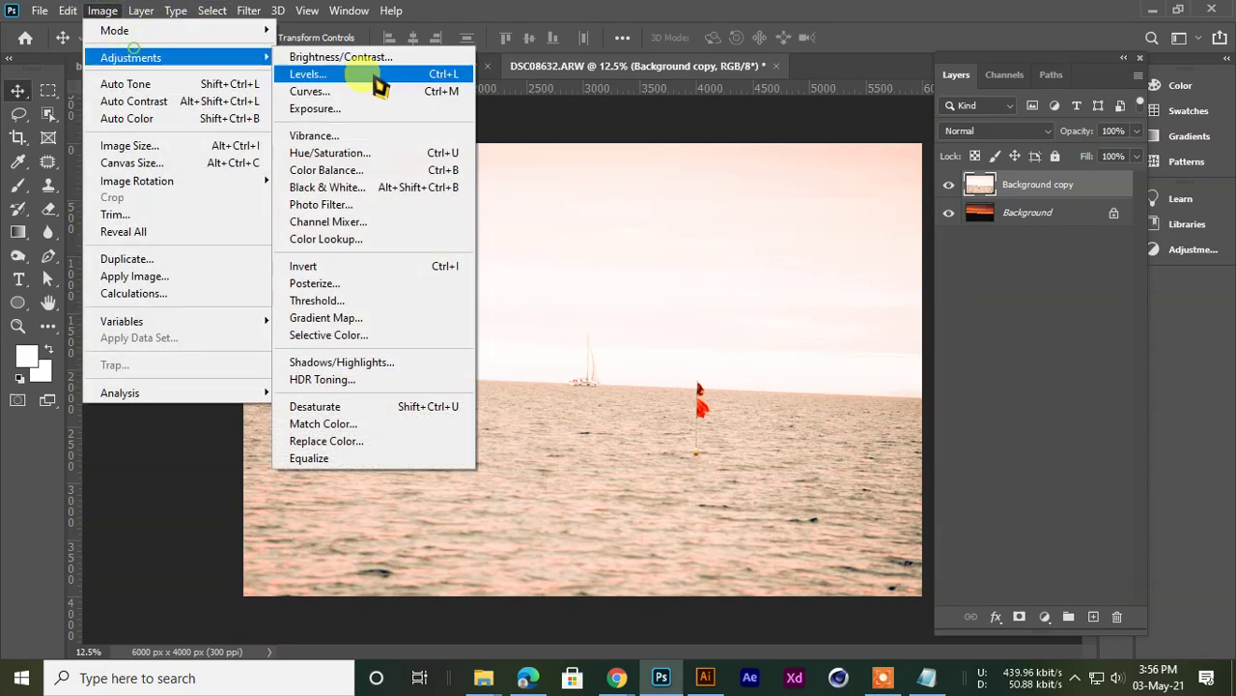
left_click(669, 11)
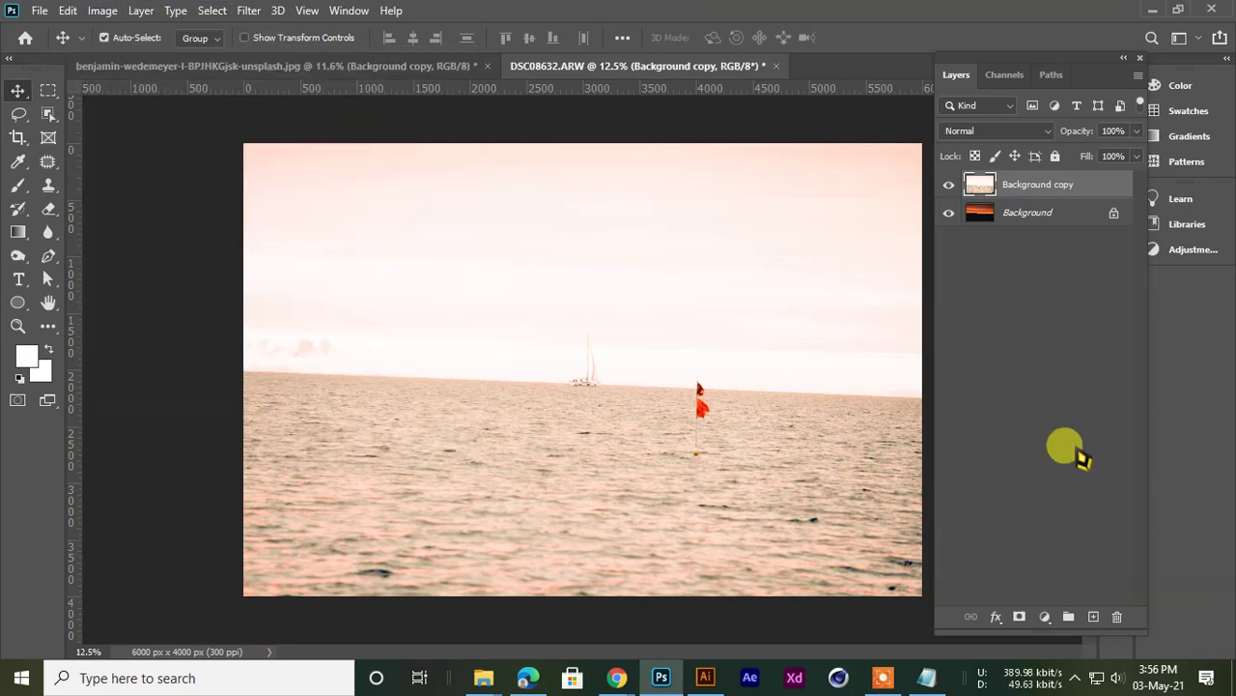
left_click(1045, 616)
left_click(892, 21)
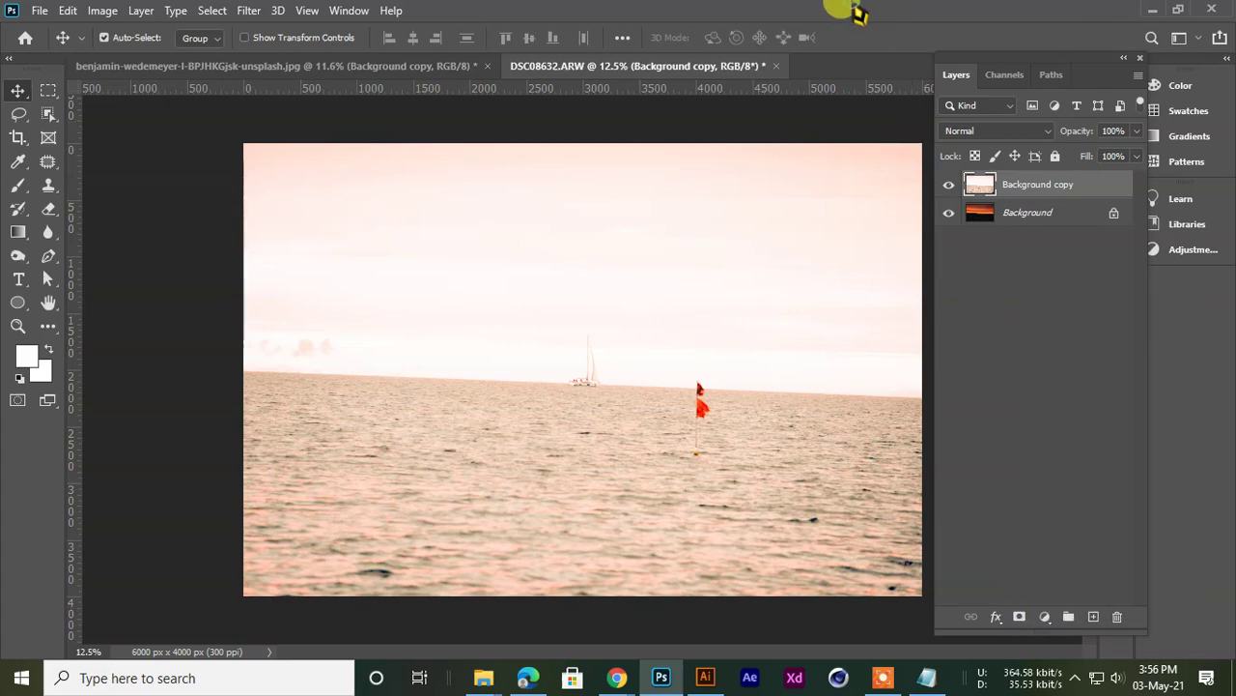
Compare the brightened copy with the original sunset at several zoom levels, examining the sailboat, flag and sea
left_click(952, 186)
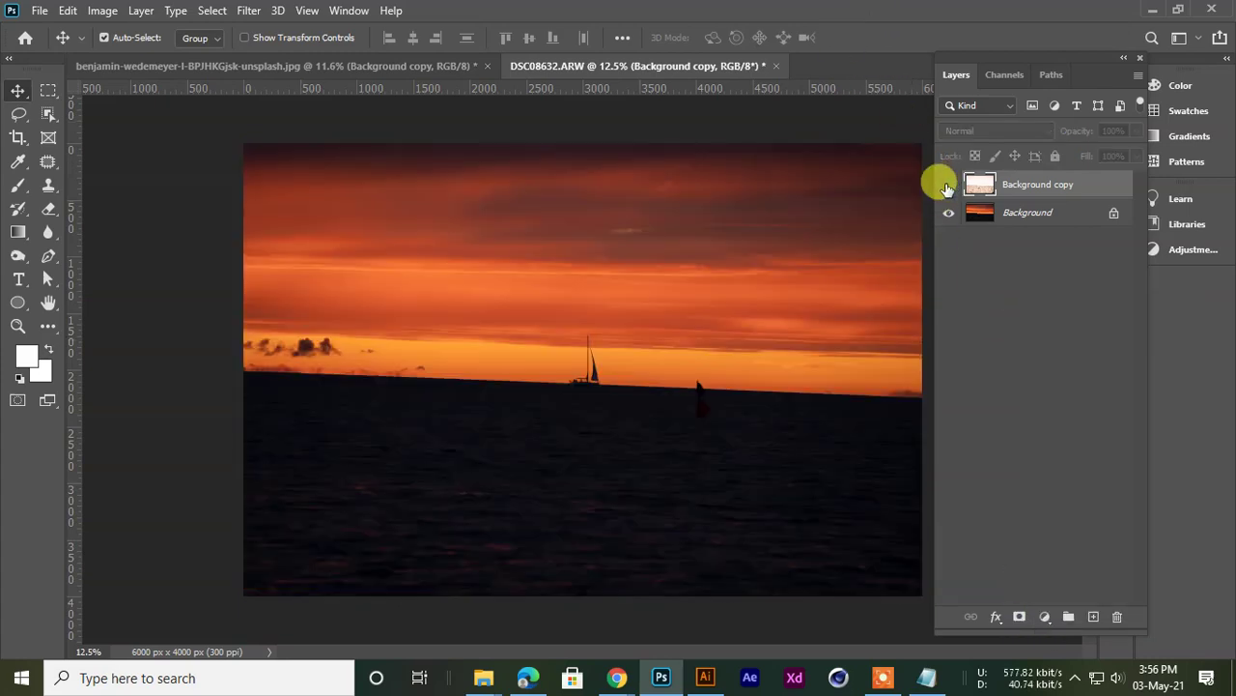
left_click(952, 187)
left_click(951, 184)
left_click(951, 183)
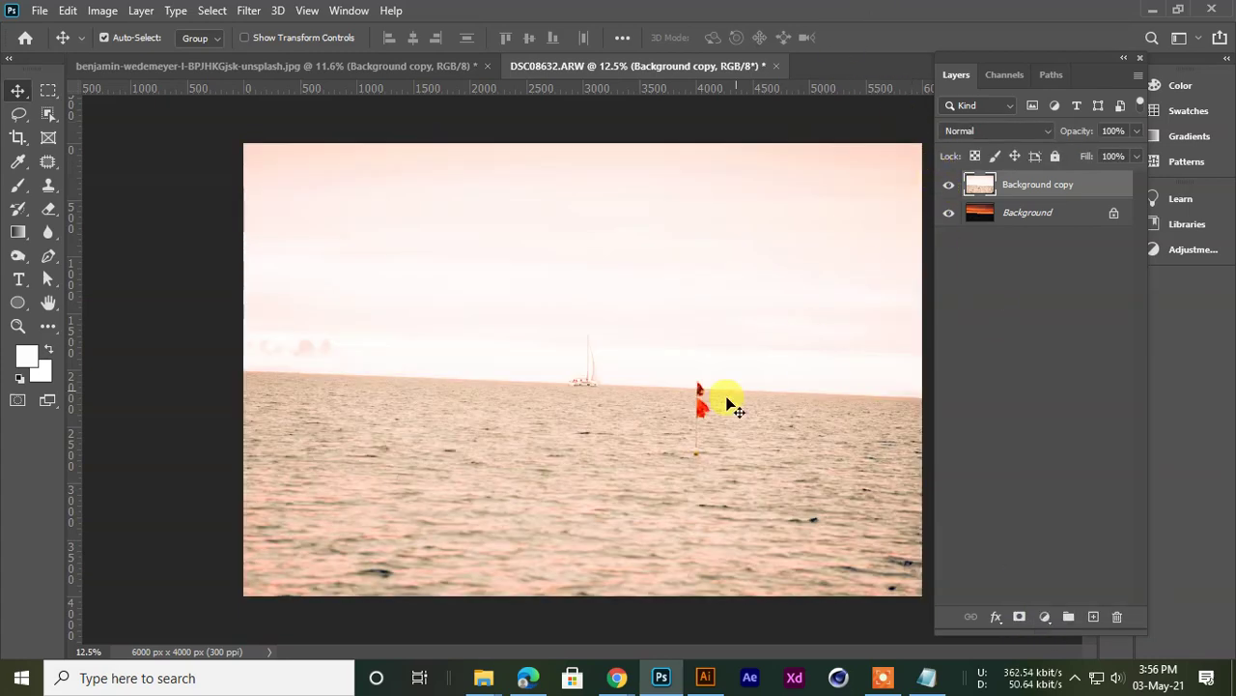
scroll(610, 416, "up", 8)
scroll(618, 387, "down", 7)
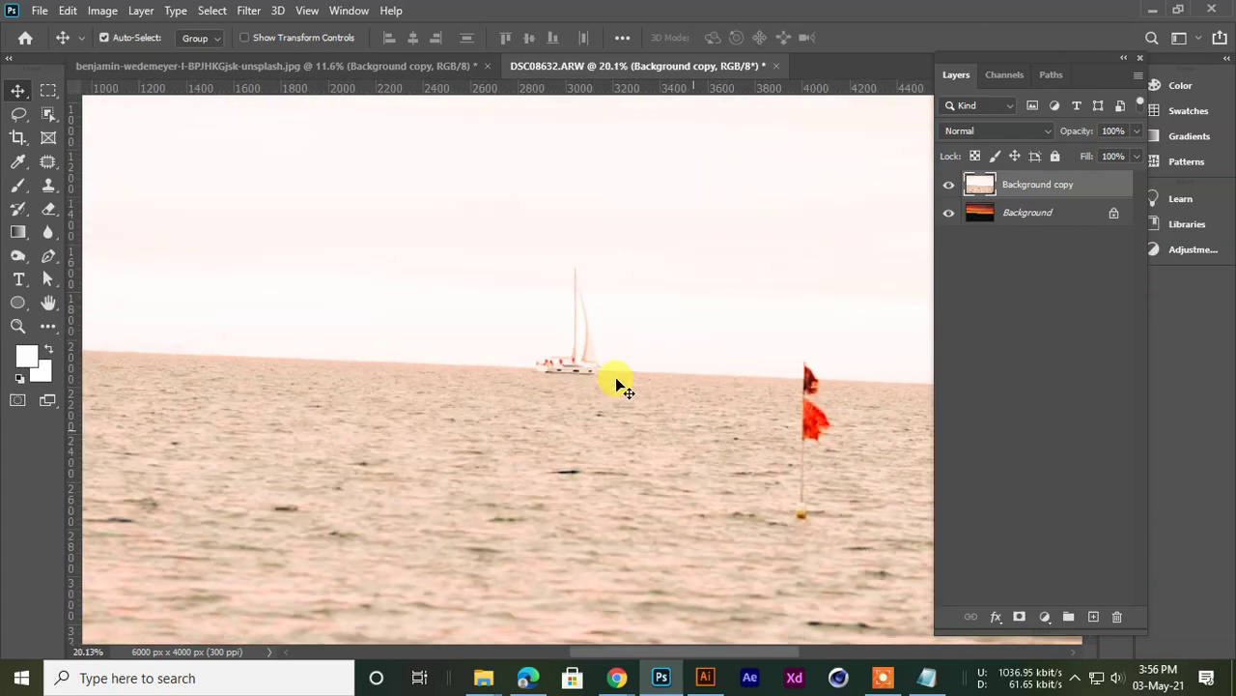
left_click(950, 185)
scroll(654, 434, "up", 3)
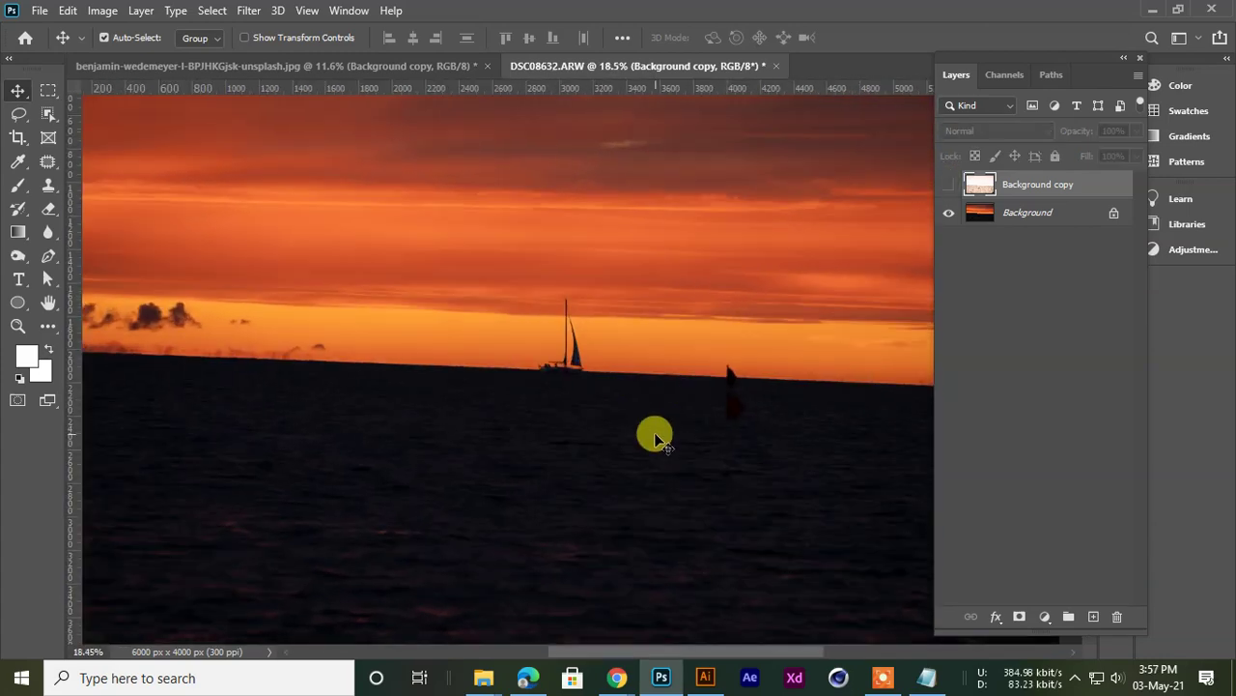
scroll(654, 439, "down", 1)
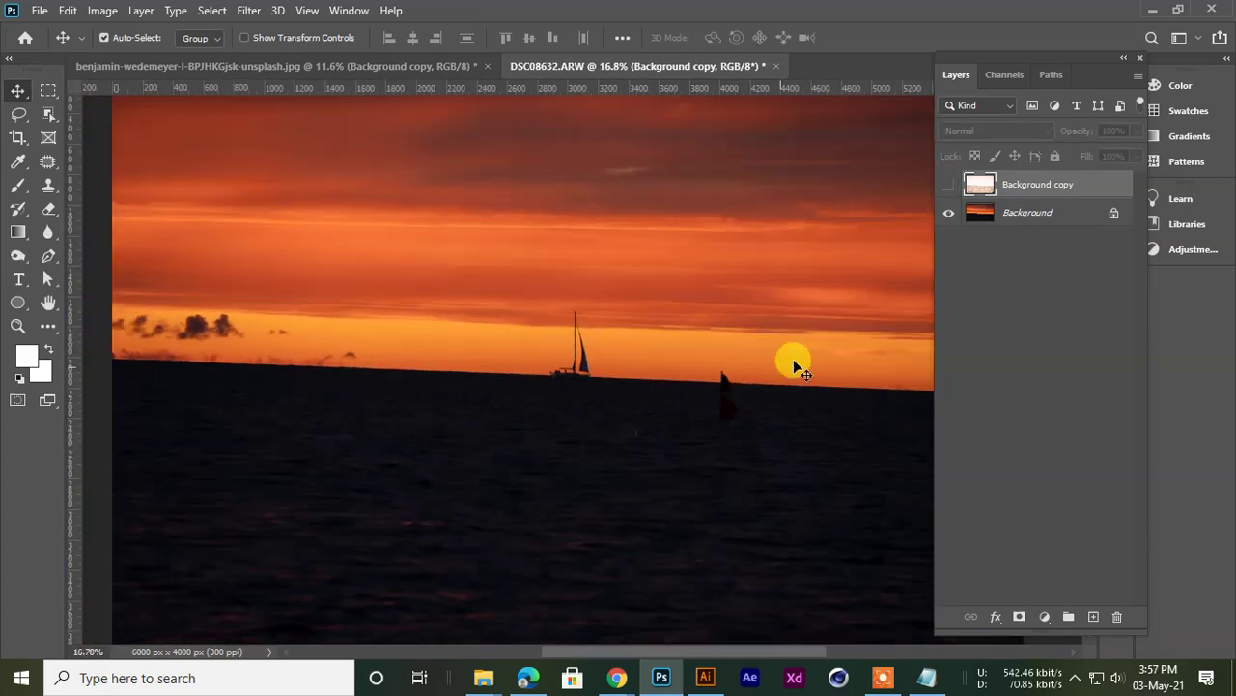
left_click(950, 185)
scroll(606, 364, "down", 3)
scroll(606, 364, "up", 1)
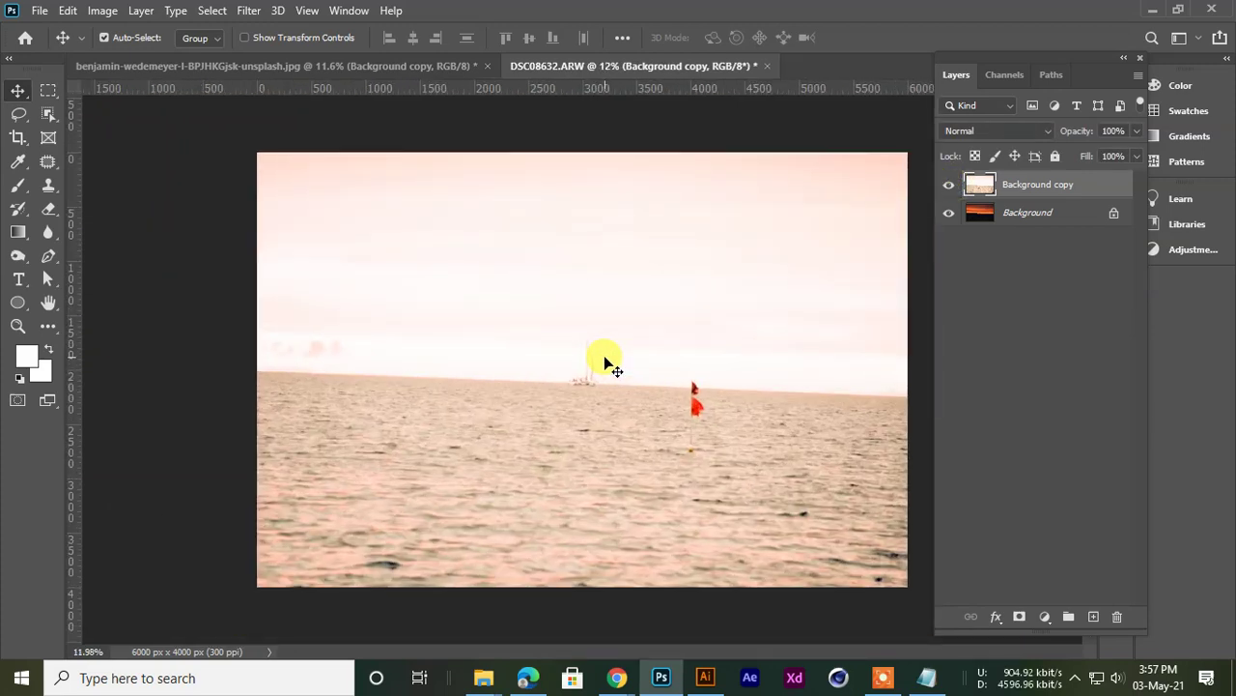
scroll(605, 364, "down", 2)
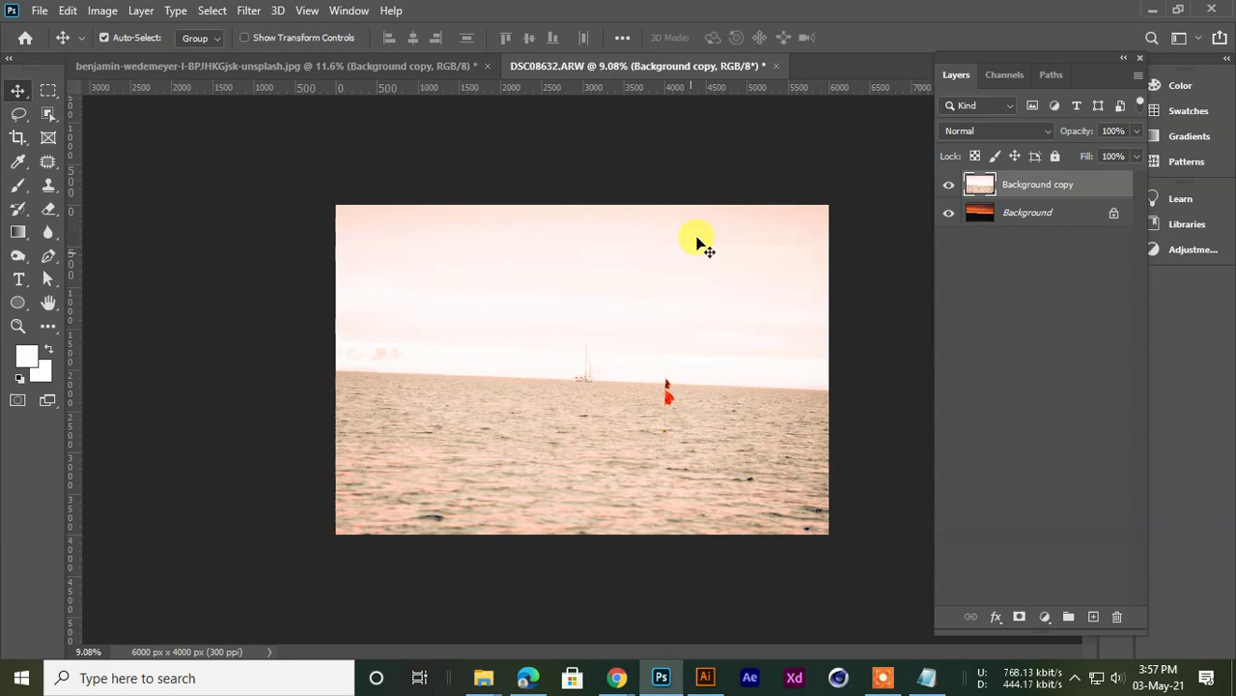
Close the DSC08632.ARW document without saving it
left_click(775, 66)
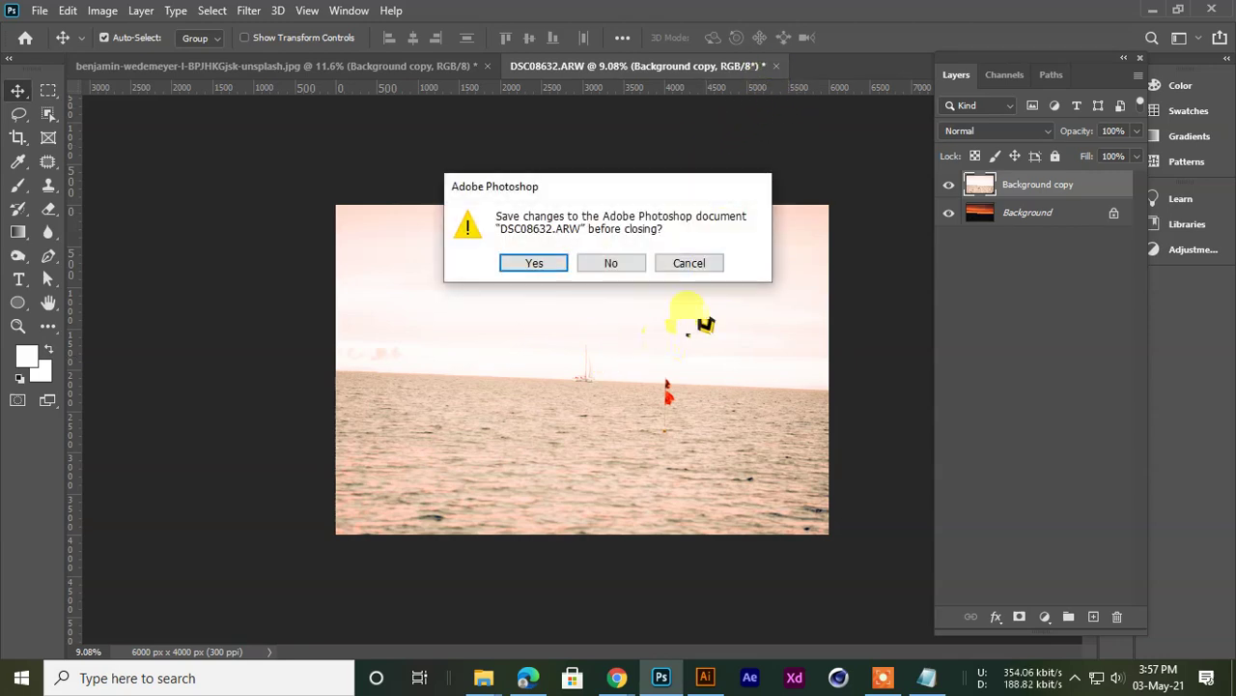
left_click(593, 265)
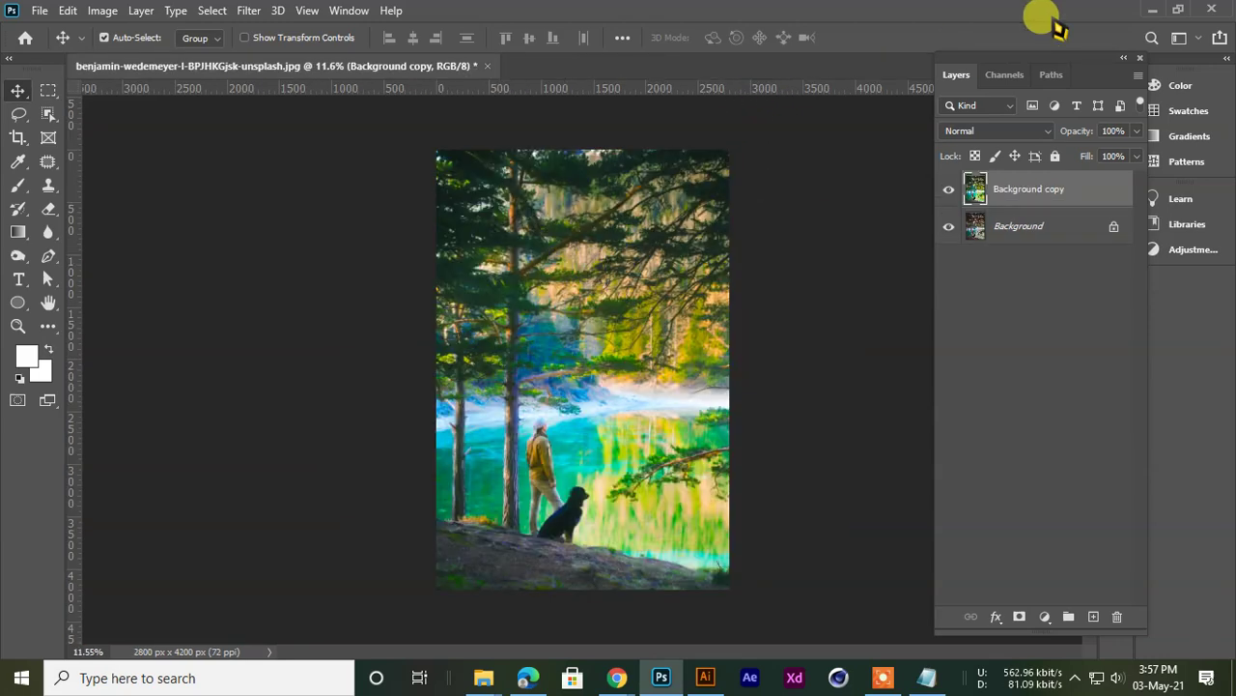
Load the NEF photo of the farmer with two oxen from the Raw Photo folder into Camera Raw and open it as a Photoshop document
left_click(1154, 11)
left_click(314, 208)
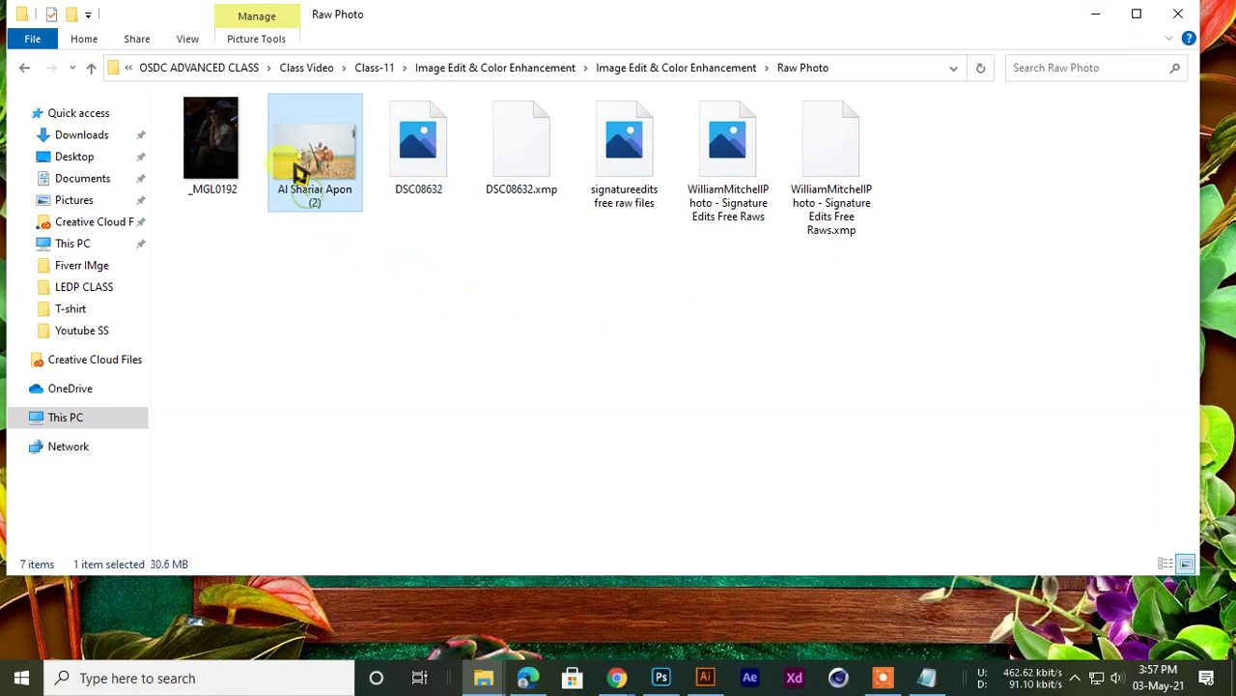
left_click(306, 326)
left_click_drag(312, 210, 351, 207)
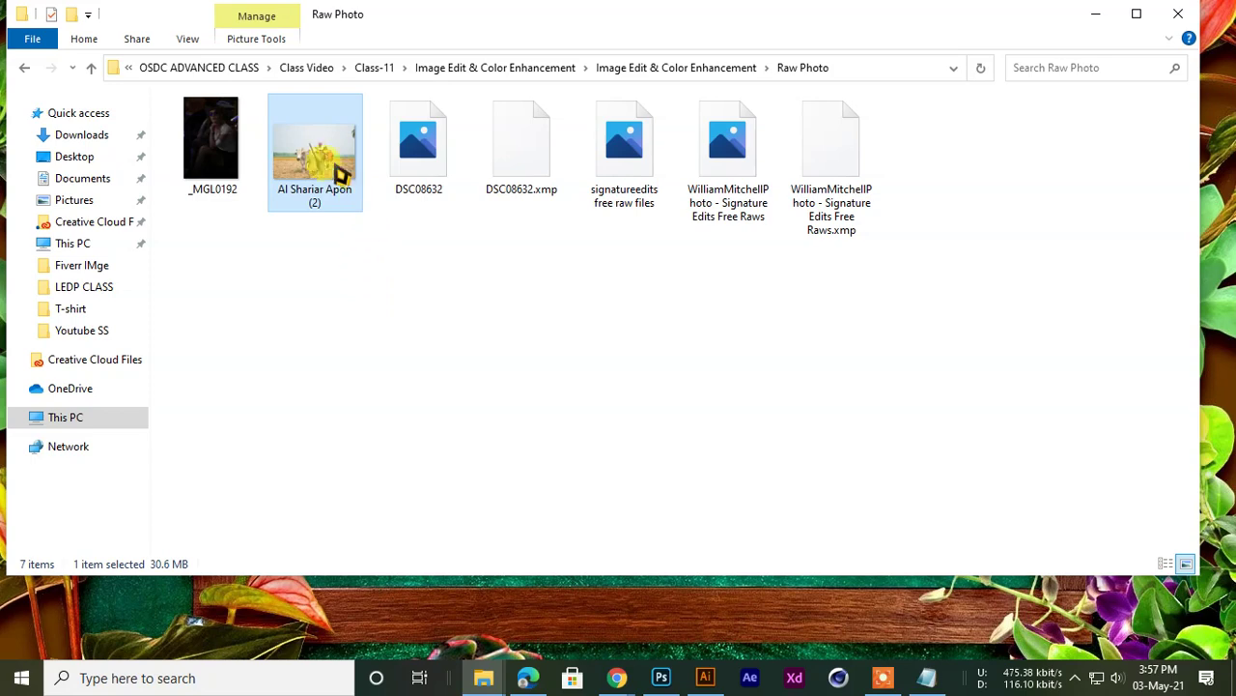
left_click_drag(323, 158, 685, 587)
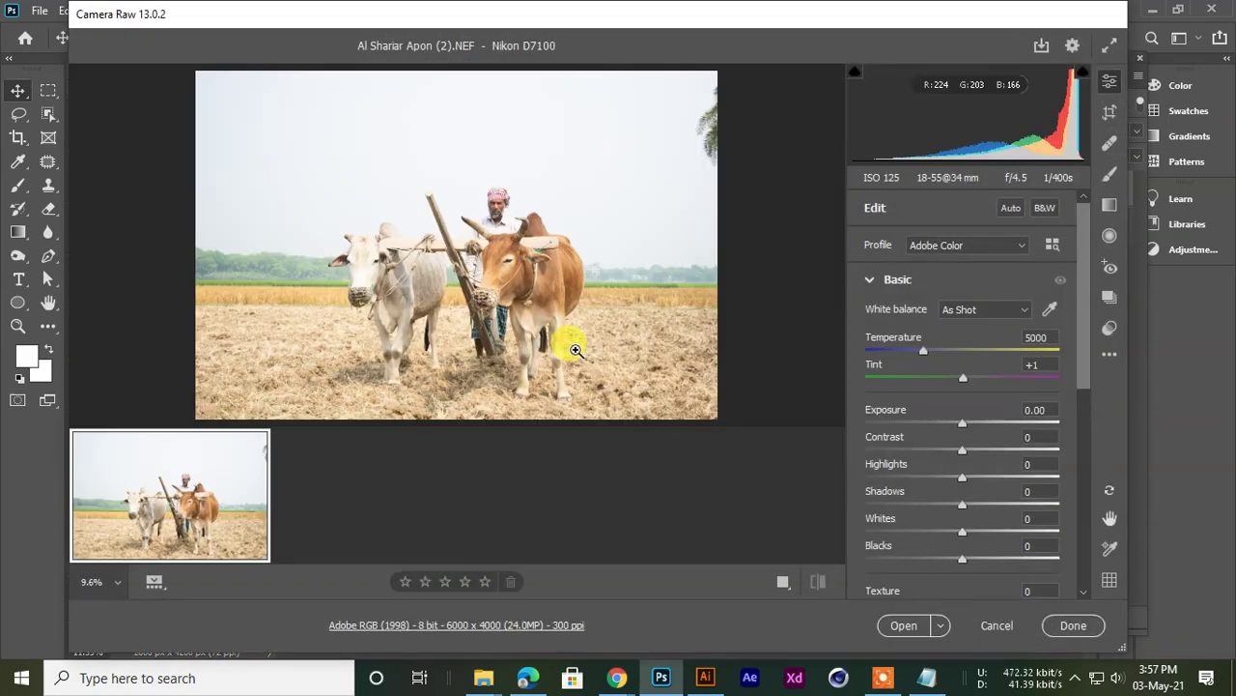
left_click(918, 619)
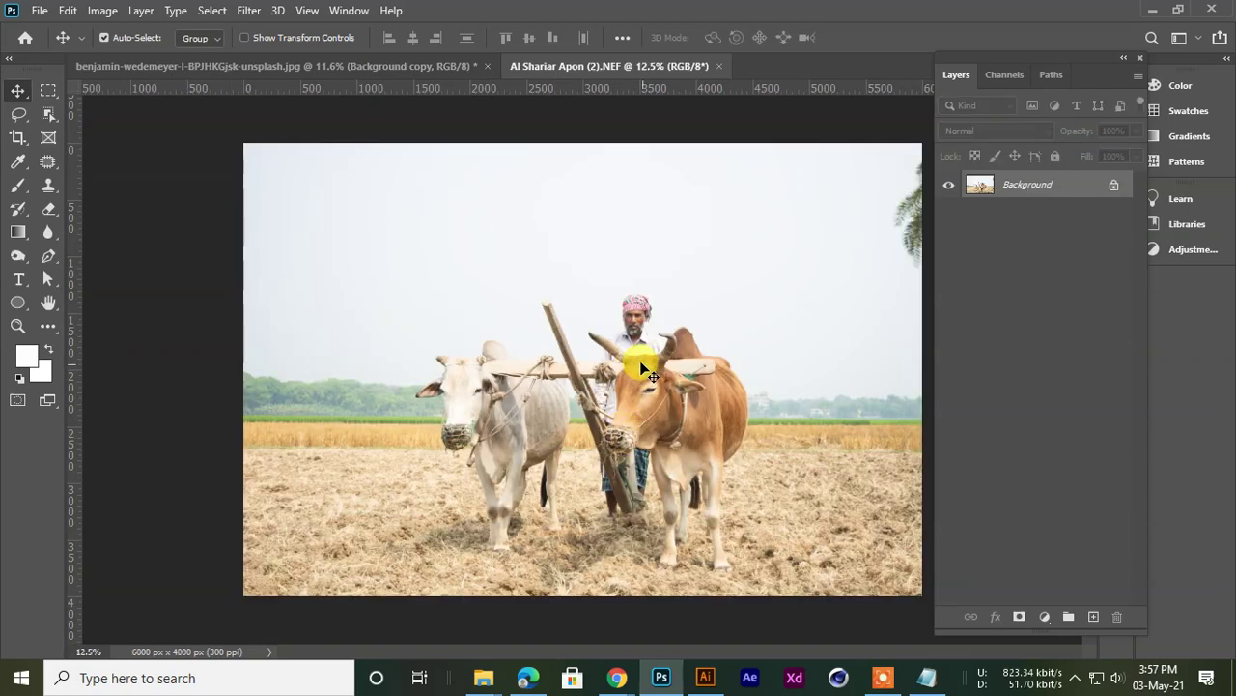
Duplicate the farmer photo's Background layer and hide the original underneath
scroll(635, 361, "up", 4)
scroll(634, 361, "down", 3)
scroll(635, 365, "down", 2)
scroll(688, 397, "up", 1)
left_click_drag(1102, 185, 1092, 616)
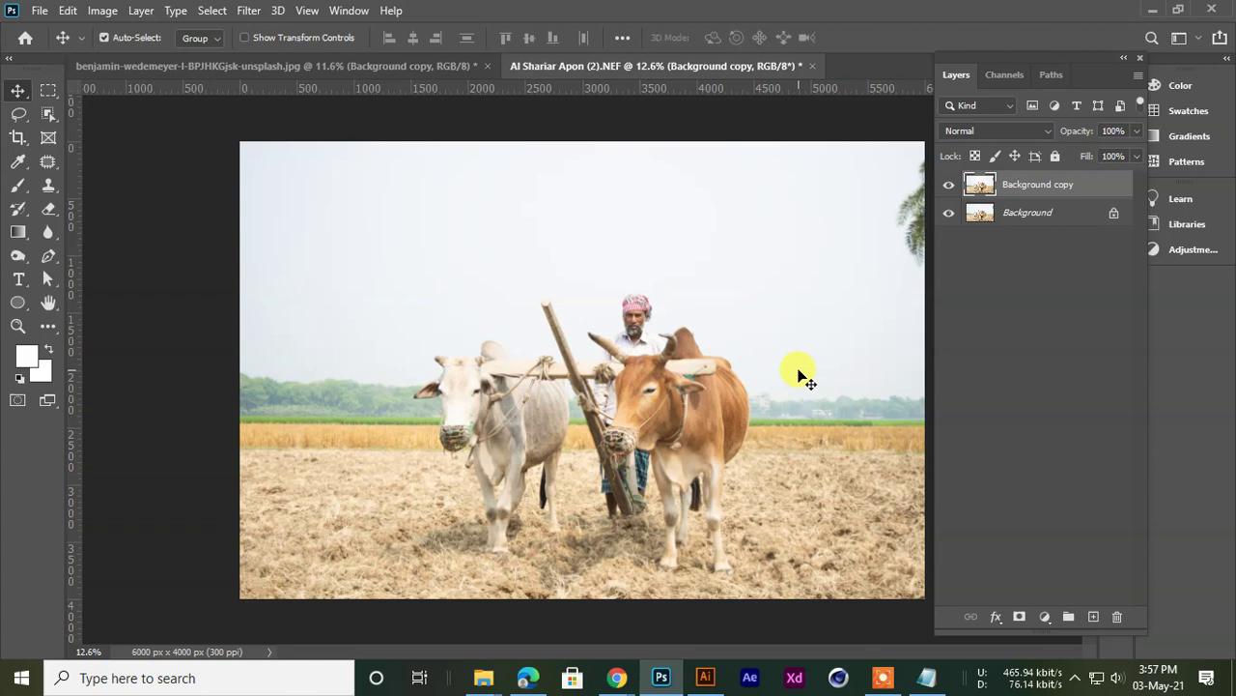
left_click(947, 212)
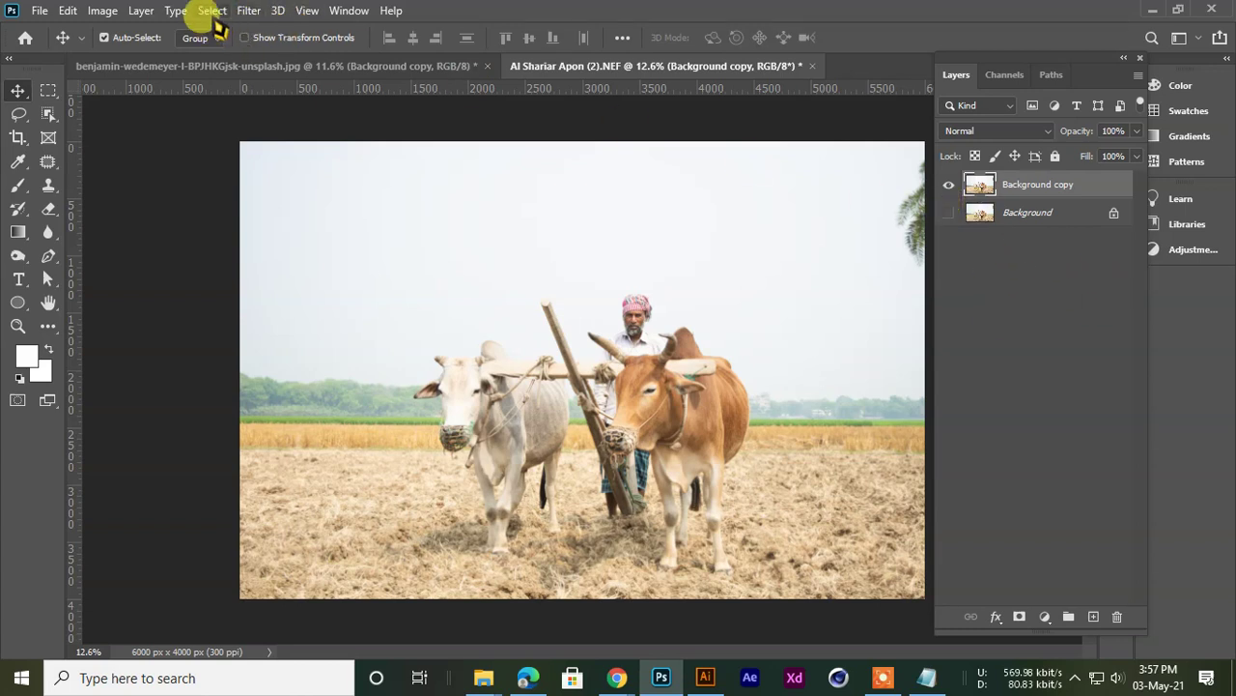
Open the Background copy in the Camera Raw Filter and reposition its window
left_click(248, 10)
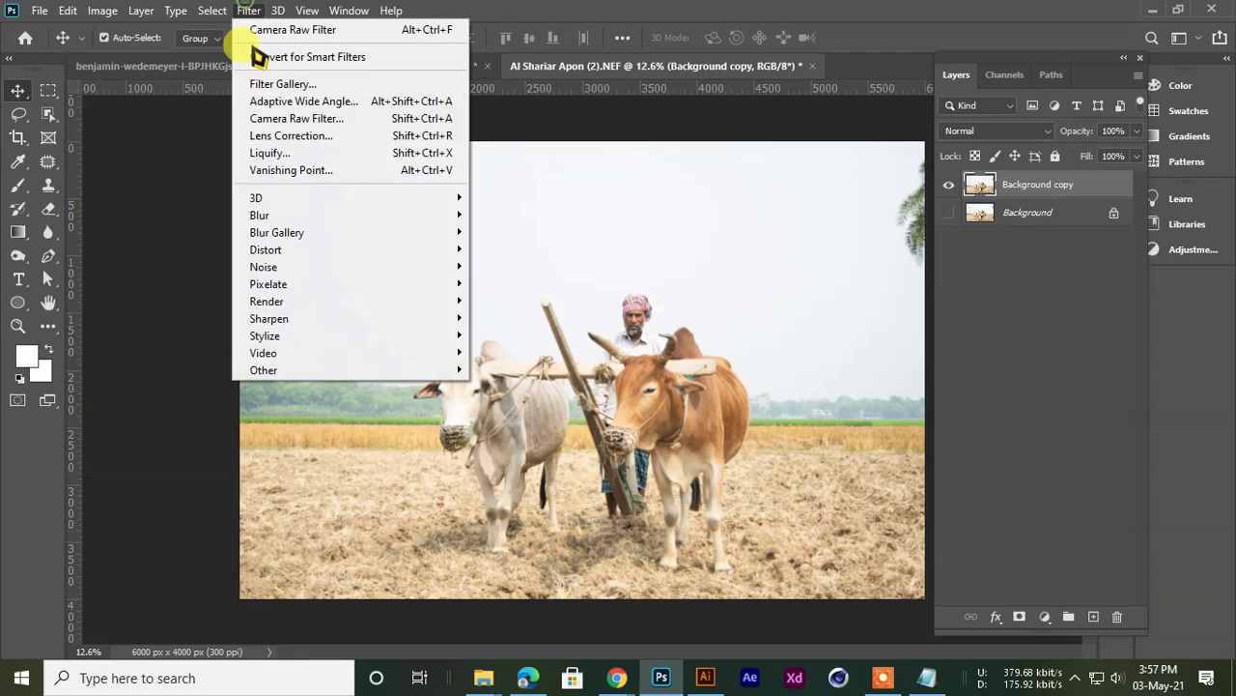
left_click(263, 120)
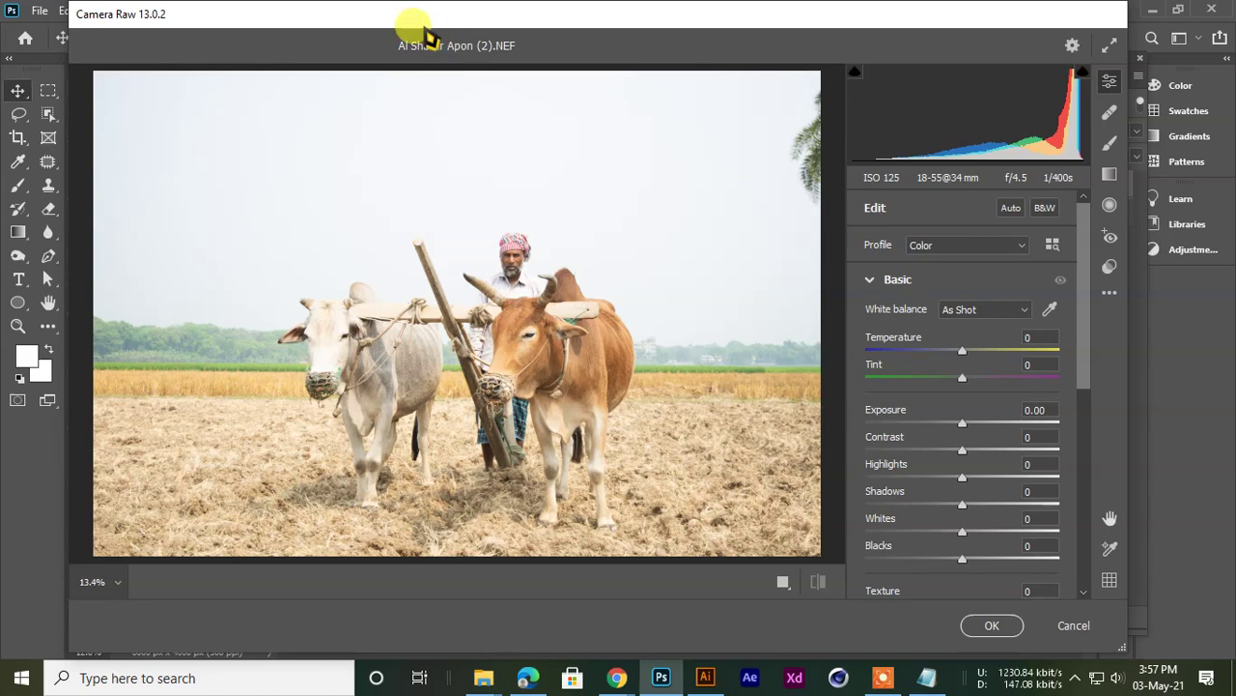
left_click_drag(425, 36, 498, 36)
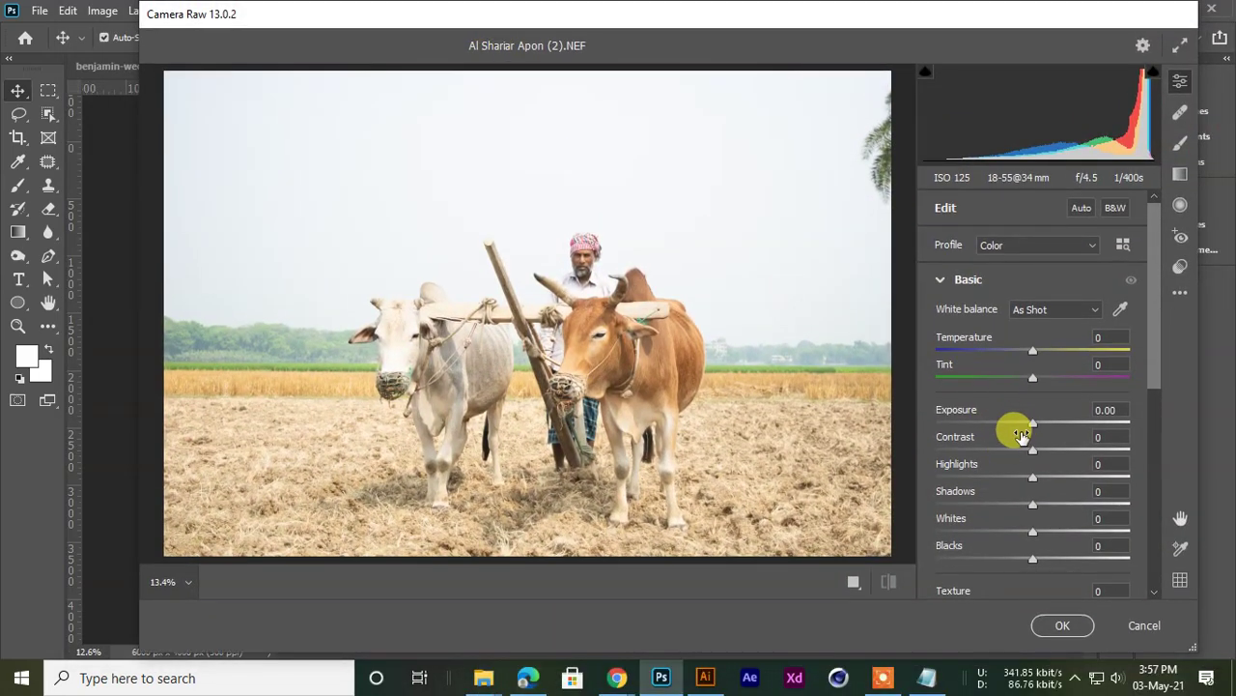
Raise the photo's Saturation to +47 and Vibrance to +3, and move the filter window to show all its controls
scroll(1034, 435, "down", 5)
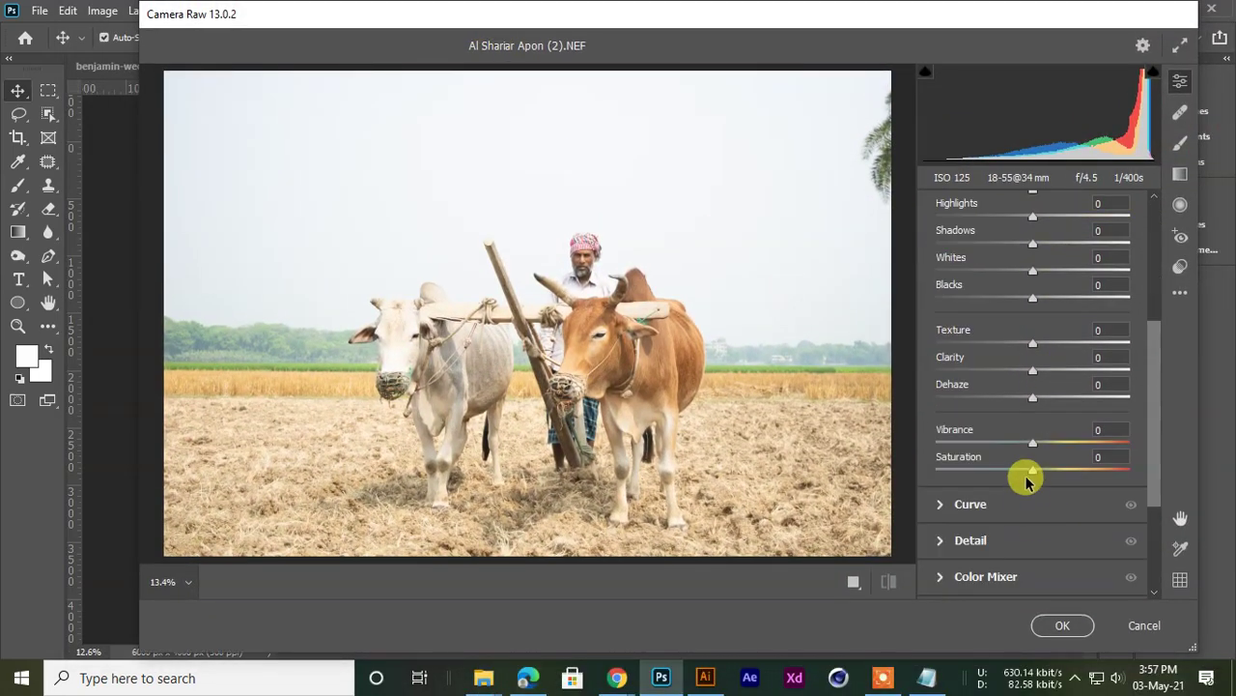
left_click_drag(1033, 472, 1064, 475)
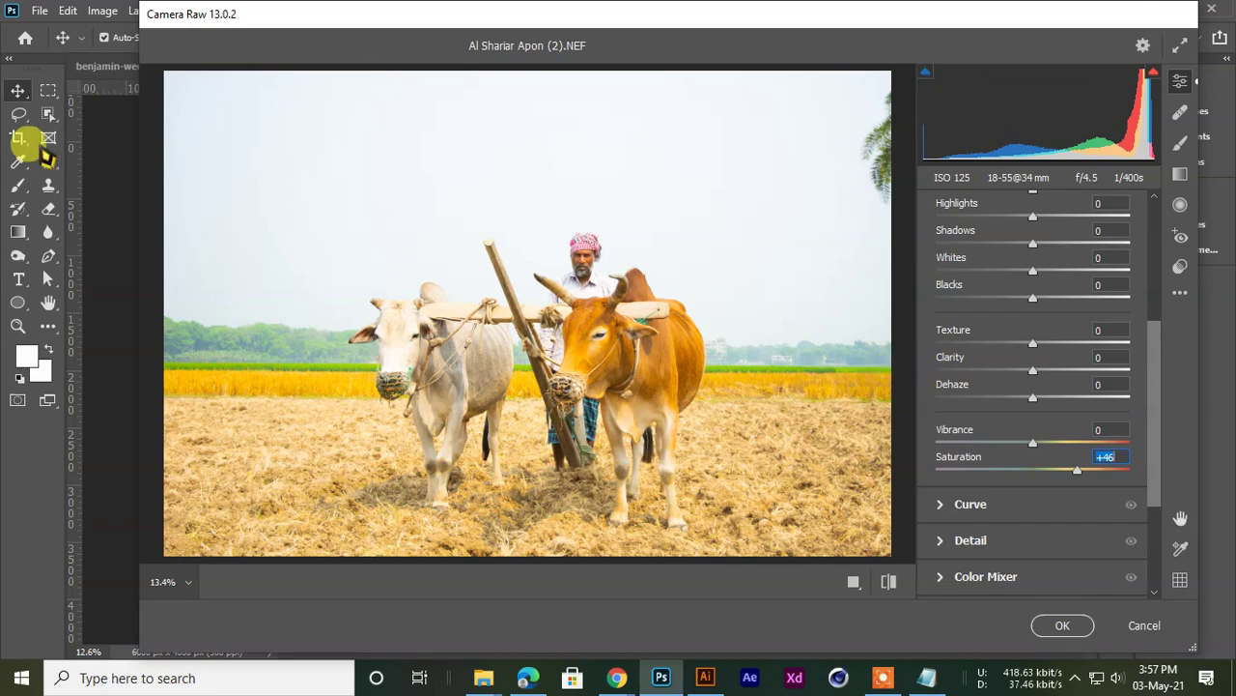
left_click_drag(586, 354, 618, 379)
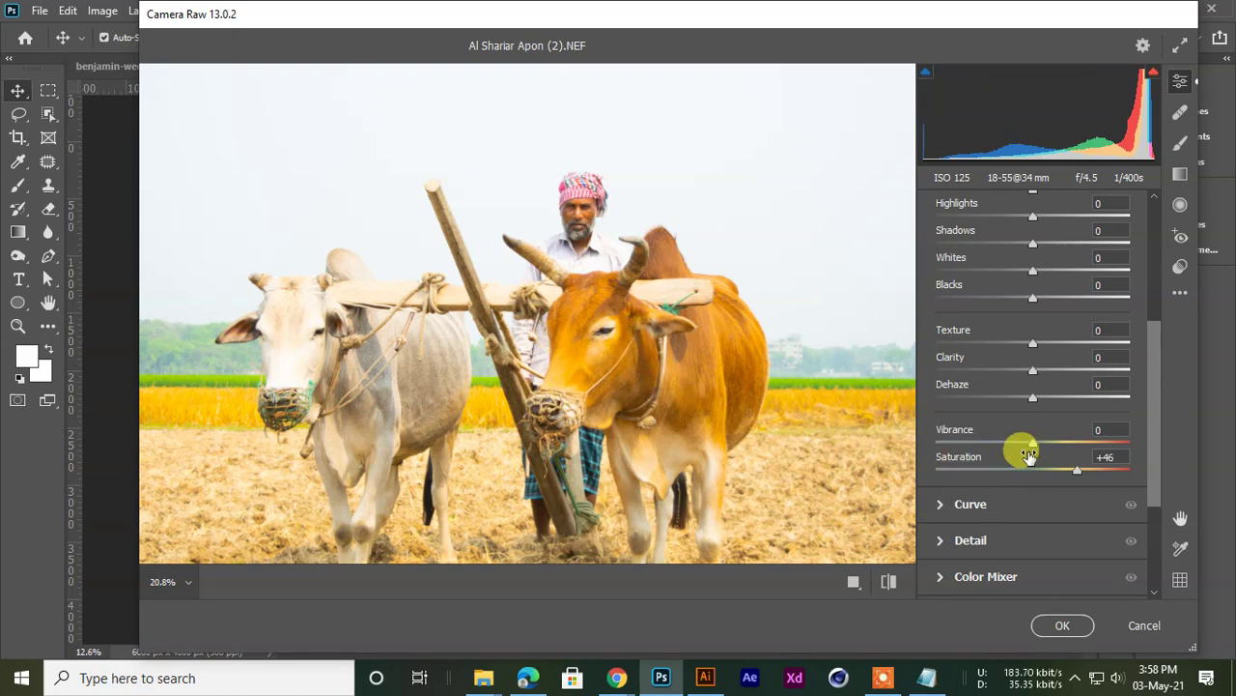
mouse_move(1030, 444)
left_mouse_down()
mouse_move(1059, 444)
mouse_move(1005, 444)
mouse_move(1112, 444)
mouse_move(1020, 450)
mouse_move(1031, 462)
left_mouse_up()
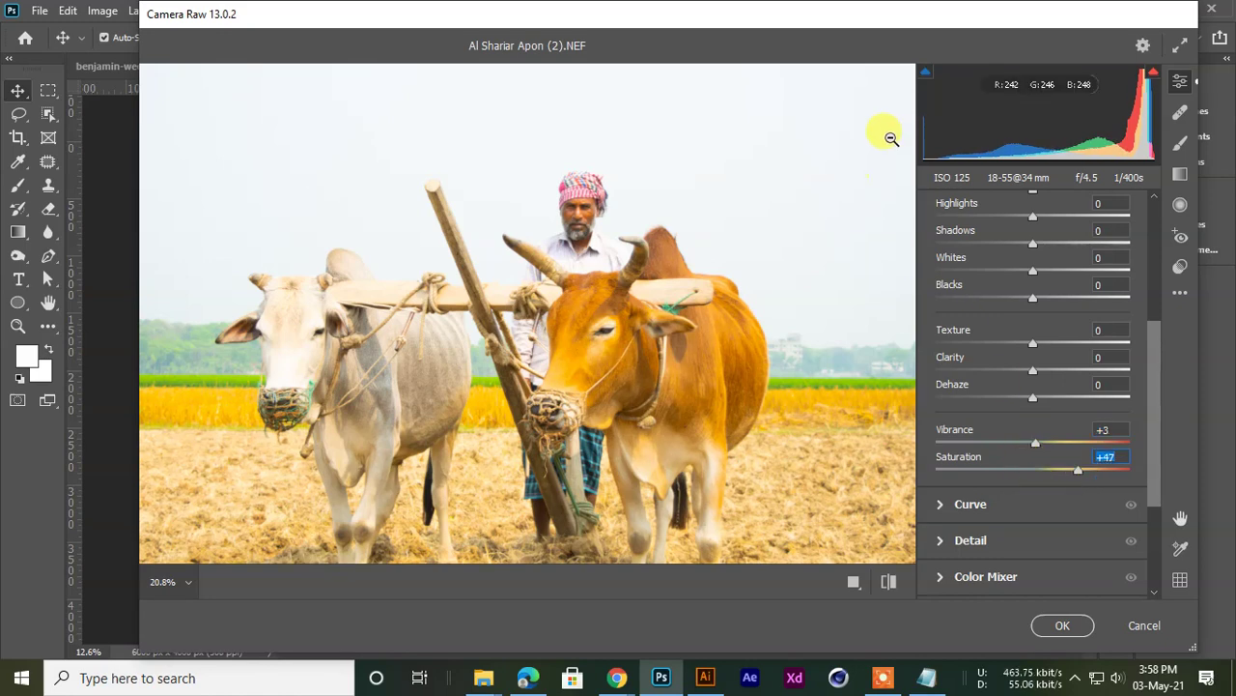
left_click_drag(820, 21, 771, 45)
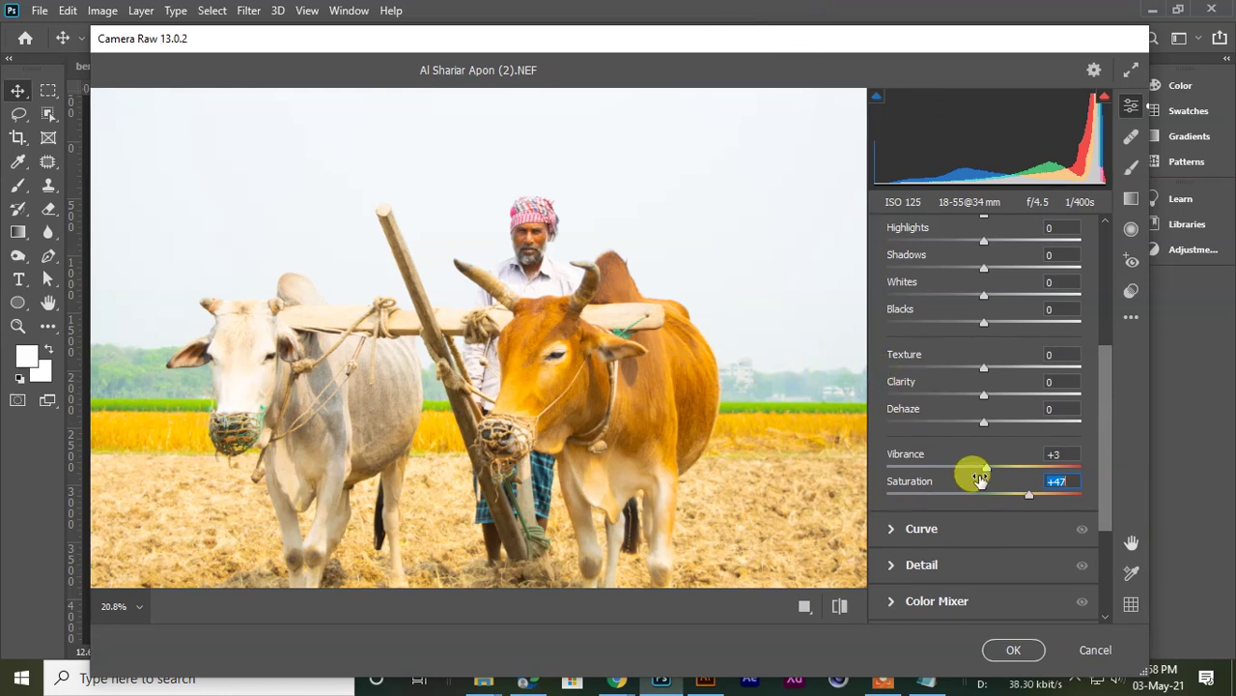
Cool the farmer photo slightly by setting the white balance Temperature to -6
scroll(978, 333, "up", 3)
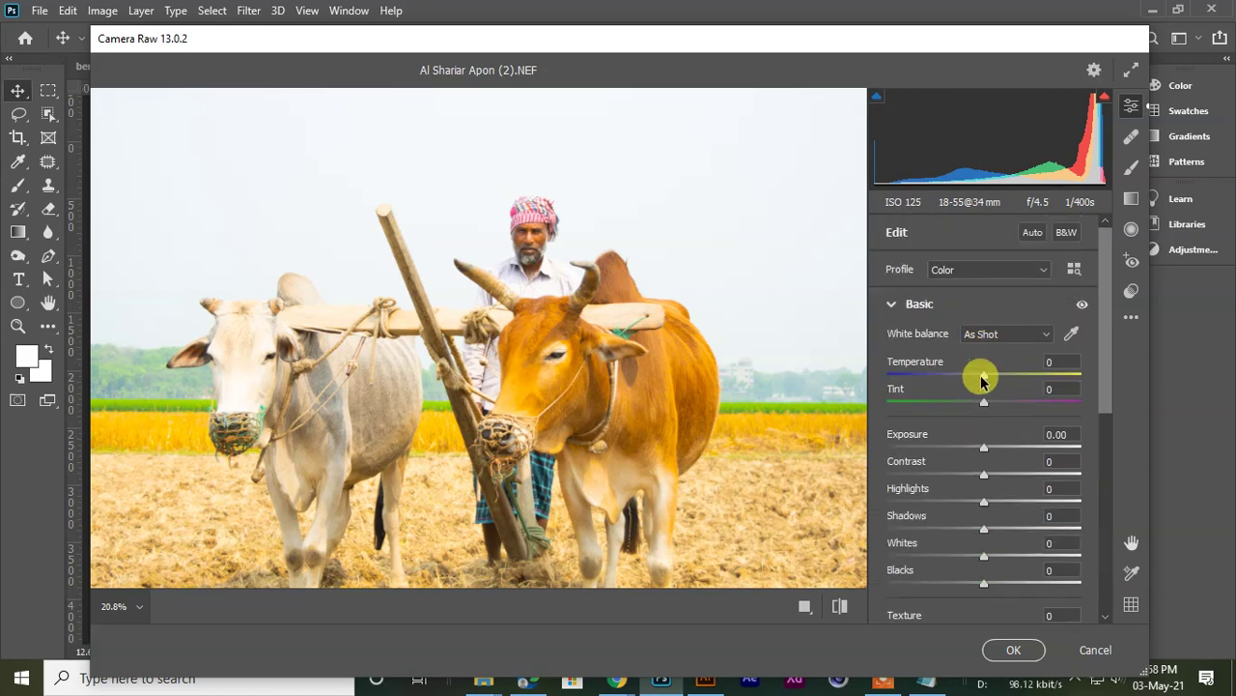
left_click_drag(987, 380, 986, 380)
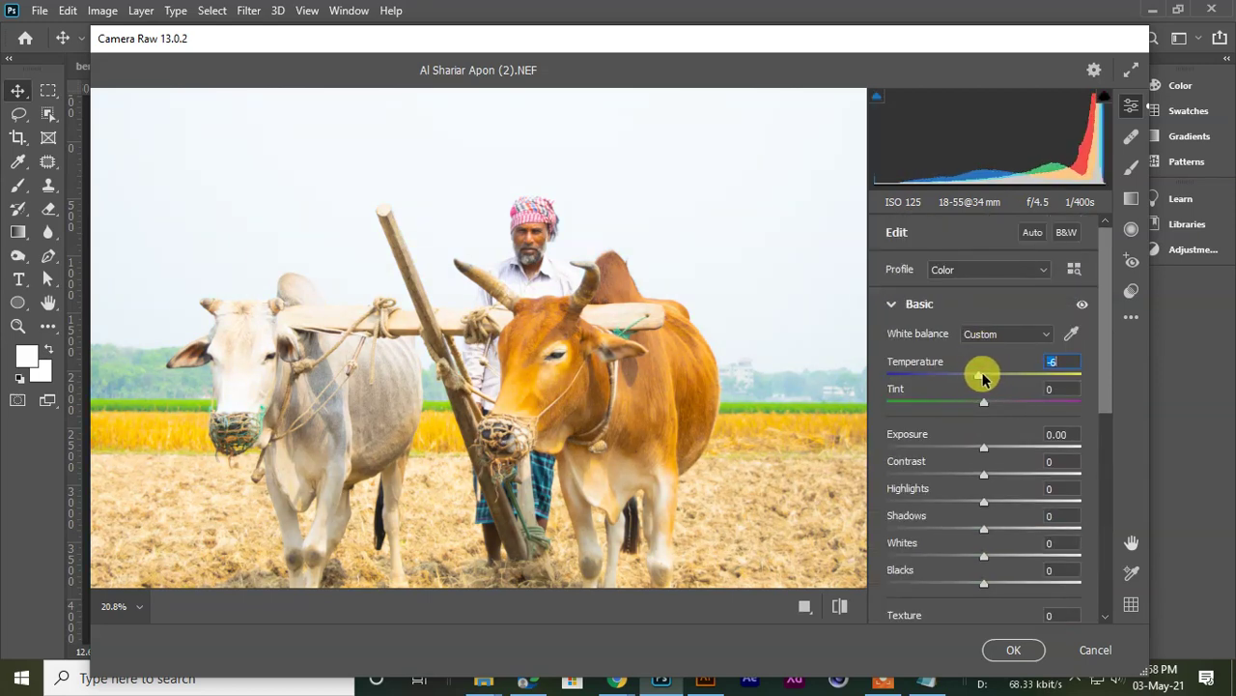
scroll(464, 232, "down", 5)
scroll(463, 231, "up", 3)
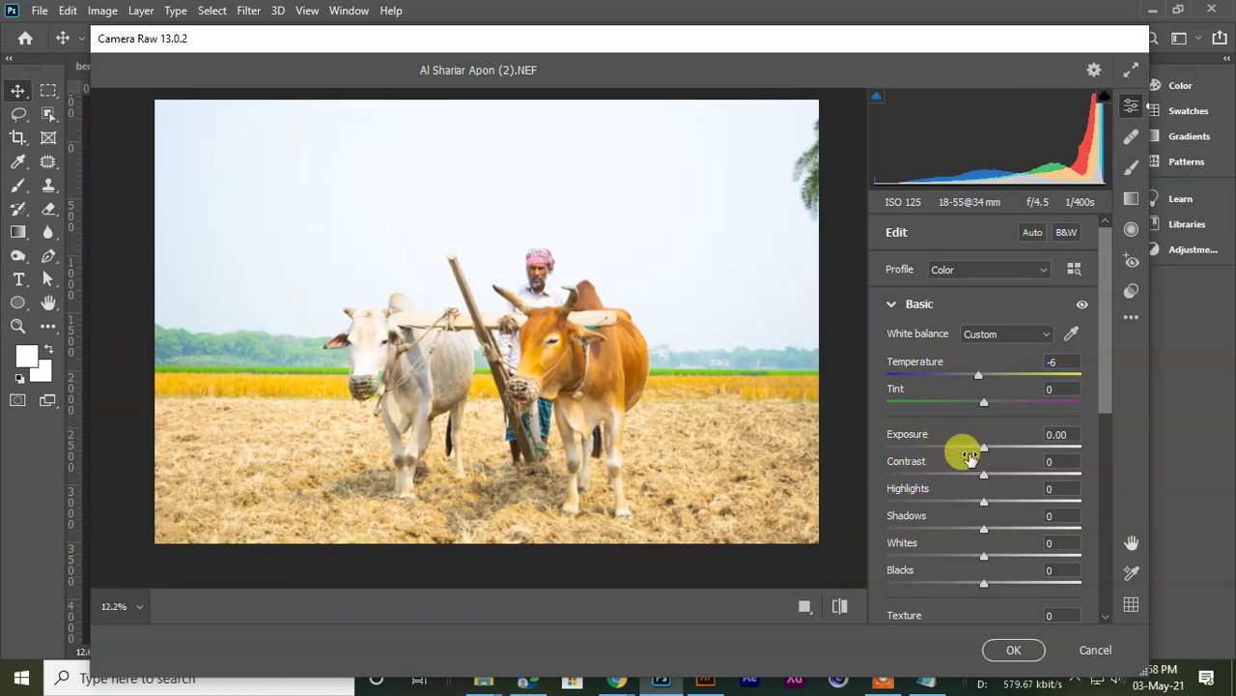
Set Exposure to -0.10 and Contrast to +26 for the farmer photo
mouse_move(983, 454)
left_mouse_down()
mouse_move(970, 445)
mouse_move(982, 449)
left_mouse_up()
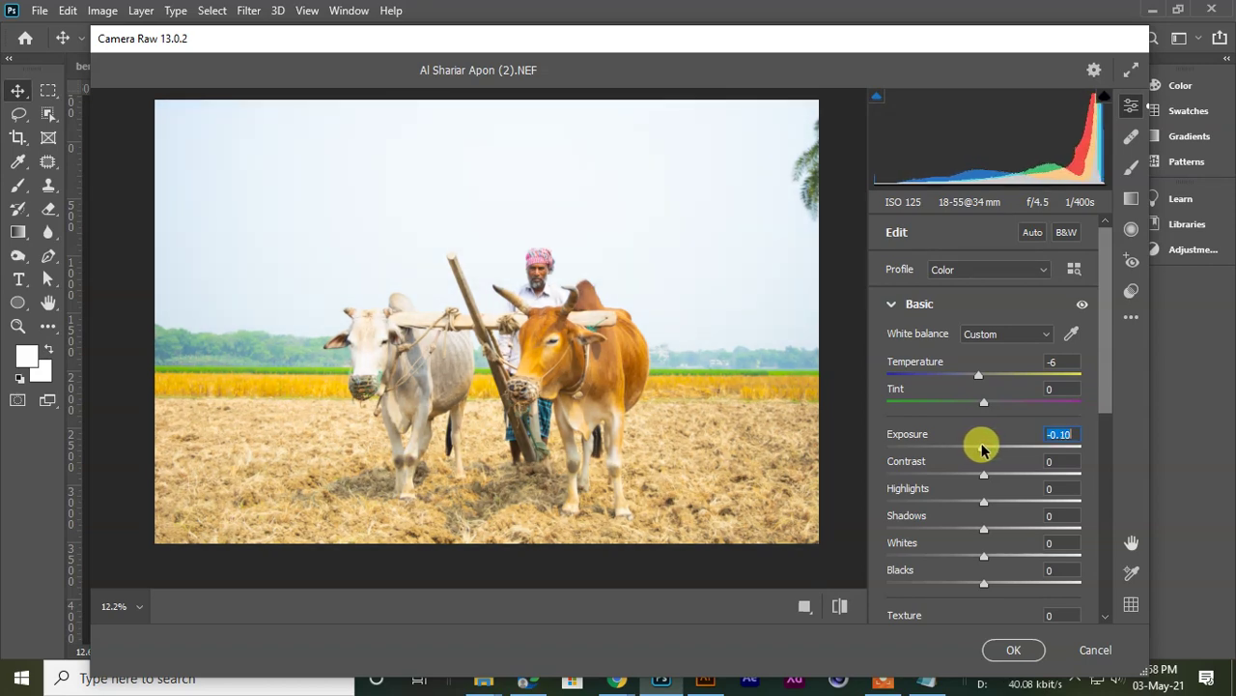
mouse_move(990, 478)
left_mouse_down()
mouse_move(960, 477)
mouse_move(1013, 480)
left_mouse_up()
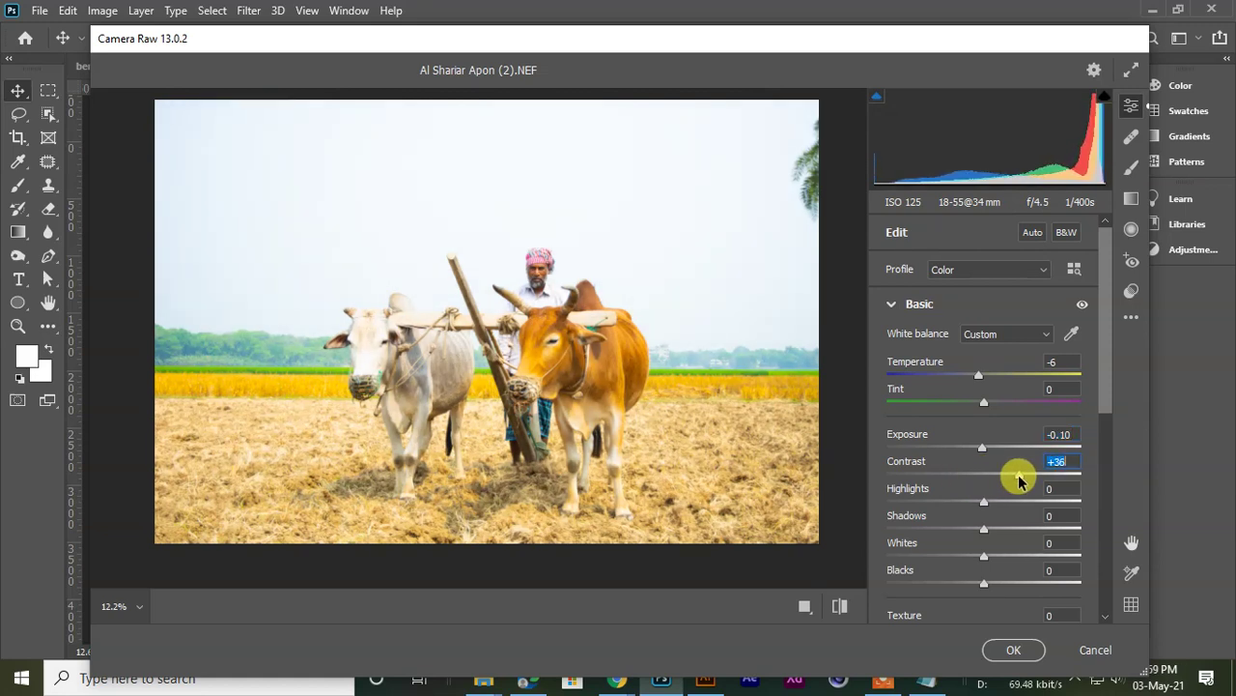
scroll(425, 365, "up", 3)
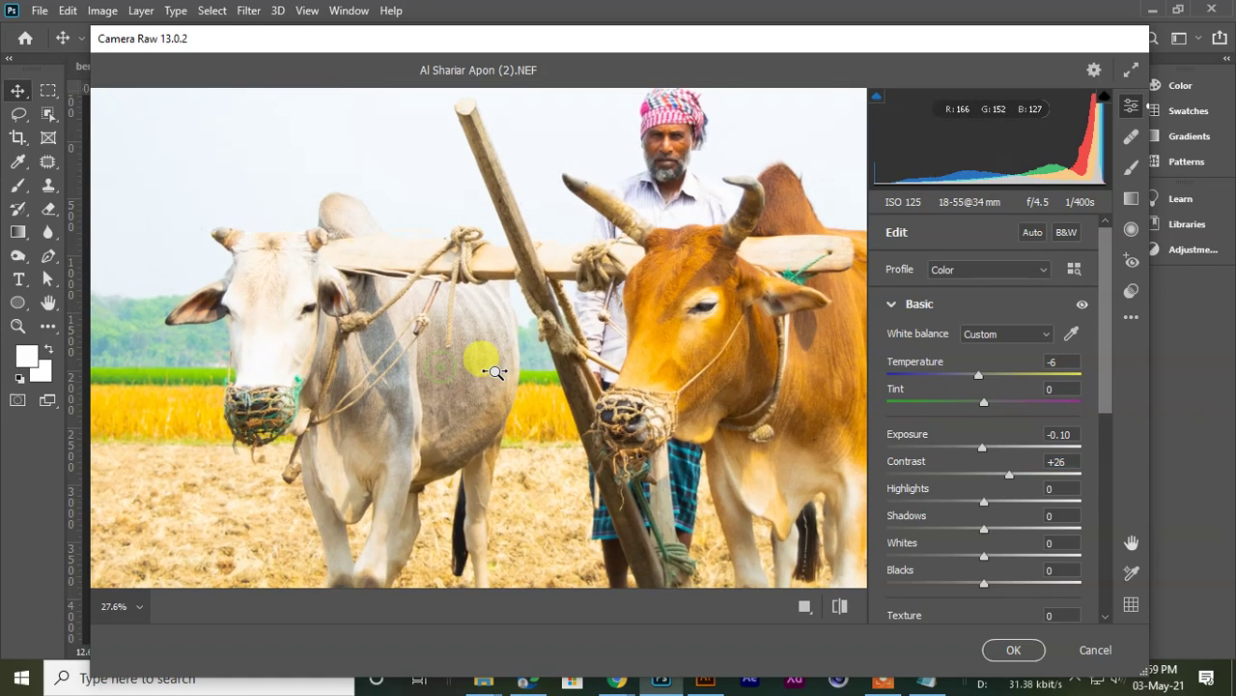
Set Highlights to -2, Shadows to -17 and Whites to +18, and apply the Camera Raw adjustments
mouse_move(983, 509)
left_mouse_down()
mouse_move(944, 505)
mouse_move(974, 508)
left_mouse_up()
scroll(686, 377, "down", 3)
scroll(686, 377, "up", 1)
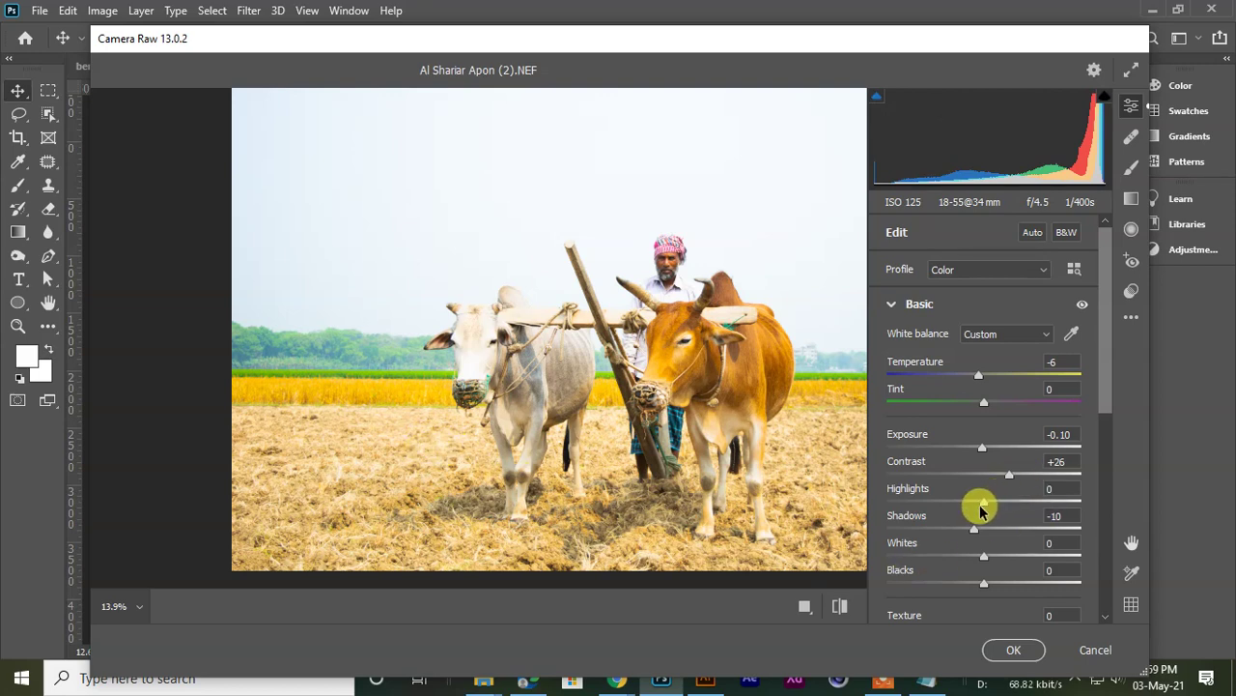
left_click_drag(981, 510, 955, 534)
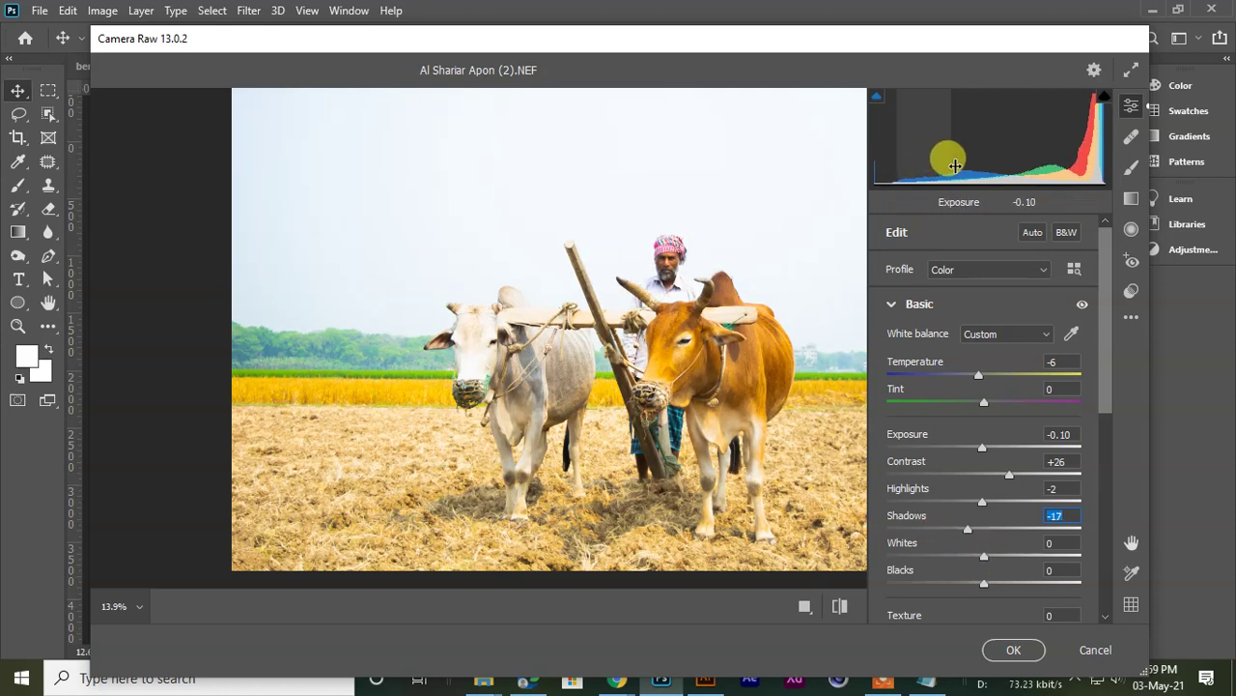
mouse_move(985, 560)
left_mouse_down()
mouse_move(1024, 554)
mouse_move(976, 554)
mouse_move(1014, 554)
mouse_move(1003, 560)
left_mouse_up()
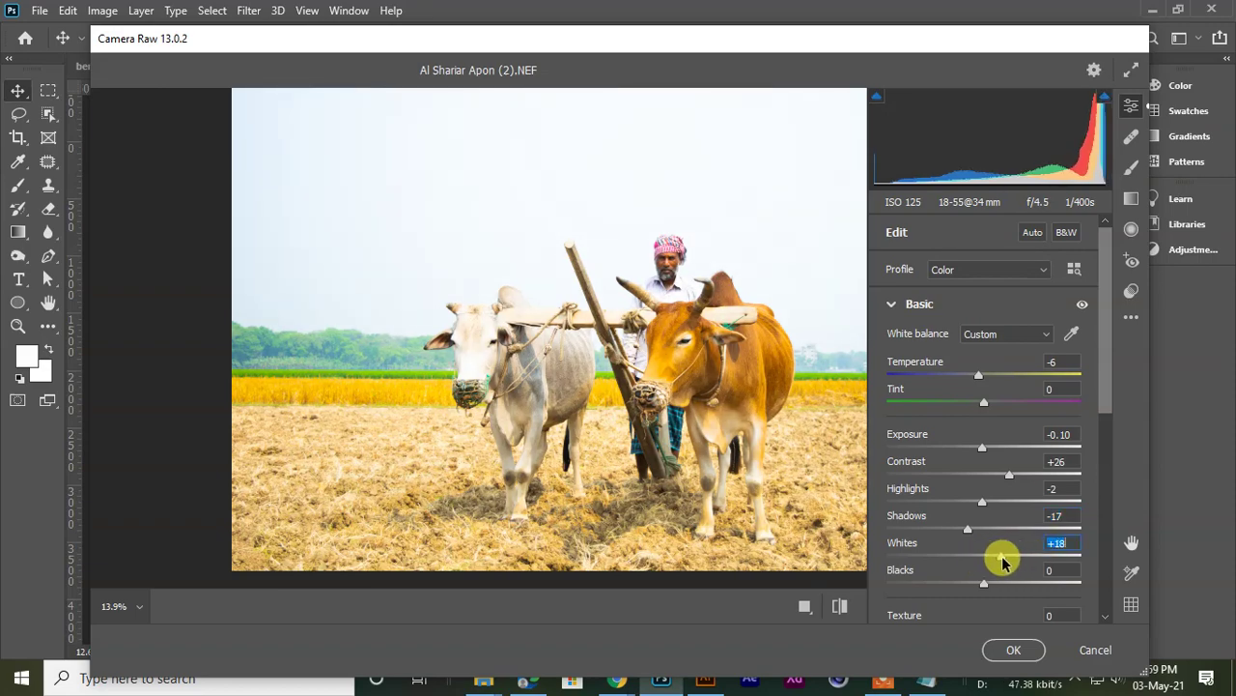
left_click(1001, 649)
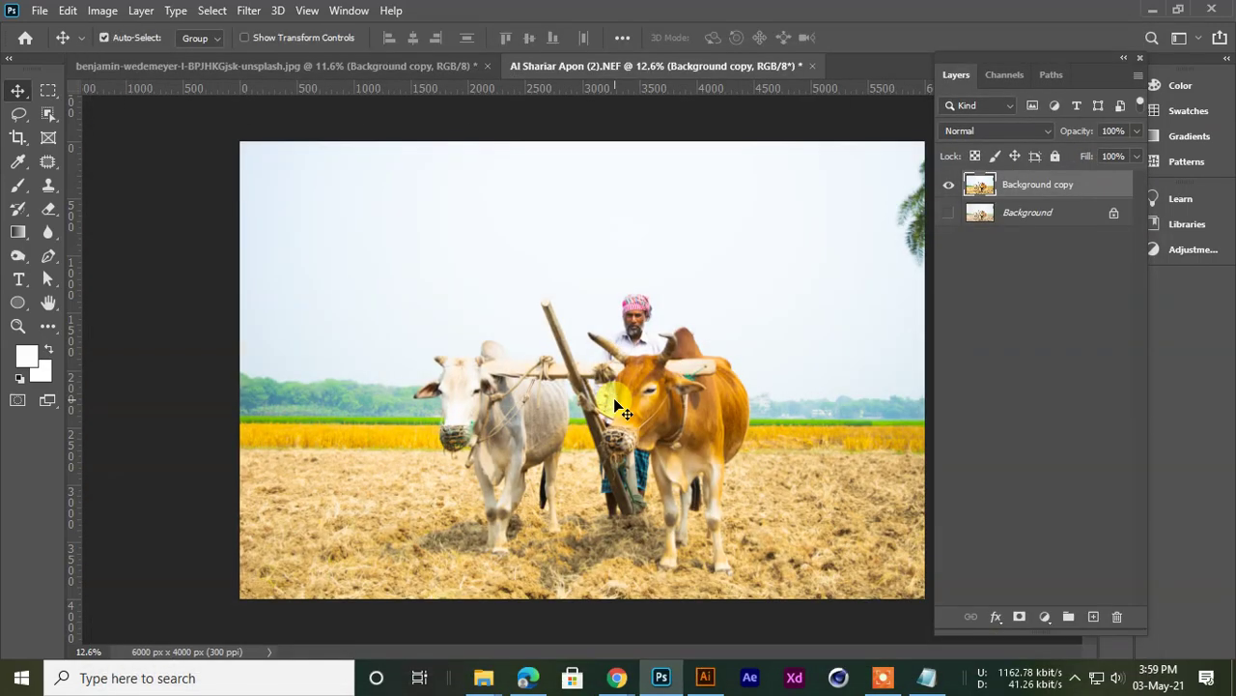
Show the original Background layer and toggle the Background copy's visibility to compare the saturated edit with the original
scroll(719, 431, "down", 2)
scroll(773, 383, "up", 3)
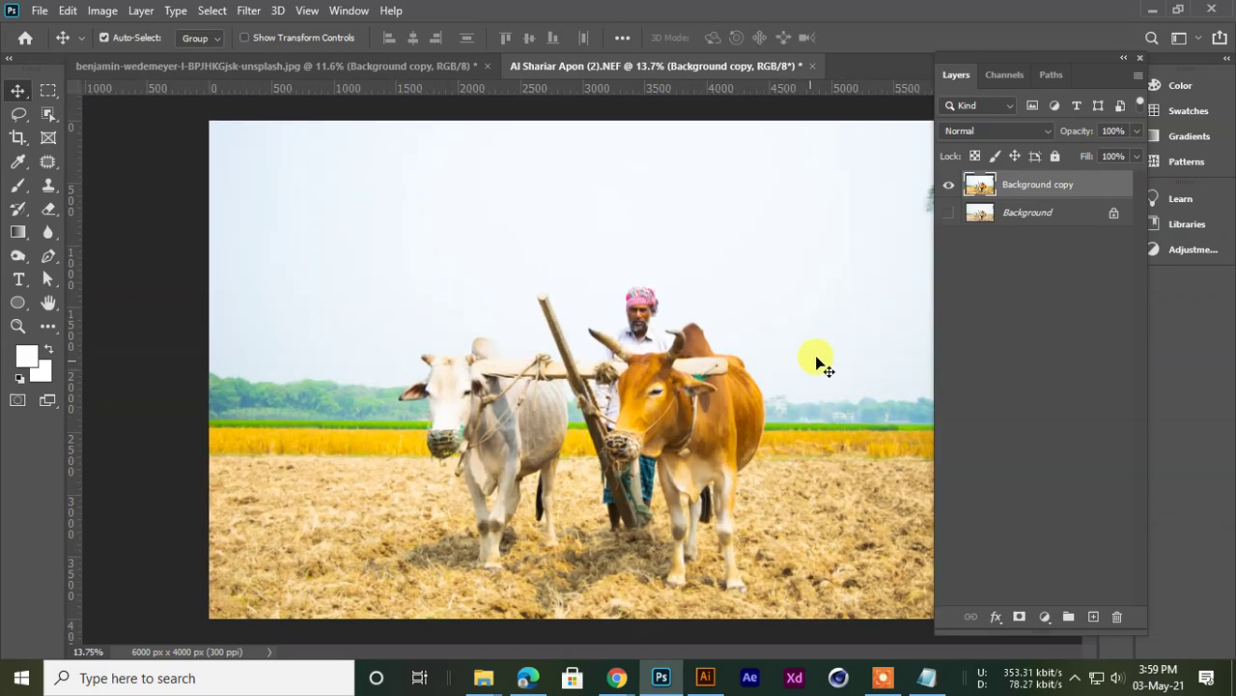
left_click(948, 183)
left_click(949, 211)
left_click(948, 184)
scroll(629, 402, "up", 1)
scroll(632, 406, "down", 1)
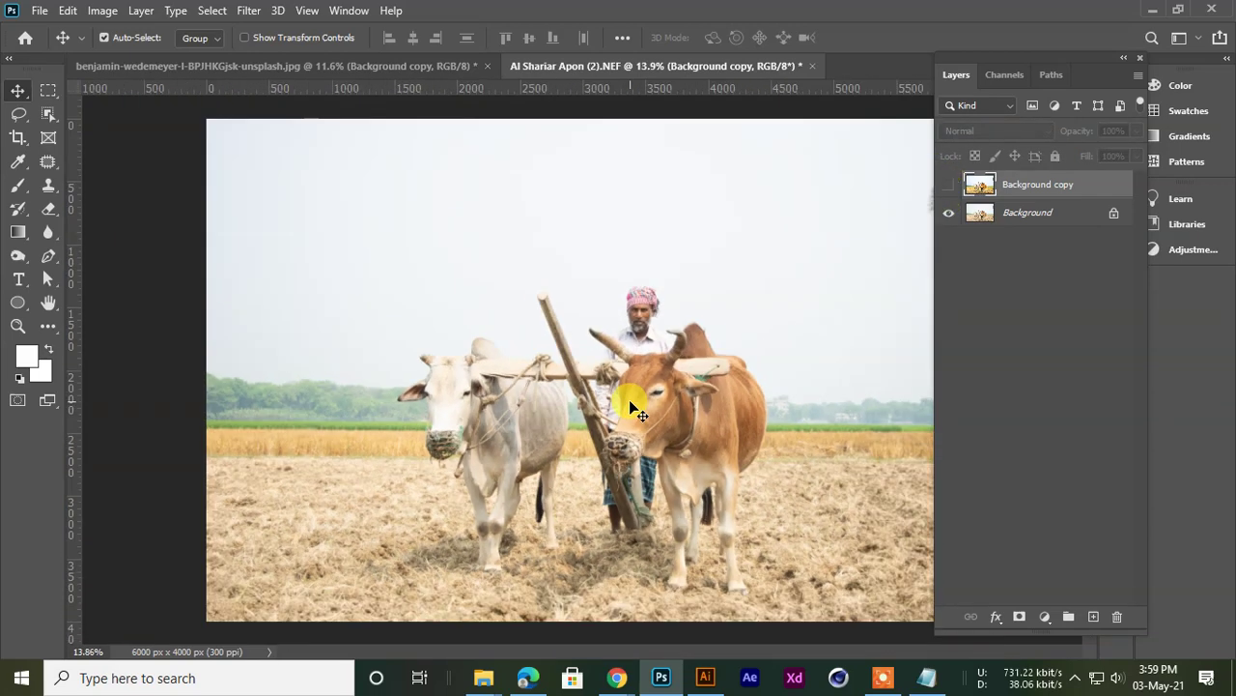
scroll(629, 402, "down", 1)
left_click(949, 184)
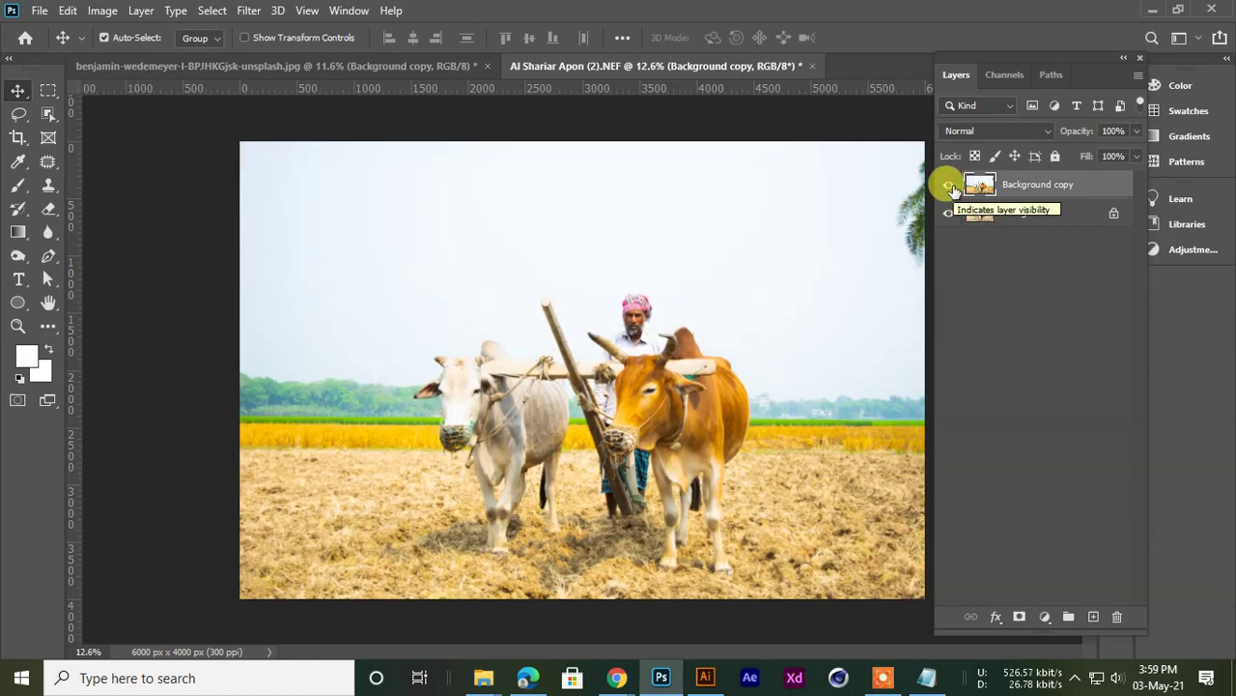
Check the ongoing Google Meet call in Chrome, minimize the browser and return to Photoshop
mouse_move(616, 677)
left_click(486, 628)
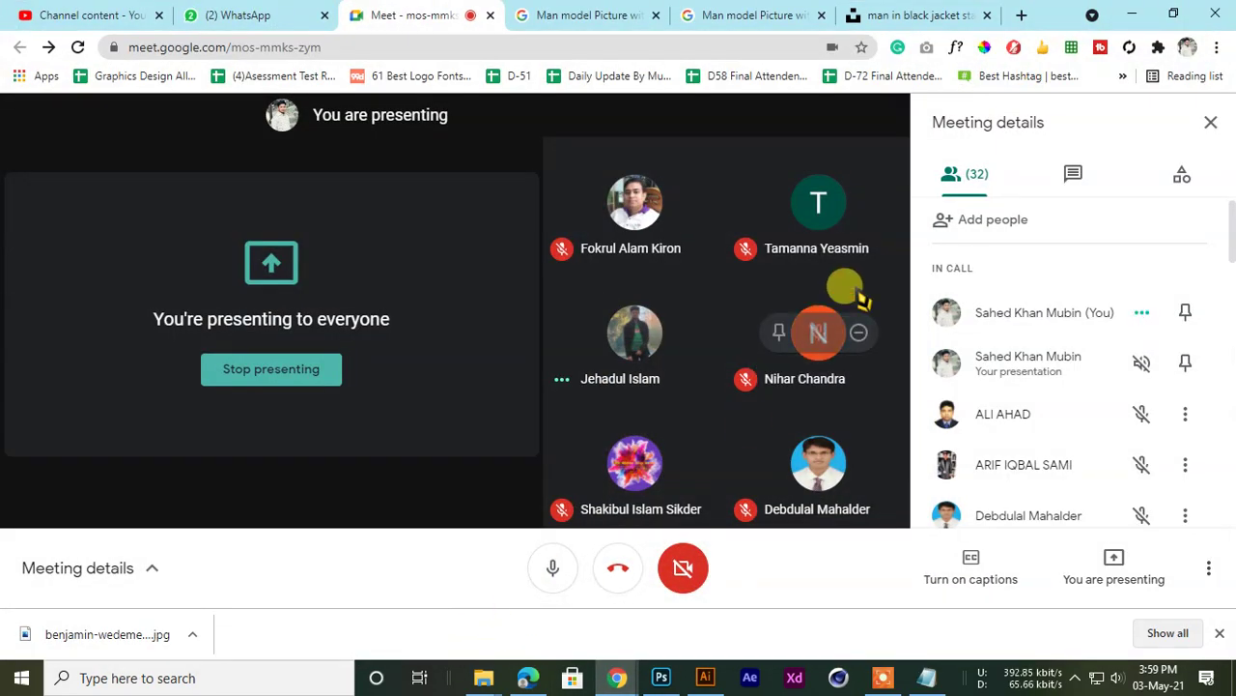
left_click(1131, 14)
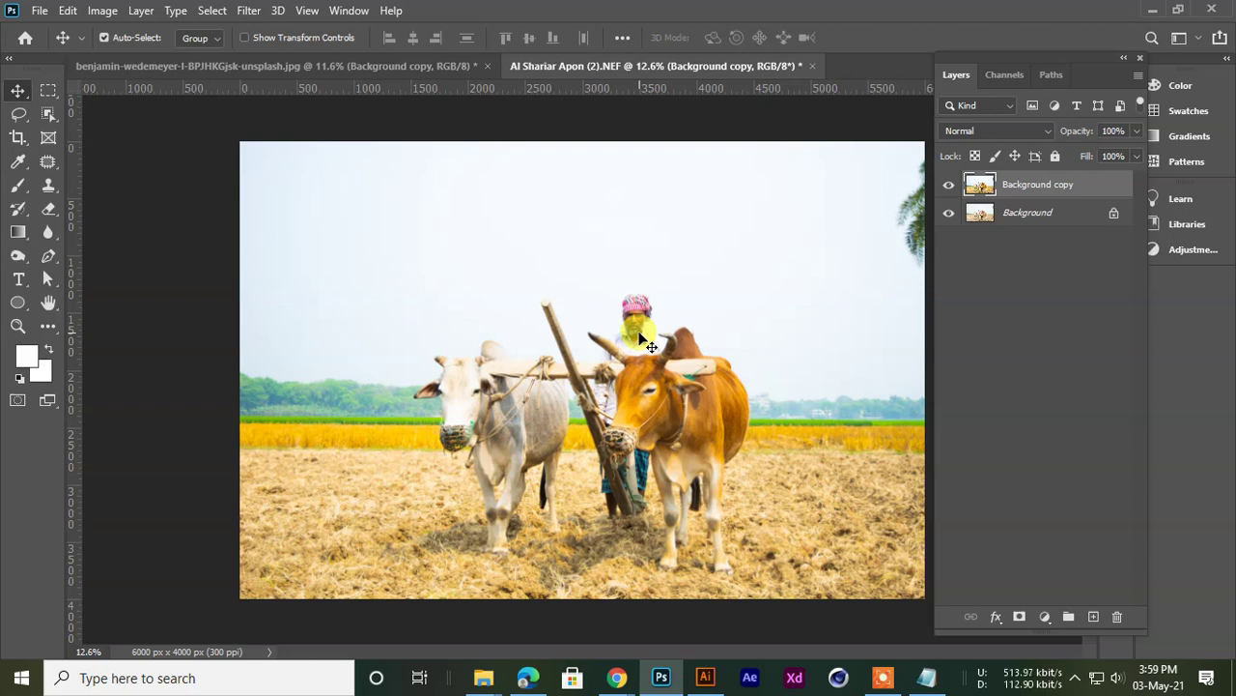
Take a last look at the whole farmer photo and close the NEF document without saving it
scroll(649, 345, "down", 2)
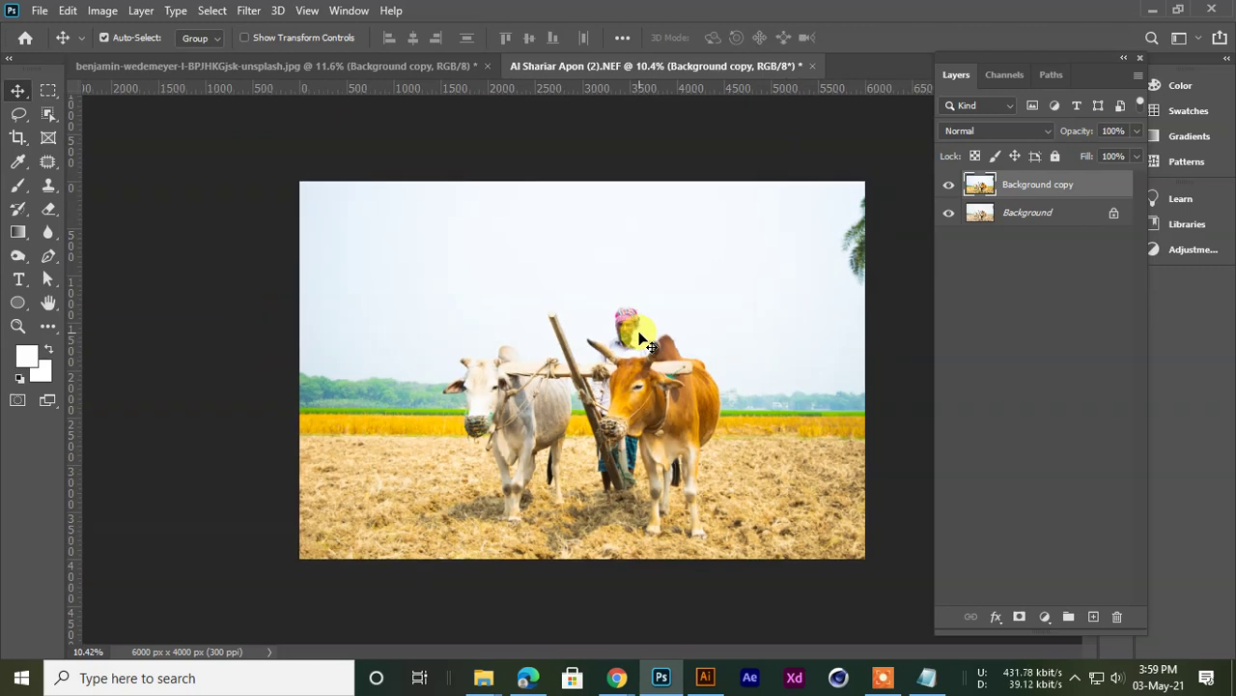
scroll(643, 334, "up", 2)
scroll(619, 327, "down", 3)
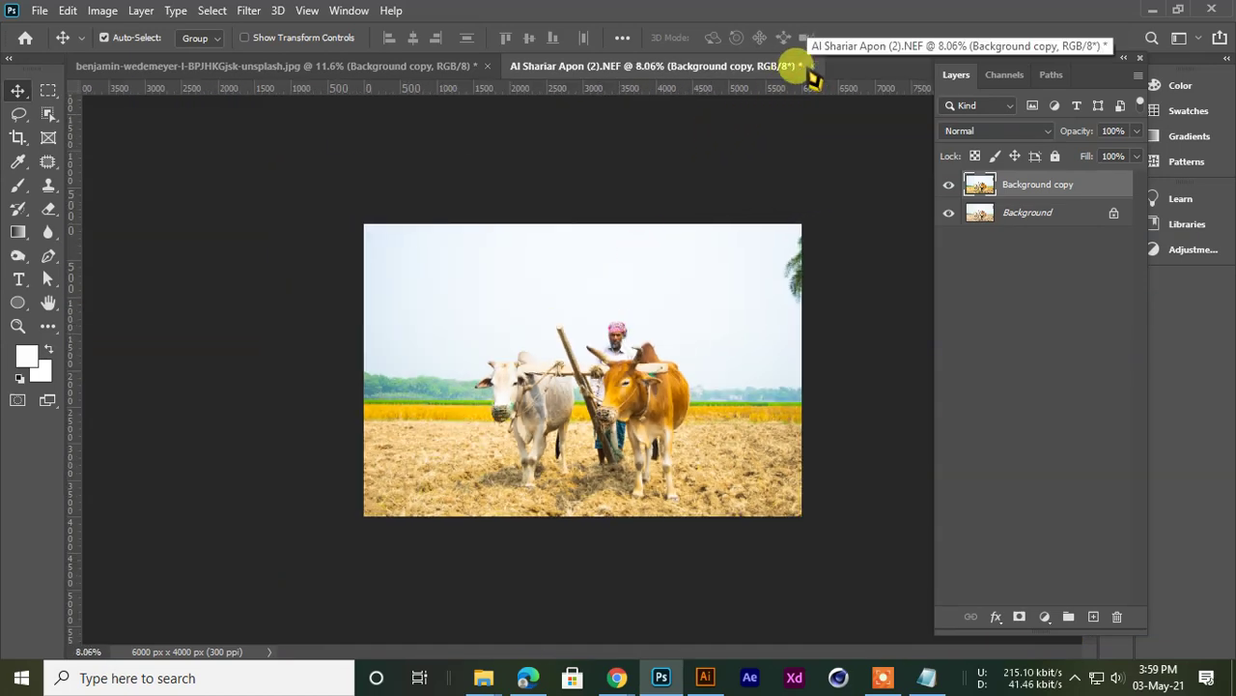
left_click(810, 66)
left_click(596, 266)
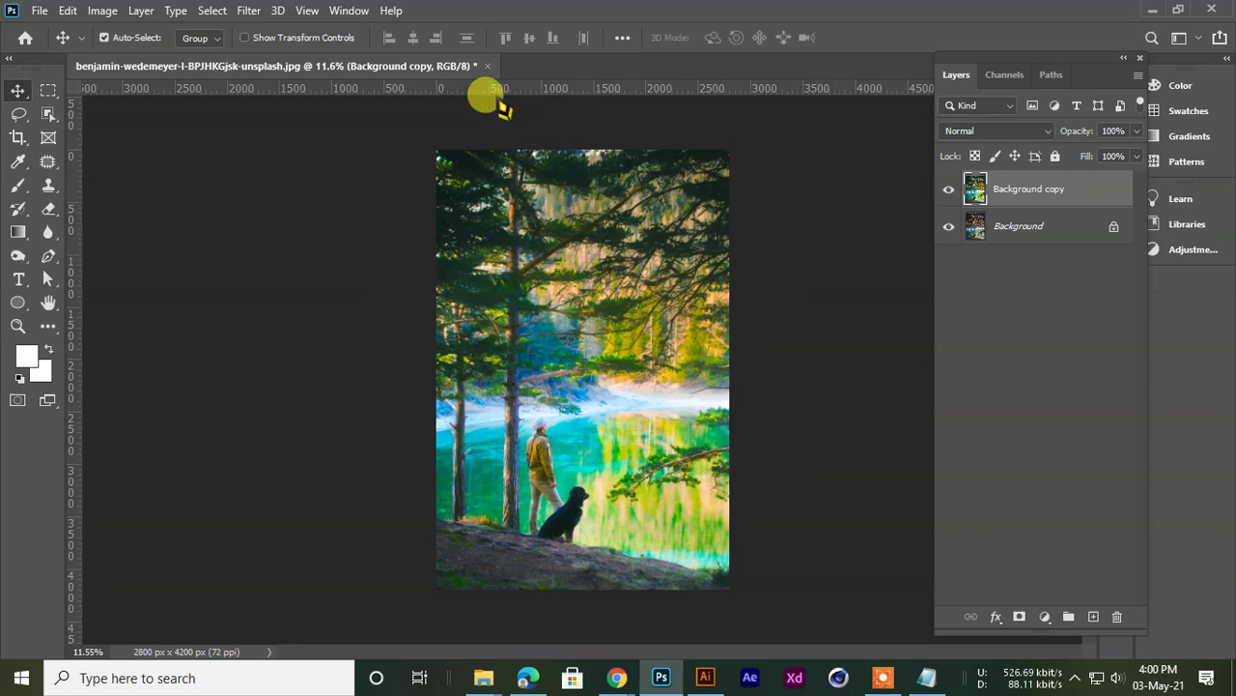
Toggle the Background copy's visibility in the forest lake photo to compare the color edit with the original
scroll(580, 277, "up", 1)
scroll(579, 277, "down", 2)
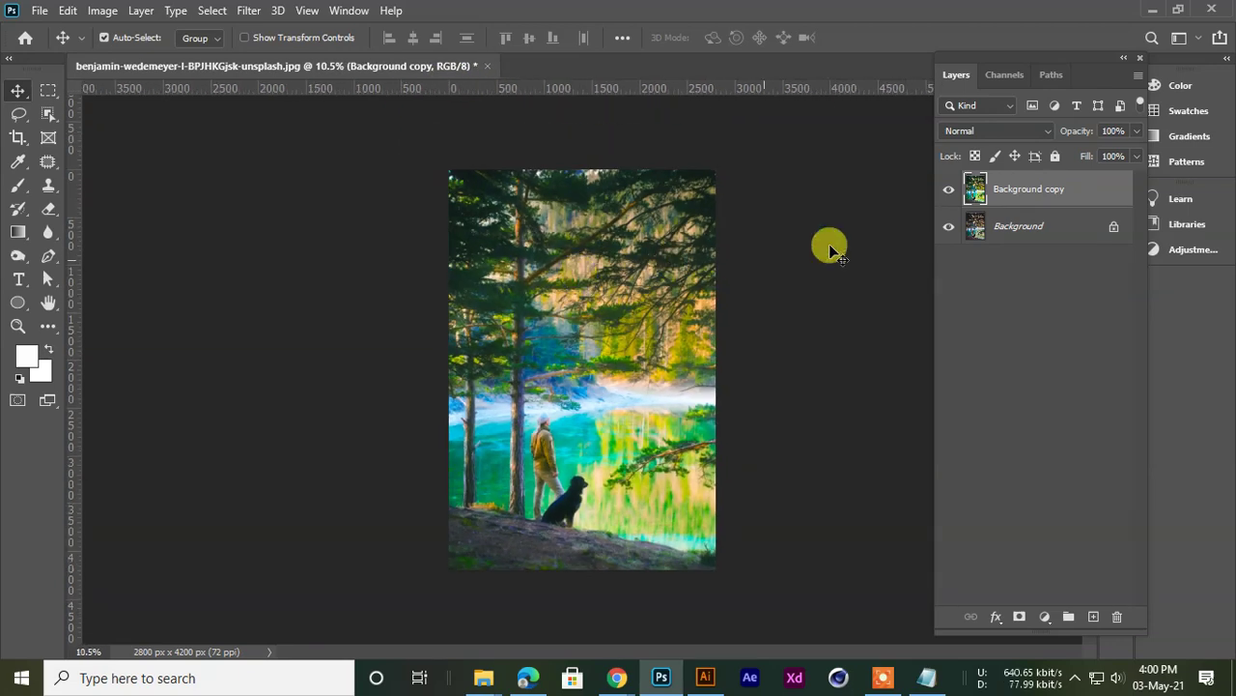
left_click(948, 190)
left_click(949, 189)
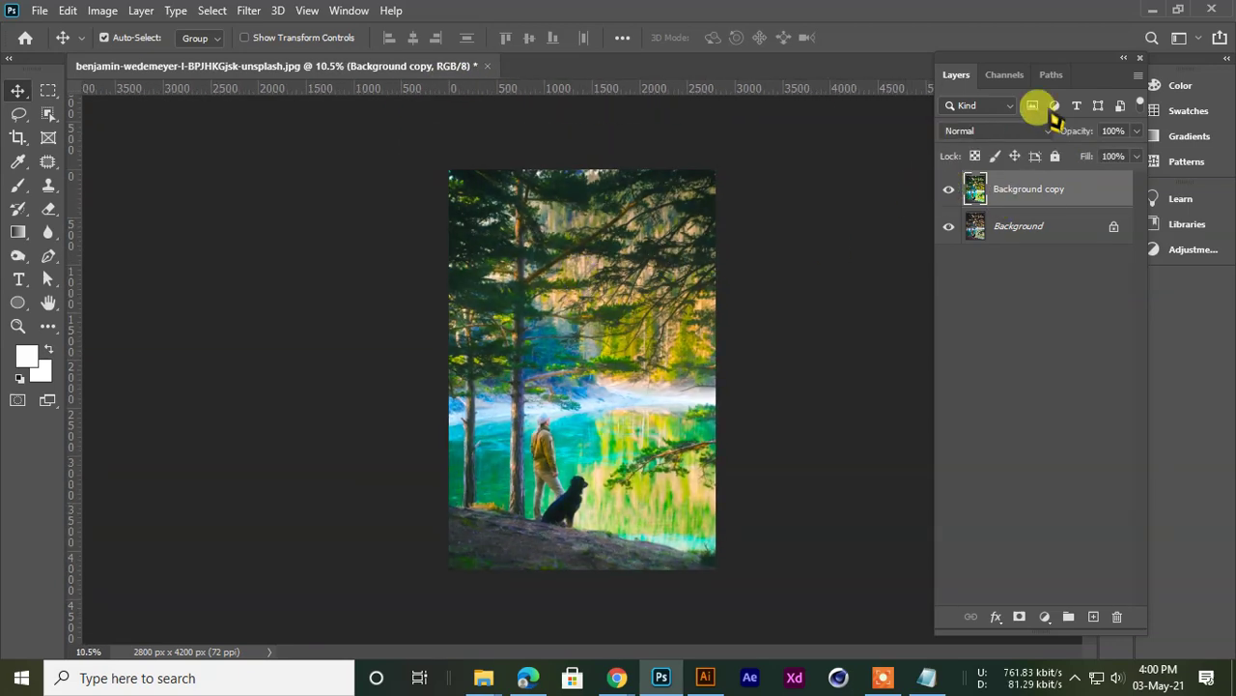
Minimize the open windows down to the desktop, switch to Chrome and close the Unsplash forest lake photo page
left_click(1153, 8)
left_click(1099, 9)
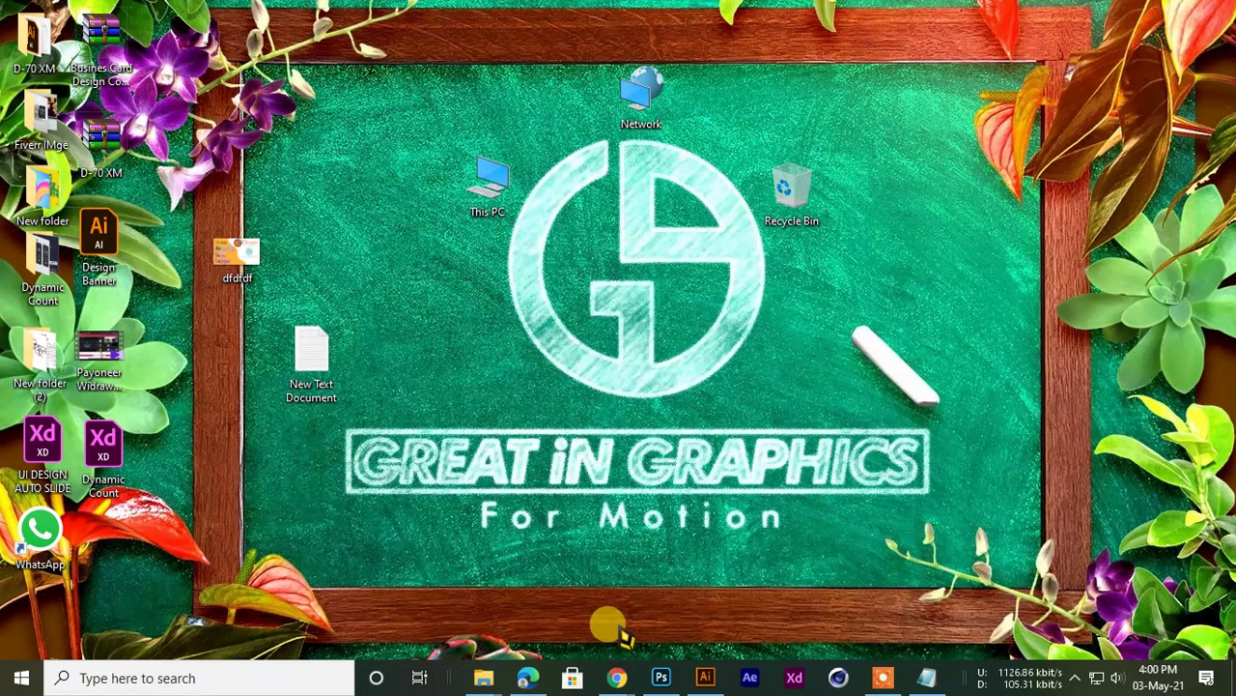
mouse_move(608, 672)
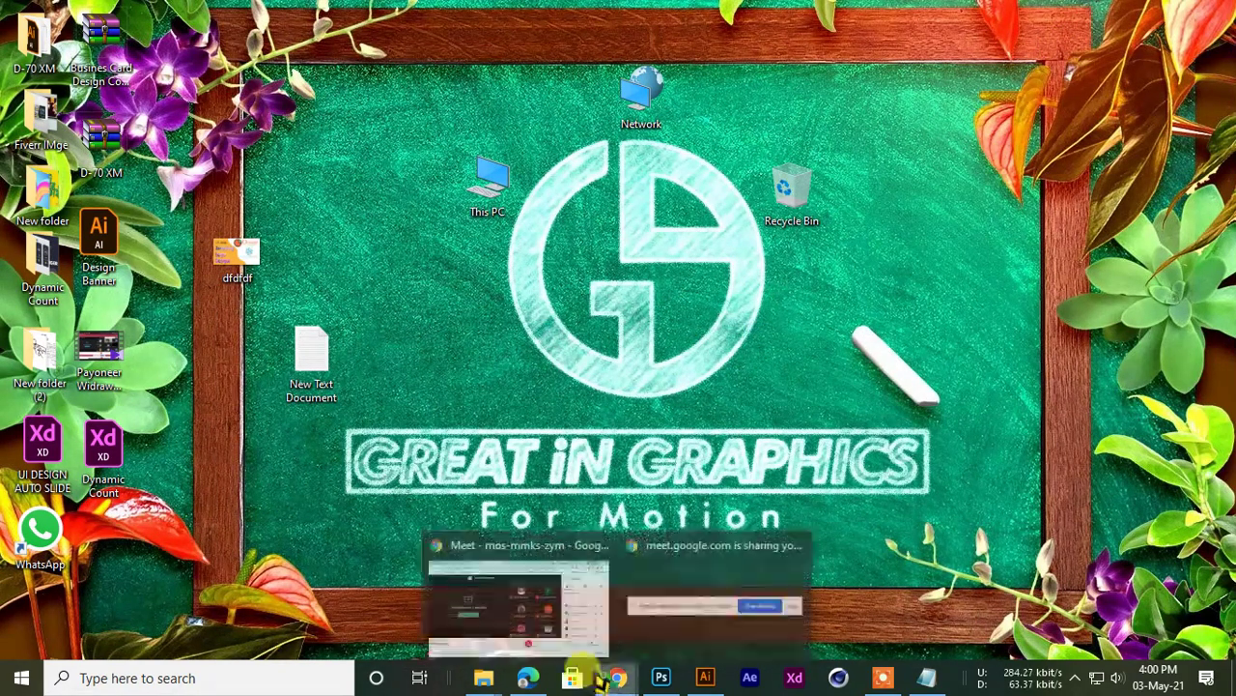
left_click(547, 585)
left_click(563, 14)
left_click(884, 14)
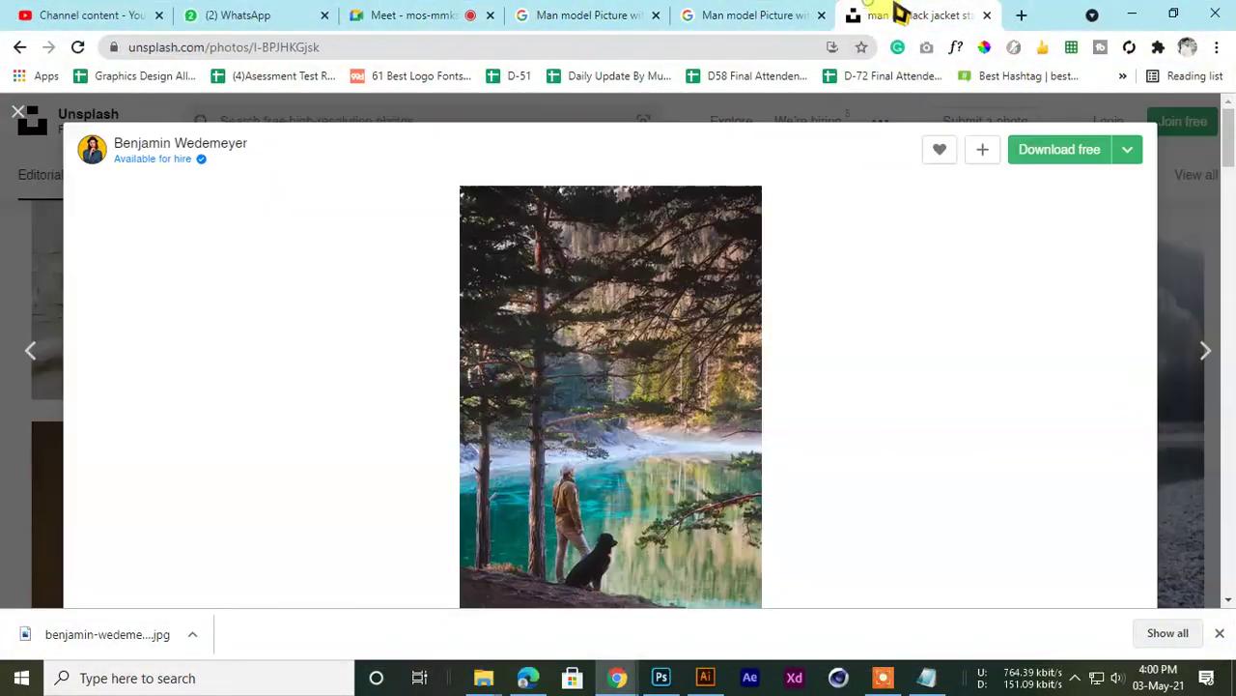
key("ctrl+w")
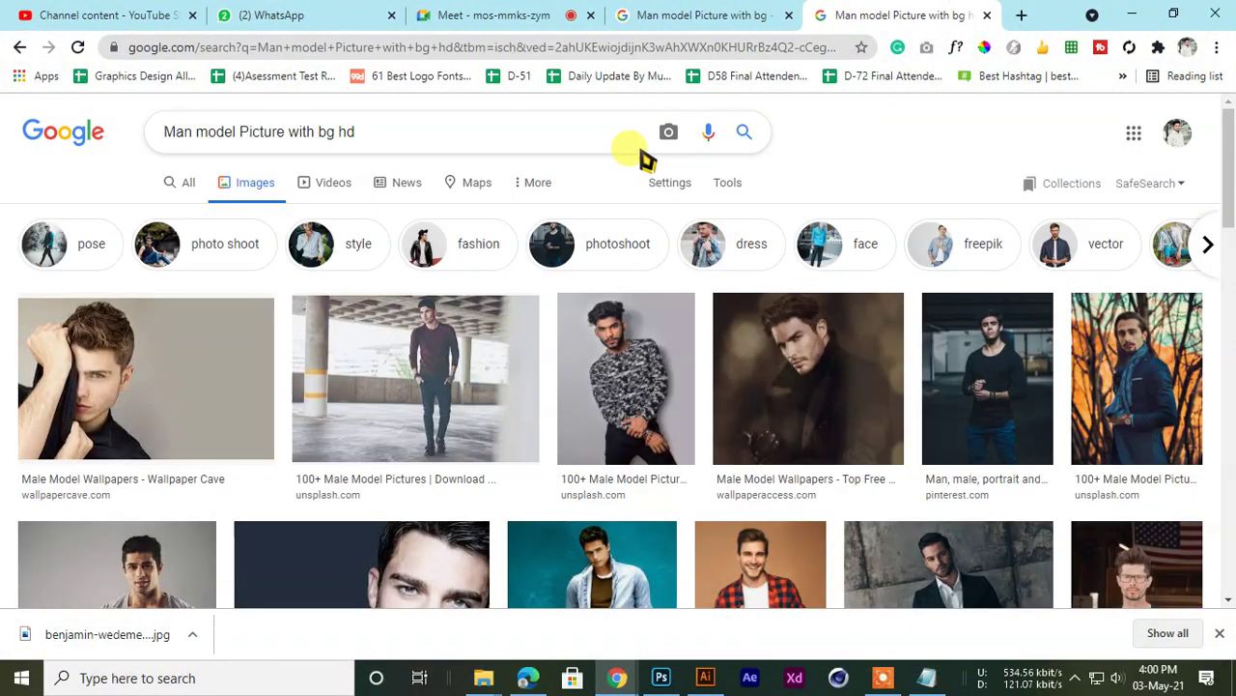
left_click(773, 14)
left_click(877, 15)
left_click(723, 14)
left_click(933, 13)
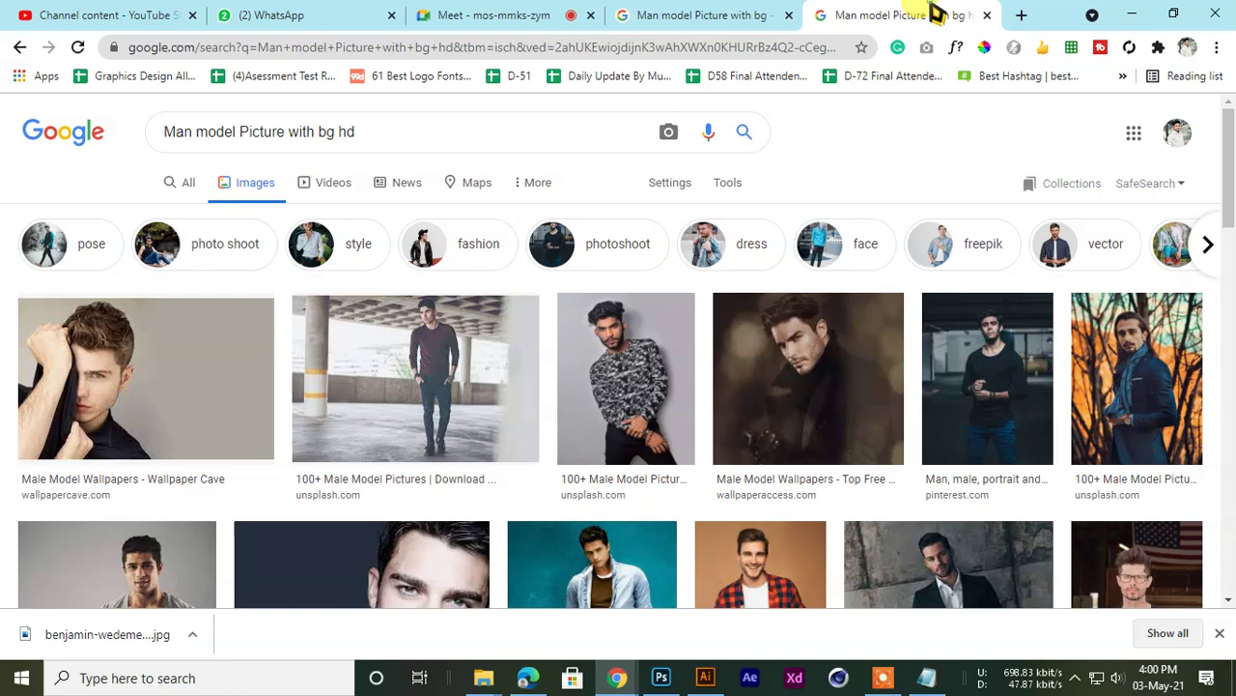
Close the two Google Images pages for the man model picture search, check the Google Meet call and minimize Chrome
key("ctrl+w")
left_click(894, 15)
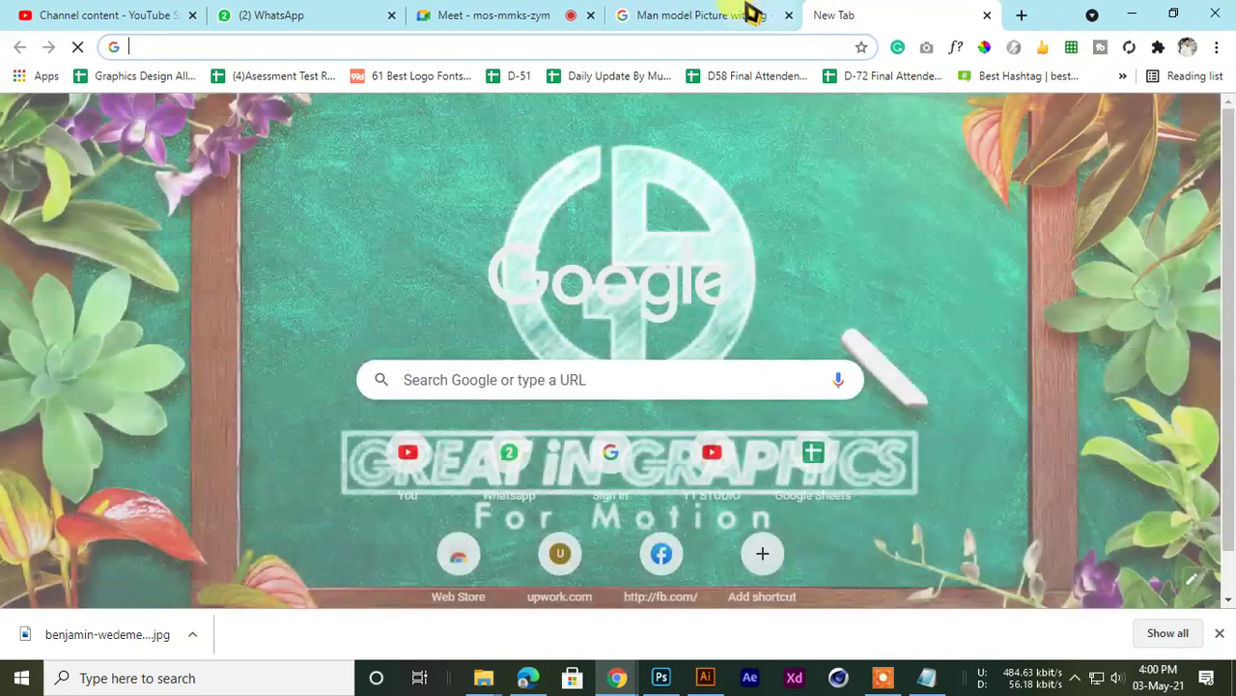
left_click(511, 12)
left_click(702, 14)
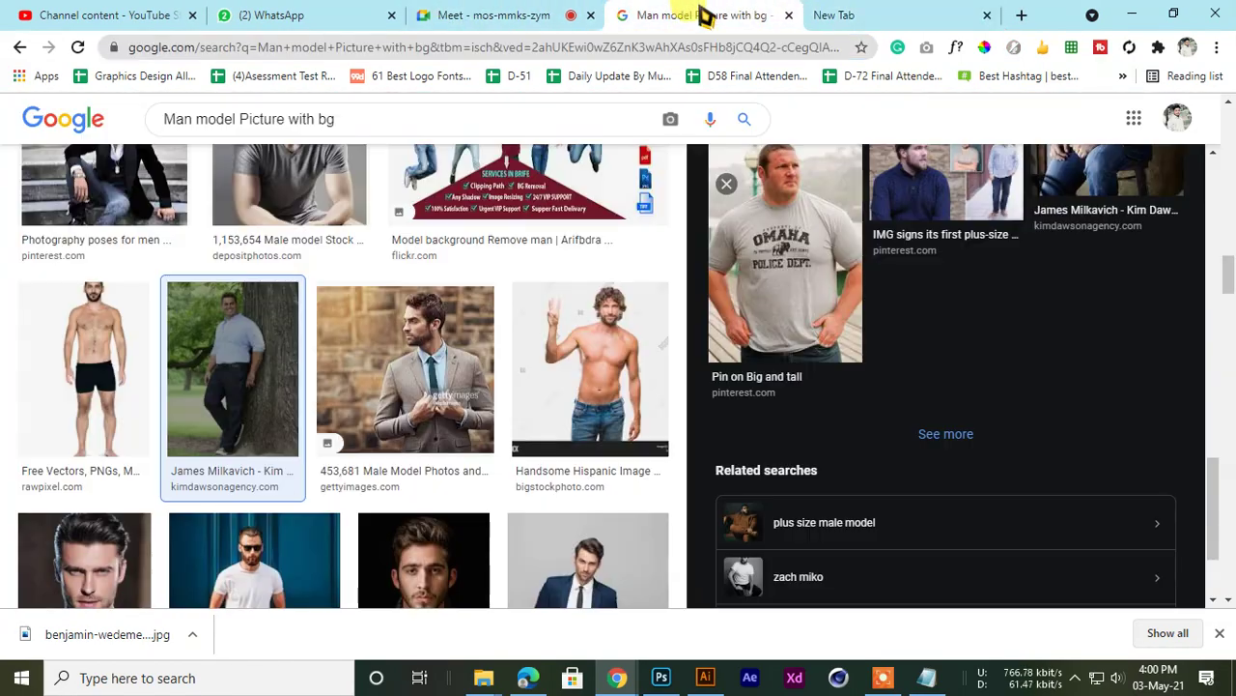
key("ctrl+w")
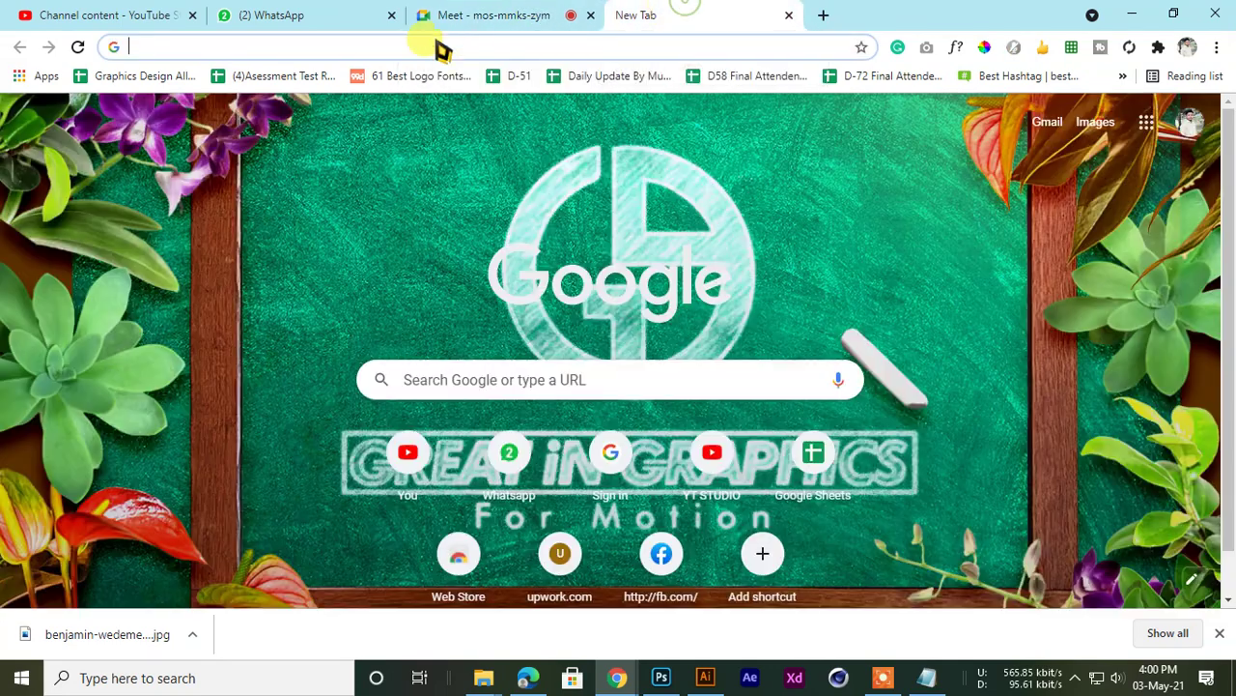
left_click(455, 14)
left_click(674, 14)
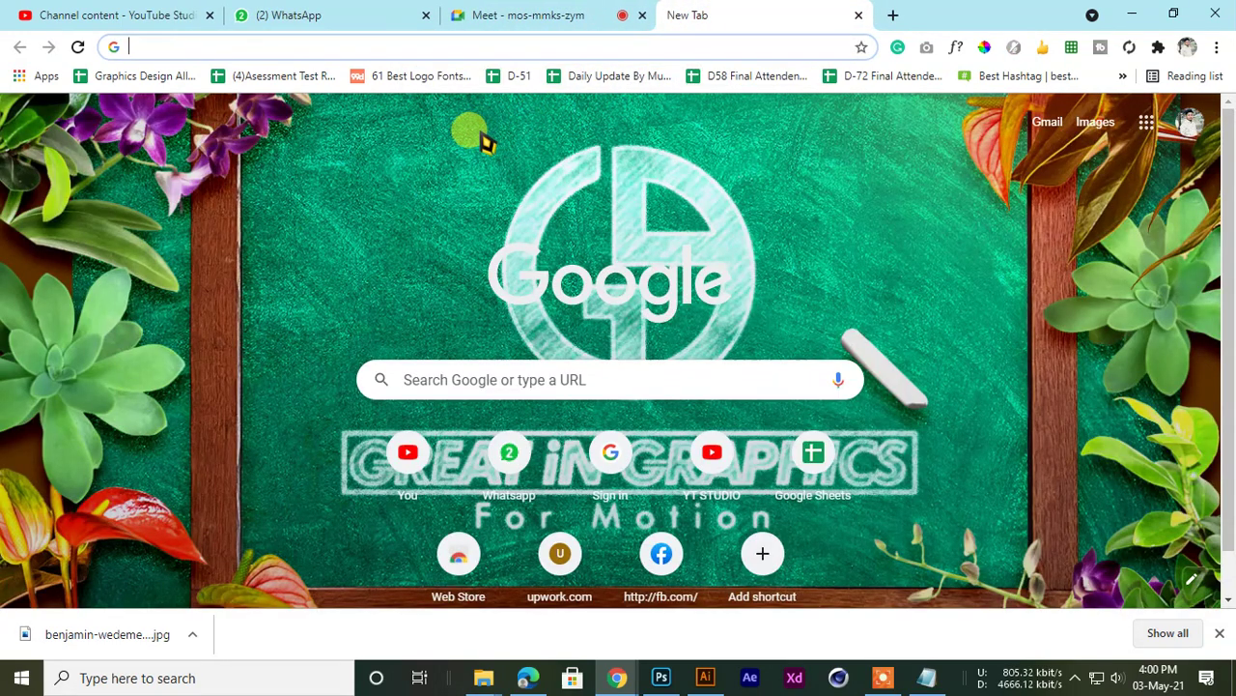
left_click(1131, 13)
left_click(1138, 11)
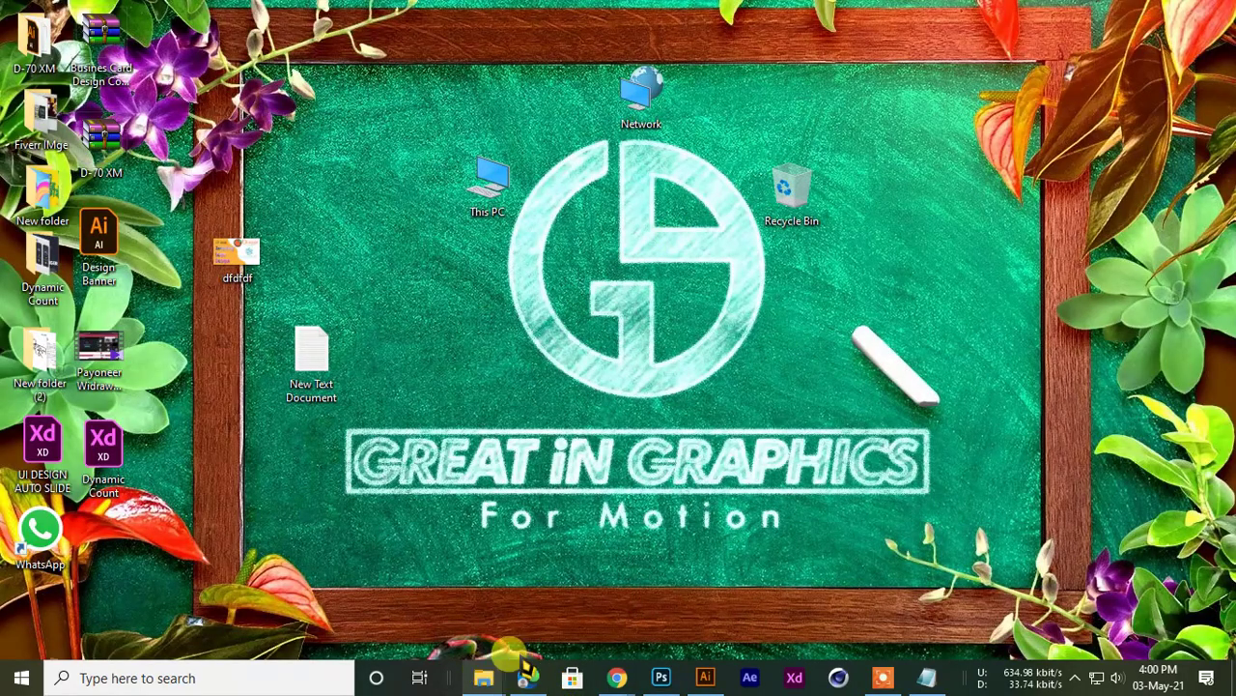
Leave the Raw Photo folder in File Explorer and open sad-man-white-background-23197154.jpg from its parent folder in Photoshop
mouse_move(450, 657)
left_click(454, 590)
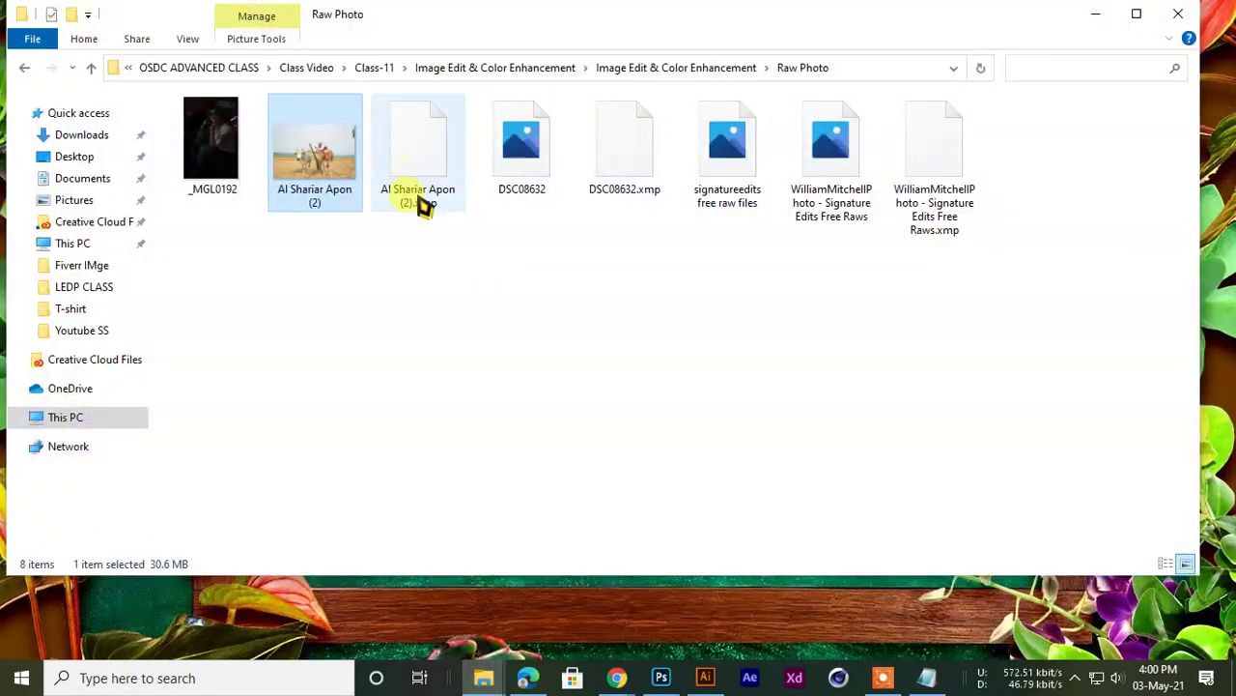
left_click(26, 68)
scroll(576, 434, "down", 5)
left_click_drag(516, 464, 703, 12)
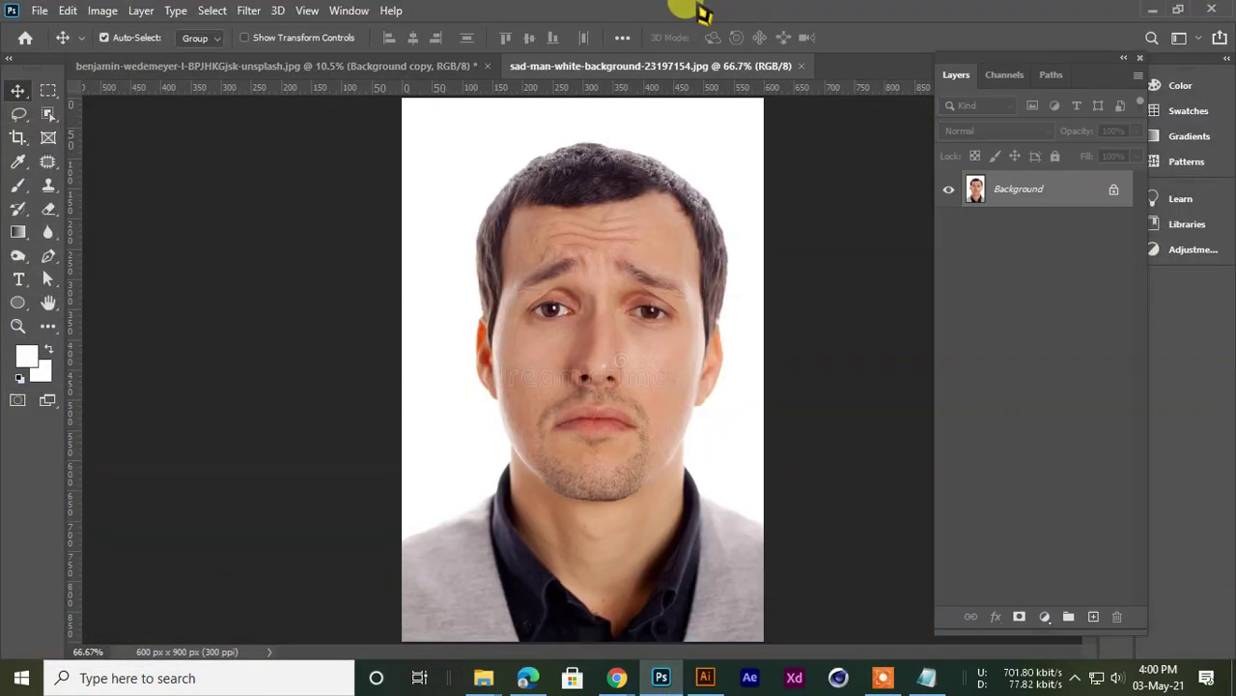
Inspect the sad man portrait up close and duplicate its Background layer
scroll(566, 395, "up", 6)
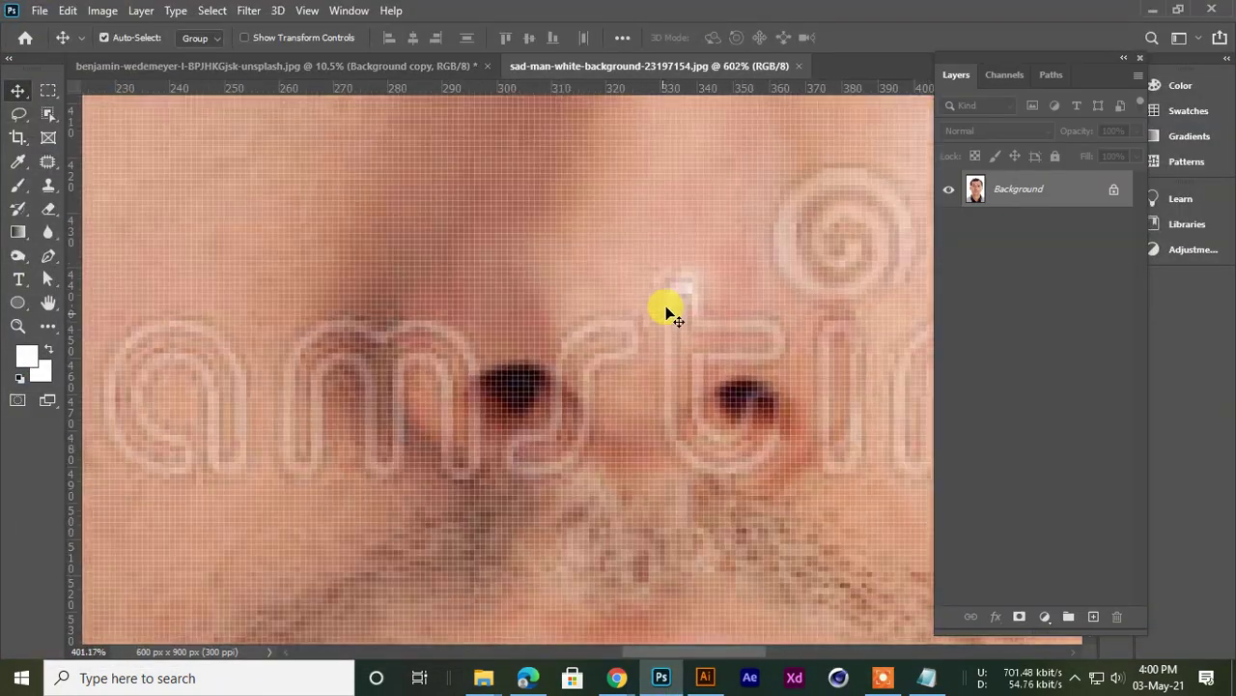
scroll(667, 319, "down", 8)
left_click_drag(1051, 198, 1093, 615)
scroll(606, 309, "up", 1)
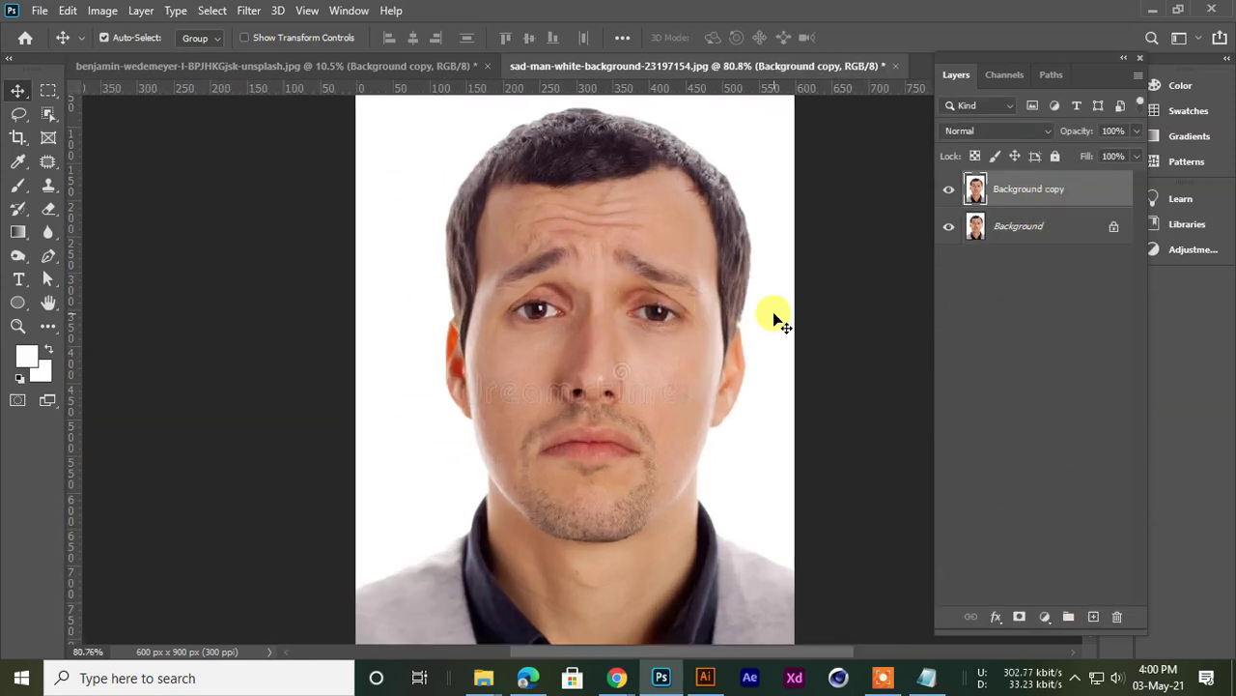
Open the Liquify filter on the Background copy, link the two Eye Size values and raise both to 100
key("ctrl+shift+x")
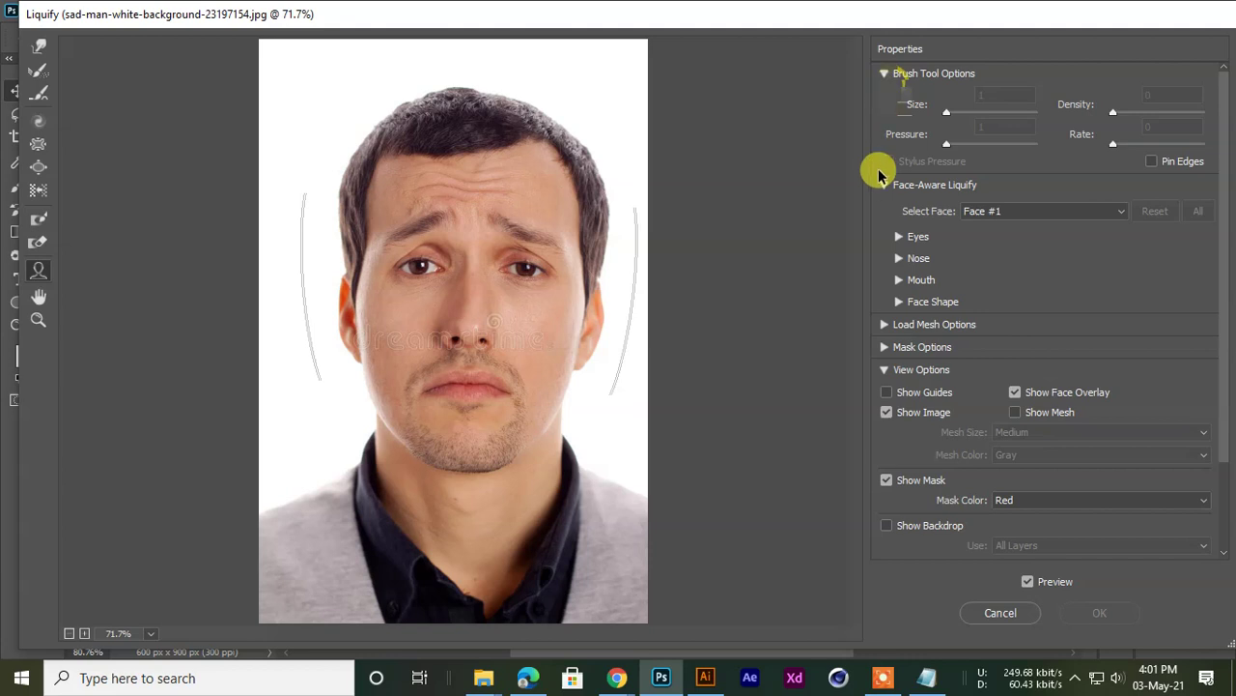
left_click(899, 236)
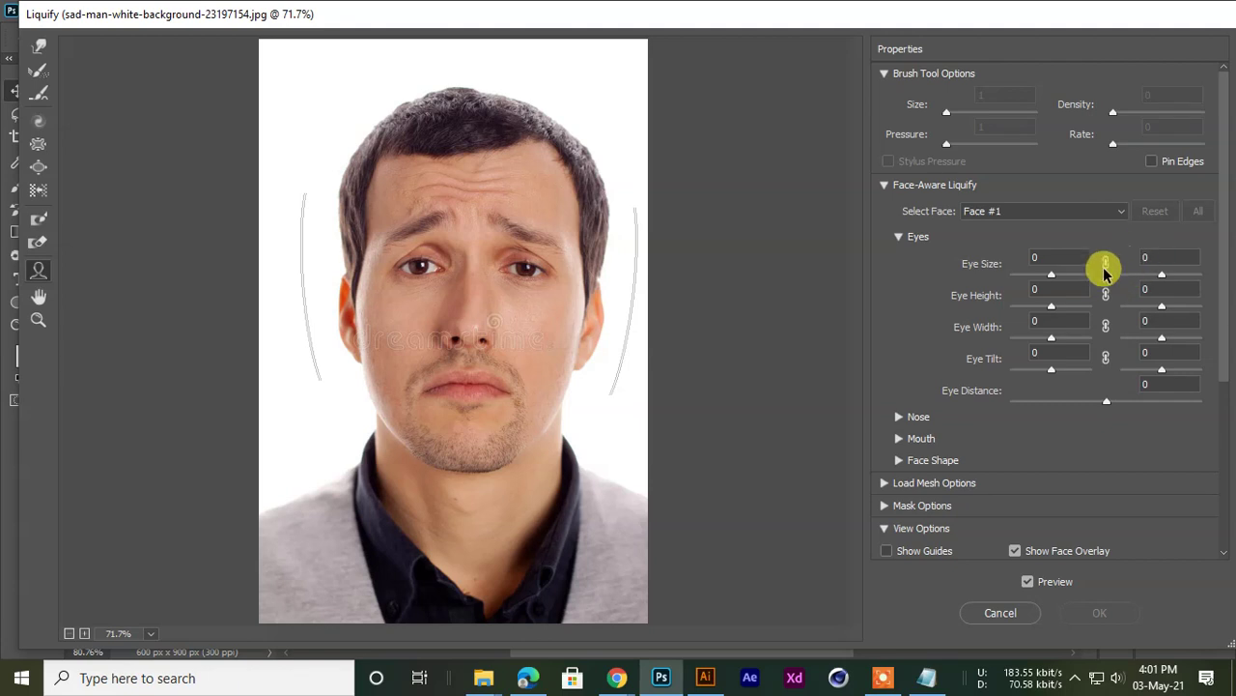
left_click_drag(1051, 279, 1069, 283)
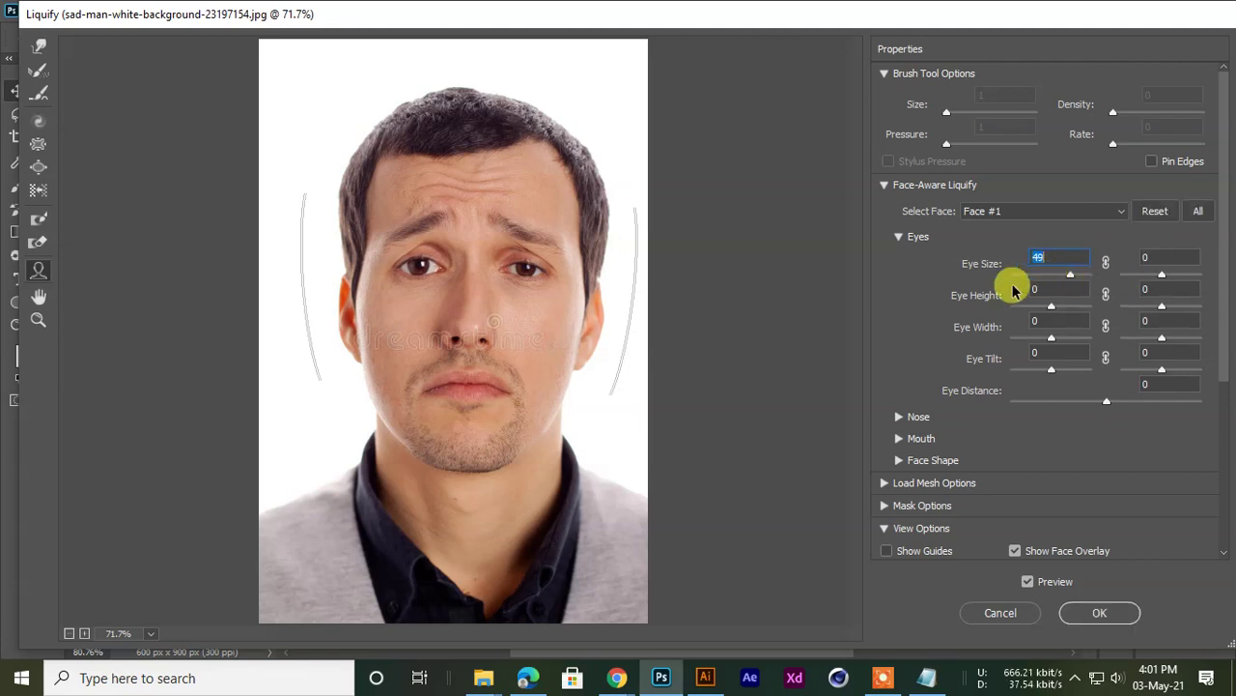
type("0")
left_click_drag(1057, 277, 1077, 280)
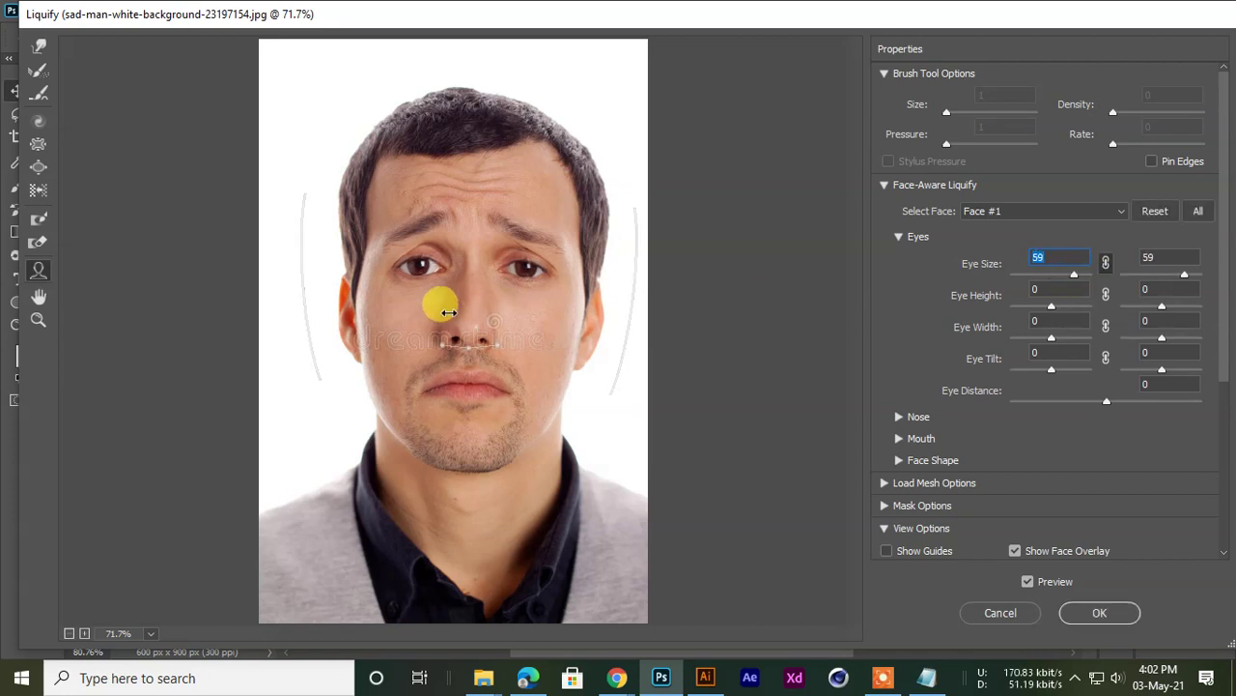
left_click_drag(1066, 278, 1102, 290)
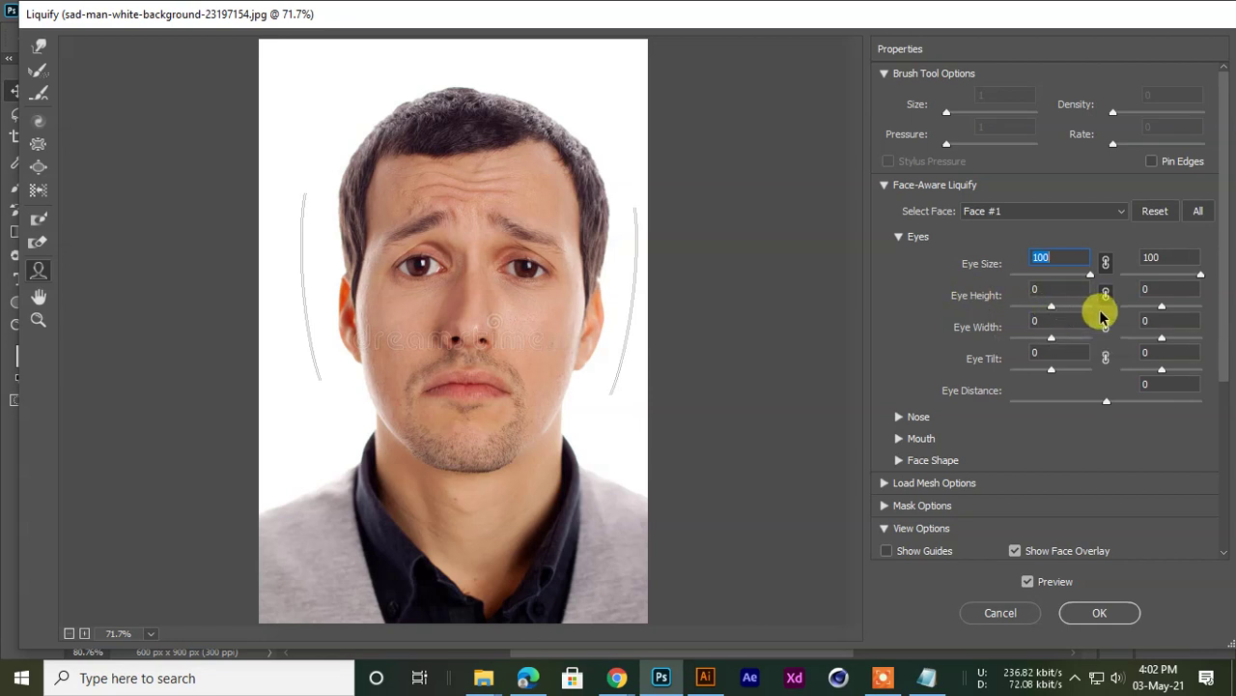
Set both linked Eye Heights to 100, the unlinked Eye Widths to 100 and -63, and the Eye Distance to 71
left_click_drag(1052, 308, 1110, 322)
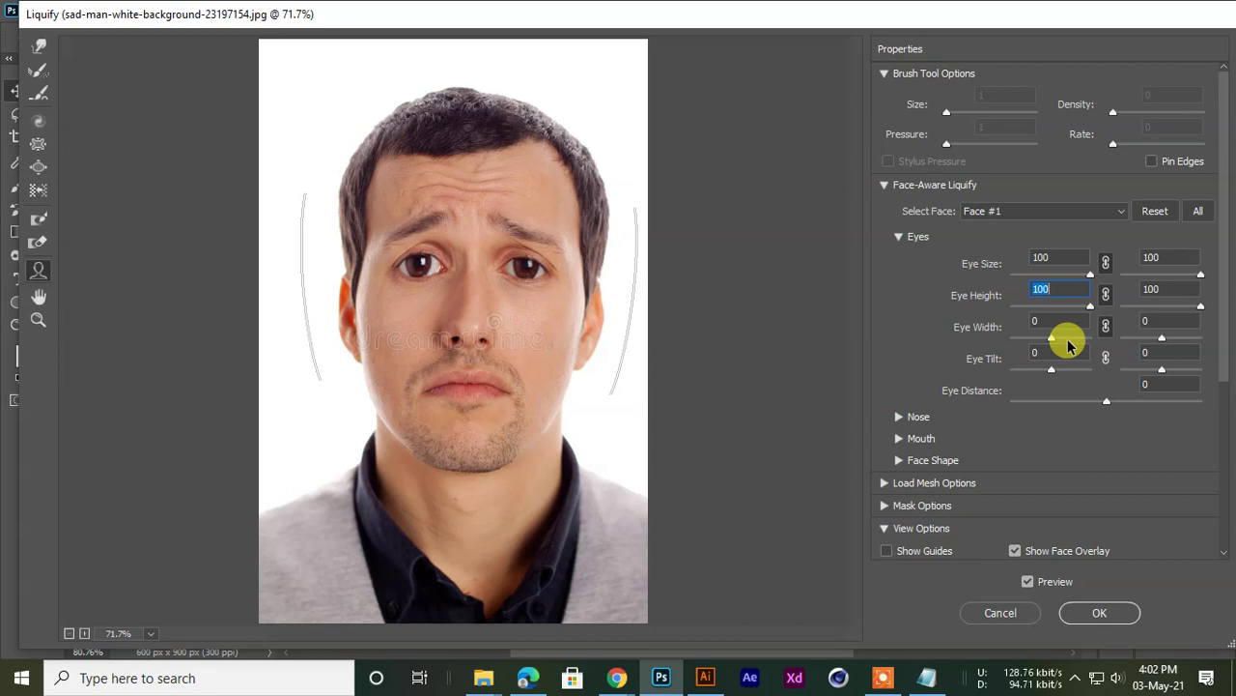
left_click_drag(1053, 340, 1084, 336)
left_click(1106, 325)
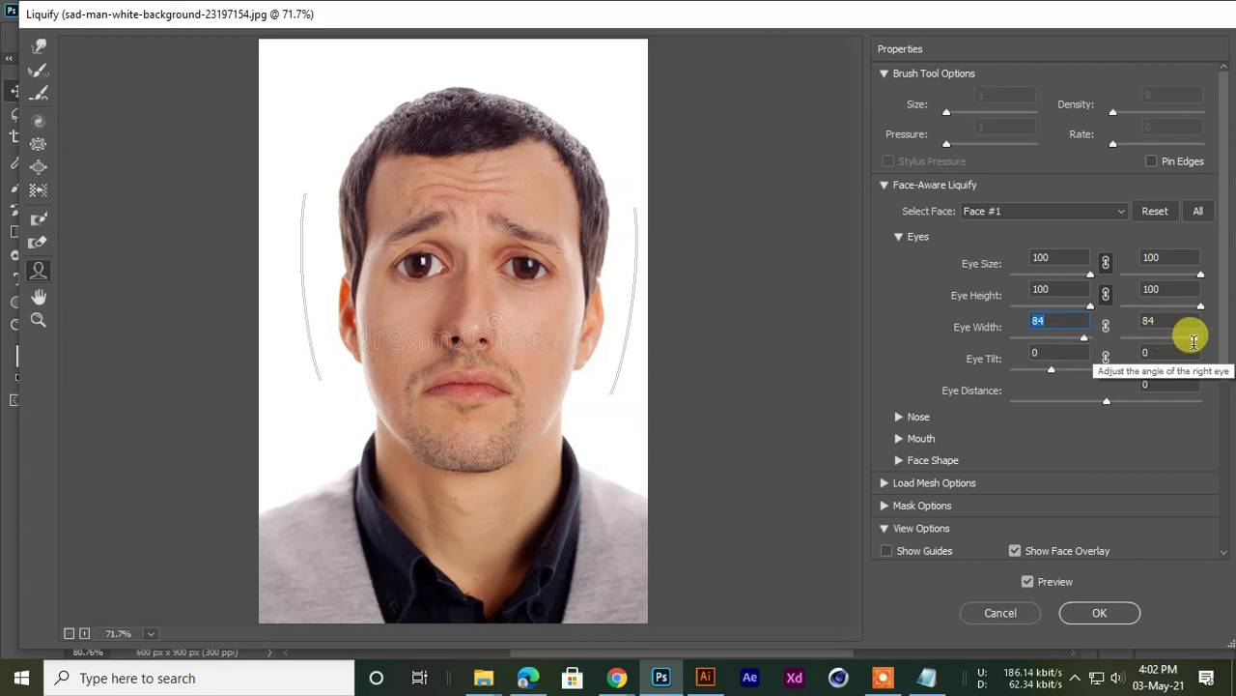
left_click_drag(1195, 338, 1094, 339)
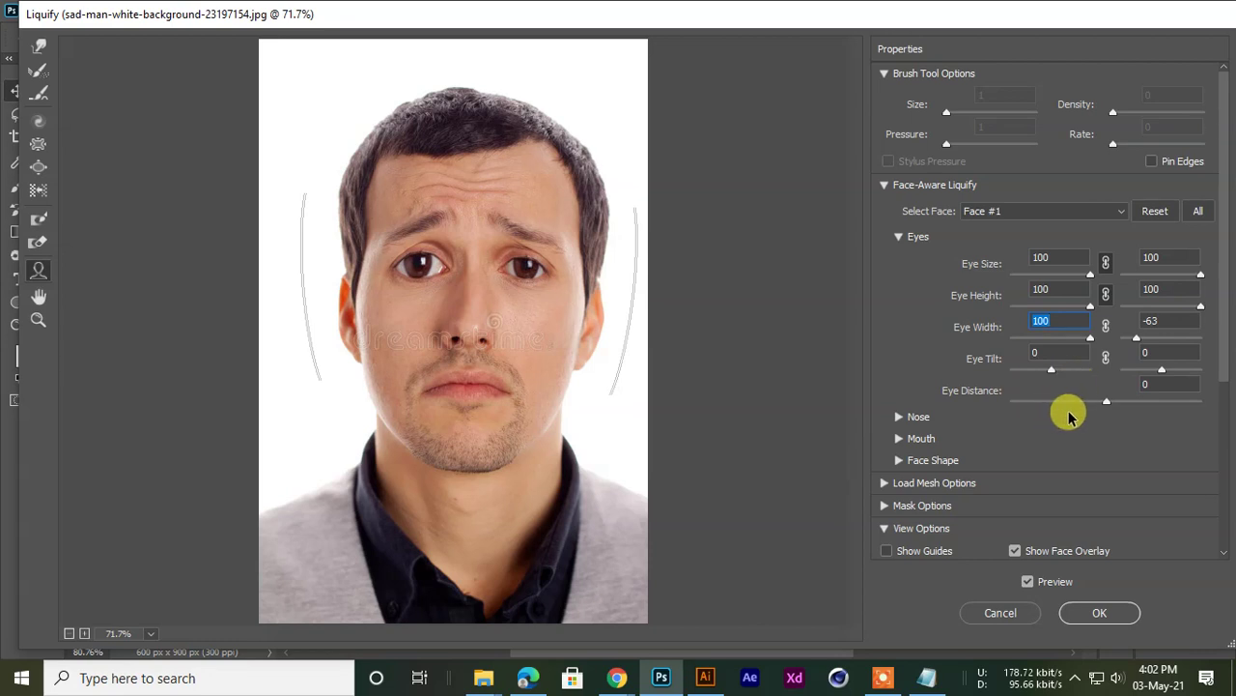
left_click_drag(1108, 402, 1173, 414)
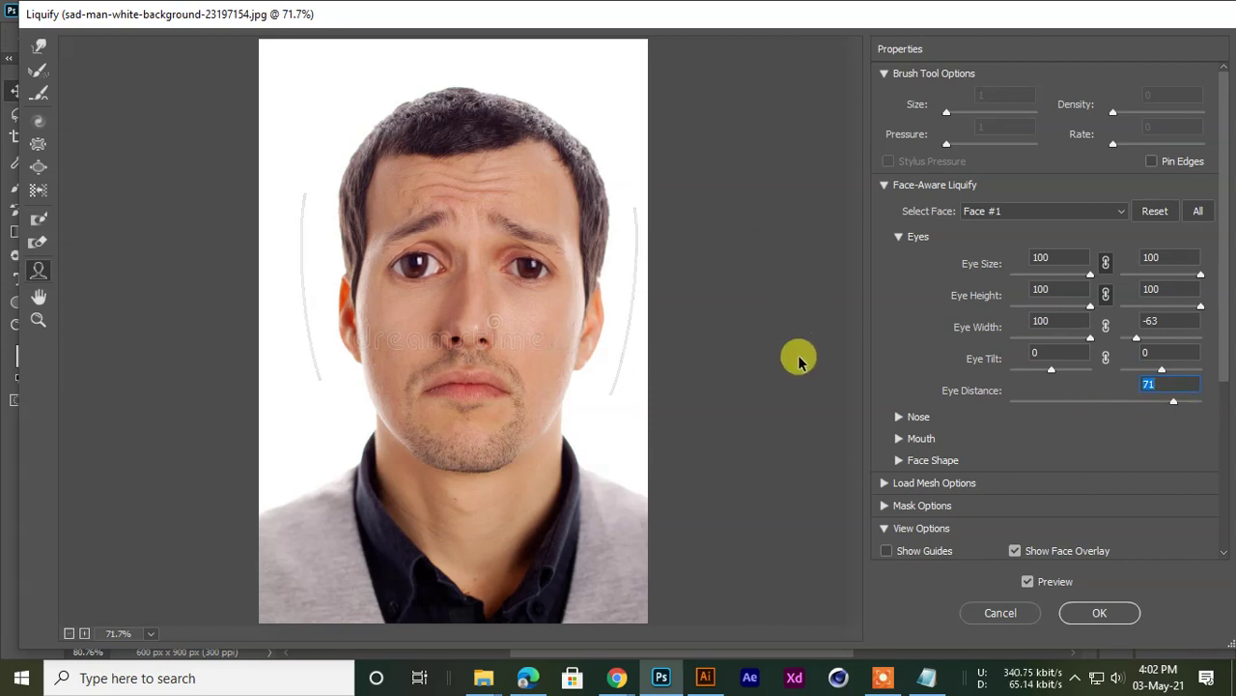
Set the Nose Height to 47 and the Nose Width to 100
left_click(898, 417)
scroll(928, 396, "down", 1)
left_click_drag(1107, 412, 1234, 449)
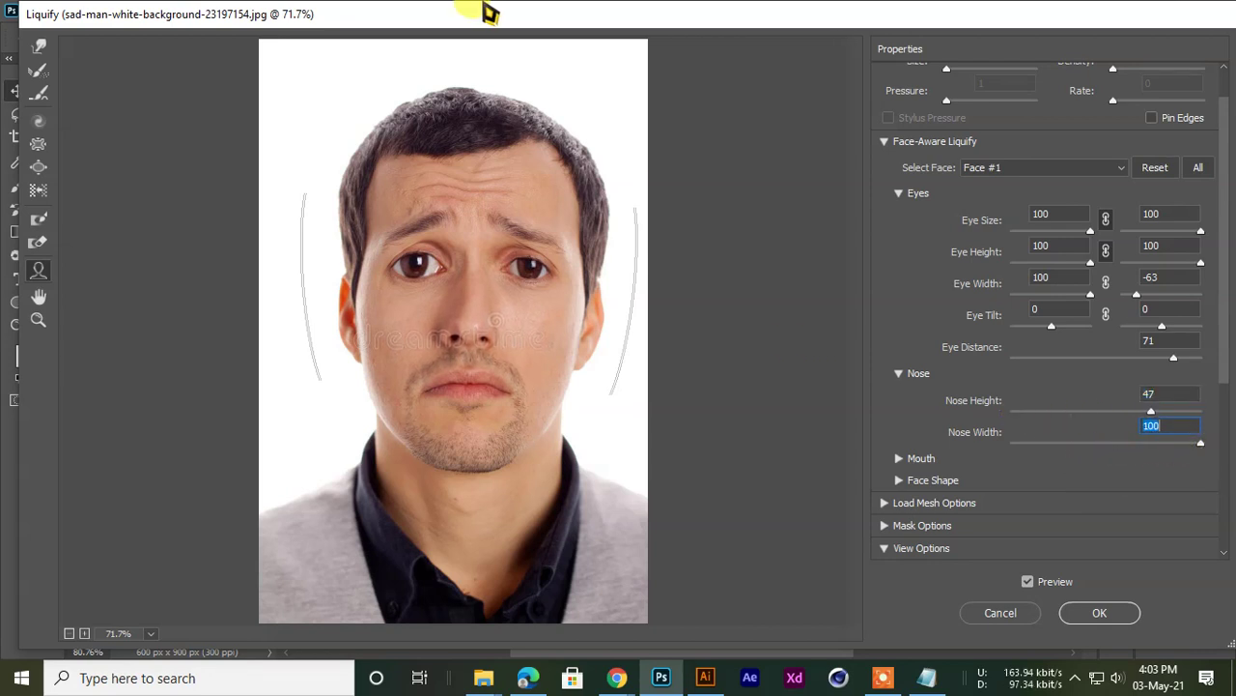
Reshape the mouth with Smile 100, Upper Lip 100, Lower Lip -100, Mouth Width 100 and Mouth Height 96
left_click(897, 459)
left_click_drag(1104, 529, 1227, 532)
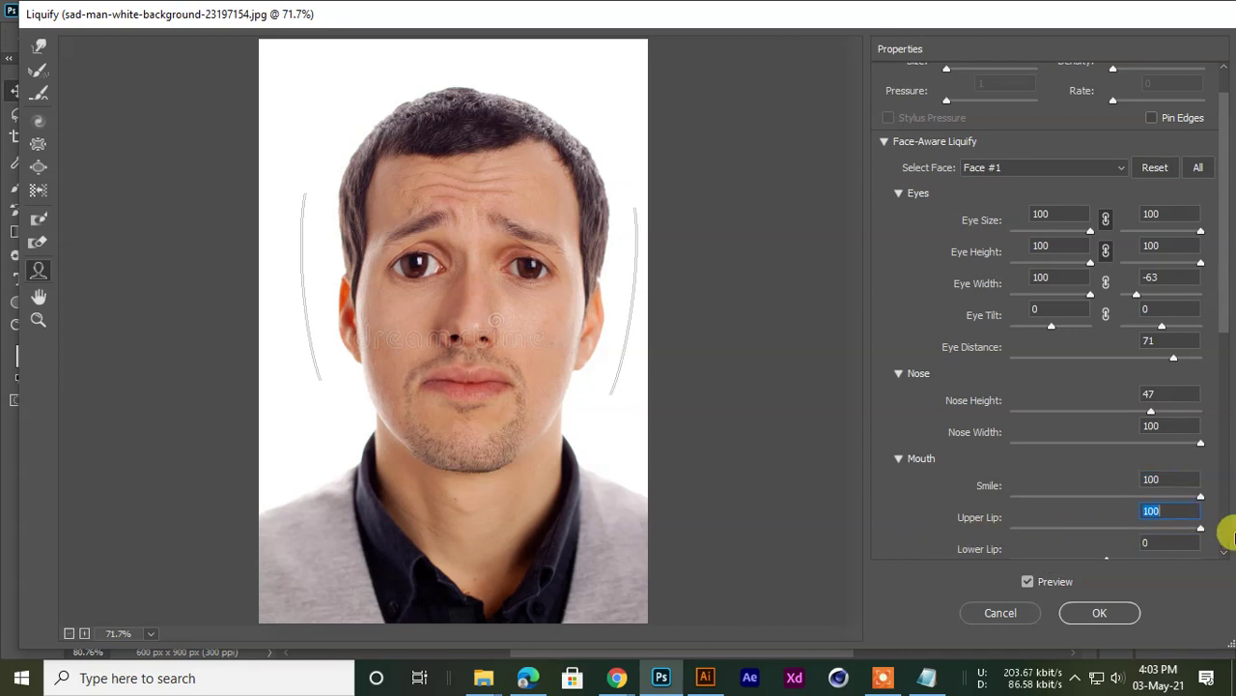
scroll(1075, 447, "down", 3)
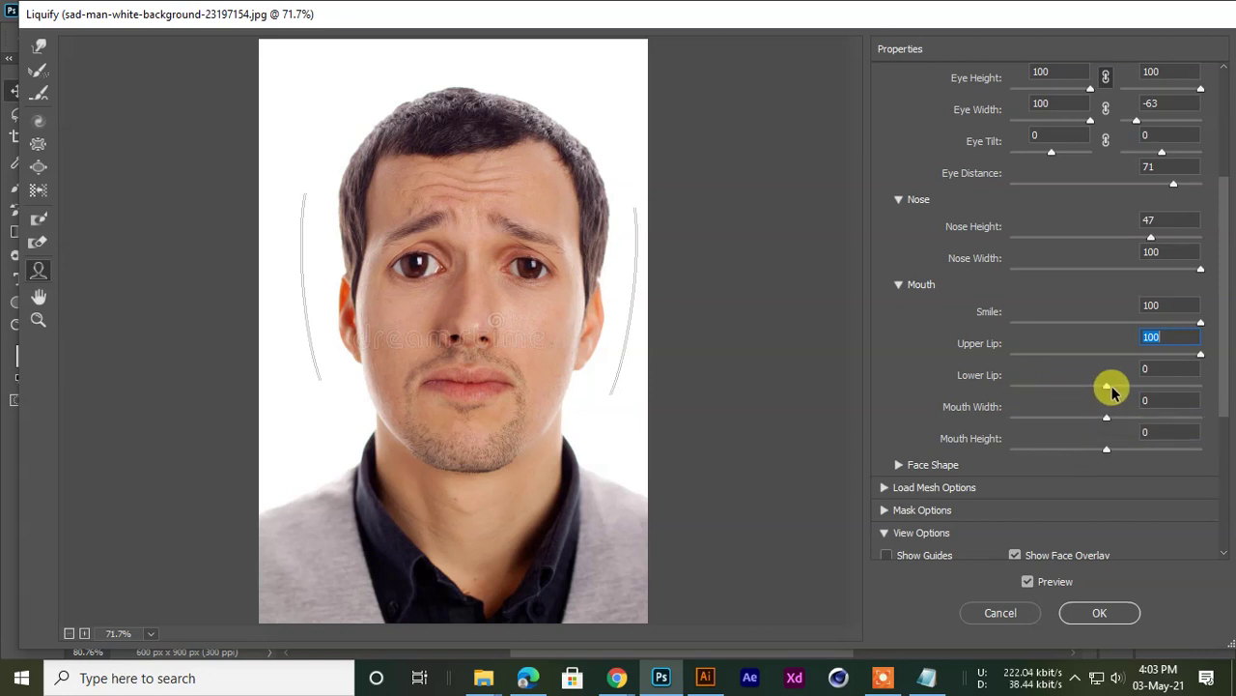
left_click_drag(1106, 392, 992, 393)
left_click_drag(1107, 419, 1231, 426)
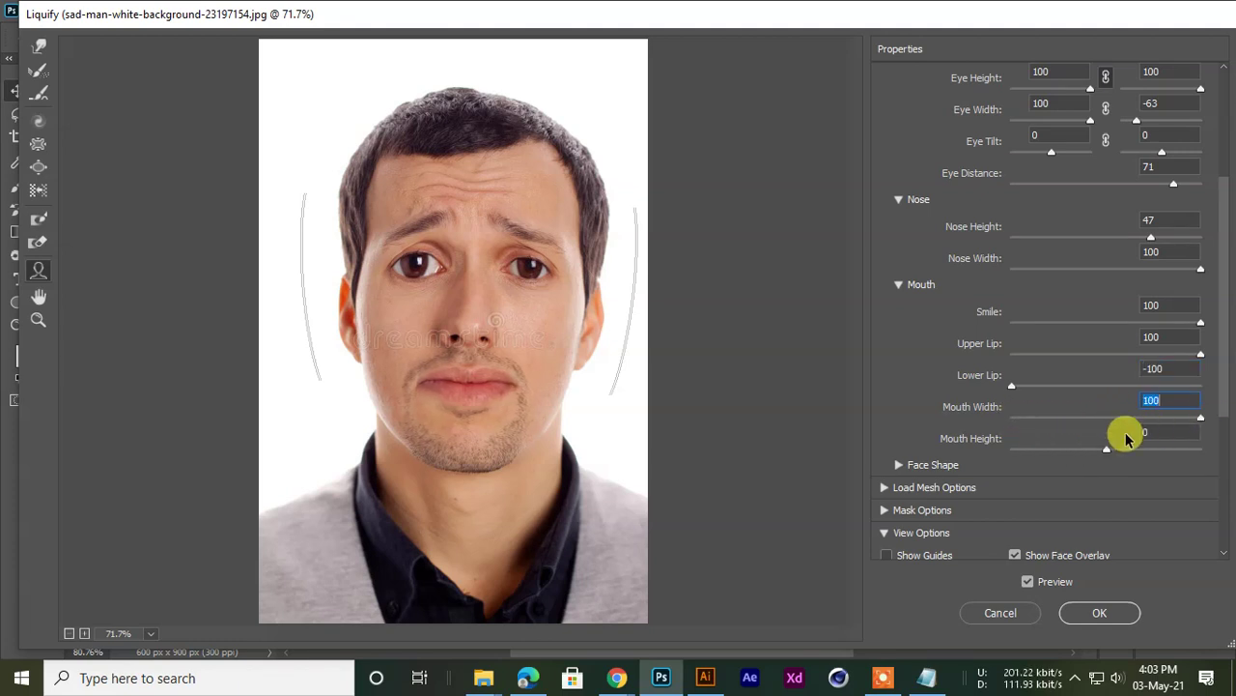
left_click_drag(1107, 451, 983, 447)
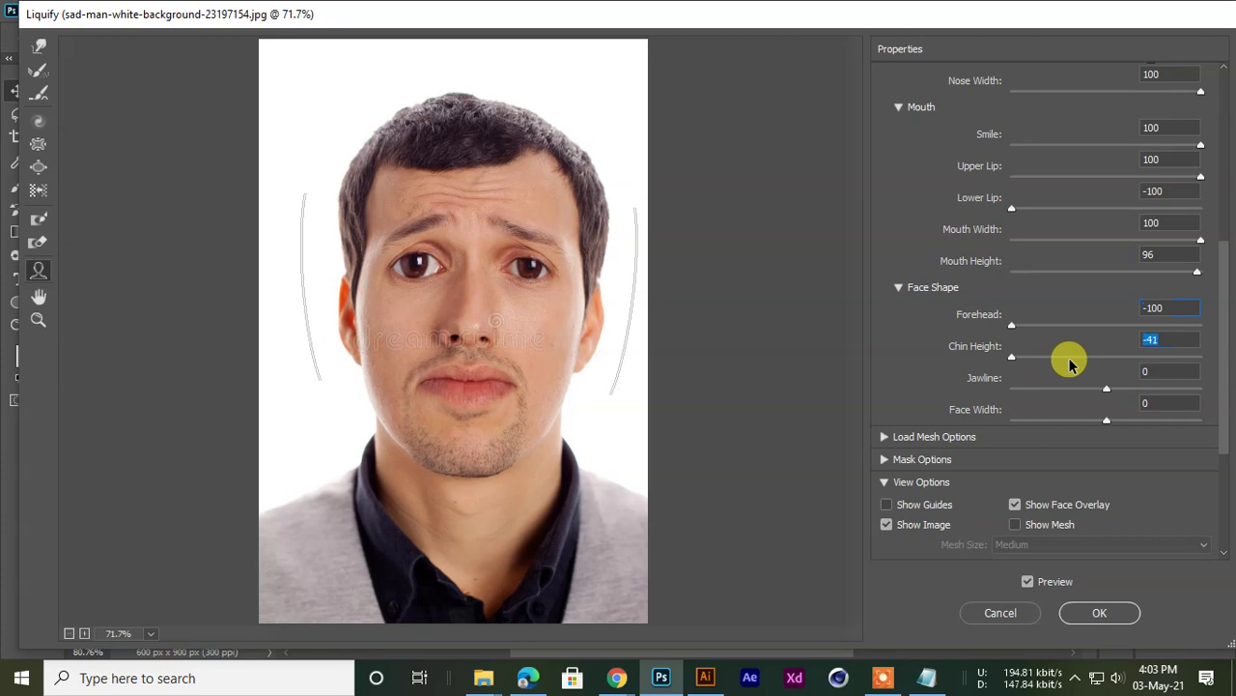
Set the face shape to Forehead -100, Chin Height 53, Jawline -100 and Face Width -100, and apply the Liquify changes
left_click_drag(1069, 361, 926, 387)
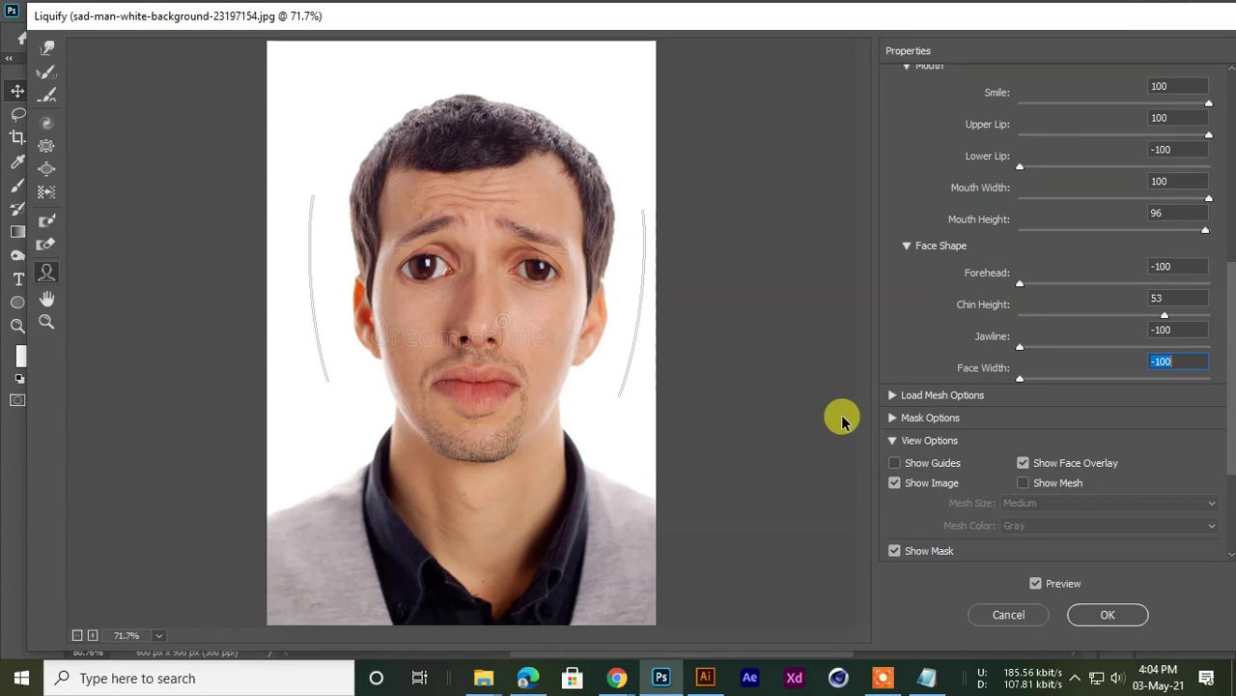
left_click(1095, 612)
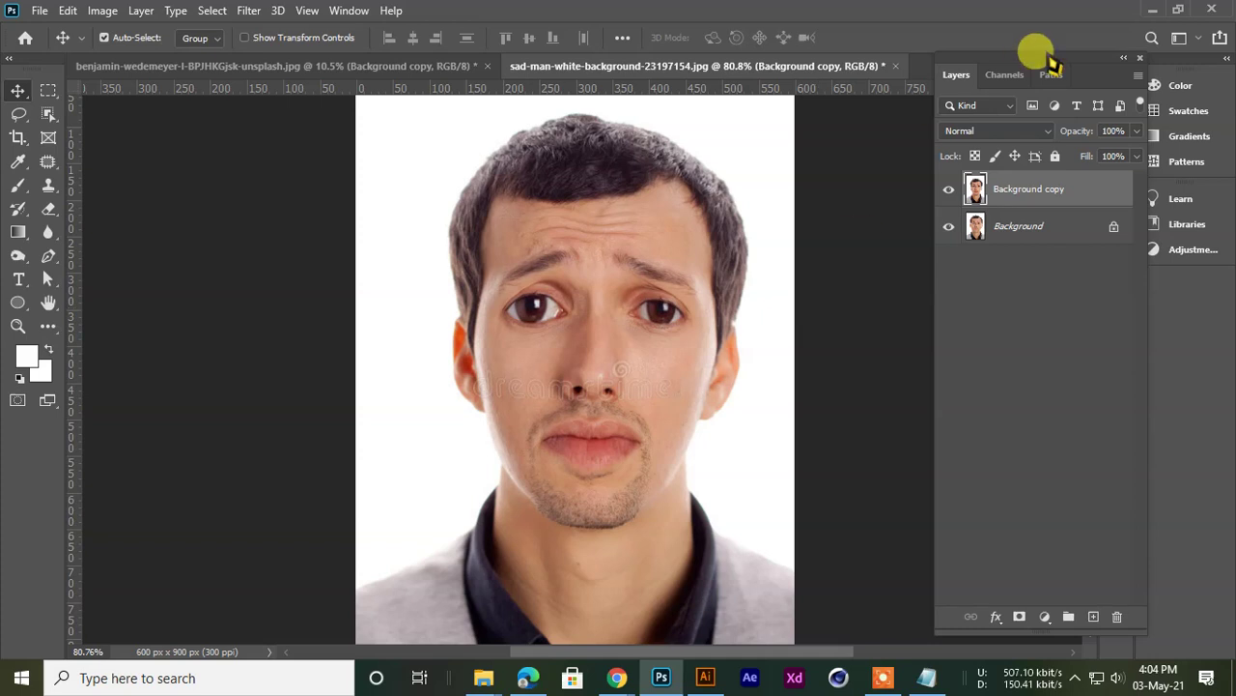
Toggle the Background copy's visibility to compare the reshaped face with the original, check the Google Meet call in Chrome and return to Photoshop
scroll(510, 353, "down", 3)
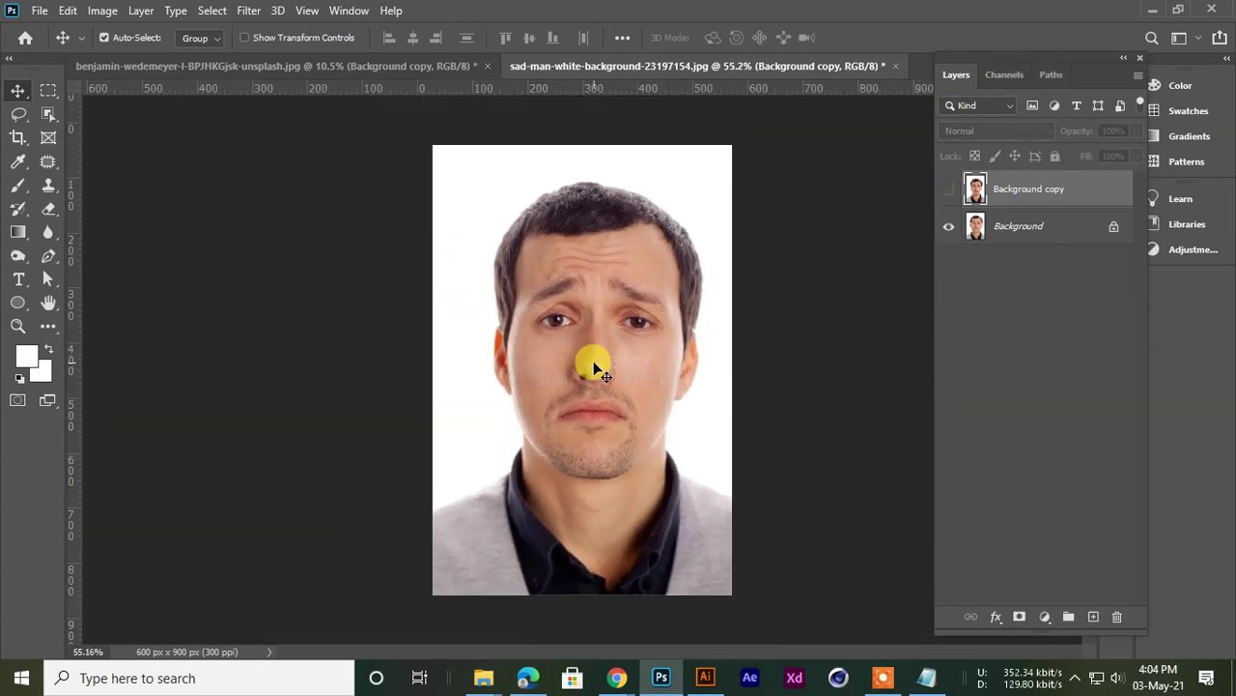
left_click(948, 189)
scroll(681, 334, "up", 2)
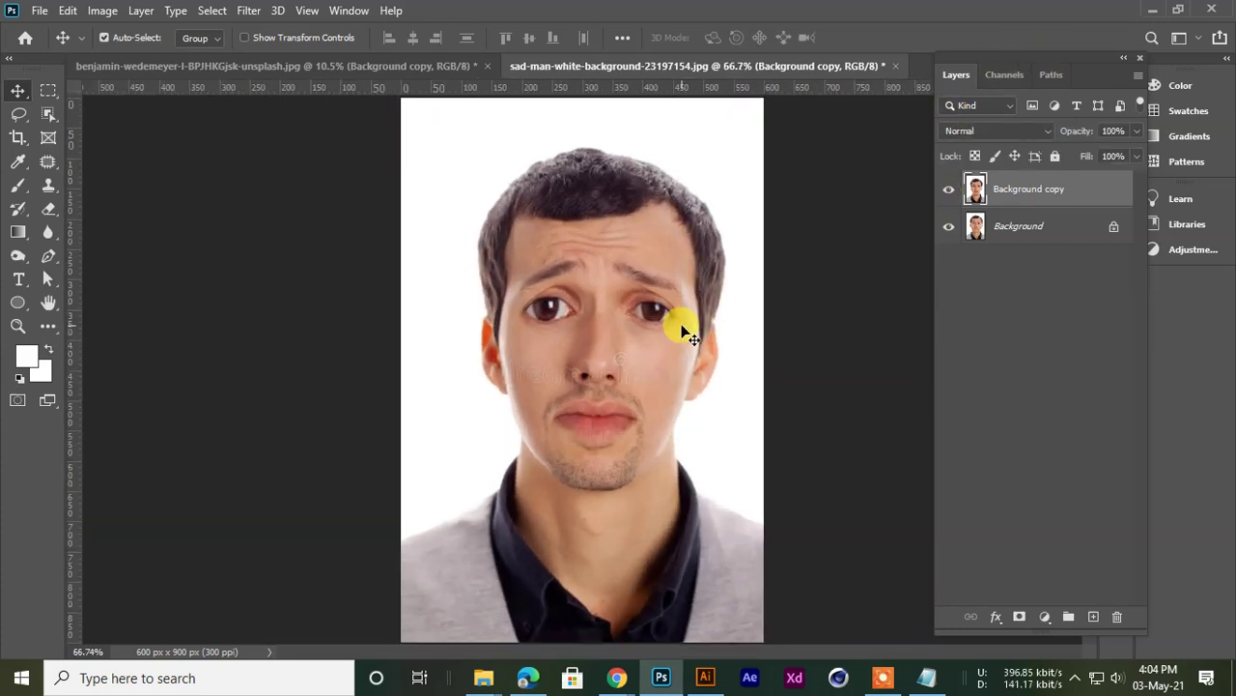
scroll(681, 335, "up", 2)
scroll(682, 335, "down", 2)
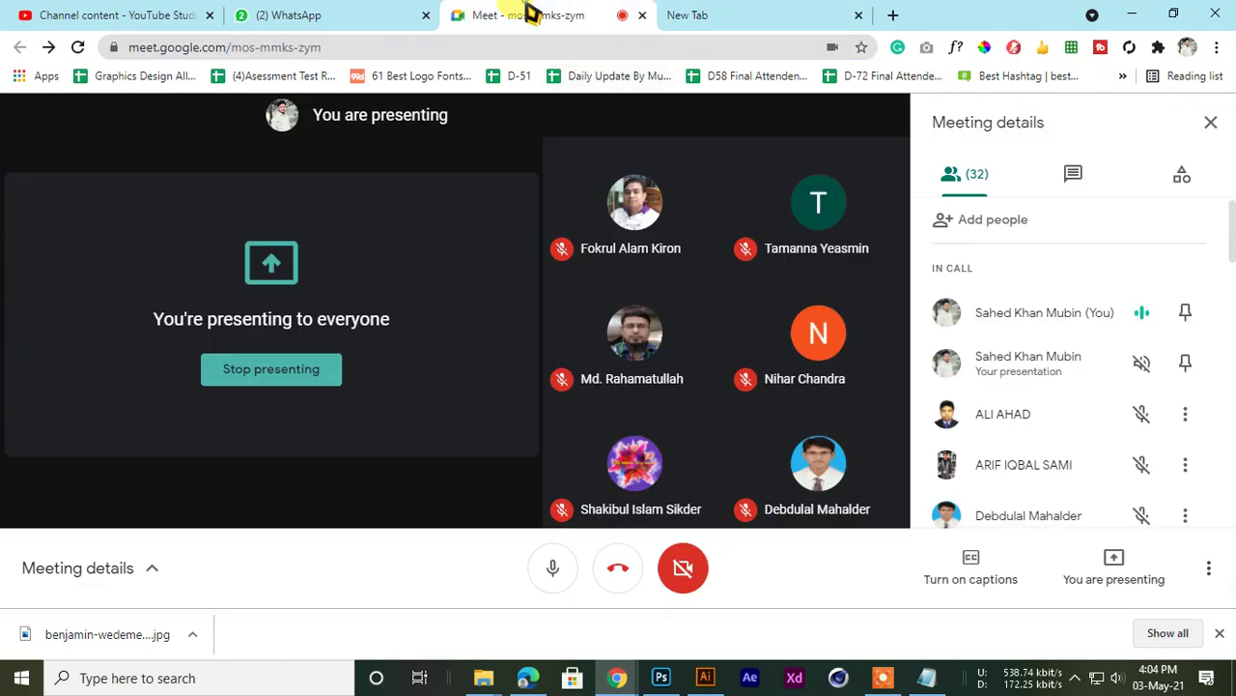
left_click(1131, 13)
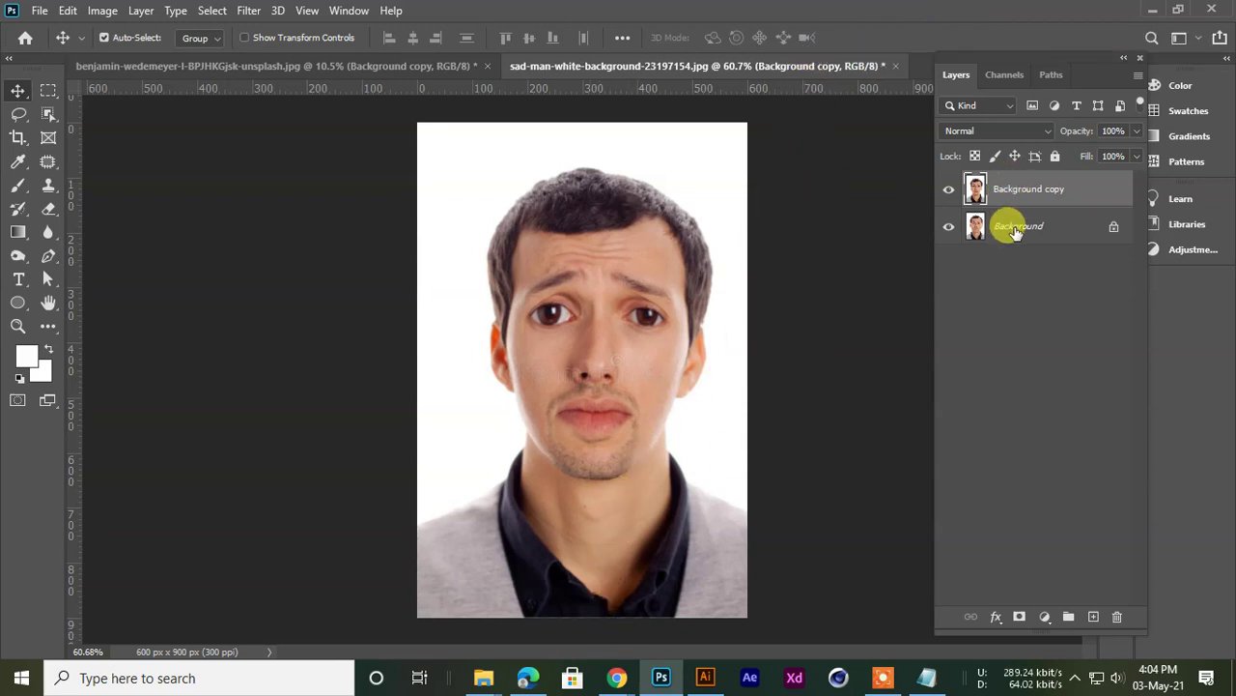
Open Liquify on the unedited portrait, push the forehead and hairline upward with the size 100 Forward Warp brush, and undo the strokes
key("shift+ctrl+x")
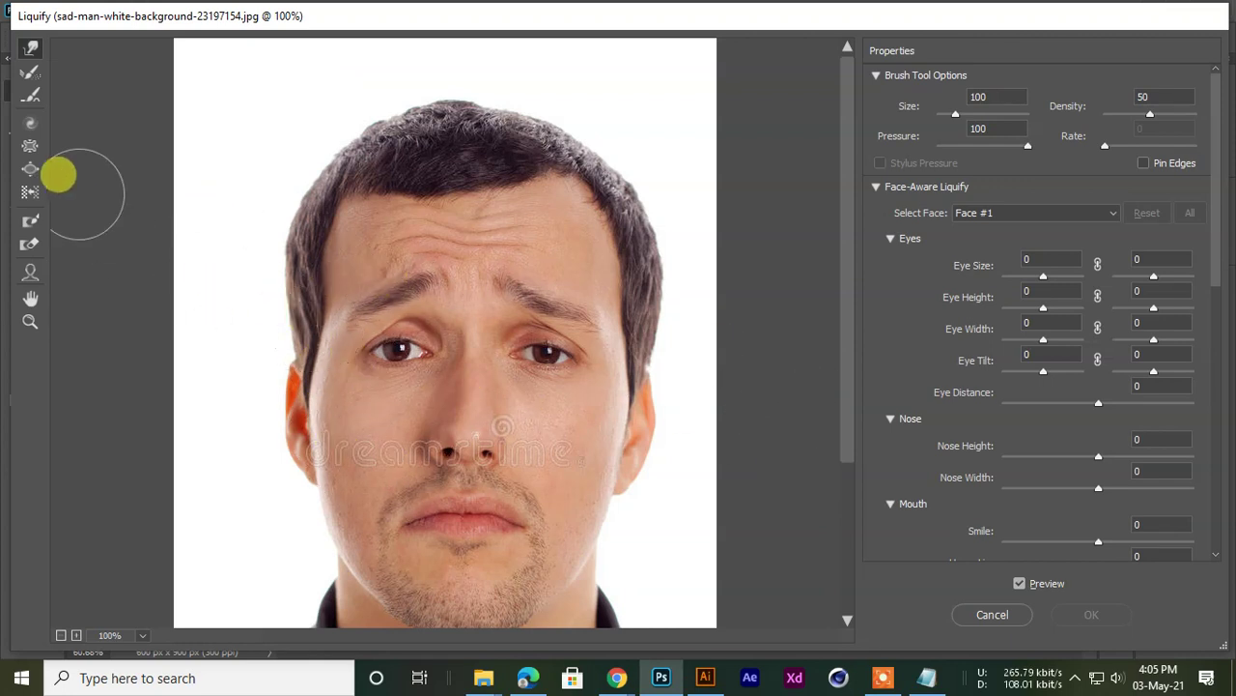
left_click_drag(486, 228, 510, 160)
mouse_move(565, 253)
left_mouse_down()
mouse_move(614, 206)
mouse_move(525, 253)
mouse_move(361, 259)
mouse_move(314, 227)
mouse_move(401, 259)
mouse_move(413, 157)
mouse_move(469, 258)
mouse_move(489, 225)
mouse_move(523, 306)
mouse_move(536, 279)
mouse_move(560, 327)
mouse_move(576, 304)
mouse_move(467, 332)
mouse_move(414, 288)
mouse_move(451, 140)
mouse_move(465, 127)
mouse_move(527, 183)
mouse_move(566, 146)
mouse_move(576, 203)
mouse_move(538, 211)
left_mouse_up()
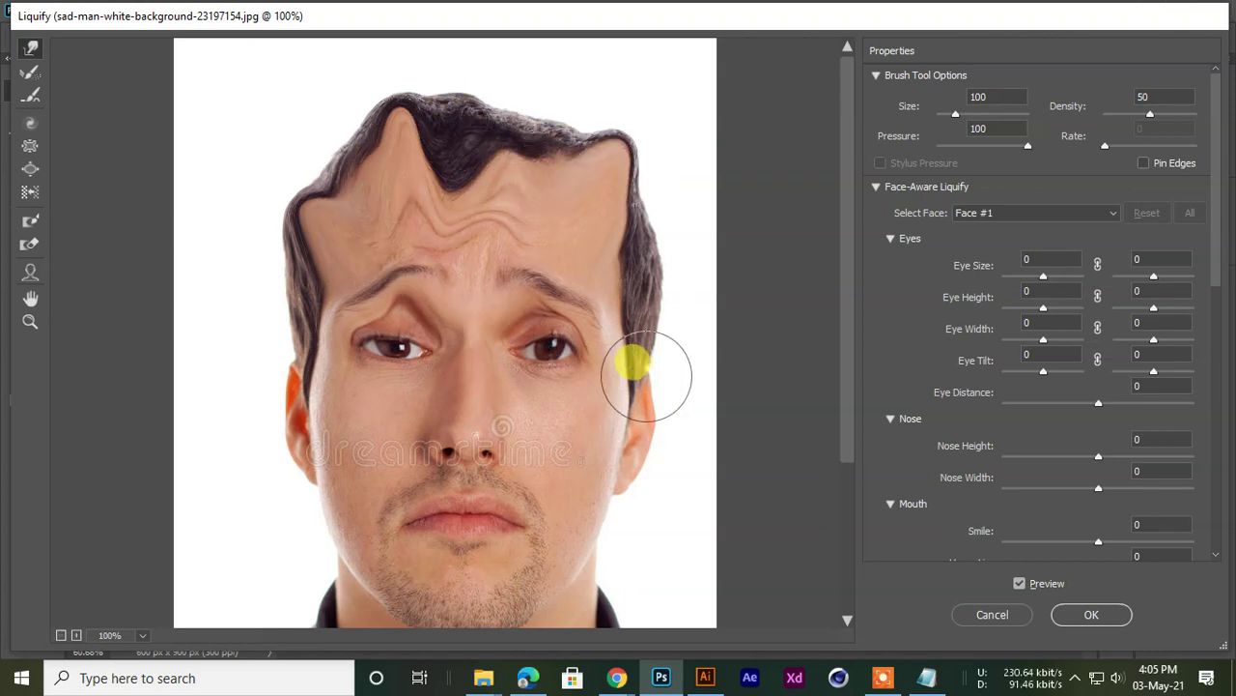
key("ctrl+z")
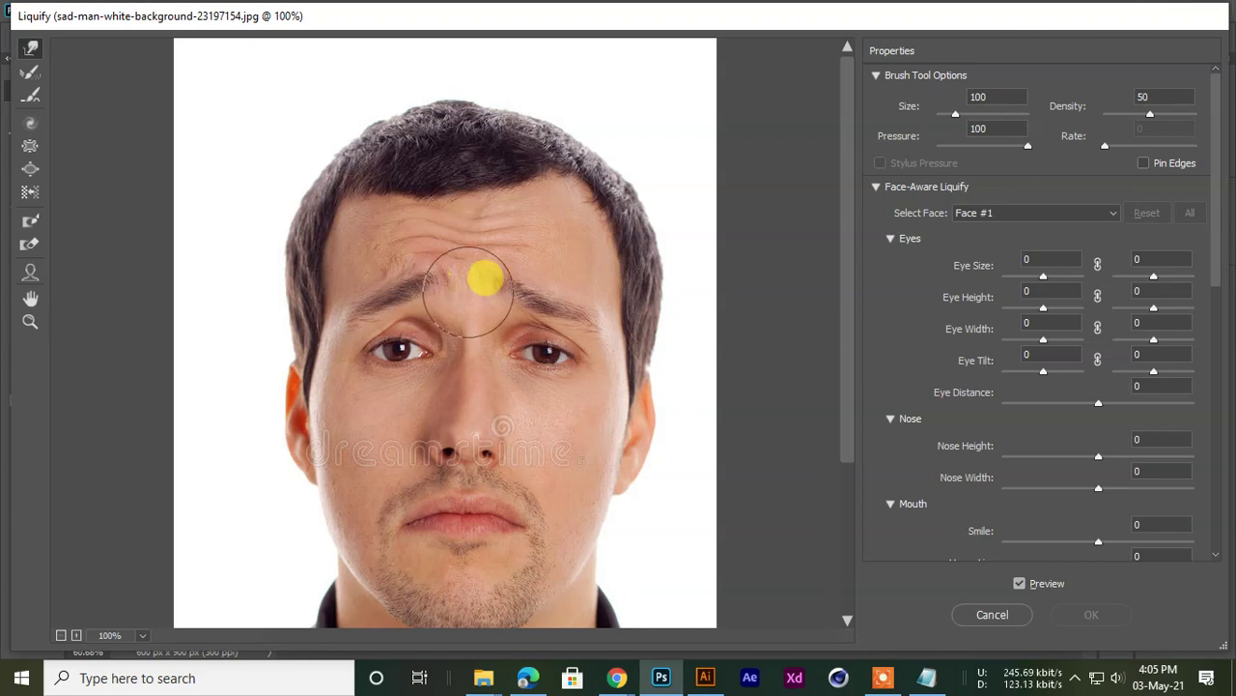
Set the Forward Warp brush size to 1000 with the whole portrait in view
left_click_drag(956, 114, 992, 115)
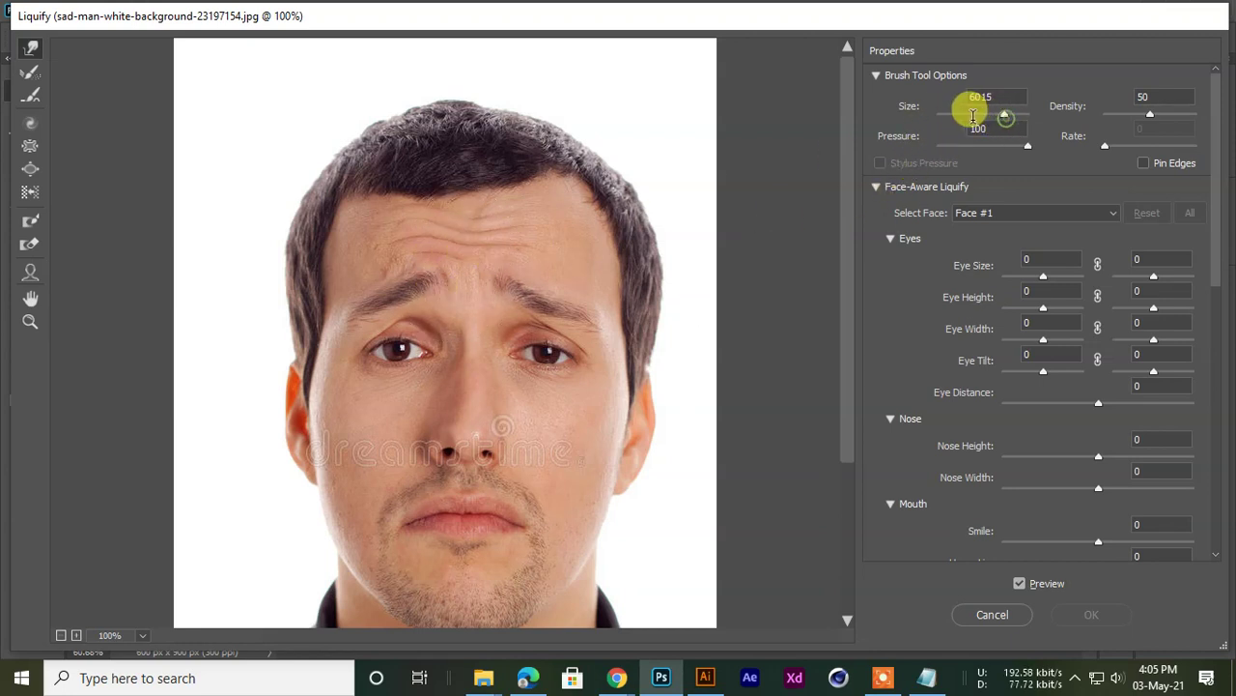
key("ctrl+minus")
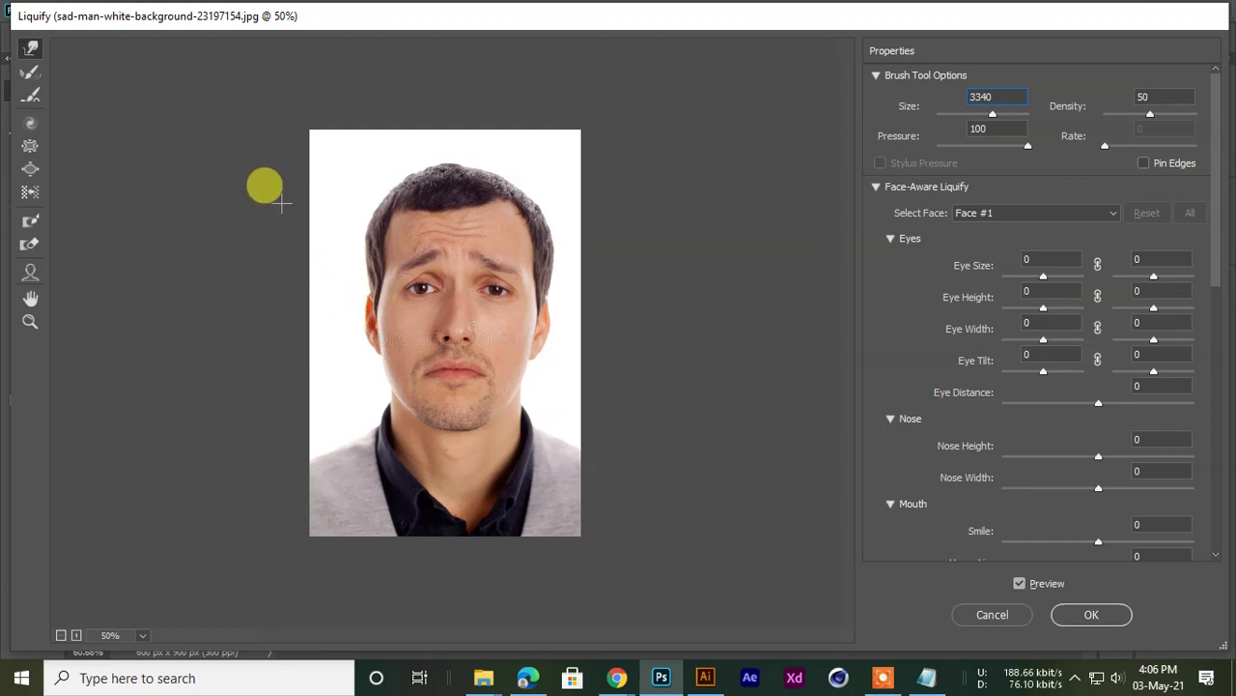
type("1000")
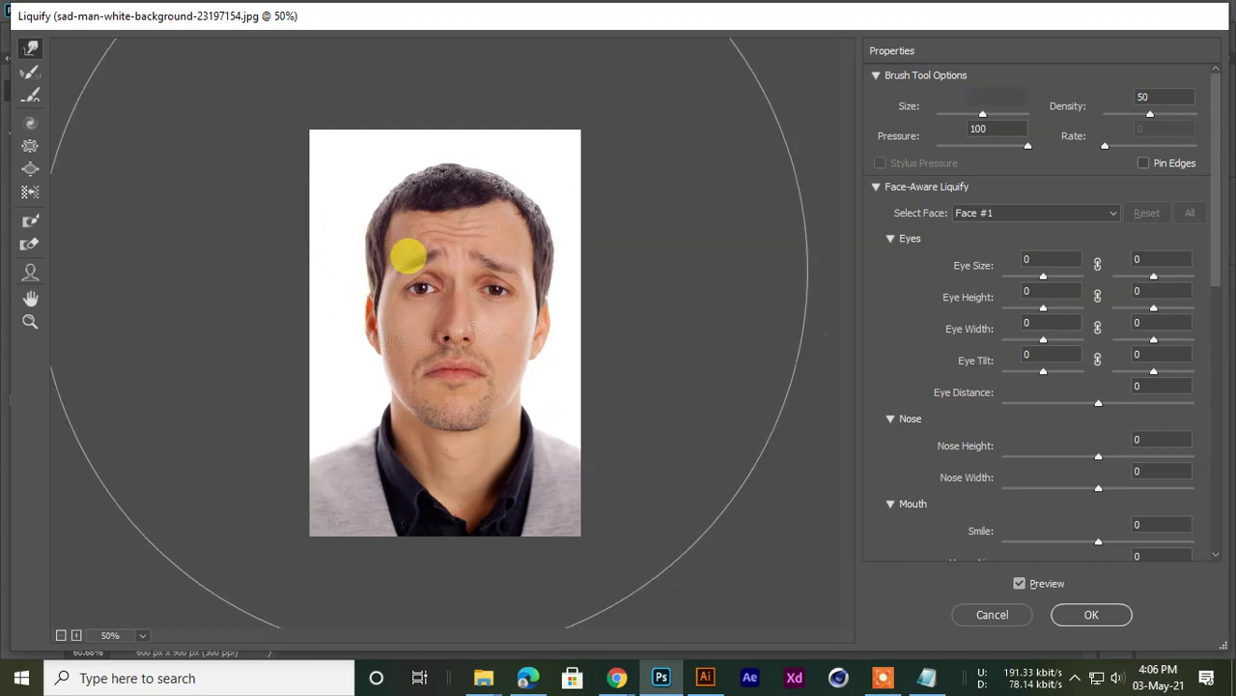
Set the Forward Warp brush size to 700, admit the waiting participant to the Google Meet call in Chrome, and return to Photoshop
key("bracketleft")
key("bracketleft")
key("bracketleft")
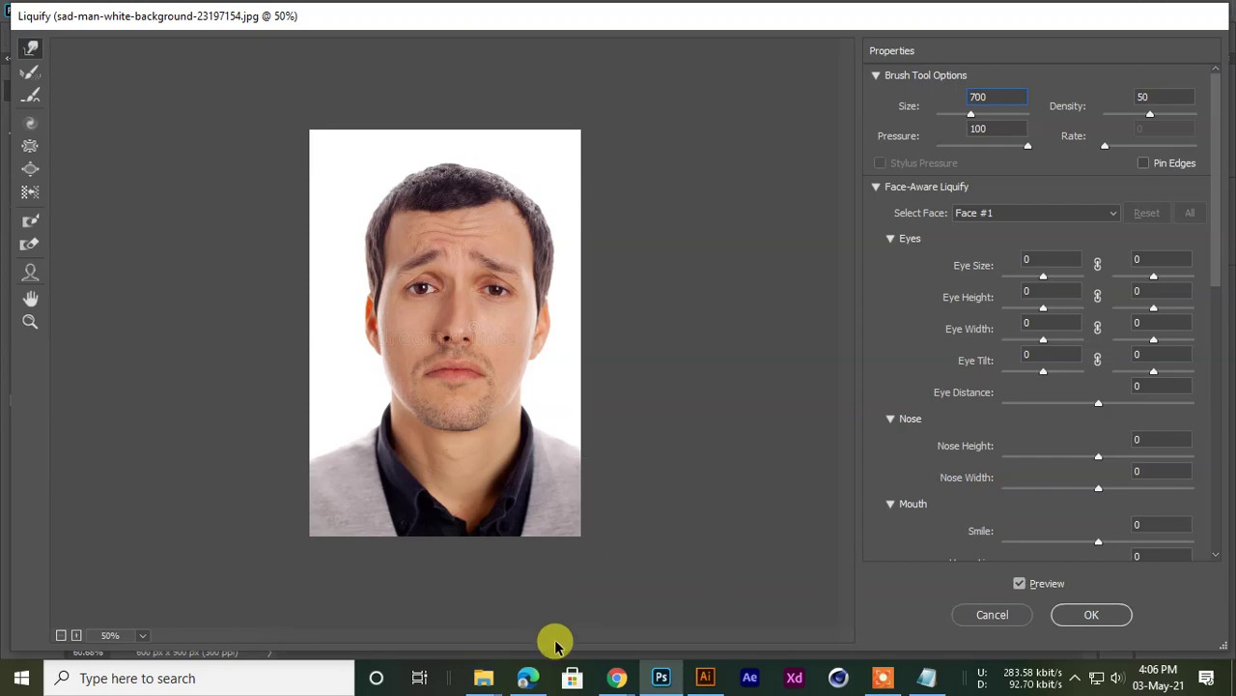
left_click(615, 678)
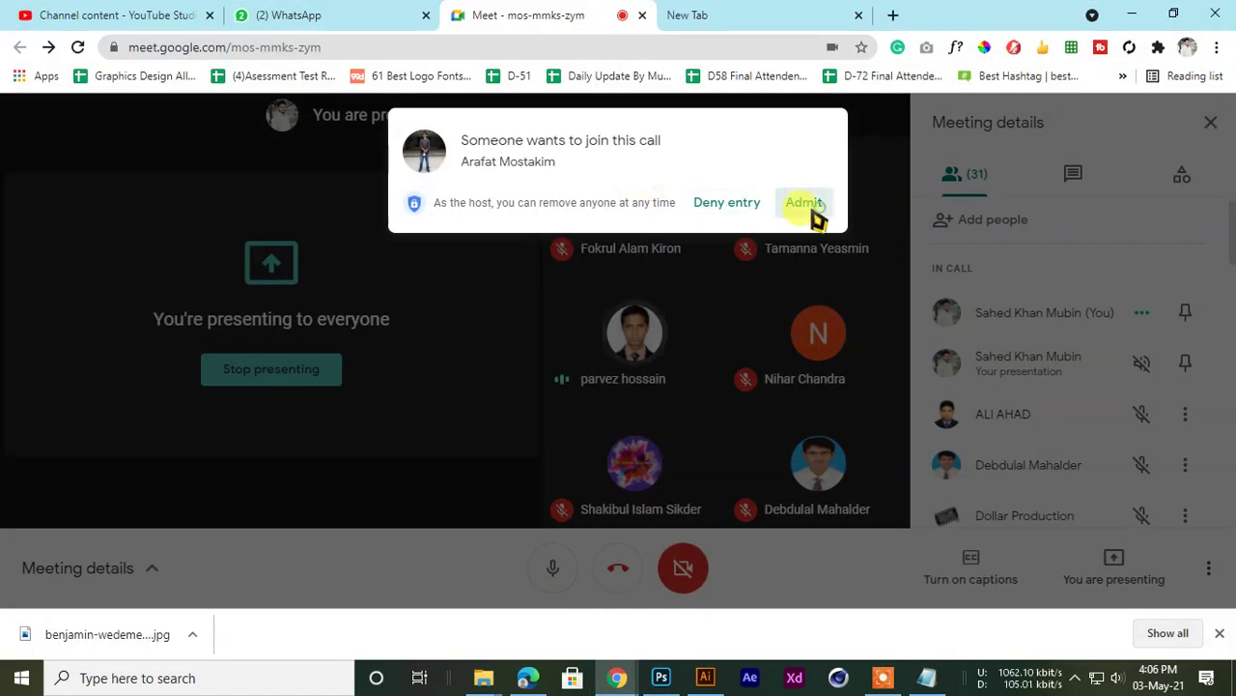
left_click(805, 203)
left_click(1131, 14)
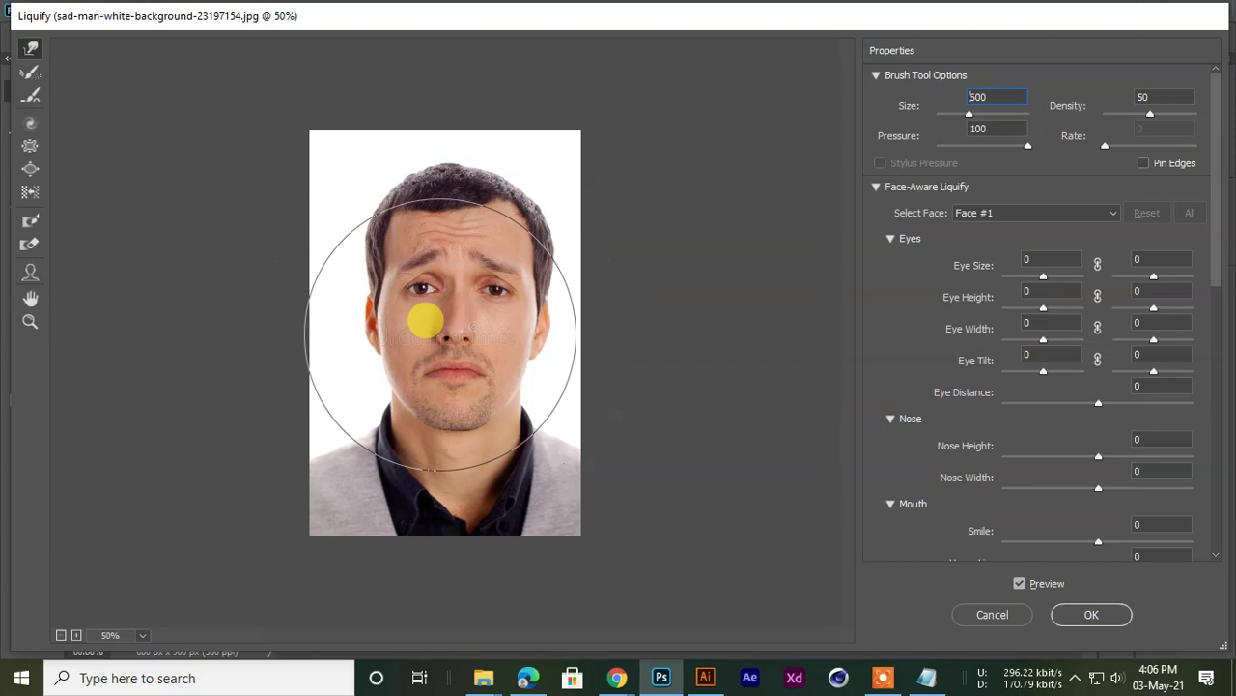
Push the forehead, eyes and hair upward with the size 700 Forward Warp brush, undoing the first stroke
left_click_drag(428, 298, 431, 209)
key("ctrl+z")
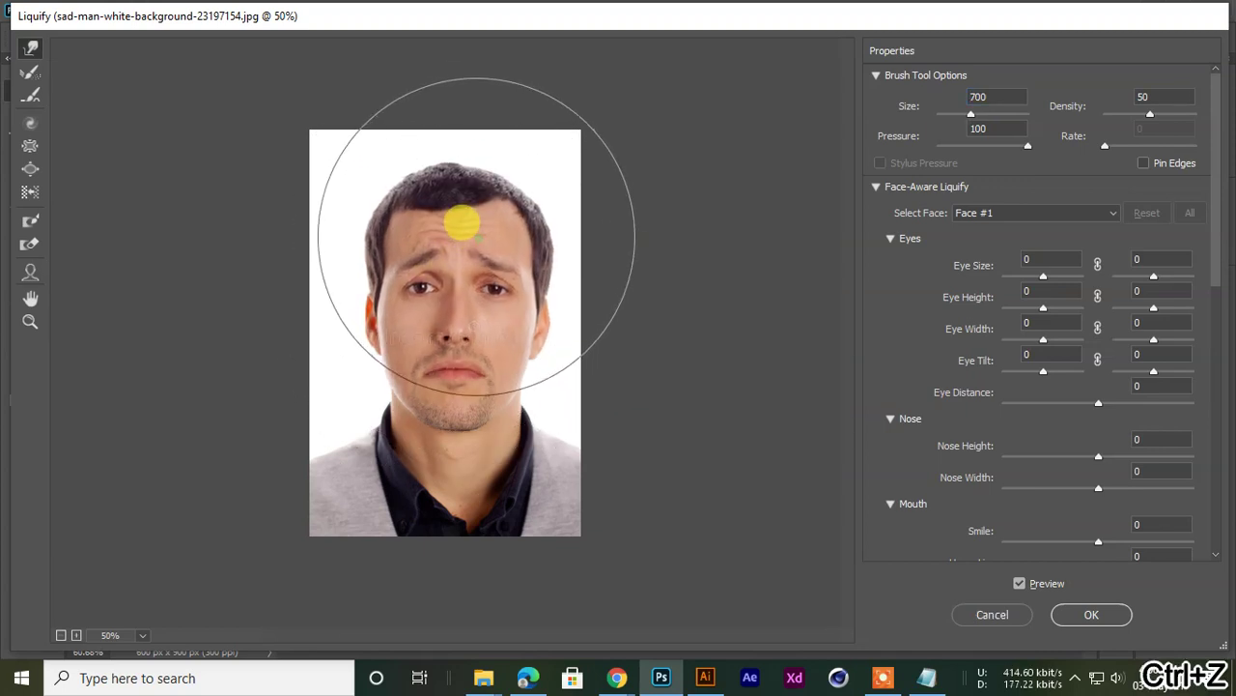
mouse_move(475, 216)
left_mouse_down()
mouse_move(437, 233)
mouse_move(437, 178)
left_mouse_up()
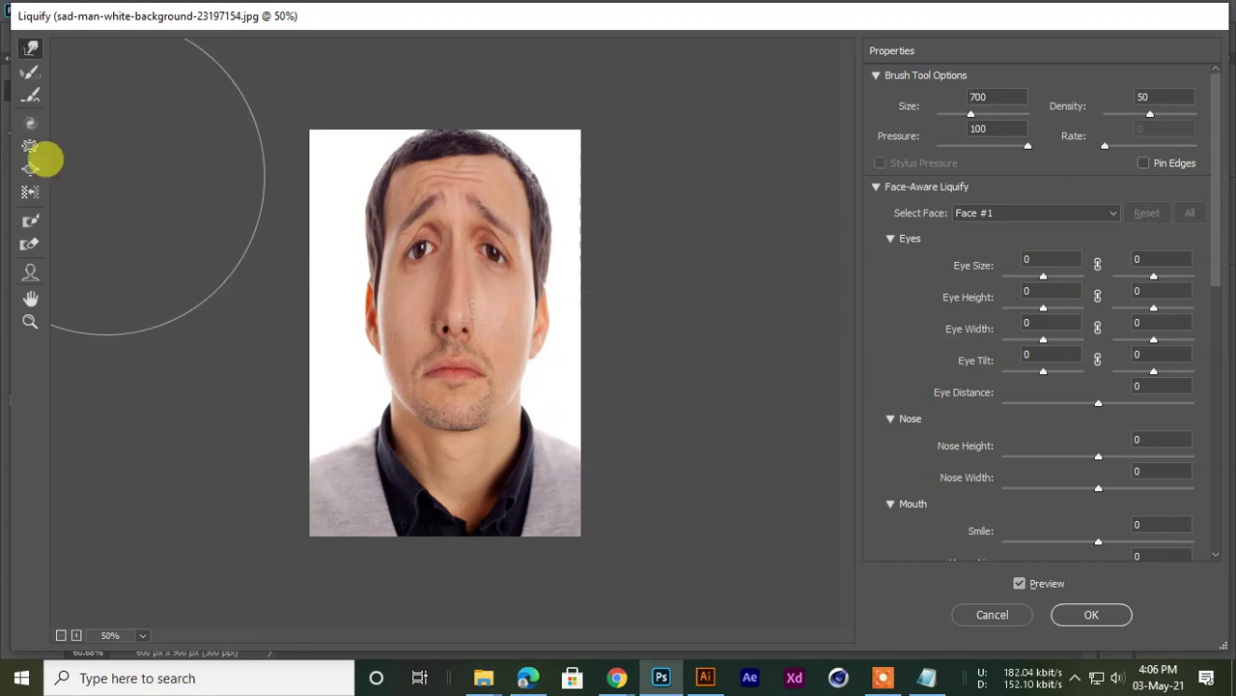
Partly restore the warped face with the Reconstruct tool at brush size 300, undoing the first stroke
left_click(29, 75)
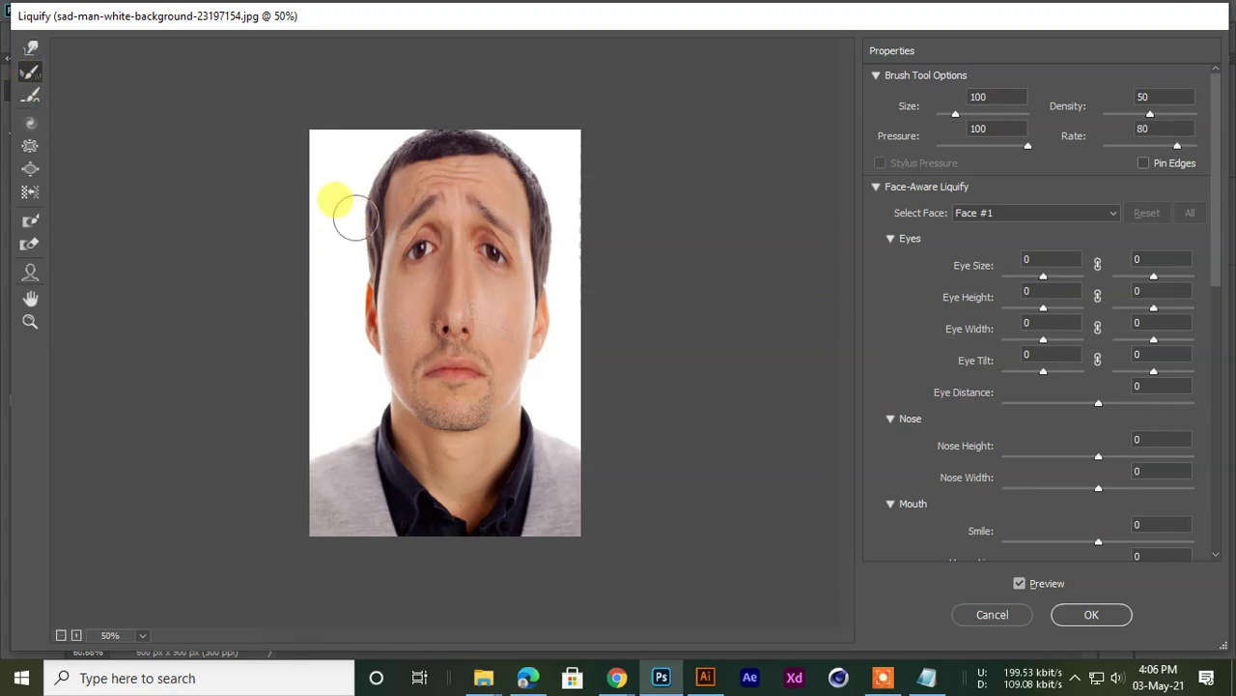
key("bracketright")
key("bracketright")
key("bracketright")
key("bracketright")
key("bracketright")
mouse_move(355, 213)
left_mouse_down()
mouse_move(395, 219)
mouse_move(404, 243)
mouse_move(506, 236)
mouse_move(445, 241)
mouse_move(429, 224)
mouse_move(478, 172)
mouse_move(522, 257)
mouse_move(350, 252)
mouse_move(444, 189)
mouse_move(405, 315)
mouse_move(486, 175)
mouse_move(438, 333)
mouse_move(98, 310)
left_mouse_up()
key("ctrl+z")
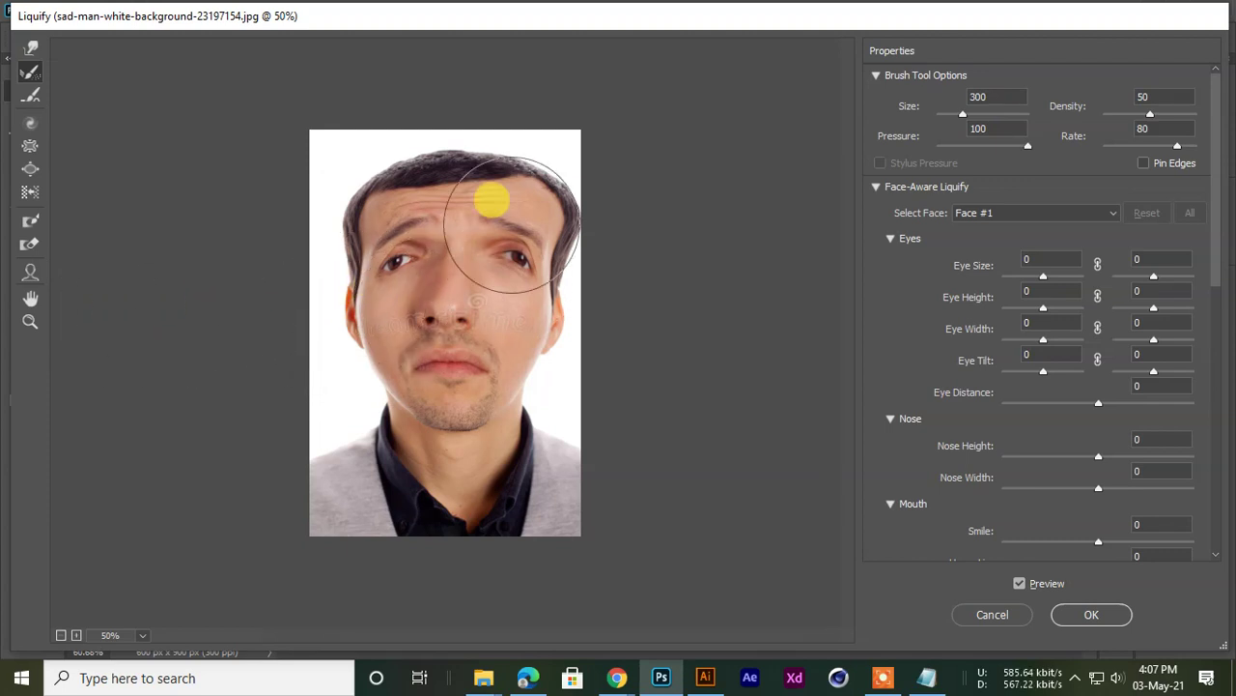
mouse_move(480, 341)
left_mouse_down()
mouse_move(479, 270)
mouse_move(368, 238)
mouse_move(365, 258)
mouse_move(451, 295)
mouse_move(398, 269)
mouse_move(412, 205)
left_mouse_up()
Even out the warped face with the Smooth tool and inspect the forehead and hair up close
left_click(32, 97)
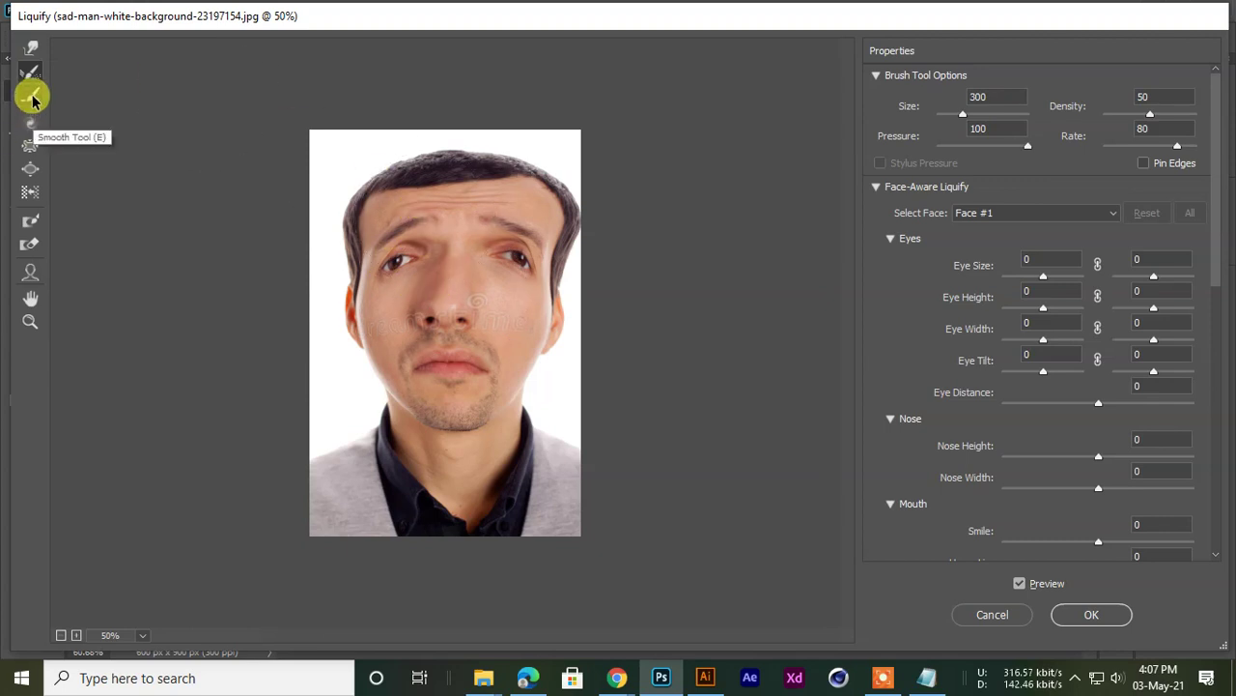
mouse_move(416, 309)
left_mouse_down()
mouse_move(390, 271)
mouse_move(414, 278)
mouse_move(421, 309)
mouse_move(406, 264)
mouse_move(448, 234)
mouse_move(402, 266)
mouse_move(428, 241)
mouse_move(367, 266)
mouse_move(354, 289)
mouse_move(348, 196)
mouse_move(364, 216)
mouse_move(437, 204)
mouse_move(523, 134)
mouse_move(511, 139)
mouse_move(547, 194)
mouse_move(545, 172)
mouse_move(587, 217)
mouse_move(574, 162)
mouse_move(555, 235)
mouse_move(483, 248)
mouse_move(375, 167)
mouse_move(595, 232)
mouse_move(632, 257)
left_mouse_up()
key("ctrl+space")
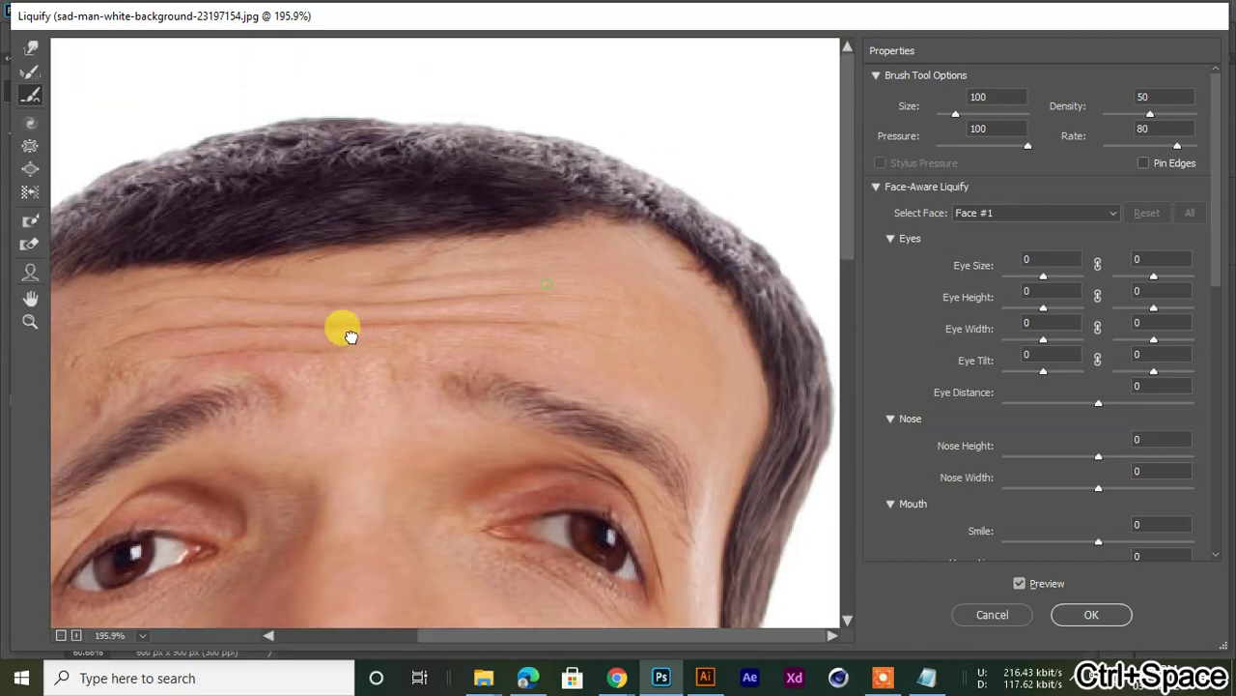
mouse_move(632, 196)
left_mouse_down()
mouse_move(717, 276)
mouse_move(721, 441)
mouse_move(701, 508)
left_mouse_up()
key("ctrl+alt+space")
left_click(551, 334)
left_click(536, 343)
Twist the man's nose with the Twirl Clockwise tool at brush size 200
left_click(31, 123)
key("ctrl+space")
left_click_drag(339, 222, 470, 301)
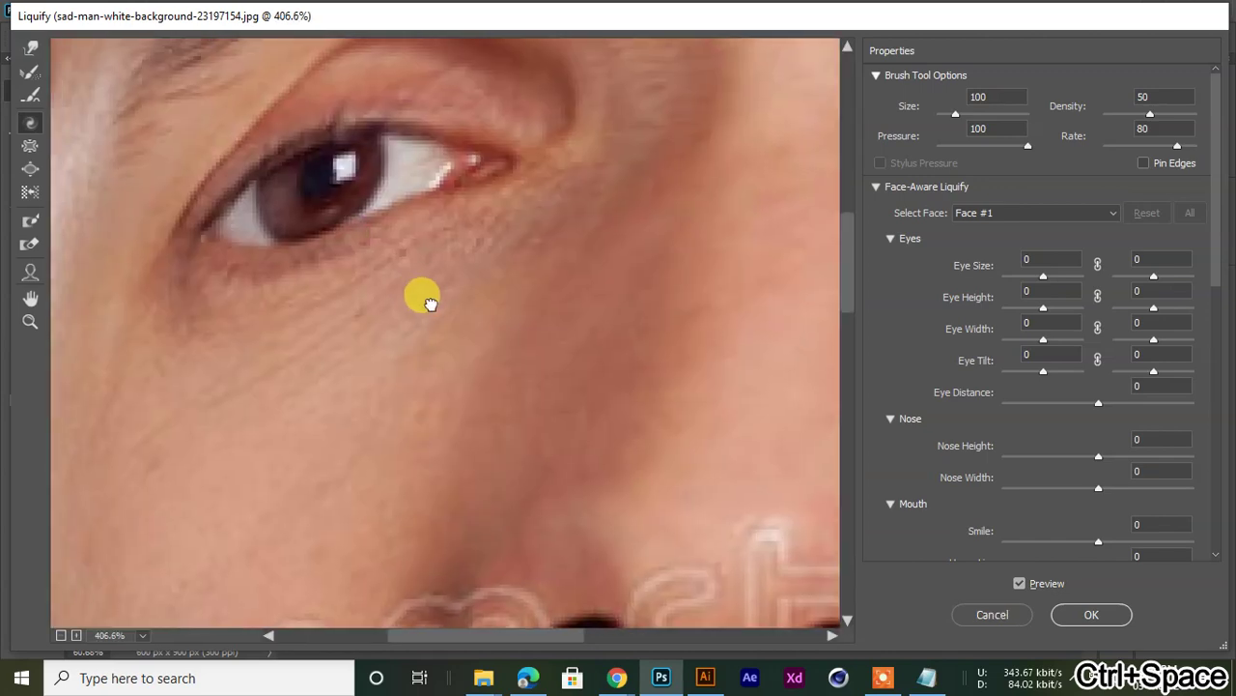
key("ctrl+alt+space")
left_click(398, 229)
left_click(398, 229)
left_click(398, 229)
left_click(378, 304)
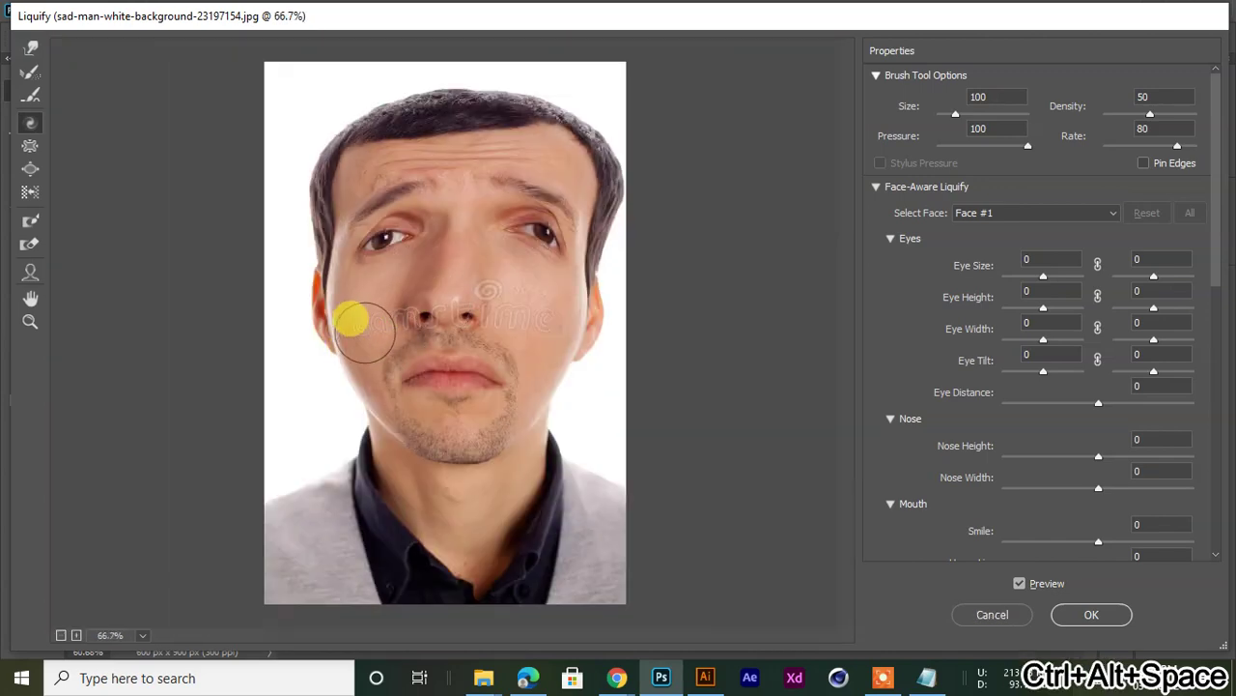
key("bracketright")
key("bracketright")
key("bracketright")
key("bracketright")
left_click(440, 291)
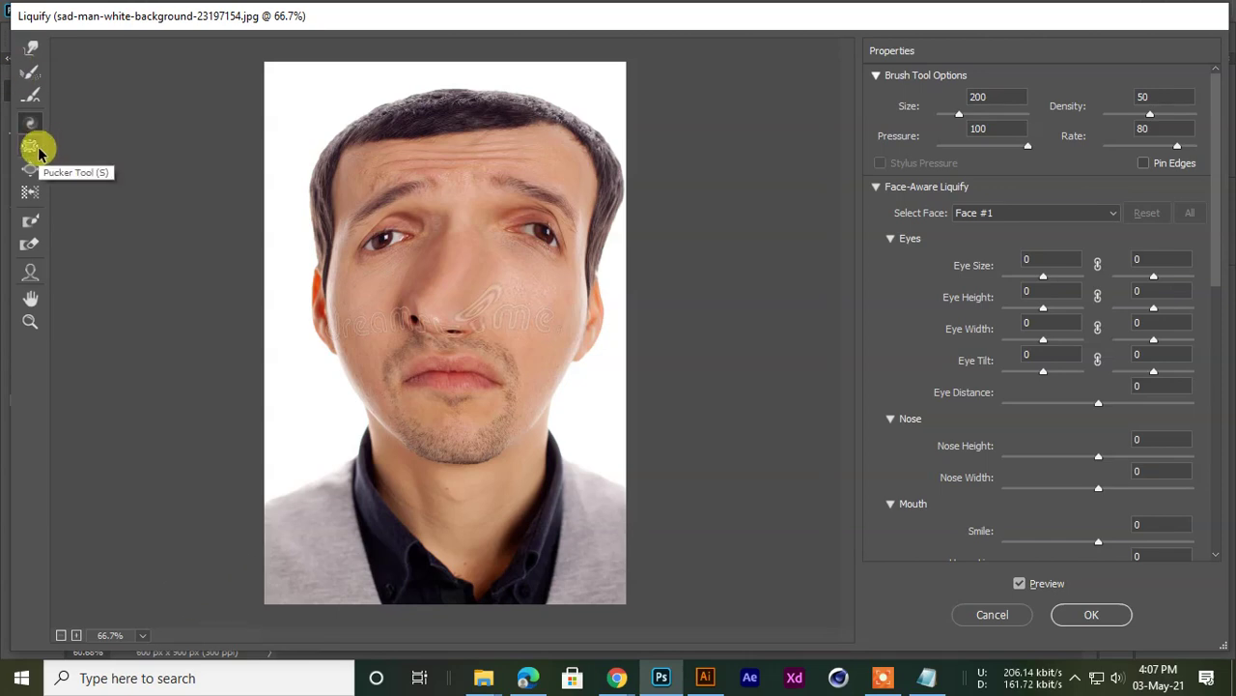
Shrink the man's right eye with the Pucker tool at brush size 100
left_click(30, 147)
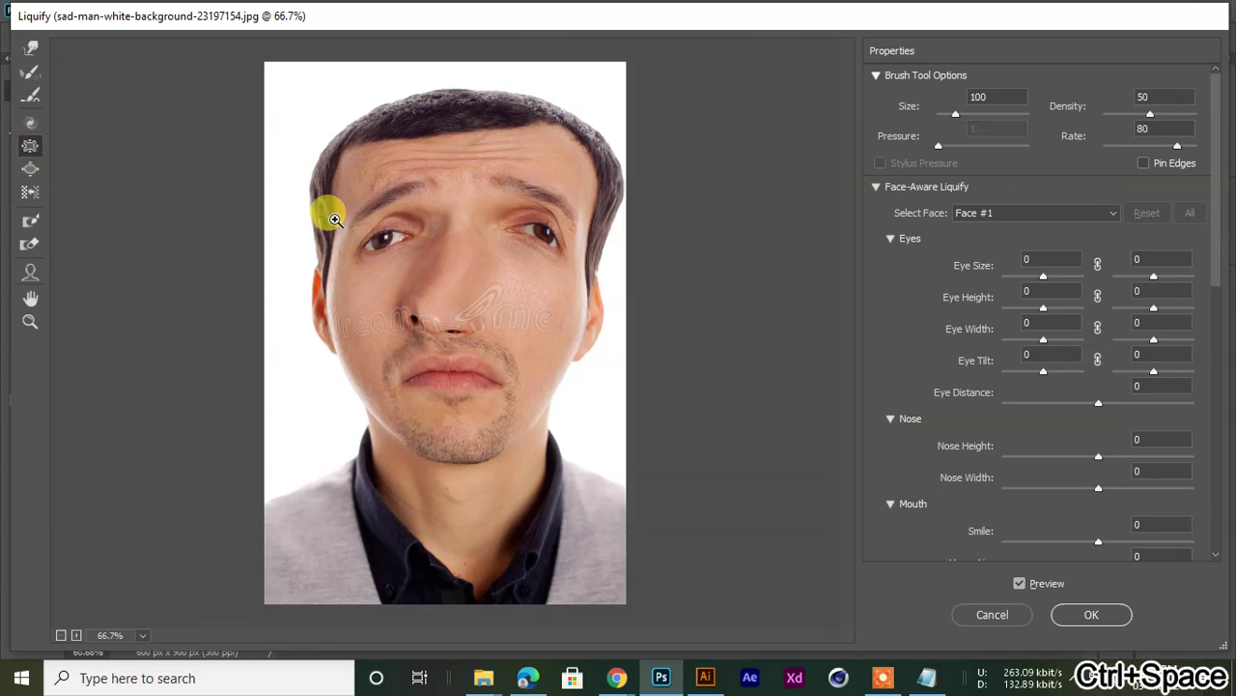
left_click_drag(334, 215, 488, 324)
left_click(360, 230, "ctrl+alt")
left_click(333, 232, "ctrl+alt")
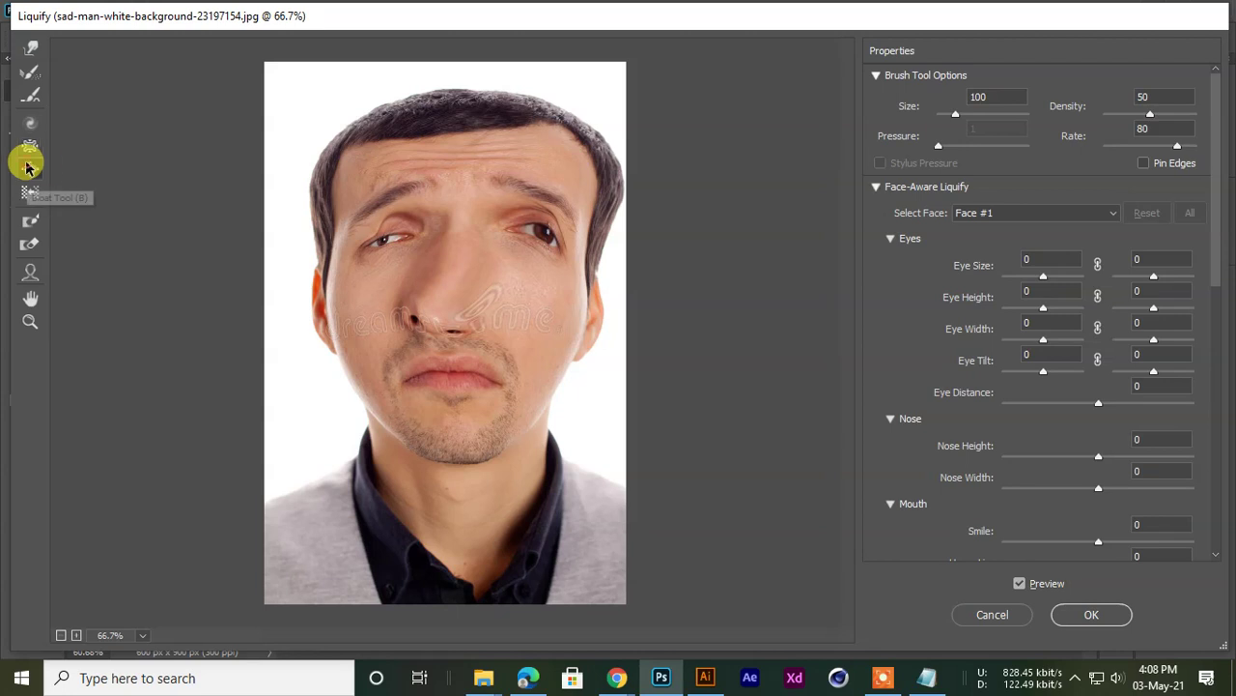
Enlarge both eyes with the Bloat tool at brush size 175, and restore the portrait from all Liquify distortions
left_click(29, 168)
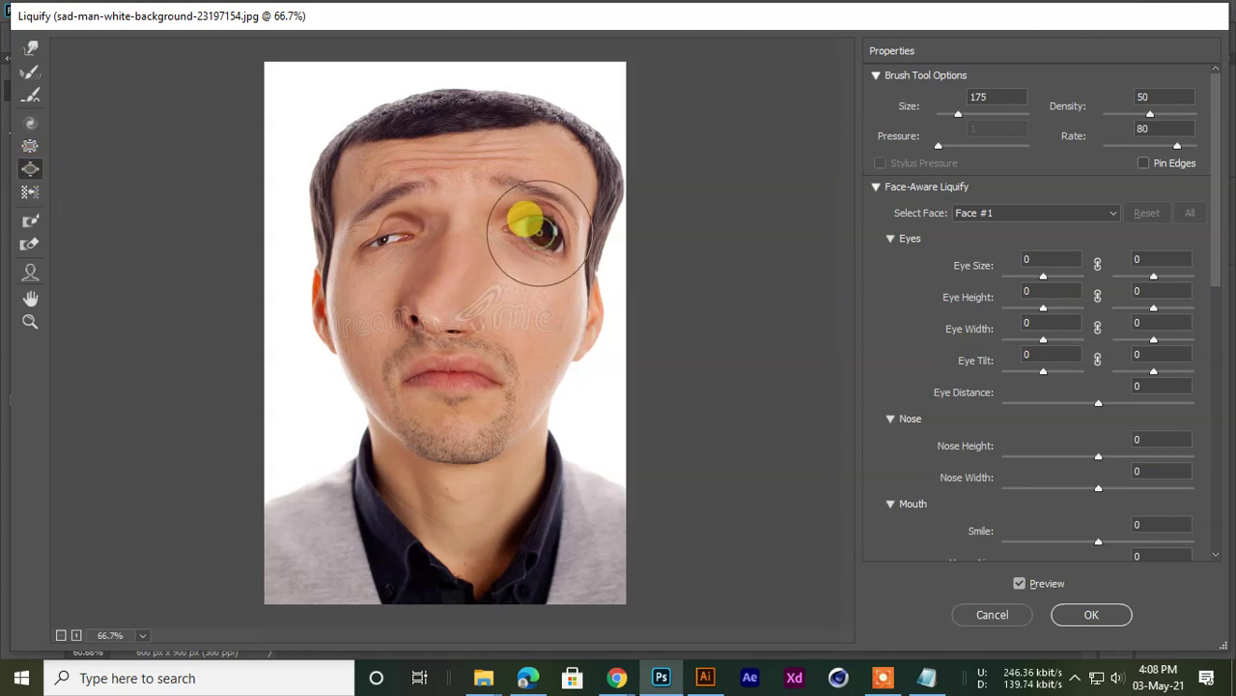
left_click_drag(526, 222, 528, 224)
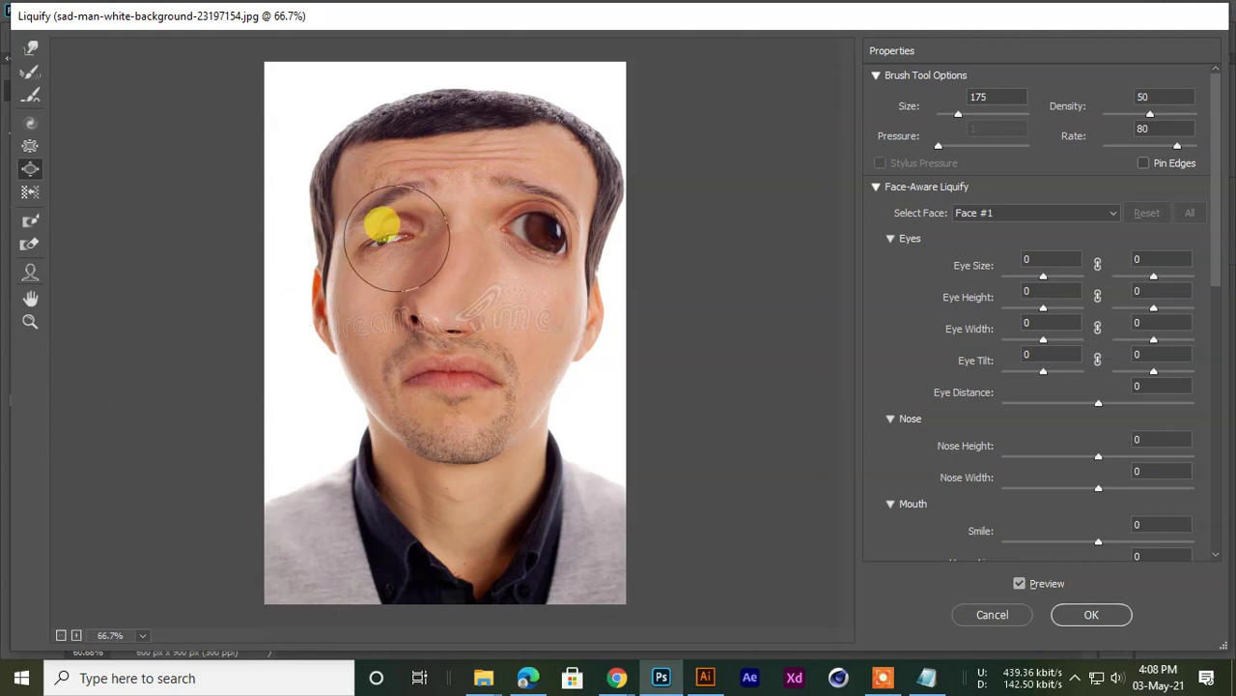
left_click_drag(396, 236, 127, 483)
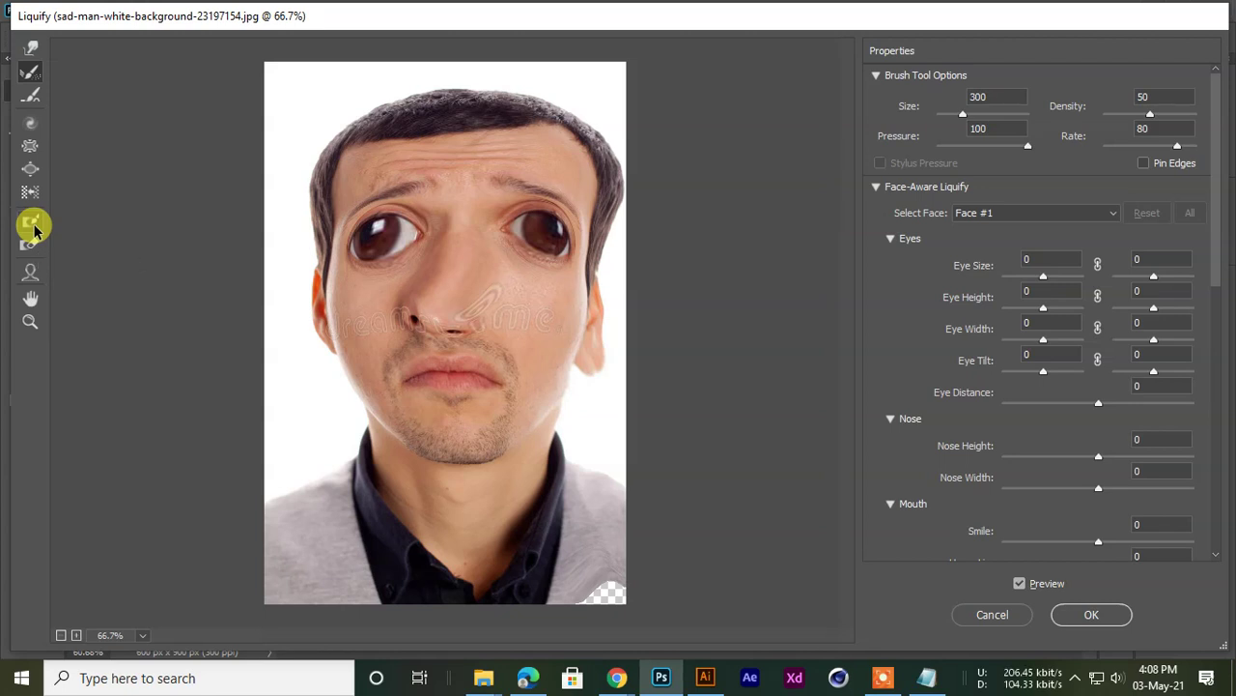
scroll(1148, 455, "down", 10)
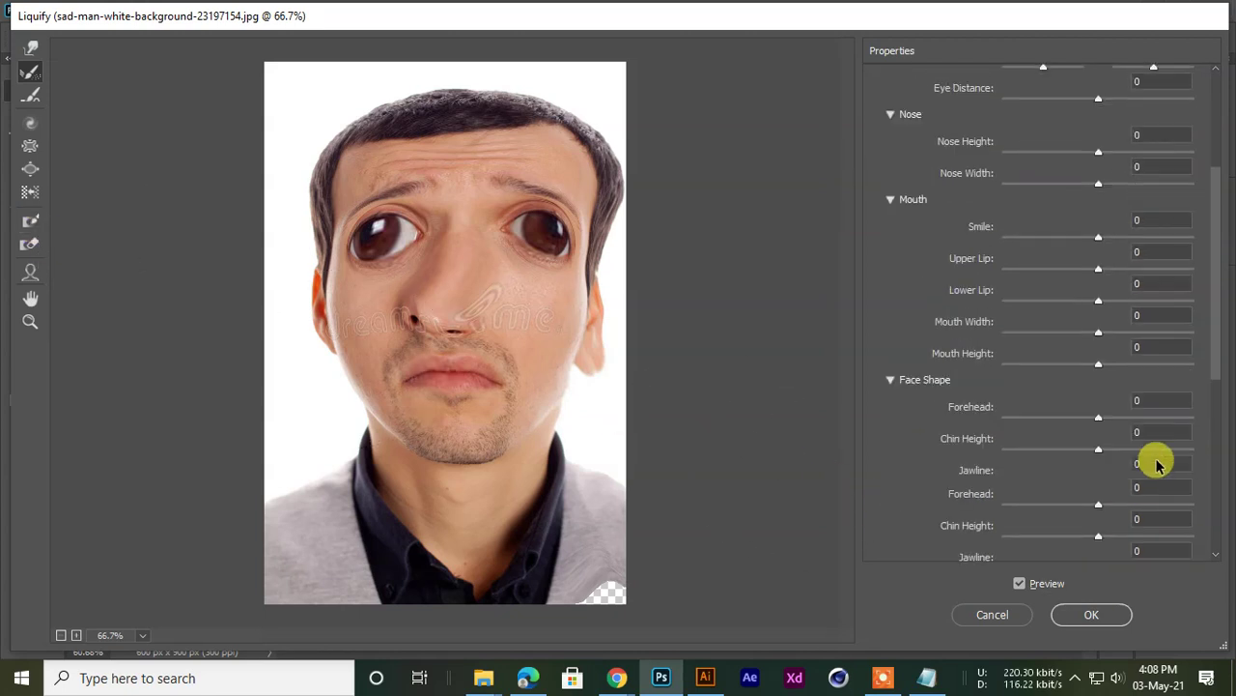
left_click(1142, 542)
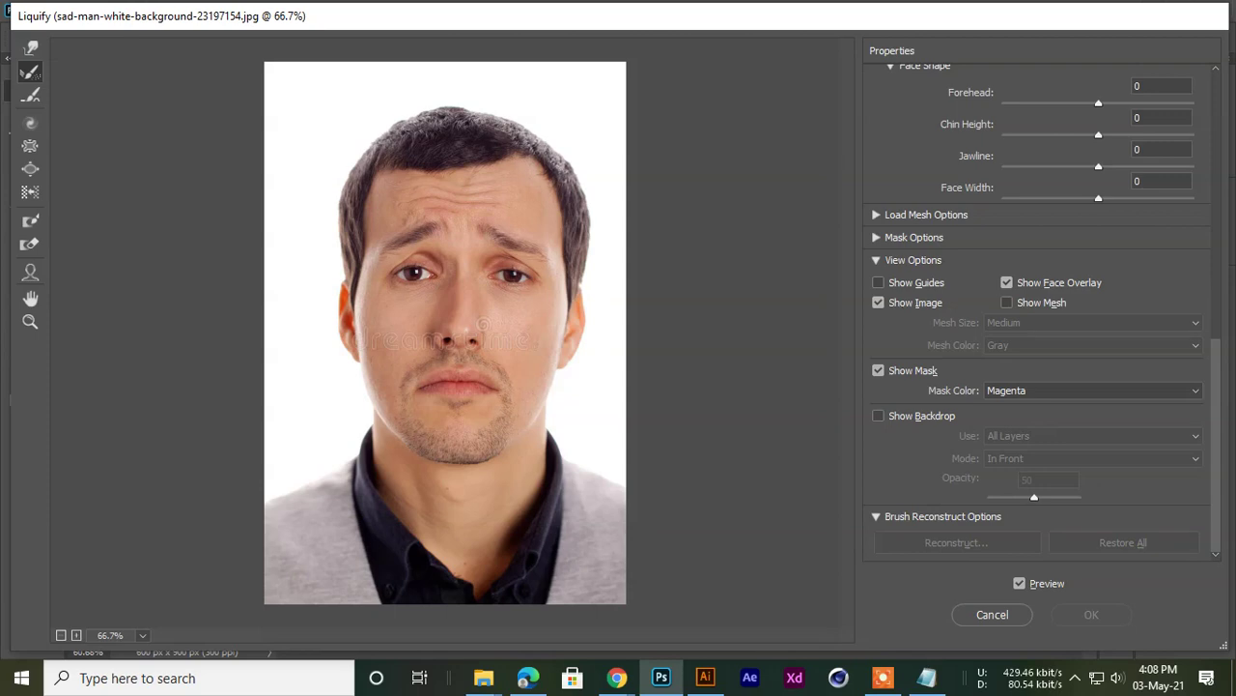
Paint a freeze mask over the lower face and neck, leaving only the lips unmasked
left_click(30, 221)
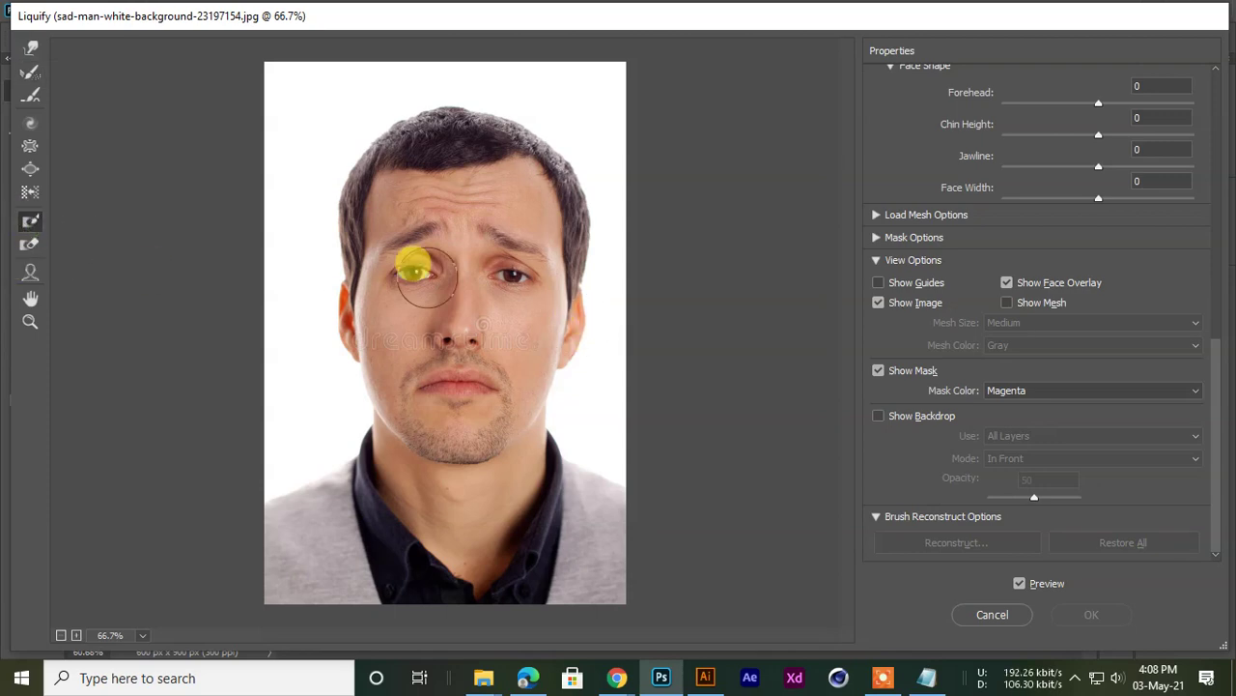
left_click_drag(369, 228, 624, 396)
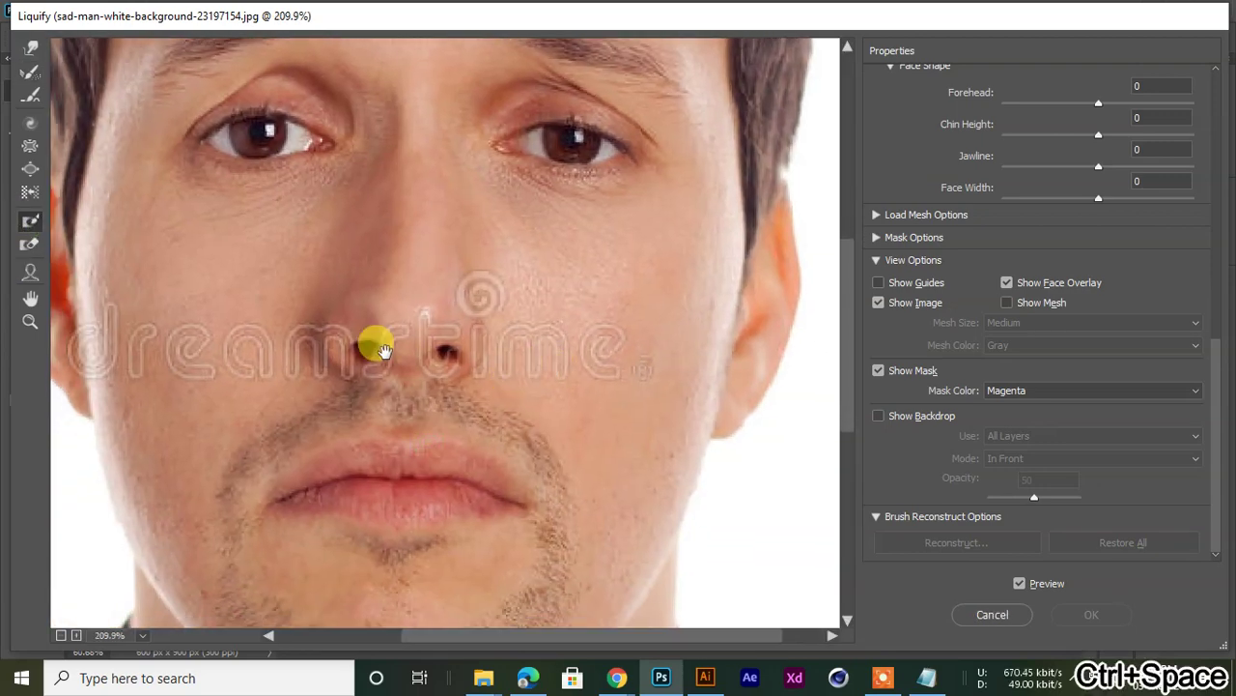
left_click(384, 353, "ctrl+alt")
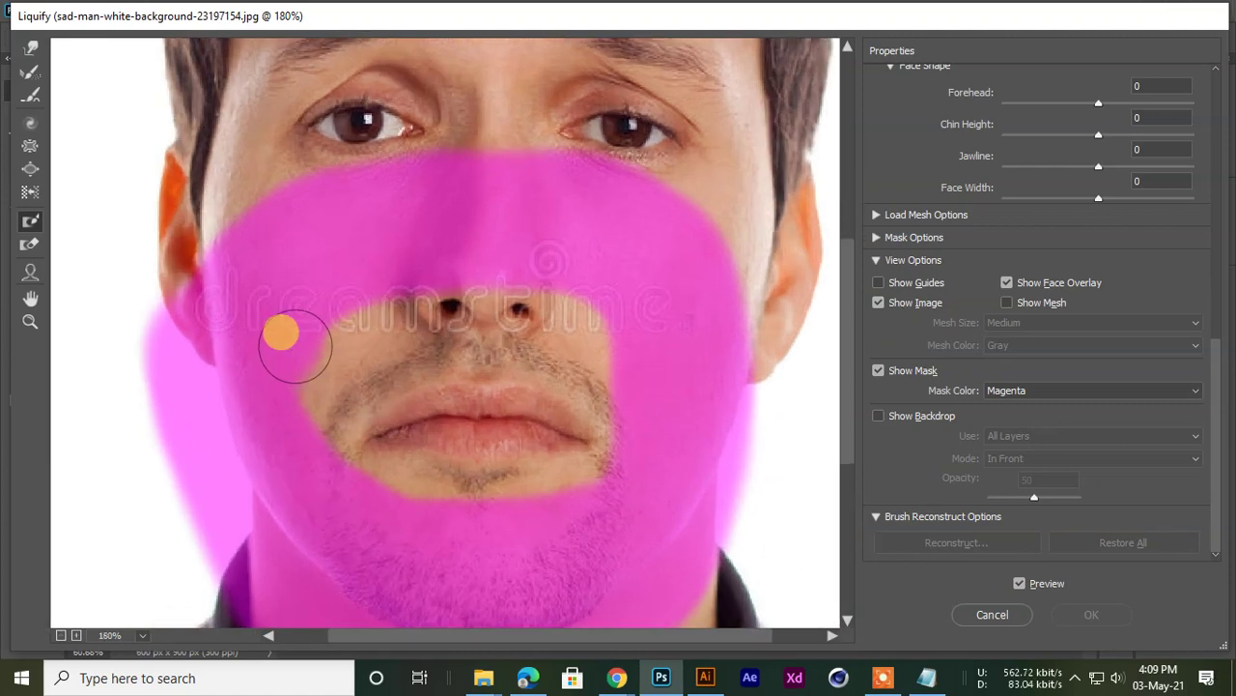
mouse_move(248, 367)
left_mouse_down()
mouse_move(337, 313)
mouse_move(413, 290)
mouse_move(638, 288)
mouse_move(673, 308)
left_mouse_up()
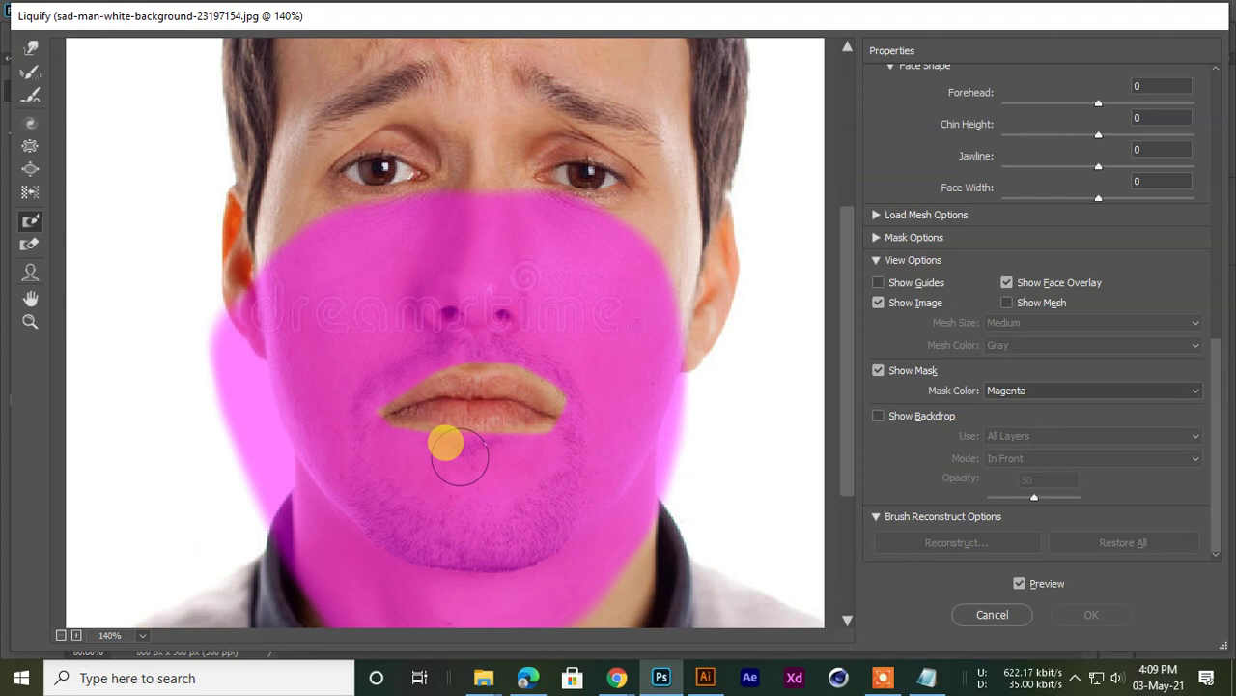
key("ctrl+plus")
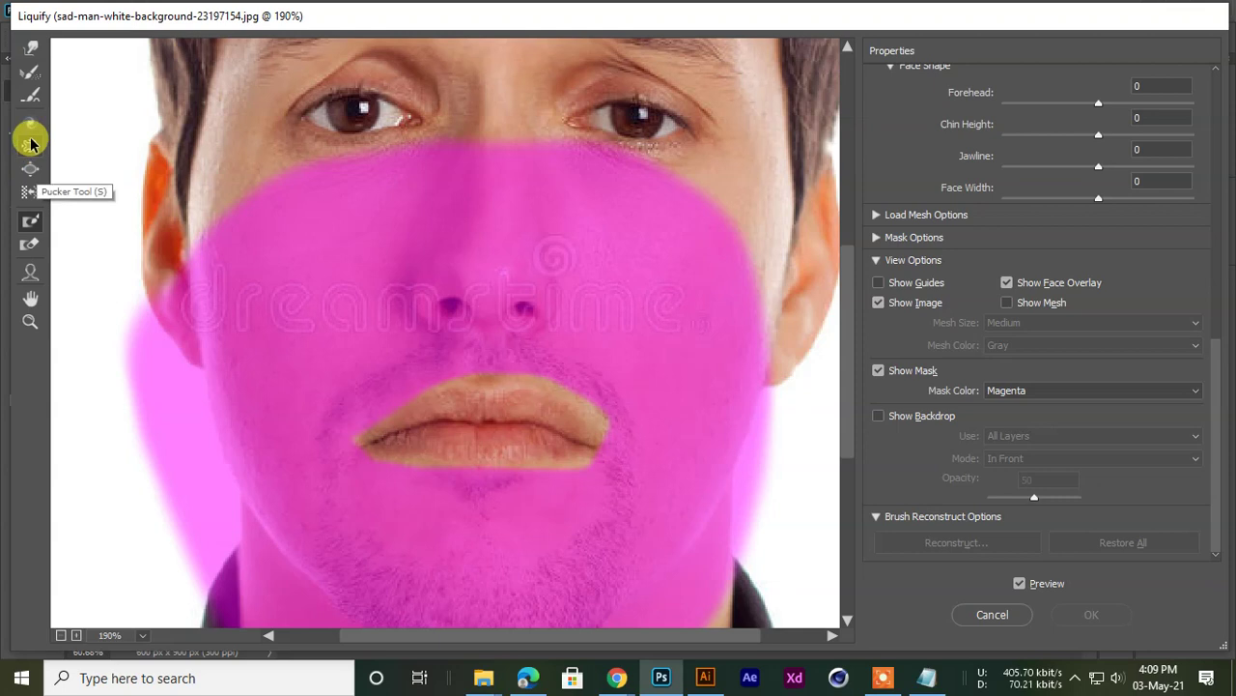
Swell the unmasked lips with the Bloat tool
left_click(27, 168)
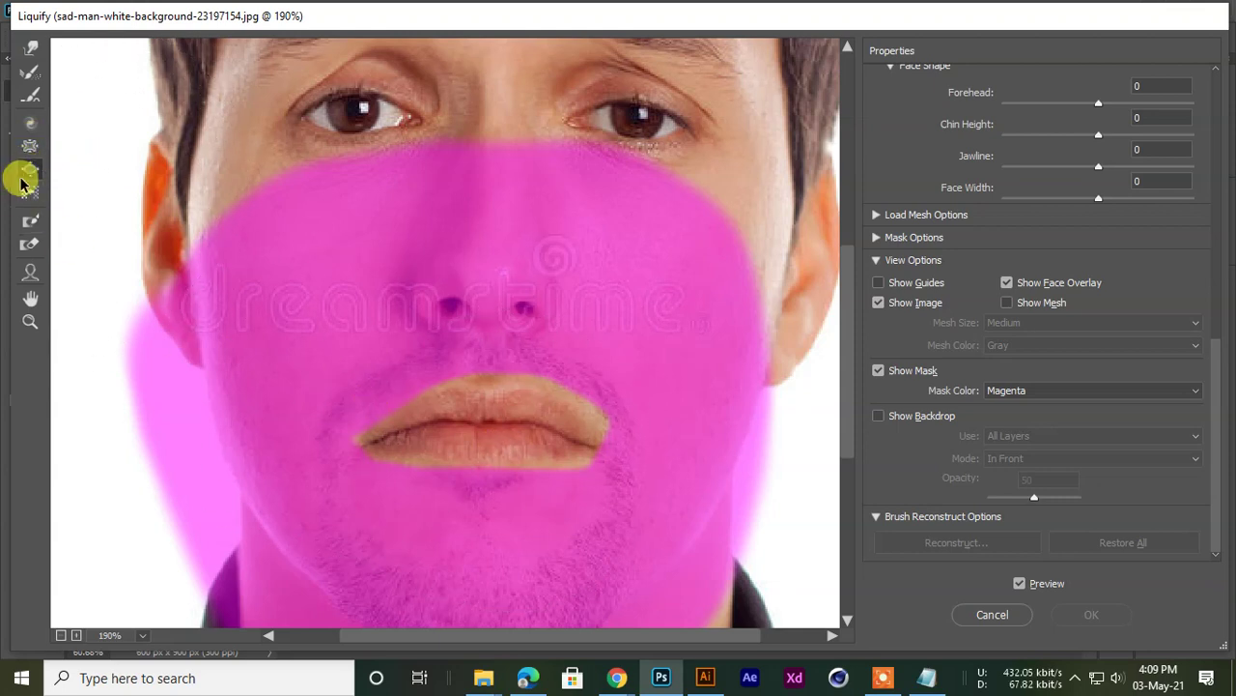
mouse_move(452, 398)
left_mouse_down()
mouse_move(505, 411)
mouse_move(387, 416)
left_mouse_up()
left_click(370, 433)
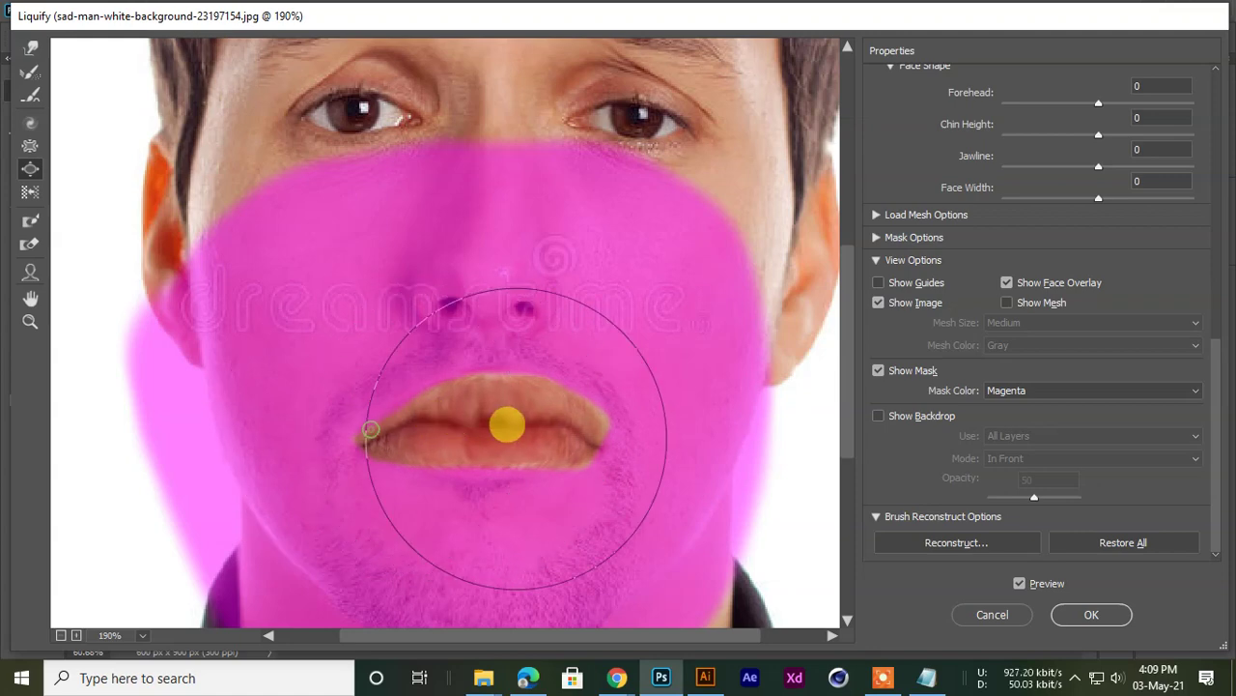
left_click(533, 436)
scroll(469, 466, "down", 5)
scroll(469, 466, "down", 1)
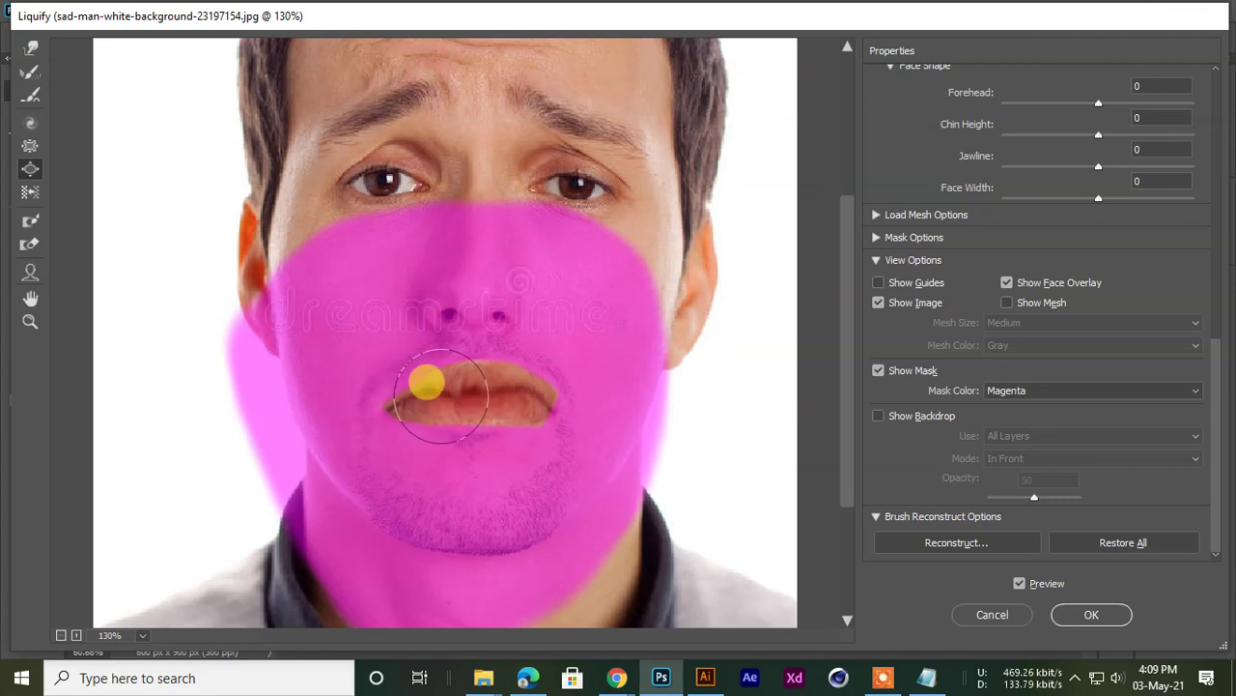
Shrink the unmasked lips into a thin mouth with the Pucker tool
left_click(30, 144)
mouse_move(483, 392)
left_mouse_down()
mouse_move(414, 407)
mouse_move(575, 418)
mouse_move(406, 409)
mouse_move(490, 397)
left_mouse_up()
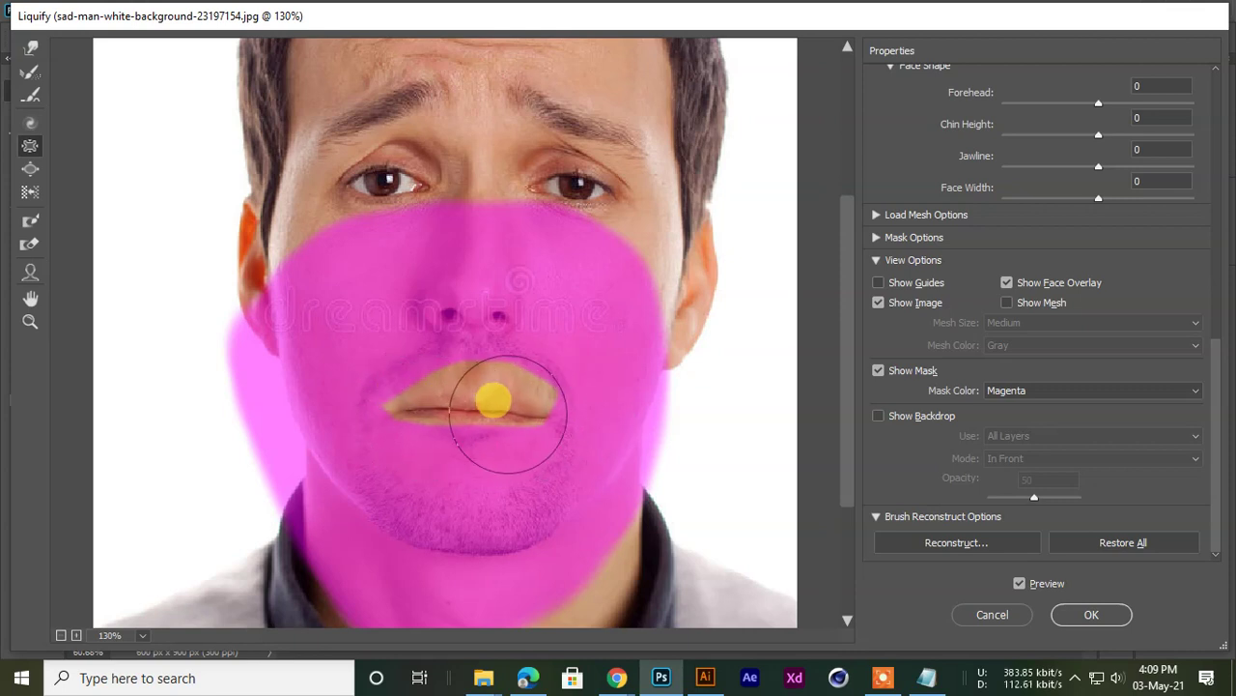
mouse_move(418, 407)
left_mouse_down()
mouse_move(546, 425)
mouse_move(371, 423)
mouse_move(268, 473)
mouse_move(922, 447)
left_mouse_up()
Erase the whole frozen mask with the Thaw Mask tool, and start freezing the nose area with the Freeze Mask tool
left_click(43, 239)
mouse_move(444, 386)
left_mouse_down()
mouse_move(687, 500)
mouse_move(513, 226)
mouse_move(451, 337)
left_mouse_up()
key("ctrl+minus")
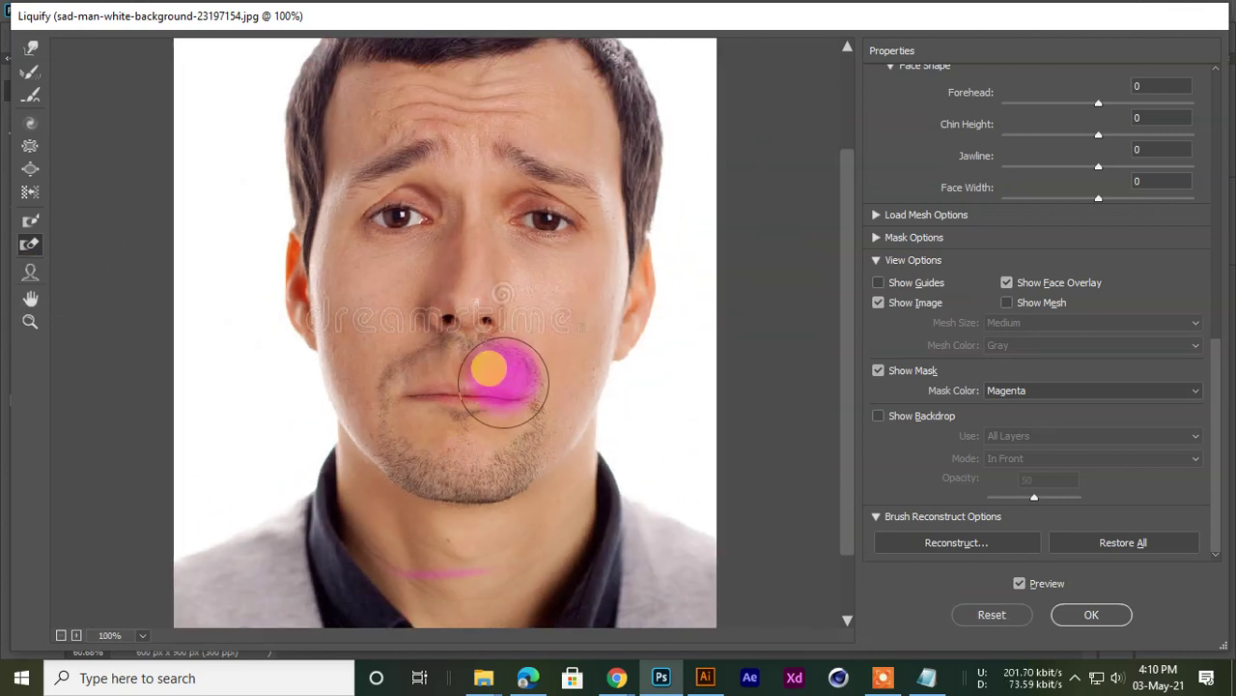
mouse_move(420, 378)
left_mouse_down()
mouse_move(298, 386)
mouse_move(511, 455)
mouse_move(552, 439)
mouse_move(359, 428)
mouse_move(450, 422)
mouse_move(395, 518)
left_mouse_up()
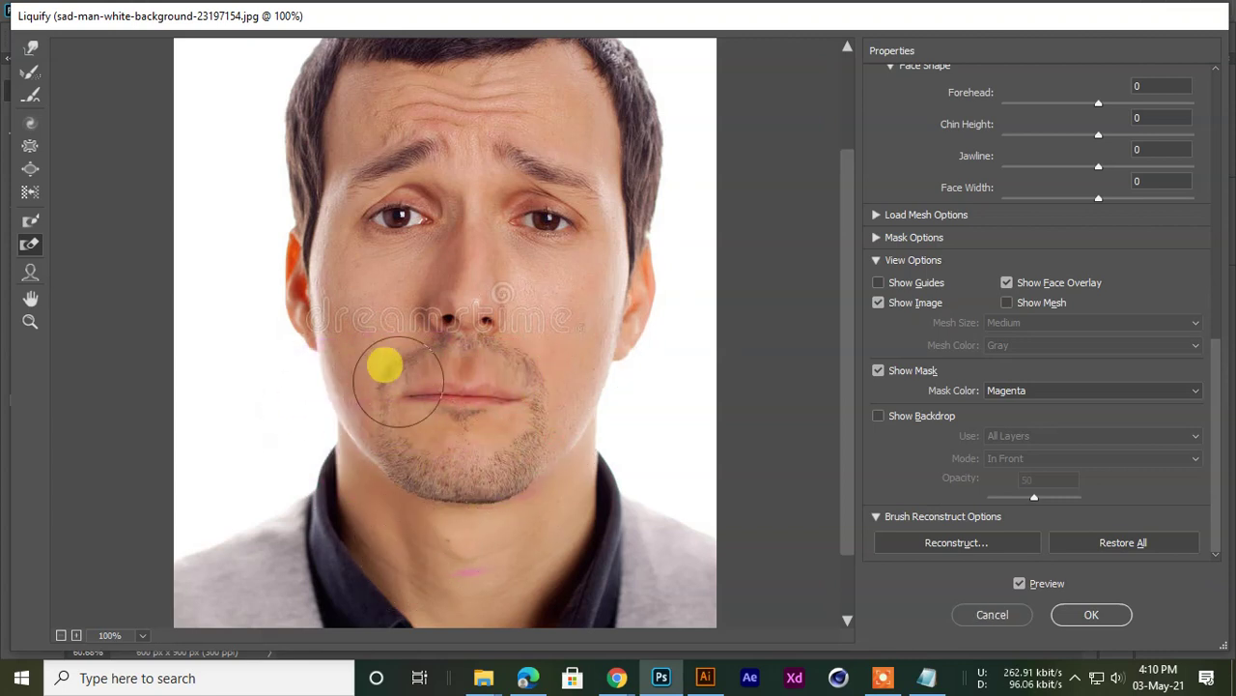
mouse_move(361, 378)
left_mouse_down()
mouse_move(474, 412)
mouse_move(251, 428)
left_mouse_up()
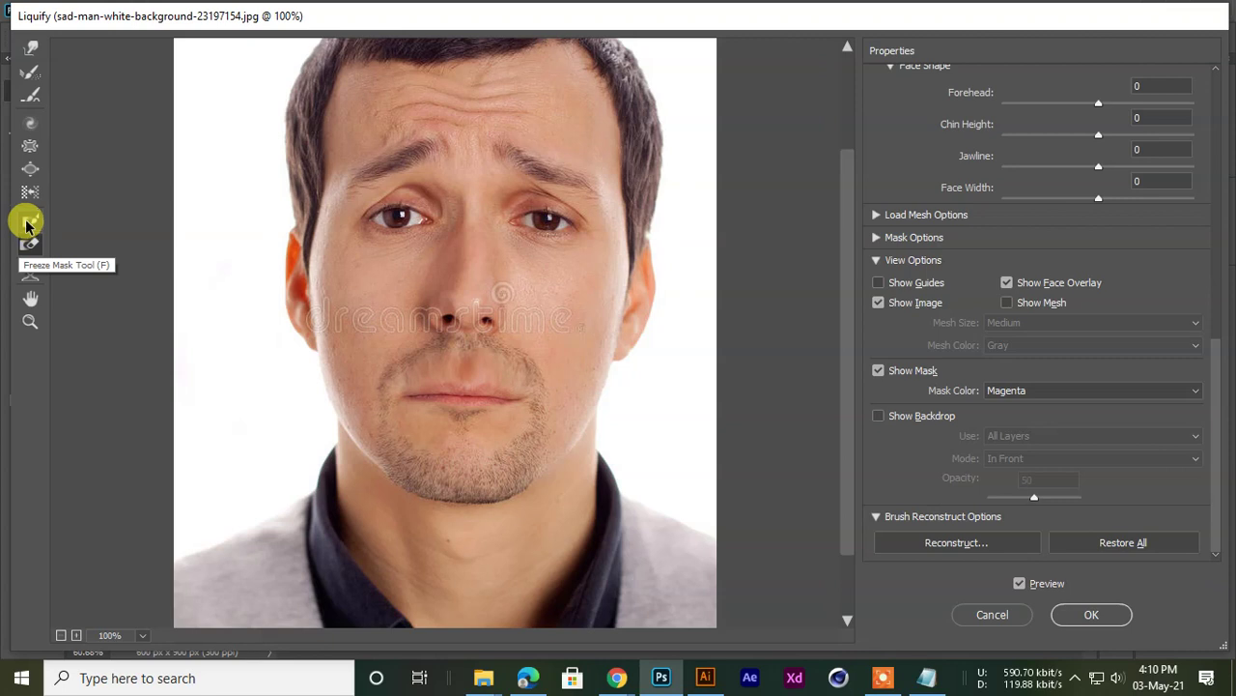
left_click(26, 224)
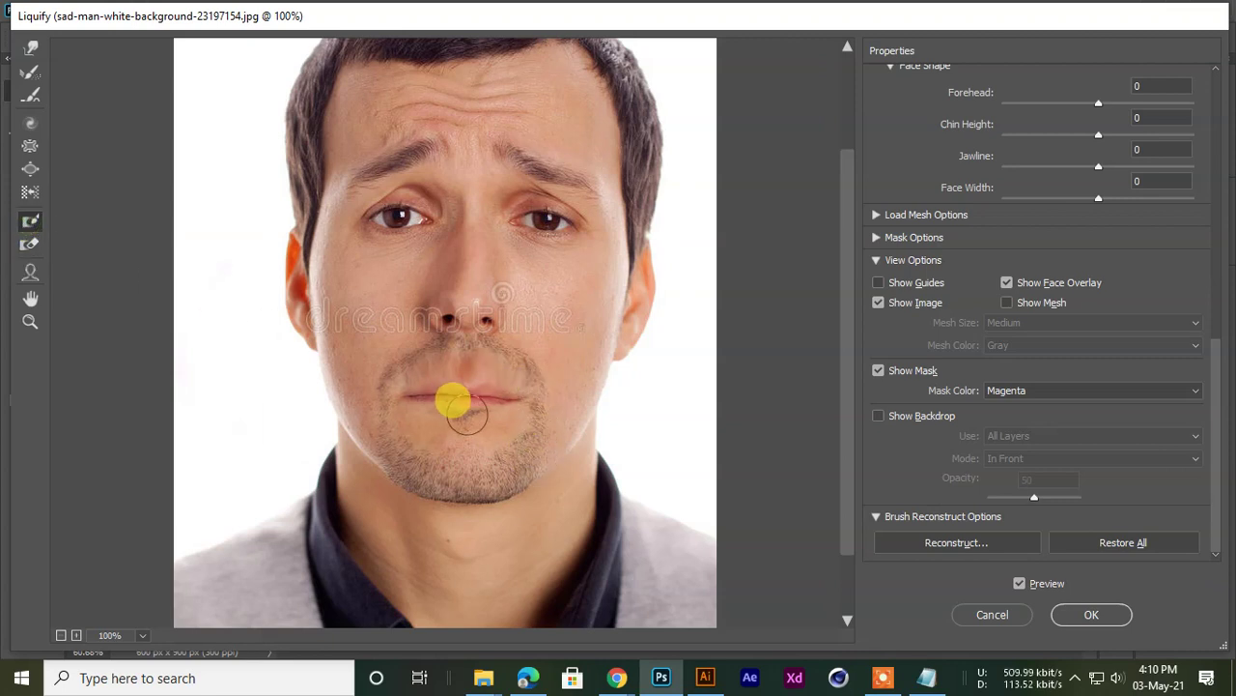
mouse_move(502, 291)
left_mouse_down()
mouse_move(519, 295)
mouse_move(455, 320)
left_mouse_up()
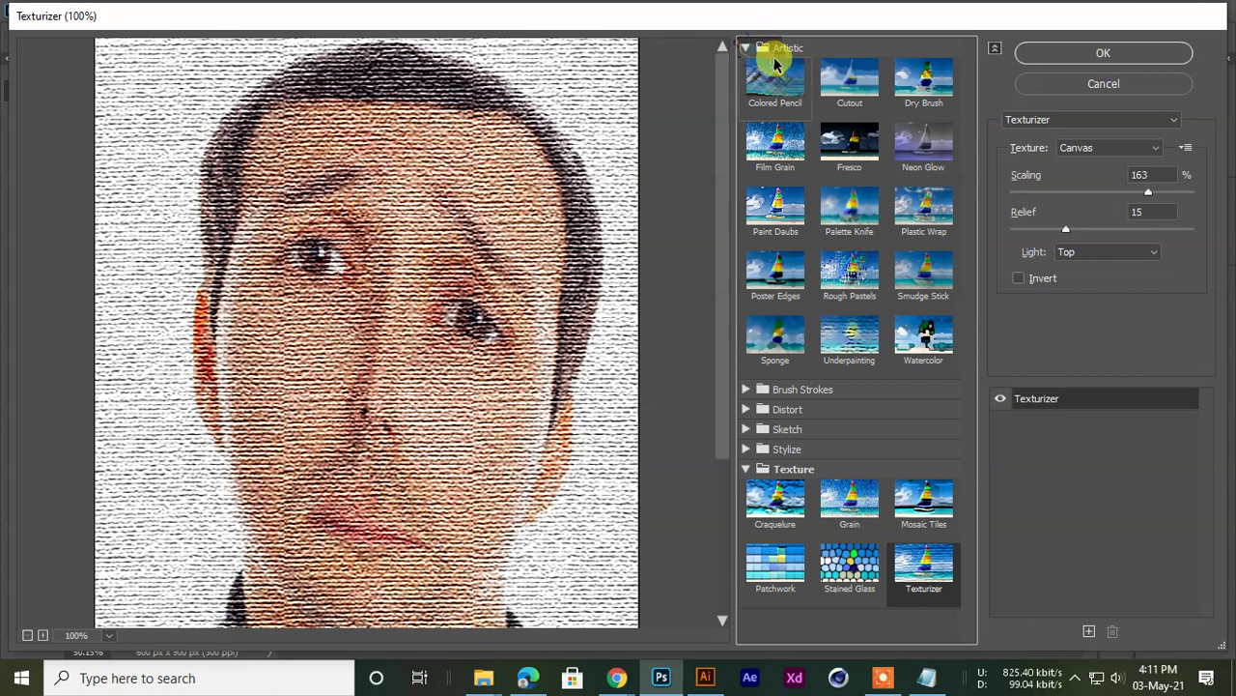
Preview the Dry Brush, Film Grain, Fresco, Neon Glow and Palette Knife artistic filters on the portrait in the Filter Gallery
left_click(923, 87)
left_click(784, 140)
left_click(855, 143)
left_click(917, 145)
left_click(870, 198)
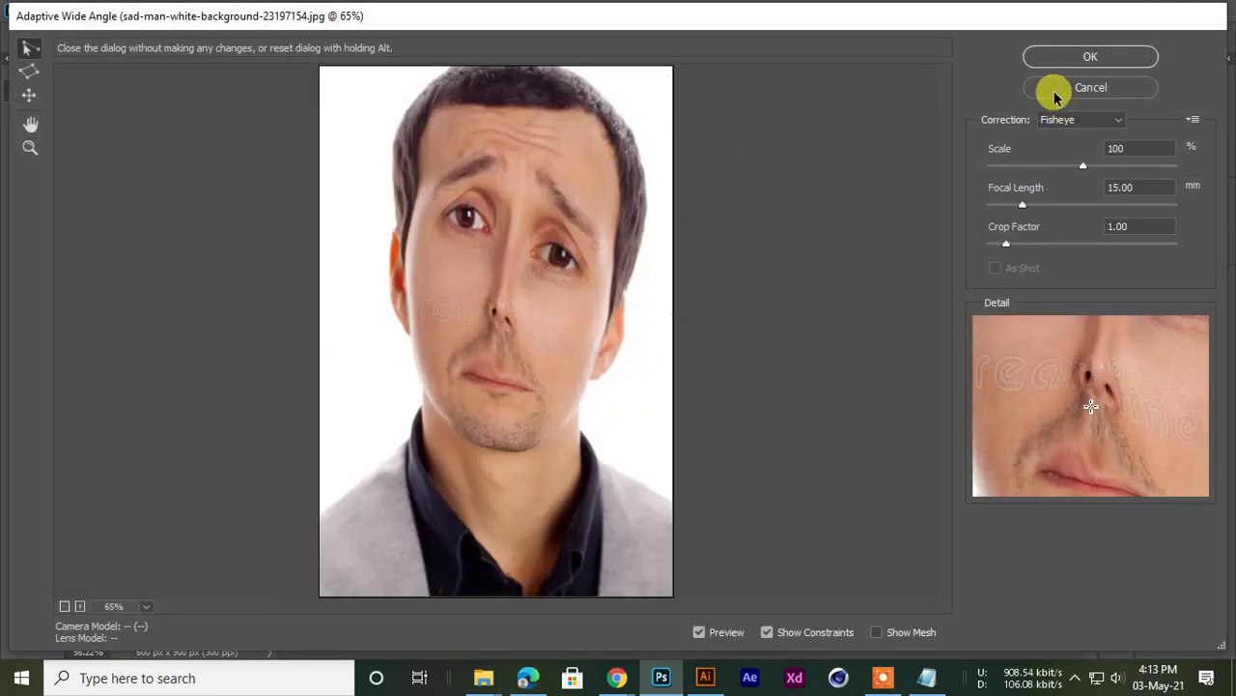
Close the Adaptive Wide Angle dialog and preview the Dry Brush filter on the portrait in the Filter Gallery
left_click(1063, 58)
left_click(249, 11)
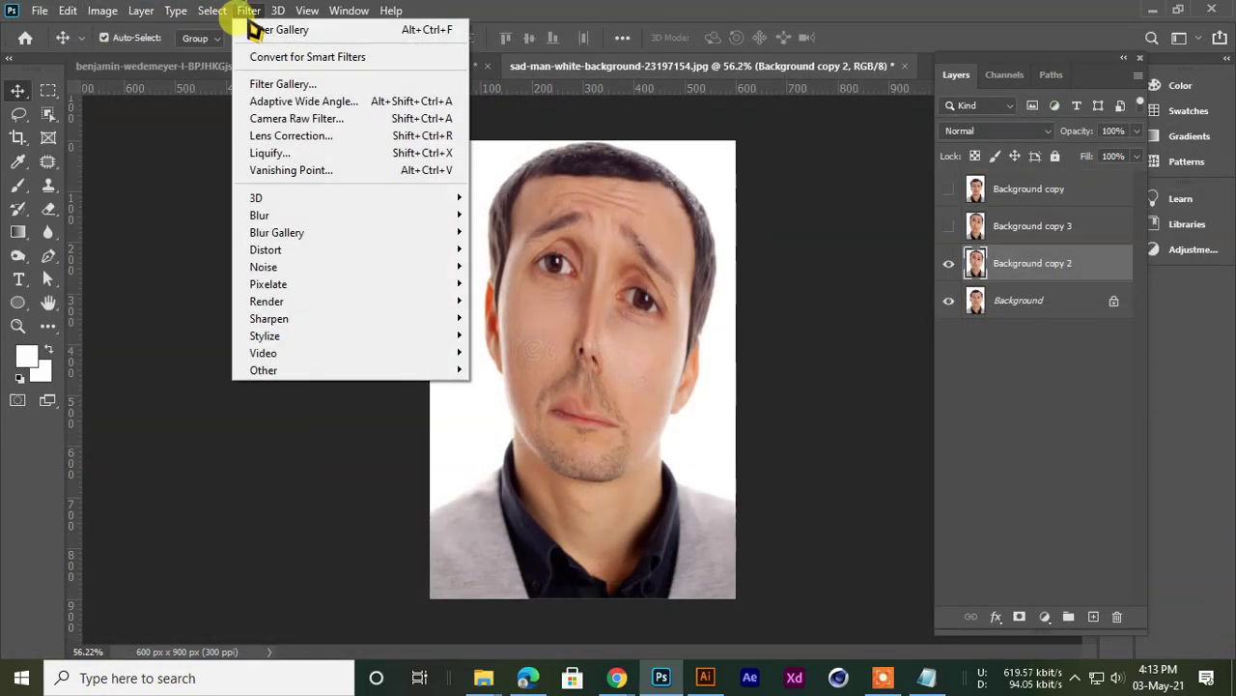
left_click(278, 85)
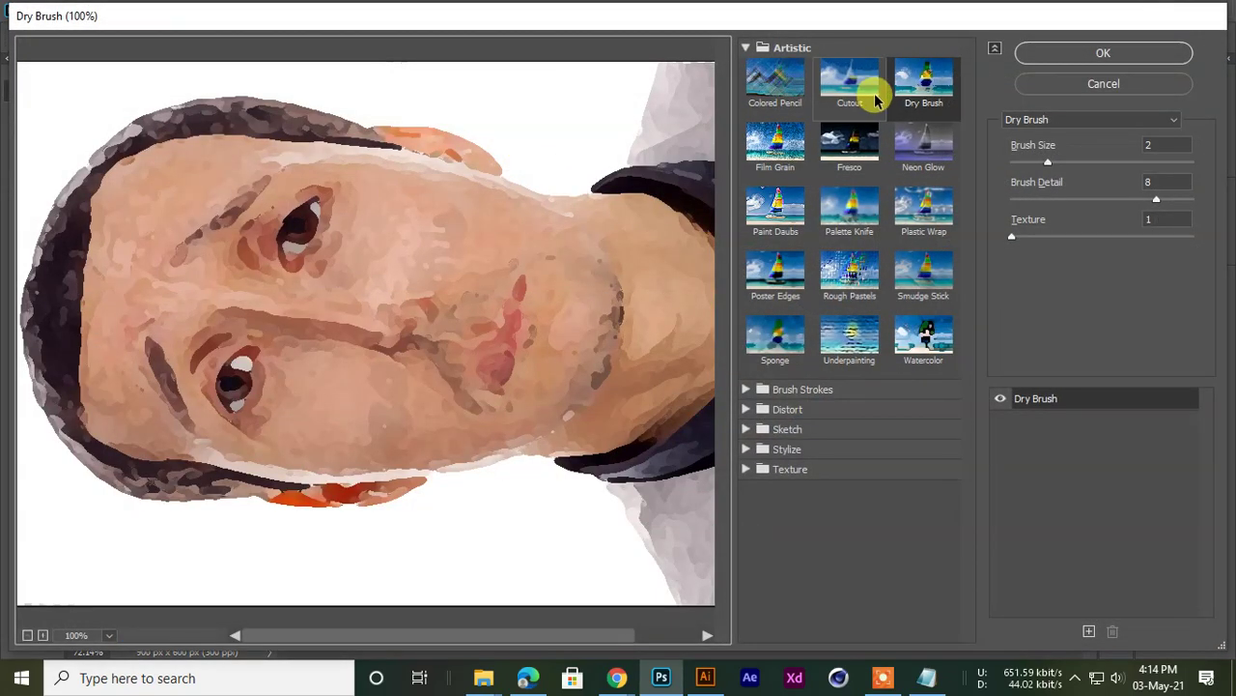
left_click(918, 85)
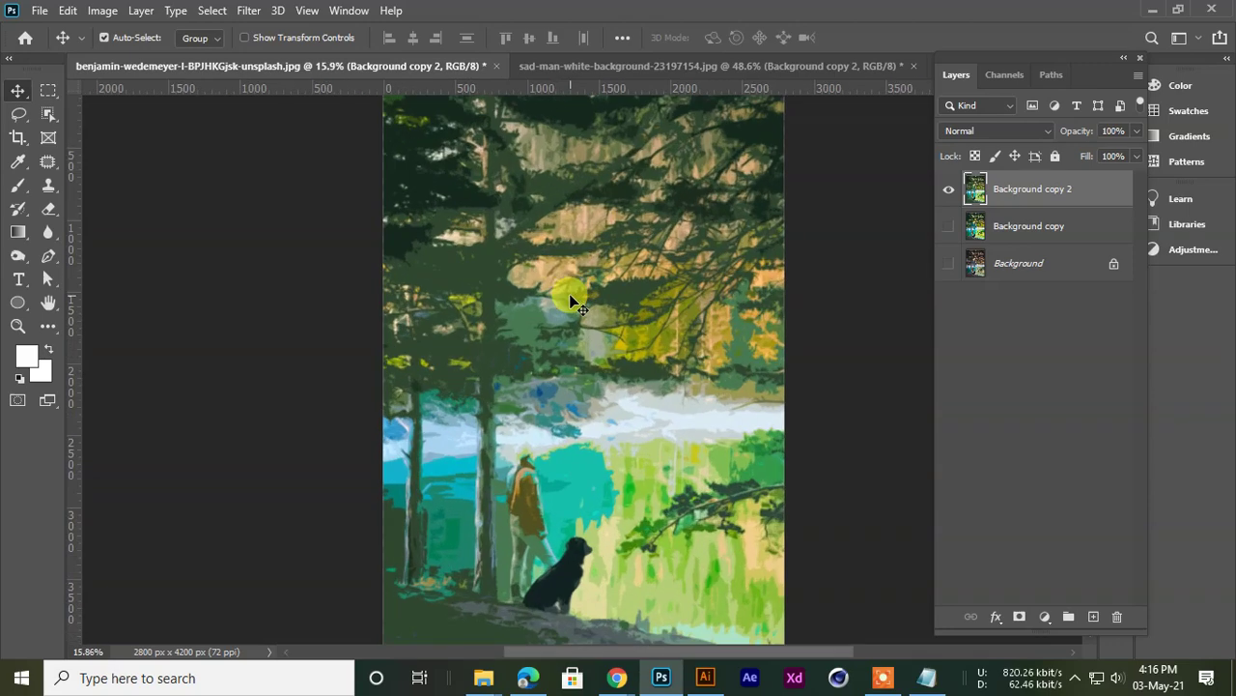
scroll(474, 204, "down", 2)
scroll(499, 273, "up", 1)
scroll(502, 273, "down", 1)
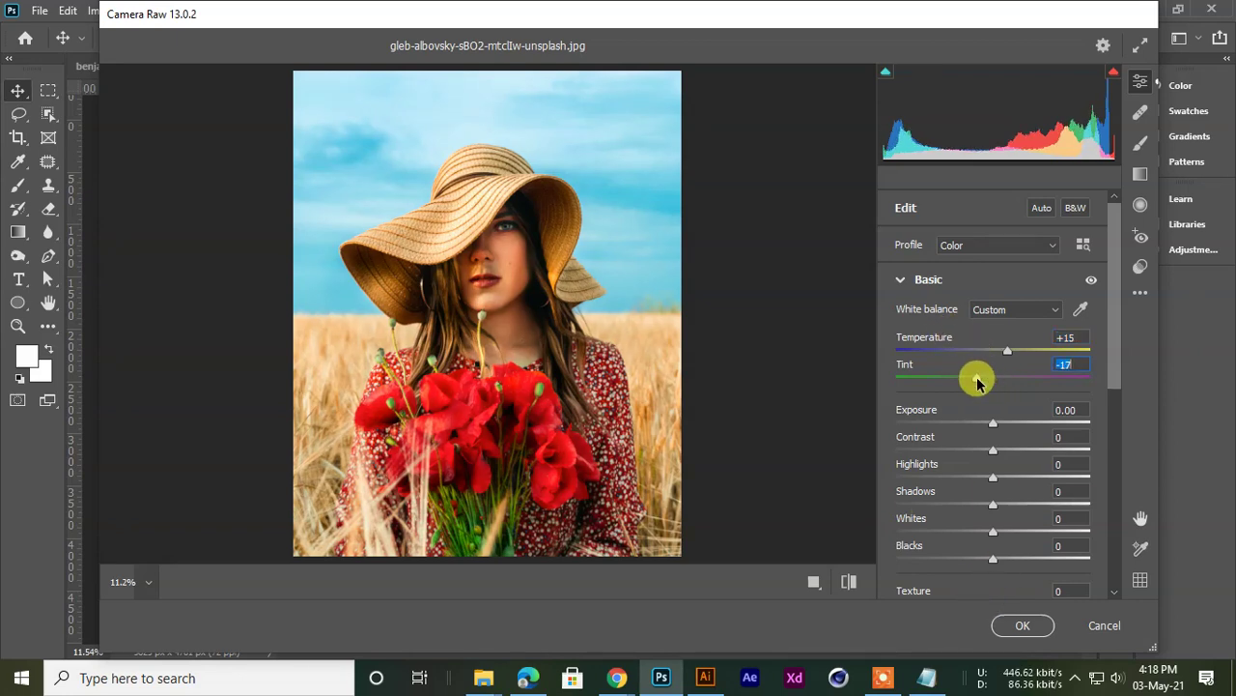
Apply the Camera Raw white balance with temperature +15 and tint -17 to the photo of the woman in the hat
left_click(1023, 625)
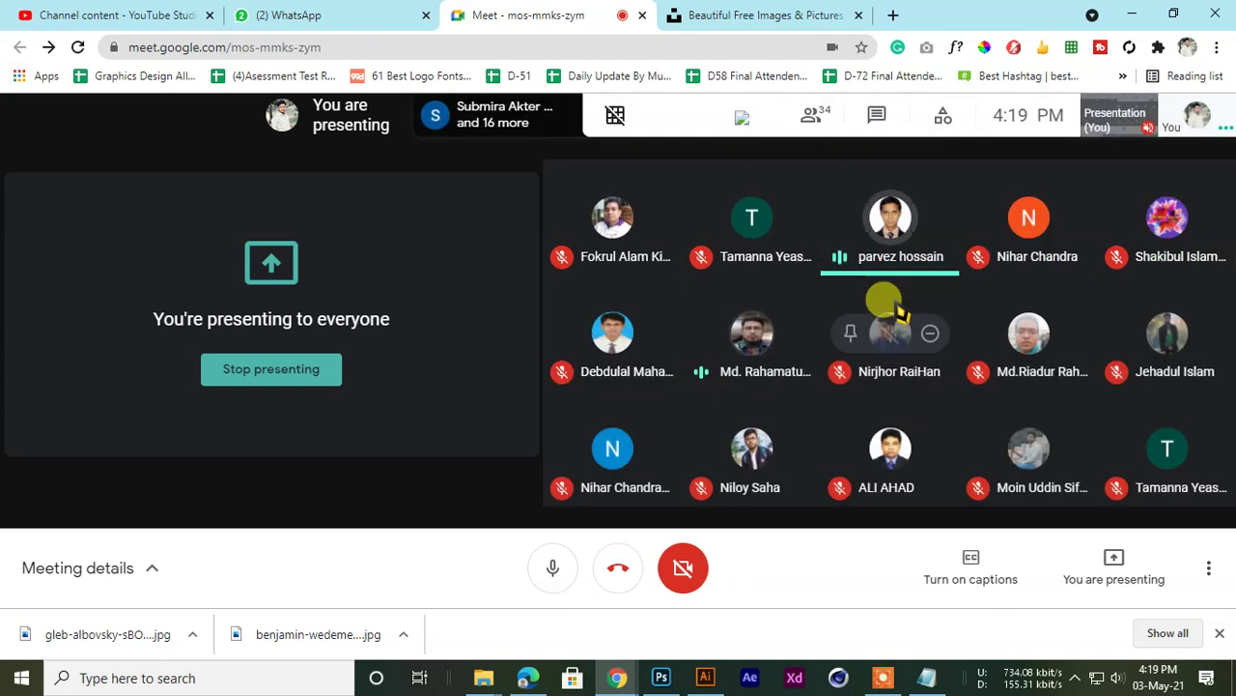
Minimize the browser with the meeting and cycle through the open Photoshop documents
left_click(1131, 13)
key("ctrl+Tab")
key("ctrl+Tab")
key("ctrl+Tab")
key("ctrl+Tab")
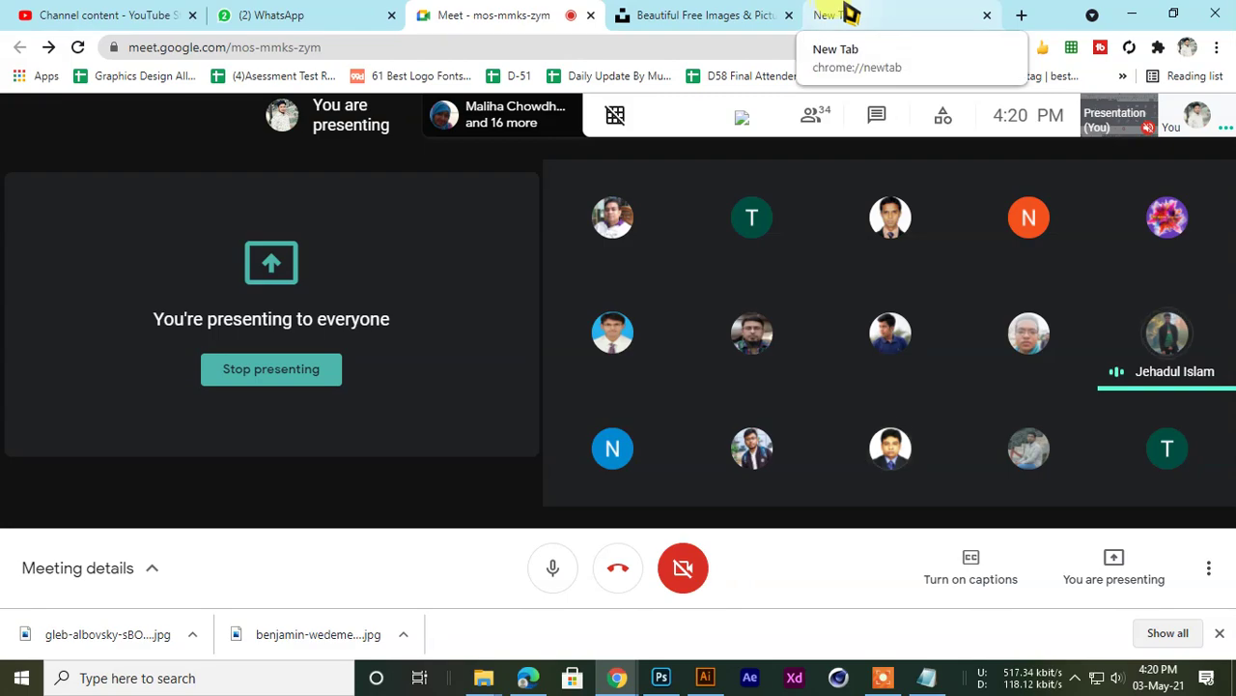
left_click(840, 13)
left_click(717, 13)
left_click(848, 14)
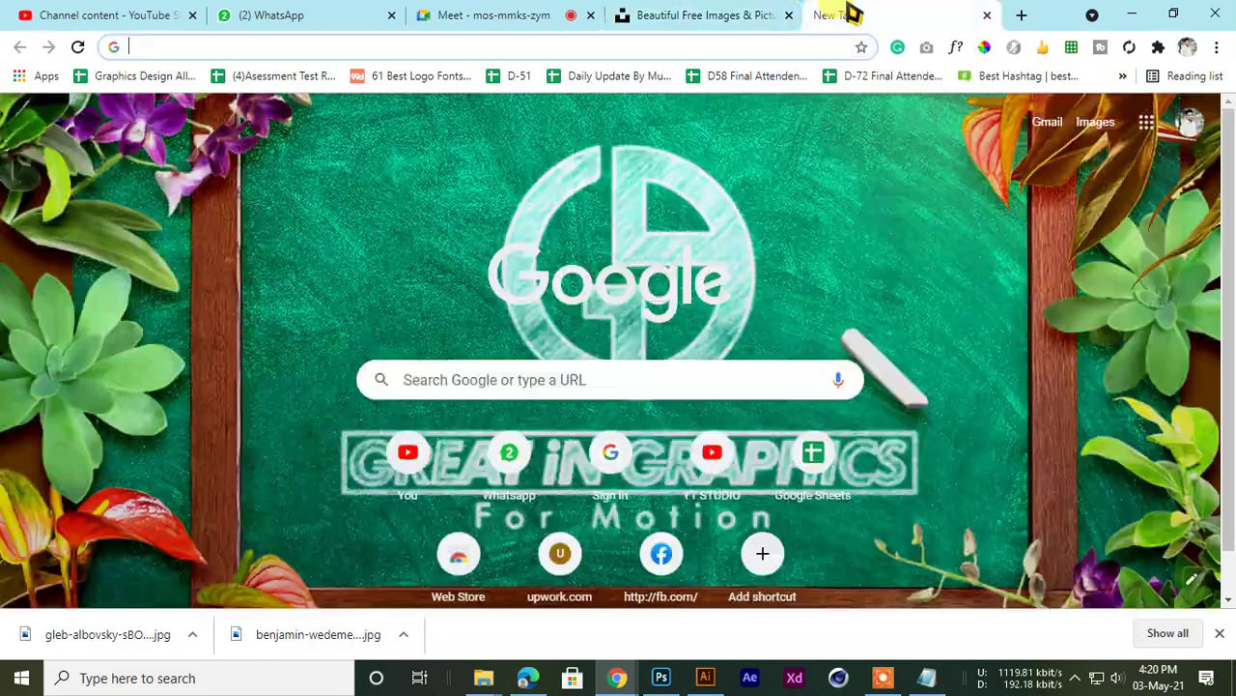
left_click(763, 15)
left_click(556, 14)
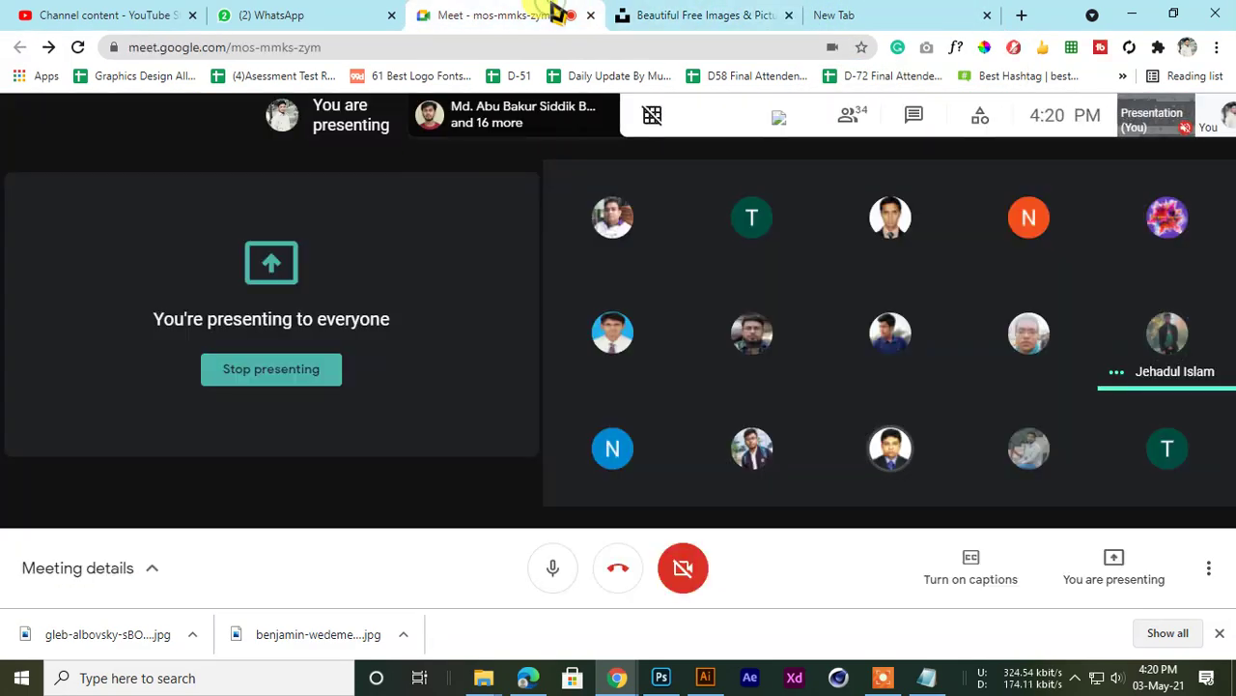
left_click(841, 14)
left_click(705, 15)
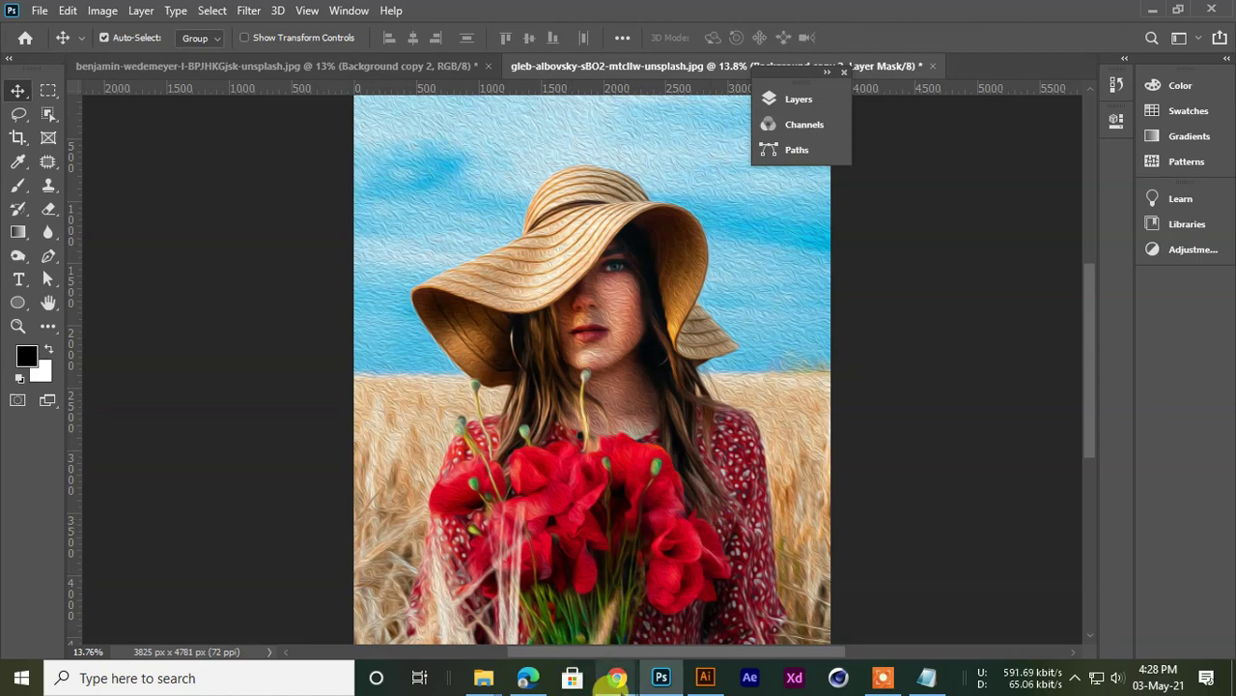
Switch to Chrome and preview the superhero caricature among the Google results for caricature images
mouse_move(608, 676)
left_click(541, 616)
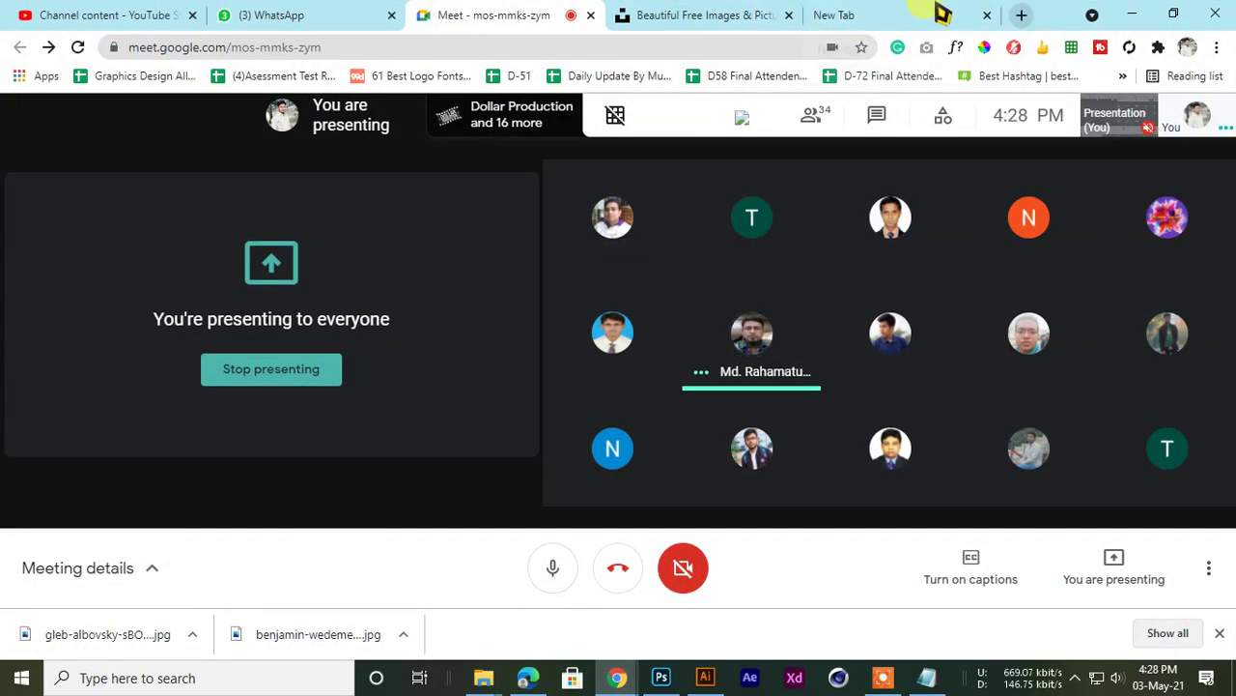
left_click(991, 13)
left_click(759, 12)
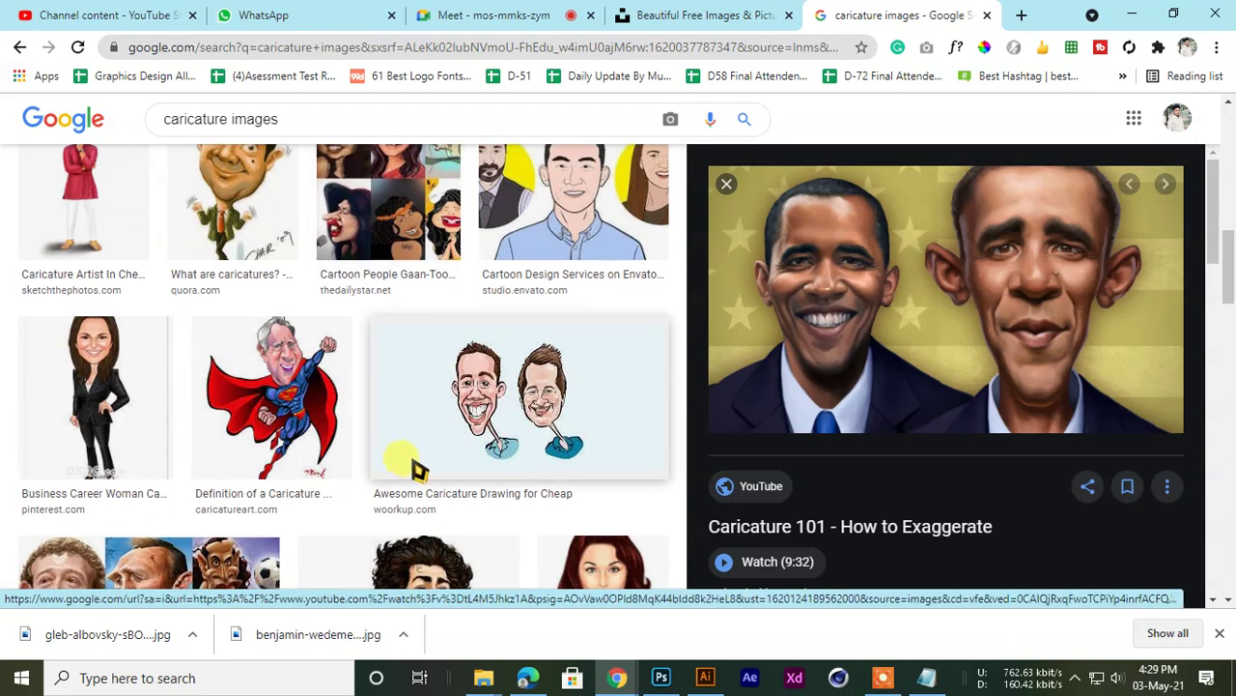
left_click(258, 414)
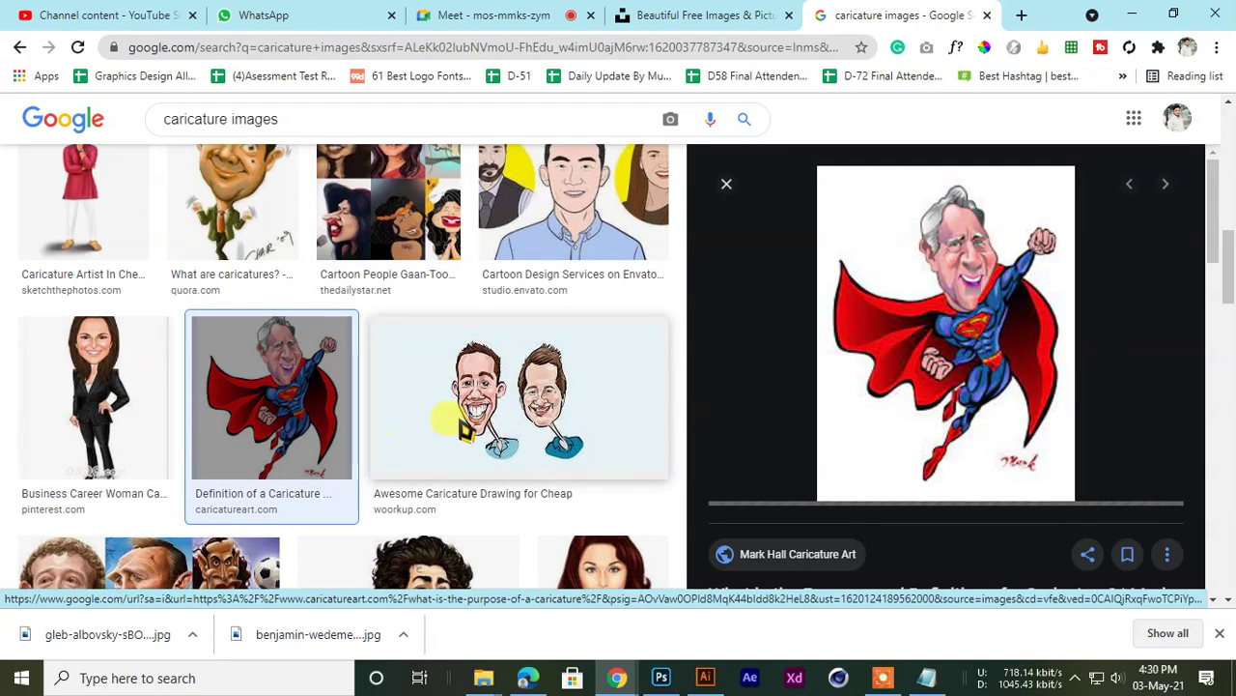
left_click(757, 10)
left_click(834, 11)
left_click(732, 12)
left_click(503, 10)
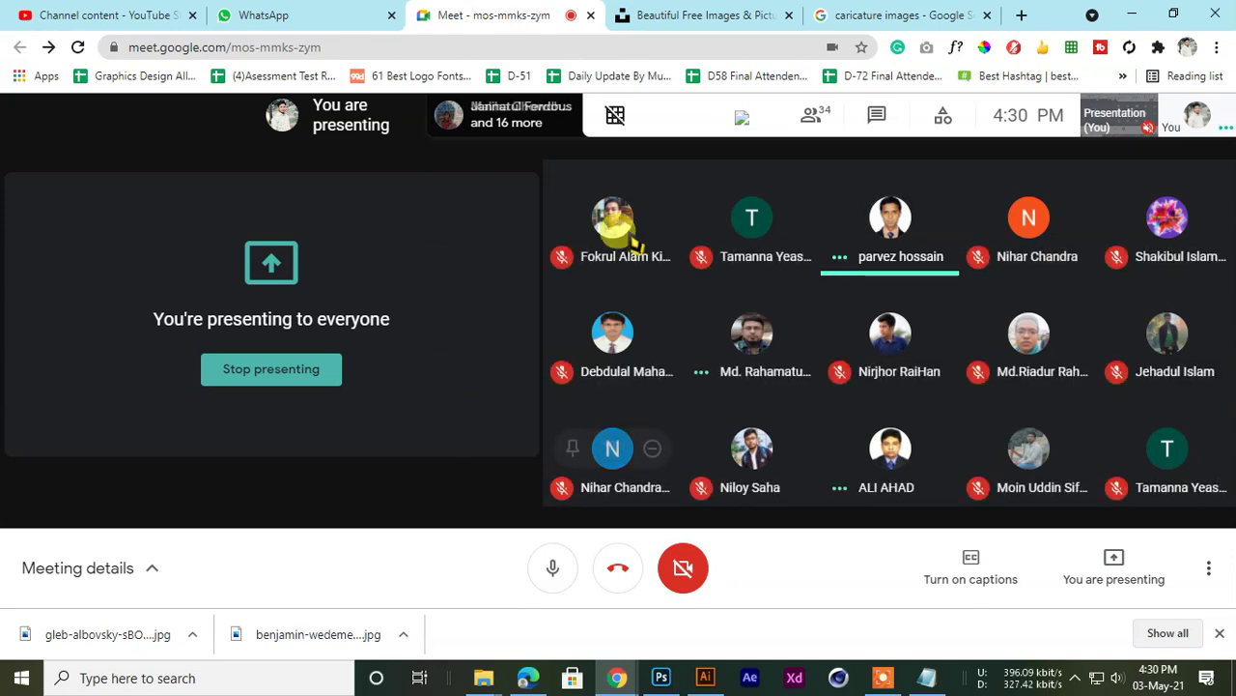
left_click(745, 11)
left_click(835, 12)
left_click(502, 14)
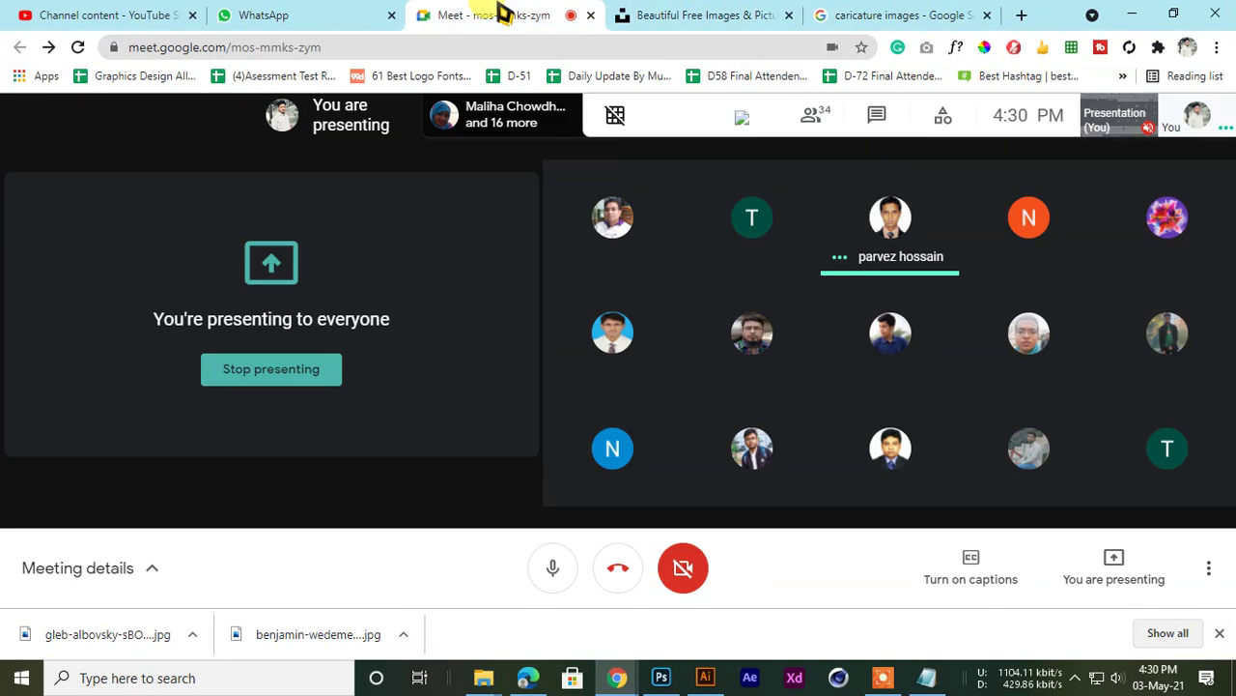
left_click(819, 12)
left_click(715, 14)
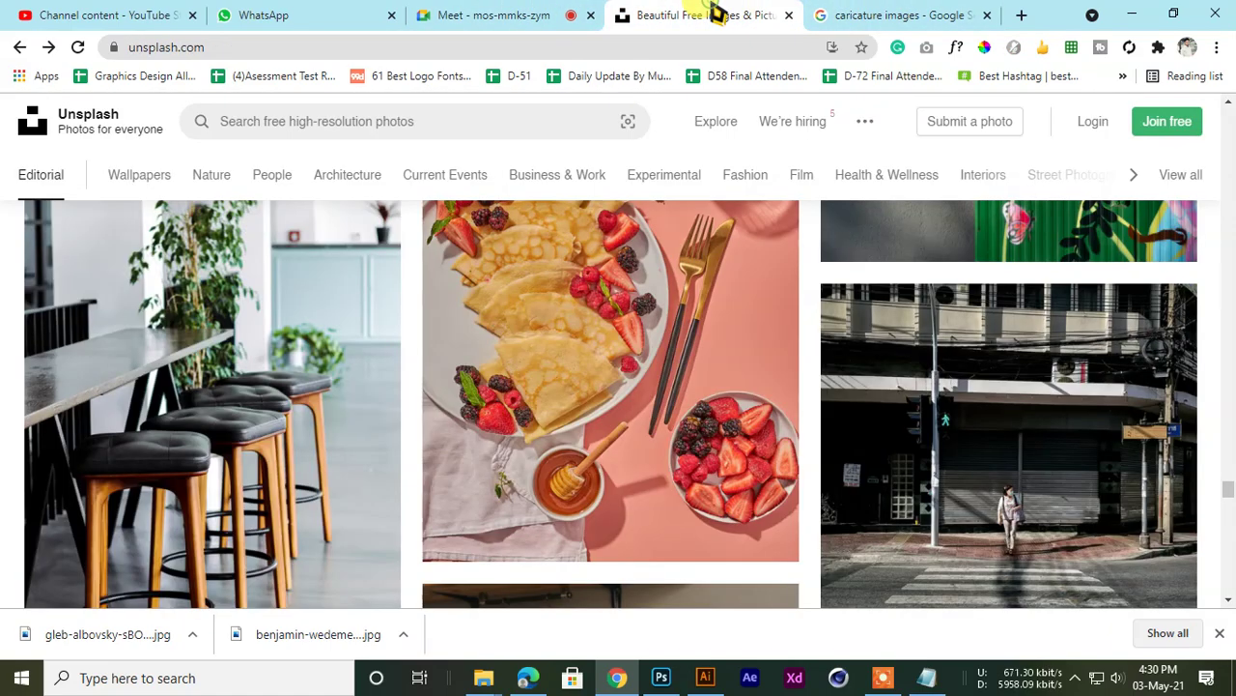
left_click(541, 13)
left_click(696, 13)
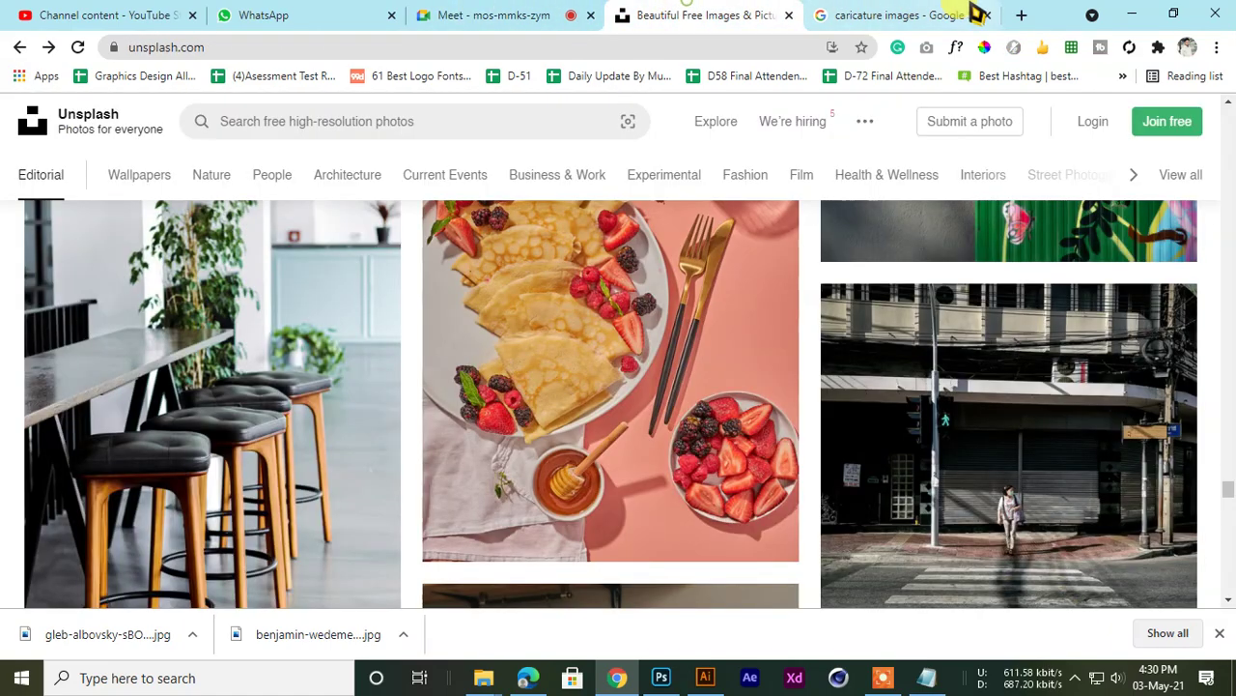
left_click(541, 13)
left_click(705, 14)
left_click(878, 12)
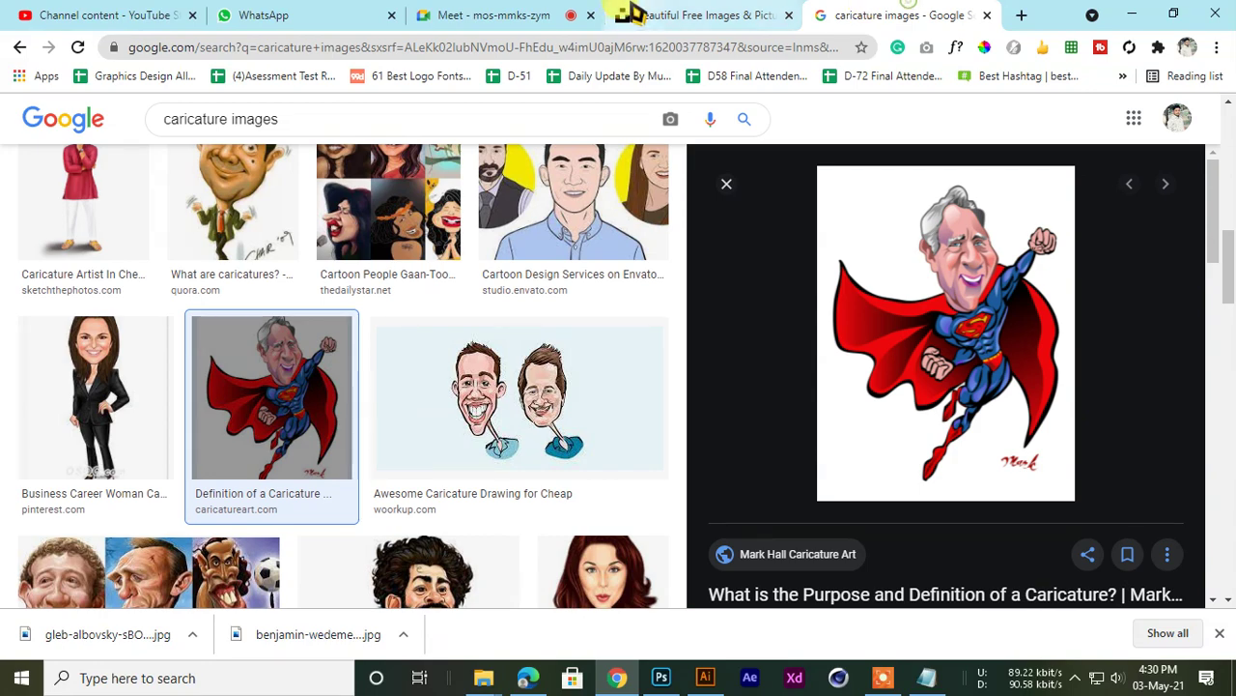
left_click(629, 14)
left_click(495, 15)
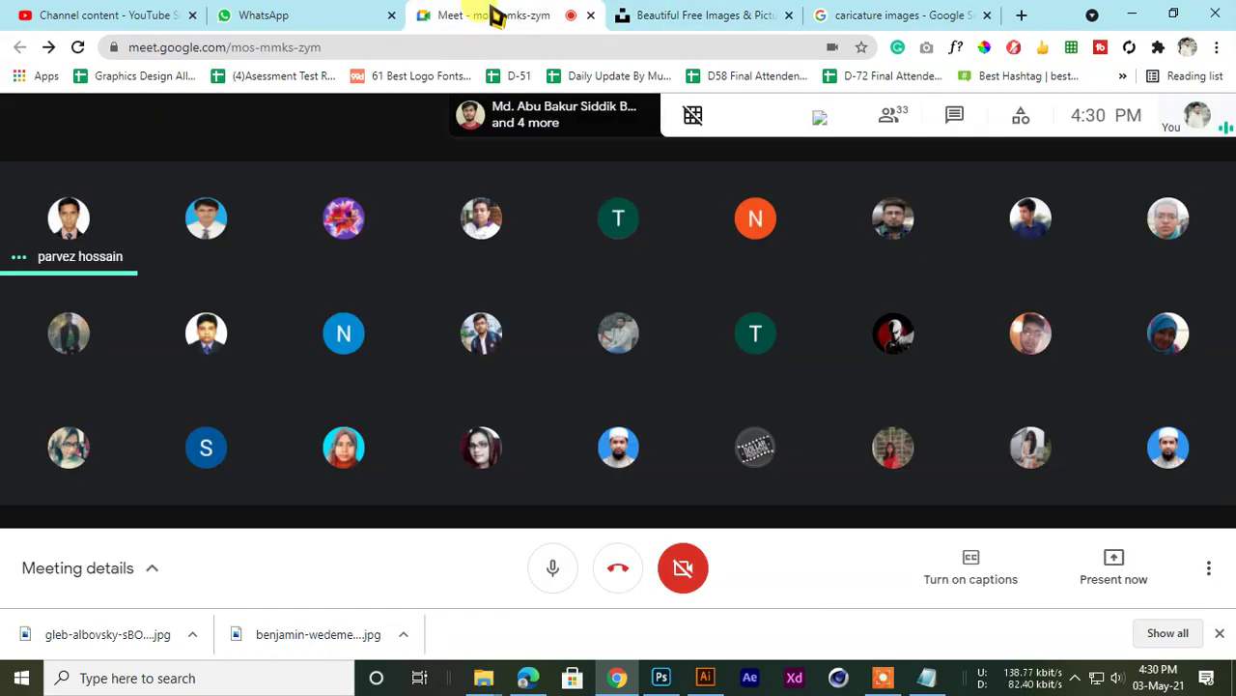